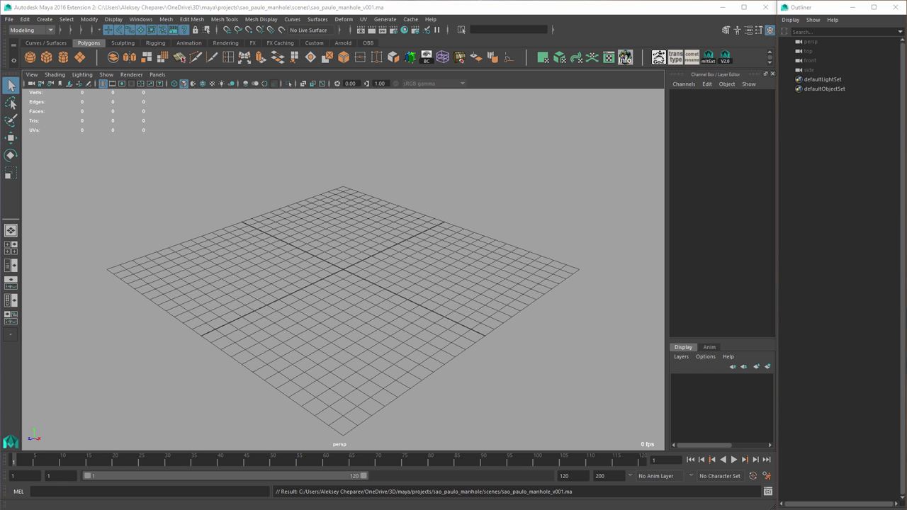
Step: Examine the manhole.png reference photo of the manhole cover beside the empty scene
drag(906, 19, 355, 13)
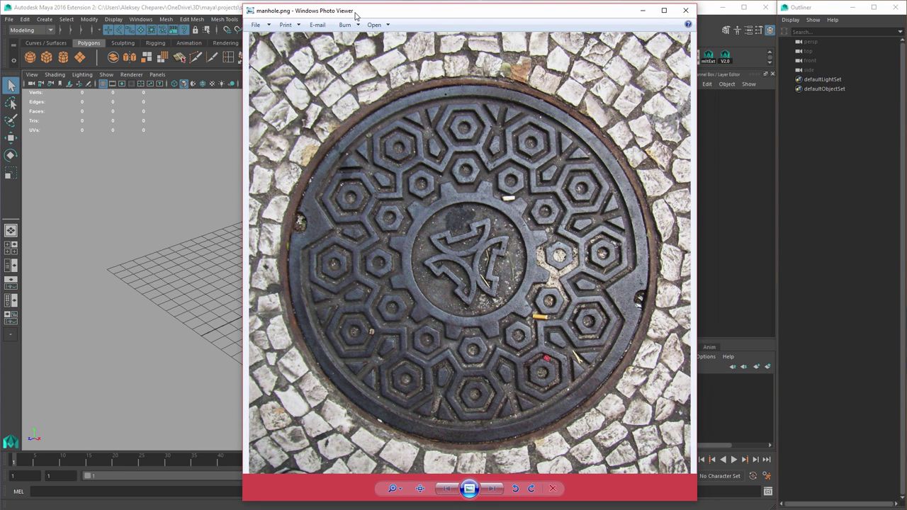
drag(357, 12, 349, 14)
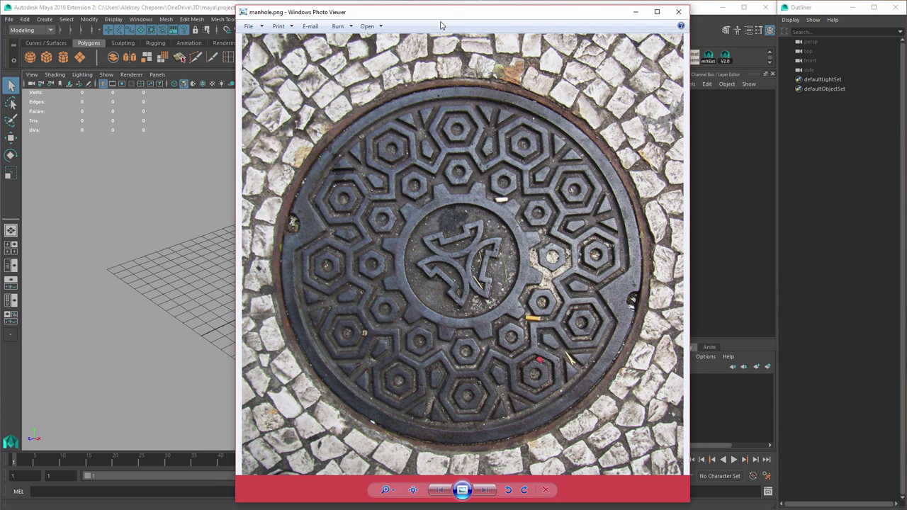
drag(403, 15, 906, 67)
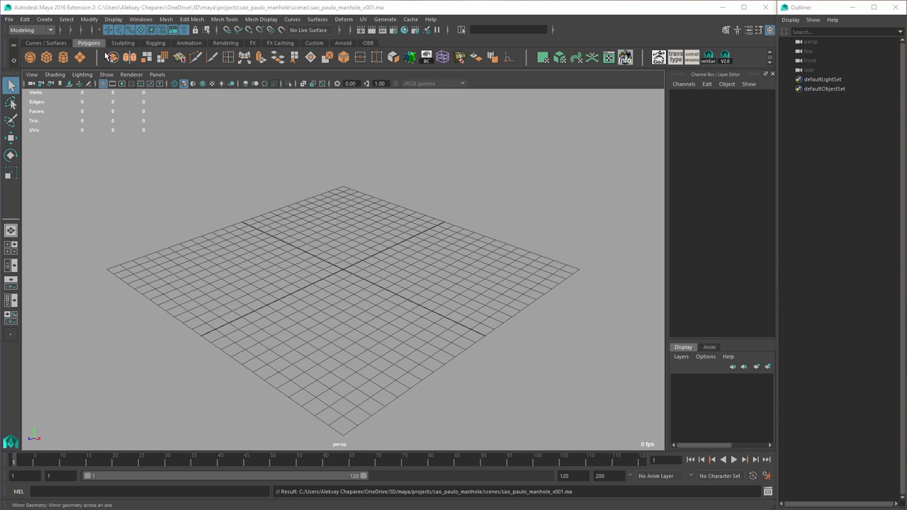
Step: Create a polygon plane at the origin and scale it uniformly to about 17.23
click(80, 58)
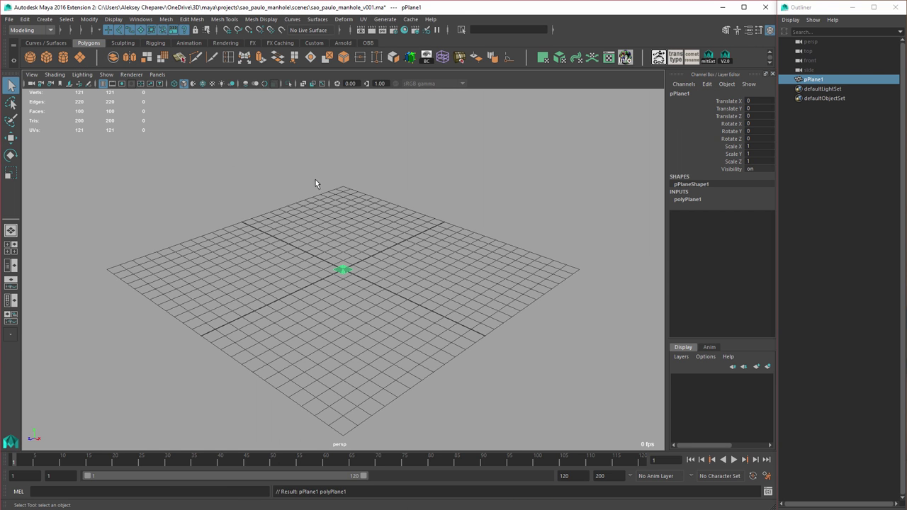
alt+drag(384, 239, 388, 256)
alt+right_drag(389, 255, 411, 267)
key(r)
drag(343, 269, 457, 250)
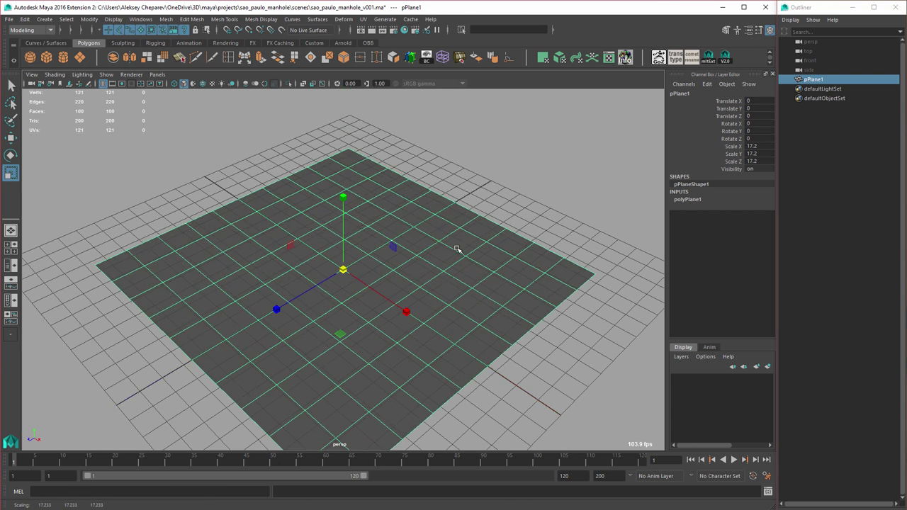
Step: Set the plane's width and height subdivisions to 1
click(694, 200)
click(717, 222)
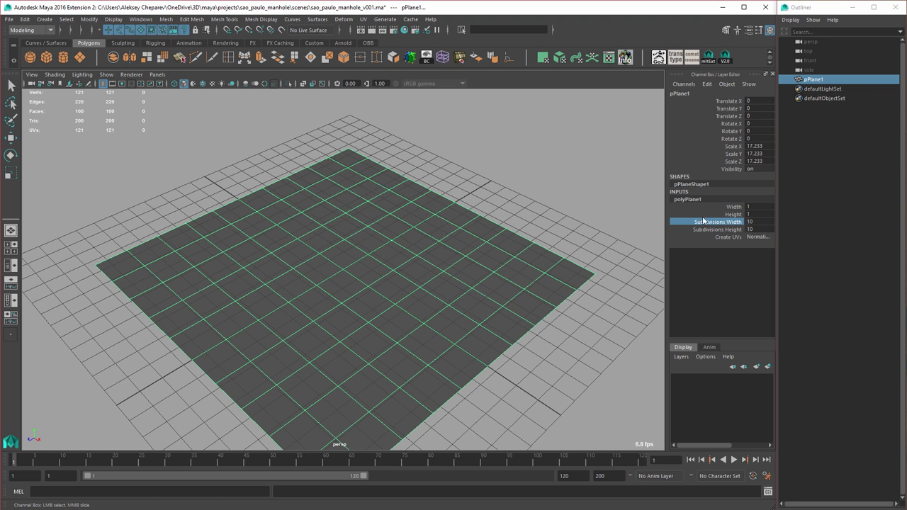
drag(701, 220, 706, 229)
middle_drag(418, 220, 348, 212)
Step: Assign a new Lambert material to the plane
alt+drag(414, 237, 425, 229)
alt+right_drag(511, 246, 487, 242)
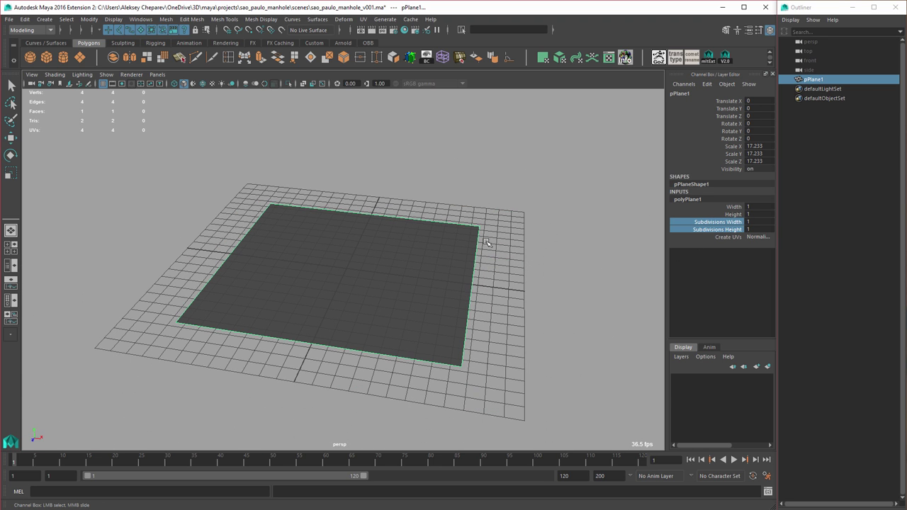
alt+drag(476, 221, 433, 237)
alt+right_drag(434, 236, 492, 240)
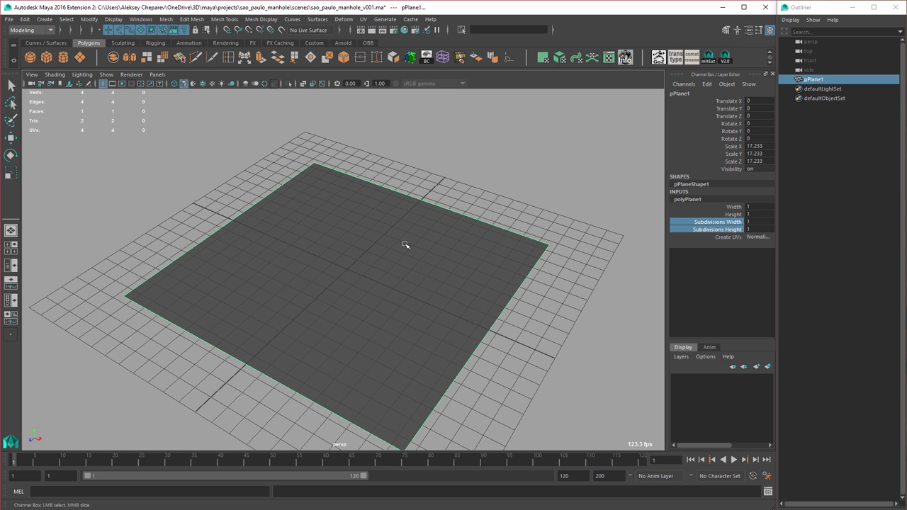
alt+drag(401, 239, 382, 229)
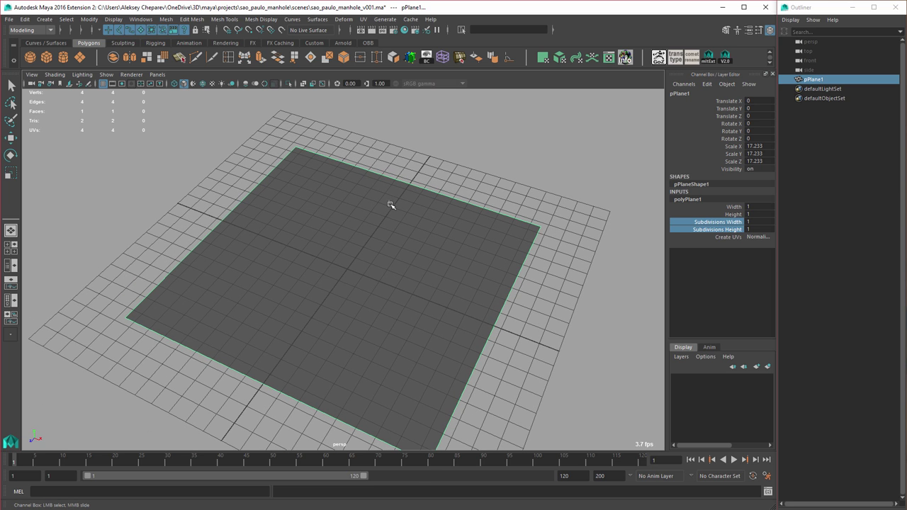
right_click(389, 205)
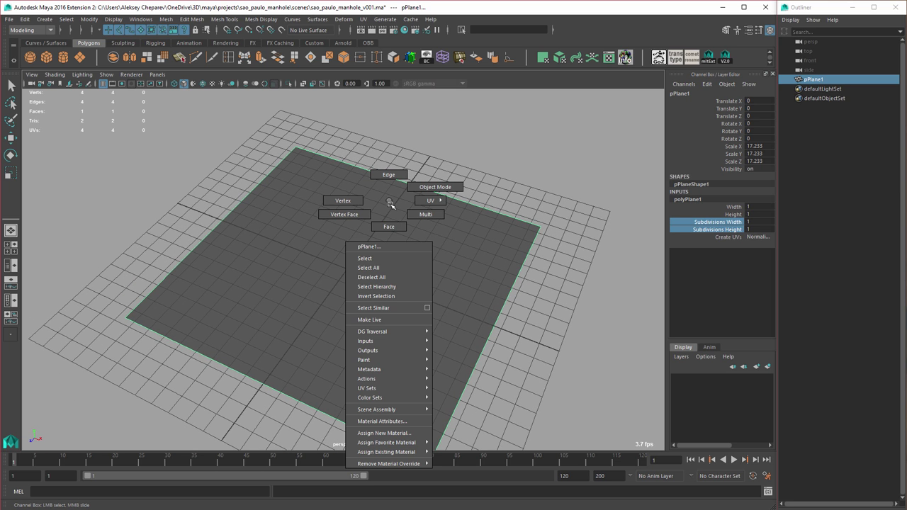
click(386, 432)
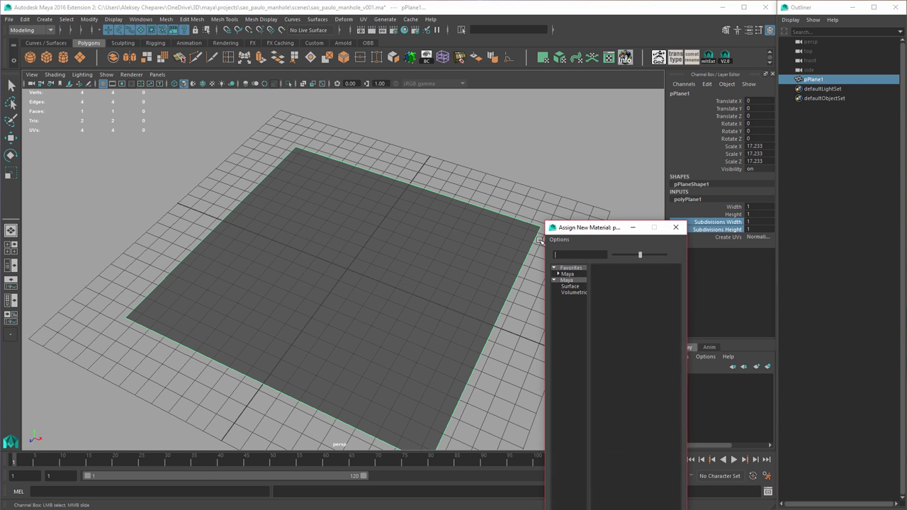
click(611, 326)
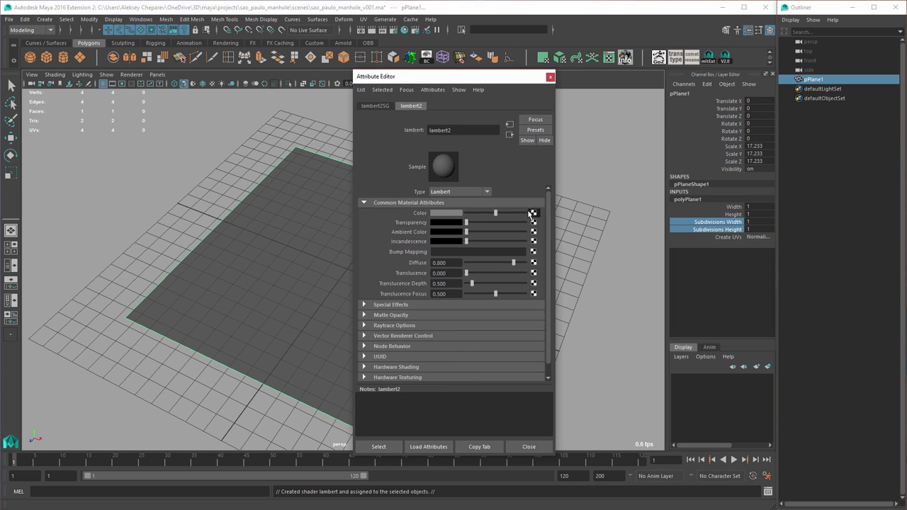
Step: Connect a file texture to the Lambert material's color and load manhole.png from the sourceimages folder
click(533, 212)
click(658, 305)
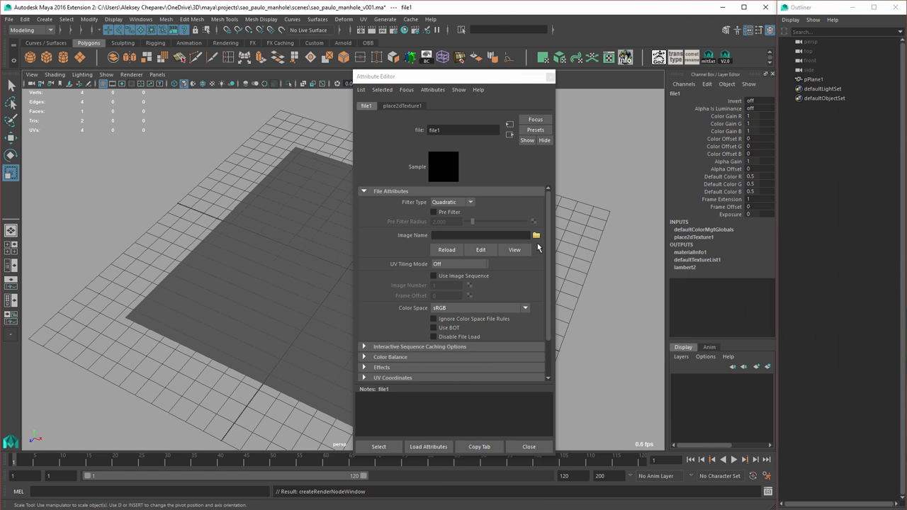
click(536, 235)
click(483, 223)
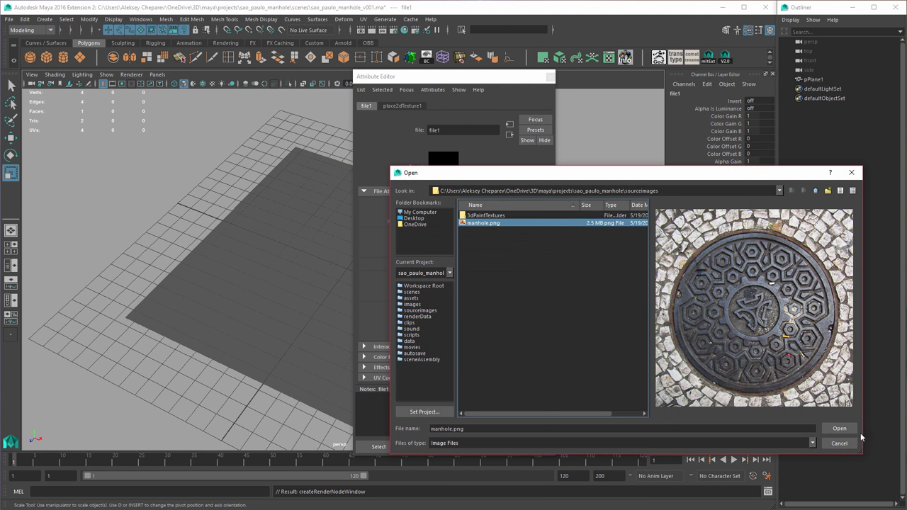
click(838, 429)
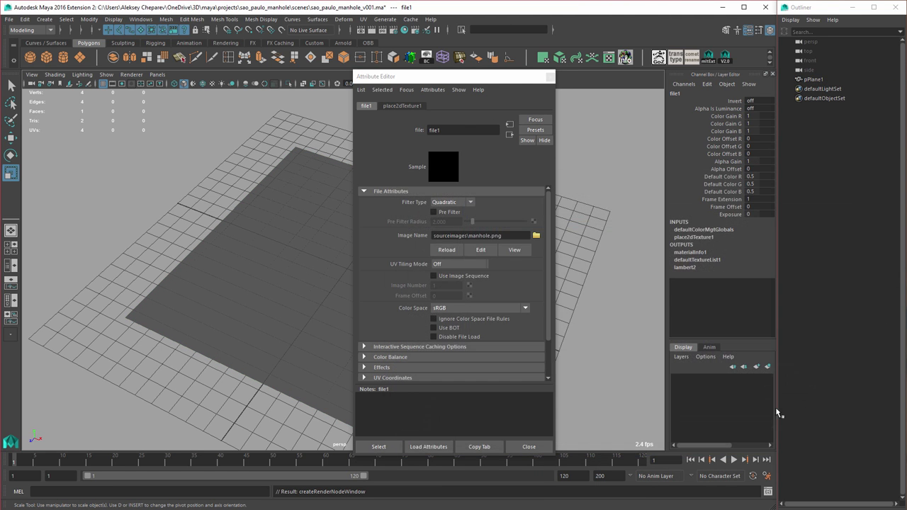
Step: Close the material's attributes, select the plane and turn on textured display in the perspective view
click(528, 446)
click(446, 294)
key(6)
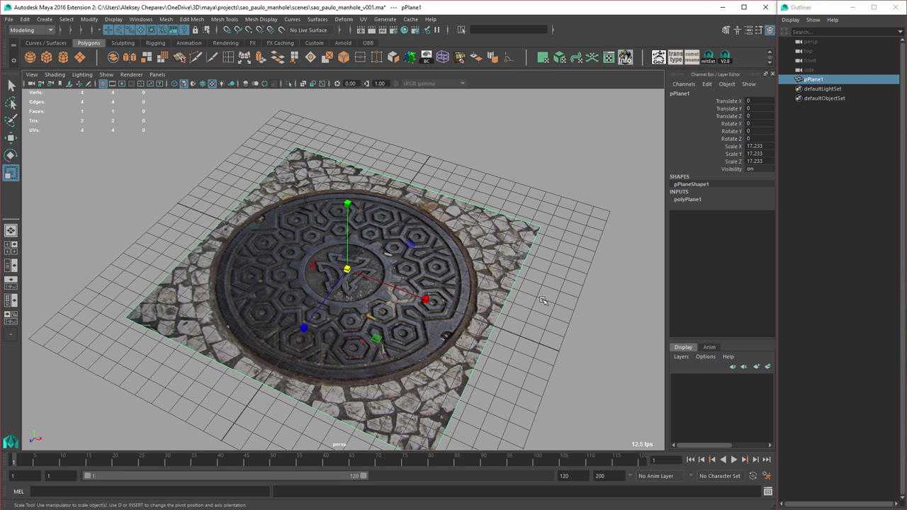
Step: Scale the plane uniformly to about 21.26 and show it textured in the top view
alt+drag(544, 301, 526, 327)
drag(347, 269, 367, 269)
key(space)
key(space)
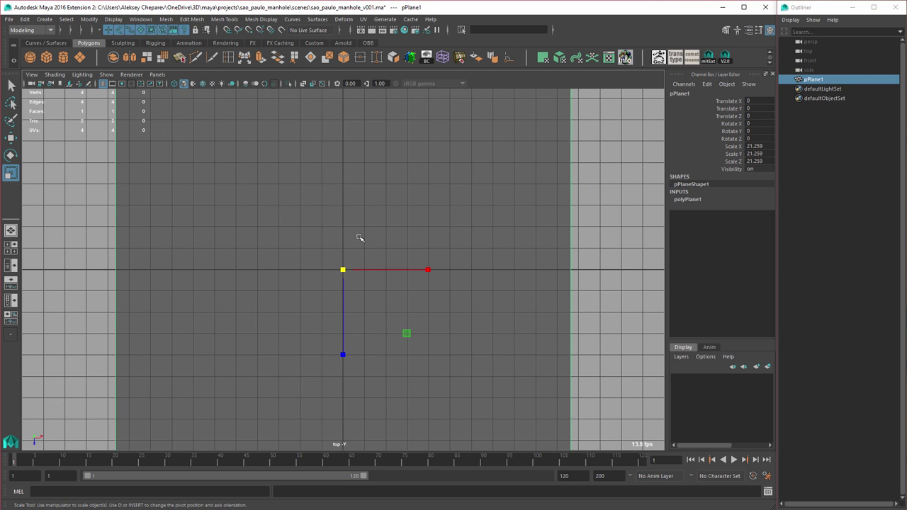
key(6)
alt+right_drag(557, 272, 372, 234)
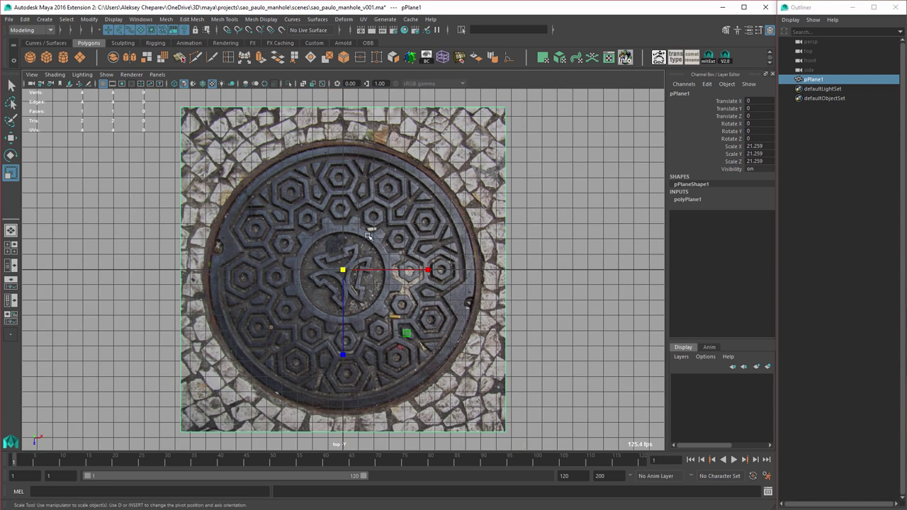
Step: Enlarge the textured plane uniformly to a scale of about 22.15 in the top view
alt+middle_drag(372, 233, 414, 227)
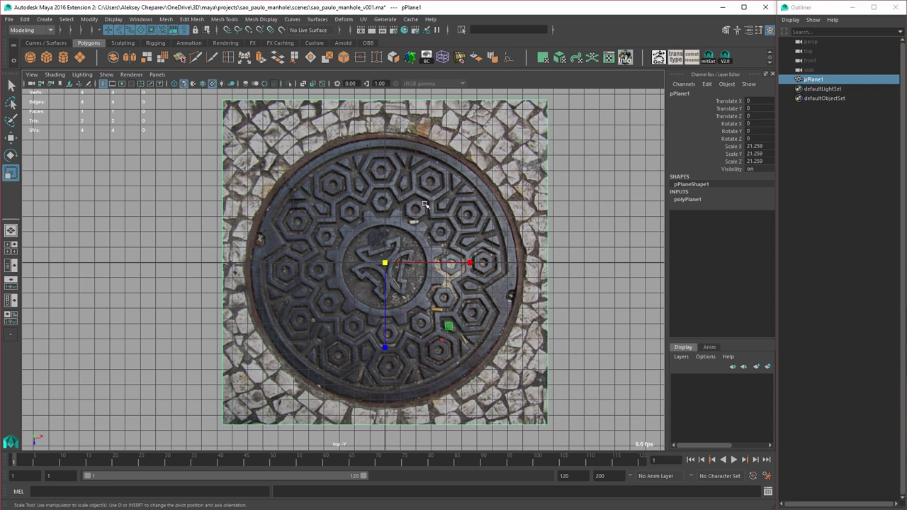
alt+middle_drag(439, 197, 439, 191)
alt+right_drag(440, 191, 464, 188)
alt+right_drag(408, 190, 311, 215)
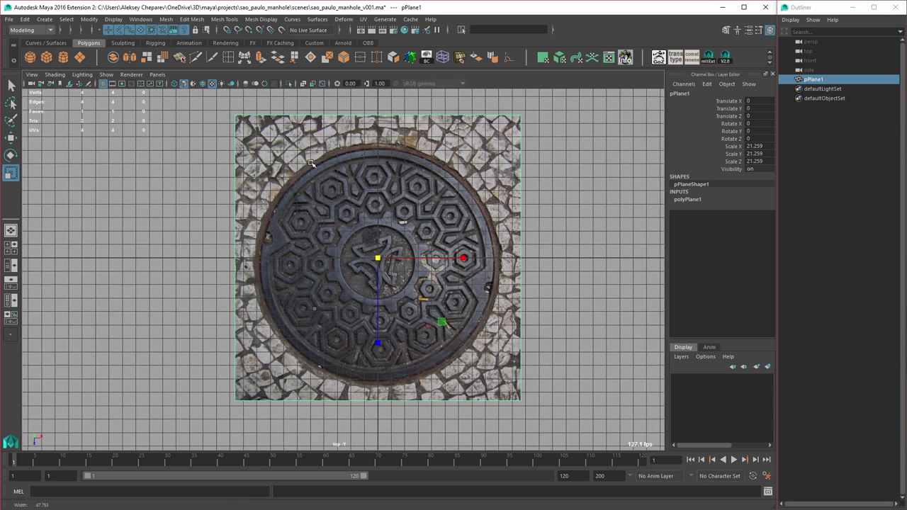
alt+middle_drag(311, 215, 298, 223)
middle_drag(336, 185, 342, 185)
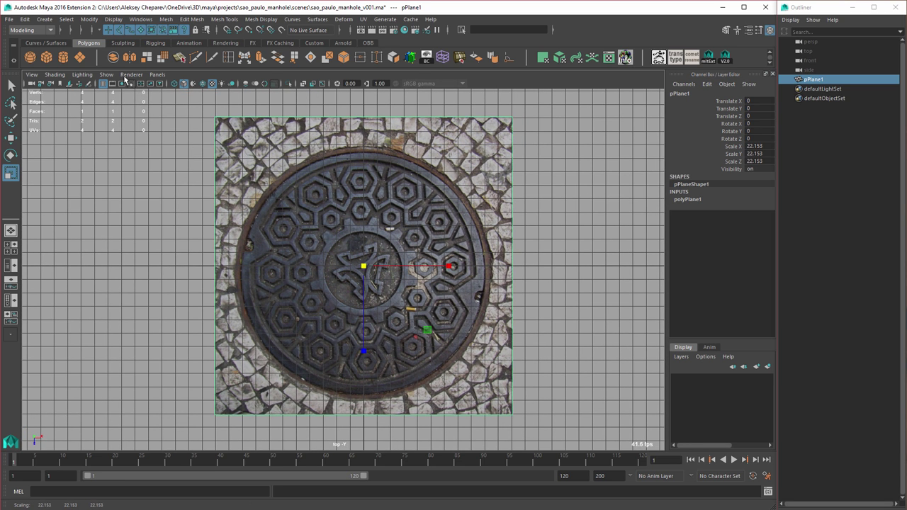
Step: Create a polygon cylinder scaled uniformly to about 4.55 and expand its creation attributes
click(65, 59)
middle_drag(276, 204, 305, 211)
key(w)
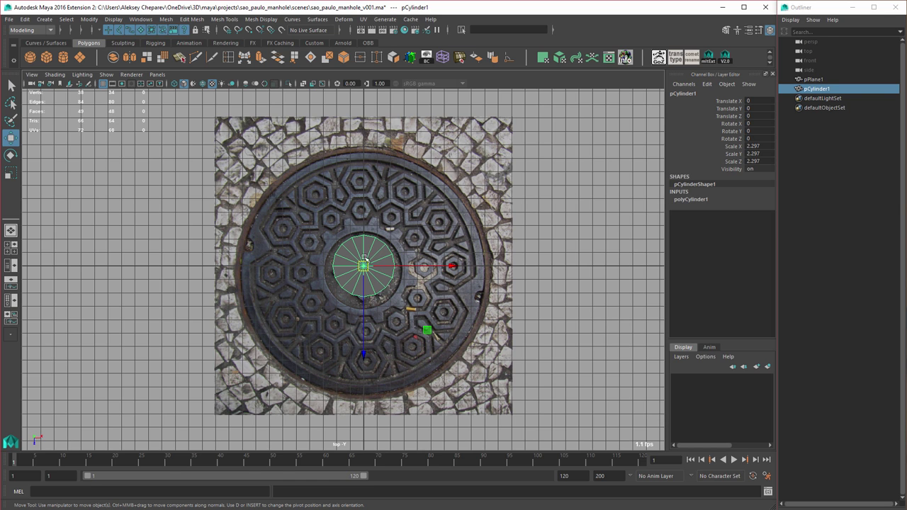
key(r)
middle_drag(304, 251, 466, 267)
click(698, 200)
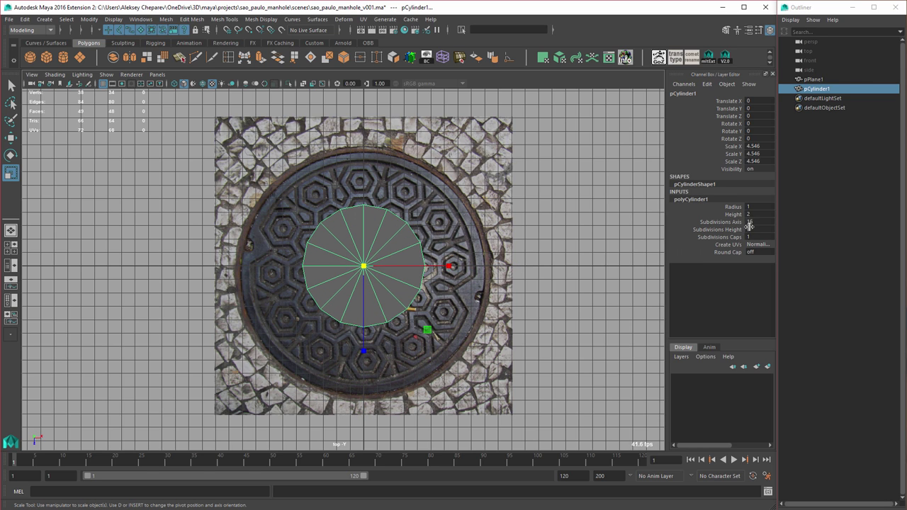
Step: Set the cylinder's axis subdivisions to 36
double_click(751, 221)
text(36)
key(Return)
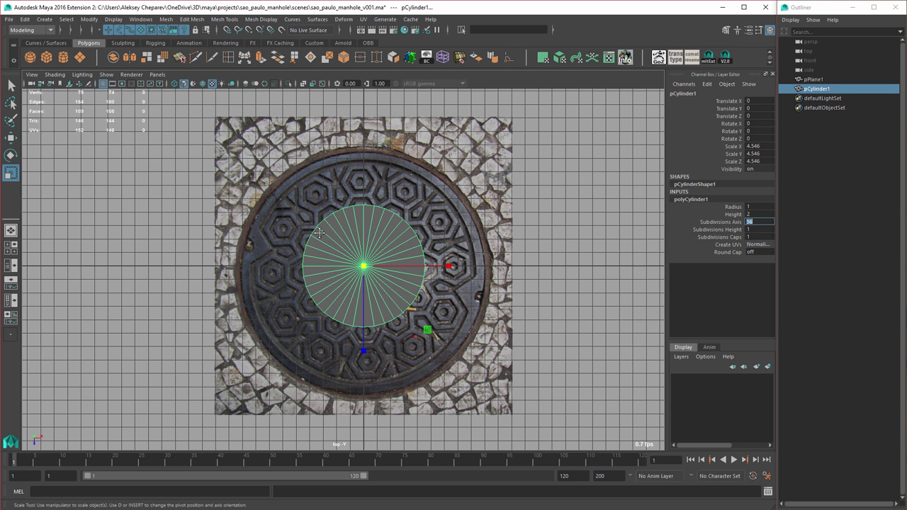
Step: Set the cylinder's axis subdivisions to 64
scroll(472, 244, up, 1)
click(764, 222)
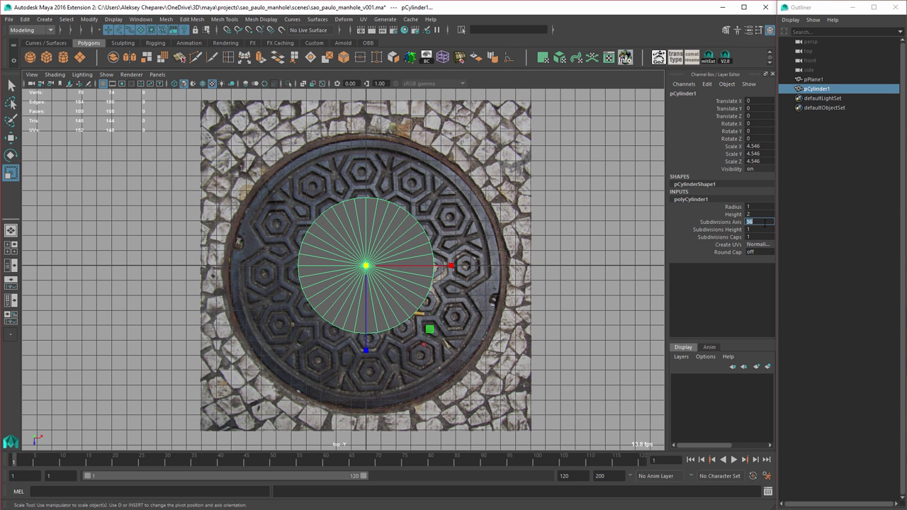
text(64)
key(Return)
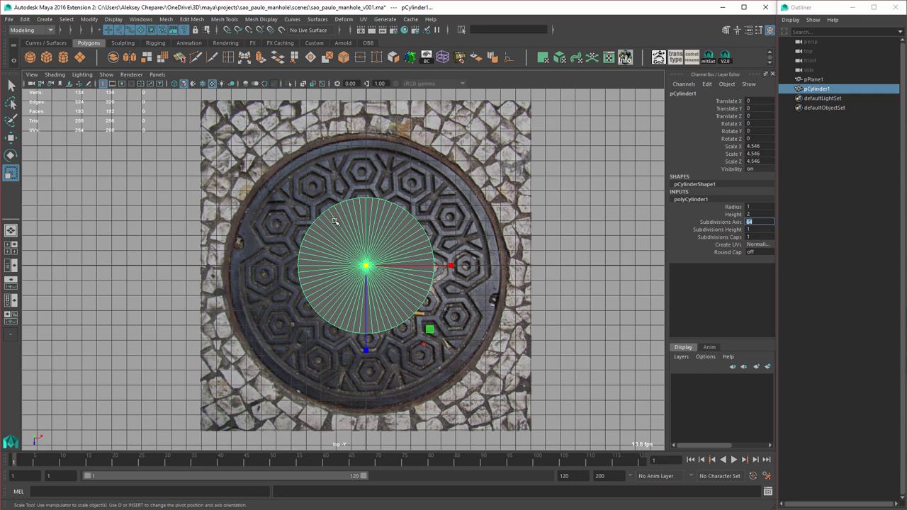
Step: Fit the cylinder over the manhole cover, scaled uniformly to about 8.64 and moved to about X -0.211, Z 0.362
alt+right_drag(335, 221, 362, 223)
middle_drag(329, 207, 434, 233)
key(w)
alt+middle_drag(434, 233, 437, 221)
Step: Set the cylinder's cap subdivisions to 3 while viewing it in perspective
key(space)
key(space)
alt+drag(512, 248, 515, 211)
click(726, 238)
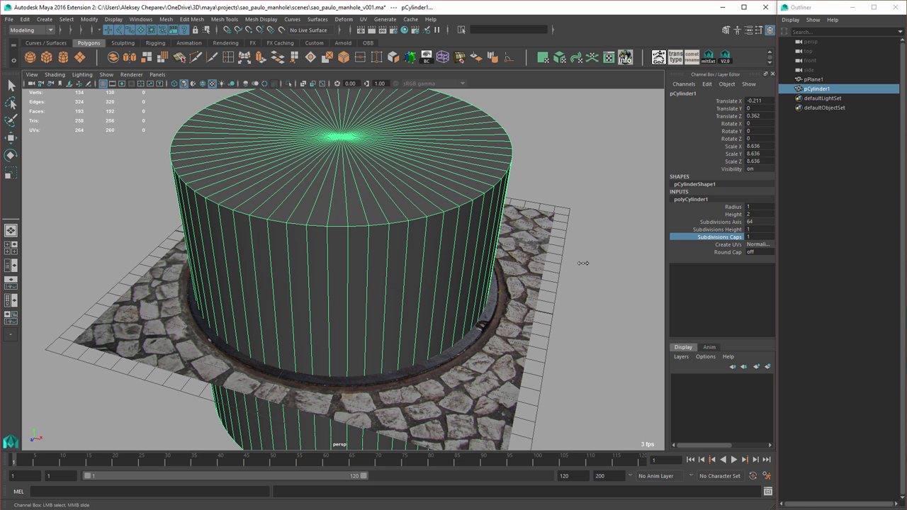
middle_drag(581, 263, 591, 263)
Step: Delete the cylinder's side and bottom faces, keeping only the top cap disc
alt+drag(589, 263, 567, 237)
alt+right_drag(566, 237, 462, 229)
alt+drag(461, 229, 459, 216)
right_click(364, 215)
right_drag(366, 215, 365, 241)
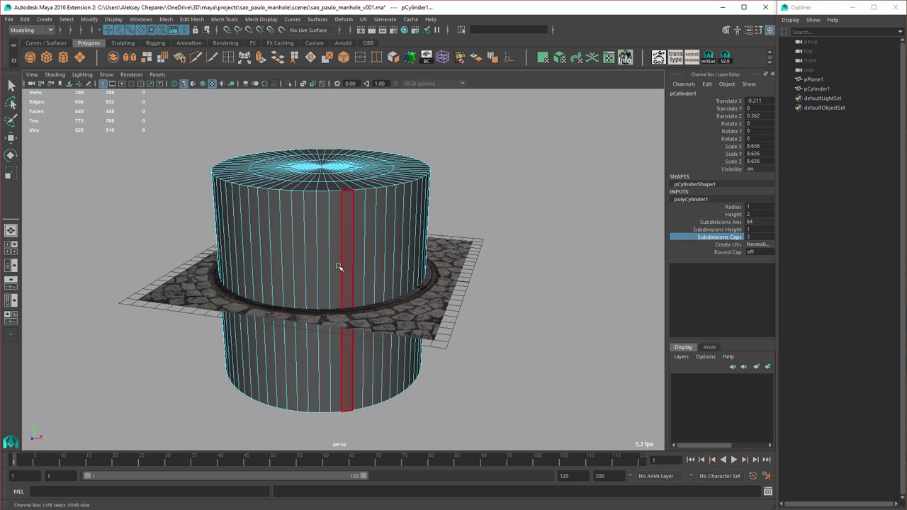
alt+drag(340, 266, 337, 252)
drag(139, 204, 444, 393)
key(Delete)
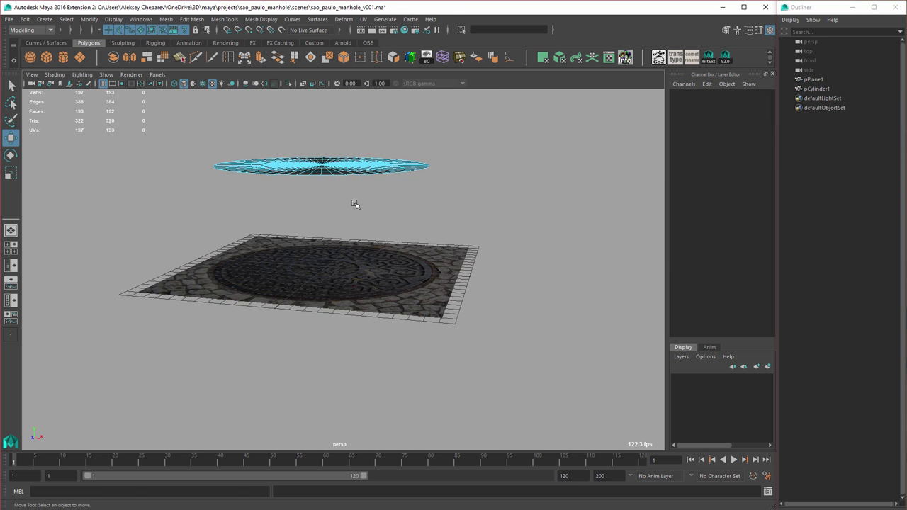
Step: Return the disc to object mode and scale it uniformly to about 8.85 in the top view
right_drag(312, 161, 347, 150)
alt+drag(356, 186, 361, 232)
key(space)
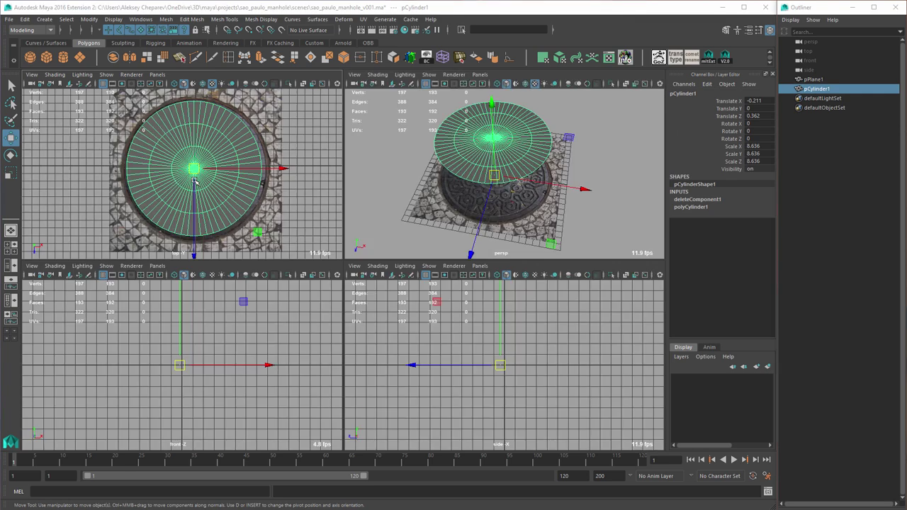
key(space)
key(r)
alt+middle_drag(371, 241, 434, 241)
alt+right_drag(433, 241, 490, 260)
key(w)
alt+middle_drag(488, 232, 491, 217)
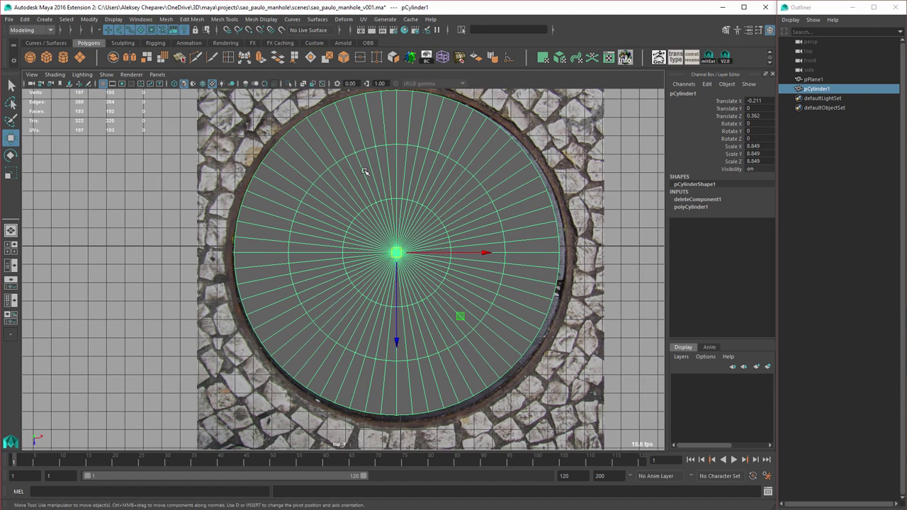
Step: Hide the top view's grid and refit the disc to the cover's rim, scaled to about 9.01 and moved to about X -0.057, Z 0.542
click(104, 83)
key(space)
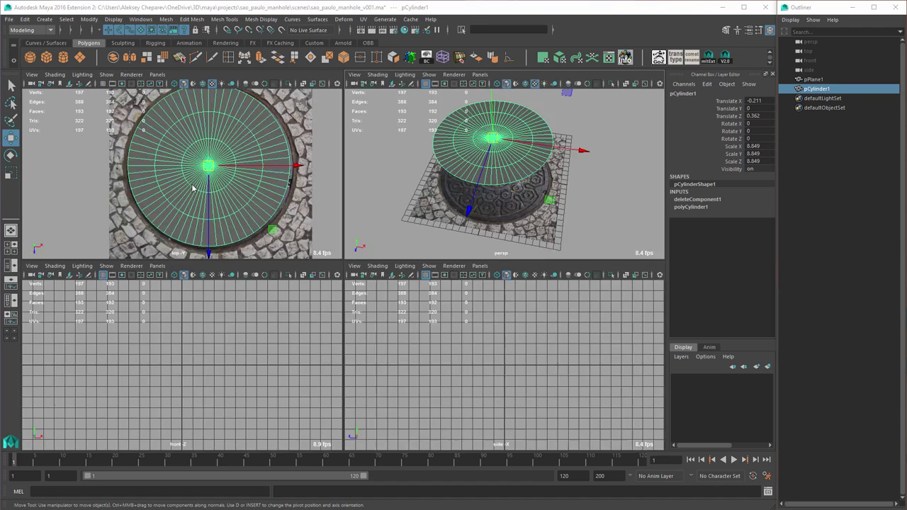
key(space)
middle_drag(429, 224, 435, 225)
key(r)
key(w)
key(r)
key(w)
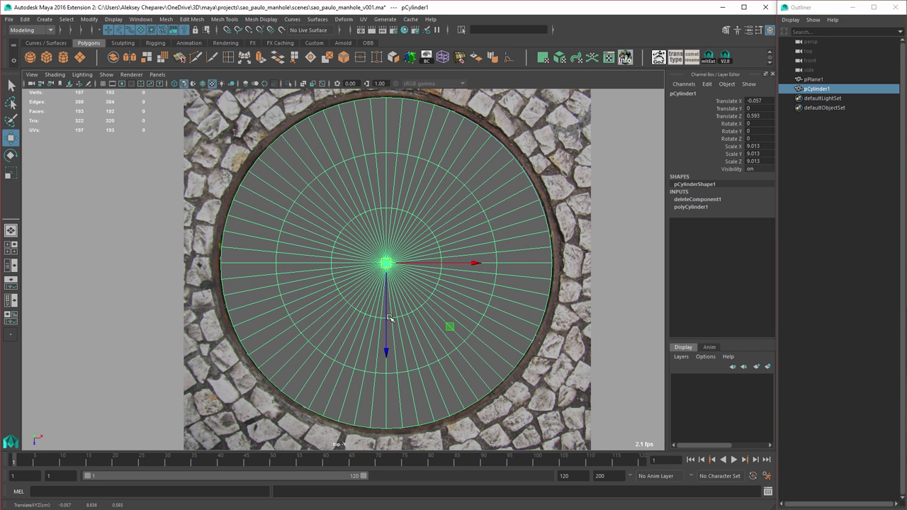
drag(386, 351, 386, 349)
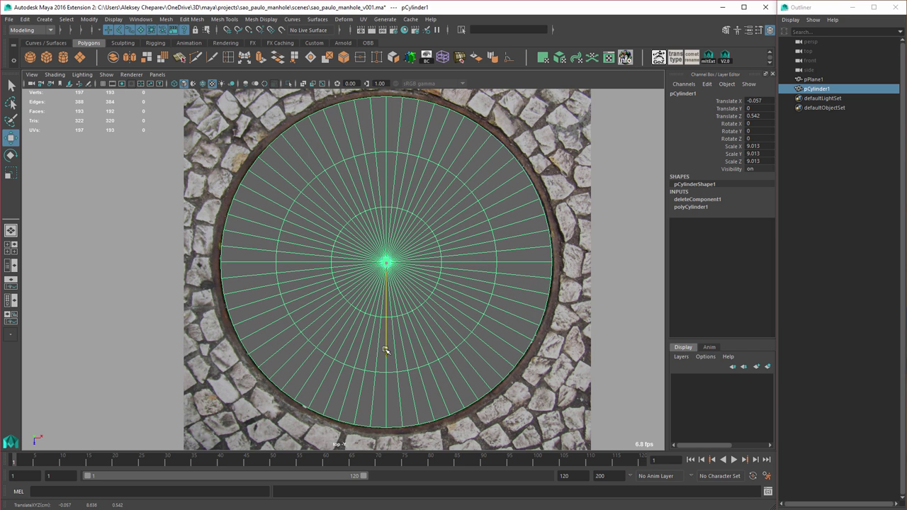
key(r)
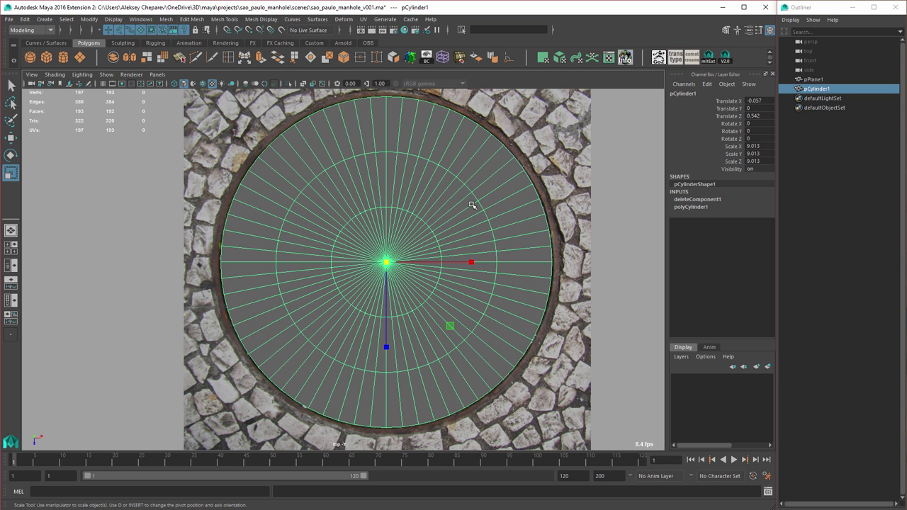
Step: Delete the disc's construction history and freeze its transformations
alt+right_drag(531, 251, 506, 246)
alt+middle_drag(506, 245, 506, 257)
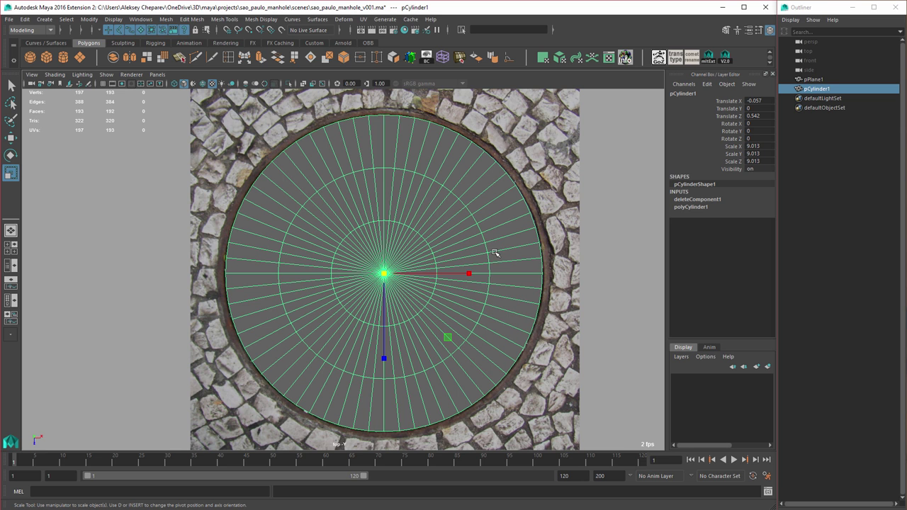
key(alt+shift+d)
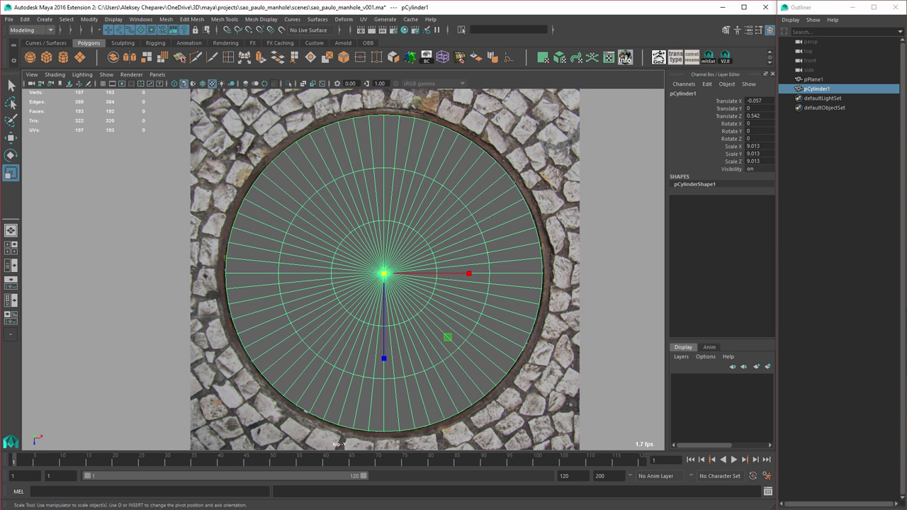
alt+middle_drag(407, 286, 392, 271)
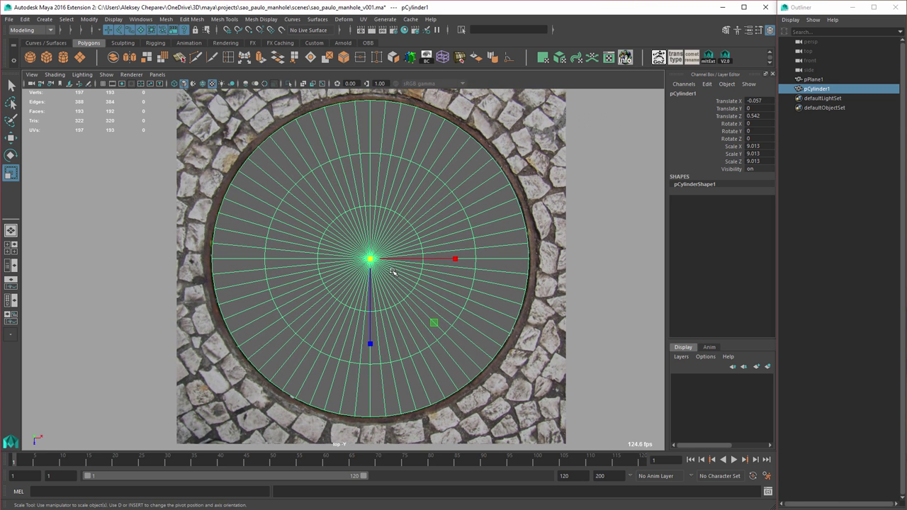
key(alt+shift+f)
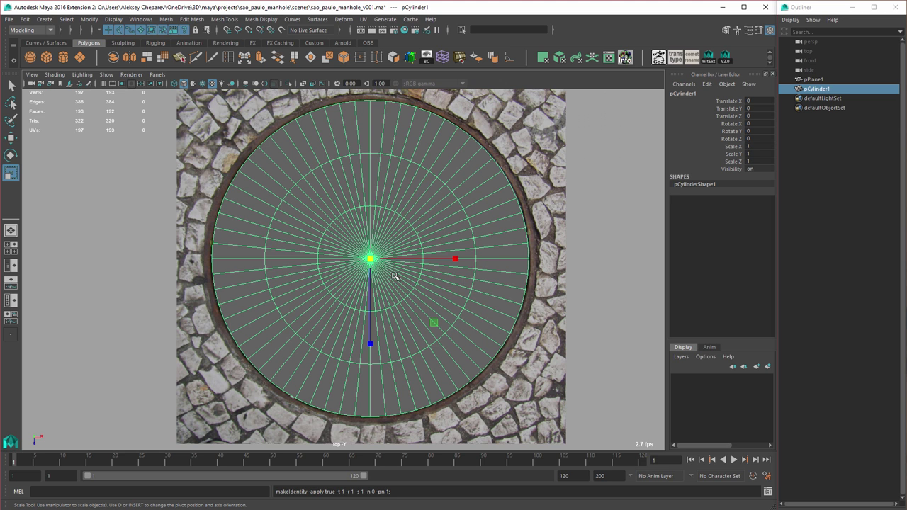
alt+middle_drag(430, 260, 441, 267)
key(w)
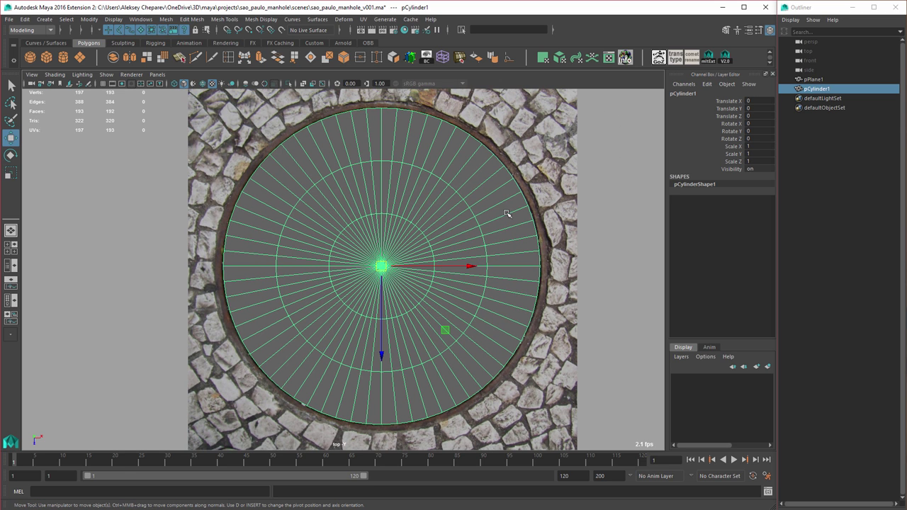
Step: Assign the existing lambert2 material with the manhole texture to the disc in the perspective view
key(space)
key(space)
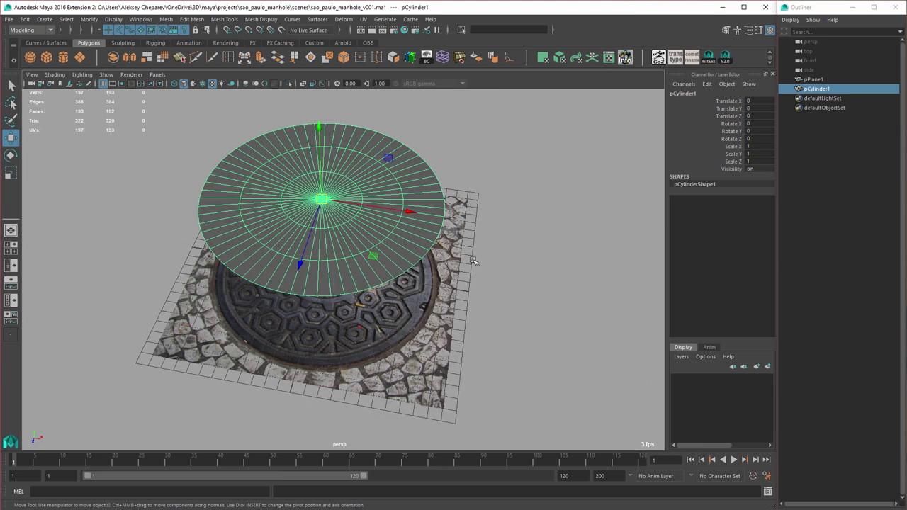
alt+drag(484, 257, 450, 243)
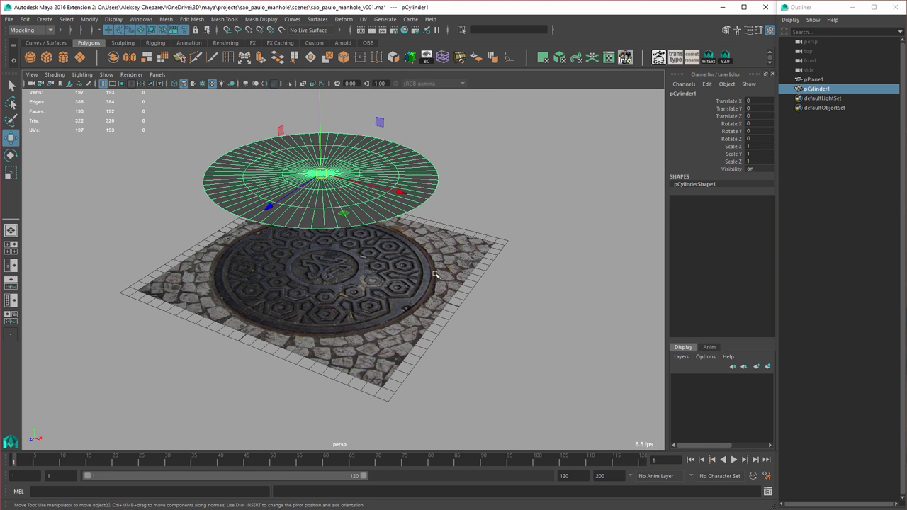
alt+drag(381, 265, 401, 273)
alt+right_drag(400, 273, 422, 263)
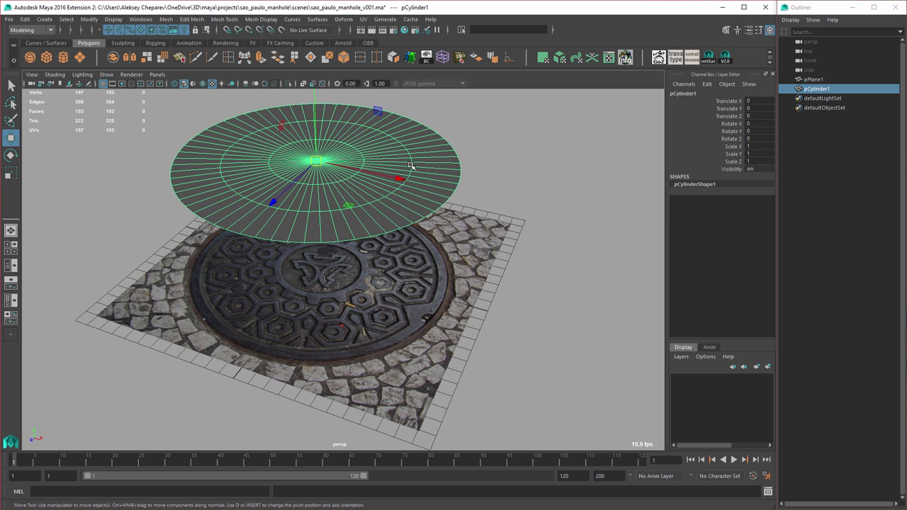
right_drag(406, 141, 417, 377)
mouse_move(420, 393)
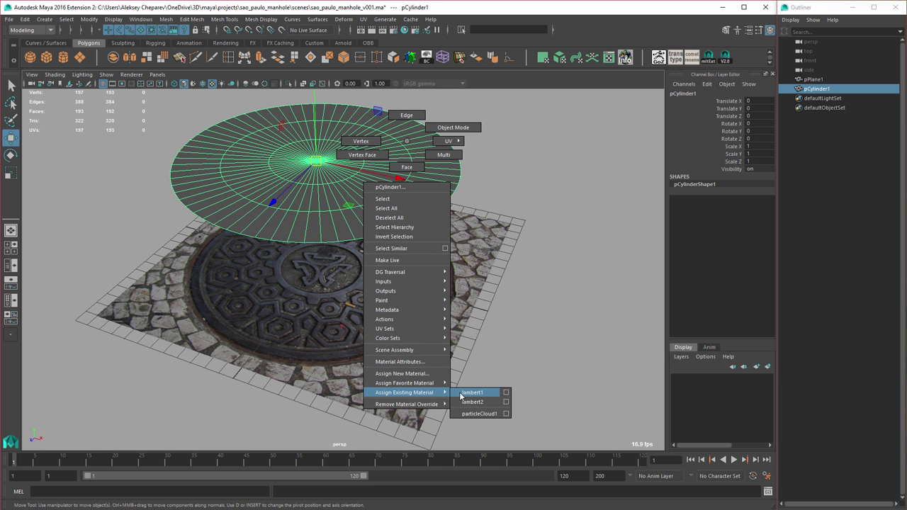
right_drag(466, 397, 469, 402)
click(516, 319)
alt+middle_drag(401, 214, 420, 248)
click(431, 242)
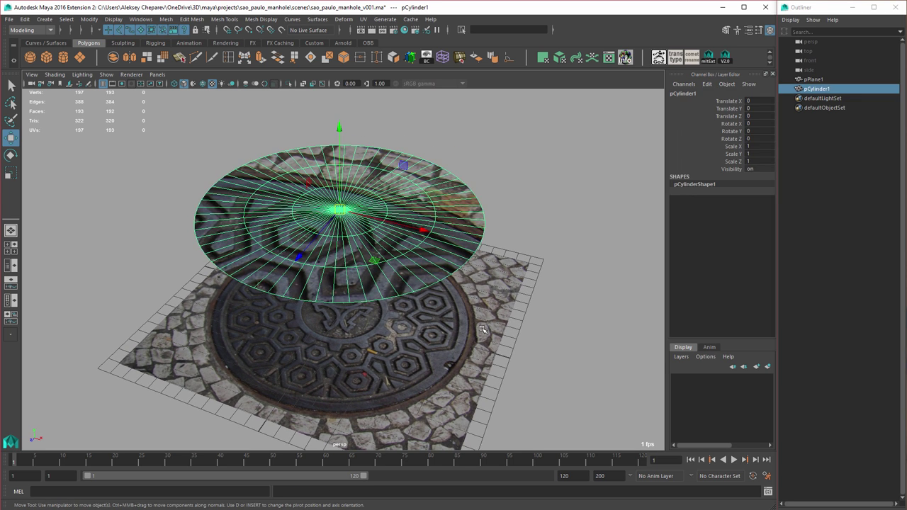
Step: Select the image plane together with the disc and compare their textures in the top and perspective views
alt+drag(479, 359, 484, 316)
click(474, 310)
shift+click(445, 201)
alt+drag(466, 267, 445, 308)
alt+right_drag(445, 308, 411, 261)
key(space)
key(space)
key(space)
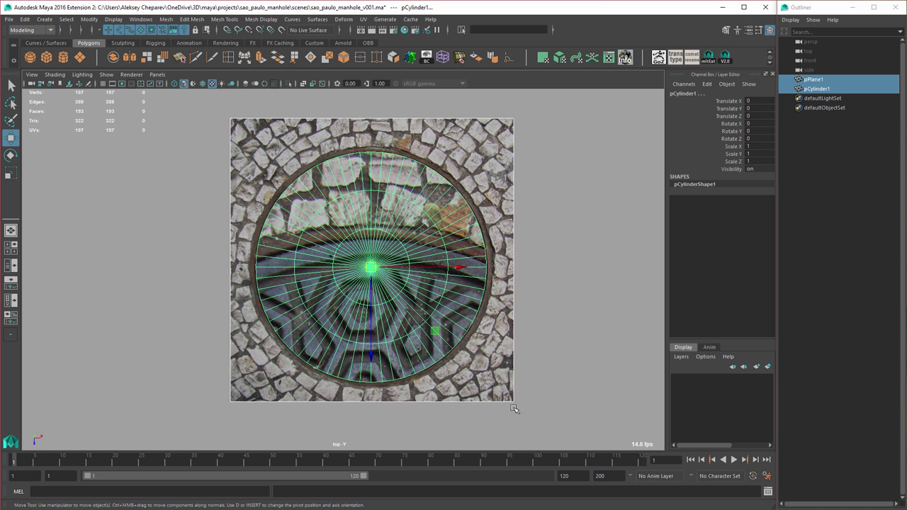
click(410, 261)
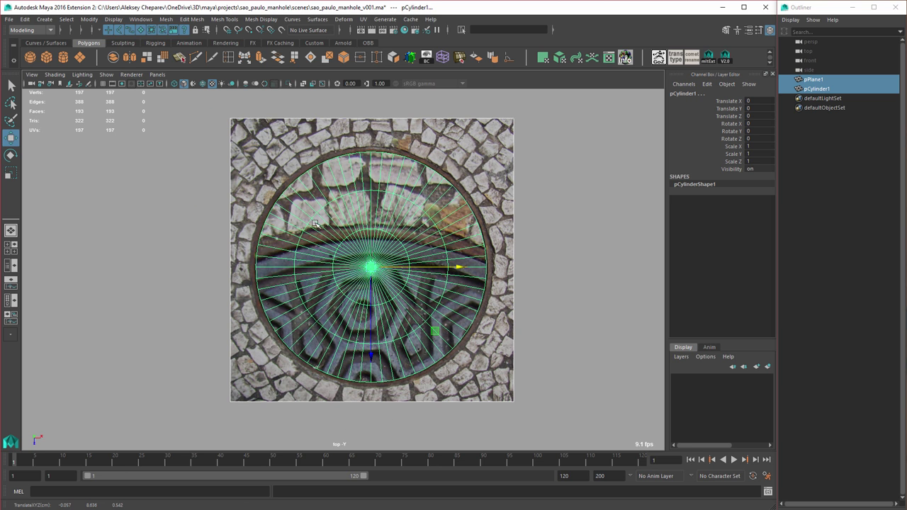
key(space)
key(space)
alt+drag(413, 296, 398, 250)
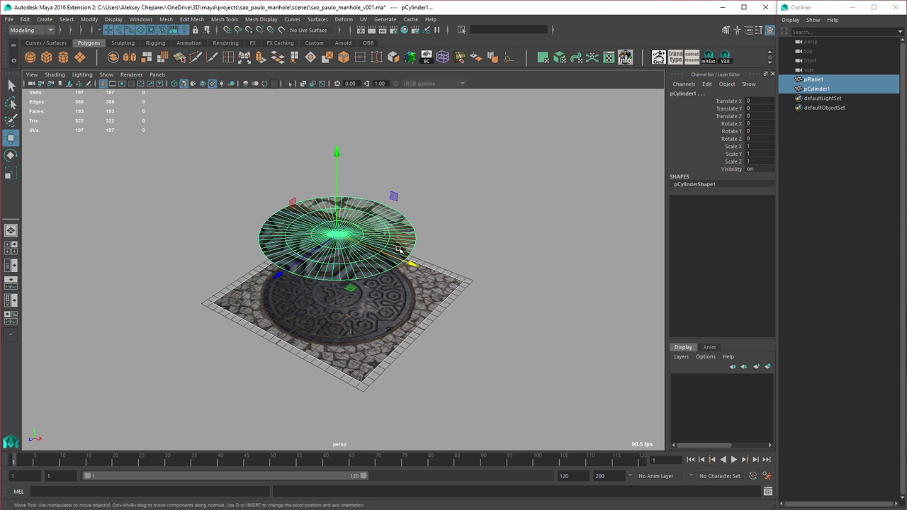
Step: Reselect the image plane and the disc together and open the planar UV mapping options
shift+click(437, 295)
click(437, 295)
shift+click(407, 233)
click(364, 19)
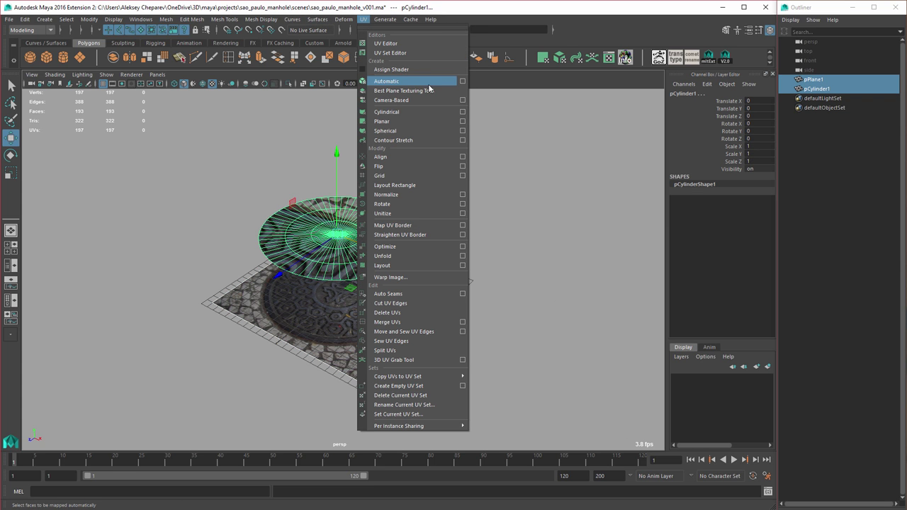
click(462, 121)
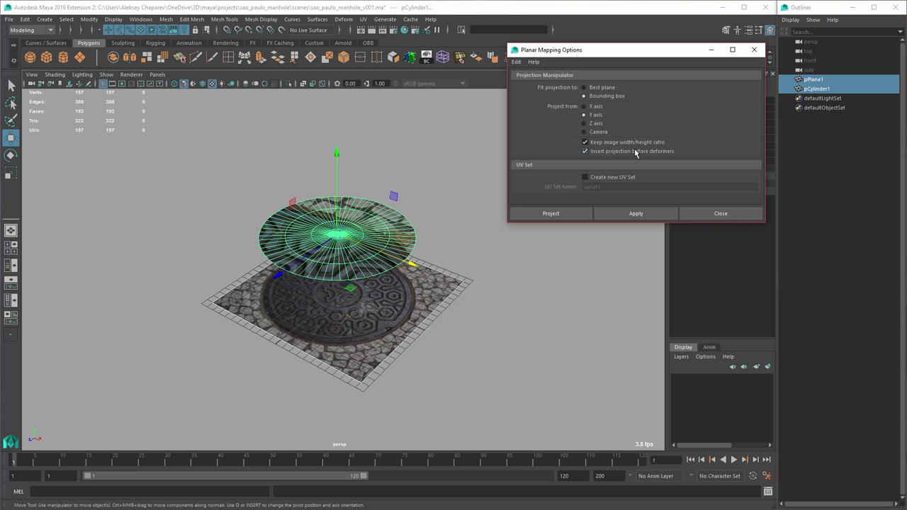
Step: Project planar UVs onto both objects from the Y axis, fitted to the bounding box with image ratio kept, and return to object mode
alt+middle_drag(436, 190, 422, 182)
alt+right_drag(422, 183, 469, 193)
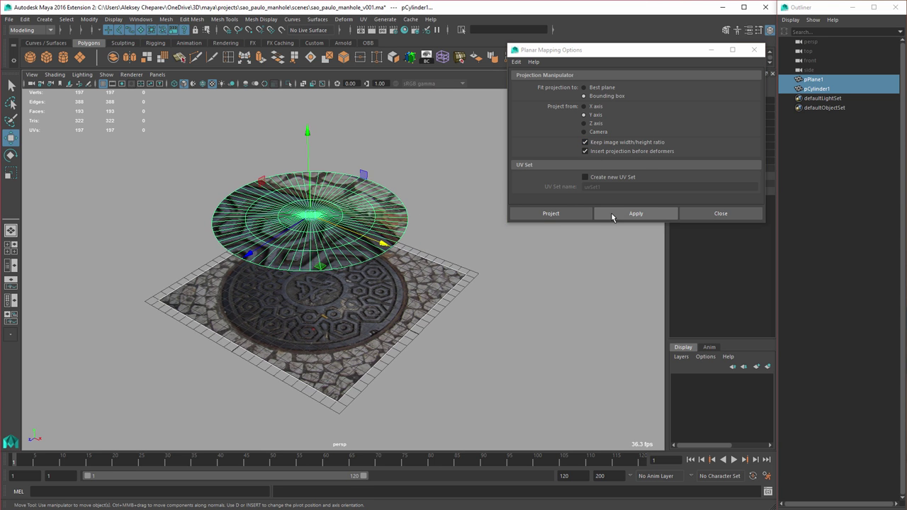
alt+drag(411, 228, 410, 243)
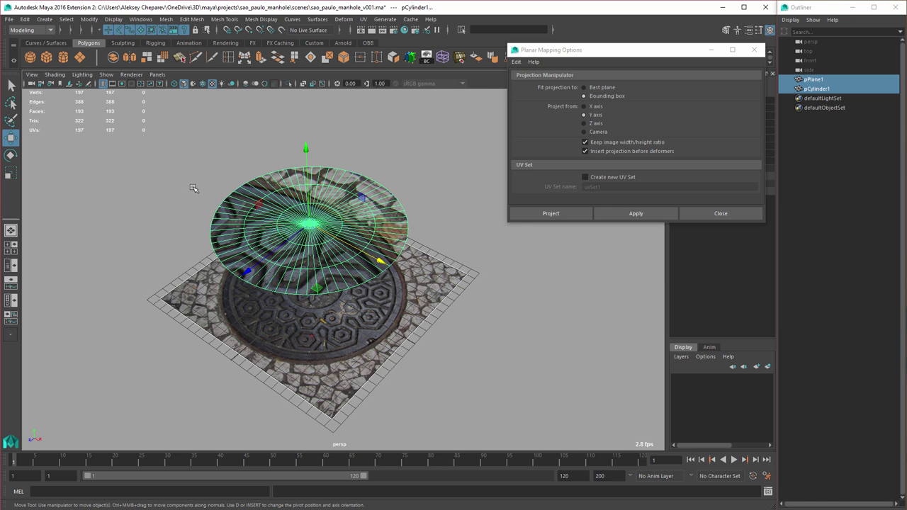
alt+drag(518, 314, 402, 276)
alt+drag(357, 230, 362, 269)
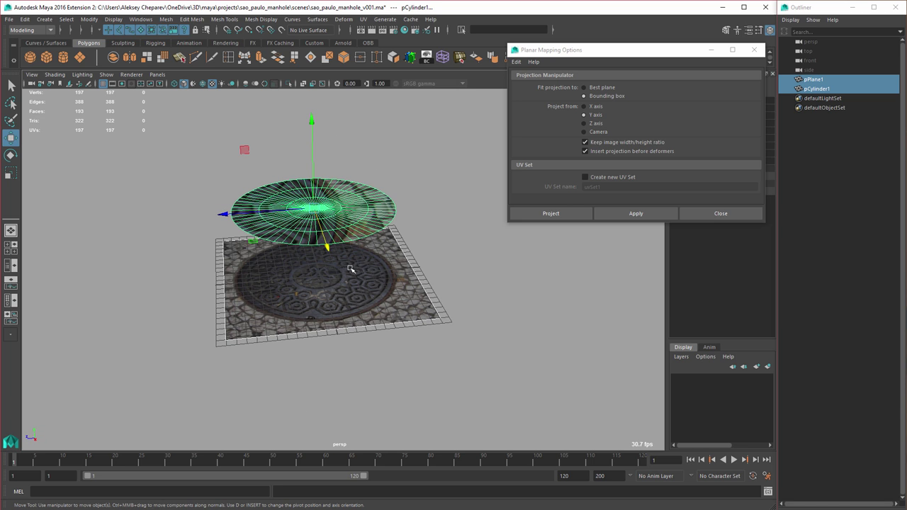
alt+middle_drag(349, 301, 367, 284)
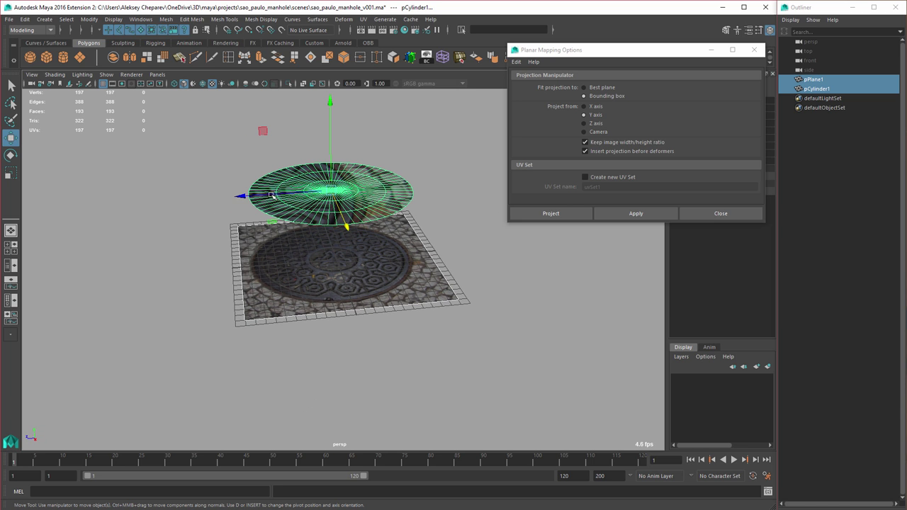
alt+drag(308, 255, 309, 243)
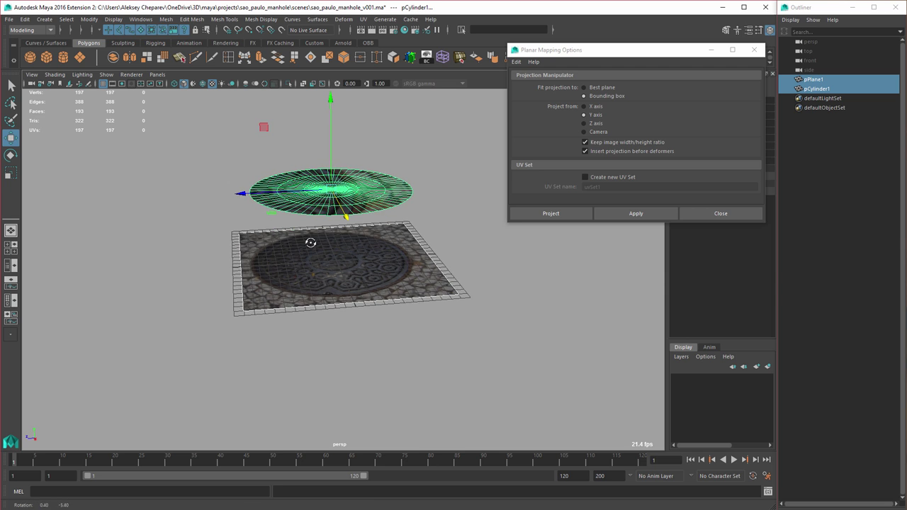
alt+drag(325, 175, 309, 247)
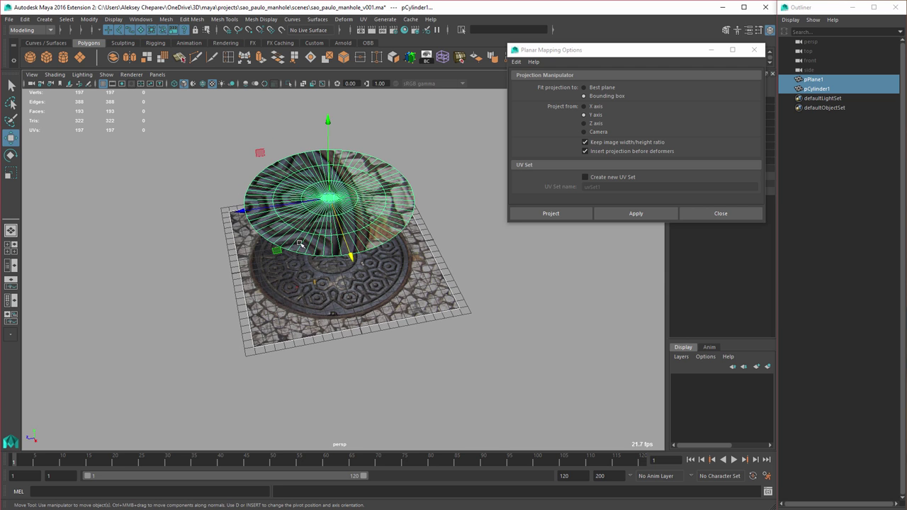
alt+drag(379, 214, 378, 231)
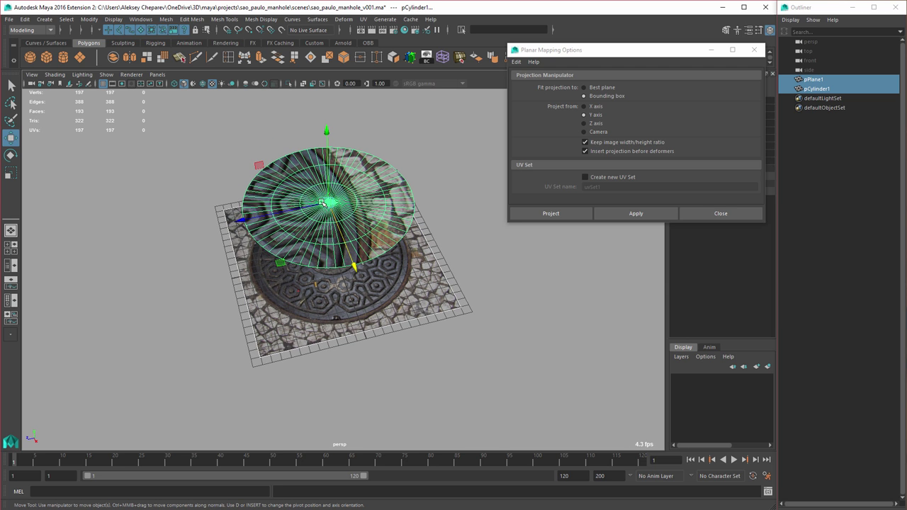
click(610, 217)
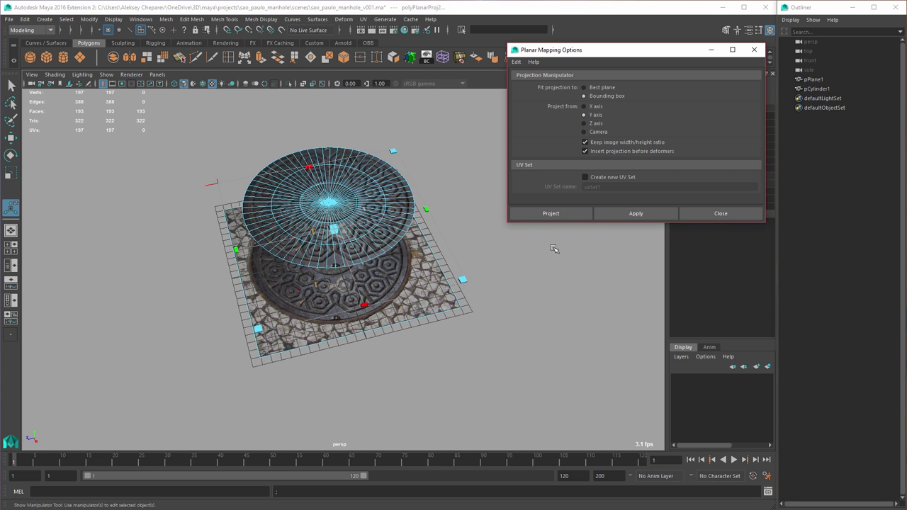
alt+drag(411, 205, 450, 239)
key(w)
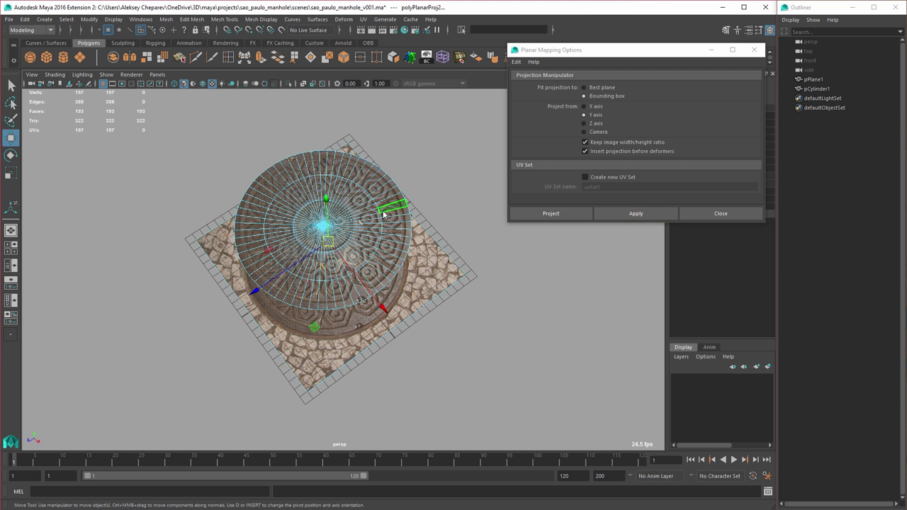
key(F8)
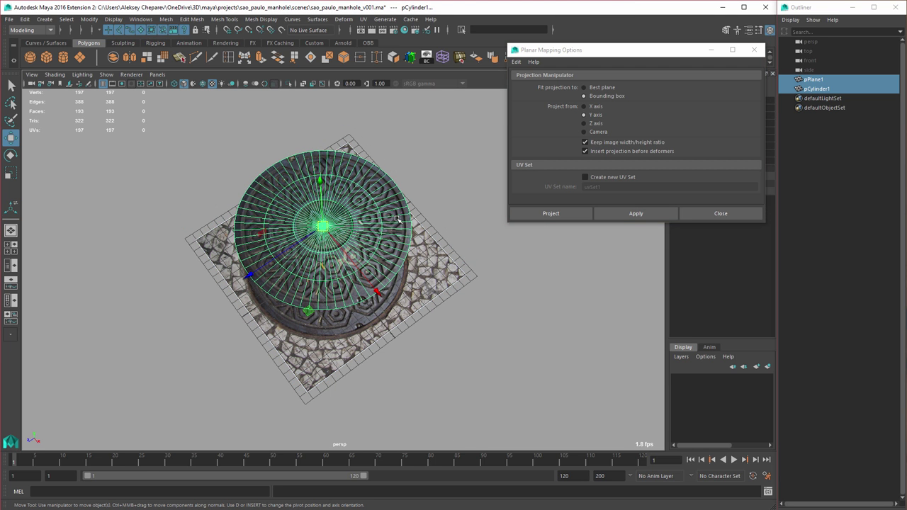
Step: Hide the reference image plane, close the planar mapping options and select the textured disc
click(476, 246)
alt+drag(341, 242, 473, 290)
click(420, 243)
key(ctrl+h)
alt+right_drag(474, 290, 514, 294)
alt+drag(425, 249, 416, 225)
click(682, 216)
click(428, 153)
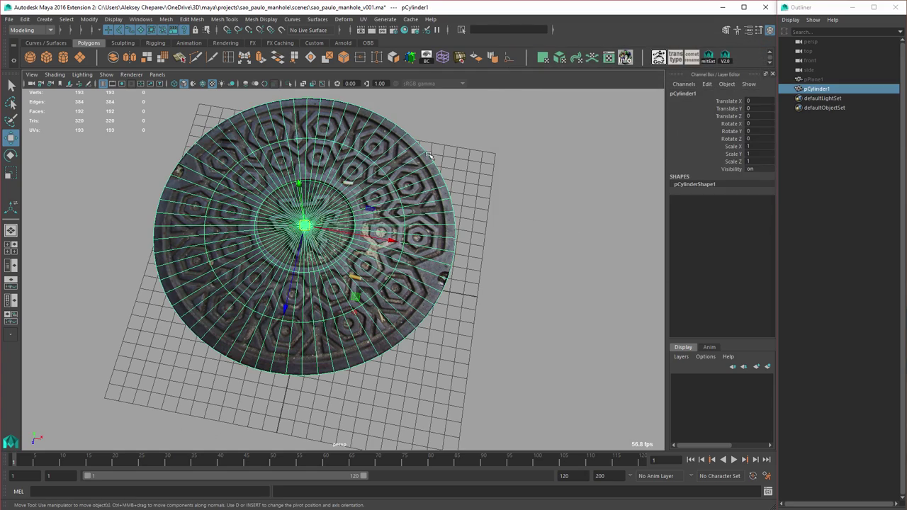
Step: Check the disc's UV layout against the manhole texture in the UV Editor, and close the editor
click(609, 59)
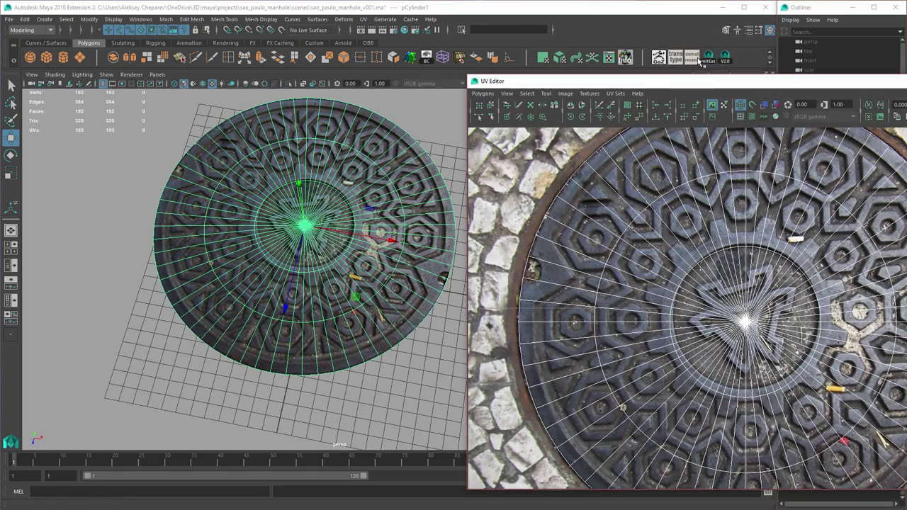
drag(685, 83, 459, 22)
alt+right_drag(528, 159, 480, 130)
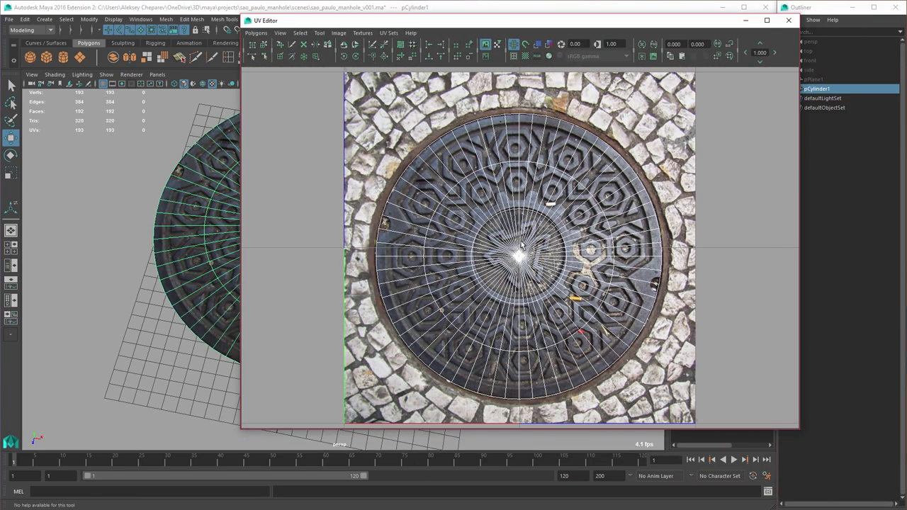
alt+right_drag(447, 168, 526, 199)
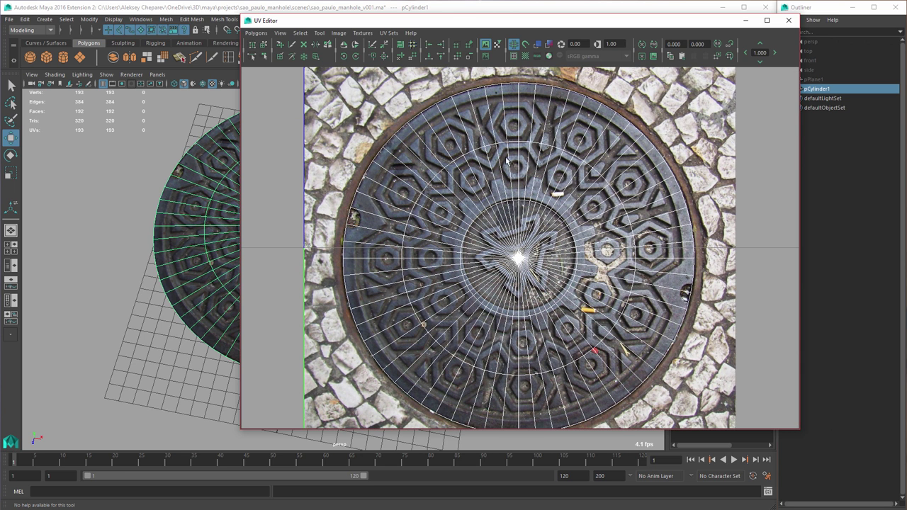
click(789, 24)
Step: Switch to the top view and frame the textured disc closely
key(space)
key(space)
alt+right_drag(381, 224, 452, 196)
alt+middle_drag(451, 197, 464, 229)
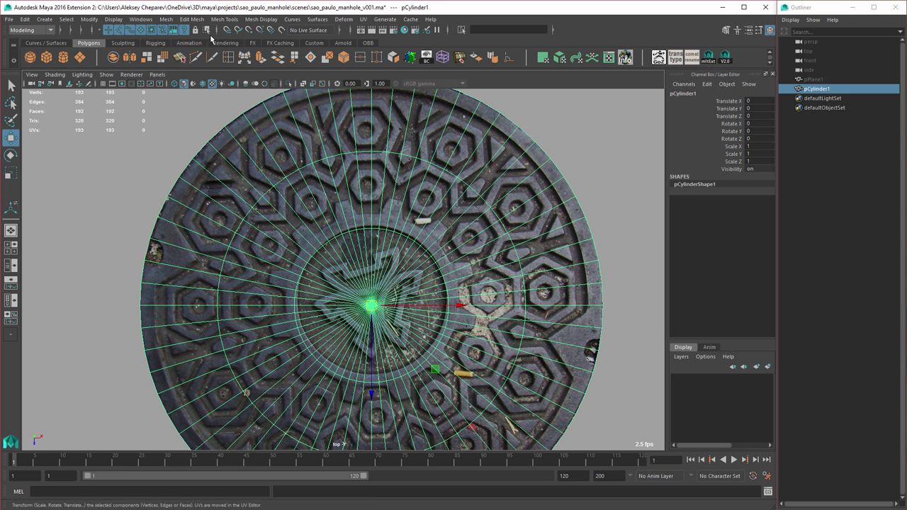
Step: Try to insert an edge loop along the inner edge of the cover's outer rim, using relative distance from edge
double_click(227, 59)
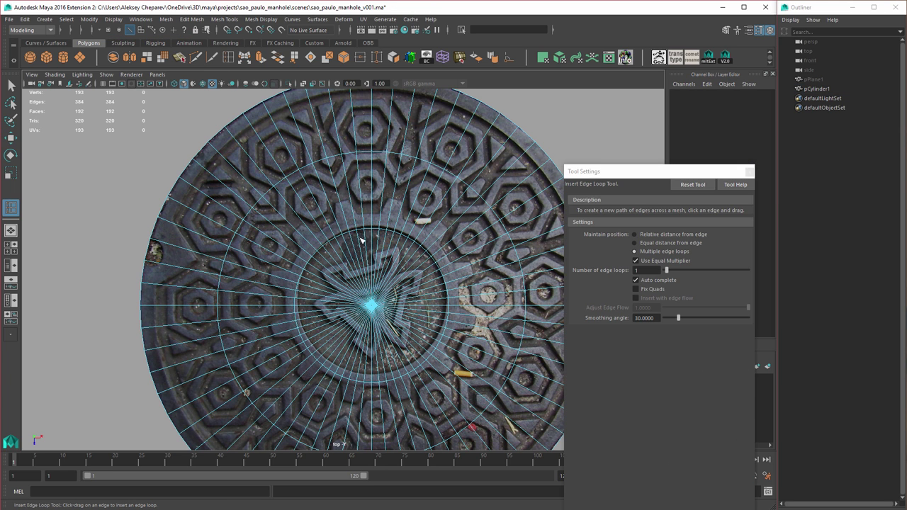
drag(621, 172, 726, 34)
alt+middle_drag(477, 196, 432, 209)
alt+right_drag(432, 209, 594, 191)
alt+middle_drag(600, 195, 527, 285)
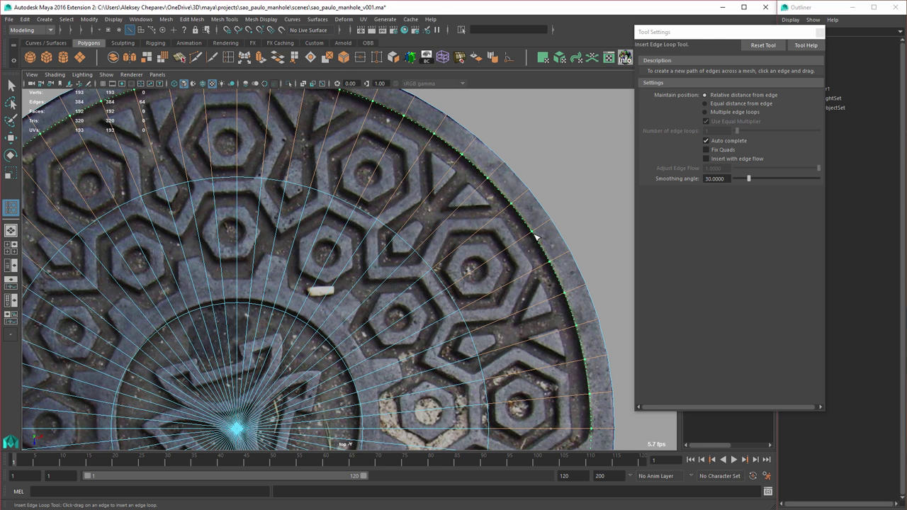
drag(535, 237, 536, 237)
alt+right_drag(552, 236, 433, 235)
alt+middle_drag(472, 230, 510, 206)
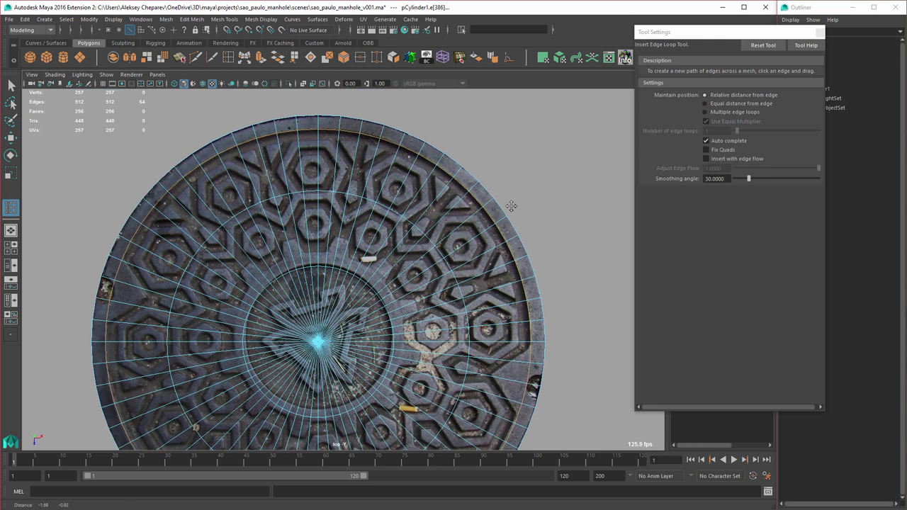
Step: Undo the inserted rim edge loop and return to the Move tool
alt+middle_drag(491, 270, 498, 221)
key(ctrl+z)
key(w)
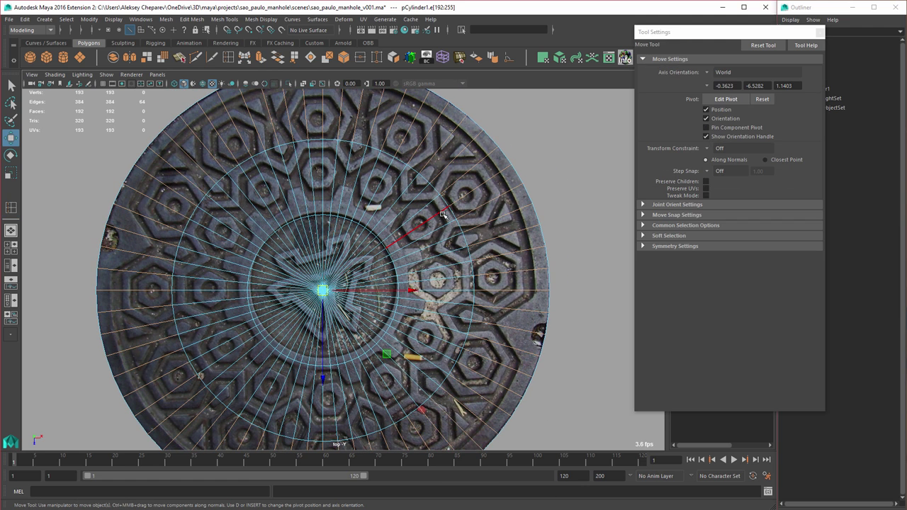
Step: Delete the disc's edge loop midway between the outer rim and the central emblem ring
right_drag(442, 227, 444, 201)
click(444, 201)
double_click(443, 200)
key(ctrl+Delete)
alt+middle_drag(399, 249, 437, 245)
alt+right_drag(437, 245, 482, 256)
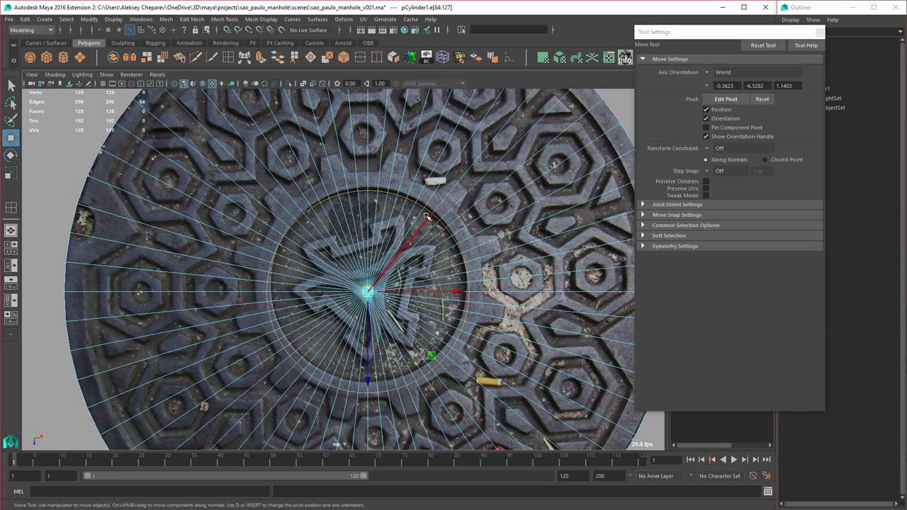
Step: Open the UV Editor beside the top view and frame the central emblem ring in both
click(608, 57)
alt+right_drag(465, 206, 629, 194)
right_drag(568, 140, 567, 117)
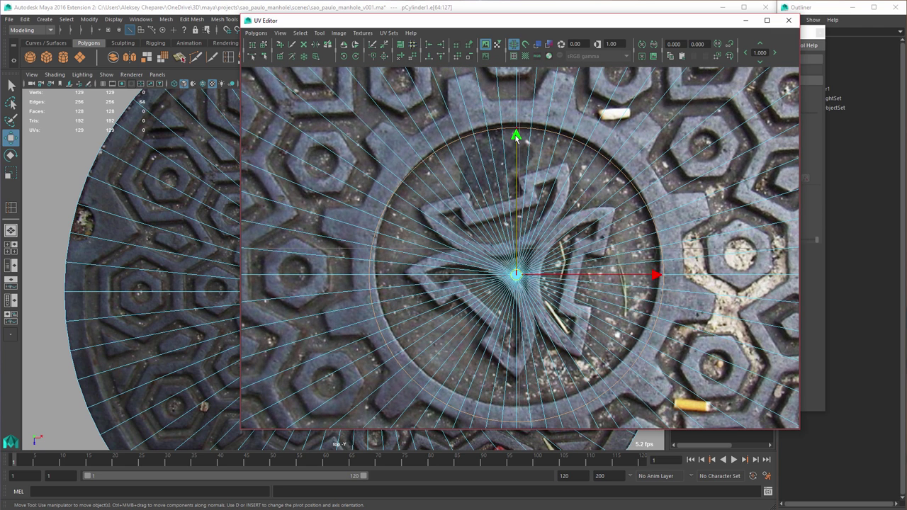
drag(296, 21, 643, 60)
alt+middle_drag(425, 213, 392, 198)
scroll(392, 198, up, 2)
Step: Insert an edge loop just inside the central ring's inner edge, using relative distance from edge
double_click(230, 57)
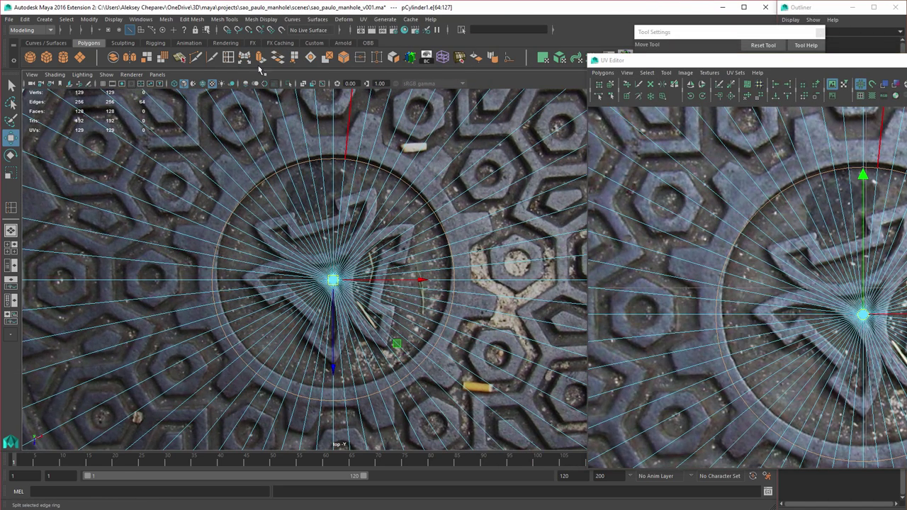
click(731, 98)
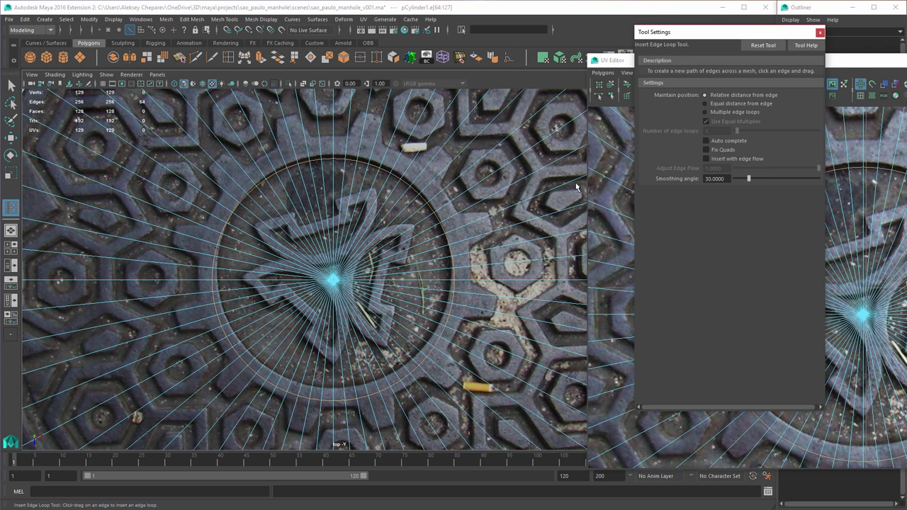
click(292, 211)
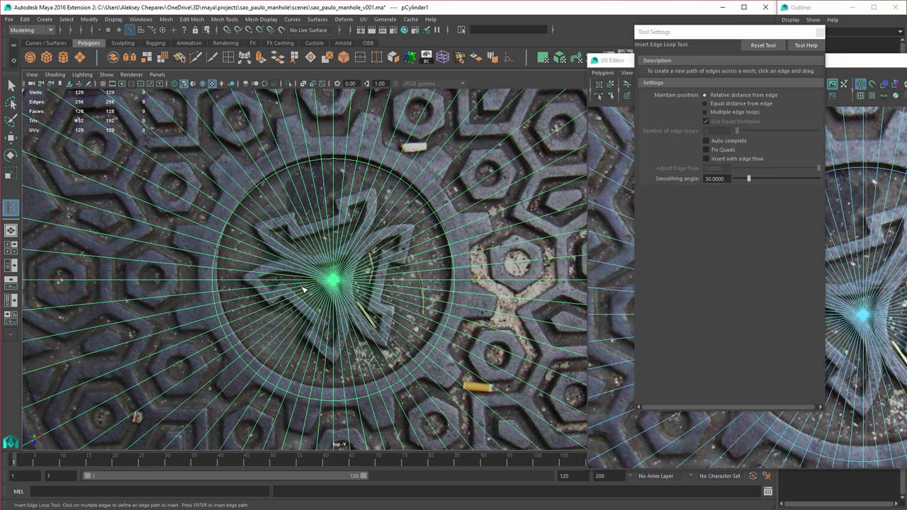
right_drag(344, 237, 344, 212)
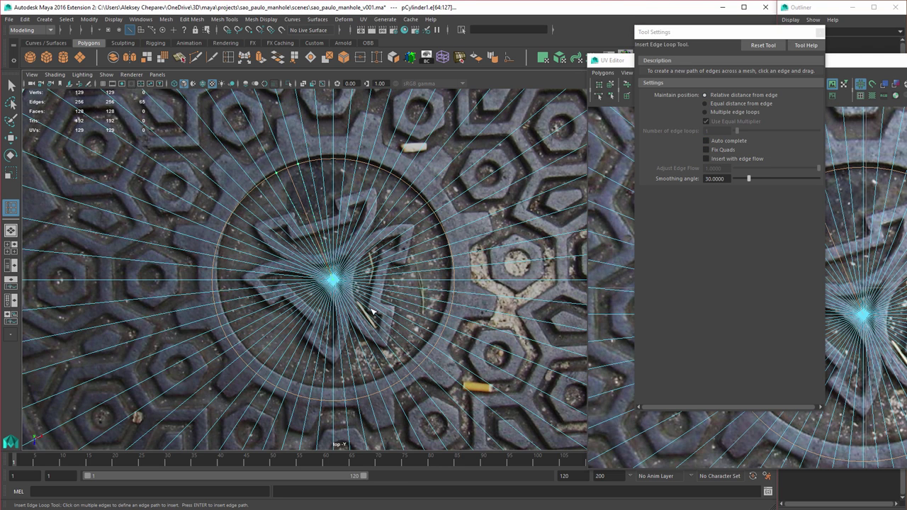
drag(343, 267, 374, 320)
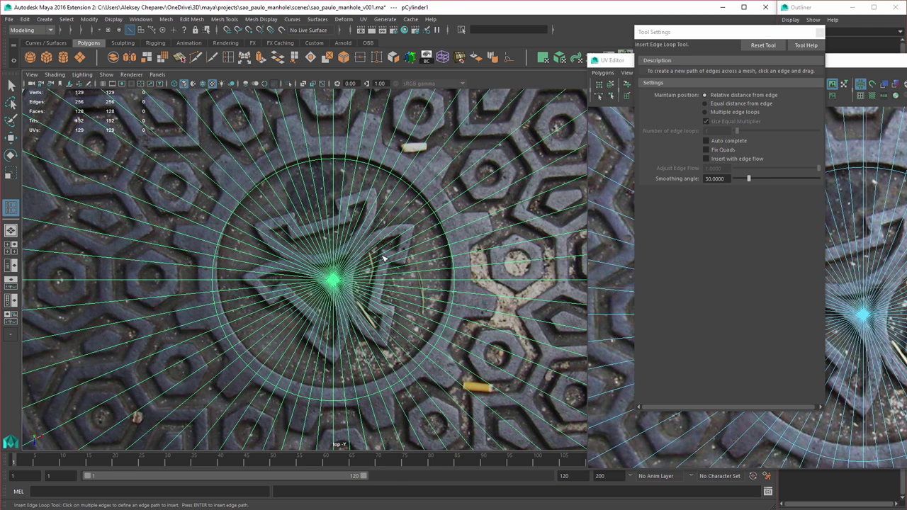
key(w)
right_drag(354, 265, 354, 238)
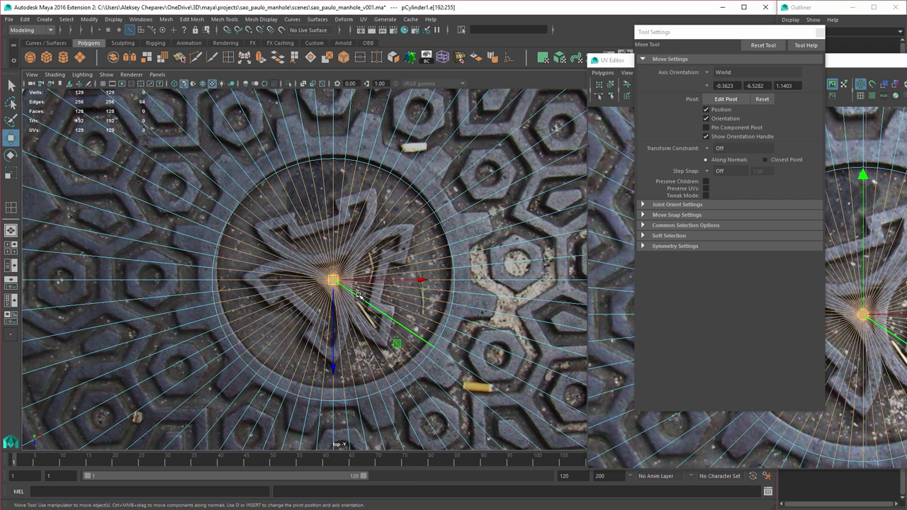
key(y)
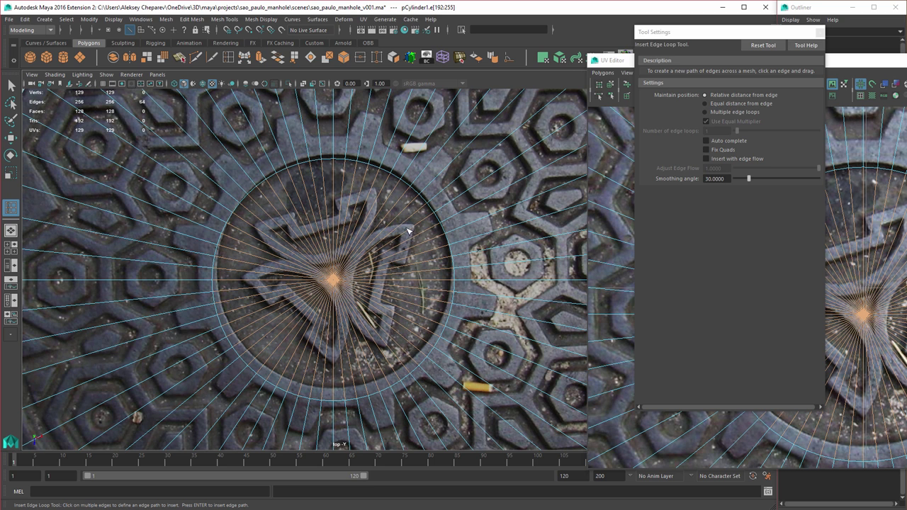
alt+right_drag(360, 241, 433, 233)
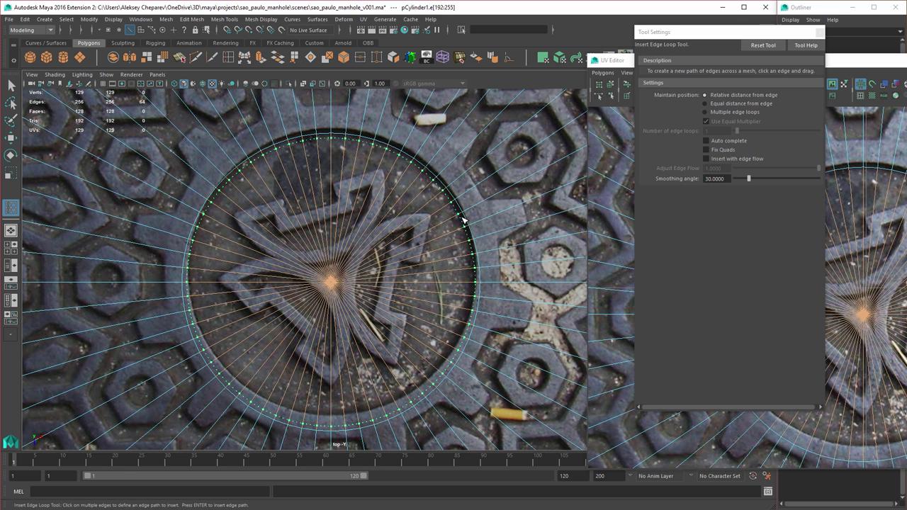
click(462, 221)
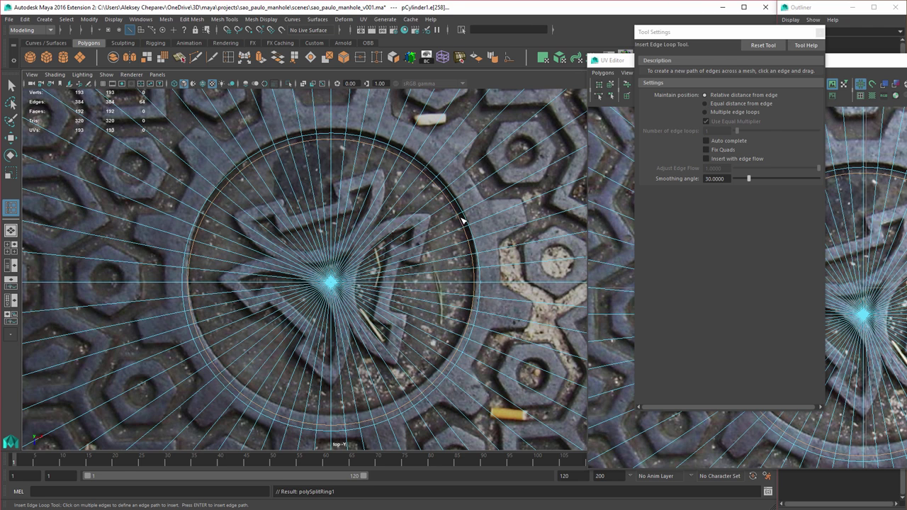
Step: Delete the older edge loop that runs just outside the new loop around the emblem
key(w)
double_click(440, 181)
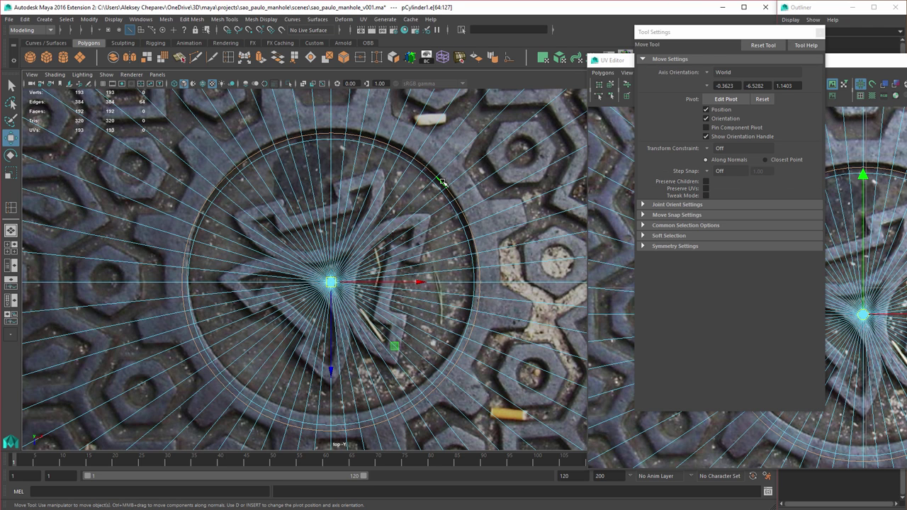
key(ctrl+Delete)
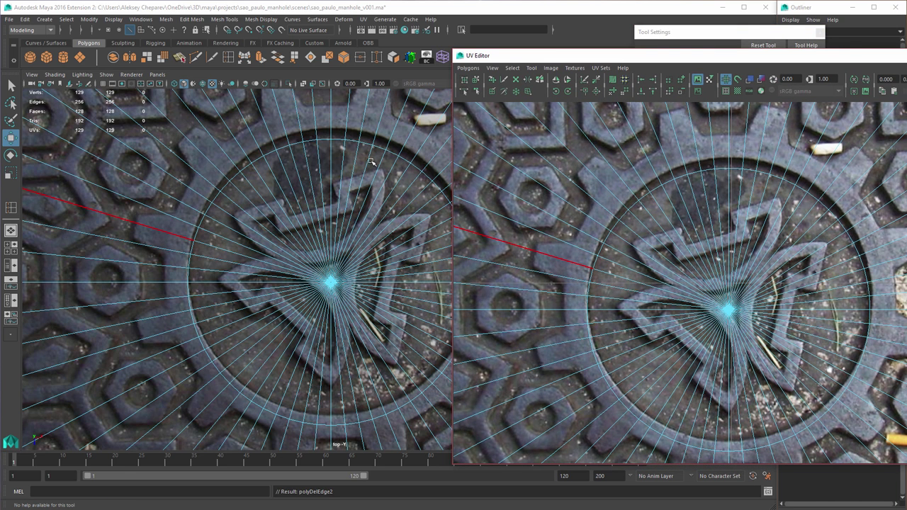
Step: Try to shift the edge loop around the emblem in the top view to fit the ring's inner edge
drag(569, 56, 681, 80)
right_drag(379, 165, 379, 147)
double_click(378, 146)
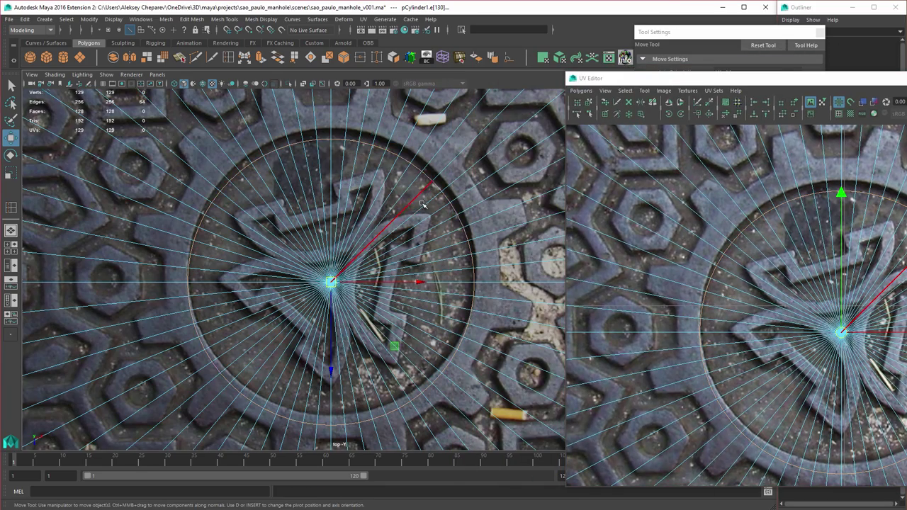
mouse_move(415, 207)
middle_down()
mouse_move(387, 209)
mouse_move(400, 214)
middle_up()
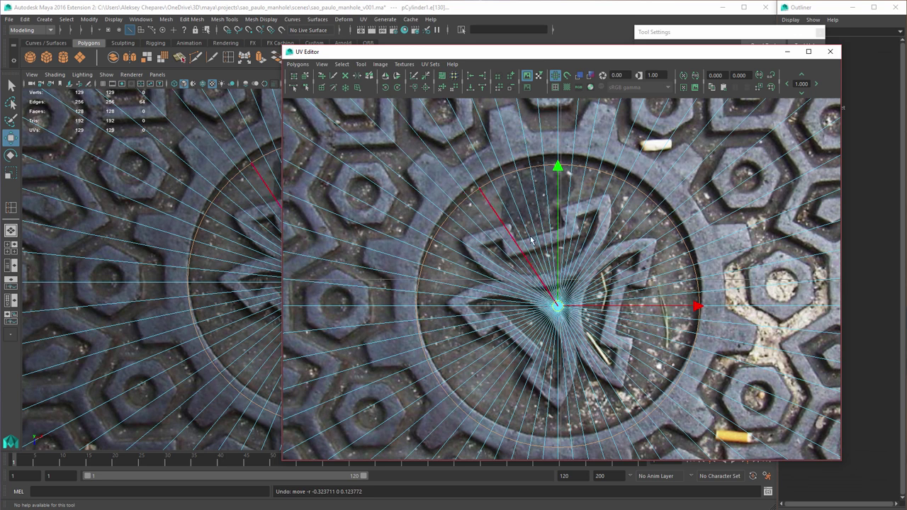
Step: Move the emblem area's UVs slightly upward in the UV Editor so the inner loop follows the ring's inner edge
alt+middle_drag(548, 208, 505, 192)
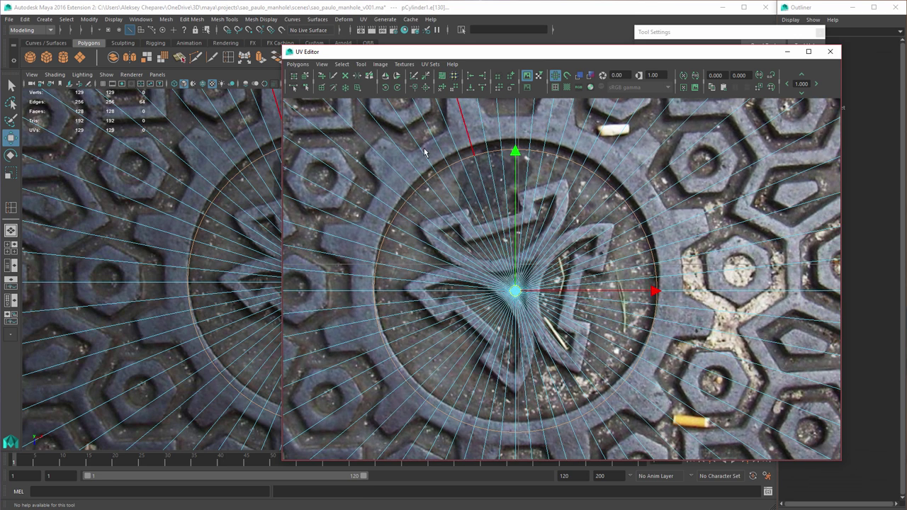
right_drag(512, 175, 479, 174)
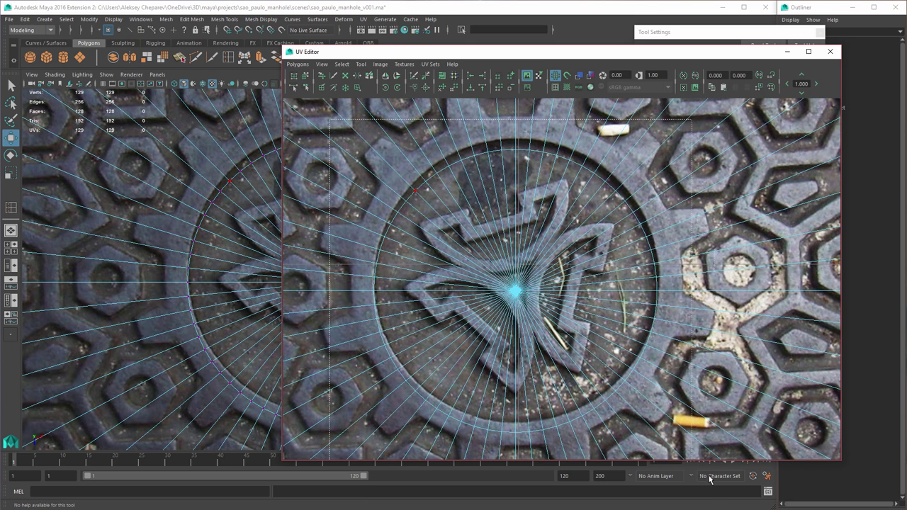
alt+middle_drag(544, 167, 548, 171)
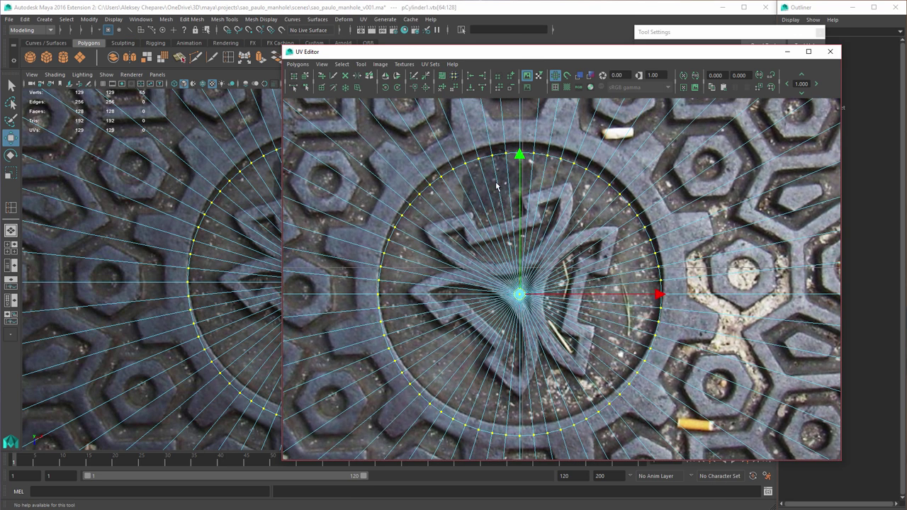
alt+right_drag(496, 186, 520, 167)
drag(516, 160, 515, 150)
drag(492, 53, 580, 34)
alt+middle_drag(253, 201, 153, 181)
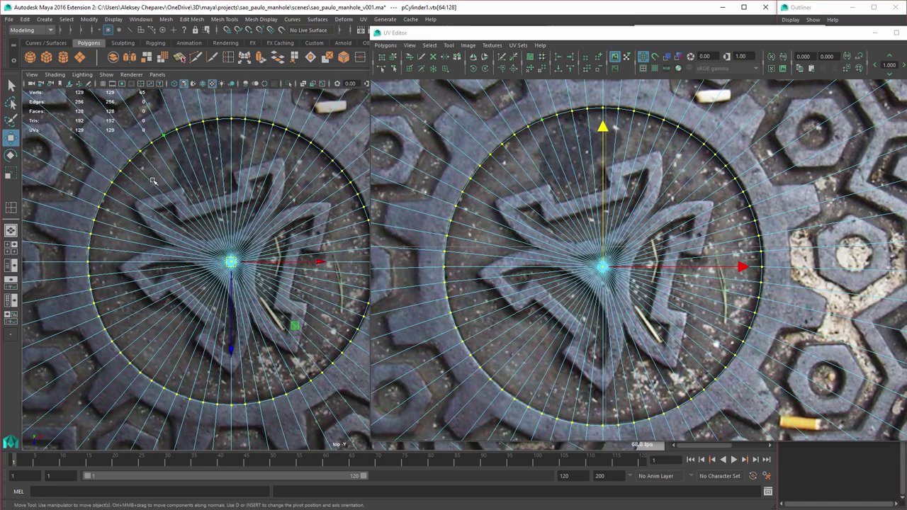
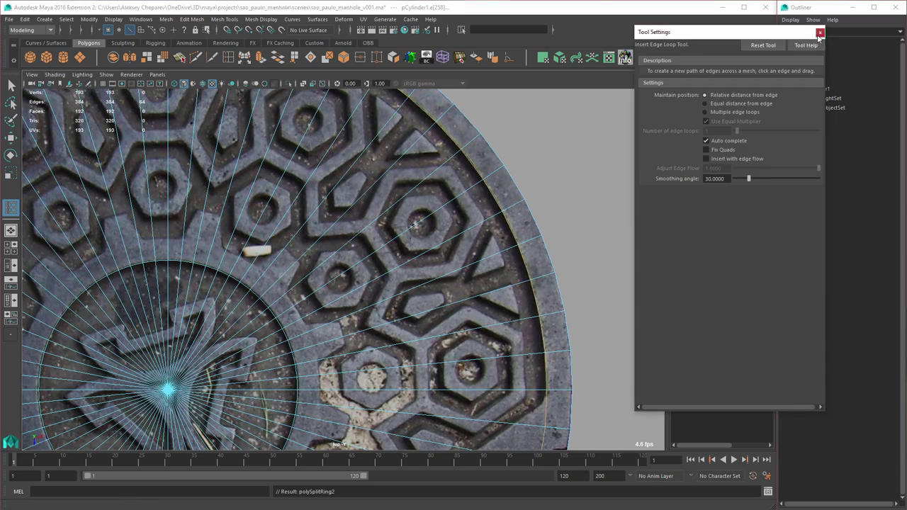
Step: Insert an edge loop along the outer edge of the central ring, just inside its teeth
scroll(281, 318, up, 3)
alt+middle_drag(281, 318, 416, 261)
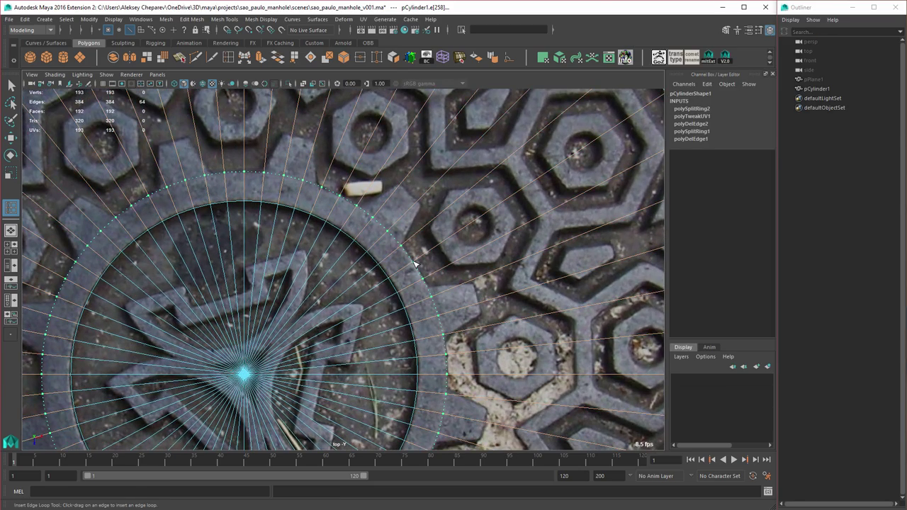
click(415, 263)
Step: Replace the edge loop at the central ring's inner edge with a new loop slightly further out
scroll(415, 263, down, 5)
scroll(498, 295, up, 6)
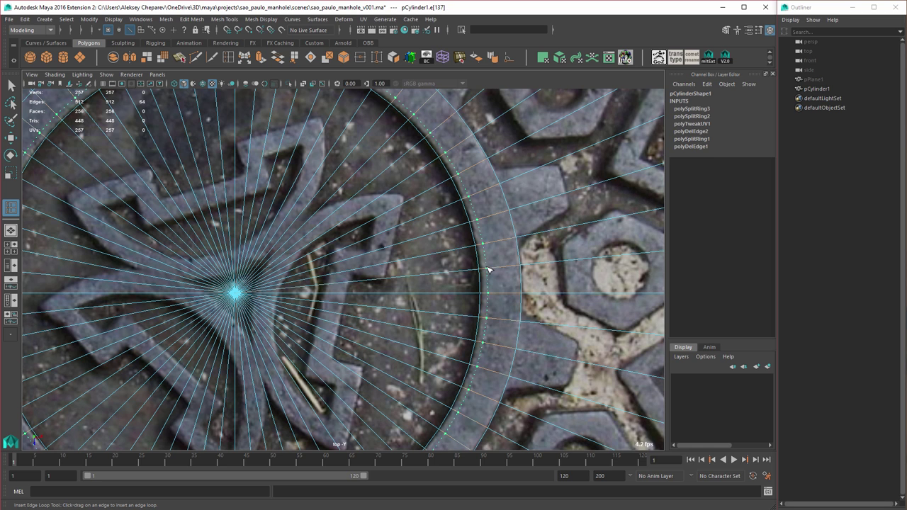
click(483, 269)
key(w)
double_click(477, 262)
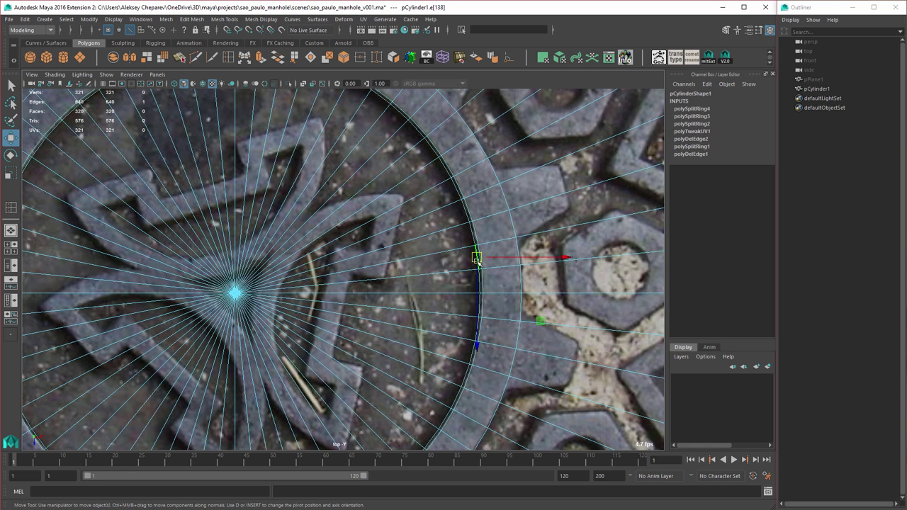
key(ctrl+Delete)
Step: Return to object mode and rotate the whole disc about 13.48 degrees around Y to level its two side notches
alt+right_drag(478, 262, 406, 230)
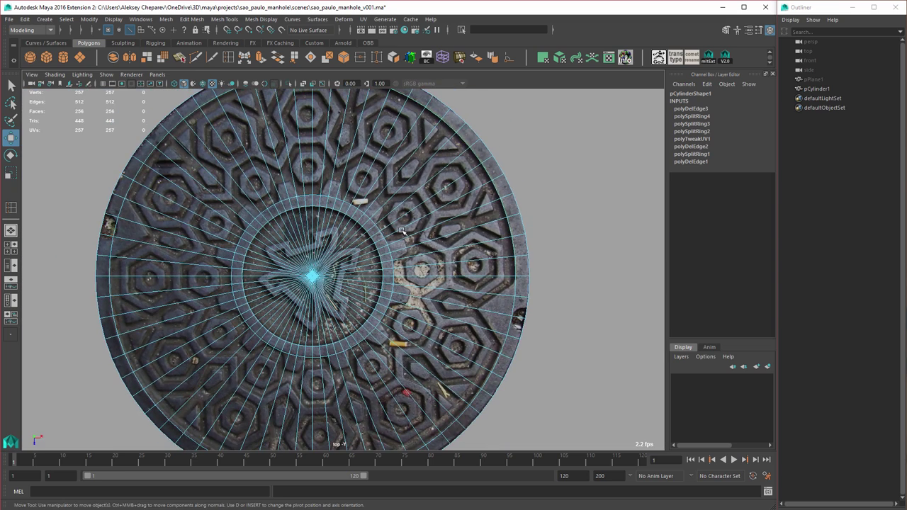
alt+middle_drag(406, 230, 422, 233)
alt+right_drag(421, 232, 441, 233)
alt+middle_drag(441, 233, 457, 256)
alt+right_drag(457, 256, 411, 238)
scroll(414, 232, up, 2)
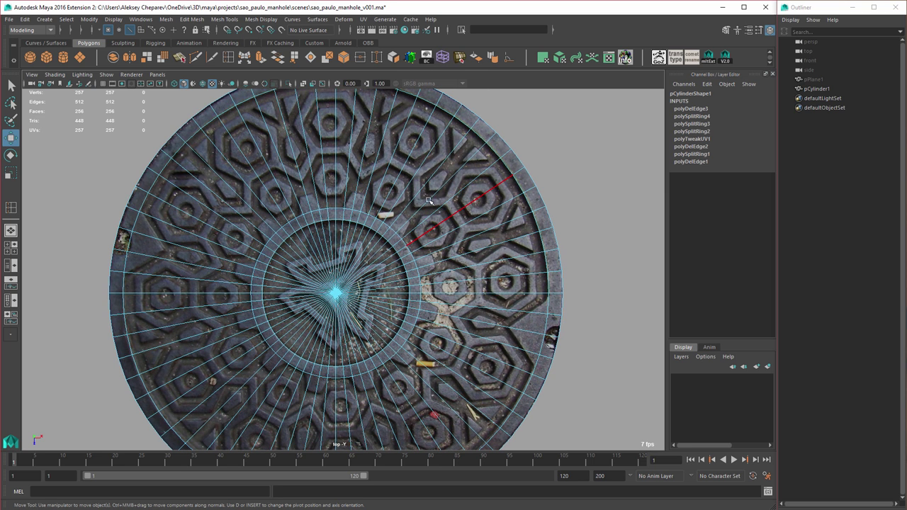
right_drag(403, 172, 448, 158)
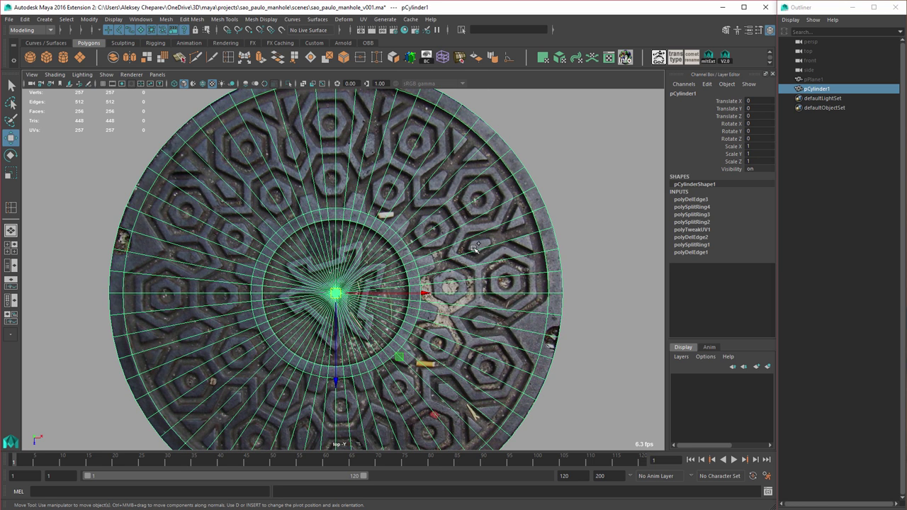
key(e)
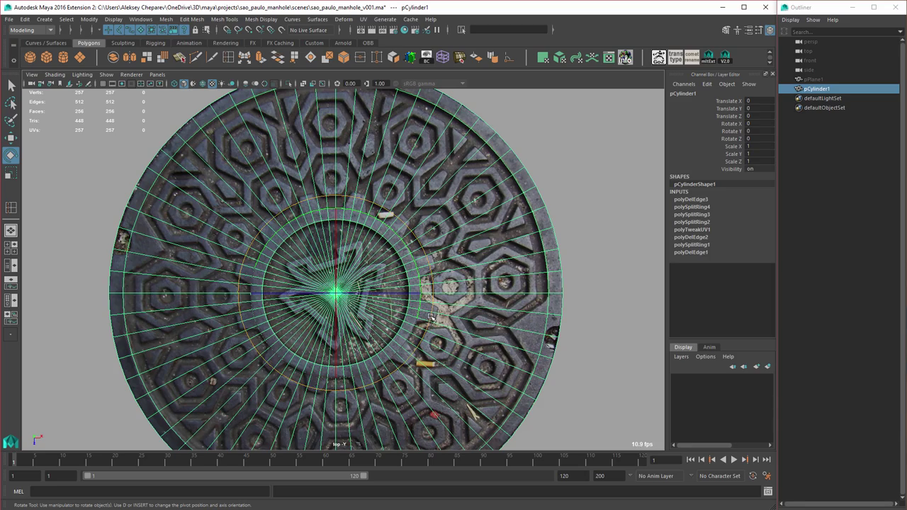
drag(430, 317, 437, 296)
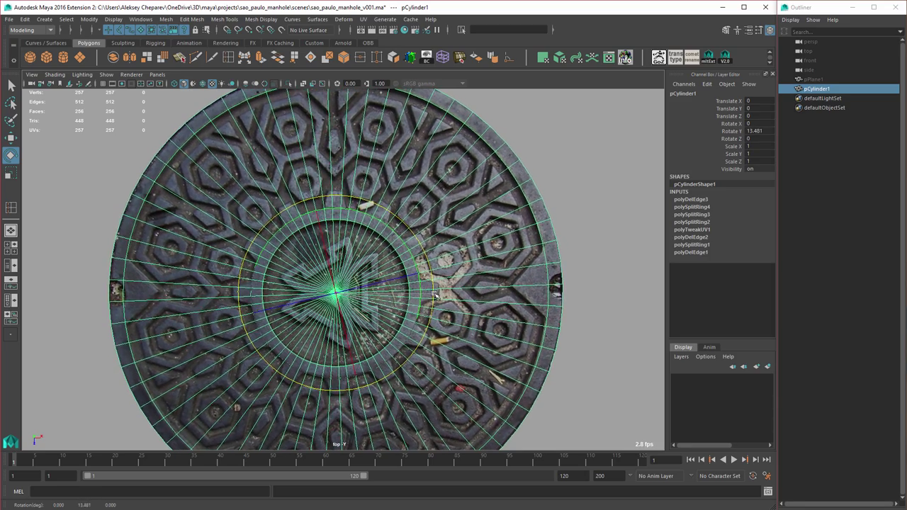
Step: Show the grid in the top view and adjust the disc's Y rotation to 14.649 degrees against it
click(46, 43)
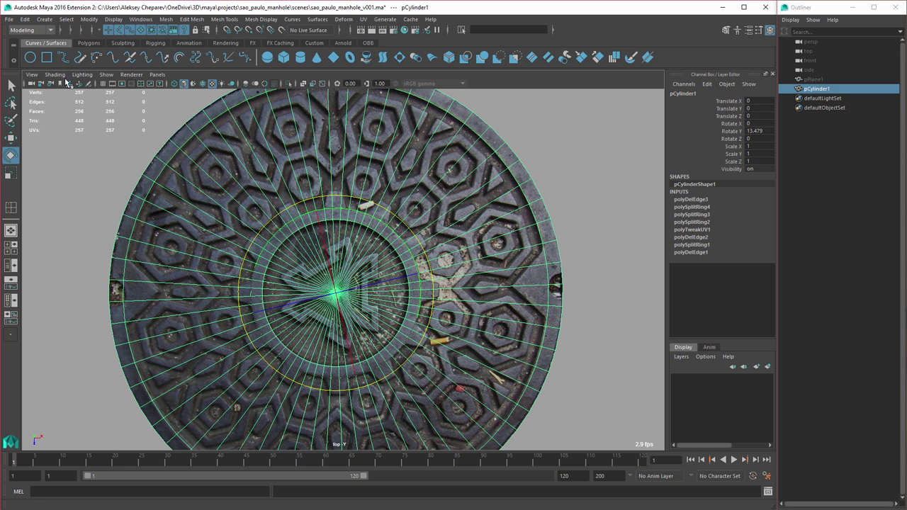
click(103, 84)
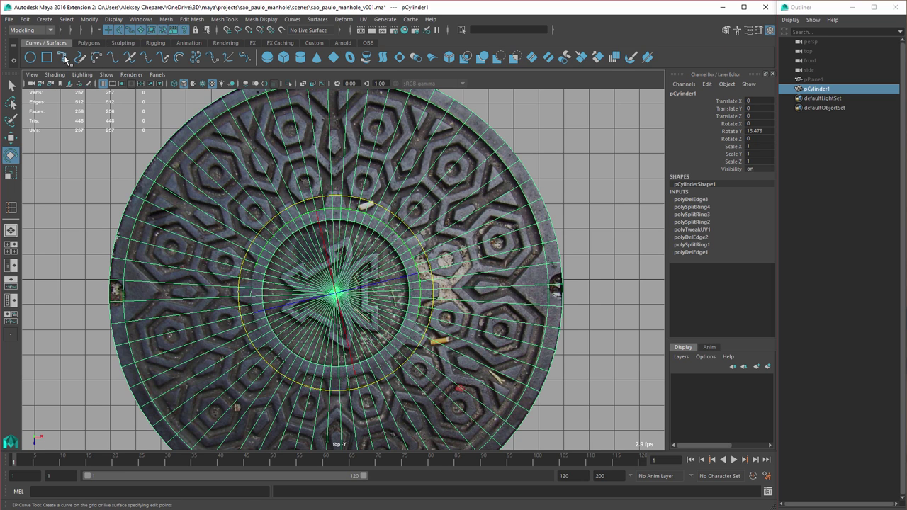
scroll(368, 269, up, 1)
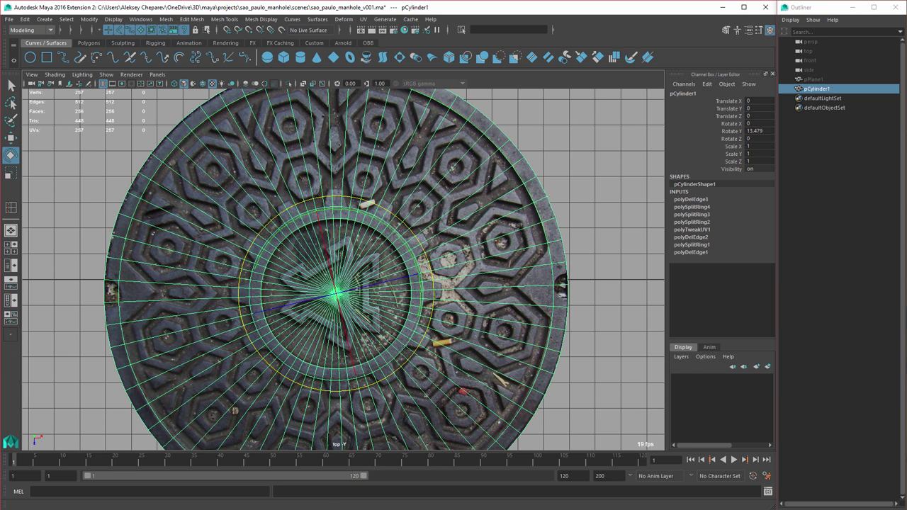
alt+middle_drag(434, 298, 437, 293)
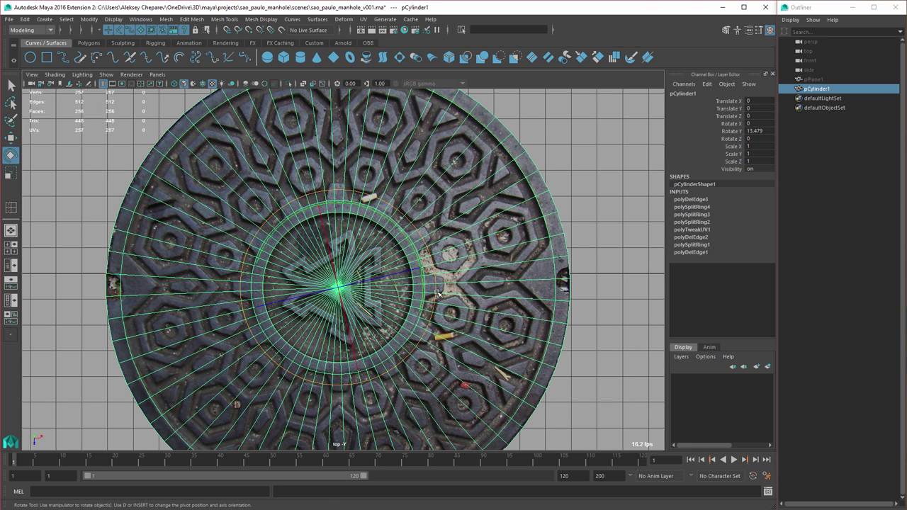
drag(437, 293, 437, 290)
Step: Lower the disc below the grid to a Translate Y of about -15.285 and return to the top view
key(space)
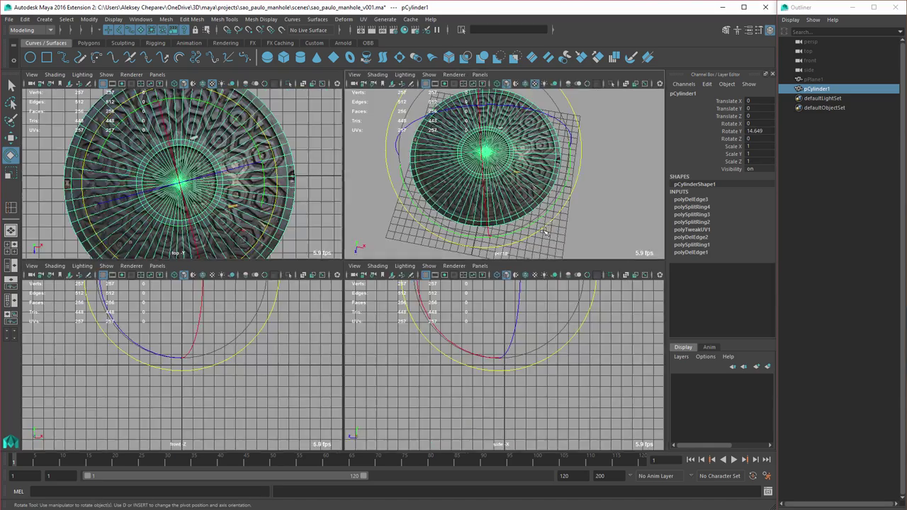
key(space)
alt+drag(544, 231, 538, 191)
key(w)
drag(306, 116, 290, 287)
key(space)
key(space)
alt+middle_drag(376, 312, 409, 316)
alt+right_drag(408, 316, 459, 330)
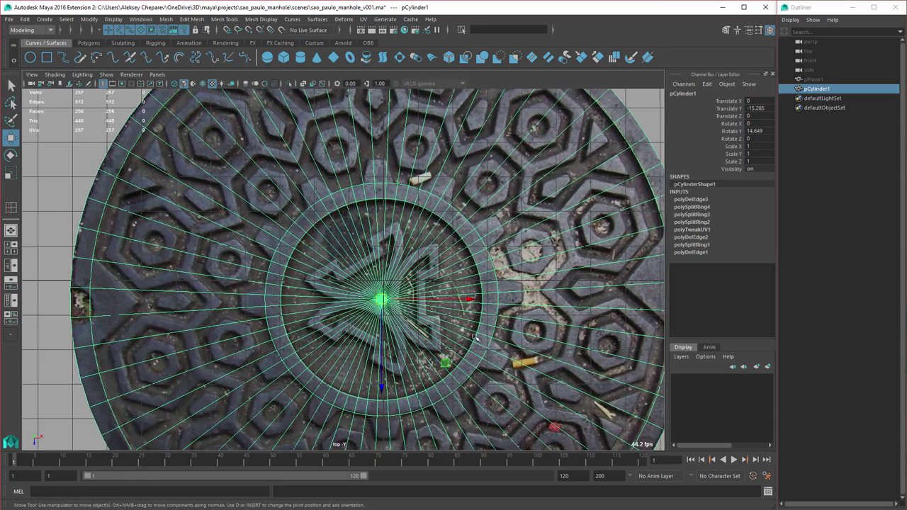
Step: Move the disc in the top view to Translate X 0.057 and Translate Z -0.542, centring it on the grid origin
alt+middle_drag(510, 344, 476, 345)
alt+right_drag(477, 345, 429, 340)
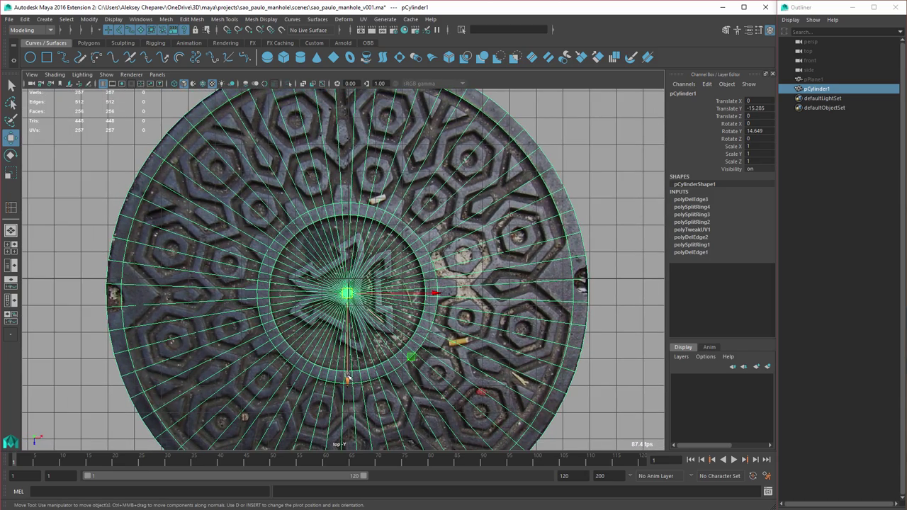
drag(347, 376, 347, 372)
key(x)
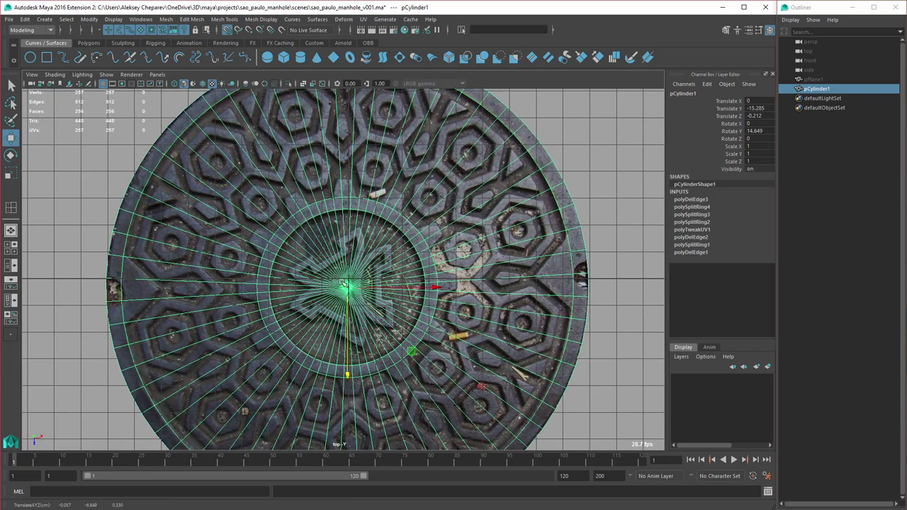
drag(347, 288, 349, 280)
alt+middle_drag(412, 343, 409, 352)
Step: Rotate the disc around Y to 12.904 degrees to line its side notches up with the grid's horizontal axis, and deselect it
key(e)
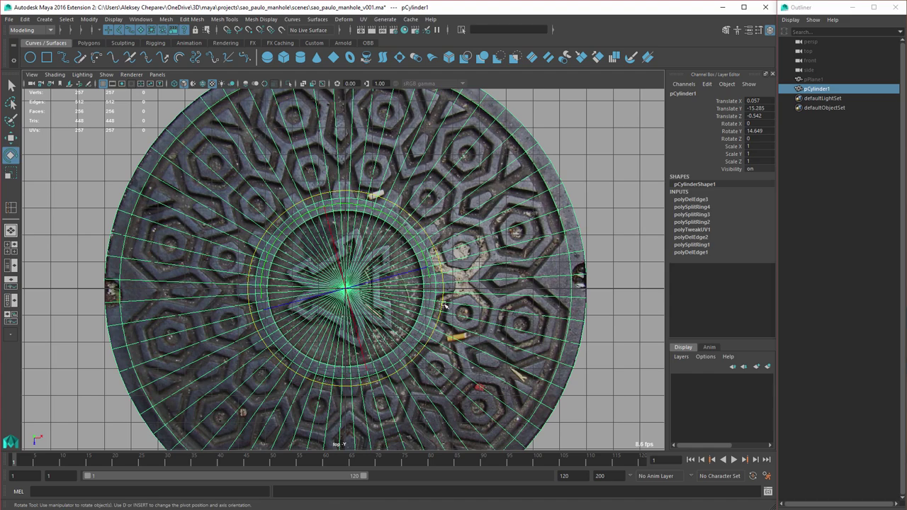
drag(444, 291, 529, 282)
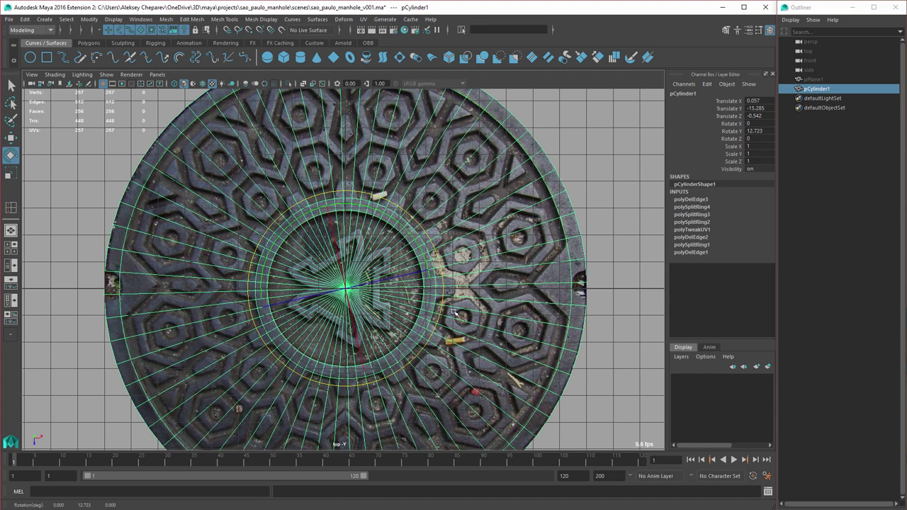
drag(444, 306, 443, 305)
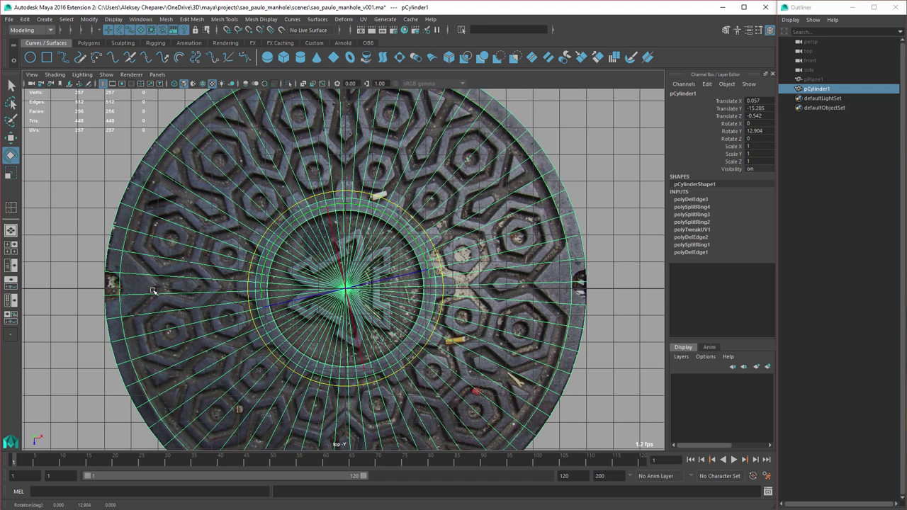
key(w)
click(617, 353)
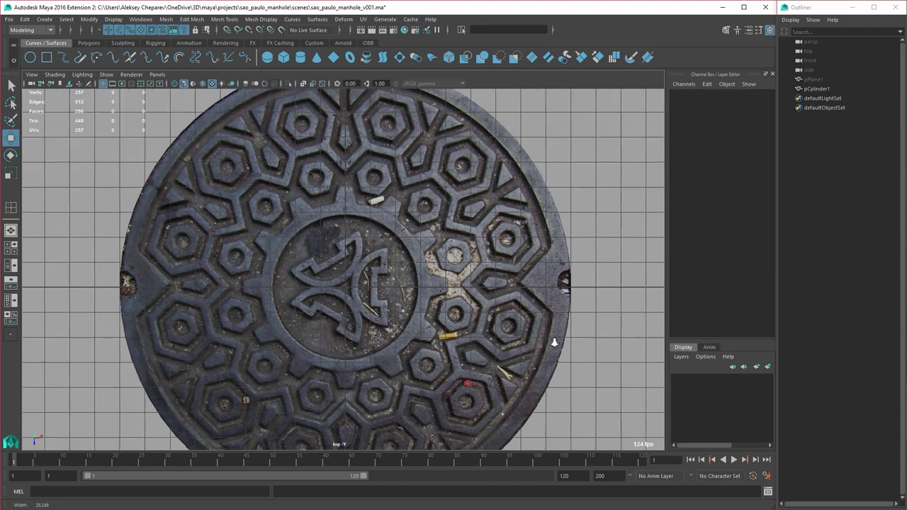
Step: Inspect the whole cover against the grid, reselect the disc and delete its construction history
scroll(520, 333, down, 3)
alt+middle_drag(444, 312, 470, 278)
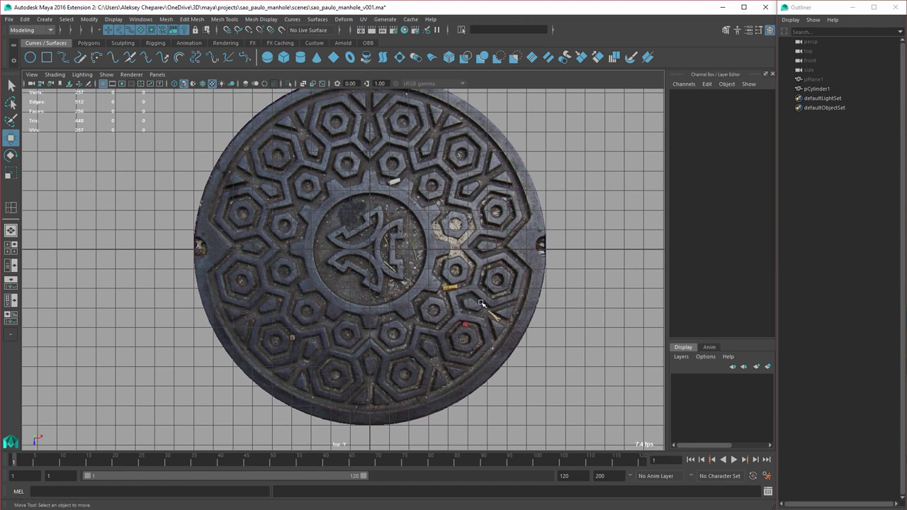
click(472, 310)
alt+right_drag(417, 296, 422, 311)
key(alt+shift+d)
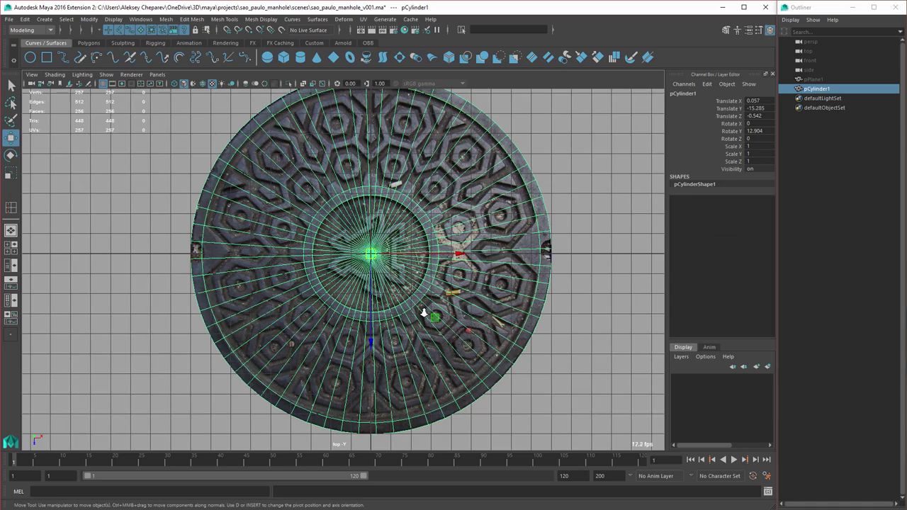
Step: Rotate the disc around Y to 11.598 degrees so its radial edges line up with the grid's horizontal axis
alt+middle_drag(408, 275, 404, 296)
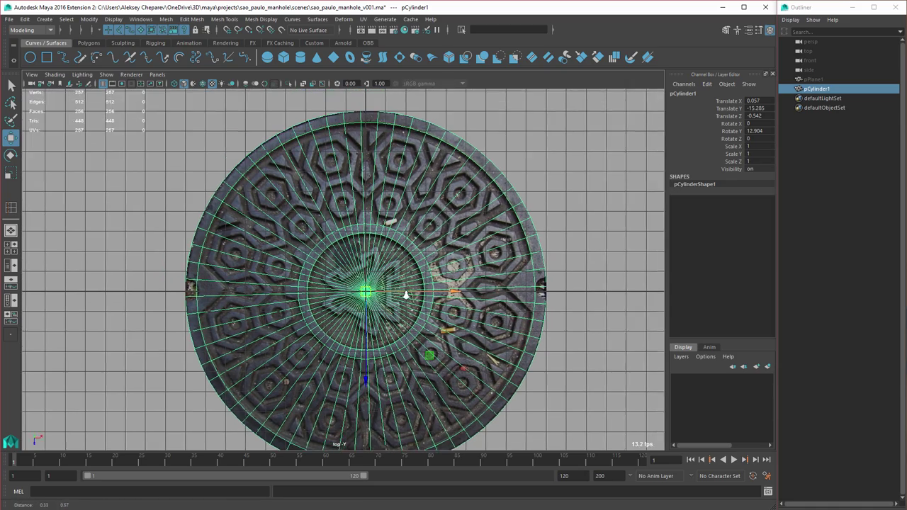
mouse_move(404, 295)
alt+right_down()
mouse_move(429, 299)
mouse_move(421, 299)
alt+right_up()
scroll(421, 299, up, 3)
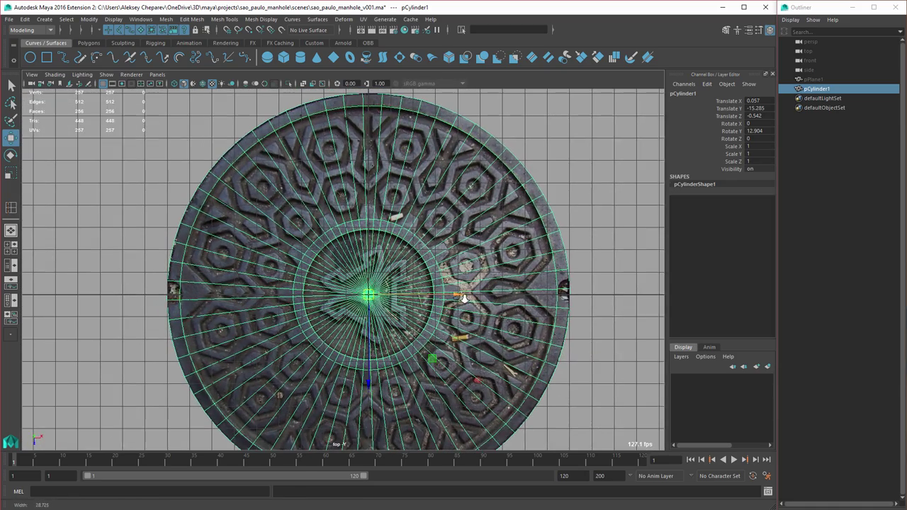
key(q)
alt+middle_drag(495, 295, 467, 300)
alt+right_drag(467, 299, 606, 322)
alt+middle_drag(607, 322, 537, 316)
key(e)
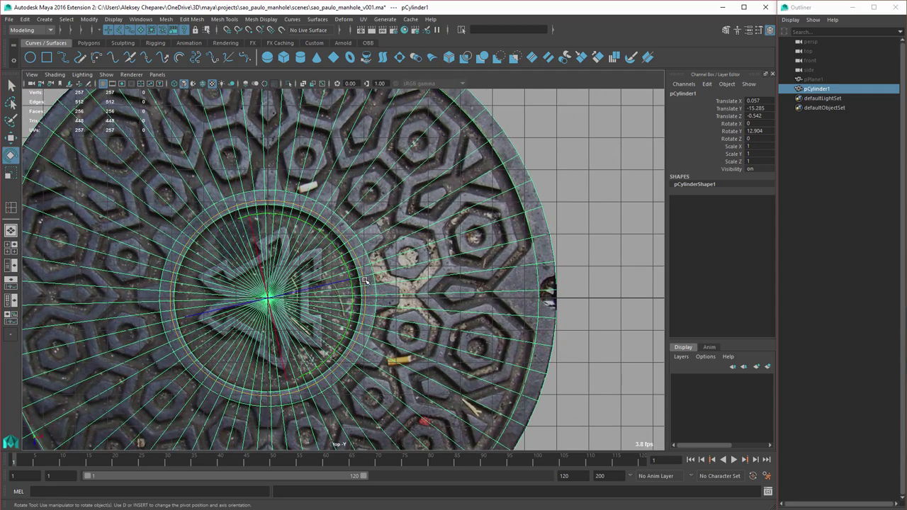
drag(368, 281, 367, 283)
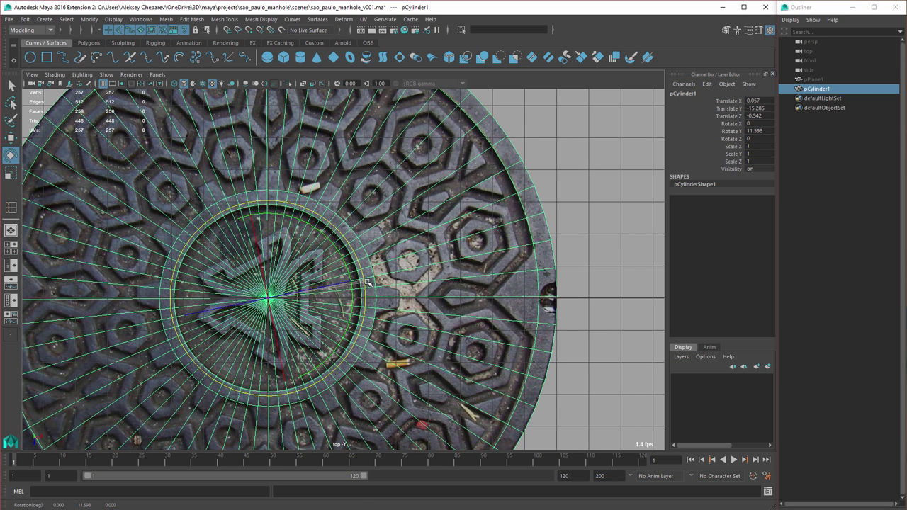
Step: Check the disc's notches against the grid and set its Rotate Y to 12
key(w)
scroll(539, 304, down, 3)
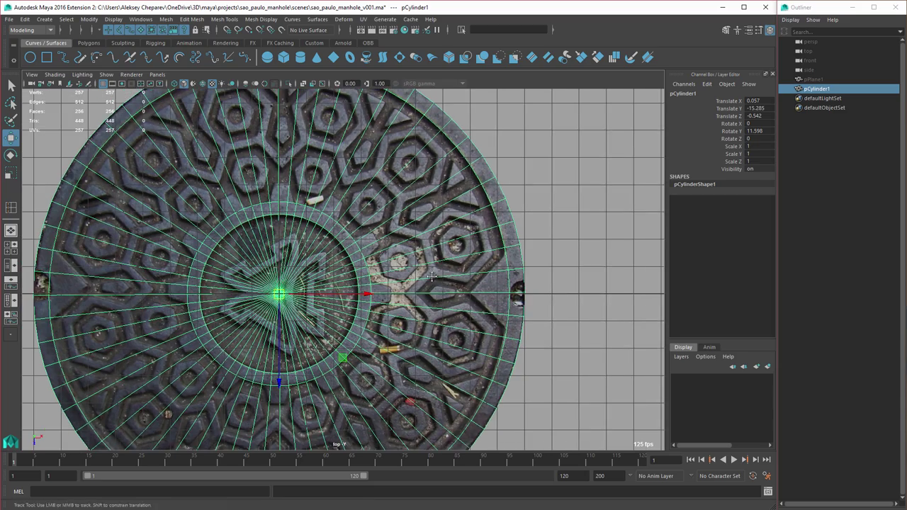
alt+right_drag(495, 292, 637, 350)
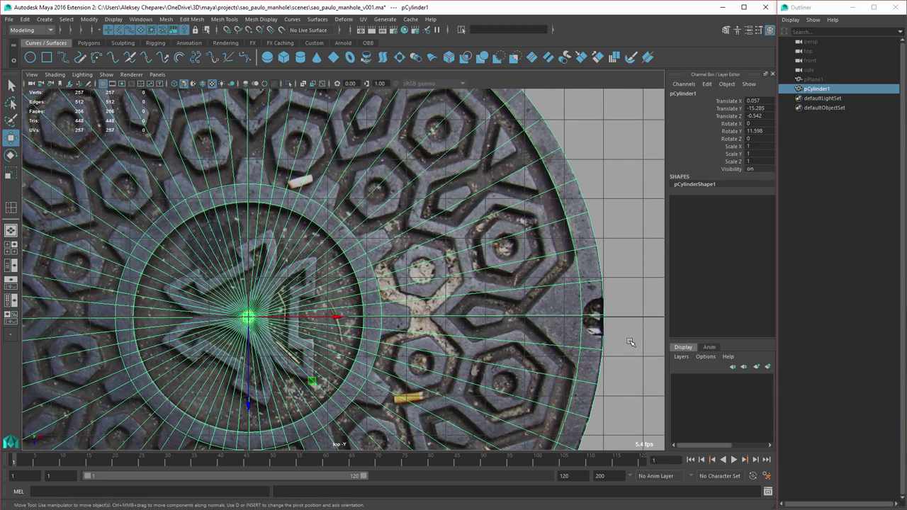
scroll(615, 333, down, 2)
scroll(639, 368, up, 1)
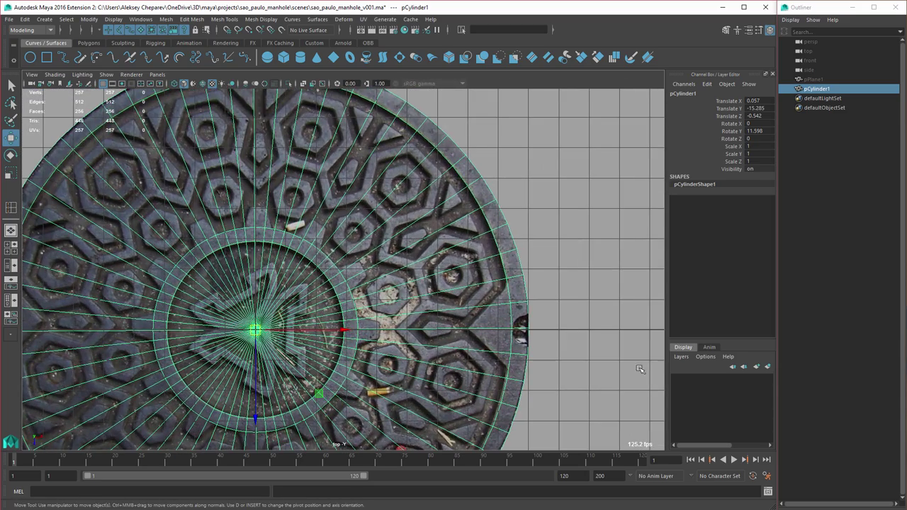
double_click(767, 131)
text(12)
key(Return)
alt+right_drag(418, 267, 564, 301)
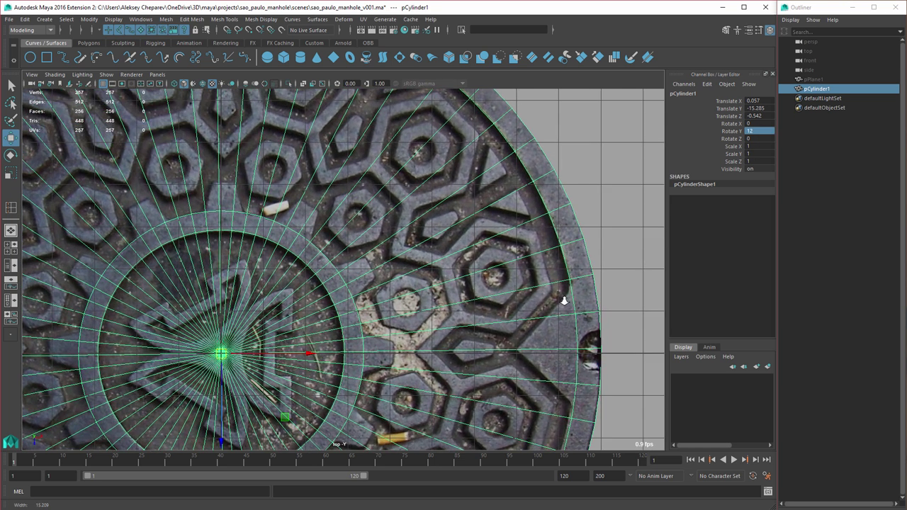
scroll(553, 301, down, 2)
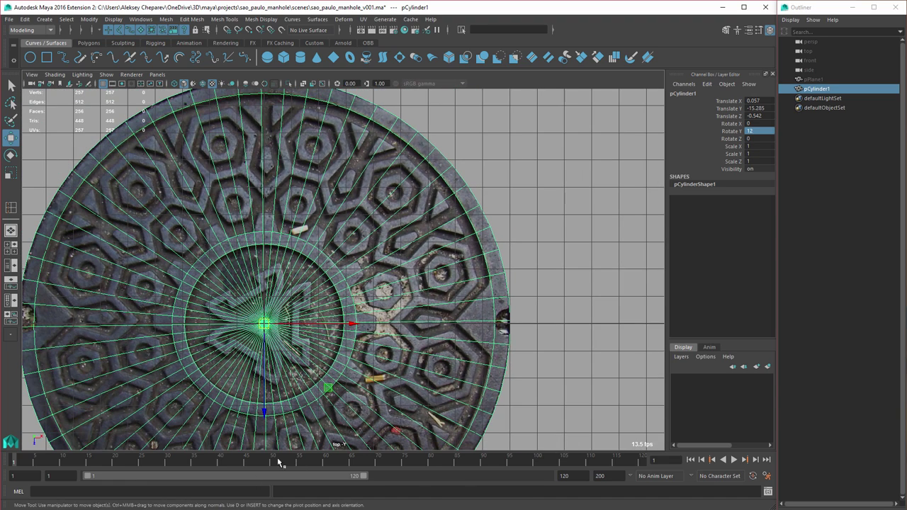
Step: Switch to Calculator, divide 360 by 64 and multiply the result by 2 to find the angle of two disc segments
drag(360, 412, 518, 151)
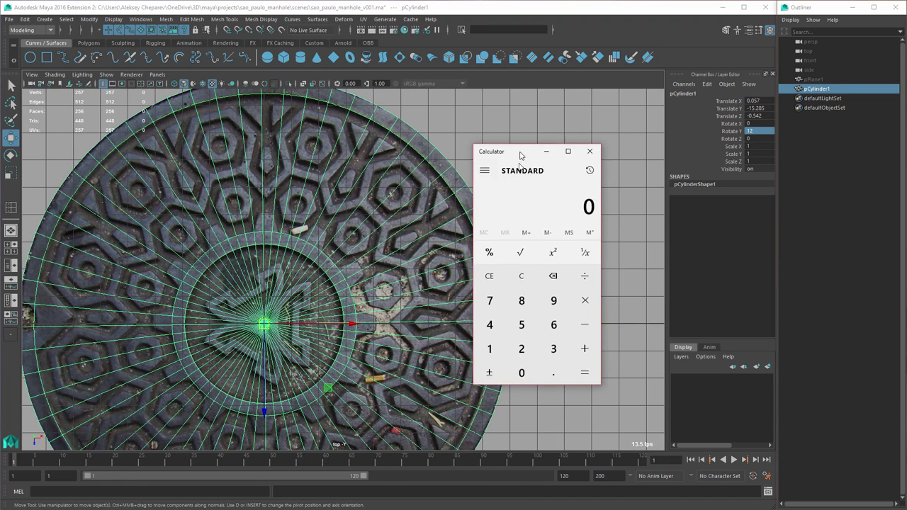
text(360)
click(584, 277)
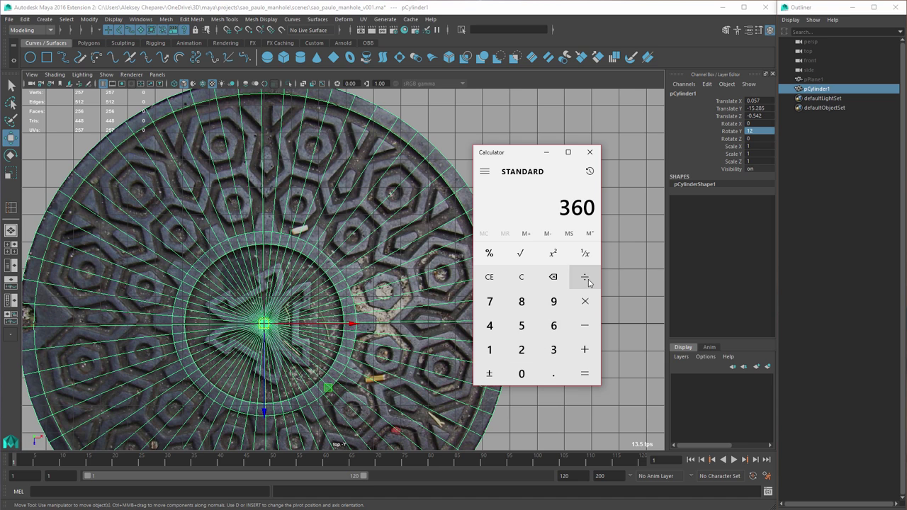
click(552, 325)
click(489, 325)
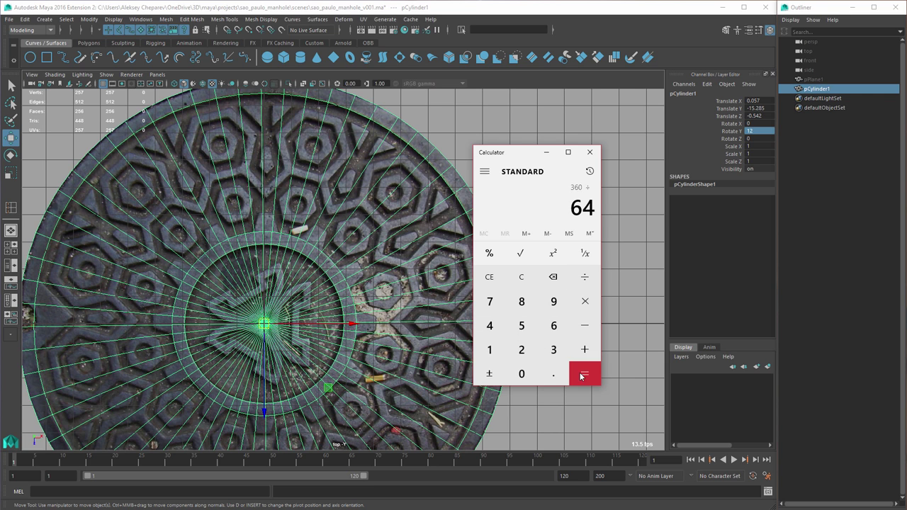
click(584, 374)
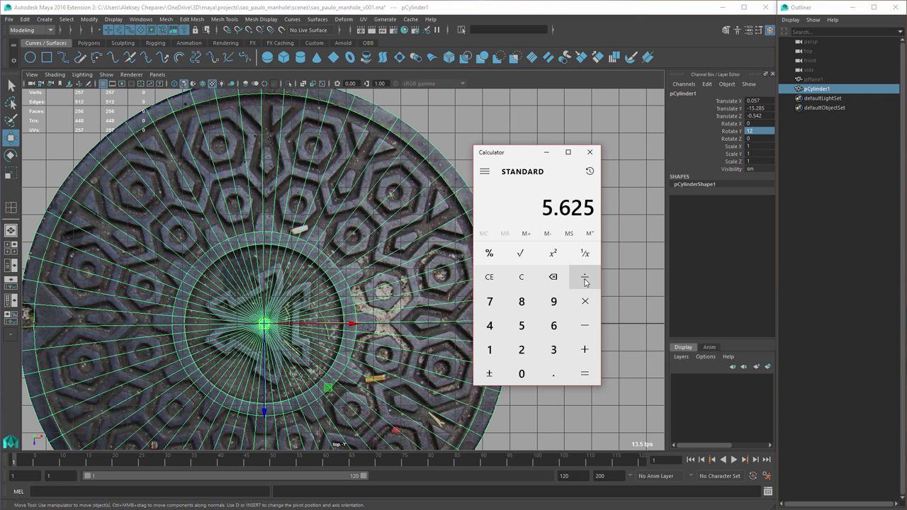
click(585, 301)
click(521, 349)
click(584, 373)
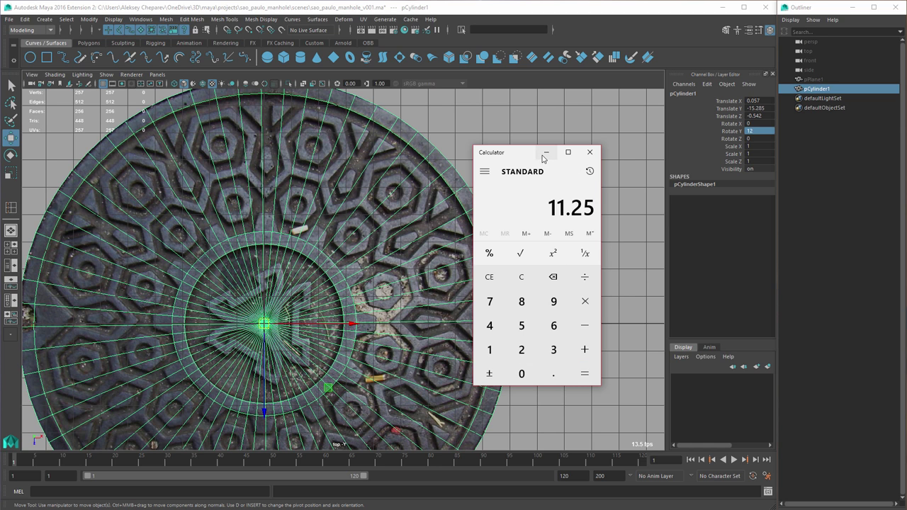
drag(510, 153, 543, 258)
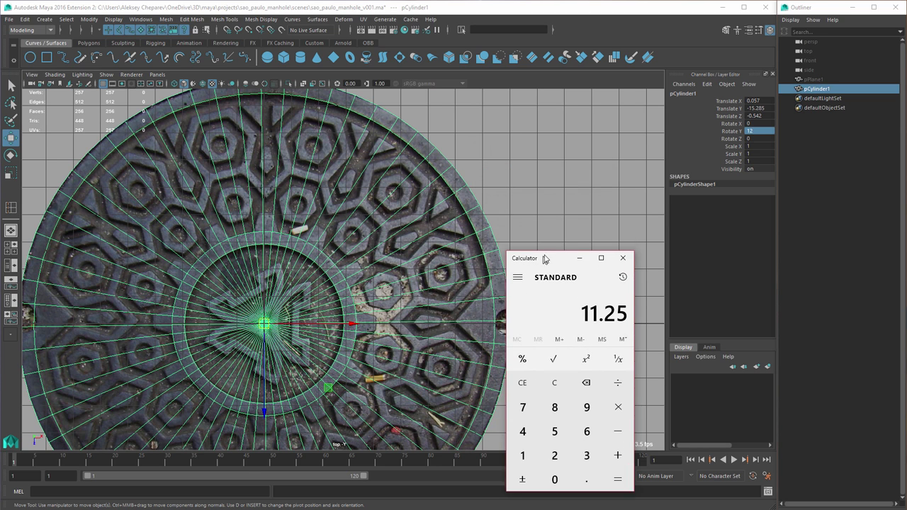
Step: Set the disc's Rotate Y to 11.25 and check its radial edges against the grid axes
click(762, 133)
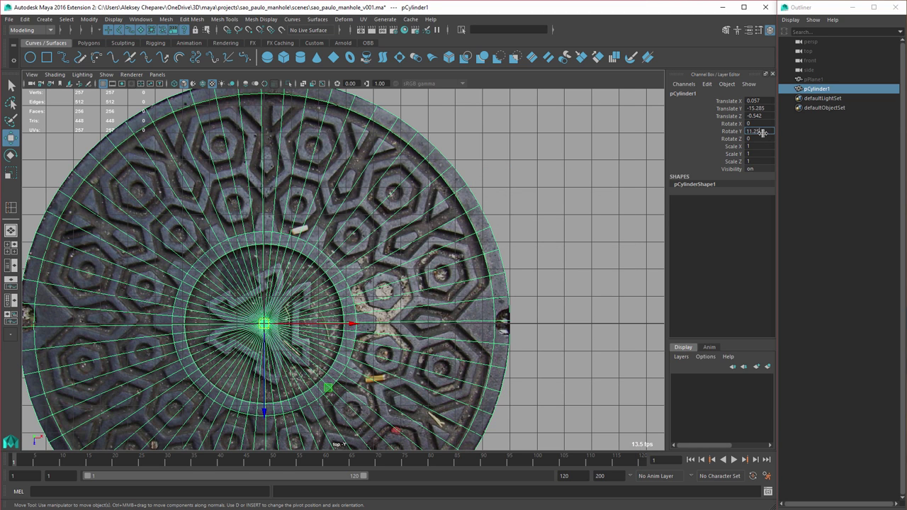
key(Return)
alt+right_drag(414, 249, 394, 364)
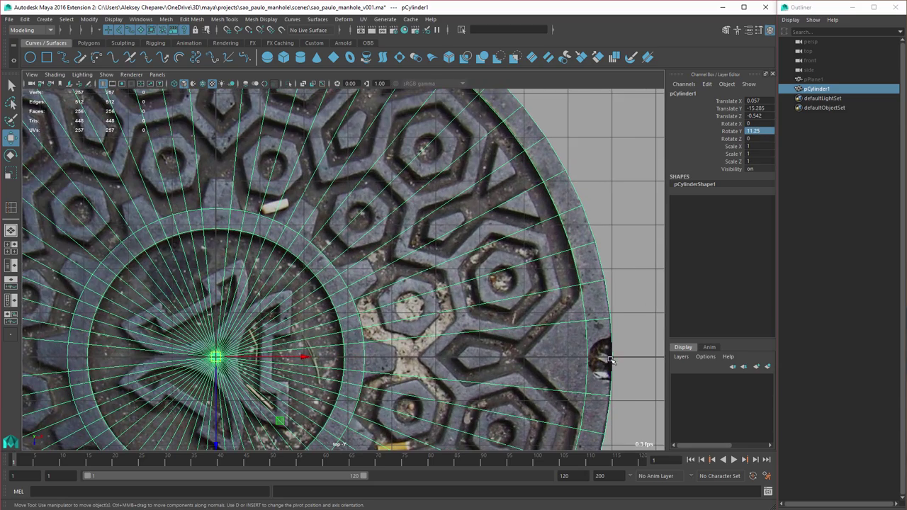
alt+right_drag(574, 354, 404, 320)
alt+right_drag(351, 289, 445, 303)
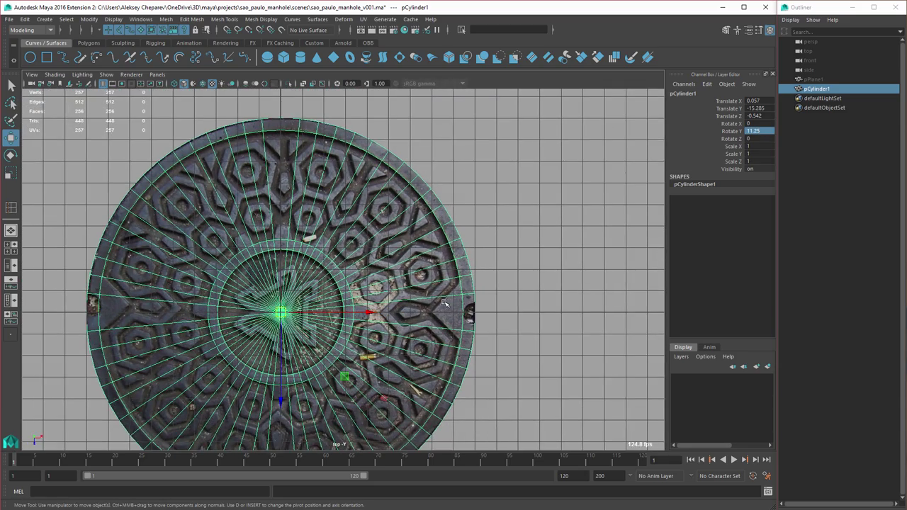
alt+middle_drag(347, 244, 348, 243)
alt+right_drag(348, 244, 449, 276)
alt+middle_drag(449, 275, 486, 289)
alt+right_drag(486, 289, 343, 227)
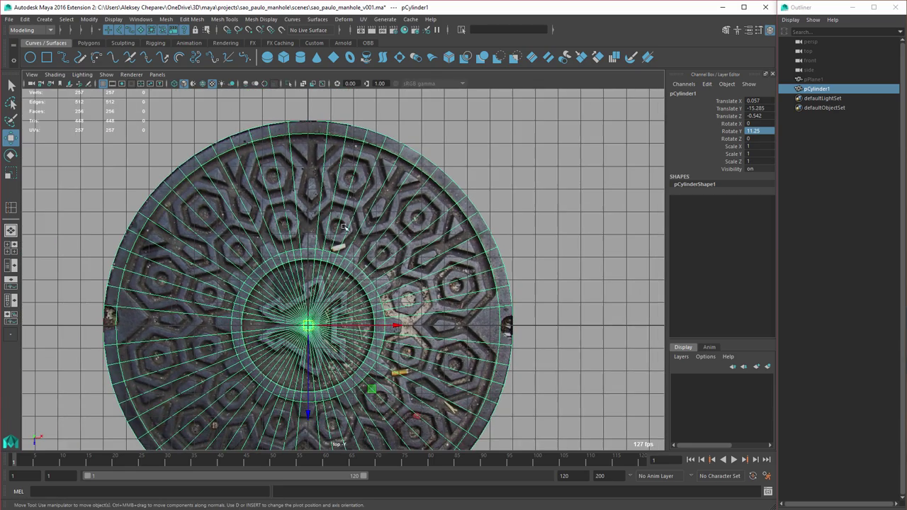
Step: Delete all the disc's faces except those in the upper-right quarter bounded by the grid axes
scroll(299, 208, down, 3)
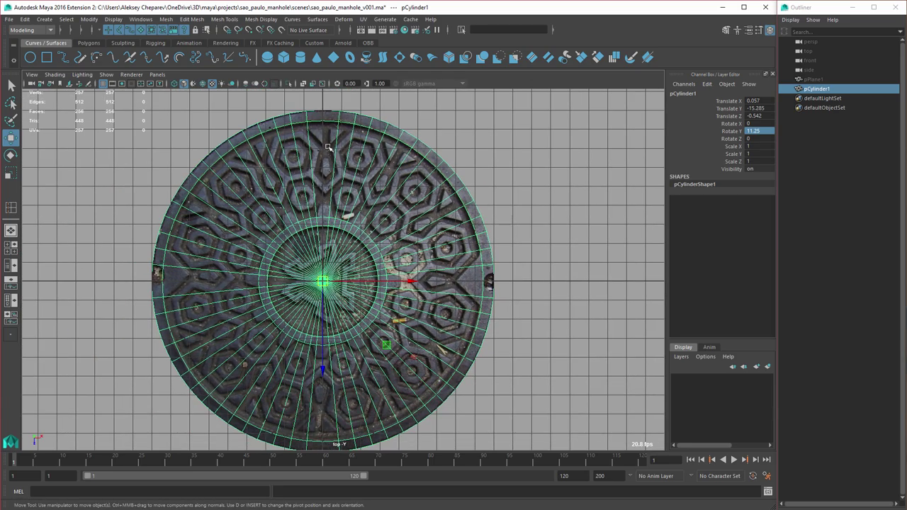
right_click(328, 147)
right_drag(328, 147, 328, 173)
alt+middle_drag(333, 186, 335, 261)
drag(570, 147, 327, 357)
alt+right_drag(328, 354, 312, 282)
key(ctrl+shift+i)
key(Delete)
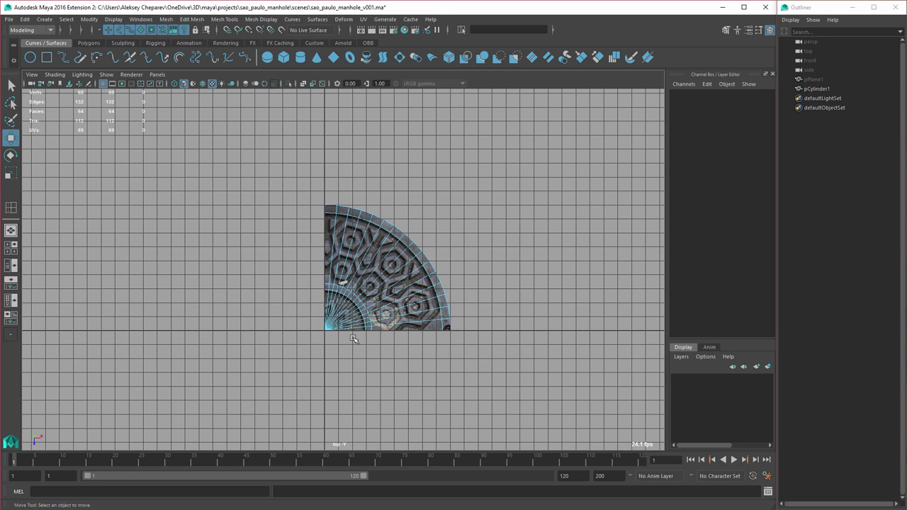
Step: Return the quarter disc to object mode and deselect it to inspect the texture without its wireframe
alt+right_drag(308, 323, 427, 366)
right_drag(402, 283, 469, 267)
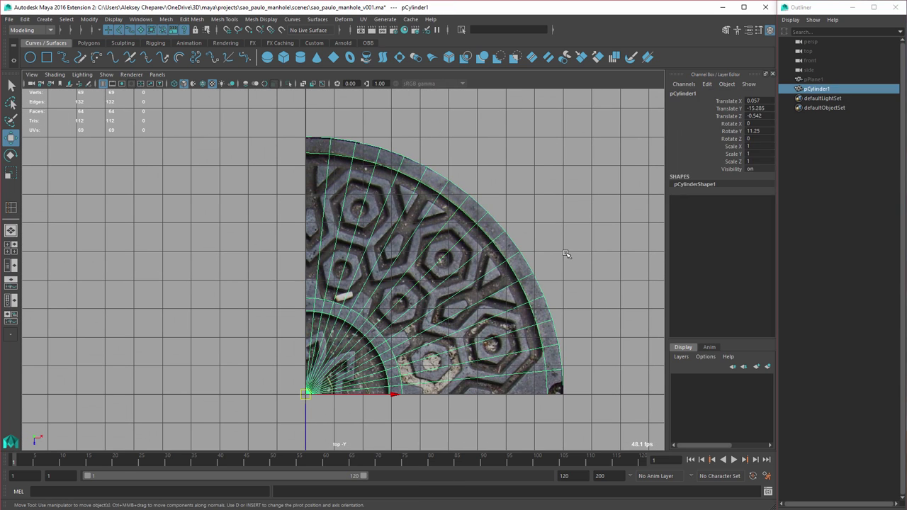
click(567, 257)
alt+middle_drag(493, 305, 481, 301)
mouse_move(474, 304)
alt+right_down()
mouse_move(438, 296)
mouse_move(466, 312)
alt+right_up()
click(466, 313)
scroll(461, 311, up, 2)
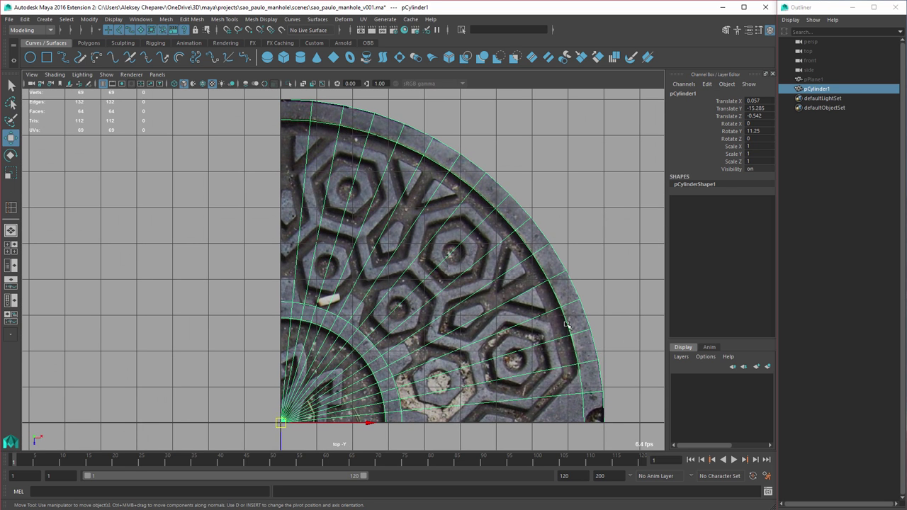
click(596, 280)
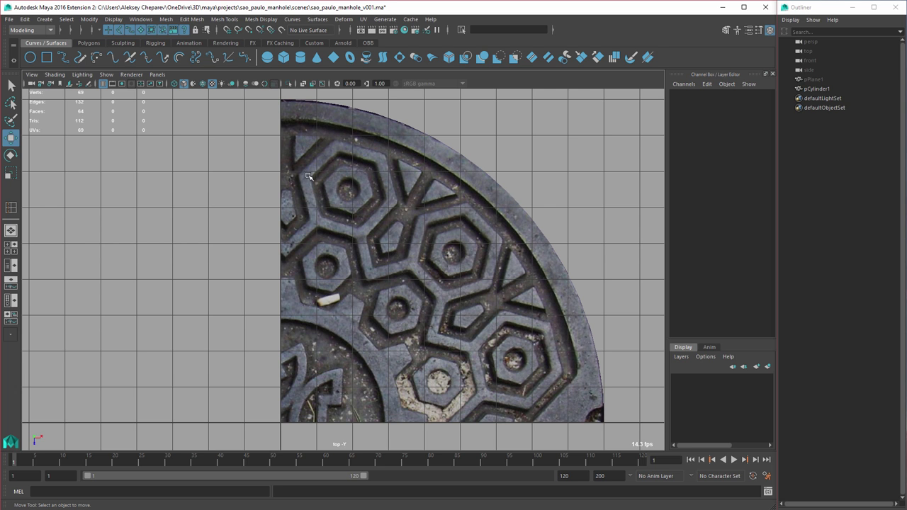
Step: Draw a straight EP curve from the grid origin along the X axis, extending past the quarter disc's outer edge
alt+right_drag(434, 290, 540, 333)
alt+middle_drag(471, 291, 442, 300)
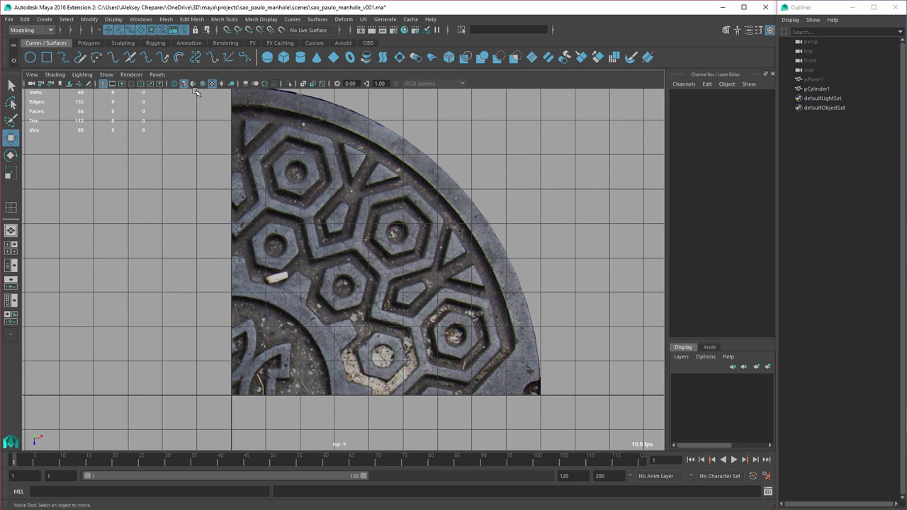
click(64, 58)
alt+right_drag(235, 386, 230, 386)
click(231, 392)
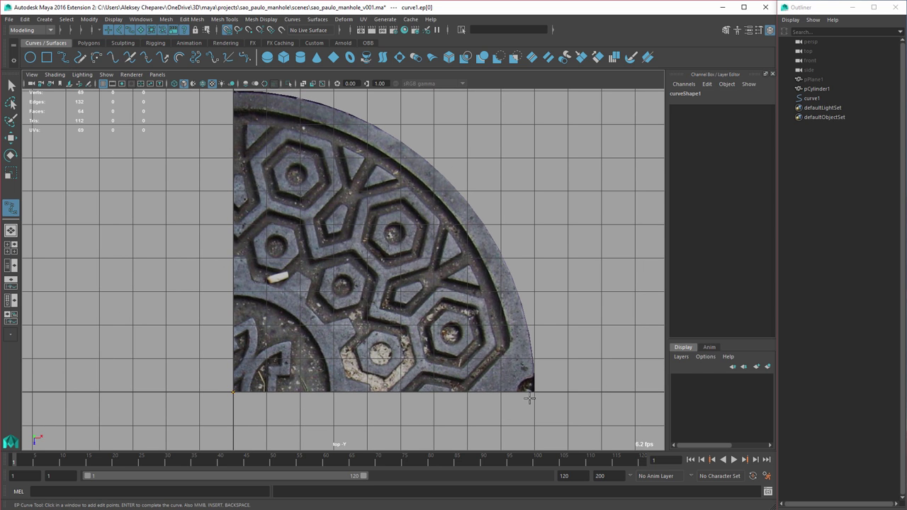
click(604, 394)
key(Return)
alt+middle_drag(270, 378, 244, 341)
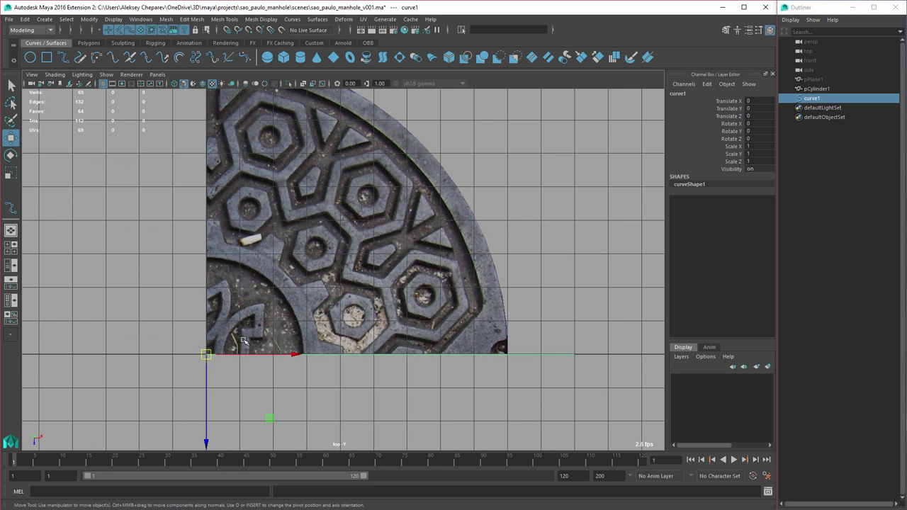
Step: Duplicate the guide curve on the X axis and set the copy's Rotate Y to 30
scroll(376, 374, up, 1)
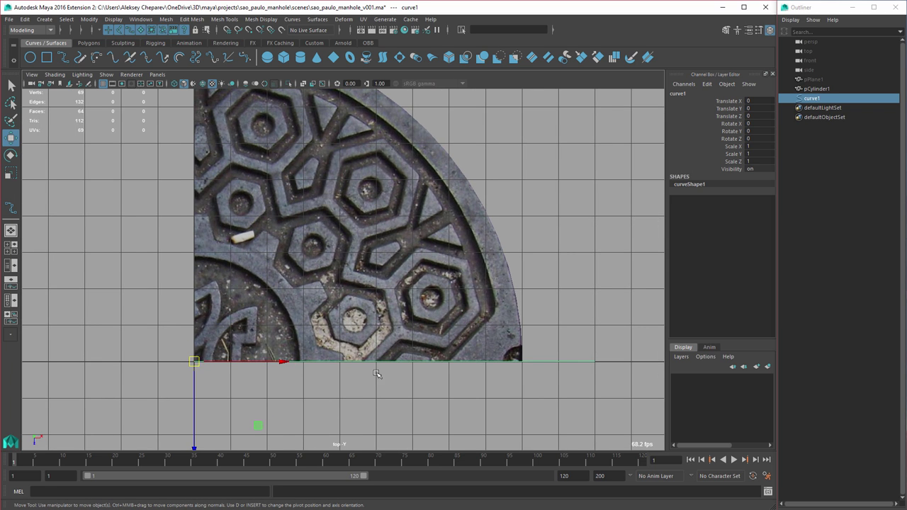
alt+middle_drag(306, 366, 333, 369)
alt+middle_drag(393, 361, 335, 373)
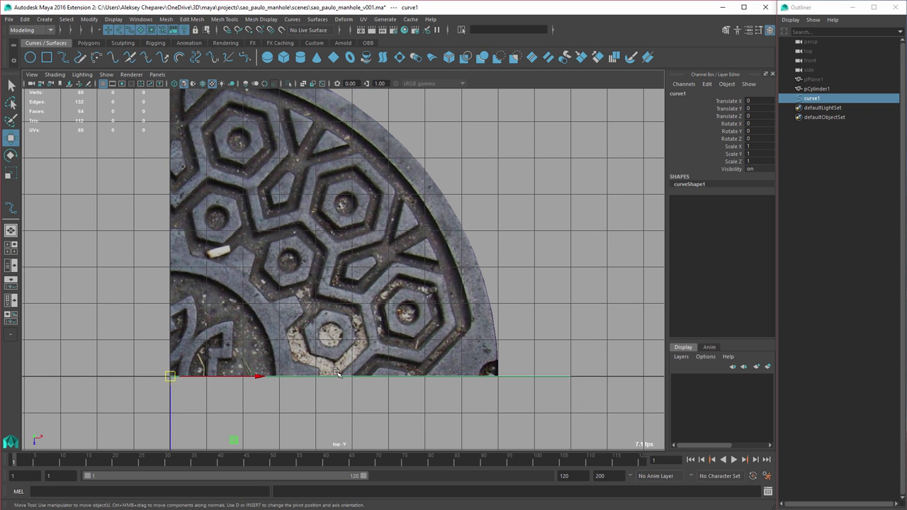
key(ctrl+d)
key(e)
drag(269, 372, 249, 324)
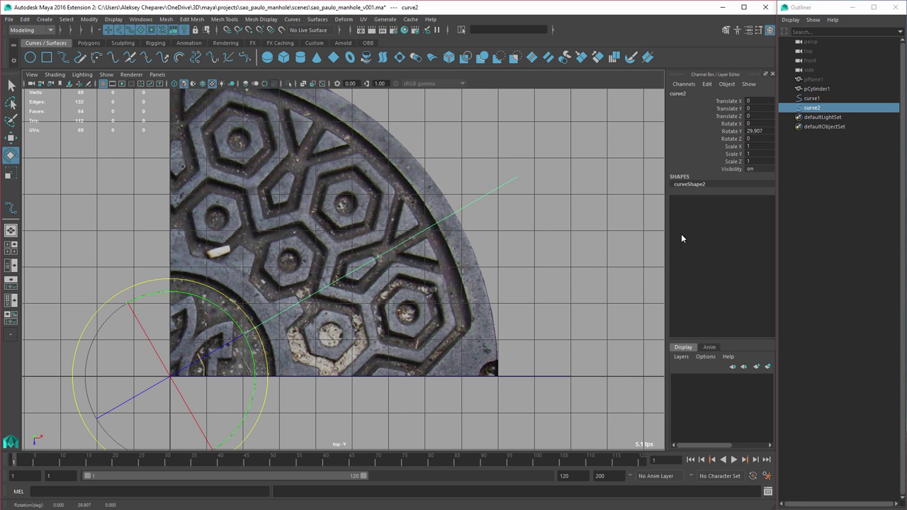
double_click(751, 133)
text(30)
Step: Duplicate the 30-degree guide curve, set the new copy's Rotate Y to 15, and deselect everything
click(459, 264)
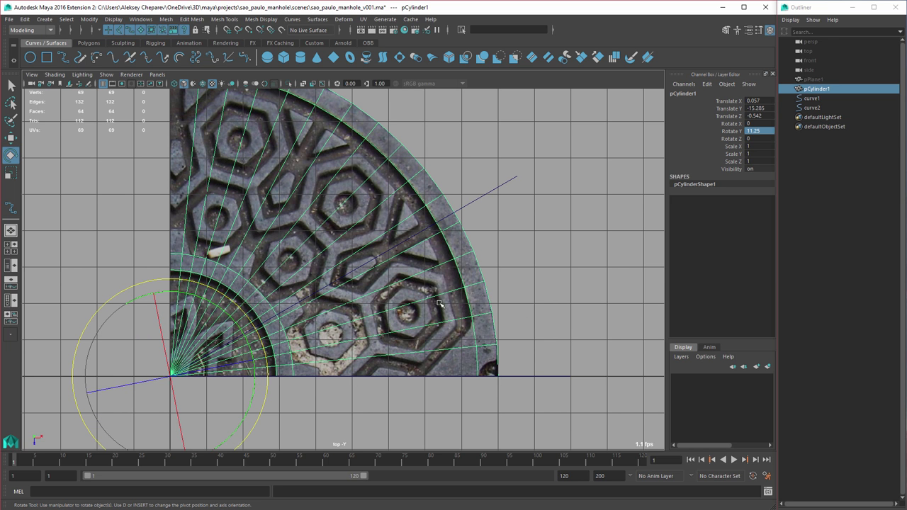
mouse_move(439, 303)
alt+middle_down()
mouse_move(451, 371)
mouse_move(438, 301)
alt+middle_up()
click(512, 209)
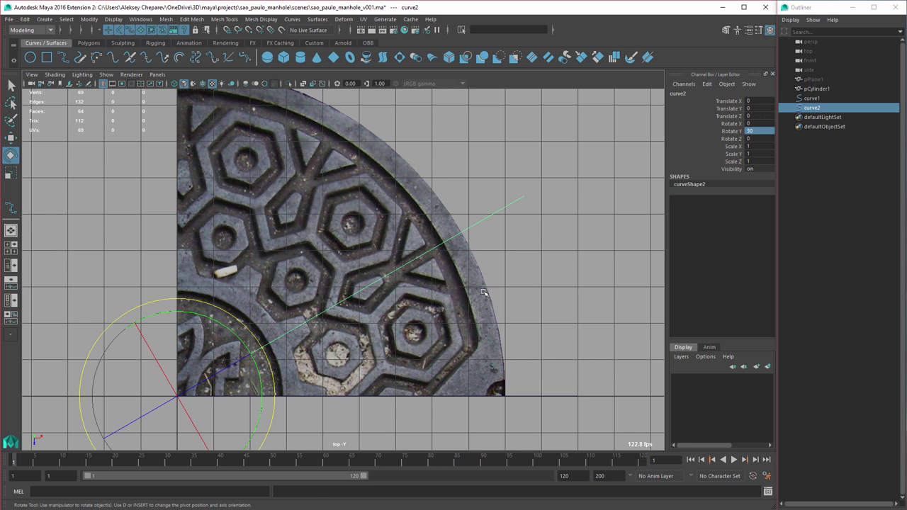
key(ctrl+d)
drag(269, 357, 629, 231)
click(762, 138)
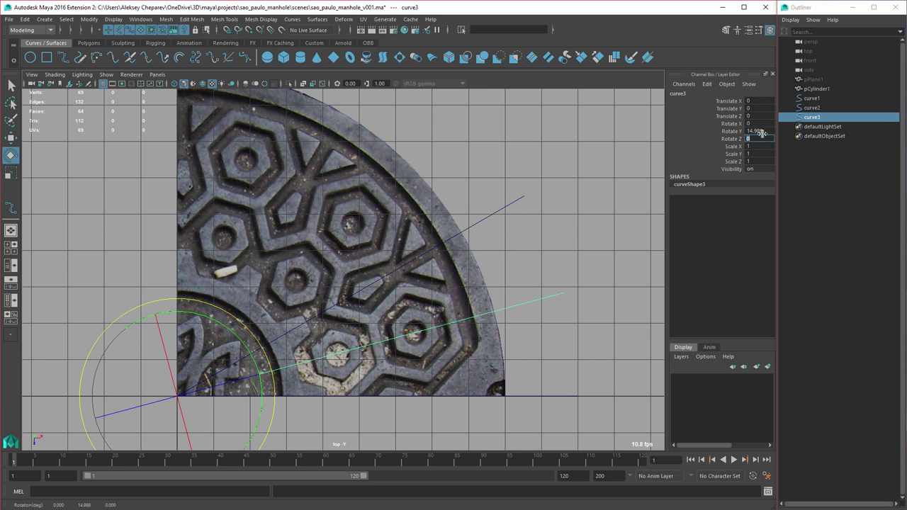
click(759, 130)
text(15)
click(452, 275)
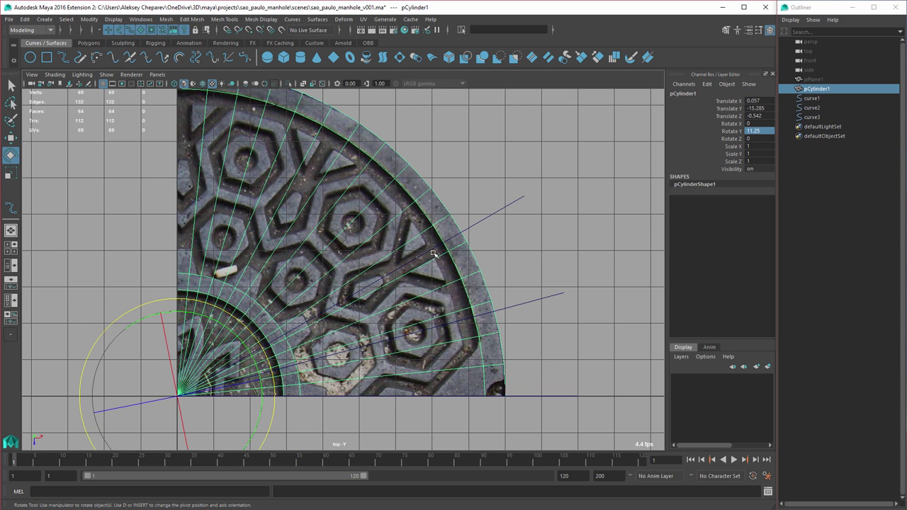
click(493, 266)
click(461, 280)
click(522, 254)
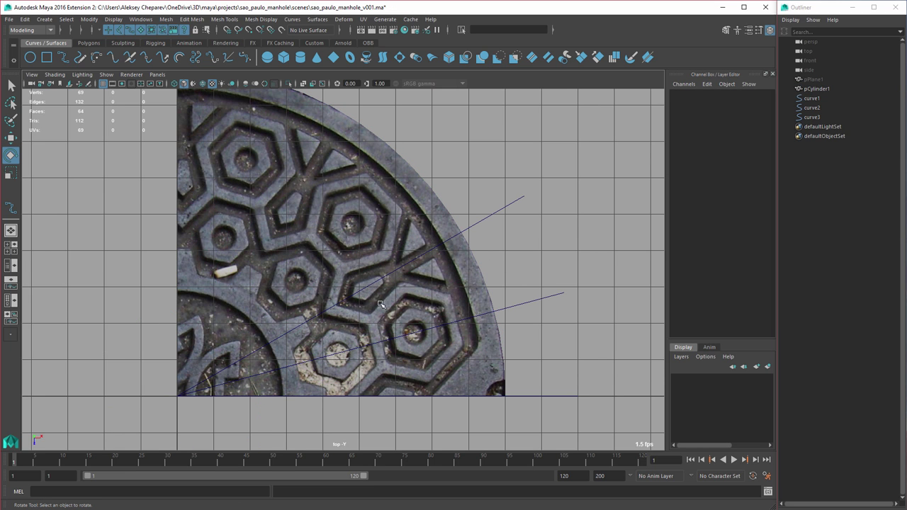
Step: Create a polygon cylinder and move it onto the 15-degree guide curve near the quarter disc's outer rim, snapping it to the curve
alt+middle_drag(402, 304, 385, 266)
alt+right_drag(411, 285, 510, 331)
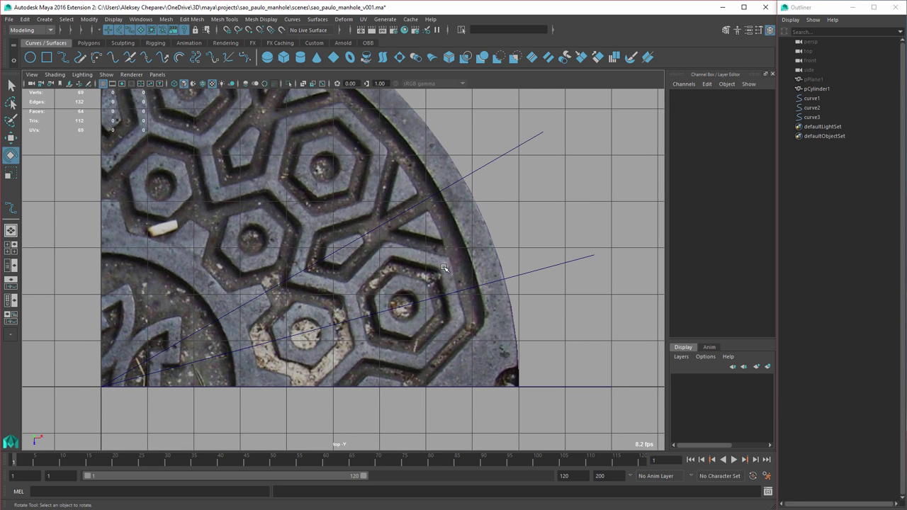
click(88, 42)
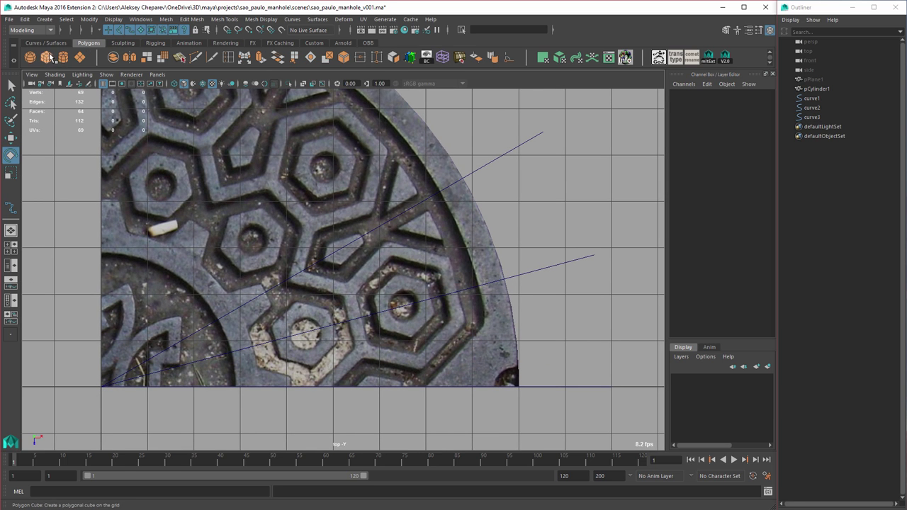
click(63, 58)
alt+middle_drag(496, 281, 459, 274)
key(w)
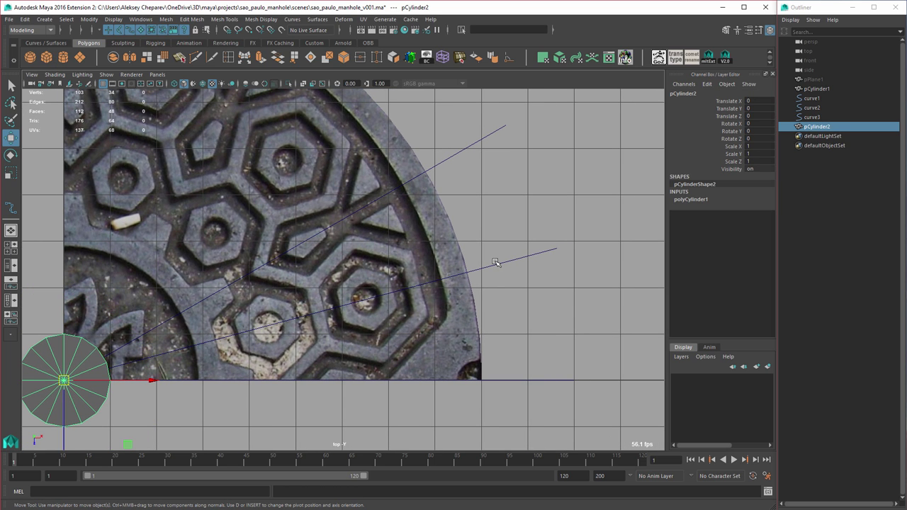
alt+middle_drag(436, 278, 420, 257)
key(c)
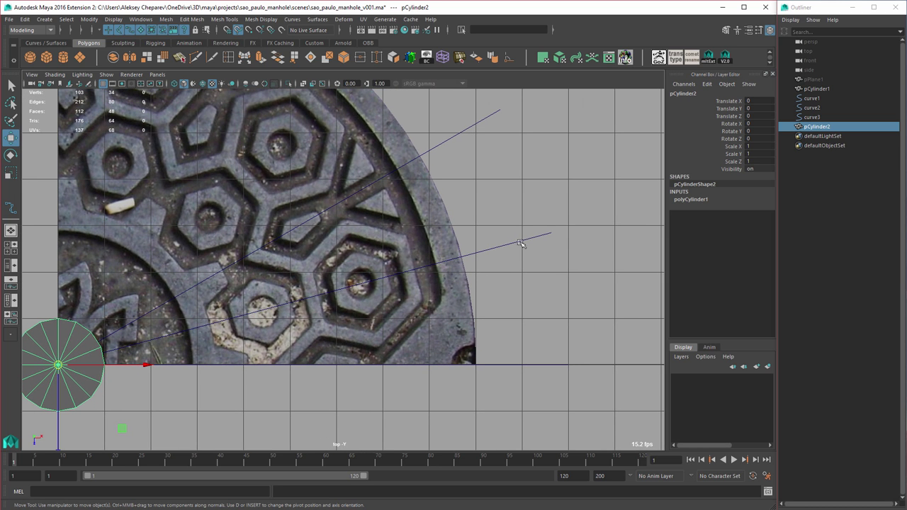
mouse_move(495, 248)
middle_down()
mouse_move(534, 238)
mouse_move(313, 297)
mouse_move(502, 242)
middle_up()
Step: Set the cylinder's Rotate Y to 15 and its Subdivisions Axis to 6
click(756, 132)
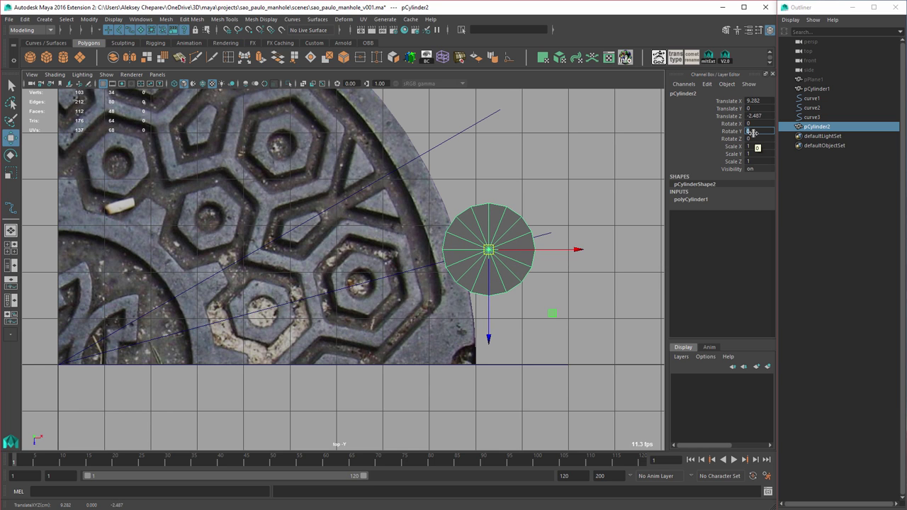
key(Return)
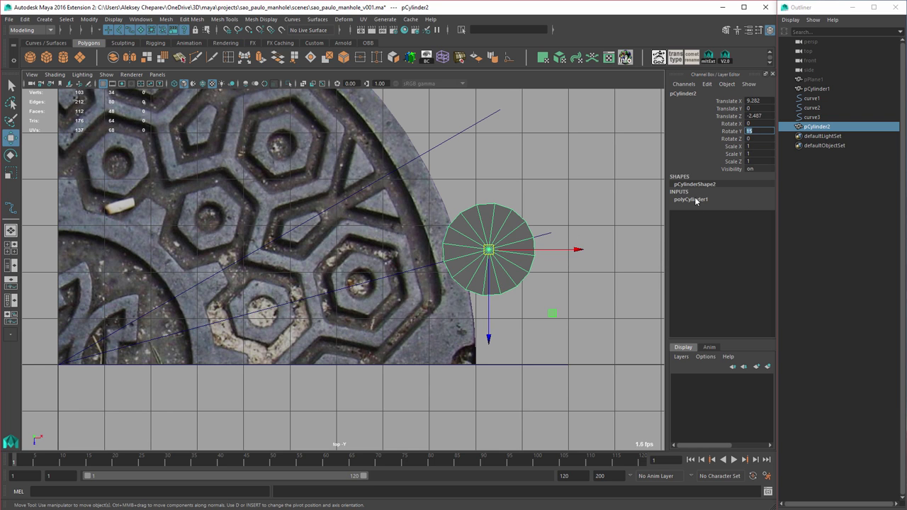
click(695, 201)
click(753, 223)
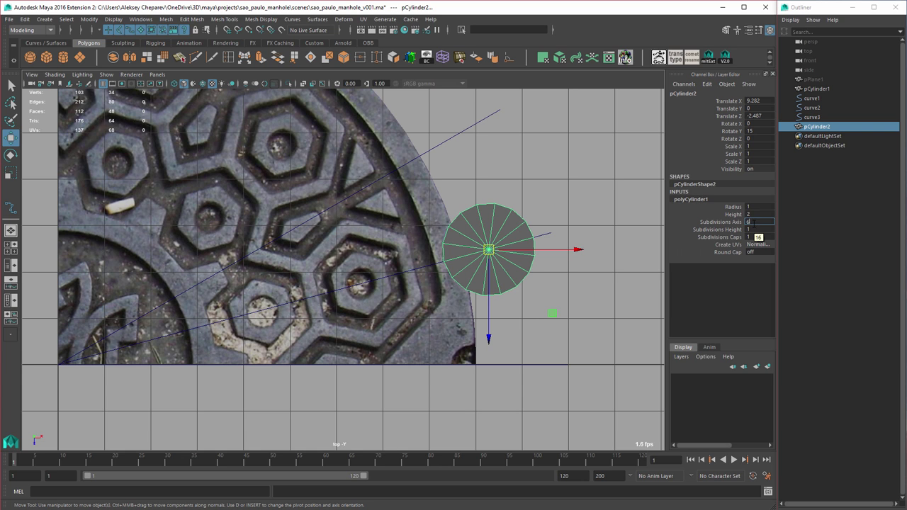
key(Return)
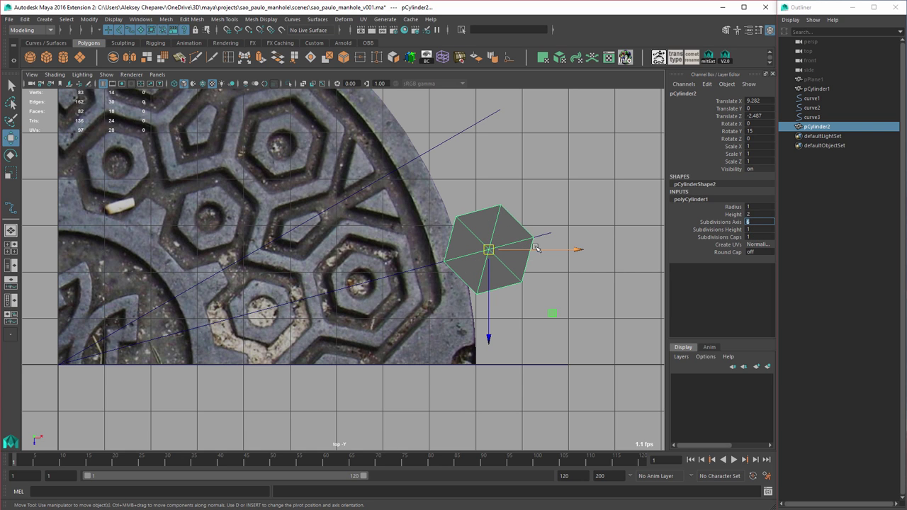
alt+middle_drag(536, 241, 518, 246)
key(e)
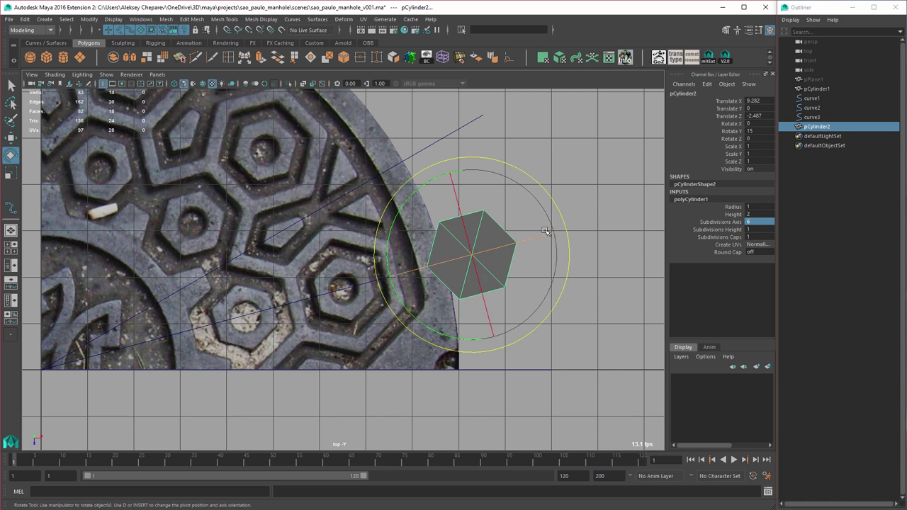
drag(549, 195, 560, 231)
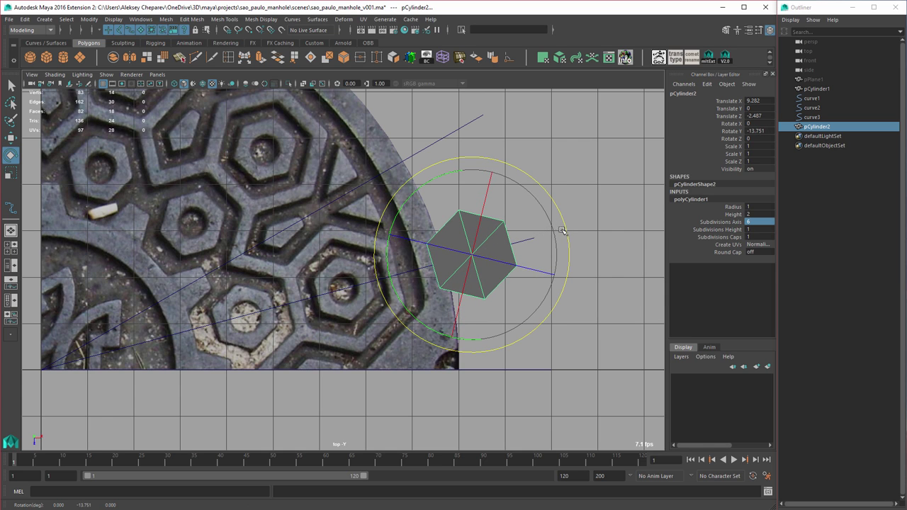
click(752, 132)
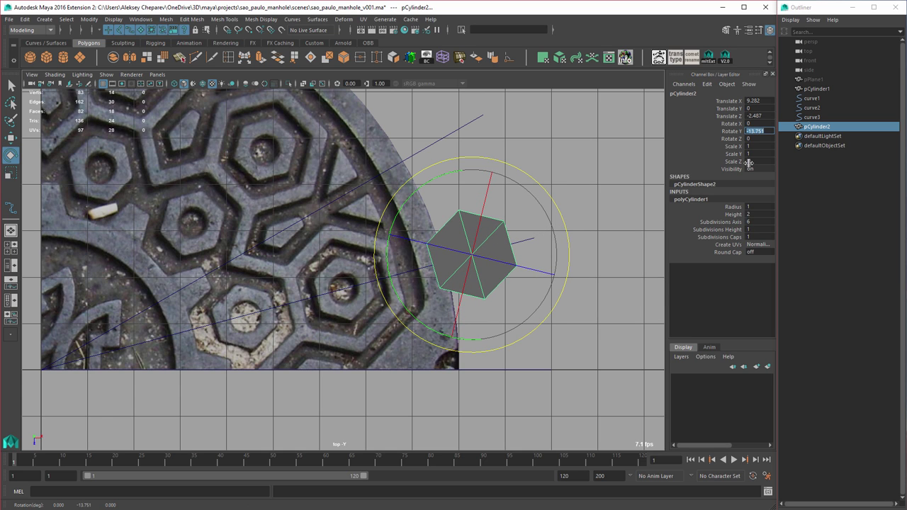
text(15)
key(Return)
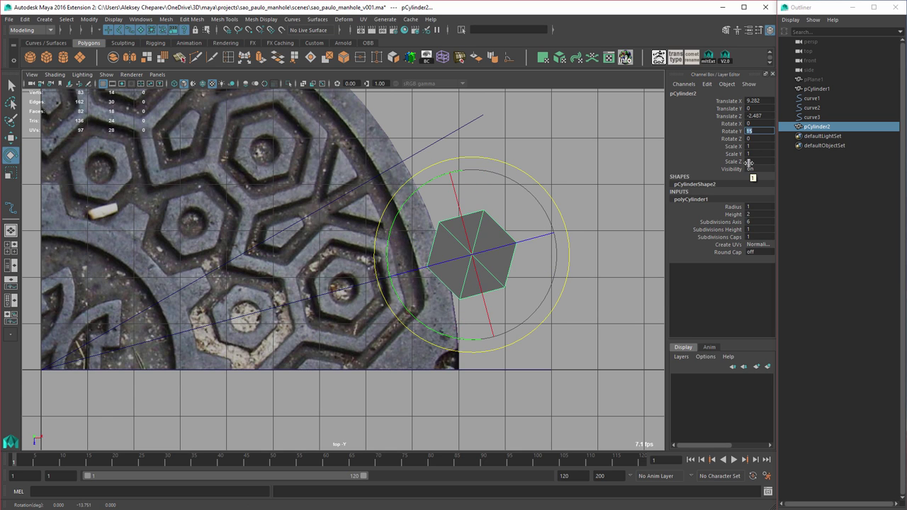
Step: Set the hexagonal cylinder's Rotate Y to 45 so its sides align with the textured hexagon
drag(555, 298, 570, 257)
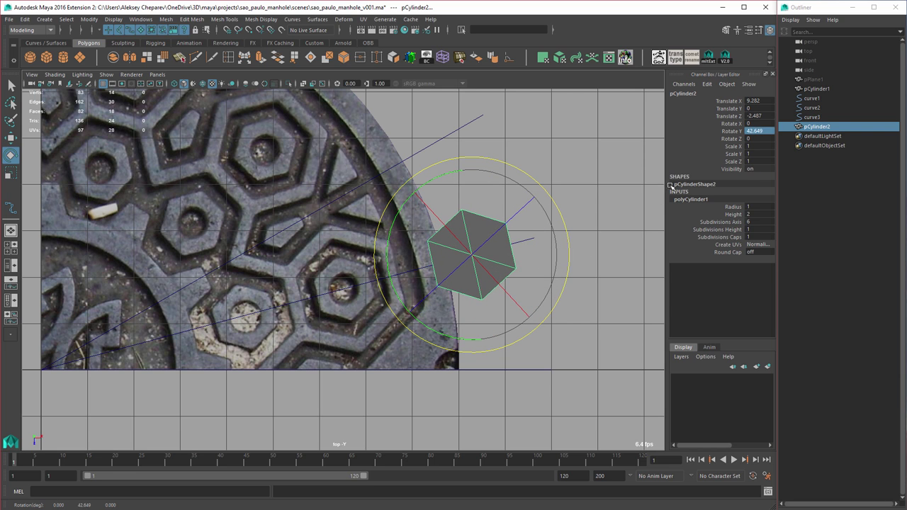
click(765, 131)
text(45)
key(Return)
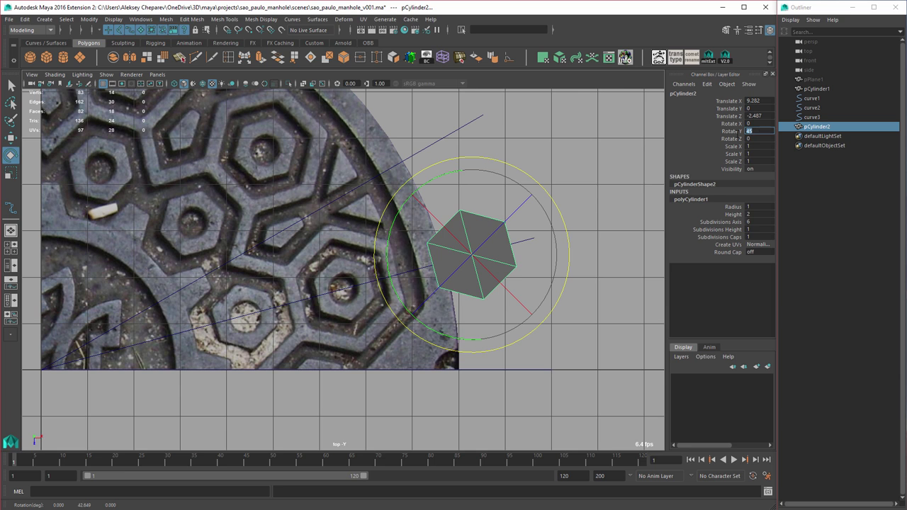
Step: Slide the hexagonal cylinder along the 15-degree guide curve onto the outer textured hexagon and scale it uniformly to about 1.418
mouse_move(496, 251)
alt+middle_down()
mouse_move(486, 259)
mouse_move(498, 257)
alt+middle_up()
key(w)
key(c)
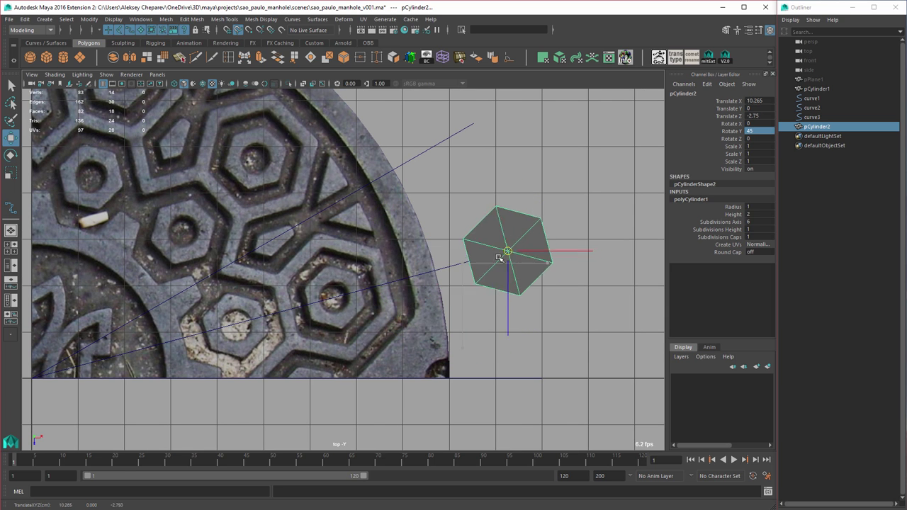
drag(499, 258, 339, 314)
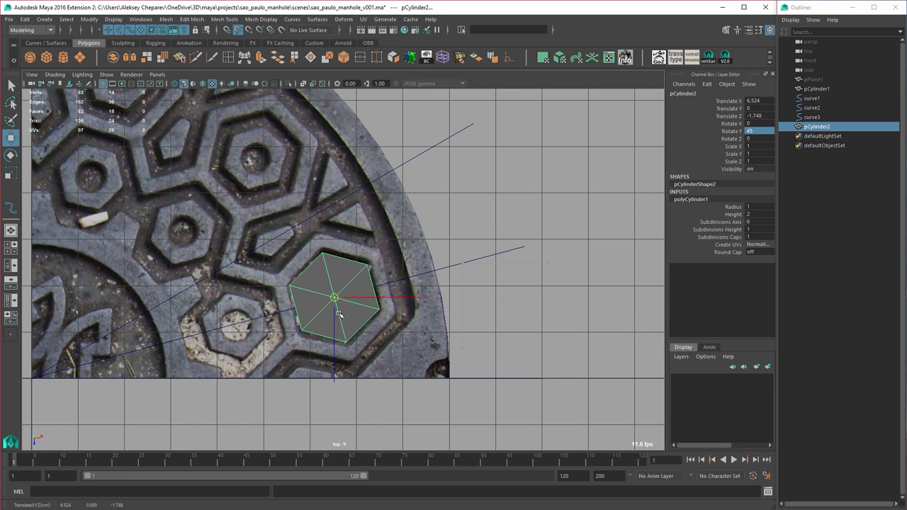
key(r)
middle_drag(346, 276, 383, 286)
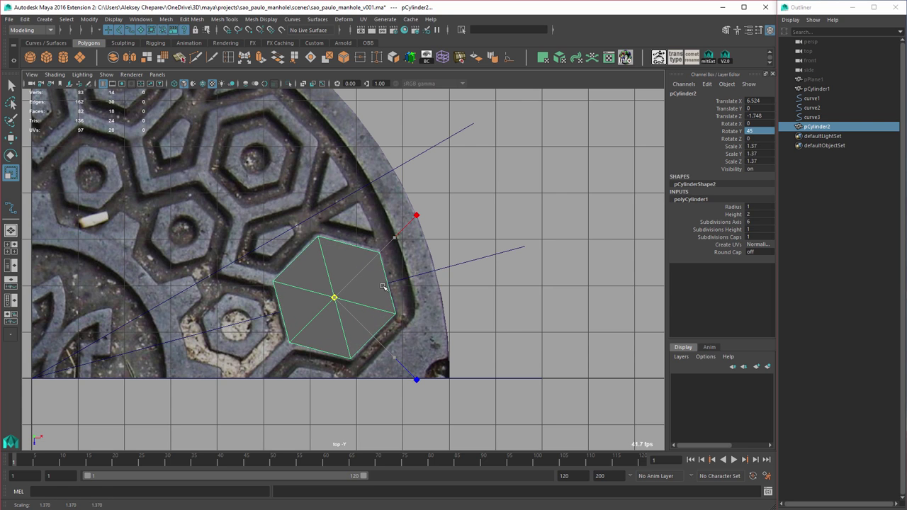
drag(382, 287, 388, 286)
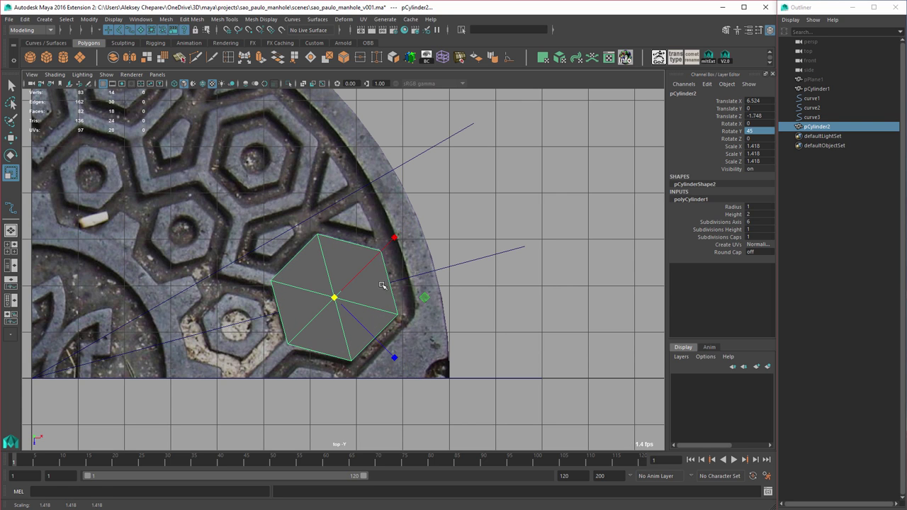
Step: Compare the hexagonal cylinder with the surrounding pattern and refine its uniform scale to about 1.423
alt+middle_drag(354, 283, 393, 280)
alt+right_drag(393, 279, 406, 288)
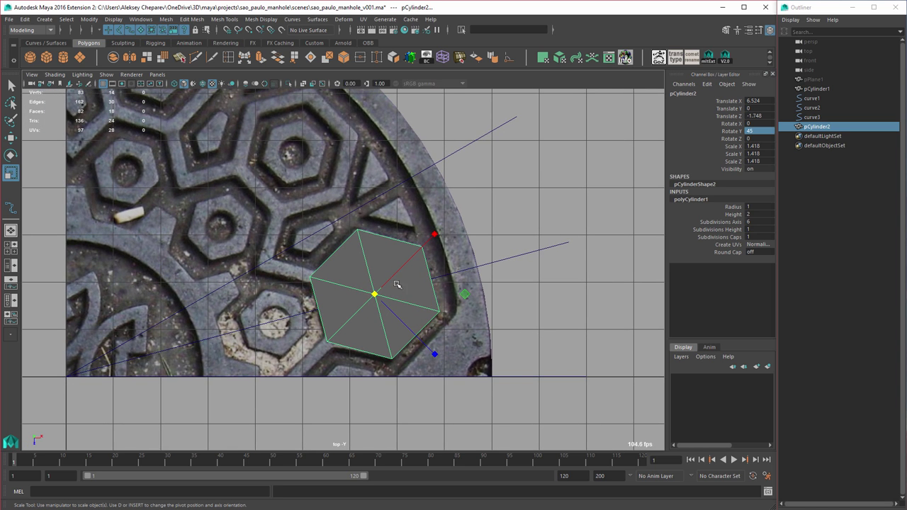
alt+middle_drag(397, 285, 462, 288)
alt+right_drag(462, 288, 501, 303)
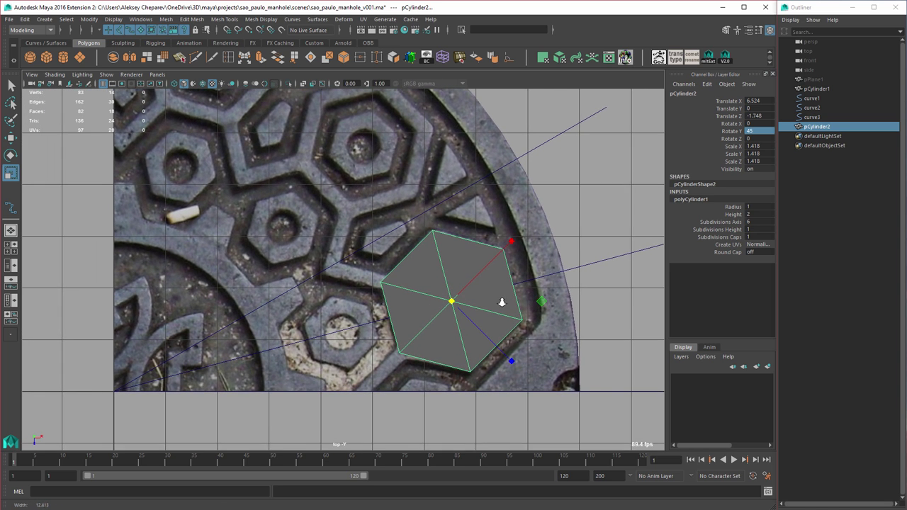
alt+middle_drag(502, 302, 482, 296)
key(w)
alt+right_drag(497, 281, 447, 238)
click(419, 239)
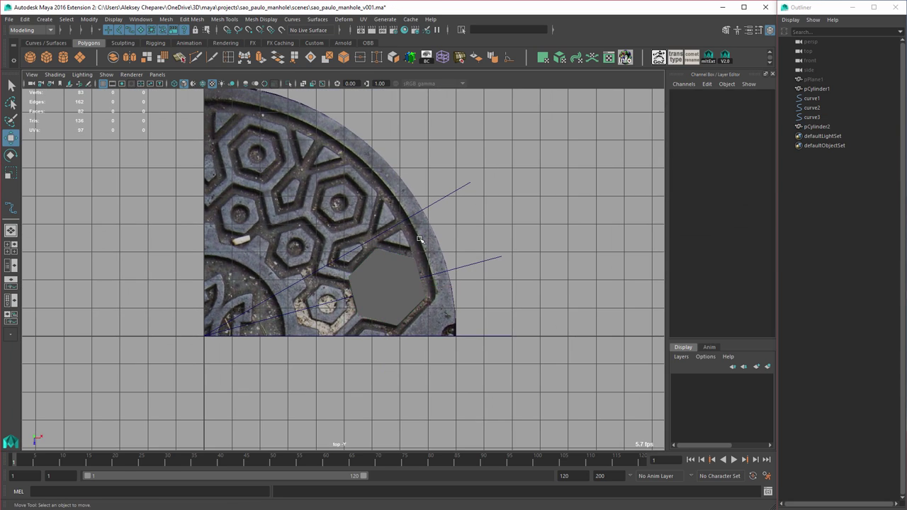
click(419, 239)
alt+middle_drag(419, 239, 422, 243)
alt+right_drag(423, 244, 507, 262)
click(451, 273)
key(r)
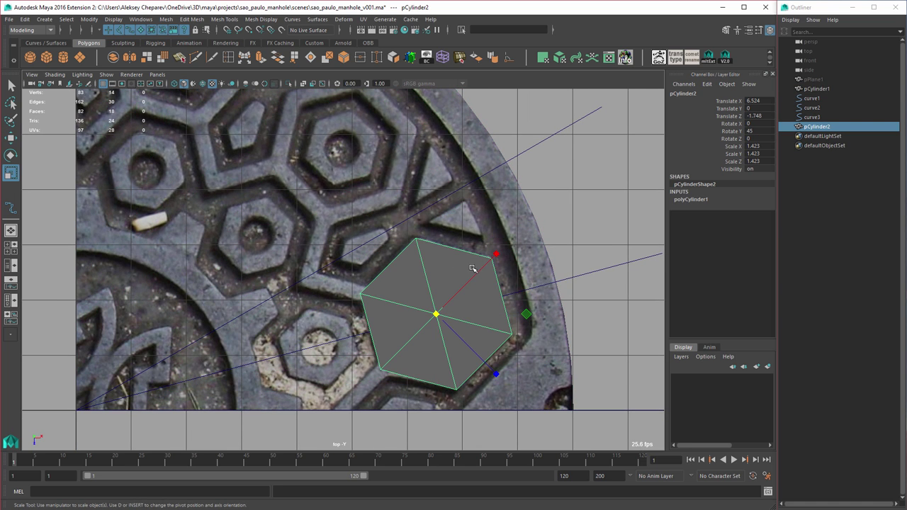
Step: Turn on X-ray shading and adjust the hexagonal cylinder's uniform scale to about 1.427 against the texture
click(303, 84)
alt+right_drag(423, 263, 456, 267)
key(q)
alt+middle_drag(467, 296, 420, 257)
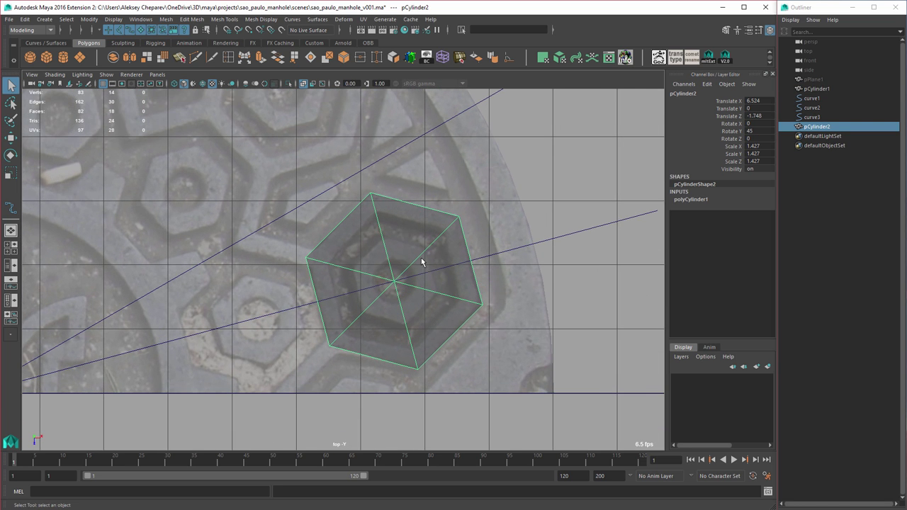
Step: Set the hexagonal cylinder's Subdivisions Caps to 4
click(700, 200)
click(718, 237)
middle_drag(525, 279, 538, 278)
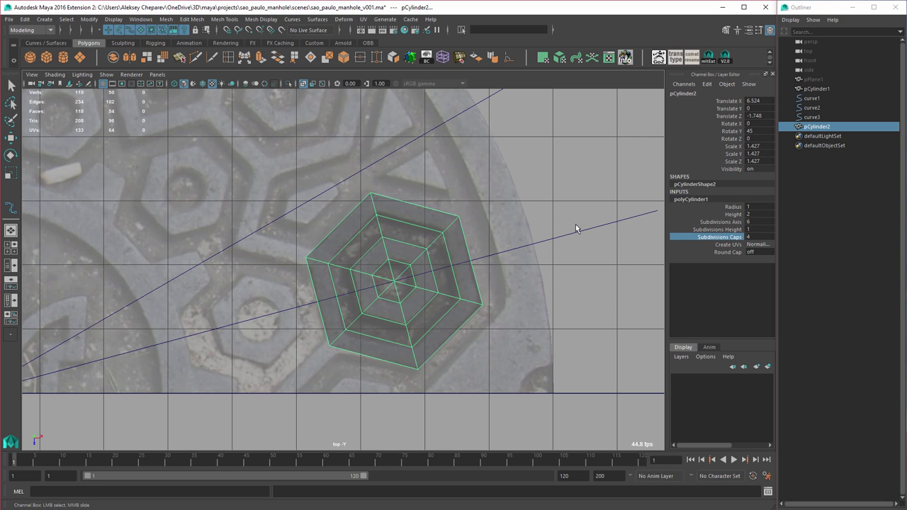
key(q)
Step: Duplicate the hexagonal cylinder and move the copy inward along the 15-degree guide curve onto the neighbouring textured hexagon
scroll(560, 267, down, 3)
alt+middle_drag(403, 283, 424, 303)
scroll(424, 303, up, 1)
key(w)
scroll(425, 305, up, 2)
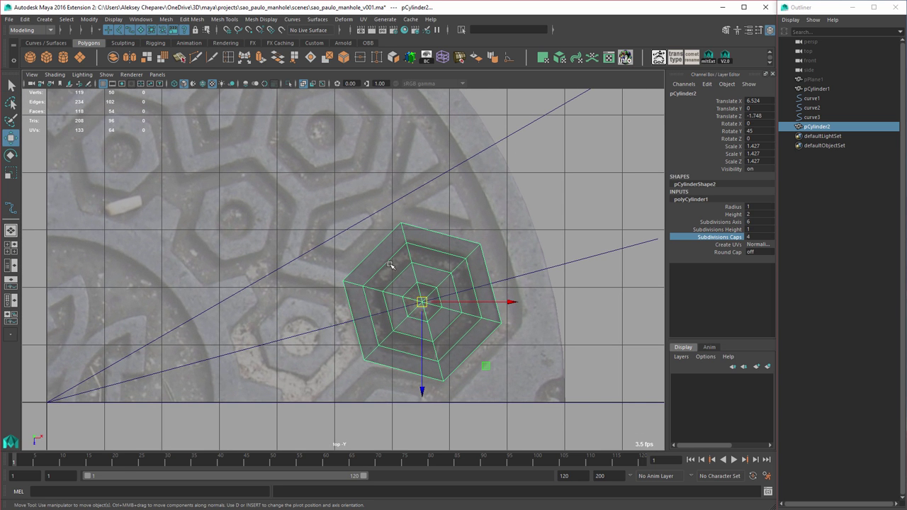
scroll(477, 309, up, 1)
alt+middle_drag(478, 309, 484, 306)
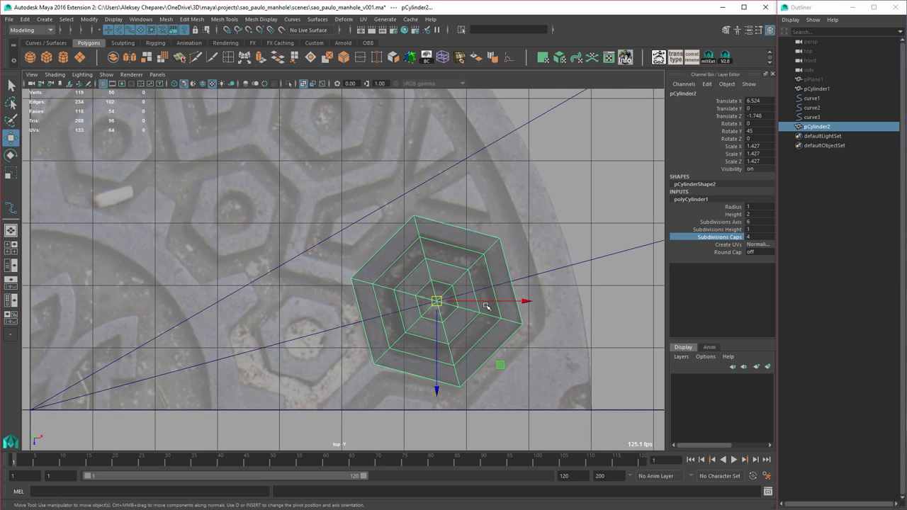
key(ctrl+d)
alt+middle_drag(601, 257, 279, 371)
Step: Delete the two outer cap rings and the side faces of the duplicated hexagonal cylinder, keeping only its inner hexagon
key(v)
right_drag(563, 231, 564, 257)
drag(248, 320, 294, 369)
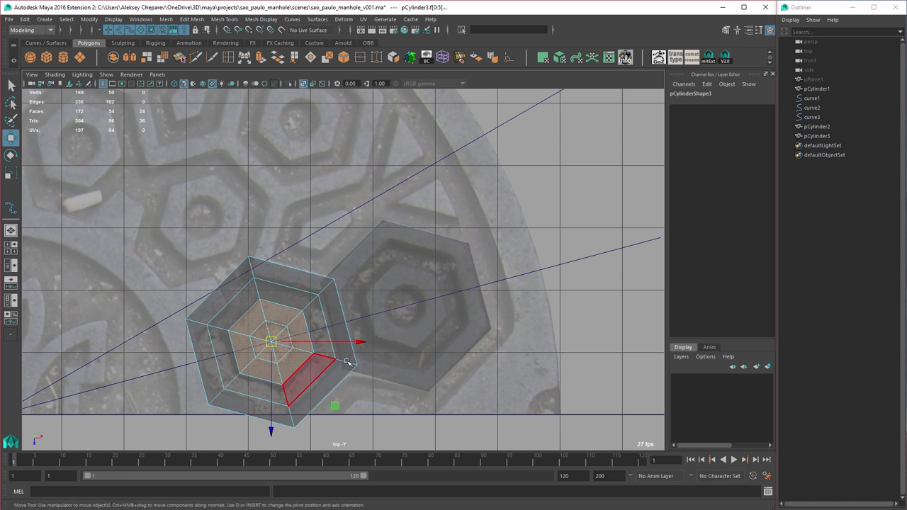
shift+drag(159, 242, 436, 479)
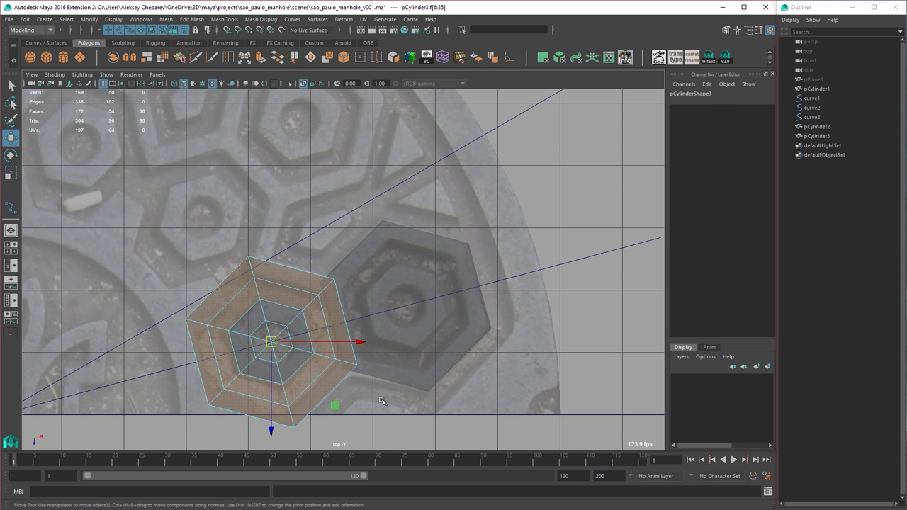
key(Delete)
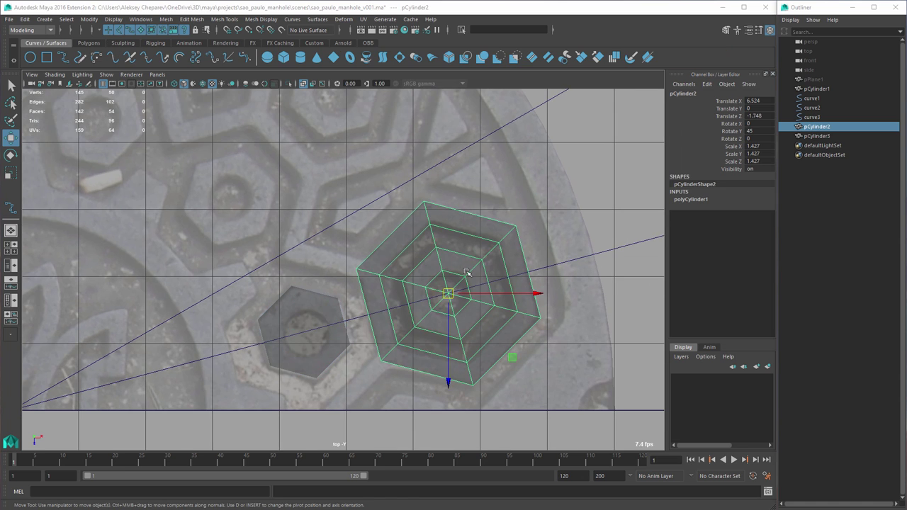
Step: Try to rotate the quarter disc about its Y axis to about 11.7 degrees against the texture
alt+middle_drag(466, 272, 452, 320)
alt+right_drag(452, 320, 354, 304)
alt+right_drag(496, 345, 550, 310)
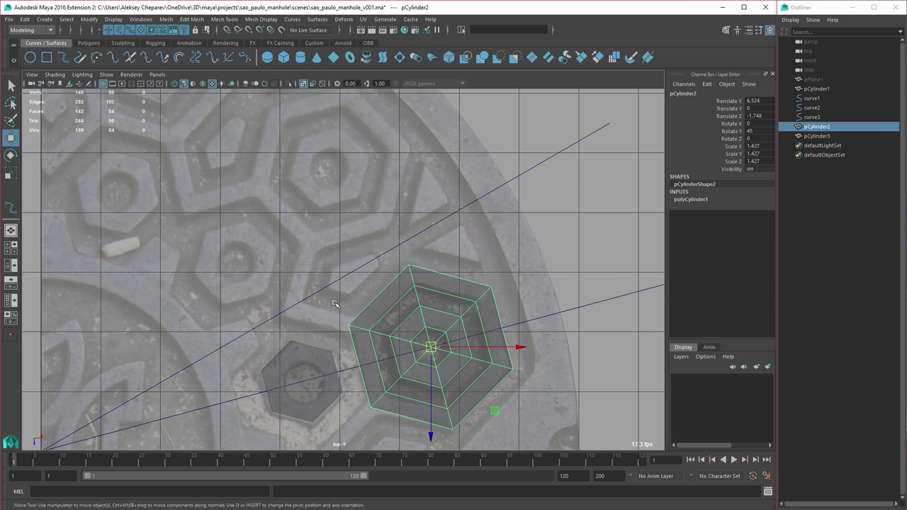
alt+right_drag(392, 300, 416, 296)
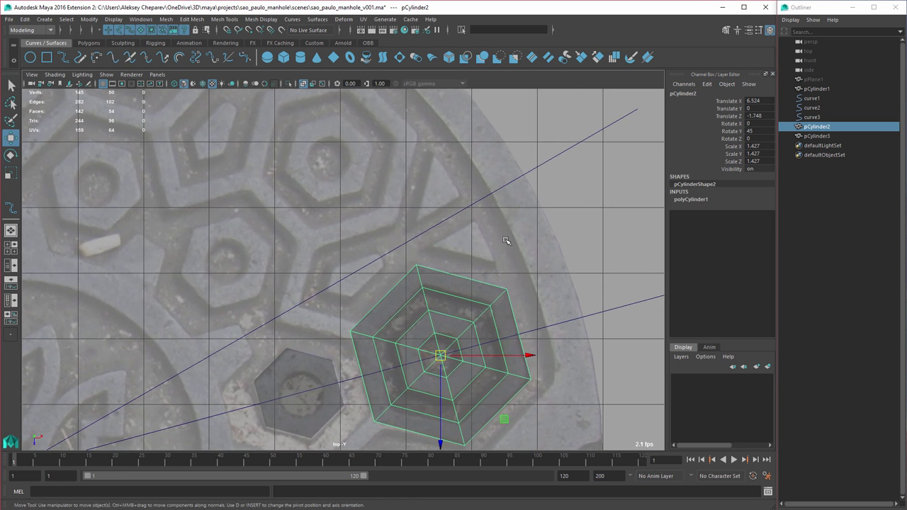
click(508, 241)
alt+middle_drag(434, 316, 488, 276)
key(e)
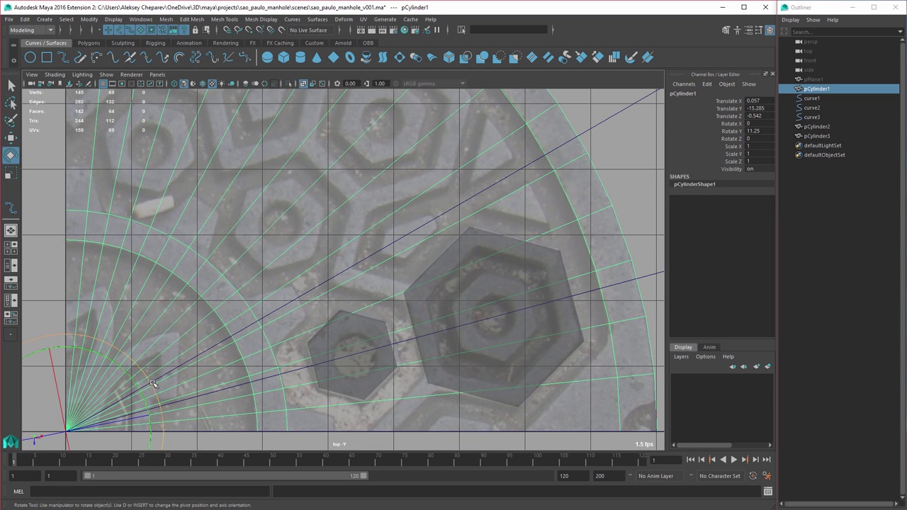
key(plus)
key(plus)
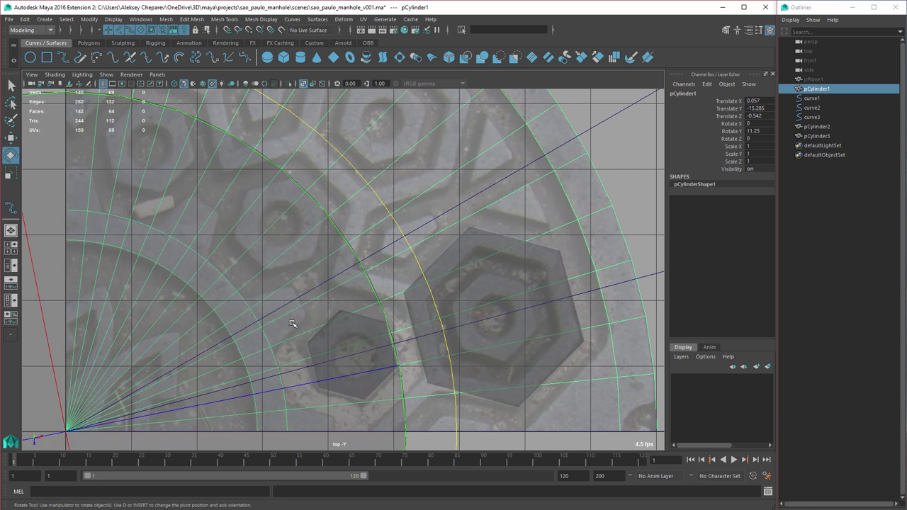
drag(398, 227, 394, 225)
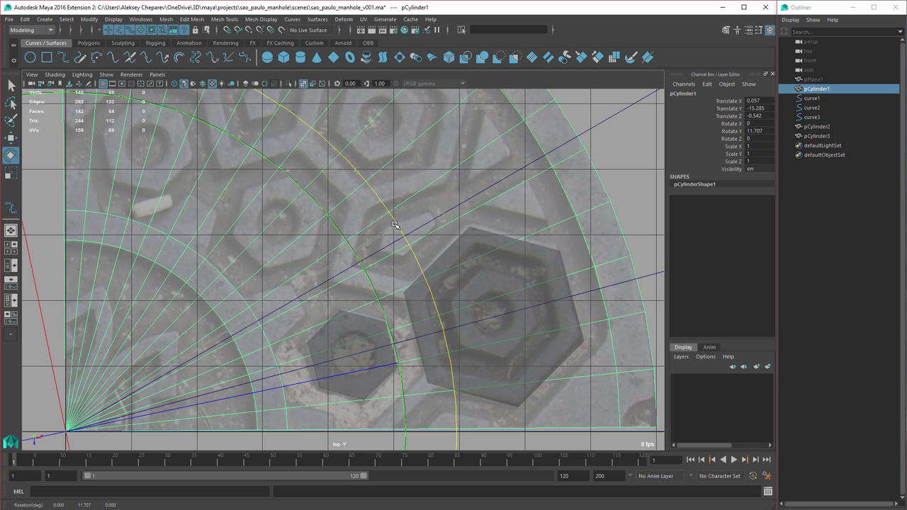
key(ctrl+z)
Step: Scale the large hexagonal cylinder uniformly to about 1.444 and the small inner hexagon to about 1.453
click(493, 268)
key(r)
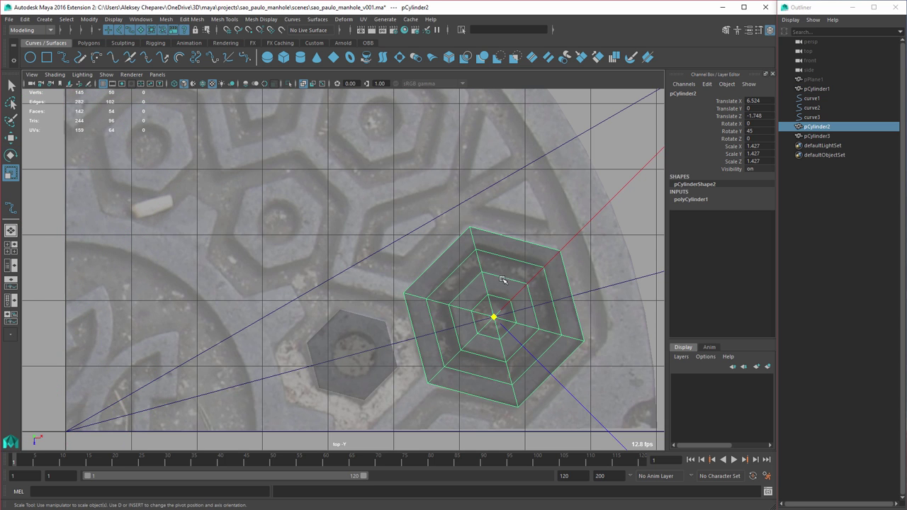
middle_drag(502, 279, 504, 276)
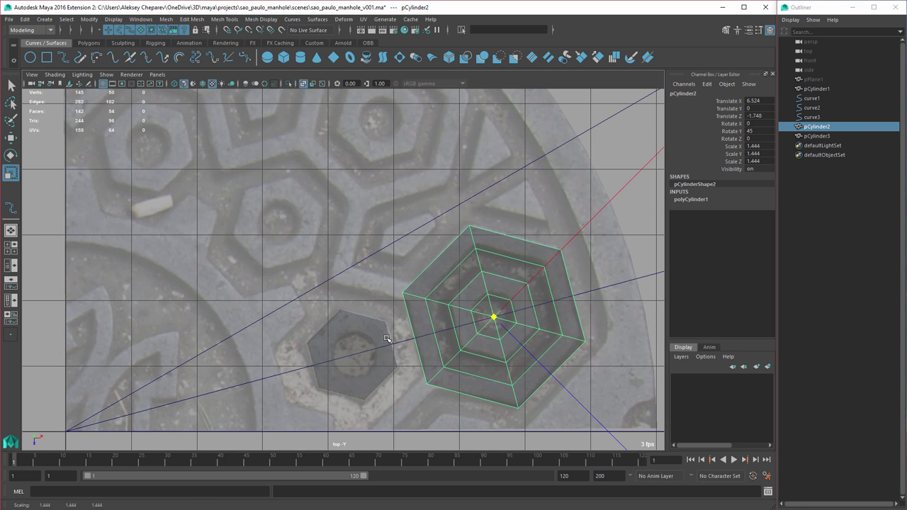
click(386, 338)
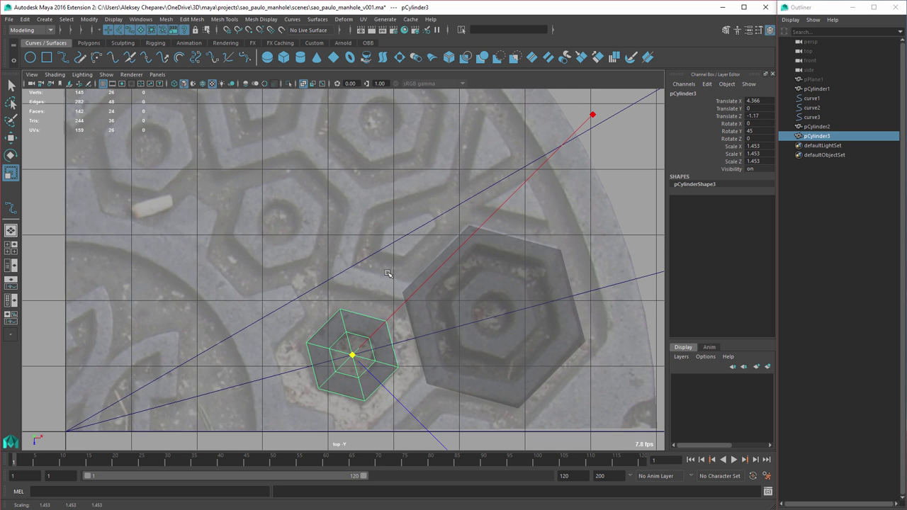
Step: Duplicate the large hexagonal cylinder and move the copy outward beyond the disc's rim
alt+middle_drag(401, 276, 373, 291)
alt+right_drag(373, 292, 439, 287)
click(504, 280)
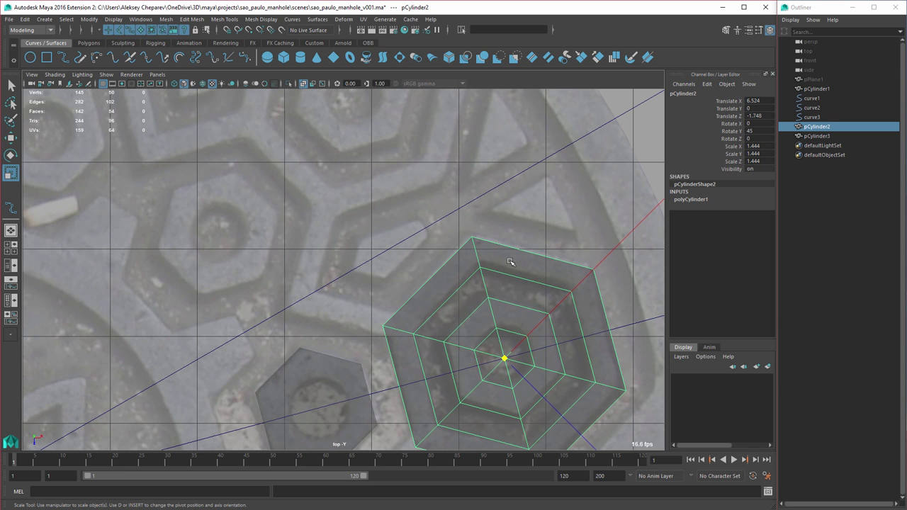
key(ctrl+d)
alt+middle_drag(484, 312, 260, 309)
shift+middle_drag(448, 315, 540, 283)
key(ctrl+z)
key(w)
middle_drag(321, 326, 543, 235)
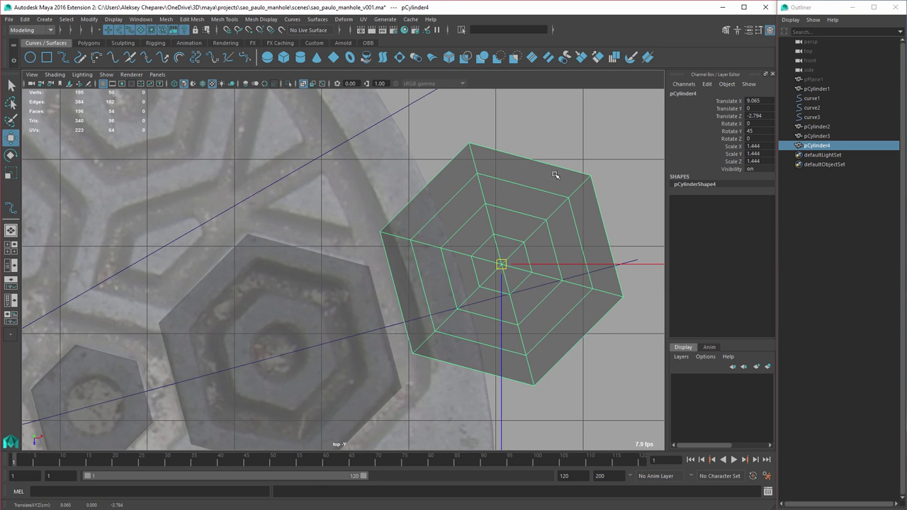
Step: Delete every face of the copied hexagonal cylinder except one trapezoidal face of the outer cap ring
right_drag(555, 174, 554, 197)
click(542, 181)
shift+drag(349, 119, 596, 372)
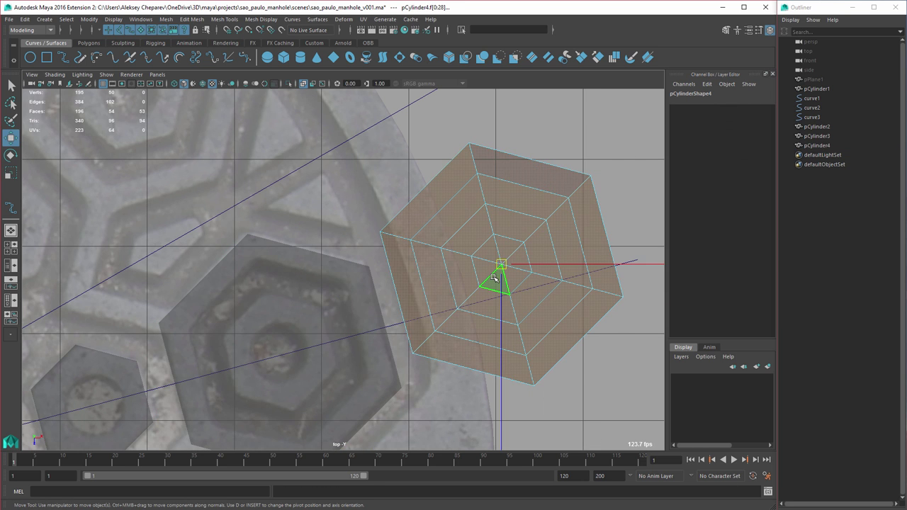
key(Delete)
right_drag(520, 158, 547, 149)
Step: Move the remaining trapezoidal face onto the textured rib between the large and small hexagons and center its pivot
alt+middle_drag(488, 238, 548, 250)
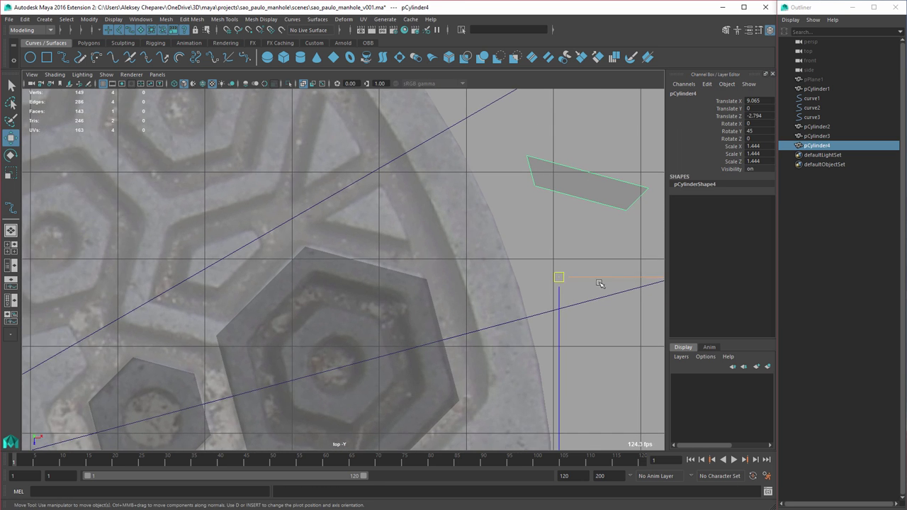
middle_drag(600, 284, 204, 398)
alt+middle_drag(216, 366, 367, 328)
alt+right_drag(367, 328, 541, 335)
middle_drag(476, 299, 447, 326)
key(shift+c)
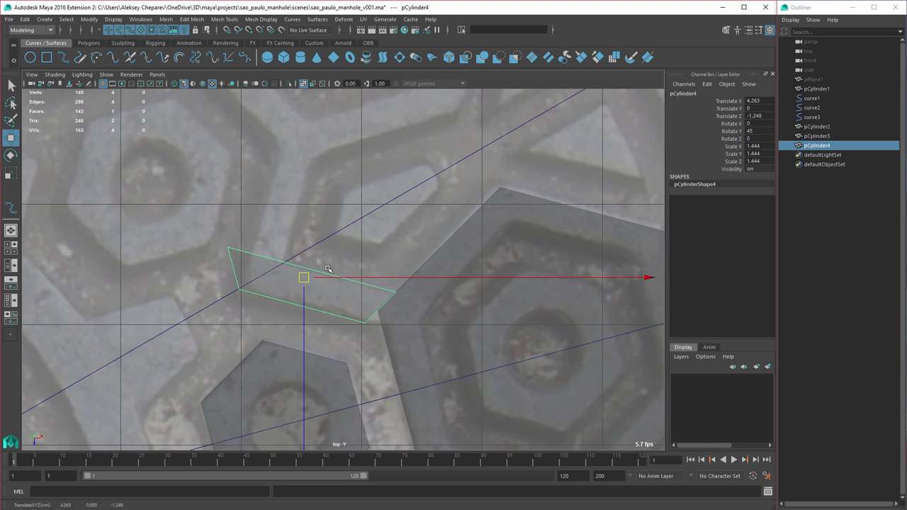
Step: Insert one centred lengthwise edge loop into the trapezoidal strip using the Multiple edge loops setting
click(89, 43)
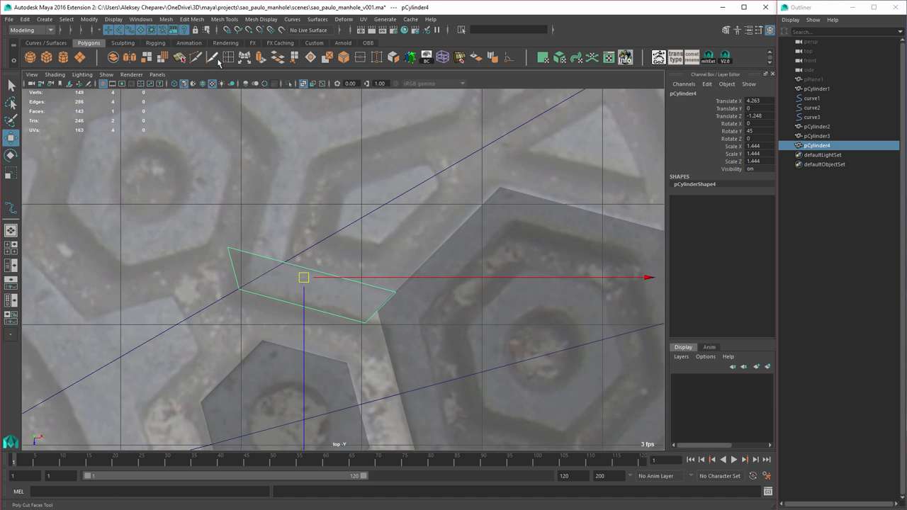
double_click(228, 57)
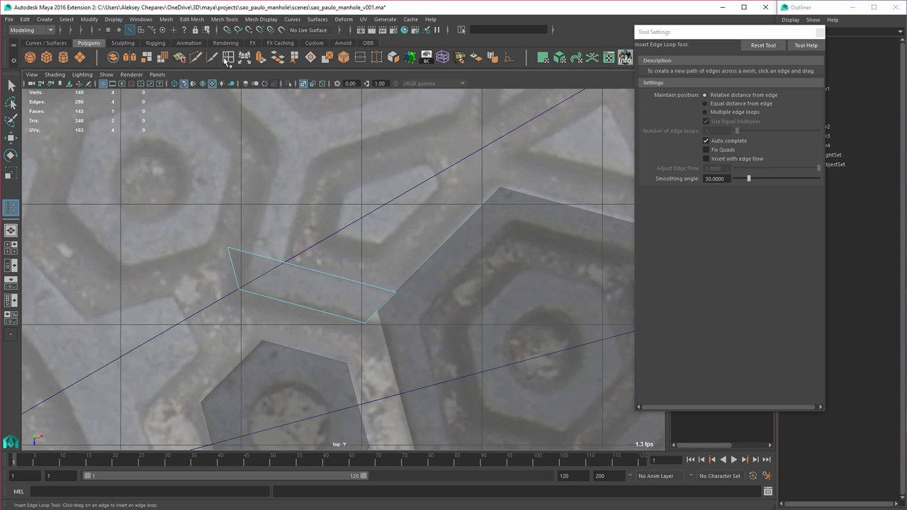
click(723, 111)
click(383, 308)
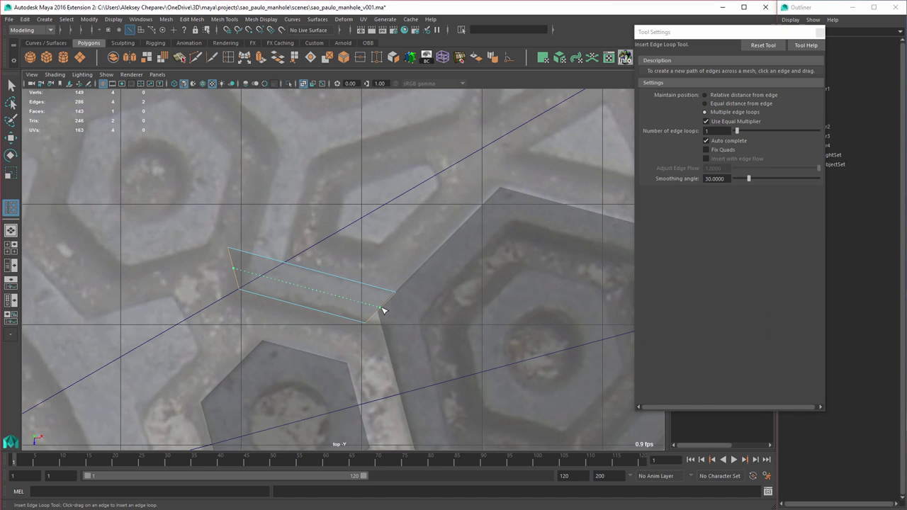
key(w)
right_drag(351, 292, 377, 282)
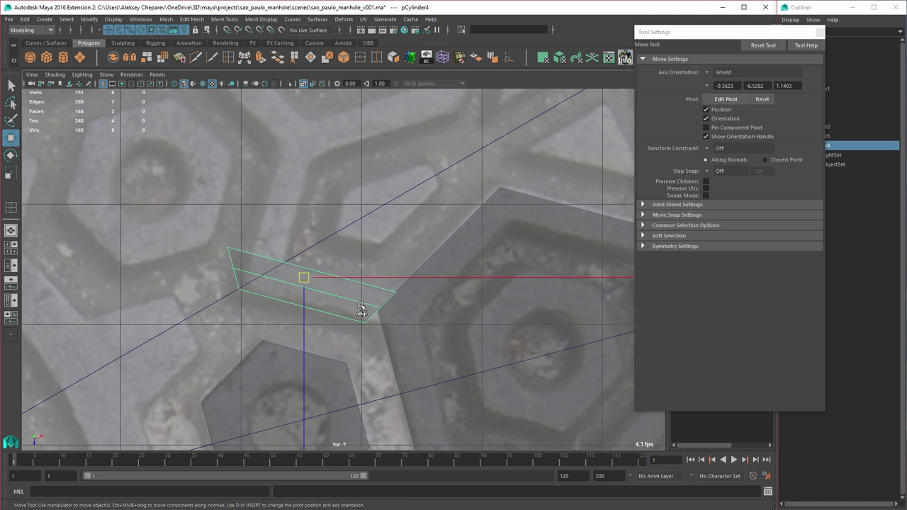
Step: Place the strip's pivot on its middle edge and snap the strip to the nearest corner of the large hexagon
key(d)
key(c)
middle_drag(385, 309, 351, 299)
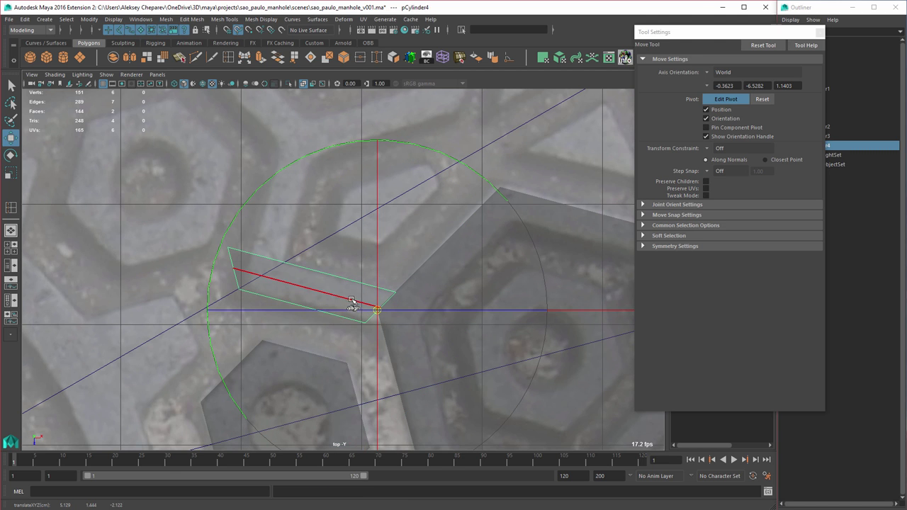
key(d)
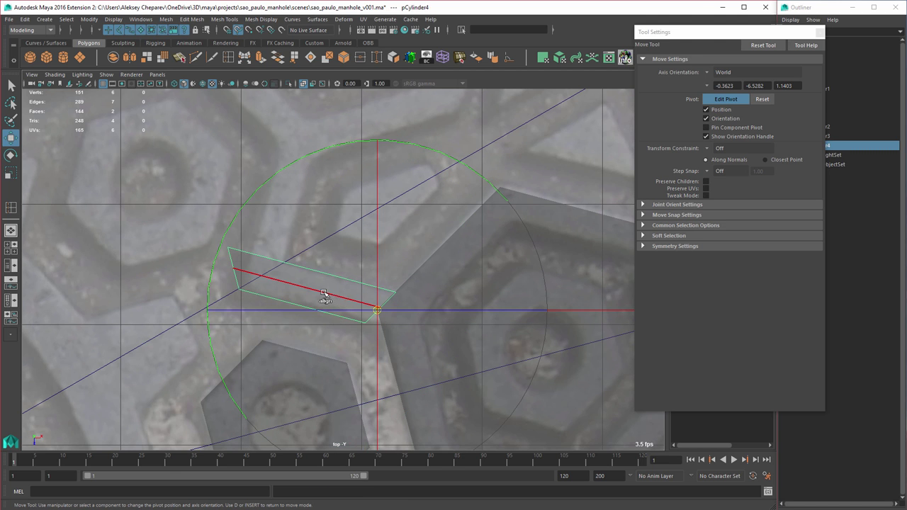
mouse_move(322, 292)
middle_down()
mouse_move(357, 305)
mouse_move(333, 297)
middle_up()
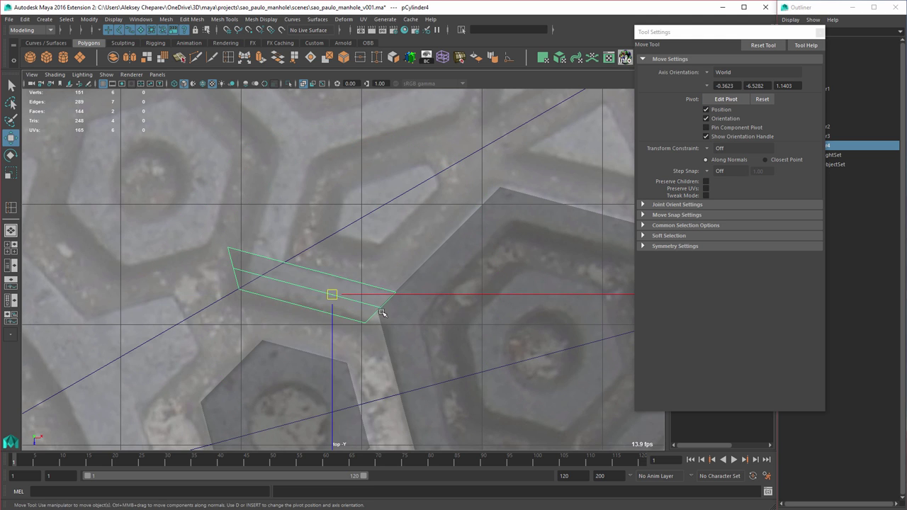
key(v)
middle_drag(379, 315, 383, 313)
Step: Try to scale the strip uniformly to about 1.473
key(r)
middle_drag(314, 302, 320, 302)
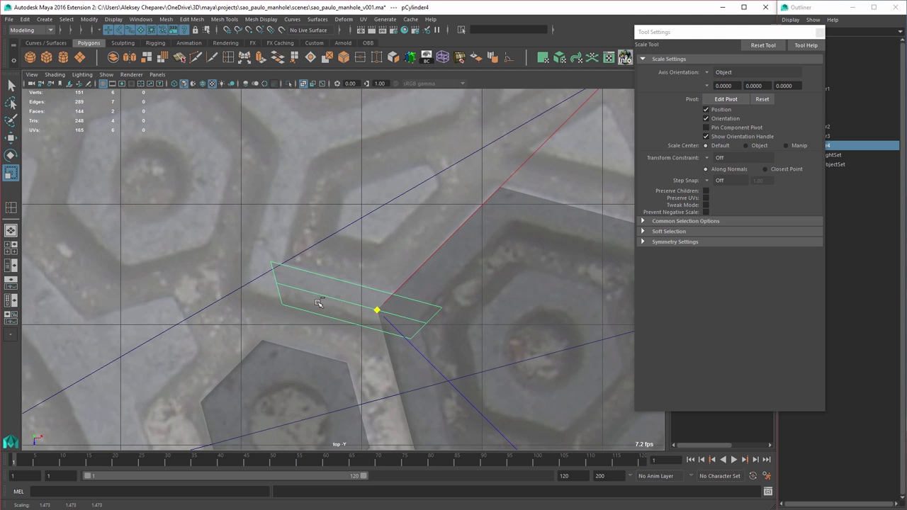
key(ctrl+z)
Step: Lengthen the strip by sliding the three end vertices farthest from the large hexagon along its middle edge, keeping their spacing
alt+middle_drag(397, 321, 393, 318)
right_drag(333, 289, 292, 289)
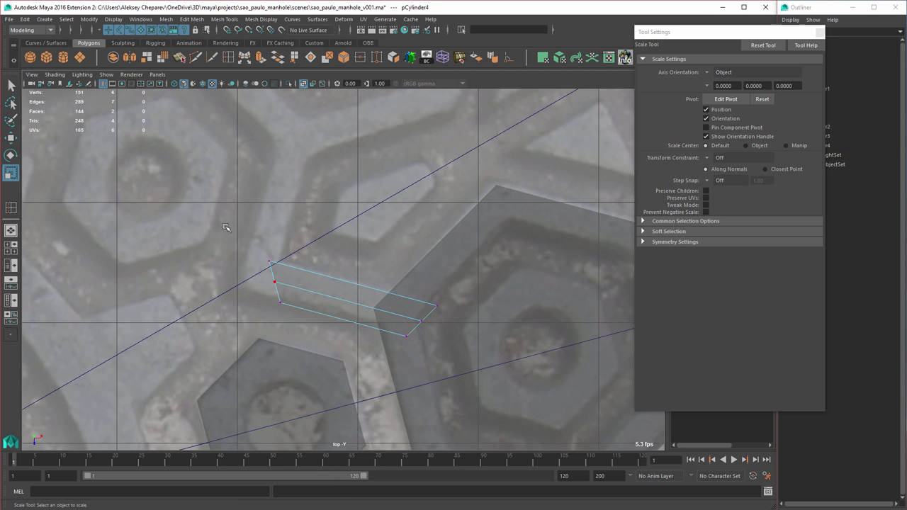
drag(227, 228, 307, 311)
key(w)
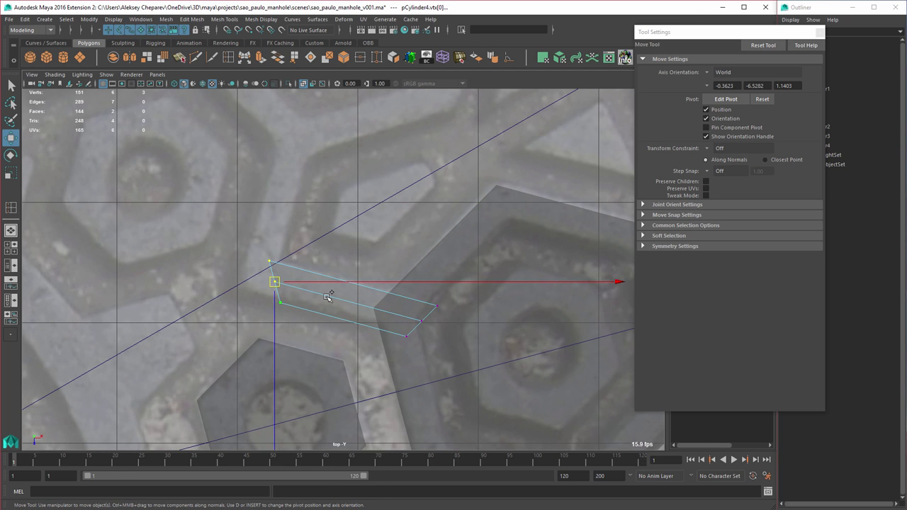
click(327, 297)
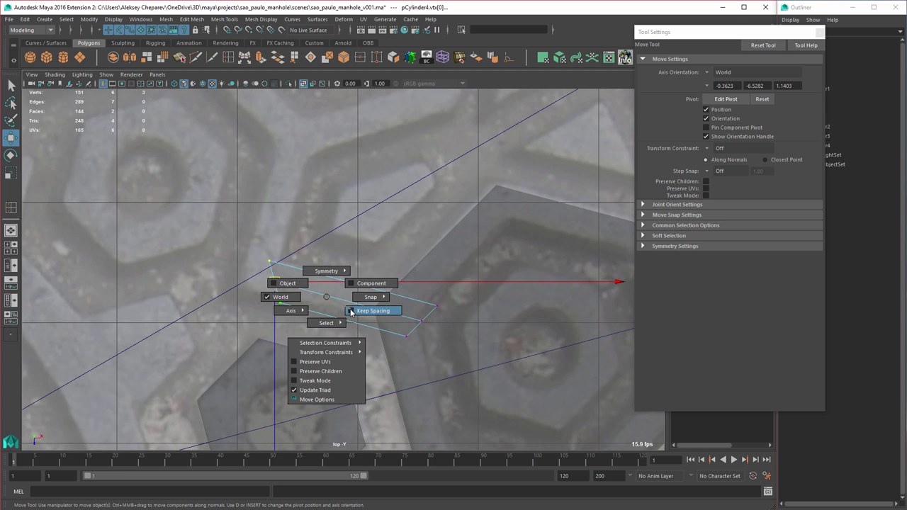
click(351, 312)
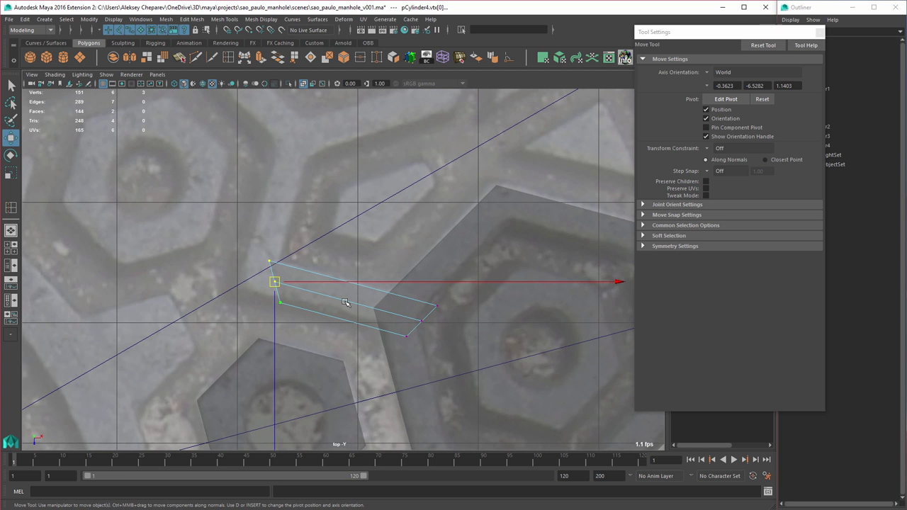
alt+middle_drag(337, 307, 319, 290)
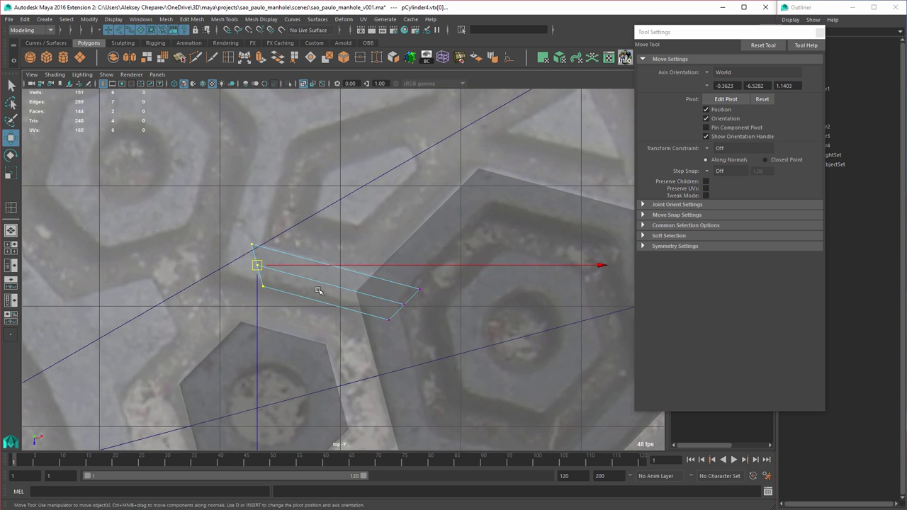
key(d)
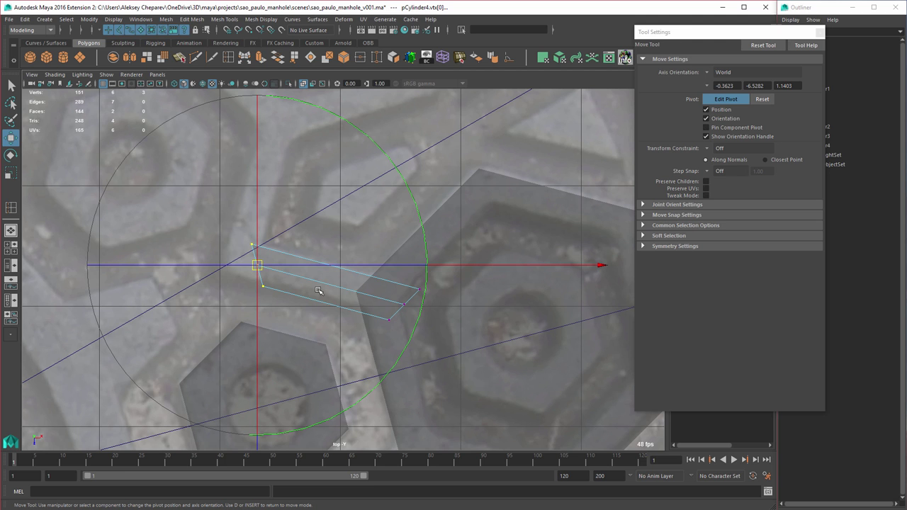
key(c)
middle_drag(301, 281, 348, 296)
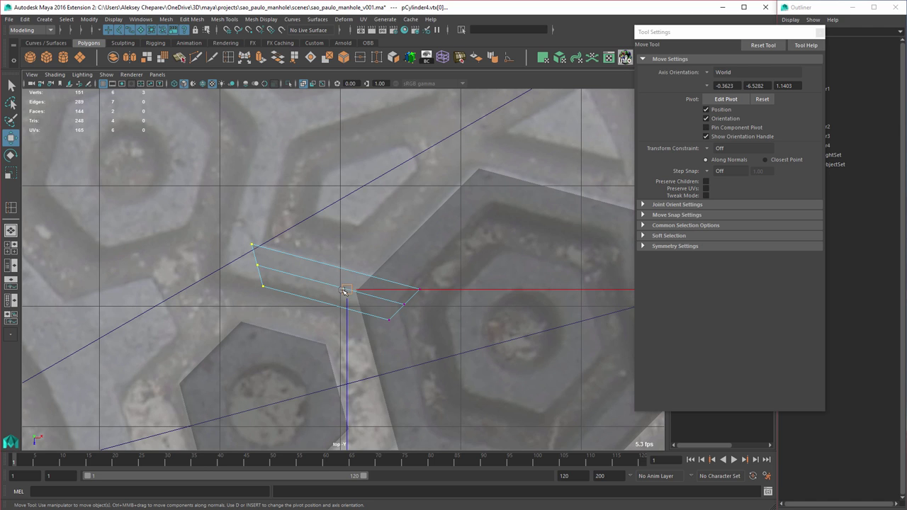
key(c)
middle_drag(307, 281, 277, 269)
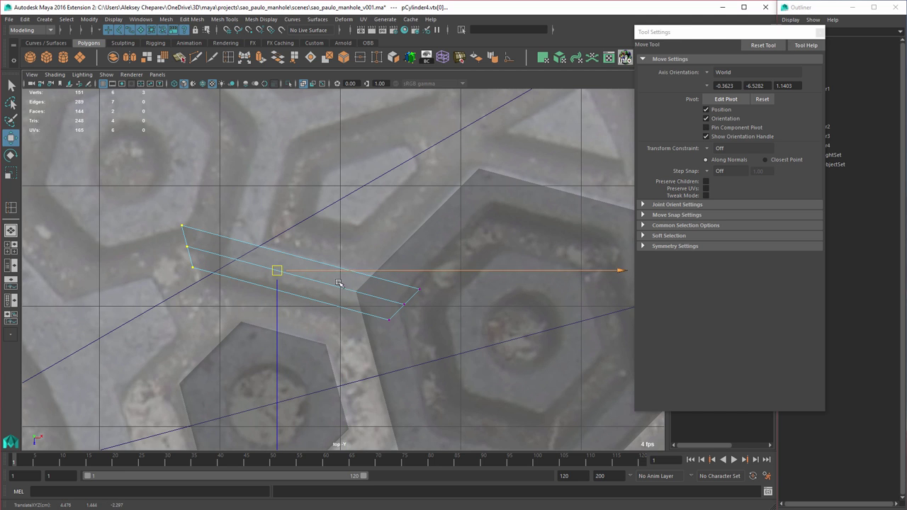
right_drag(326, 283, 346, 276)
Step: Create a polygon plane snapped to the 30-degree guide curve, over the textured block beside the large hexagon
alt+middle_drag(346, 274, 317, 334)
alt+middle_drag(354, 258, 340, 268)
alt+right_drag(340, 267, 361, 264)
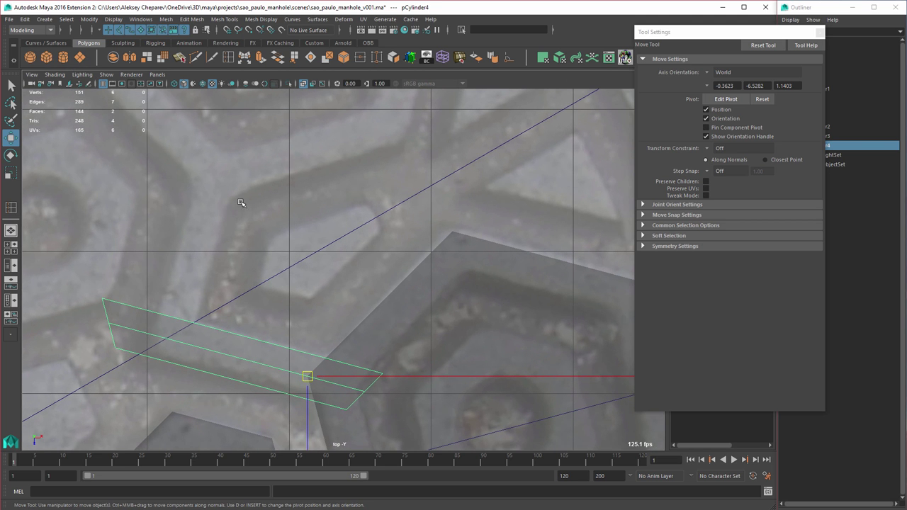
mouse_move(394, 274)
alt+right_down()
mouse_move(366, 265)
mouse_move(395, 259)
alt+right_up()
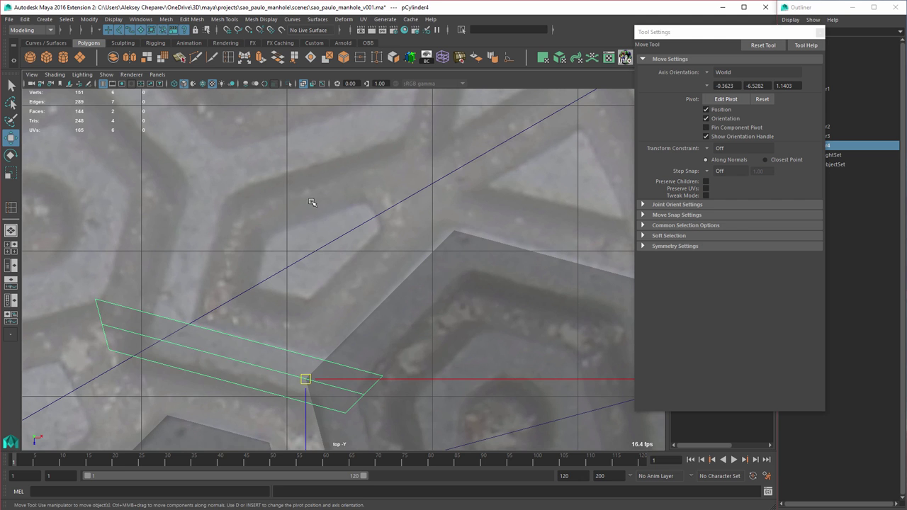
click(81, 58)
key(c)
click(319, 247)
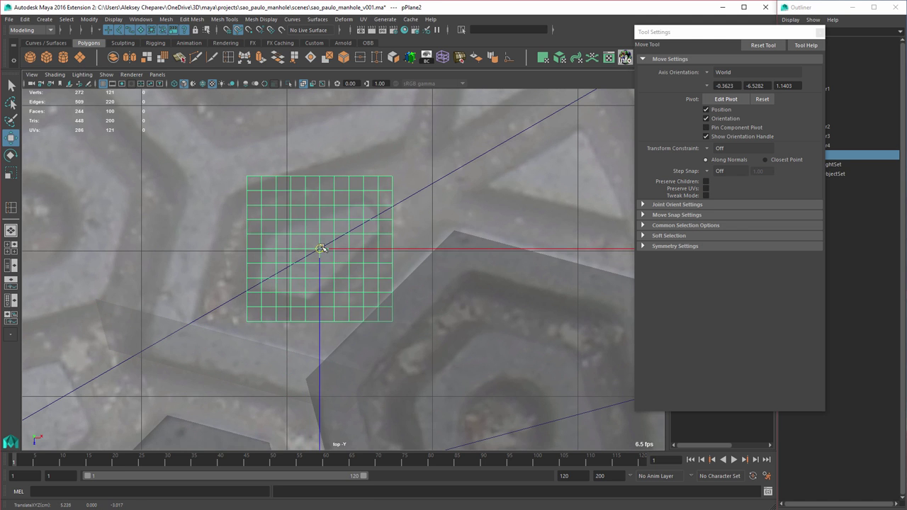
Step: Set the plane's subdivisions to 2 in width and 1 in height, and rotate it to about -42 degrees in Y
key(e)
click(819, 32)
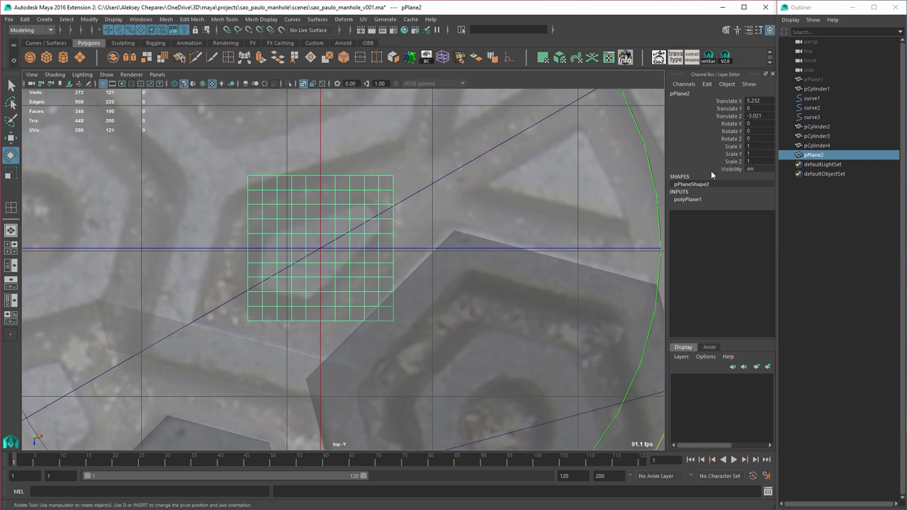
click(688, 200)
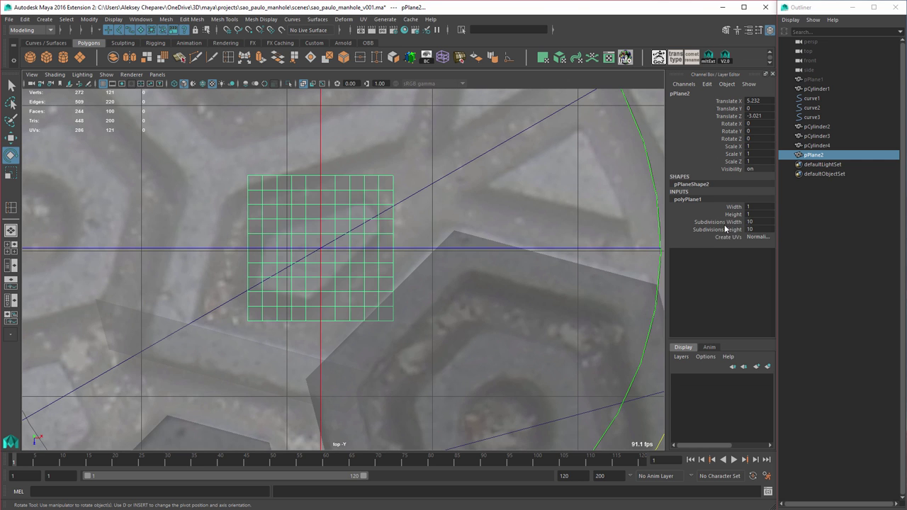
drag(723, 223, 723, 230)
middle_drag(567, 241, 296, 215)
key(e)
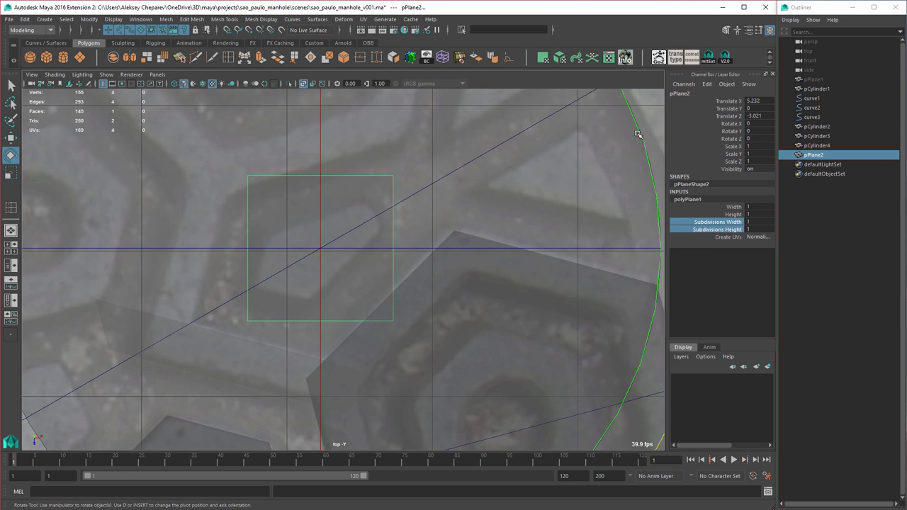
drag(637, 135, 579, 354)
click(735, 223)
middle_drag(541, 255, 409, 242)
Step: Align the plane with the 30-degree guide curve by setting its Y rotation to -60
double_click(758, 132)
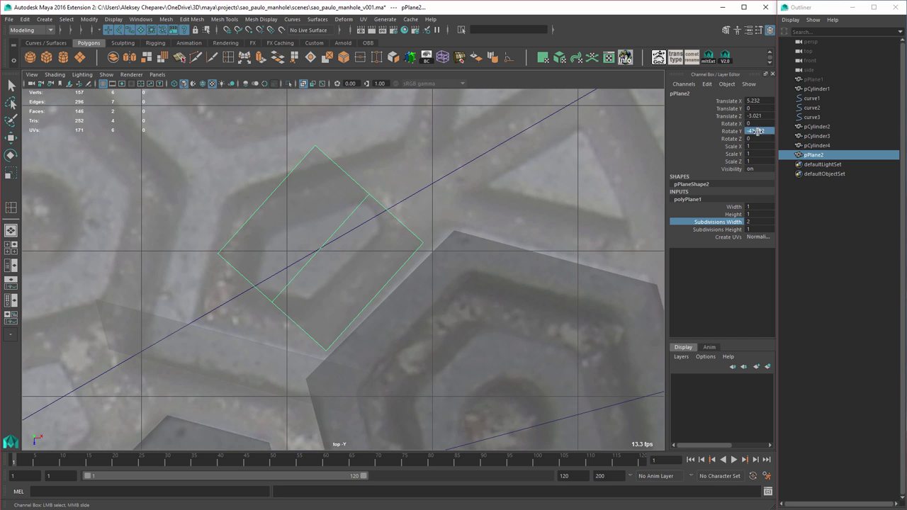
alt+middle_drag(496, 225, 478, 234)
key(w)
key(e)
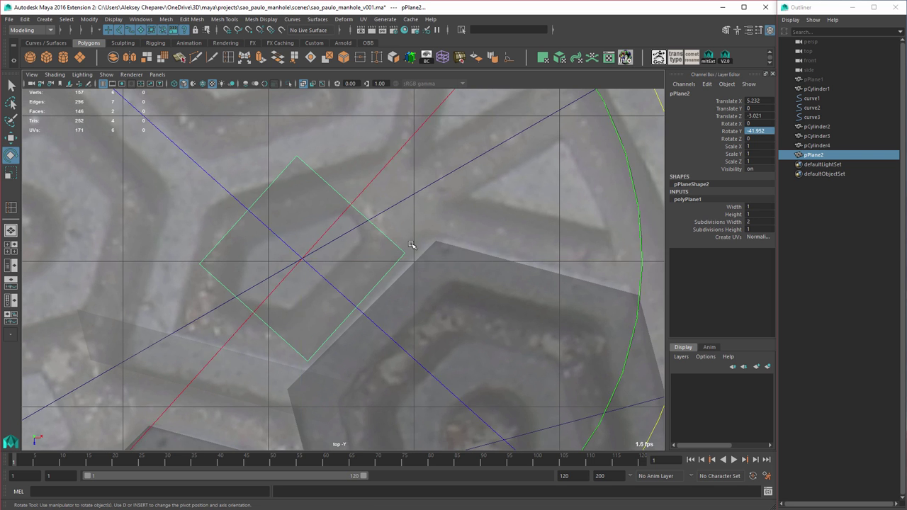
key(minus)
drag(461, 199, 462, 252)
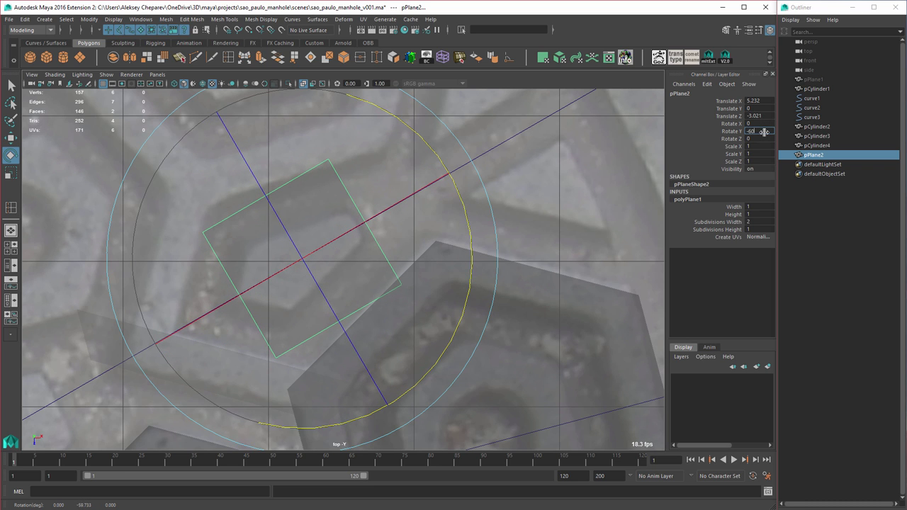
key(Return)
Step: Scale the plane uniformly to about 0.869 over the textured block
alt+middle_drag(404, 225, 416, 221)
key(w)
key(r)
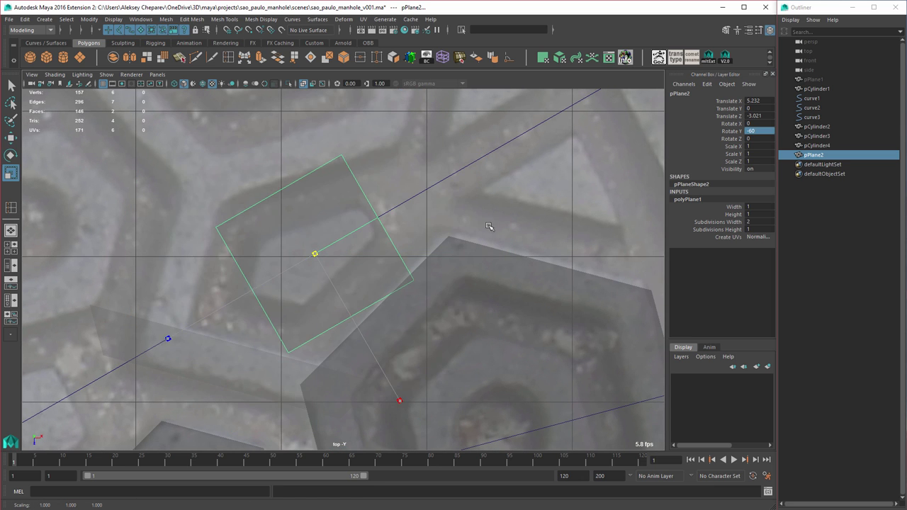
middle_drag(488, 226, 475, 226)
Step: Taper the plane by scaling each end's corner vertices toward the guide curve, making the outer end much narrower
right_click(340, 208)
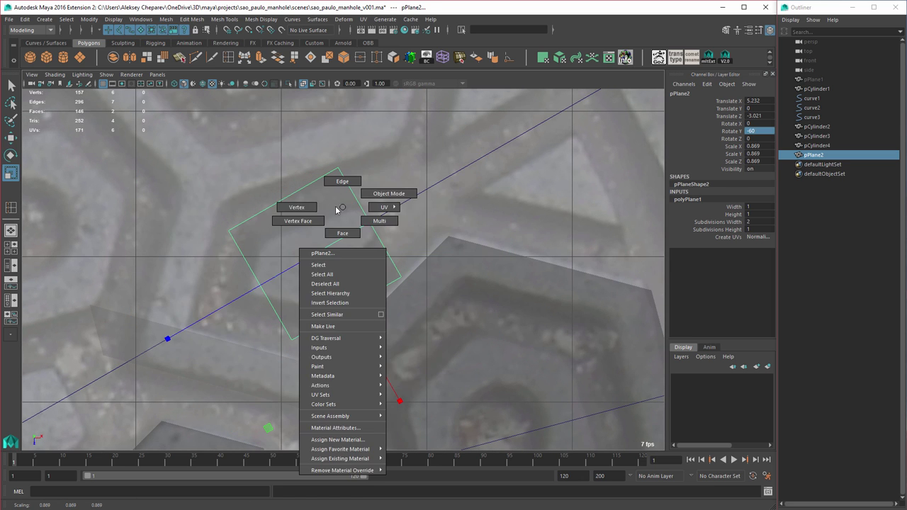
right_drag(336, 210, 298, 207)
click(334, 170)
shift+drag(370, 246, 426, 294)
shift+middle_drag(520, 286, 470, 288)
drag(223, 211, 262, 247)
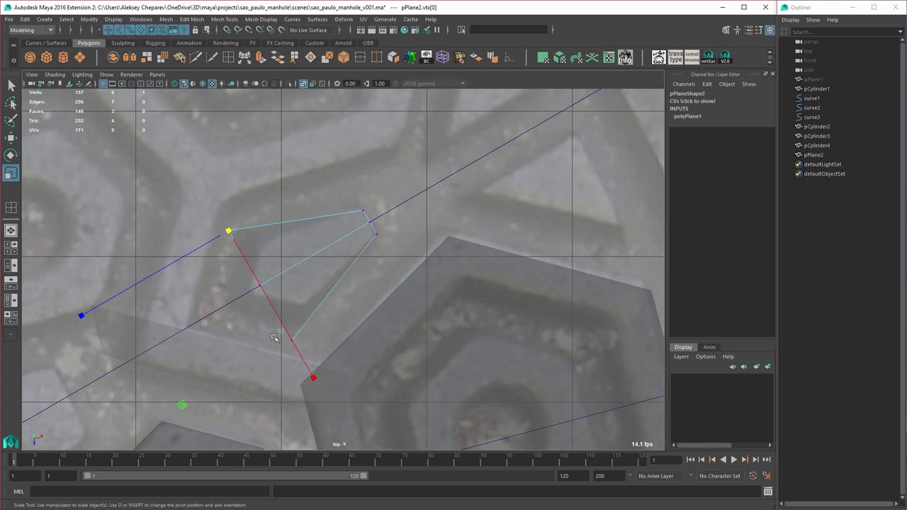
shift+drag(274, 336, 308, 356)
shift+middle_drag(417, 342, 397, 344)
Step: Set the Move tool's axis to Object, slide the wide end's corner vertices inward along the guide curve and bring them slightly closer together
key(w)
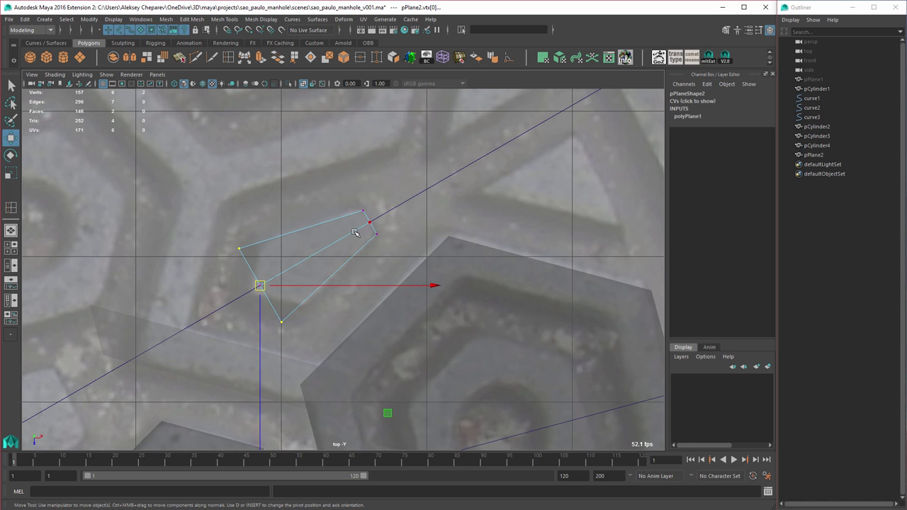
key(w)
click(325, 234)
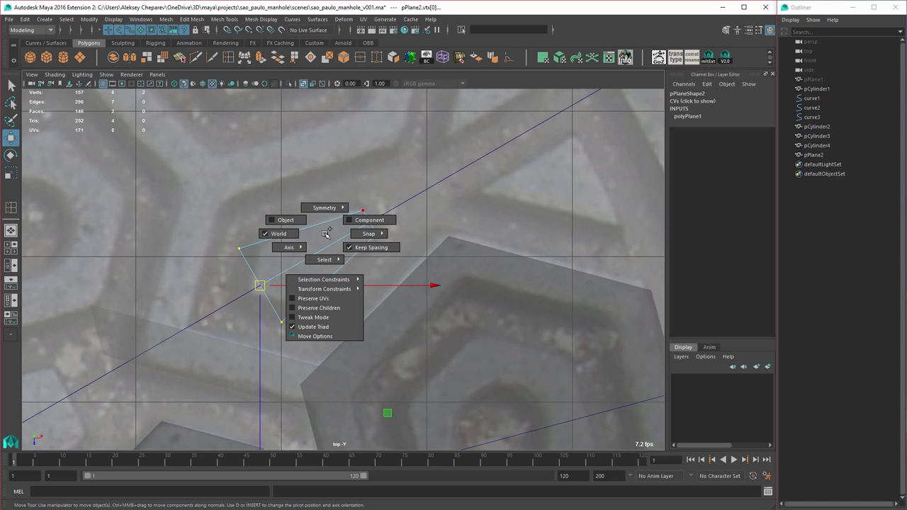
click(295, 222)
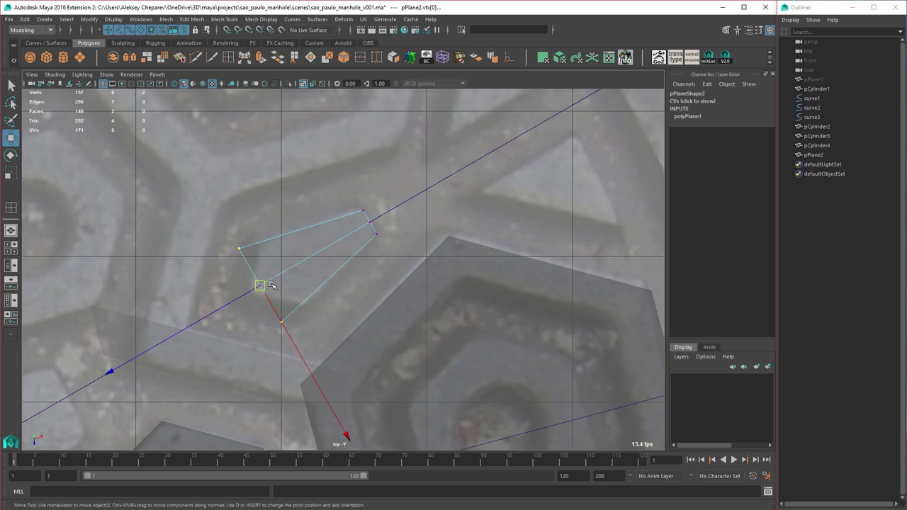
drag(235, 301, 260, 287)
key(r)
shift+middle_drag(378, 310, 373, 311)
Step: Spread the narrow end's corner vertices slightly and pull the wide end's middle vertex outward along the guide curve into a point
drag(342, 201, 401, 249)
shift+middle_drag(413, 264, 417, 264)
key(w)
drag(246, 270, 242, 303)
click(251, 357)
click(290, 292)
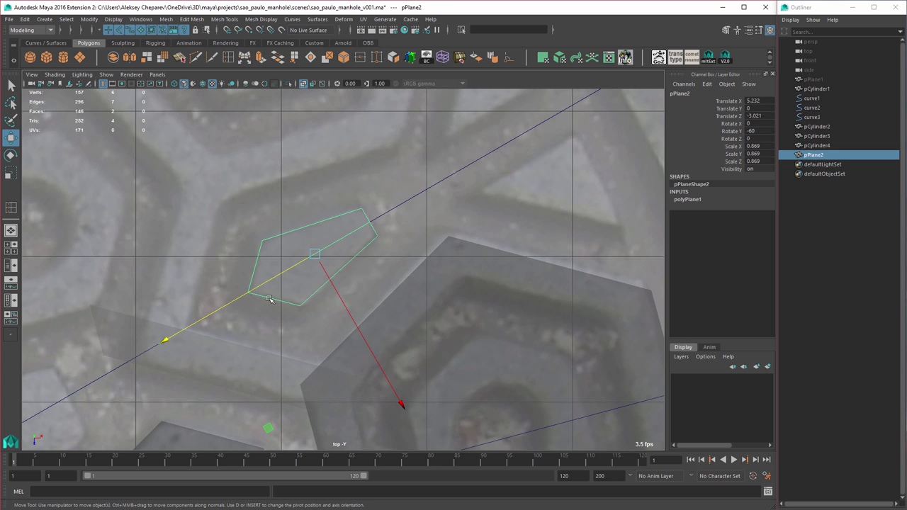
right_drag(292, 295, 336, 281)
Step: Duplicate the connecting strip against the block to compare their edge angles in wireframe, and delete the copy
click(272, 362)
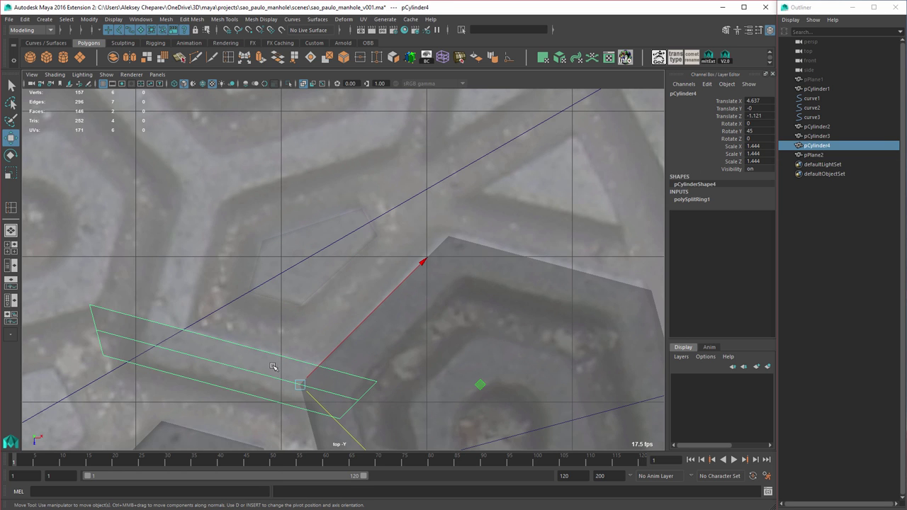
key(w)
key(ctrl+d)
middle_drag(287, 366, 310, 331)
key(4)
drag(275, 228, 293, 238)
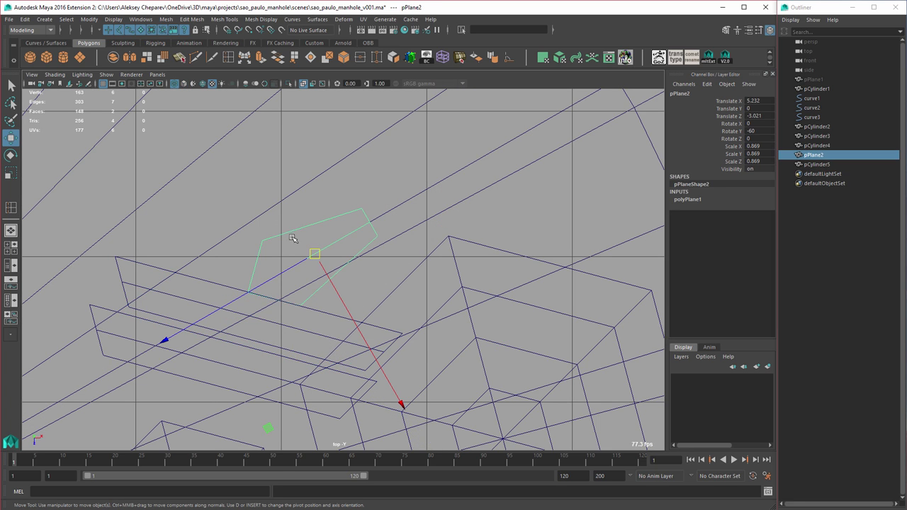
right_drag(300, 230, 262, 229)
drag(222, 303, 222, 307)
click(217, 283)
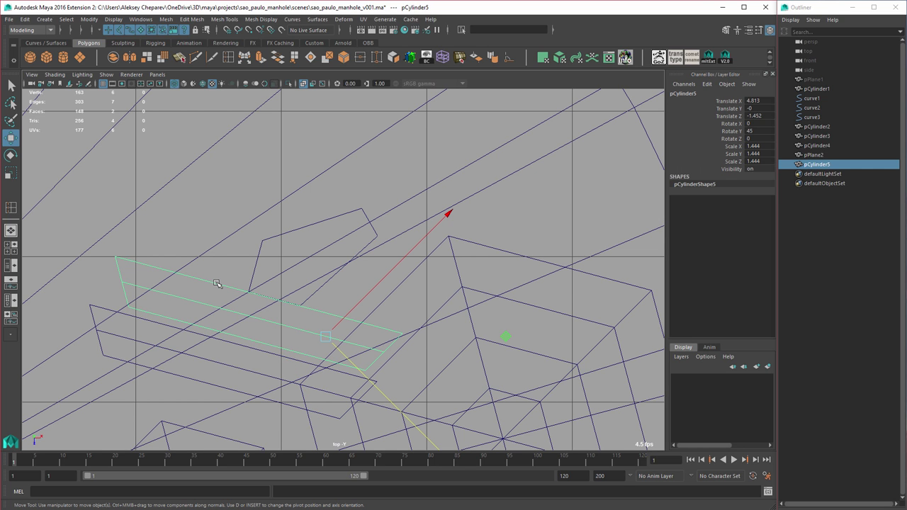
key(Delete)
key(5)
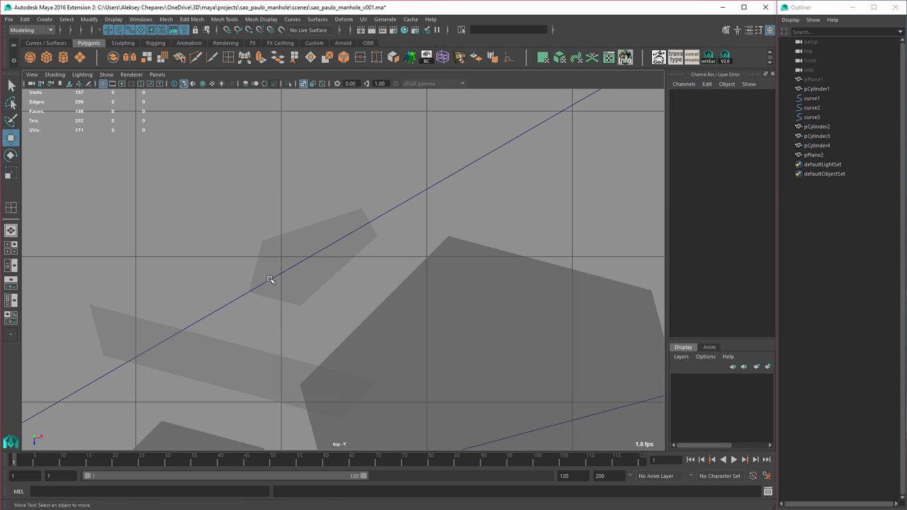
key(6)
Step: Examine how the block, the large hexagon and the connecting strip line up with the cover texture
scroll(383, 330, down, 7)
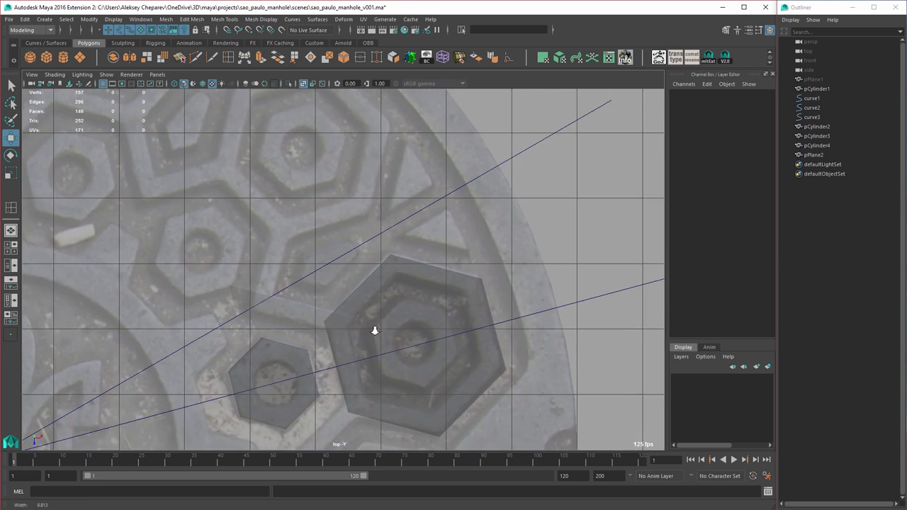
scroll(348, 319, up, 2)
click(394, 287)
key(r)
scroll(460, 342, up, 2)
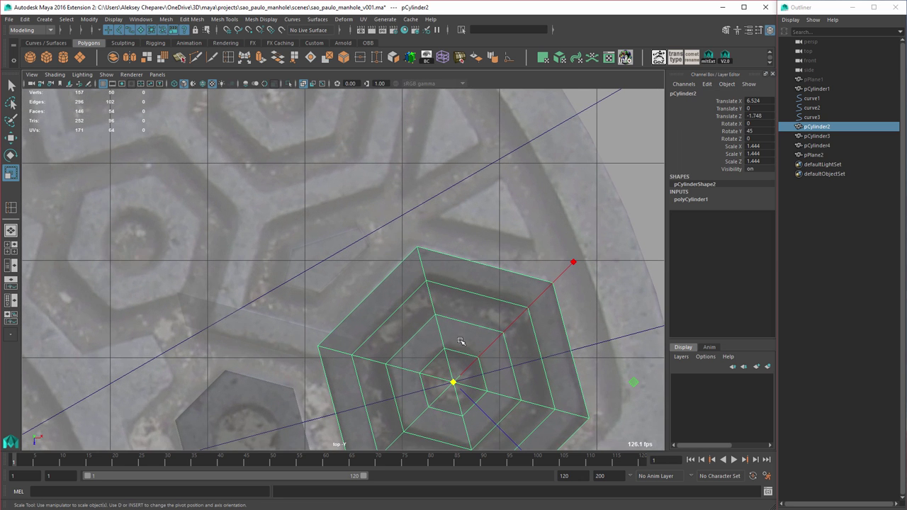
alt+middle_drag(404, 321, 385, 330)
click(316, 285)
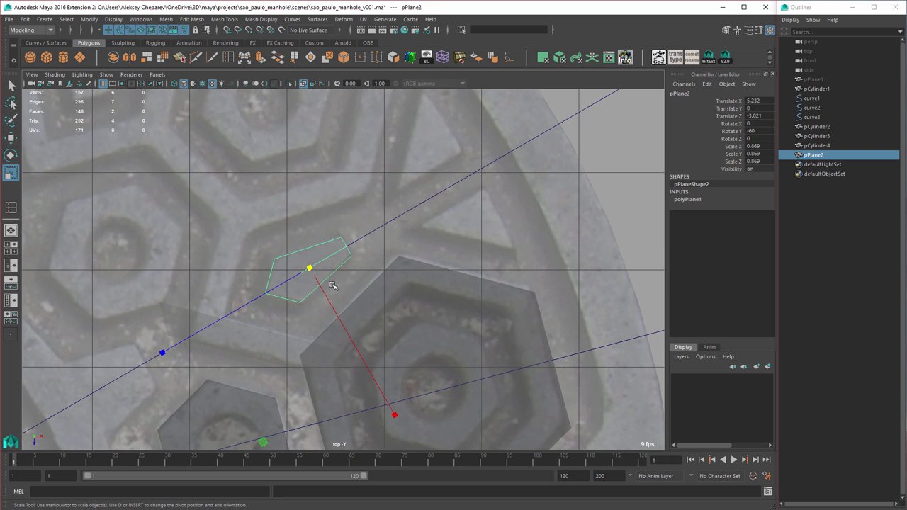
middle_drag(333, 284, 318, 241)
click(263, 303)
Step: Create another polygon plane and scale it uniformly to about 1.099
alt+middle_drag(368, 285, 316, 367)
alt+right_drag(366, 297, 423, 308)
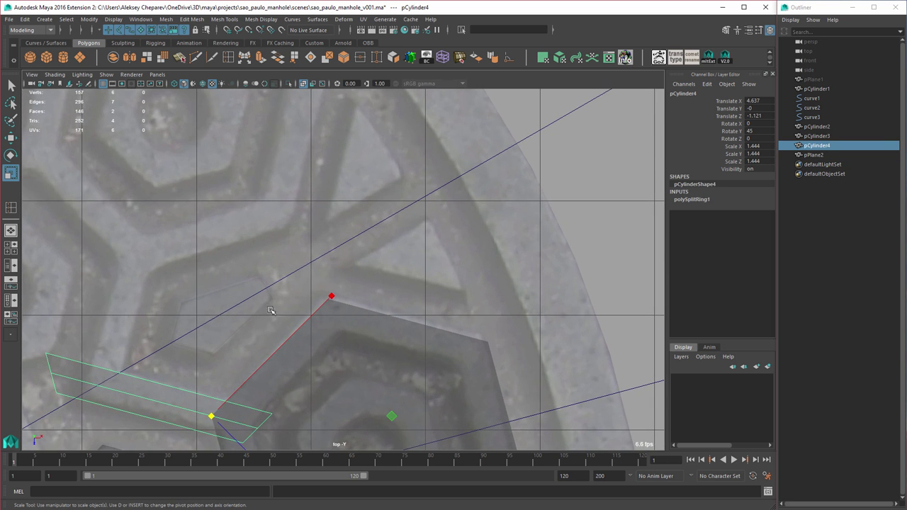
click(80, 58)
drag(356, 234, 358, 236)
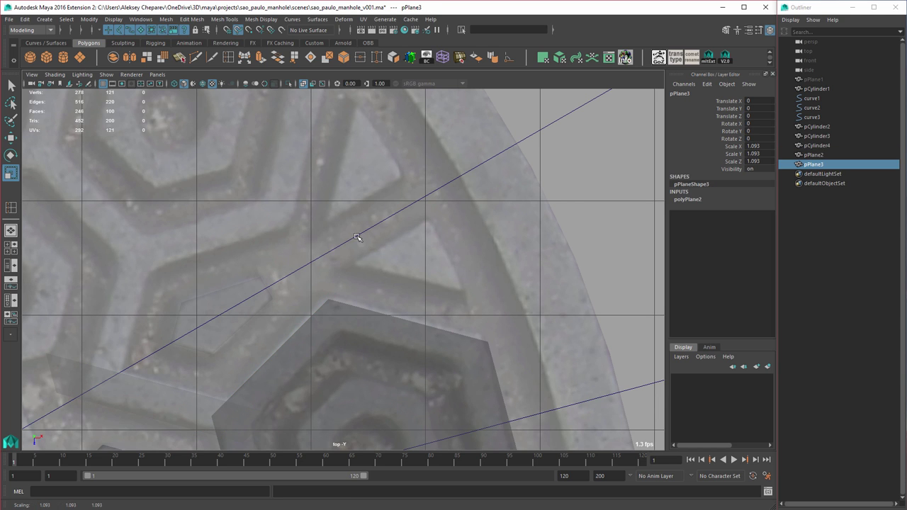
key(w)
key(c)
middle_drag(354, 239, 368, 232)
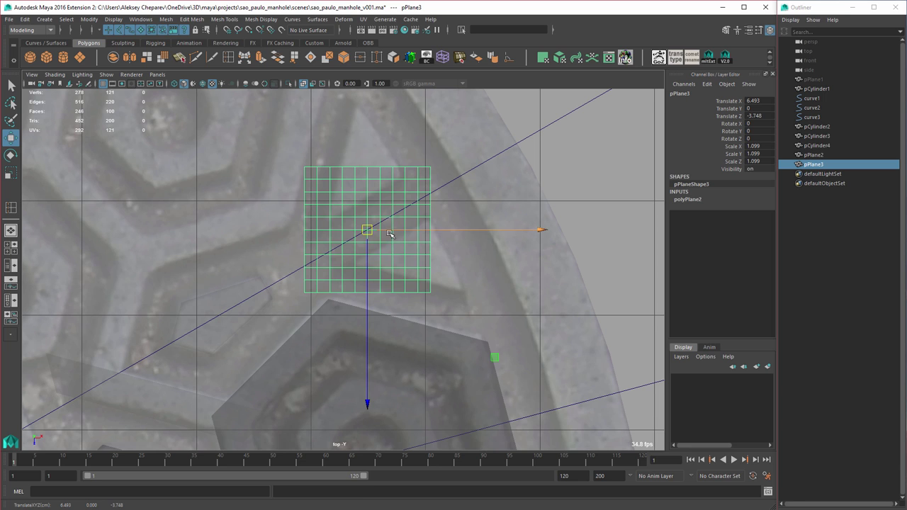
key(ctrl+z)
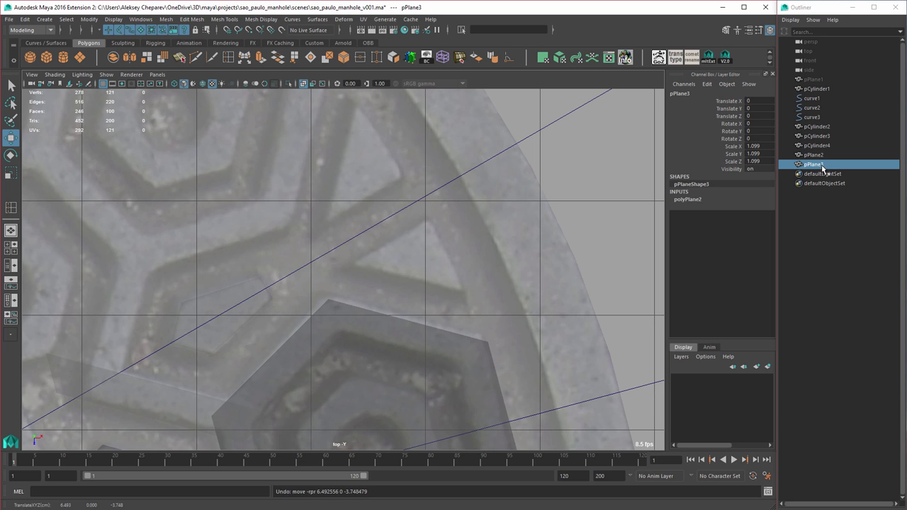
Step: Snap the new plane onto the 30-degree guide curve beside the textured triangular block
alt+middle_drag(387, 275, 374, 279)
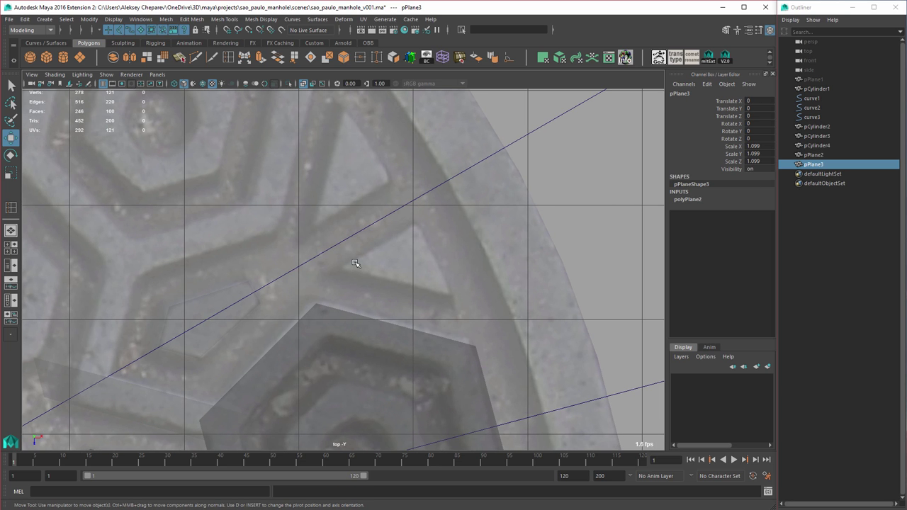
key(c)
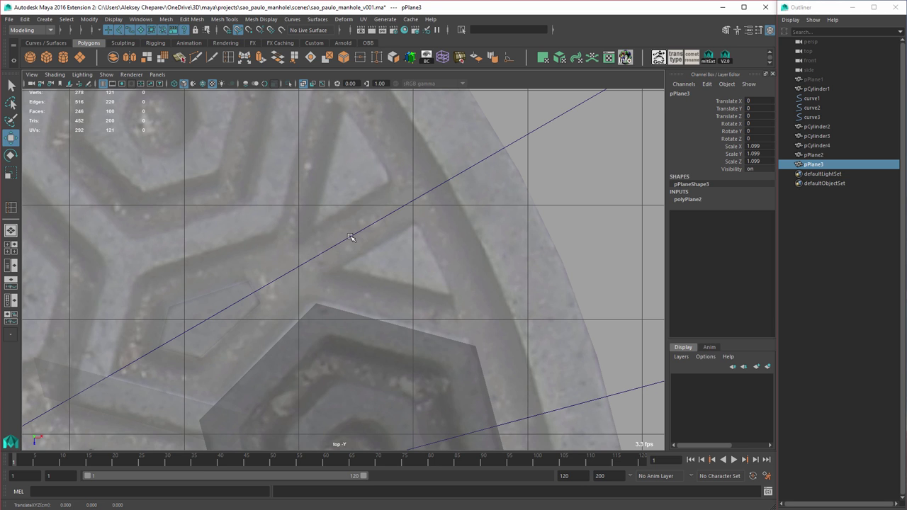
middle_drag(353, 235, 392, 240)
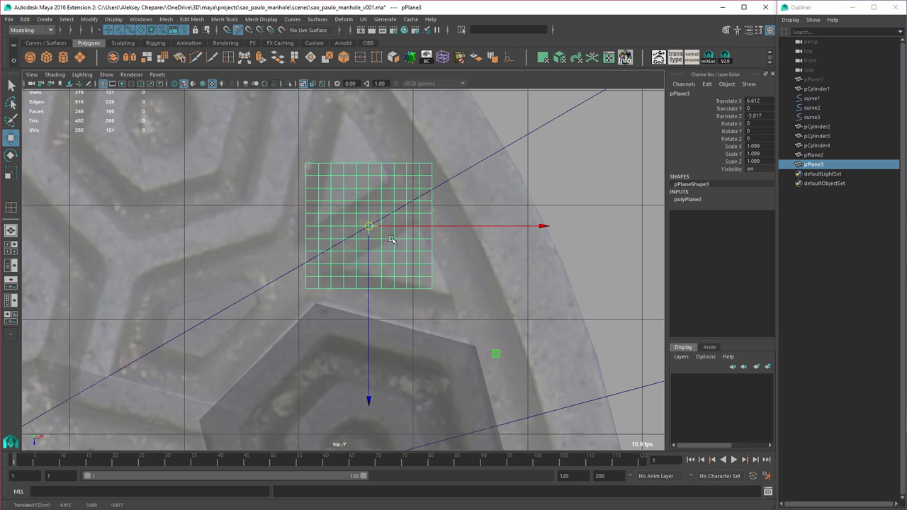
Step: Reduce the new plane to 1 subdivision in width and height, and set its Y rotation to -60
click(687, 199)
drag(756, 221, 757, 227)
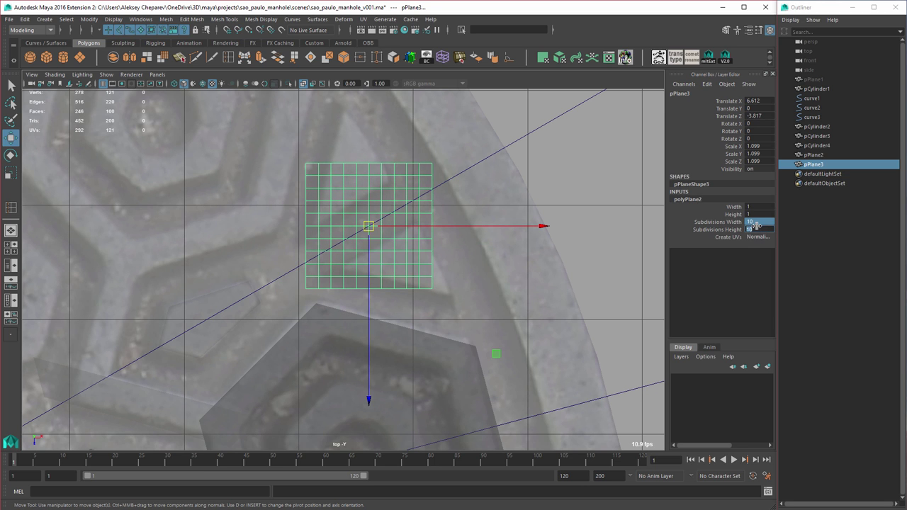
text(1)
key(Return)
key(e)
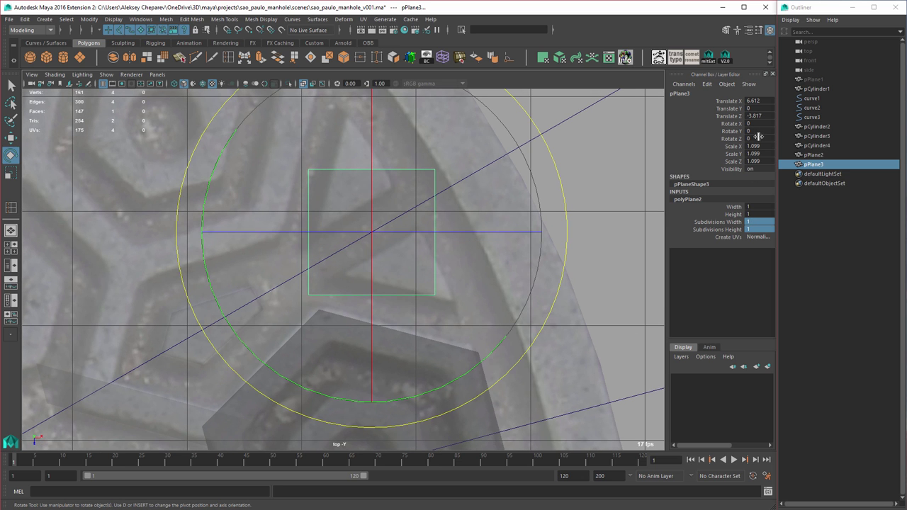
click(759, 132)
text(-60)
key(Return)
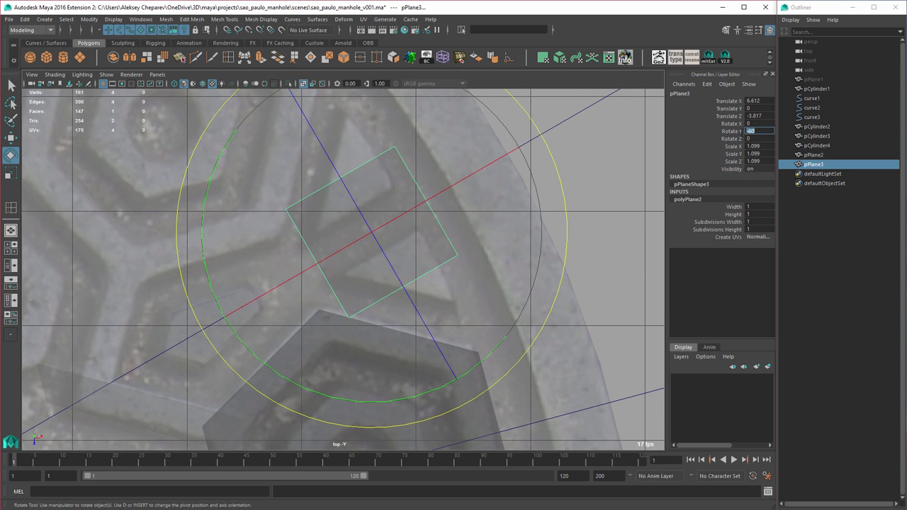
Step: Place the plane's pivot on its outer corner beyond the guide curve and move that corner onto the triangular block's corner nearest the curve
alt+middle_drag(486, 241, 443, 237)
key(w)
alt+right_drag(394, 230, 464, 235)
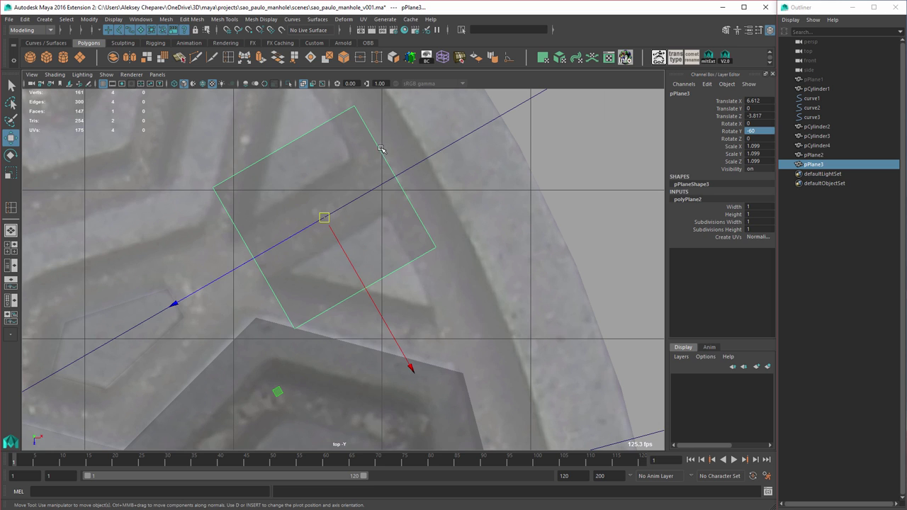
key(d)
click(358, 109)
middle_drag(360, 150, 385, 254)
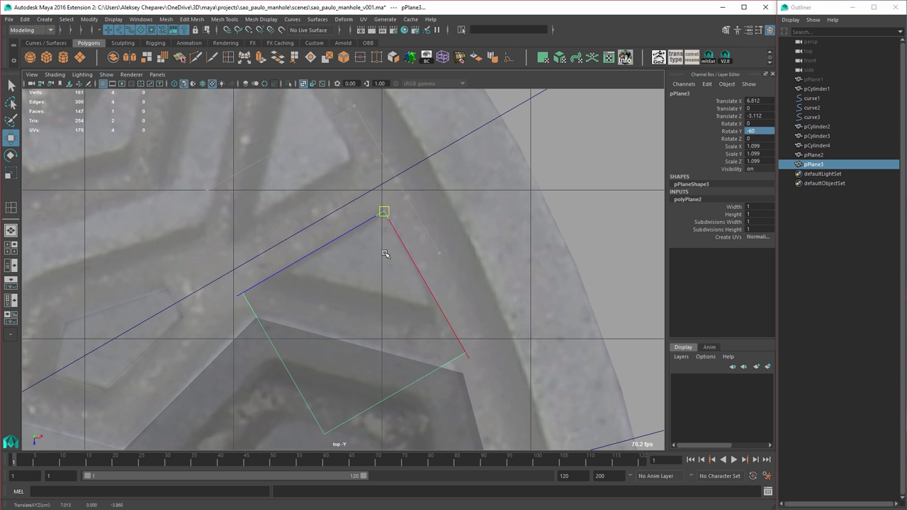
drag(384, 254, 385, 257)
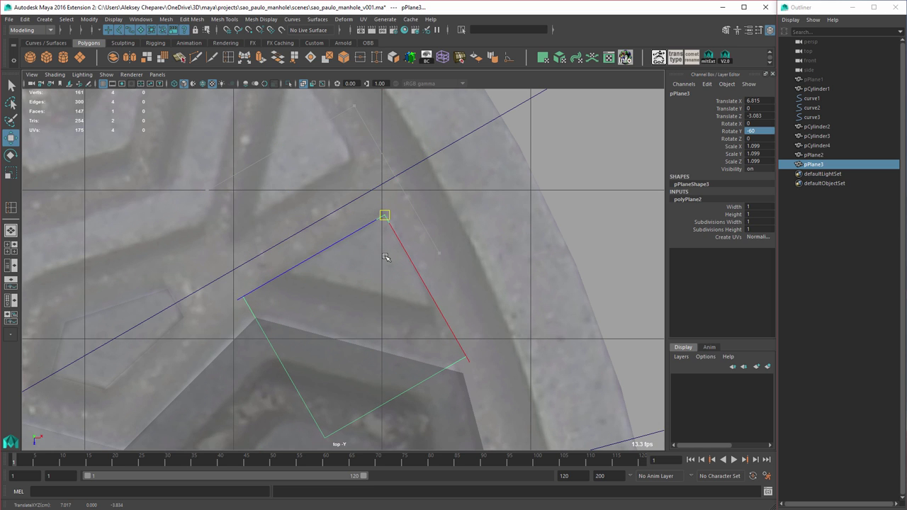
middle_drag(384, 257, 385, 257)
Step: Scale the plane down uniformly from that corner and delete the vertex overlapping the large hexagon to form a triangle
key(r)
middle_drag(468, 275, 422, 287)
right_drag(359, 269, 310, 271)
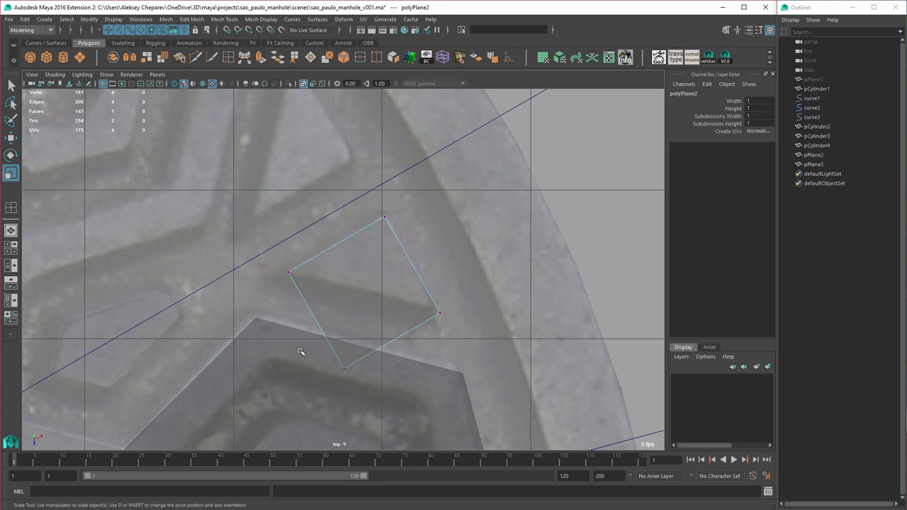
drag(301, 350, 383, 391)
key(Delete)
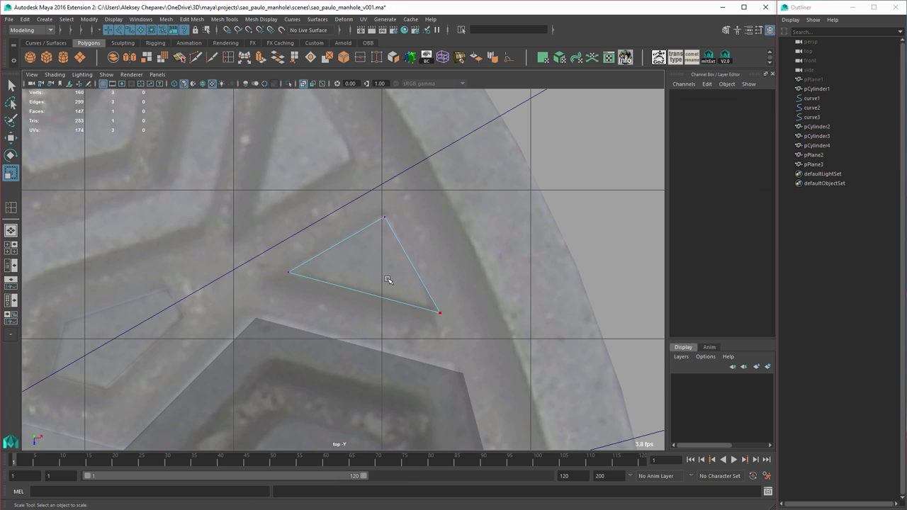
Step: Adjust the triangle's uniform scale to 0.756 and move it to Translate X 6.822, Z -3.074 over its textured block
right_drag(386, 265, 384, 260)
middle_drag(455, 265, 514, 294)
key(w)
middle_drag(515, 293, 527, 295)
key(q)
alt+right_drag(527, 295, 507, 308)
alt+middle_drag(449, 261, 567, 391)
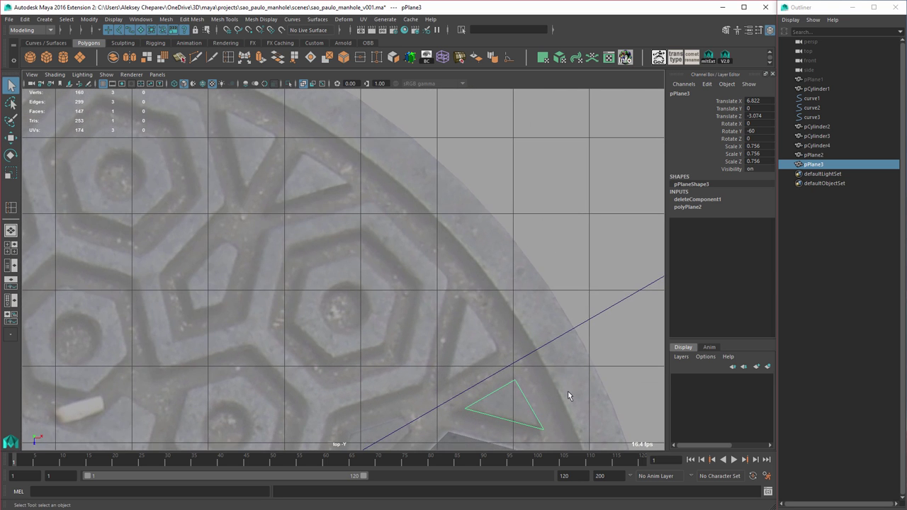
Step: Fine-tune the triangle's fit by scaling it to 0.736 and shifting it to Translate X 6.812, Z -3.069
alt+right_drag(549, 369, 522, 366)
alt+middle_drag(599, 417, 562, 356)
alt+right_drag(561, 357, 589, 354)
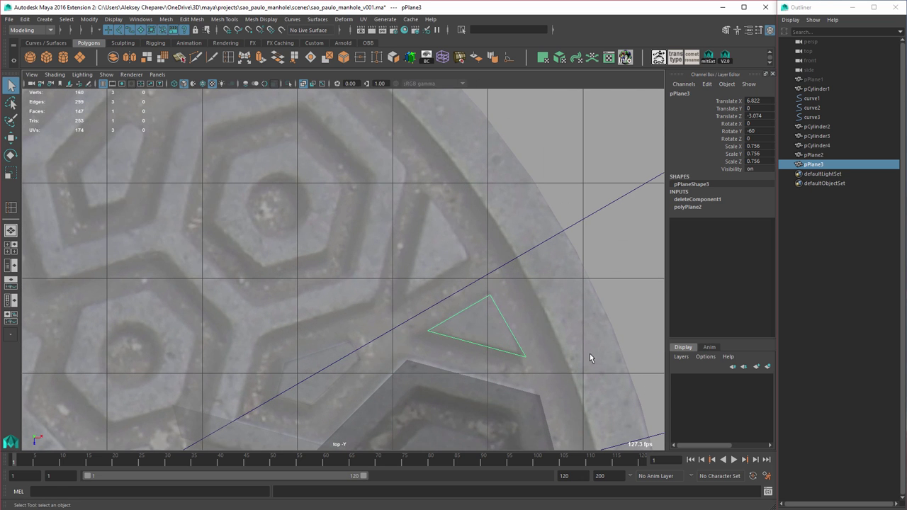
key(w)
middle_drag(586, 353, 585, 354)
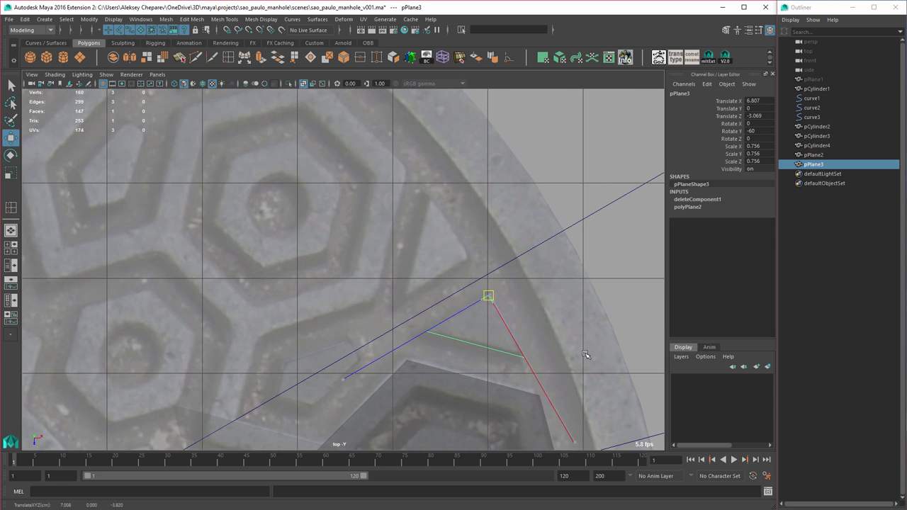
key(r)
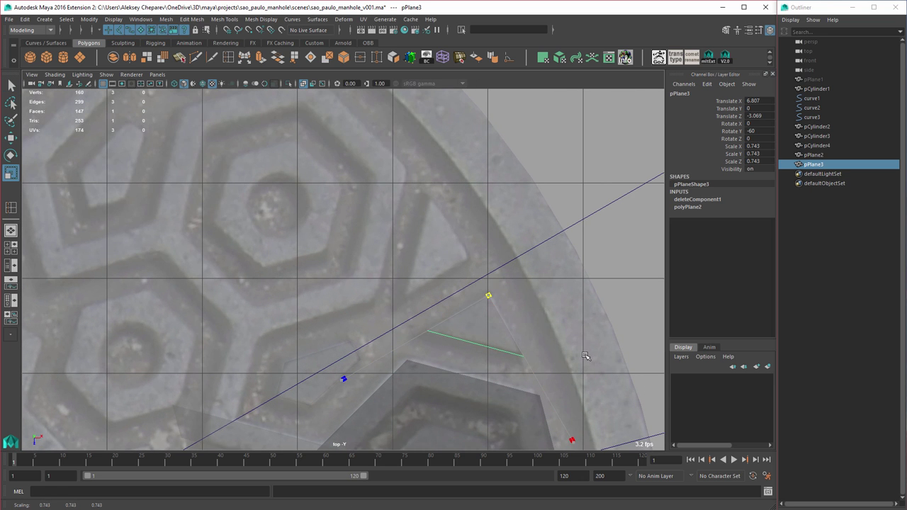
key(w)
middle_drag(585, 356, 576, 355)
Step: Duplicate the pointed block and slide the copy inward along the 30-degree guide curve to Translate X 3.144, Z -1.815
alt+middle_drag(566, 349, 530, 221)
alt+right_drag(530, 221, 491, 255)
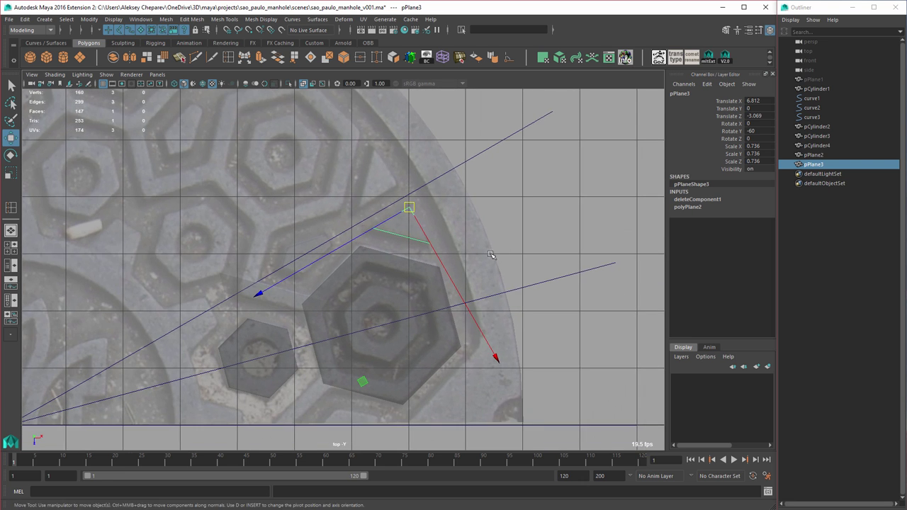
alt+middle_drag(490, 258, 549, 285)
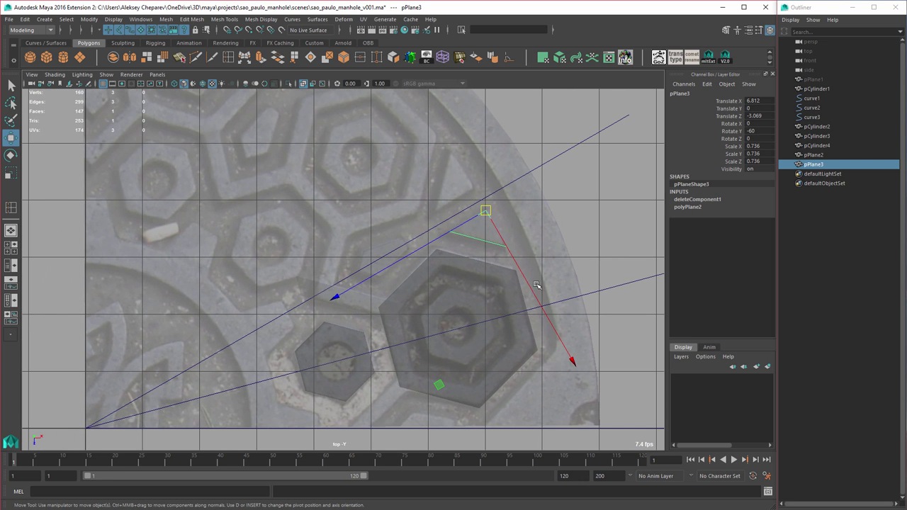
alt+middle_drag(482, 265, 495, 249)
alt+right_drag(494, 249, 627, 313)
alt+middle_drag(405, 314, 478, 254)
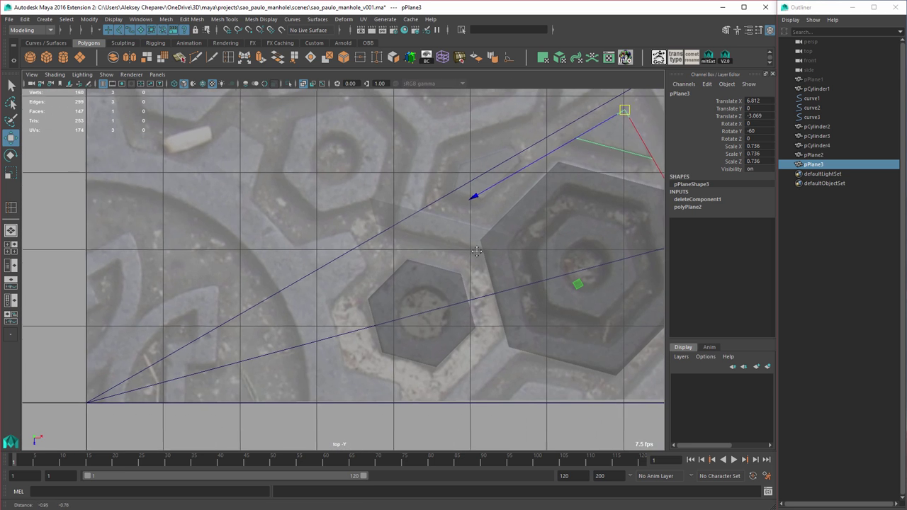
click(257, 221)
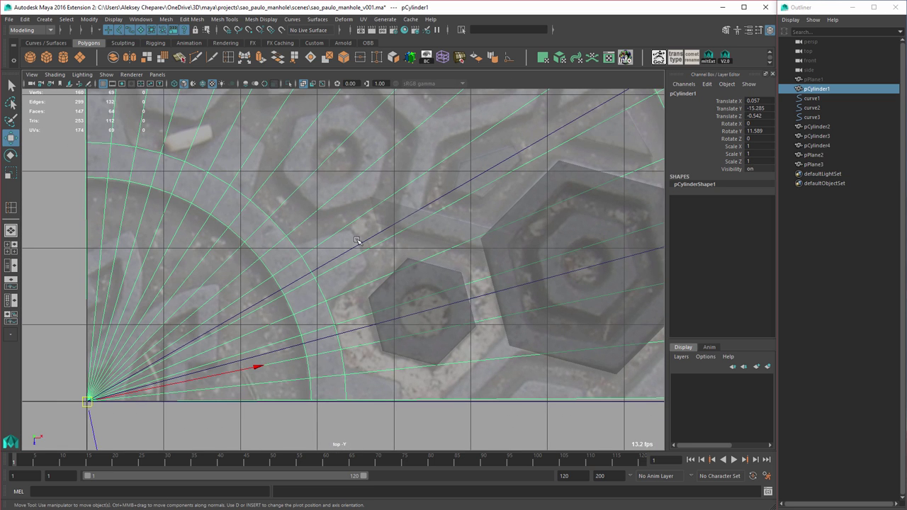
alt+middle_drag(360, 245, 343, 265)
key(q)
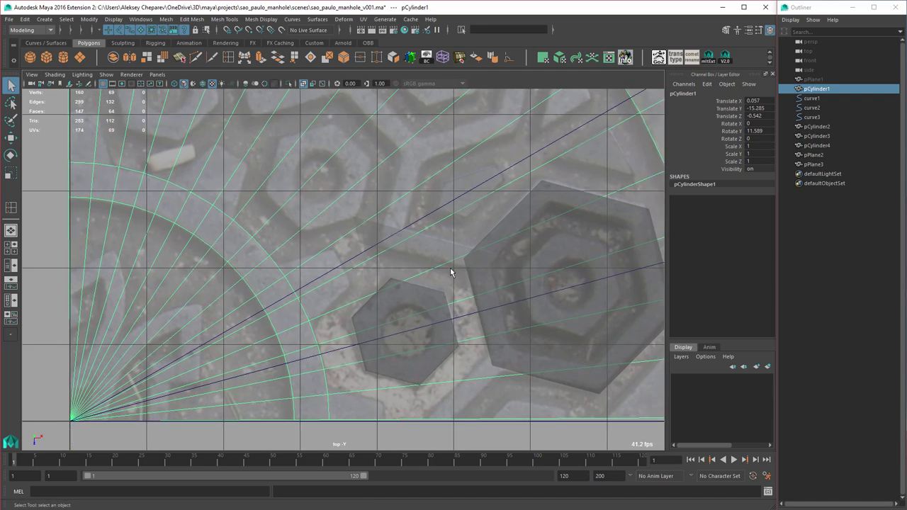
alt+right_drag(450, 268, 397, 248)
alt+middle_drag(480, 265, 445, 280)
alt+right_drag(444, 280, 466, 205)
key(w)
alt+middle_drag(289, 232, 323, 234)
alt+right_drag(323, 235, 534, 204)
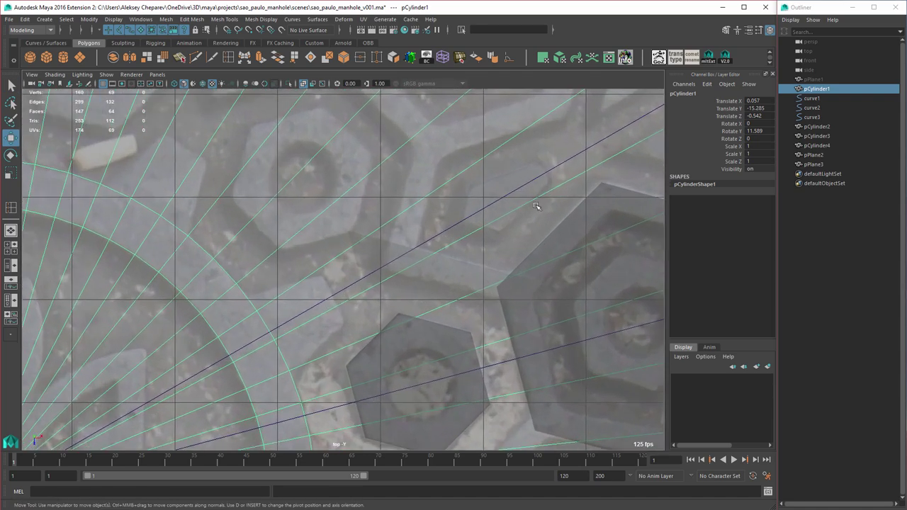
click(525, 192)
key(ctrl+d)
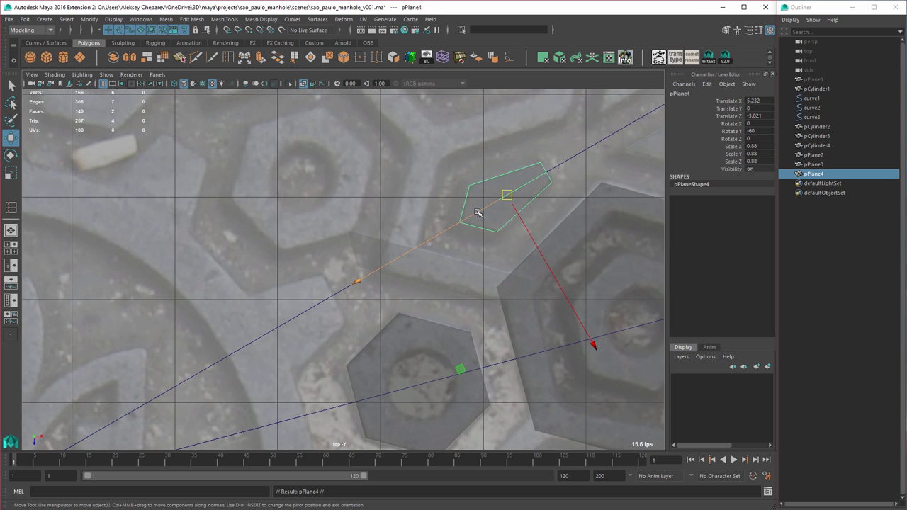
drag(477, 213, 263, 336)
key(q)
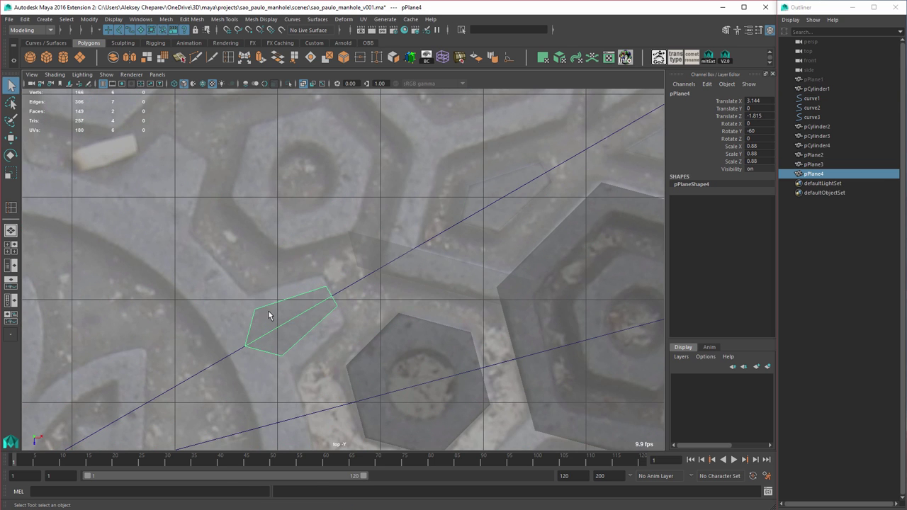
Step: Delete the copied block's lengthwise middle edge together with its end vertices, leaving a four-sided shape
right_drag(269, 312, 252, 303)
click(281, 322)
key(ctrl+Delete)
Step: Spread the outer and inner vertex pairs of the copied block apart to match the wider textured block
drag(311, 268, 368, 327)
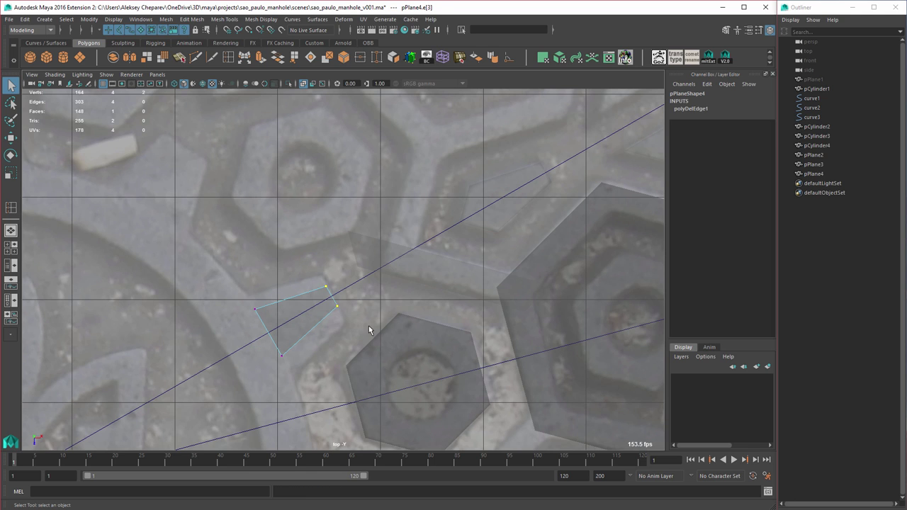
key(r)
drag(332, 296, 375, 331)
drag(238, 296, 299, 366)
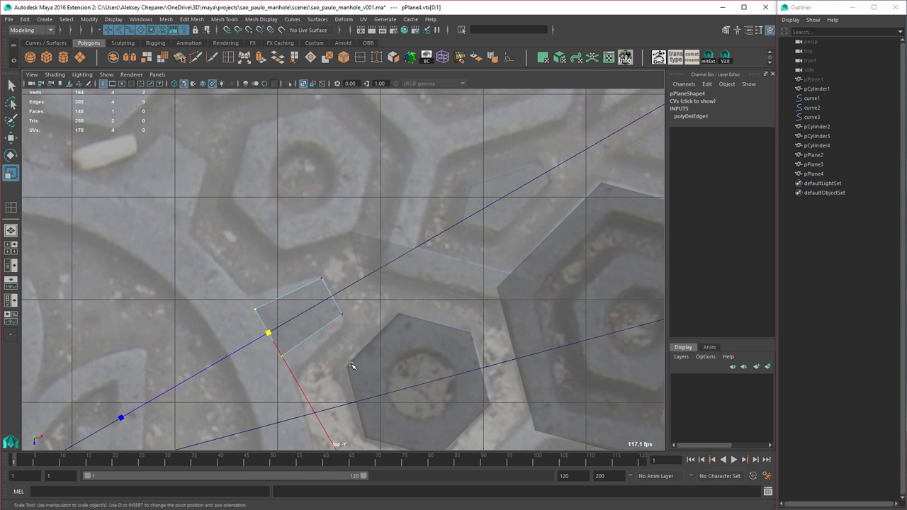
middle_drag(349, 365, 366, 370)
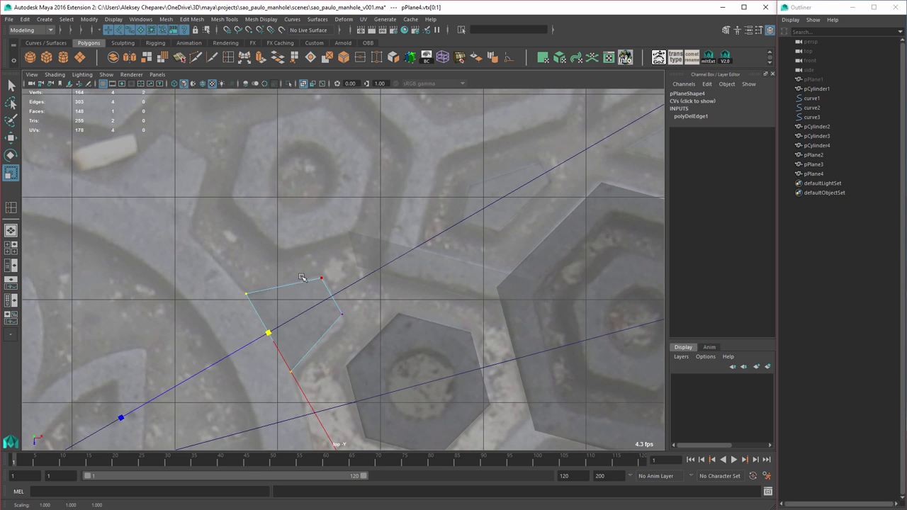
Step: Refine the copied block's outer vertices with small scale and move adjustments along the guide curve and return to object mode
drag(305, 273, 363, 340)
middle_drag(368, 345, 372, 346)
key(w)
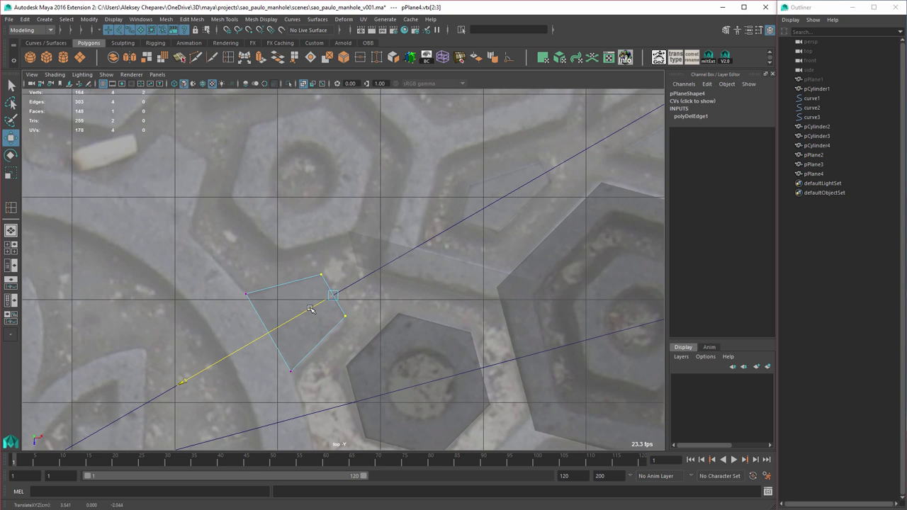
key(r)
drag(218, 269, 304, 384)
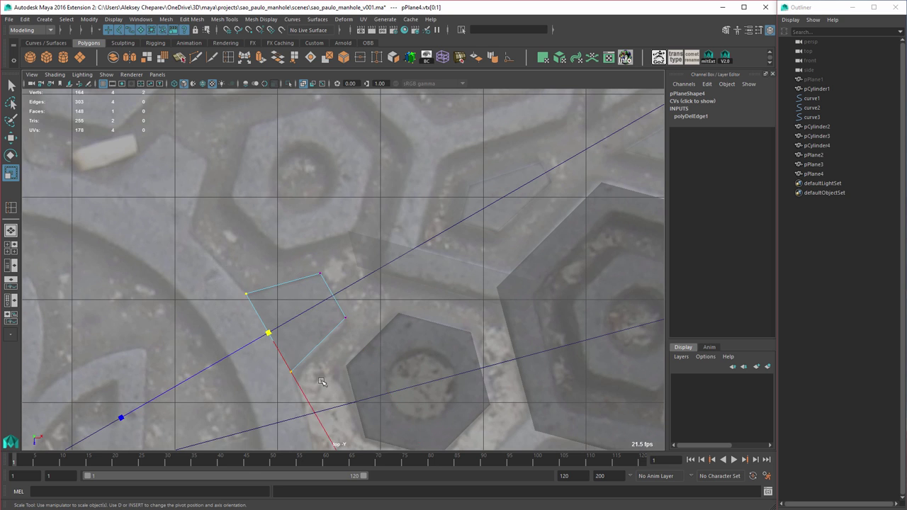
key(w)
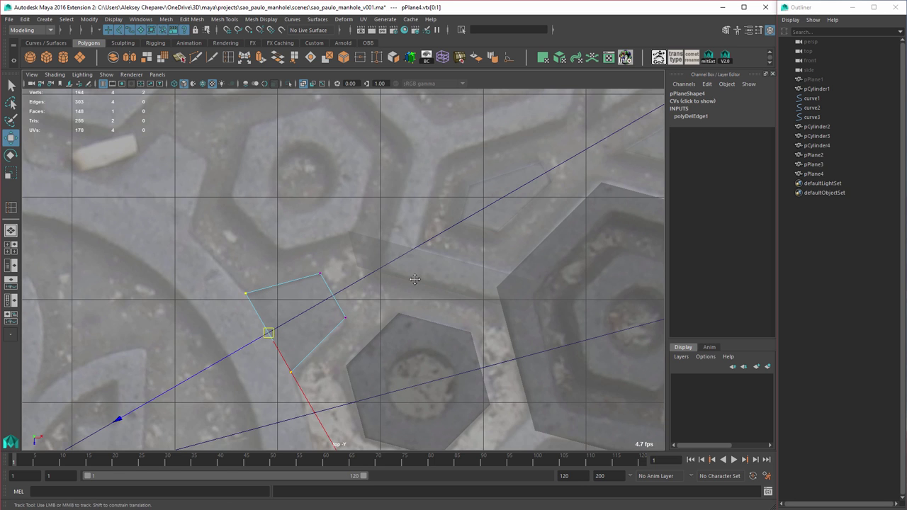
alt+middle_drag(455, 275, 404, 291)
click(289, 325)
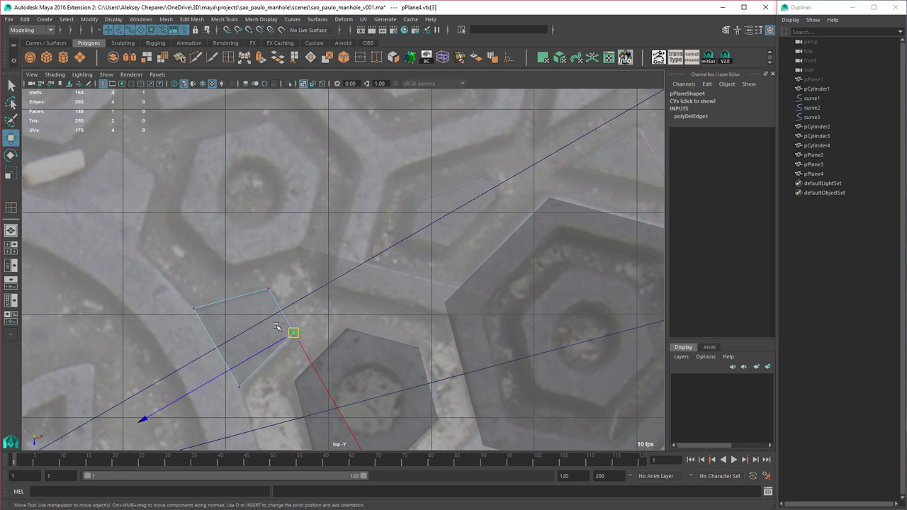
key(F8)
Step: Select the rib strip crossing the 30-degree guide curve, show it in wireframe and start Multi-Cut on it
alt+right_drag(498, 301, 479, 303)
click(398, 293)
alt+middle_drag(398, 292, 361, 279)
alt+right_drag(361, 279, 616, 362)
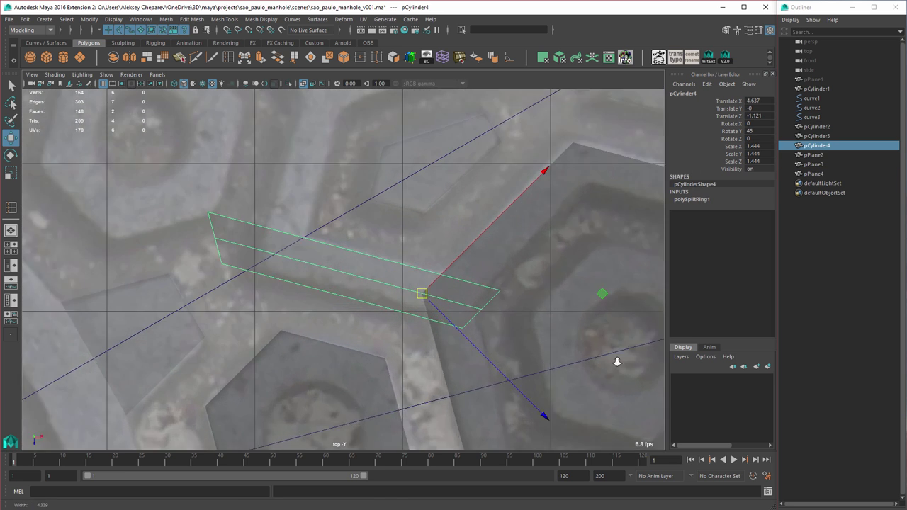
alt+middle_drag(453, 369, 531, 362)
alt+right_drag(531, 362, 652, 372)
key(4)
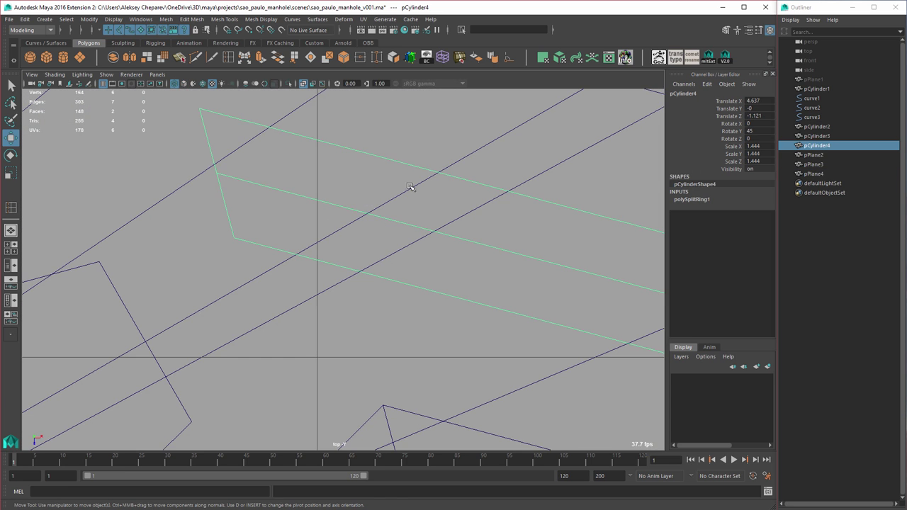
click(195, 60)
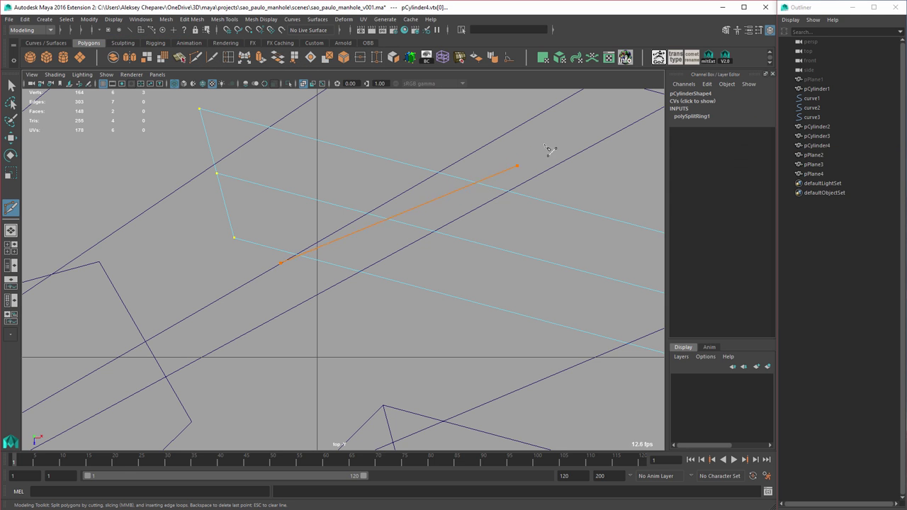
drag(544, 113, 391, 230)
key(ctrl+z)
key(ctrl+z)
Step: Slice the rib strip along the 30-degree guide curve and delete its faces beyond the curve
drag(536, 118, 537, 117)
key(w)
alt+right_drag(536, 130, 432, 244)
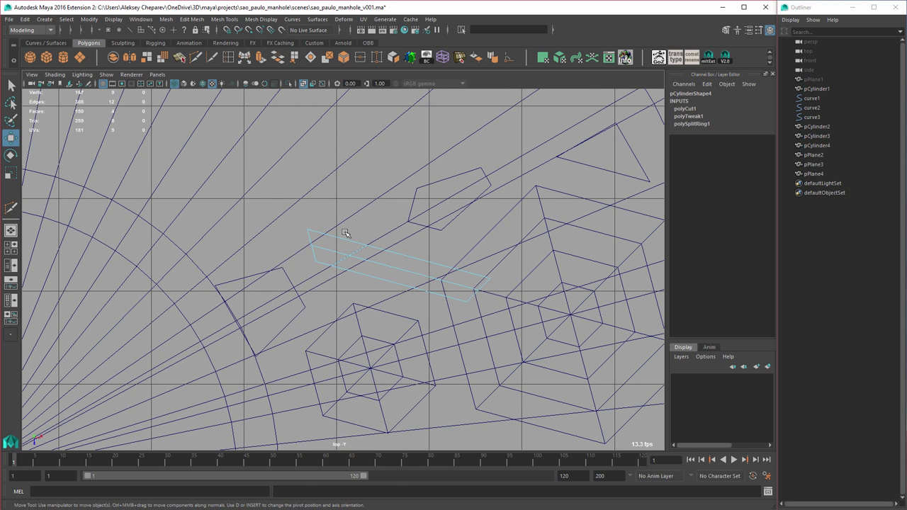
right_drag(345, 232, 345, 256)
drag(285, 203, 324, 266)
key(Delete)
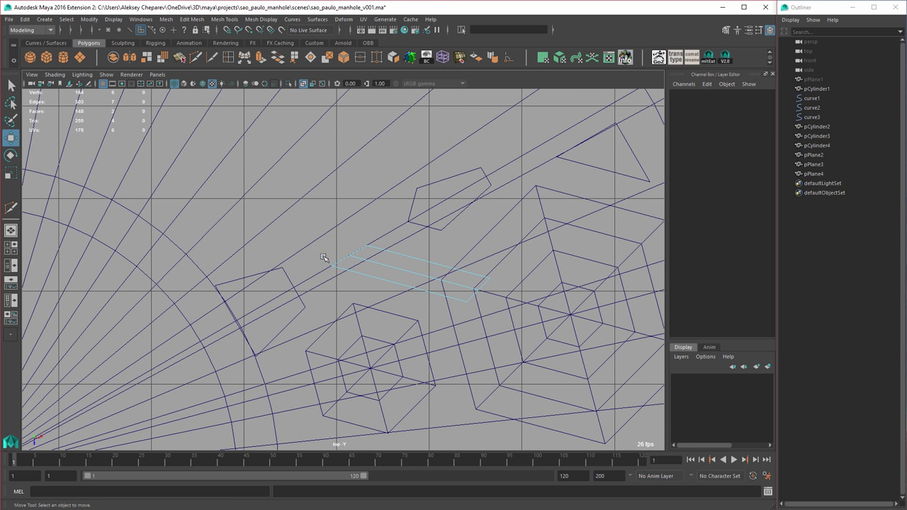
Step: Split the four-sided block lengthwise with one centred edge loop and delete the half beyond the 30-degree guide curve
click(286, 274)
alt+right_drag(318, 289, 363, 266)
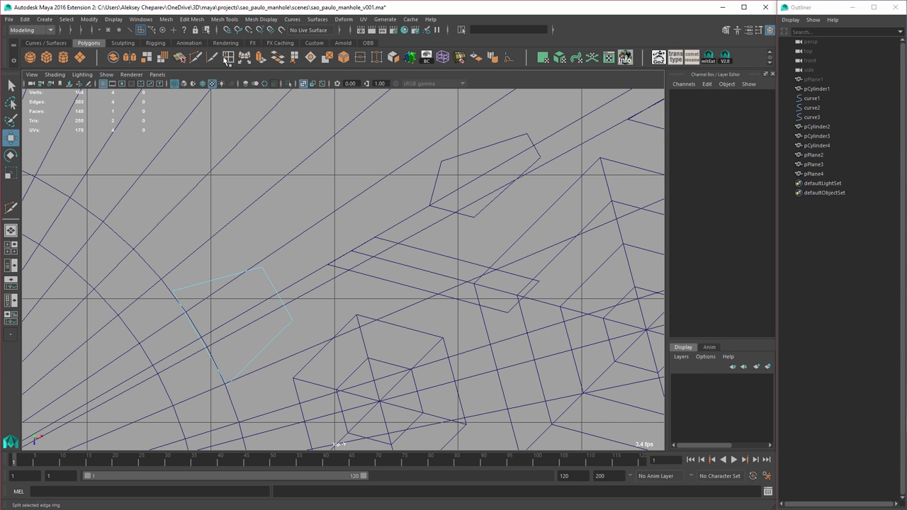
double_click(228, 59)
click(282, 298)
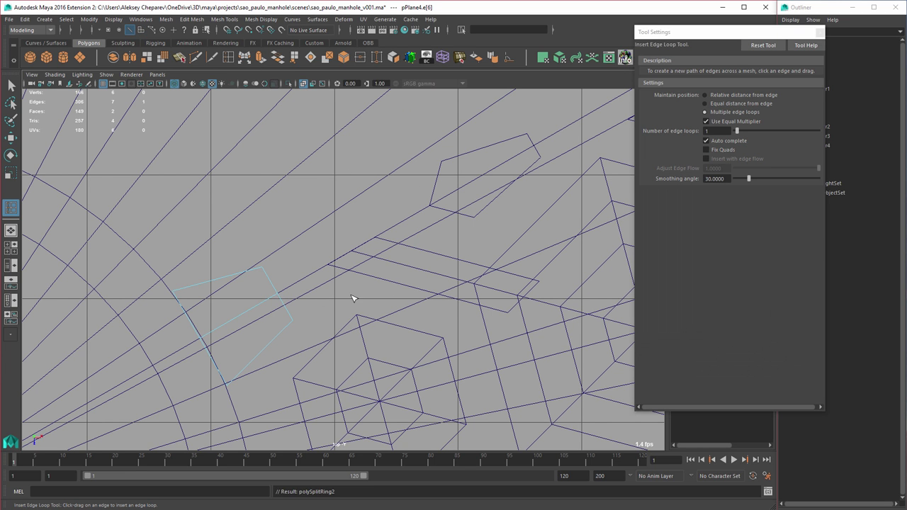
alt+right_drag(417, 286, 340, 283)
key(w)
right_drag(289, 272, 291, 290)
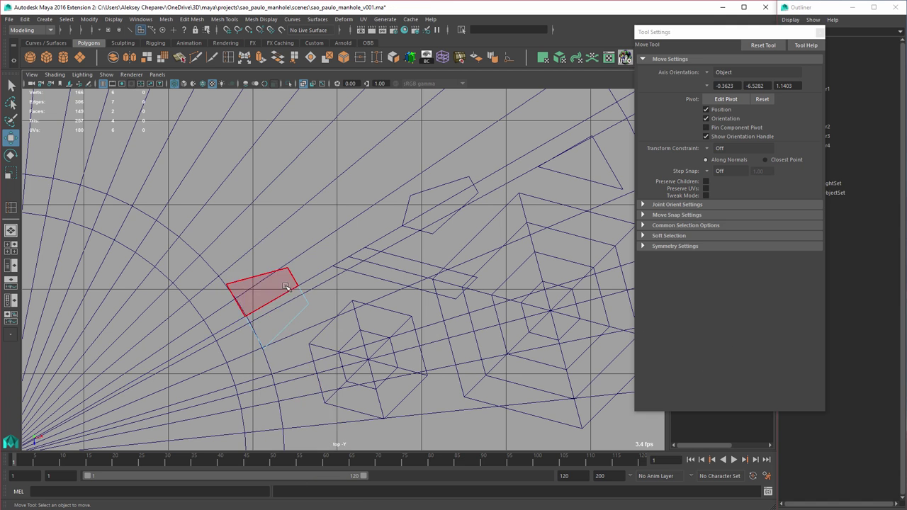
click(282, 288)
key(Delete)
Step: Return to shaded display and hide both the quarter disc and the viewport grid
alt+right_drag(505, 317, 472, 315)
key(5)
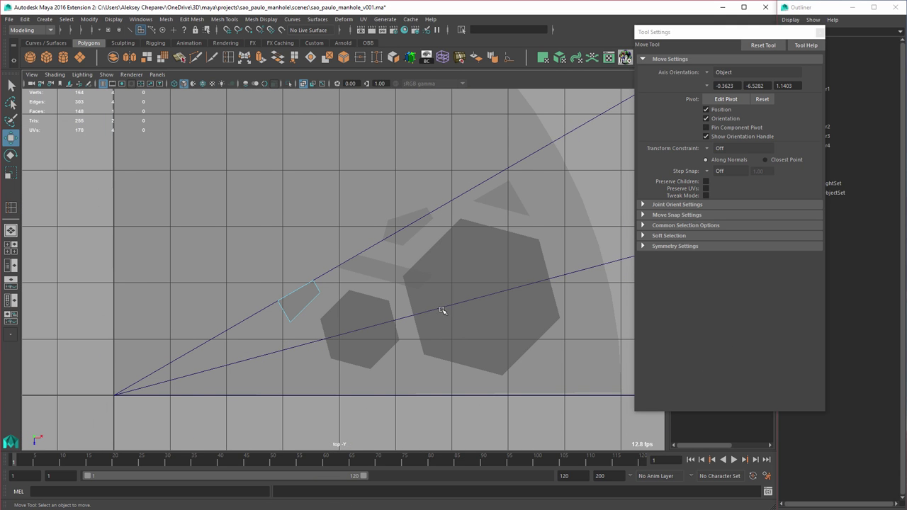
right_drag(565, 205, 594, 190)
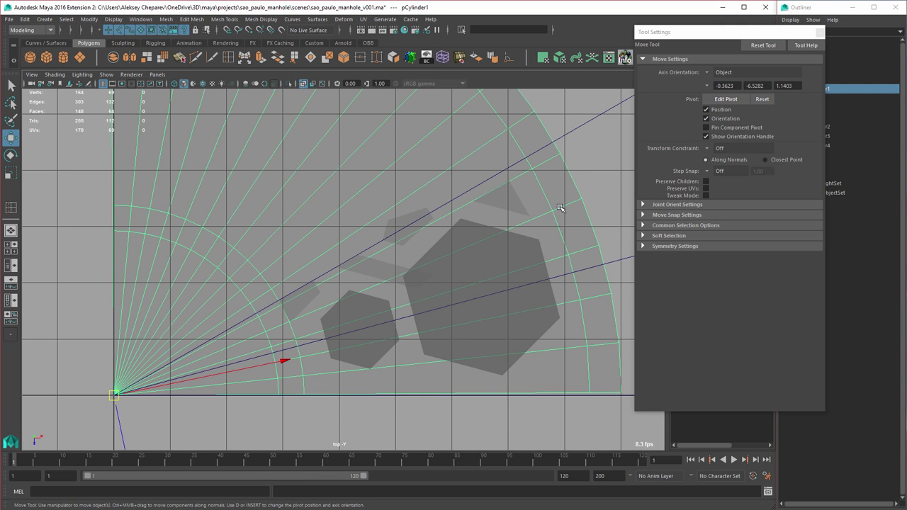
key(ctrl+h)
click(819, 32)
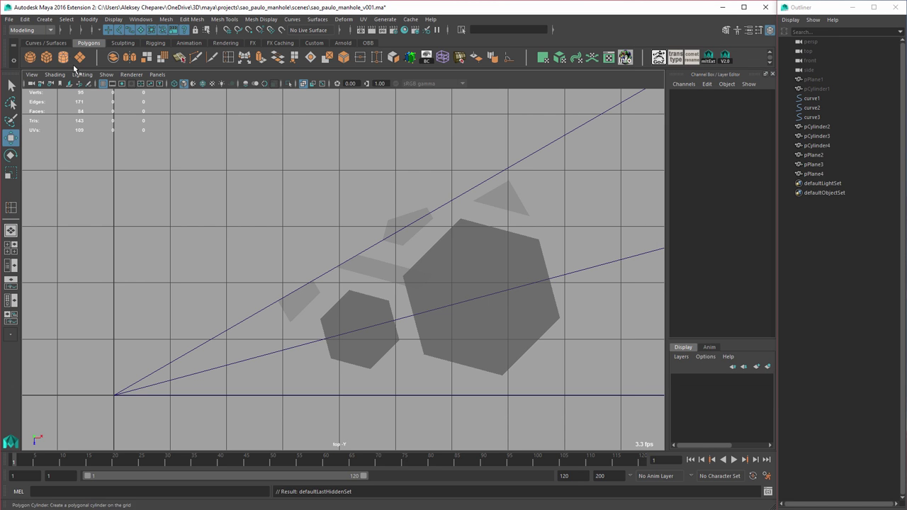
click(103, 84)
Step: Delete the large hexagon's side and bottom faces in the perspective view, keeping only its top cap
alt+right_drag(327, 208, 375, 223)
alt+middle_drag(482, 263, 401, 237)
click(421, 245)
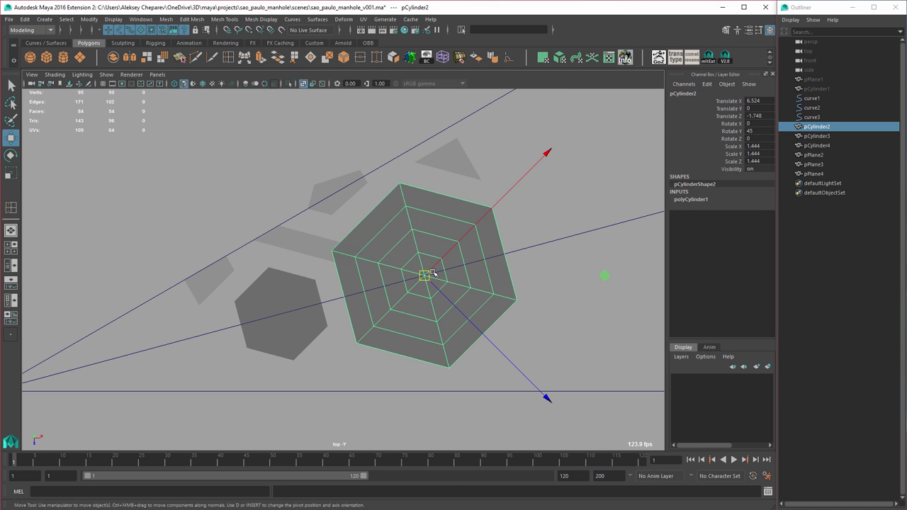
key(q)
right_drag(408, 228, 392, 234)
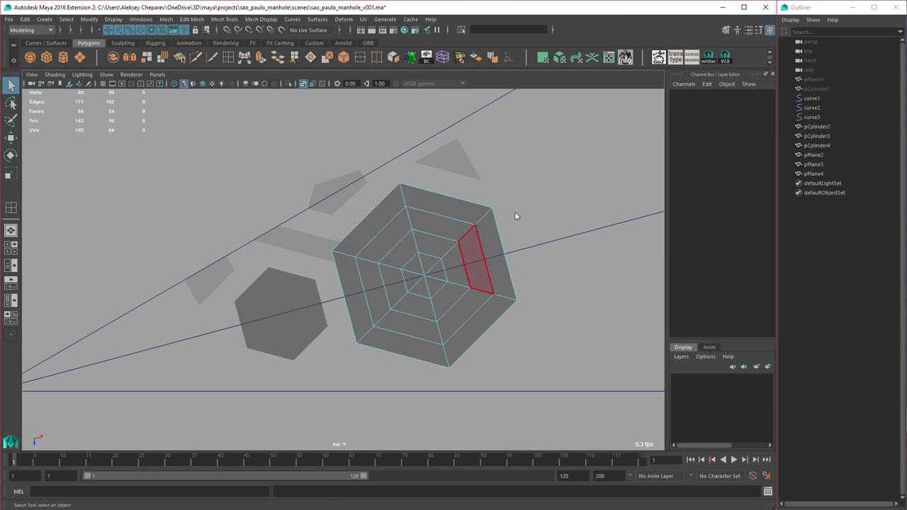
key(space)
key(space)
alt+drag(485, 275, 432, 259)
drag(329, 255, 515, 363)
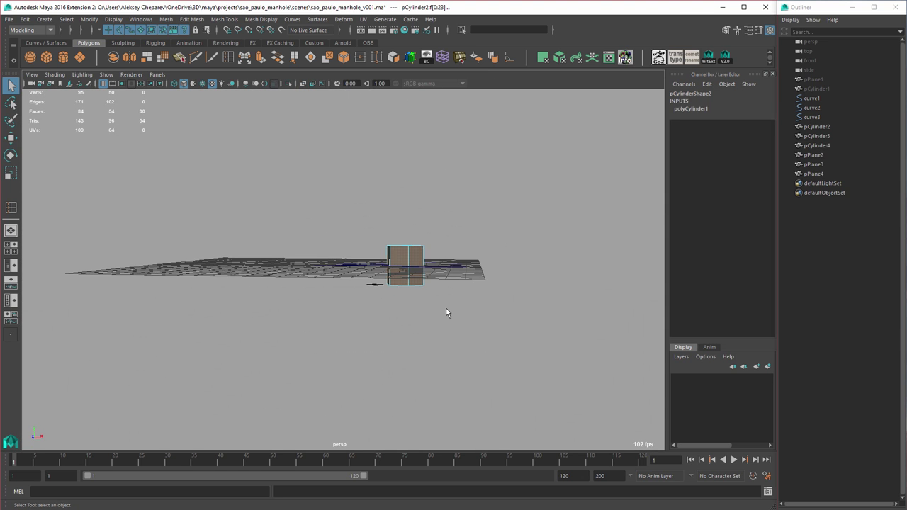
key(Delete)
Step: Delete the small hexagon's side and bottom faces, keeping only its top cap
alt+drag(325, 253, 347, 301)
alt+right_drag(347, 301, 513, 353)
click(420, 299)
right_drag(419, 298, 420, 326)
drag(384, 275, 474, 338)
key(Delete)
Step: Insert centred single edge loops on the two opposite sides of the large hexagon cap crossed by the middle guide curve
alt+drag(450, 205, 447, 249)
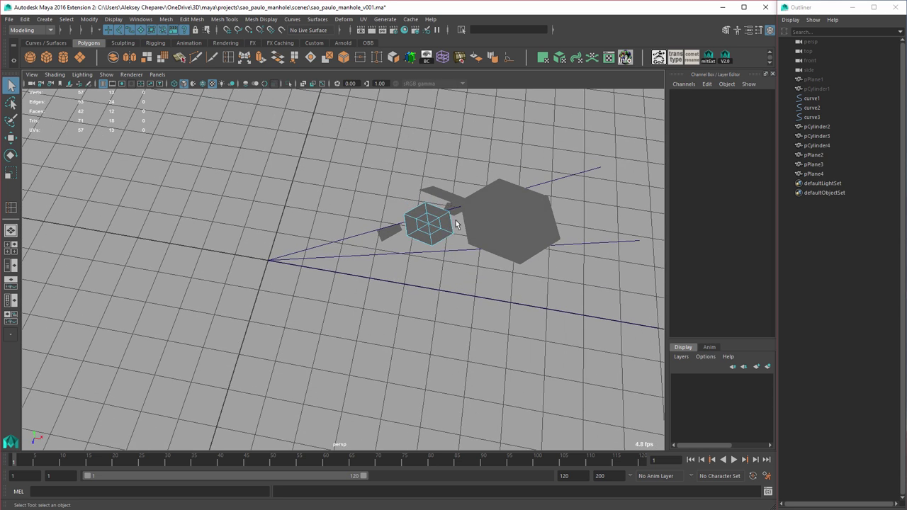
alt+middle_drag(435, 221, 356, 263)
alt+right_drag(355, 263, 476, 276)
click(476, 276)
alt+drag(476, 276, 461, 281)
alt+middle_drag(461, 282, 352, 206)
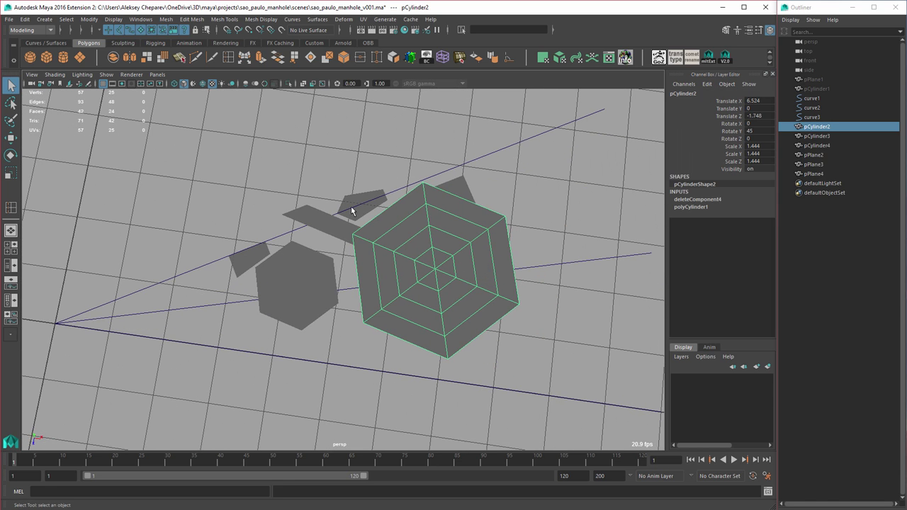
double_click(228, 57)
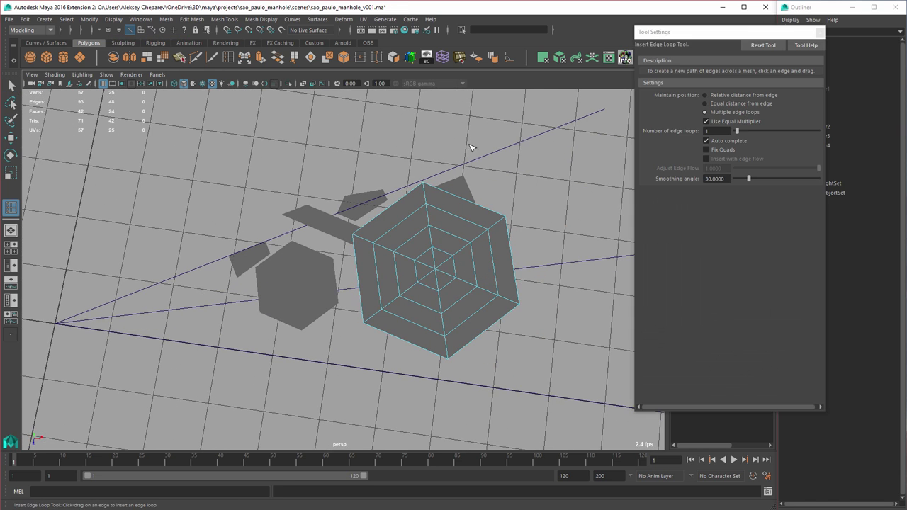
alt+drag(485, 265, 416, 286)
click(419, 281)
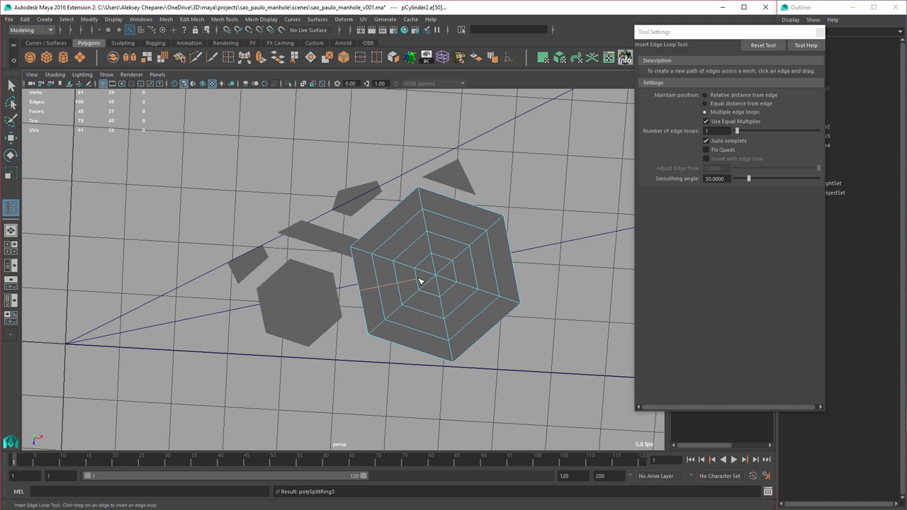
Step: Insert matching centred edge loops on the two opposite sides of the small hexagon cap
click(336, 298)
click(338, 296)
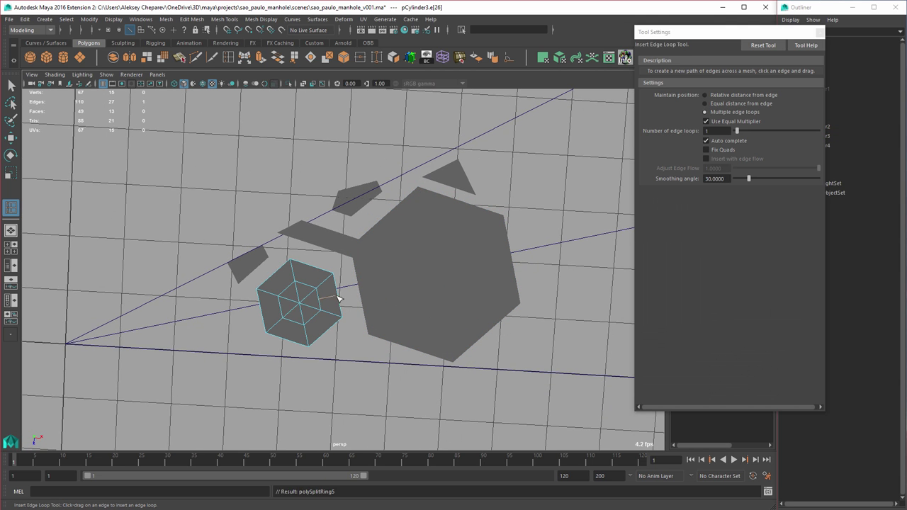
click(281, 310)
Step: Connect the small hexagon's two side loops with a Multi-Cut running through its centre vertex
click(195, 59)
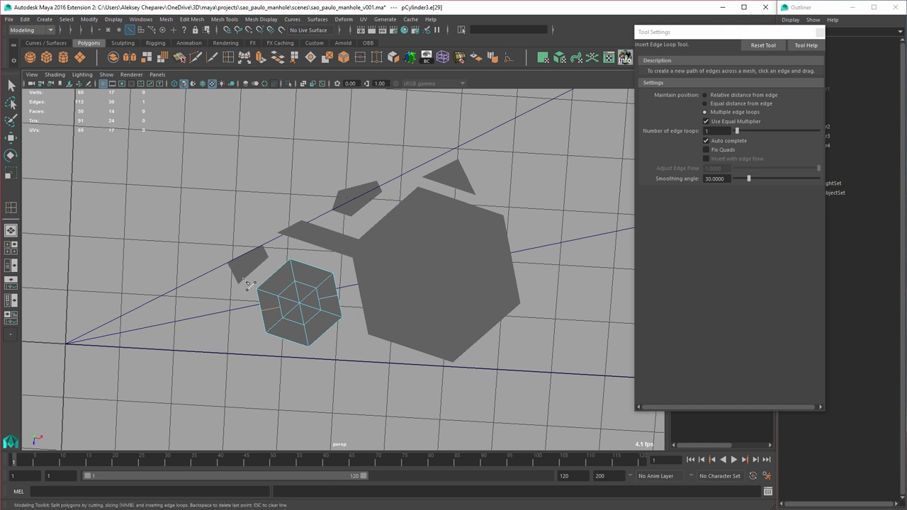
scroll(227, 331, up, 5)
click(207, 349)
click(248, 341)
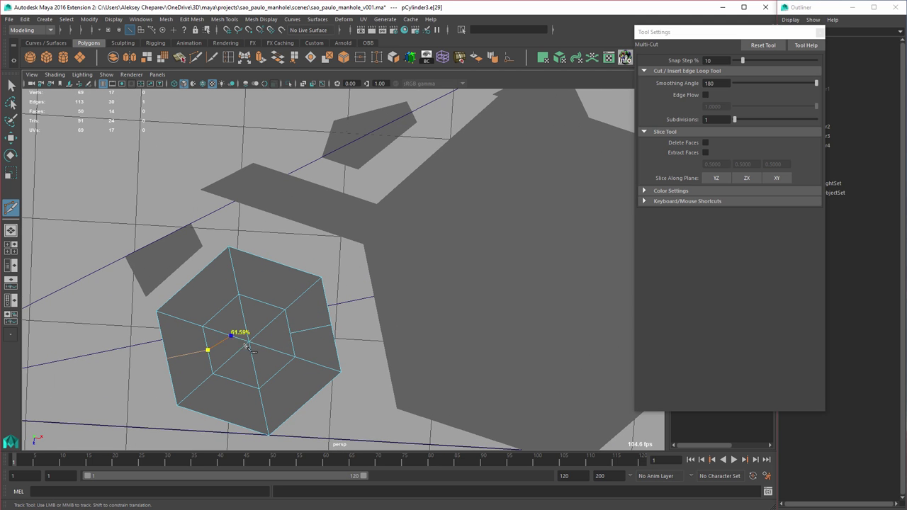
click(290, 333)
right_click(363, 347)
Step: Connect the large hexagon's two side loops with a Multi-Cut running through its centre vertex
alt+middle_drag(457, 316, 375, 309)
key(w)
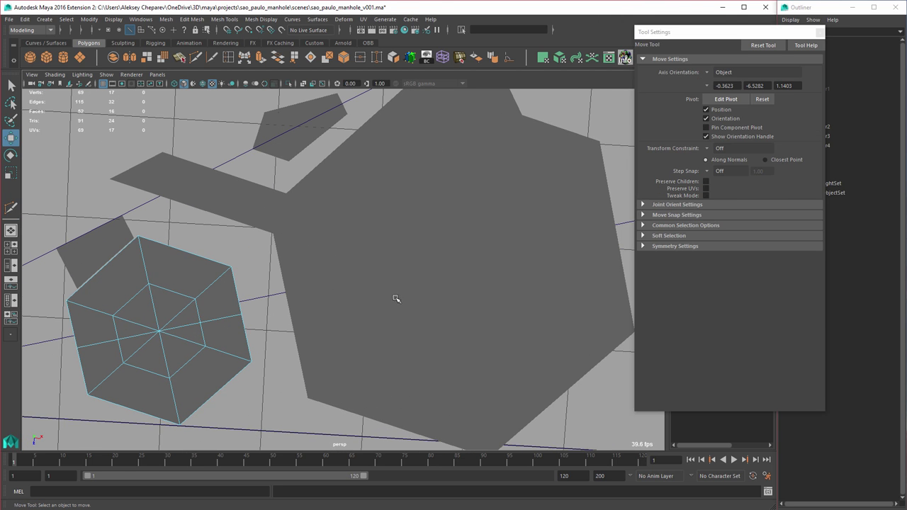
right_drag(428, 311, 417, 285)
key(y)
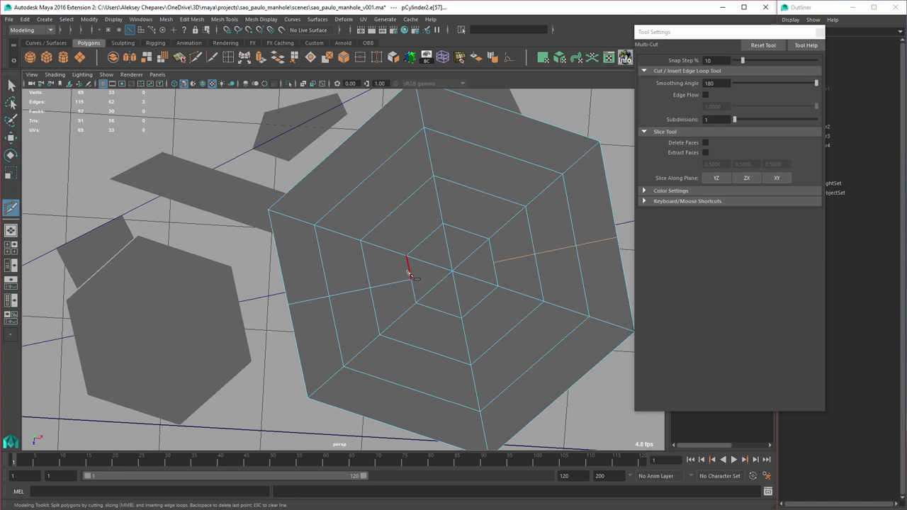
click(411, 280)
click(452, 271)
click(493, 262)
key(w)
Step: Delete the large hexagon's faces below the new centre cut, keeping the half facing the 30-degree guide curve
alt+right_drag(531, 318, 445, 317)
alt+drag(446, 318, 437, 318)
right_drag(448, 277, 448, 299)
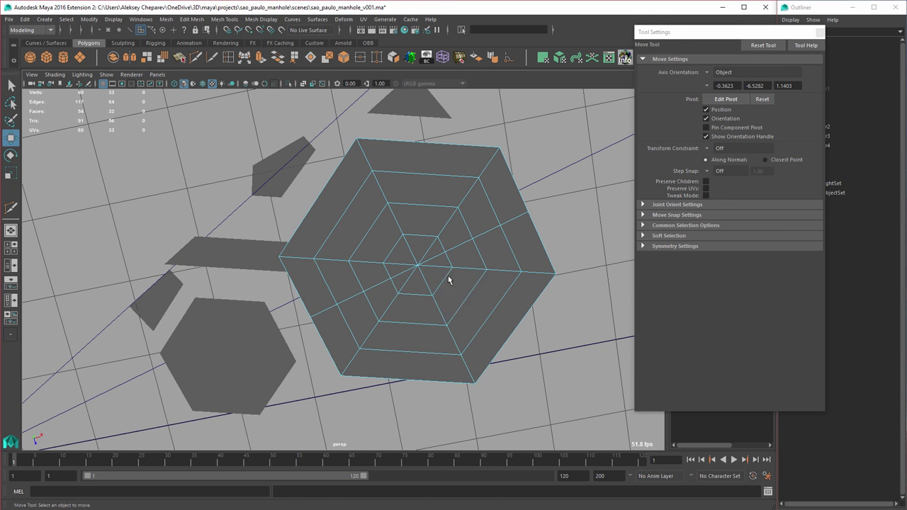
key(q)
drag(448, 260, 653, 413)
ctrl+shift+drag(334, 336, 420, 314)
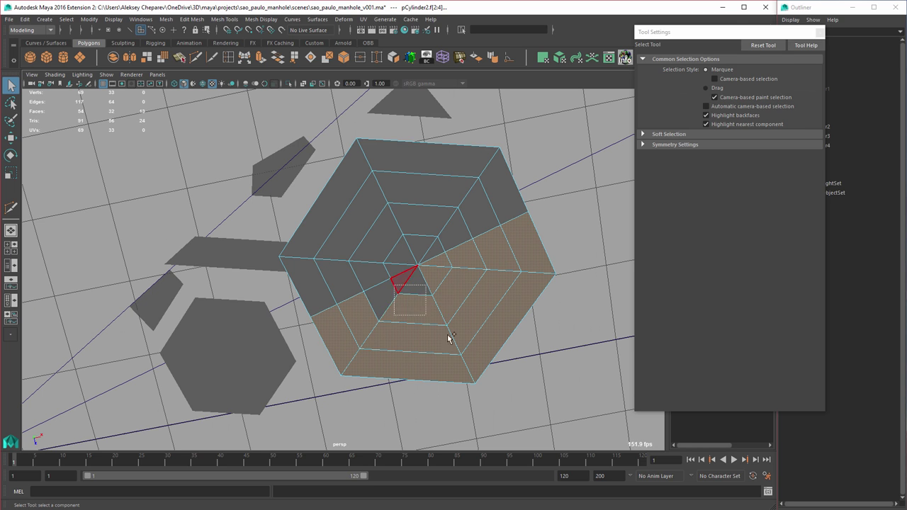
key(Delete)
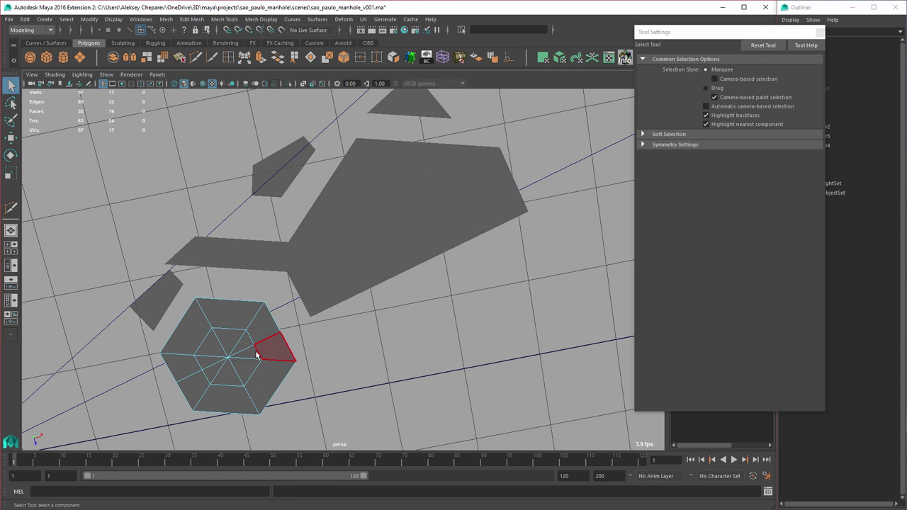
Step: Delete the small hexagon's faces below its centre cut, keeping the half facing the 30-degree guide curve
drag(256, 354, 316, 406)
key(Delete)
drag(202, 380, 245, 400)
key(Delete)
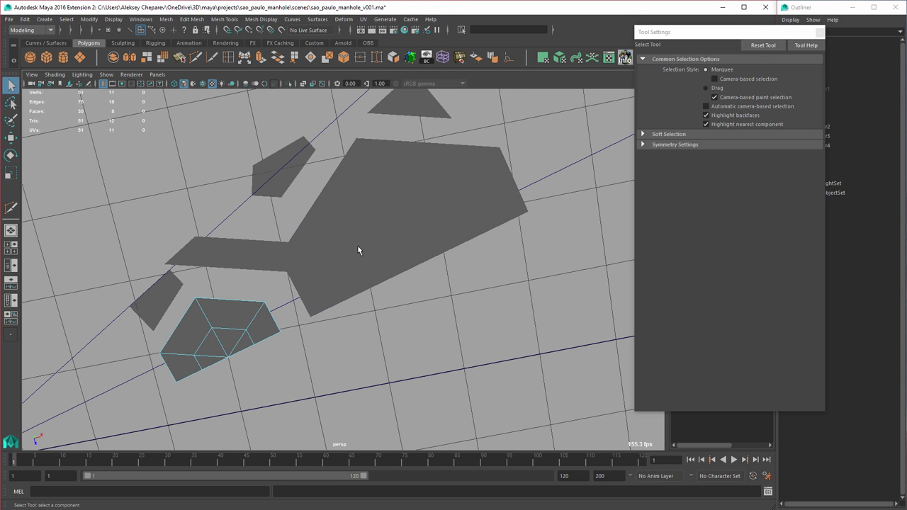
Step: Select both half hexagons, the rib strip and the three blocks, and select all their vertices for moving
alt+middle_drag(347, 298, 367, 339)
click(358, 327)
alt+drag(461, 315, 306, 271)
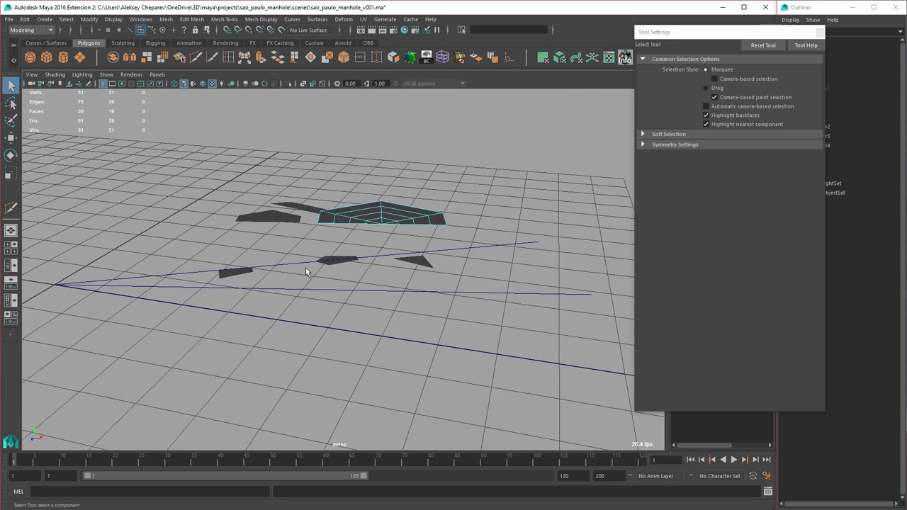
click(241, 275)
shift+click(349, 264)
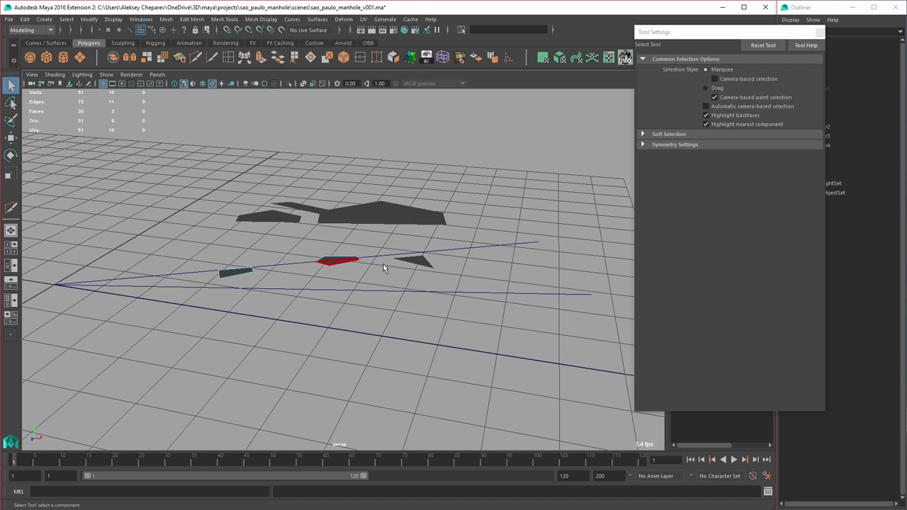
shift+click(419, 262)
shift+click(379, 215)
shift+click(303, 207)
shift+click(277, 214)
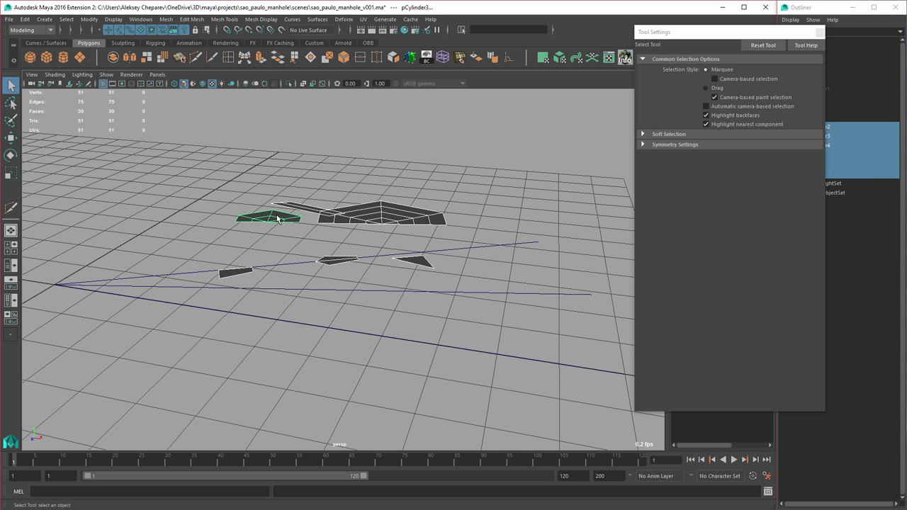
key(F9)
drag(138, 159, 483, 344)
key(w)
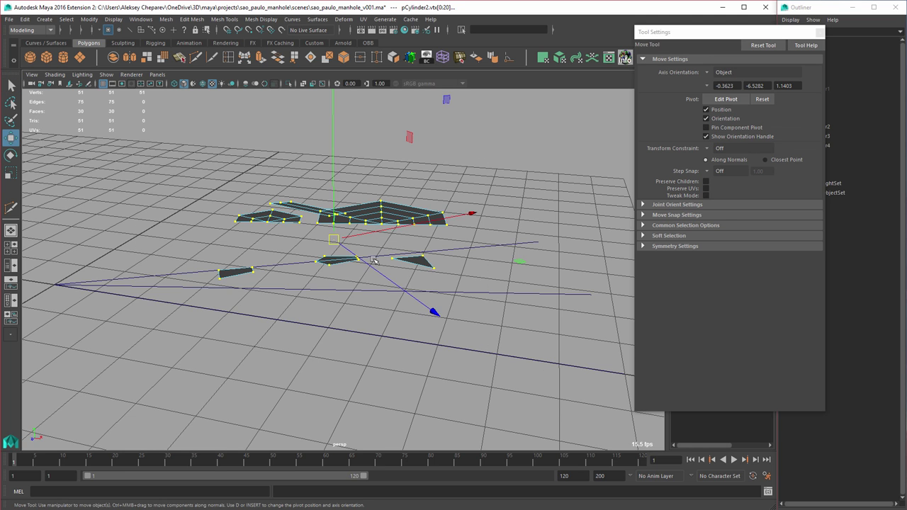
Step: Set the Move tool's axis orientation to World
alt+drag(371, 290, 377, 269)
key(w)
mouse_move(460, 223)
mouse_down()
mouse_move(466, 227)
mouse_move(460, 223)
mouse_up()
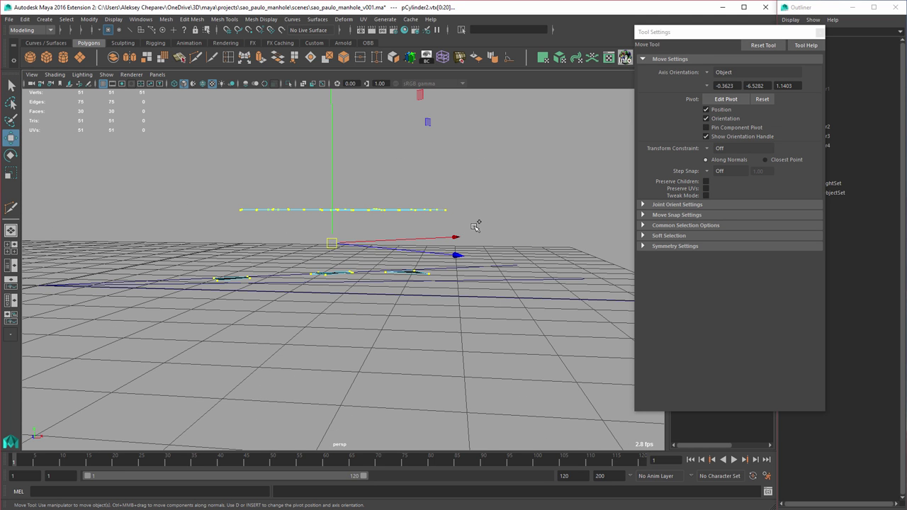
key(w)
click(482, 210)
drag(482, 209, 434, 211)
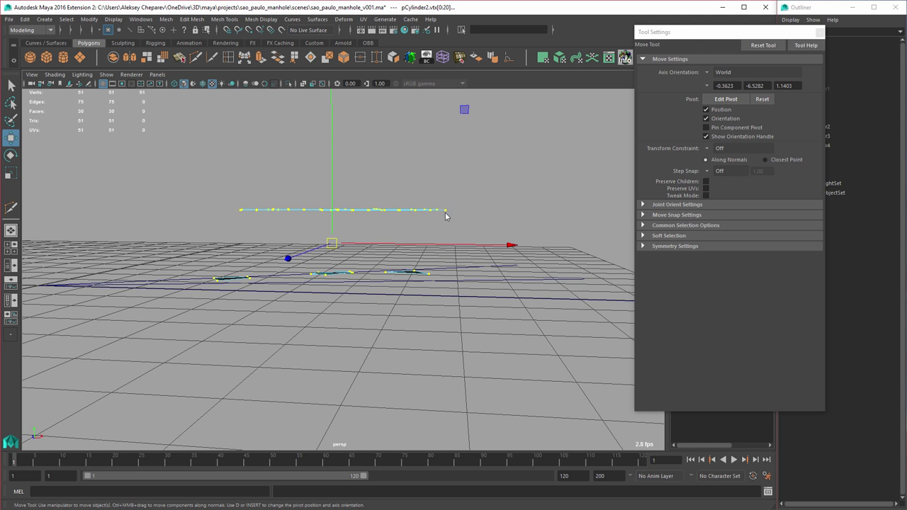
drag(479, 187, 502, 204)
click(334, 177)
Step: Snap all the selected vertices vertically onto the grid plane, and return to object selection
alt+drag(377, 202, 340, 160)
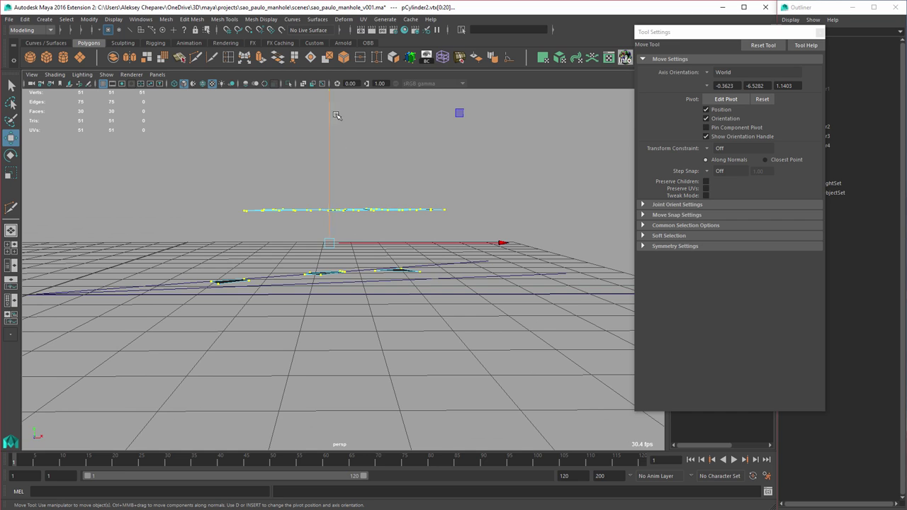
alt+drag(336, 115, 407, 281)
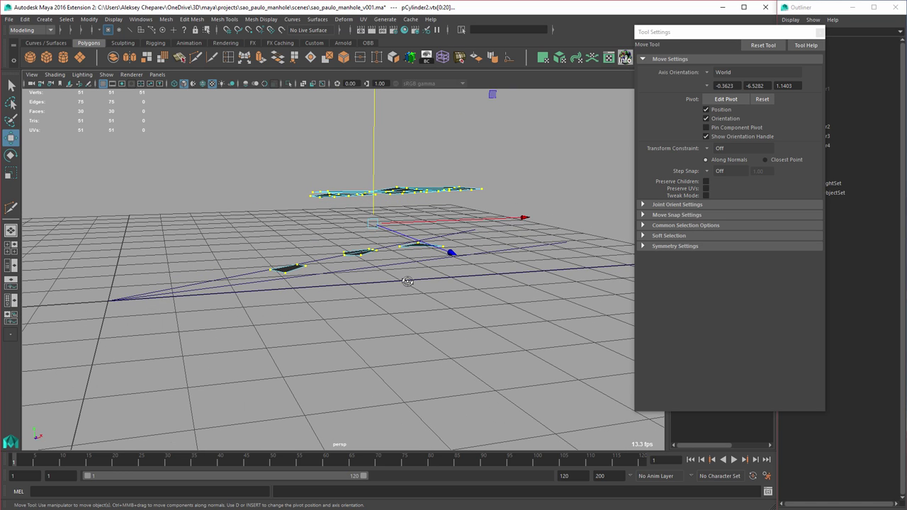
key(x)
middle_drag(437, 282, 375, 279)
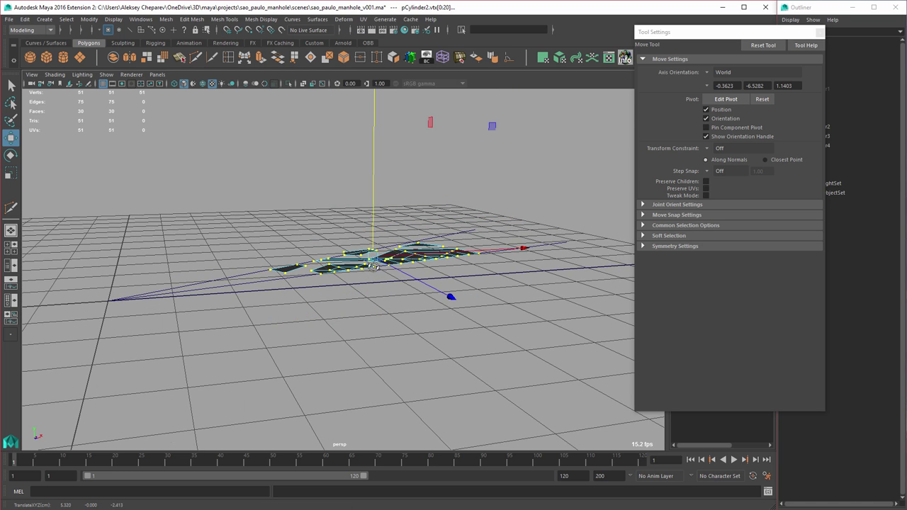
alt+drag(374, 265, 402, 309)
key(F8)
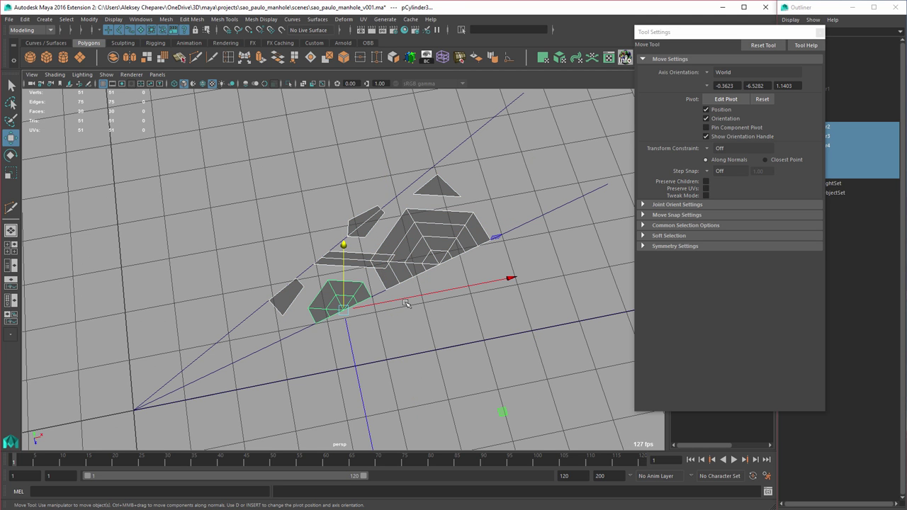
Step: In the top view, delete the middle block's face that lies beyond the 30-degree guide curve
alt+drag(273, 267, 294, 249)
key(space)
key(space)
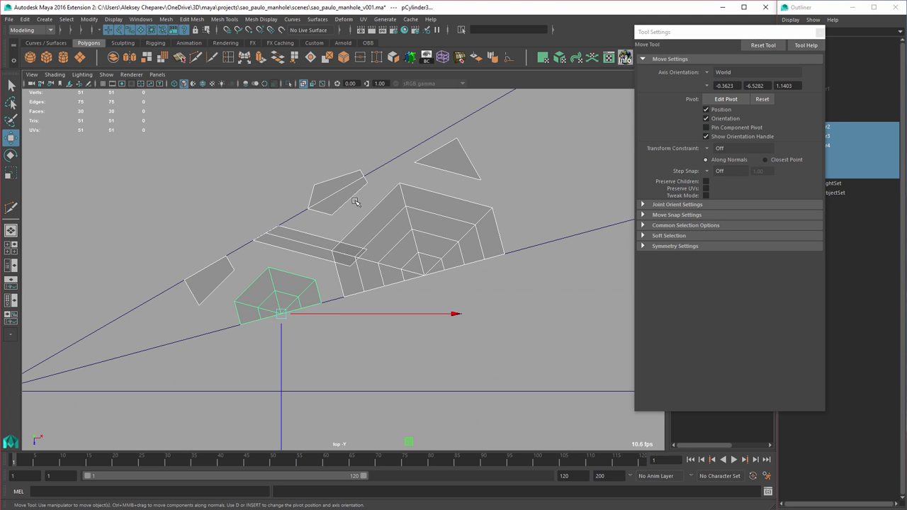
right_drag(332, 186, 330, 209)
click(328, 192)
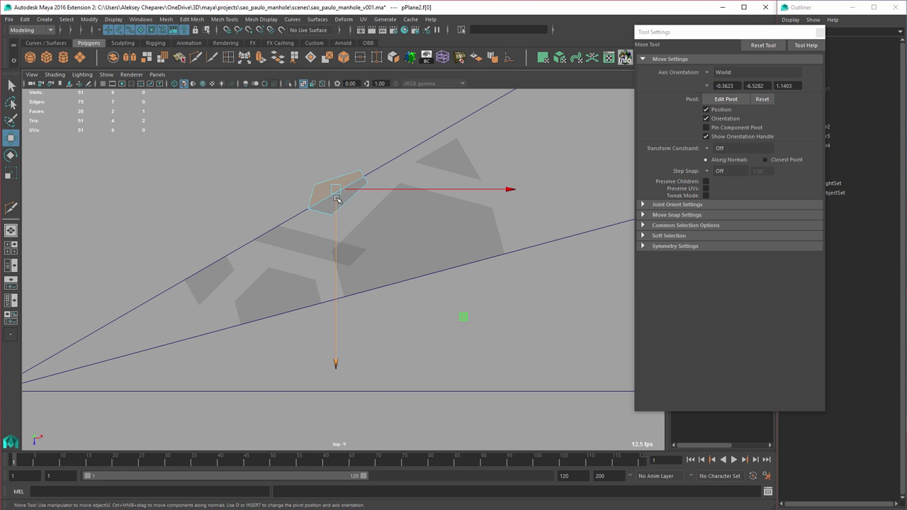
key(Delete)
Step: Examine where the rib strip overlaps the corner of the large half hexagon in the top view
alt+right_drag(330, 245, 505, 245)
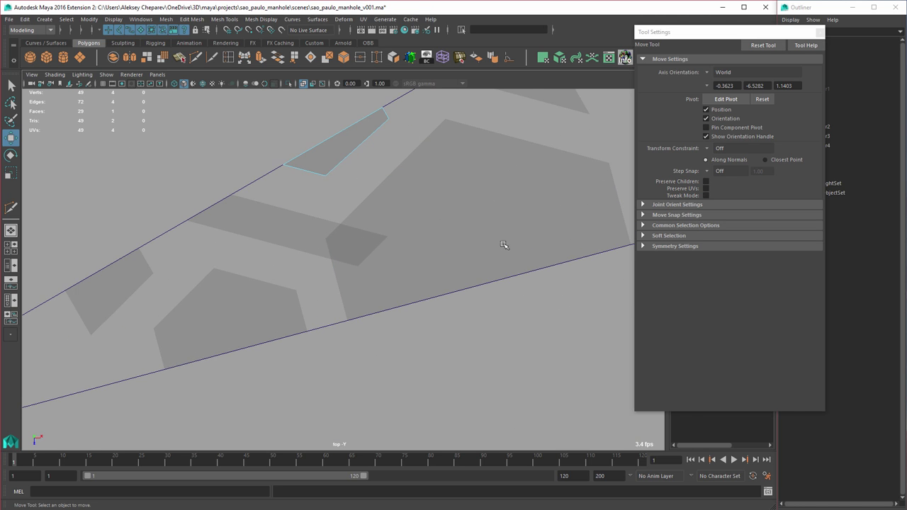
alt+middle_drag(395, 174, 409, 235)
click(335, 278)
alt+right_drag(302, 278, 415, 301)
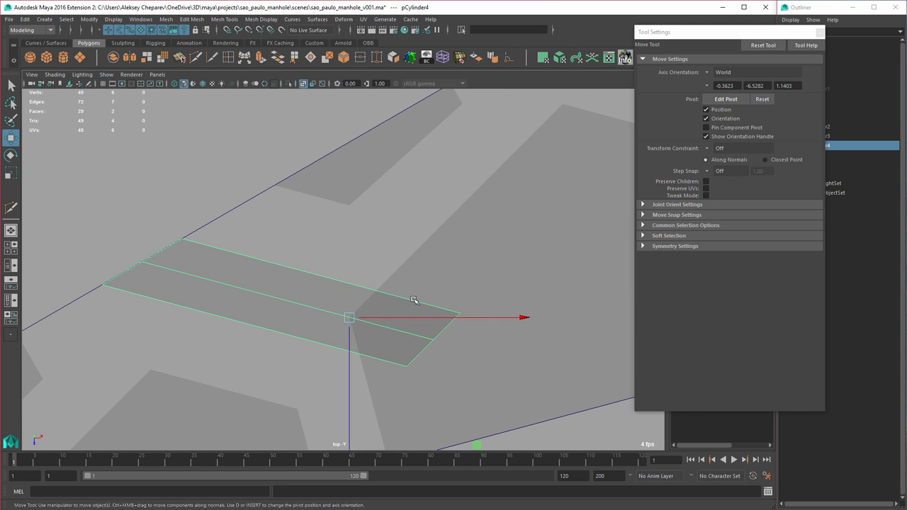
key(q)
click(404, 291)
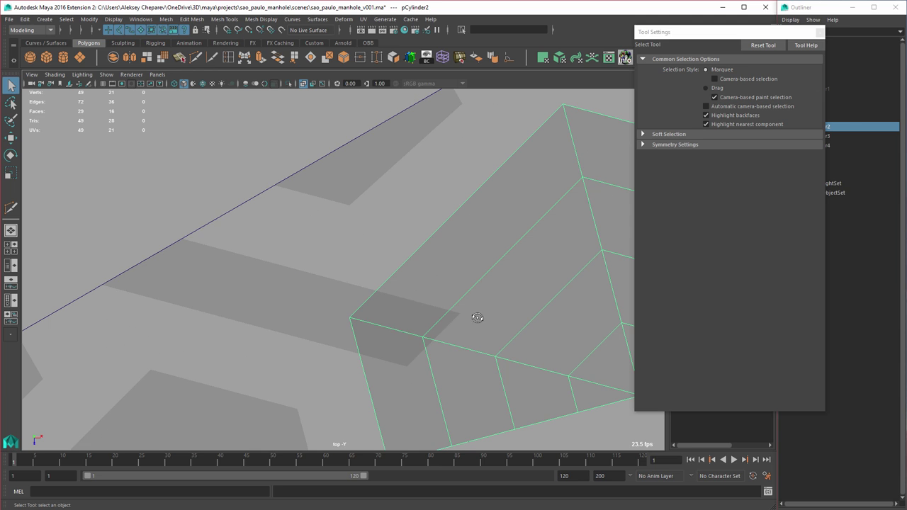
scroll(438, 306, down, 3)
click(358, 280)
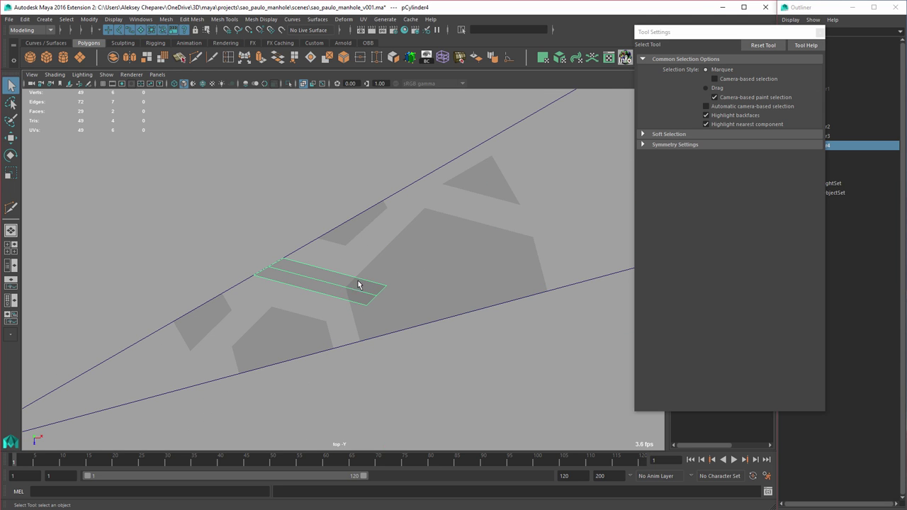
scroll(309, 277, up, 4)
click(418, 283)
scroll(352, 285, up, 3)
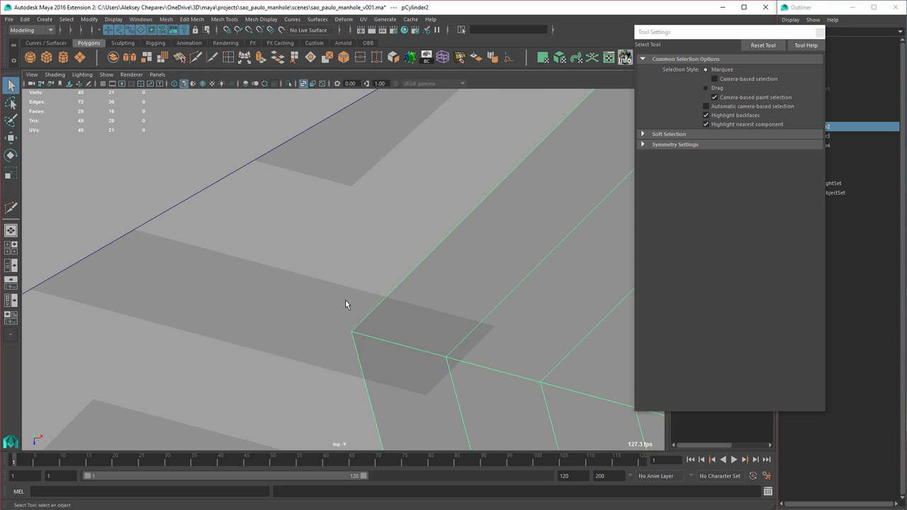
Step: In wireframe, Multi-Cut the rib strip across its three lengthwise edges, following the large hexagon's outline around its corner
click(345, 300)
click(197, 58)
scroll(312, 289, up, 3)
key(4)
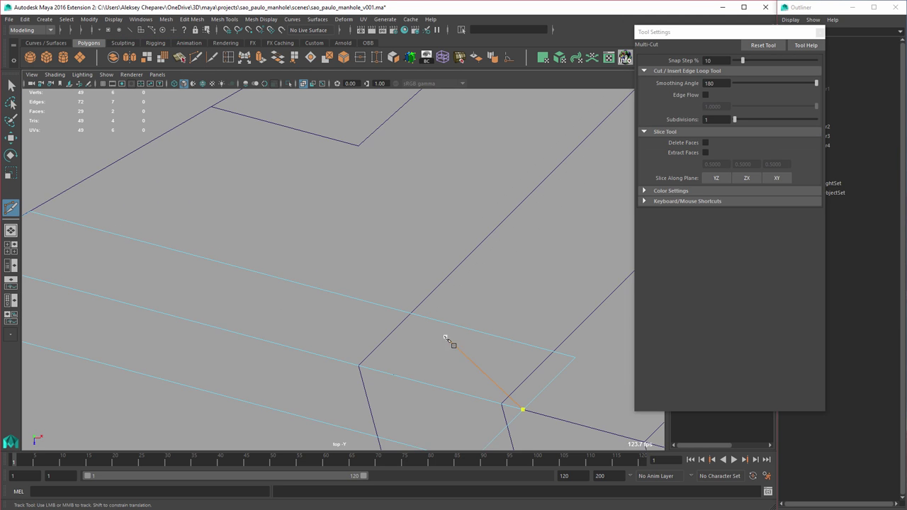
alt+middle_drag(395, 309, 393, 251)
scroll(425, 250, up, 2)
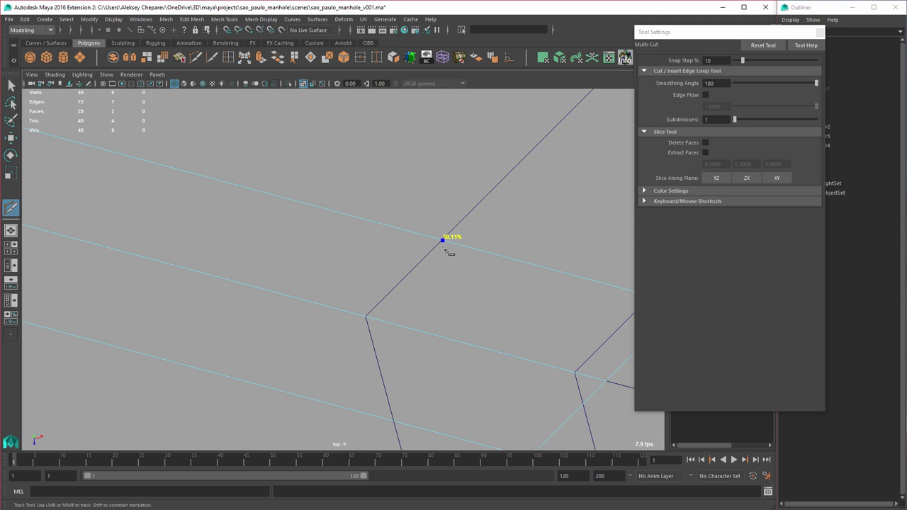
click(442, 247)
click(367, 319)
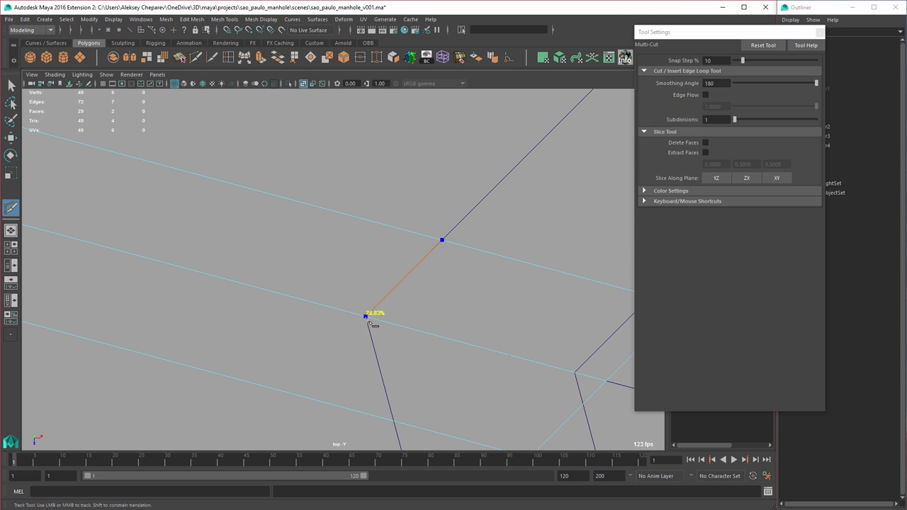
alt+middle_drag(408, 391, 377, 291)
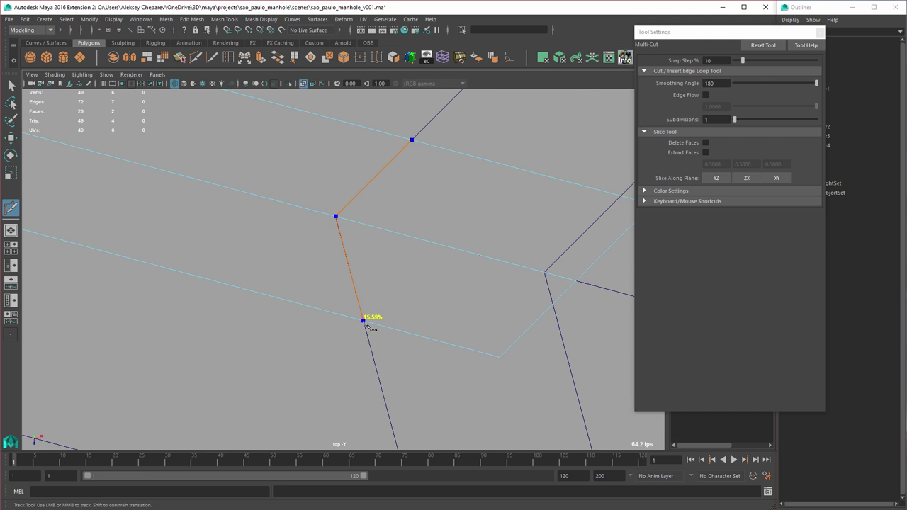
click(363, 322)
key(w)
alt+right_drag(441, 334, 316, 294)
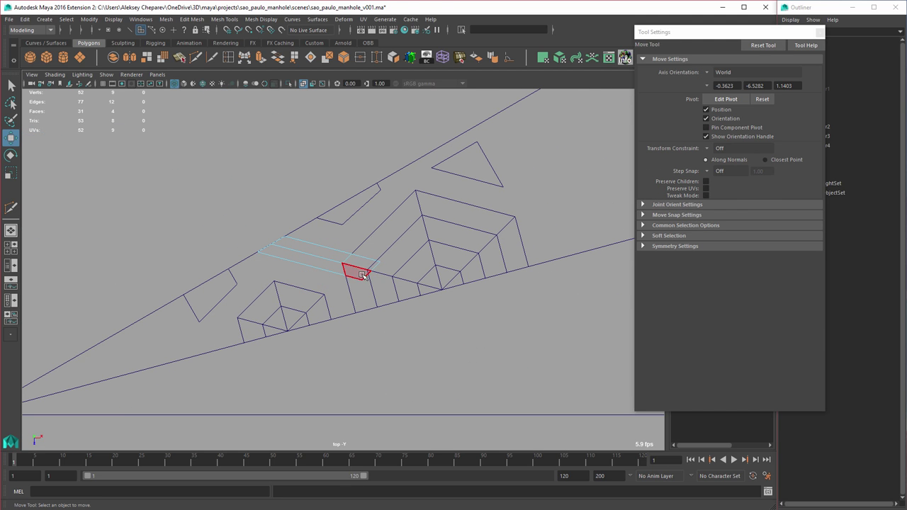
Step: Delete the rib strip's end faces that overlap the corner of the large half hexagon
drag(363, 259, 384, 289)
key(Delete)
Step: Multi-Cut the large half hexagon's outer ring from the rib strip's upper edge endpoint through the ring's inner corner to the strip's lower edge endpoint
alt+right_drag(308, 247, 385, 262)
alt+middle_drag(385, 262, 393, 274)
alt+right_drag(394, 274, 448, 277)
mouse_move(449, 277)
alt+middle_down()
mouse_move(420, 283)
mouse_move(420, 302)
alt+middle_up()
double_click(397, 304)
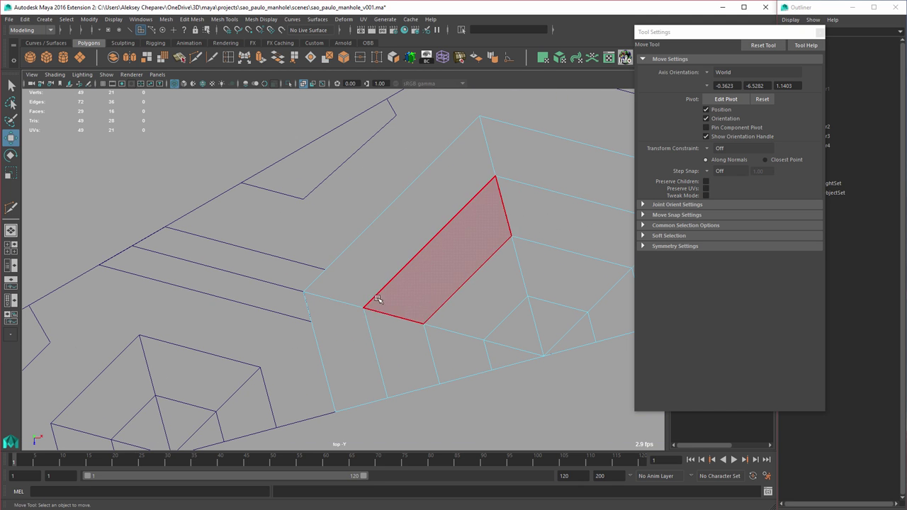
click(196, 58)
alt+right_drag(276, 303, 438, 354)
alt+middle_drag(437, 354, 436, 355)
drag(310, 277, 322, 274)
click(320, 273)
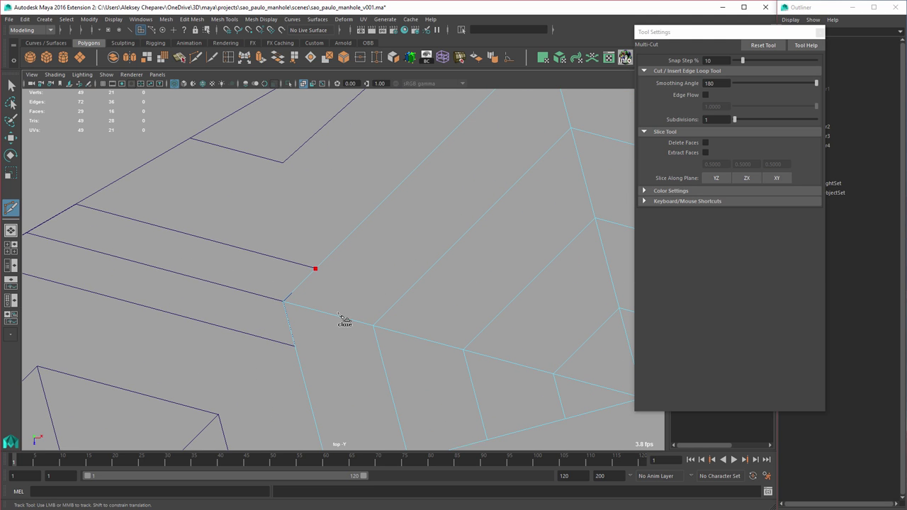
click(372, 325)
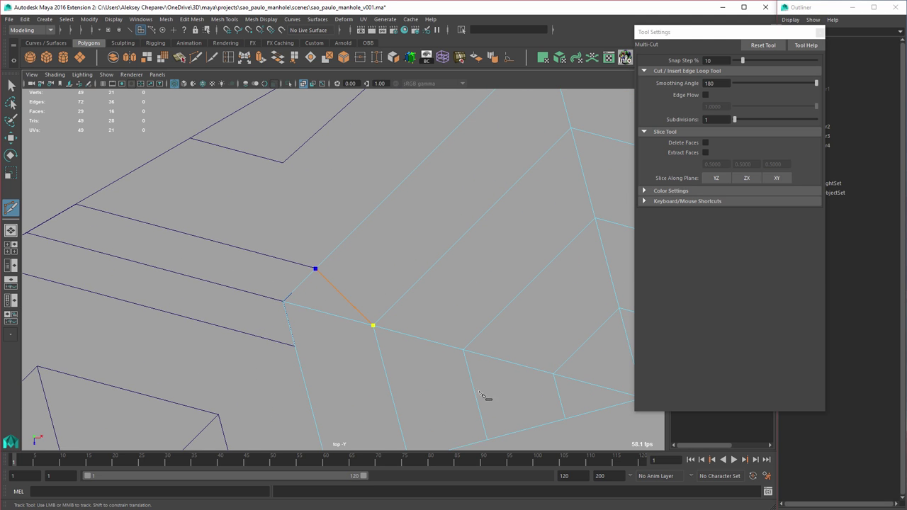
click(305, 345)
key(w)
Step: Examine in the top view how the new corner cuts connect the rib strip and the large half hexagon
alt+right_drag(524, 326, 401, 316)
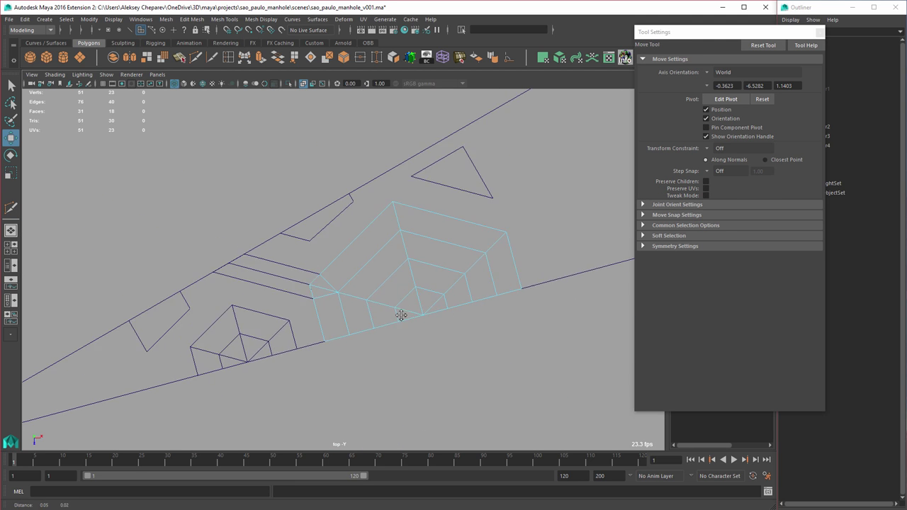
alt+middle_drag(401, 315, 358, 340)
alt+right_drag(358, 340, 381, 301)
mouse_move(351, 289)
alt+middle_down()
mouse_move(369, 291)
mouse_move(357, 291)
alt+middle_up()
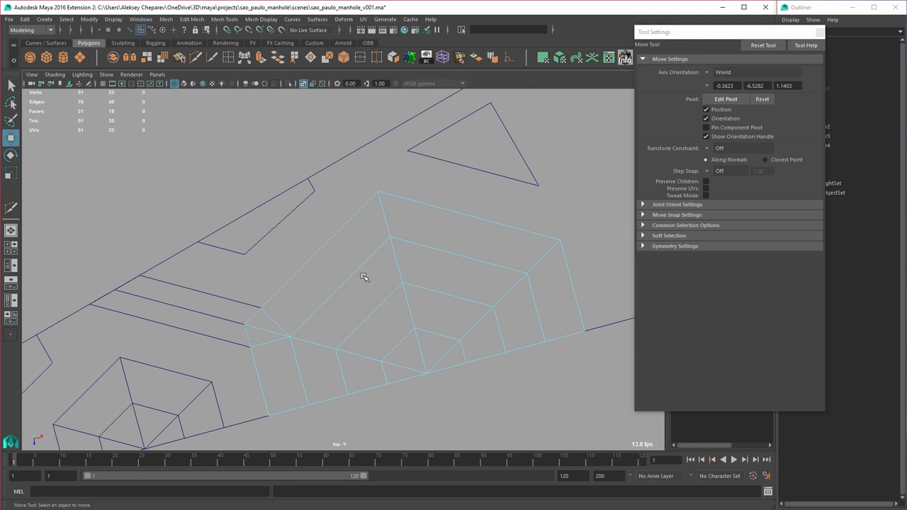
alt+right_drag(361, 264, 397, 281)
alt+middle_drag(397, 282, 392, 289)
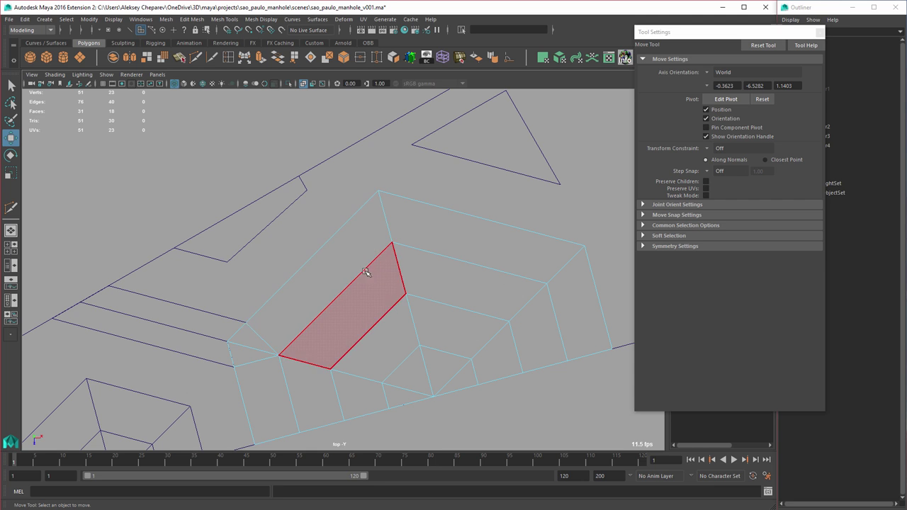
alt+middle_drag(330, 297, 421, 249)
alt+right_drag(421, 249, 414, 294)
Step: Combine the hexagons, rib strip, blocks and triangle into one mesh and merge its vertices with a 0.01 distance threshold
right_drag(300, 294, 347, 278)
alt+right_drag(489, 282, 259, 298)
key(q)
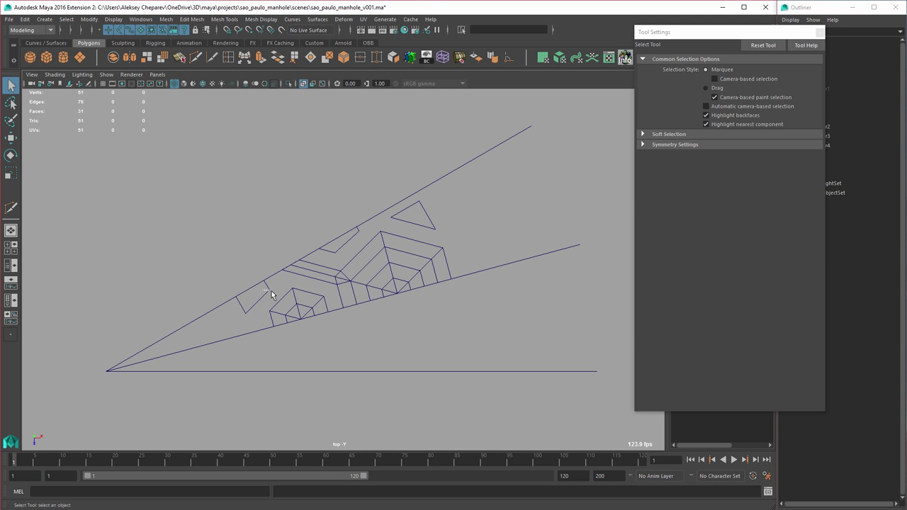
shift+drag(271, 291, 272, 293)
shift+drag(301, 285, 351, 245)
shift+drag(416, 212, 425, 222)
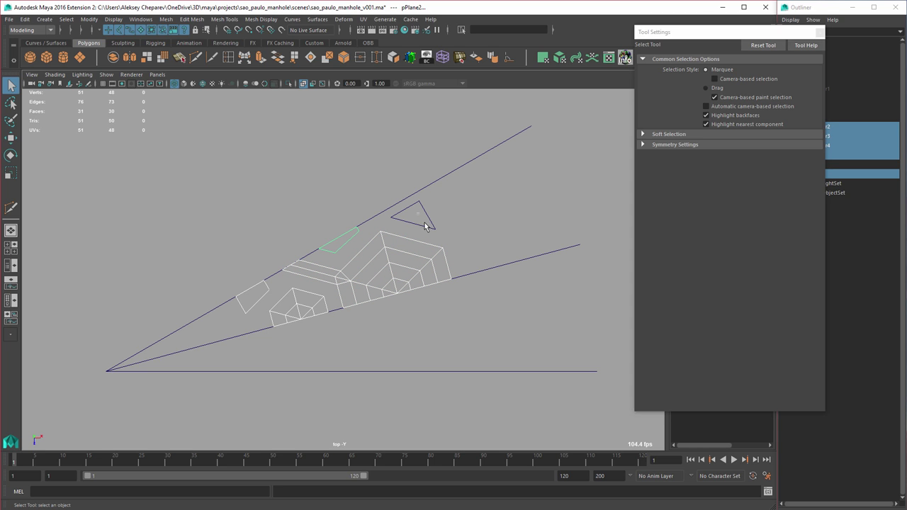
shift+click(413, 223)
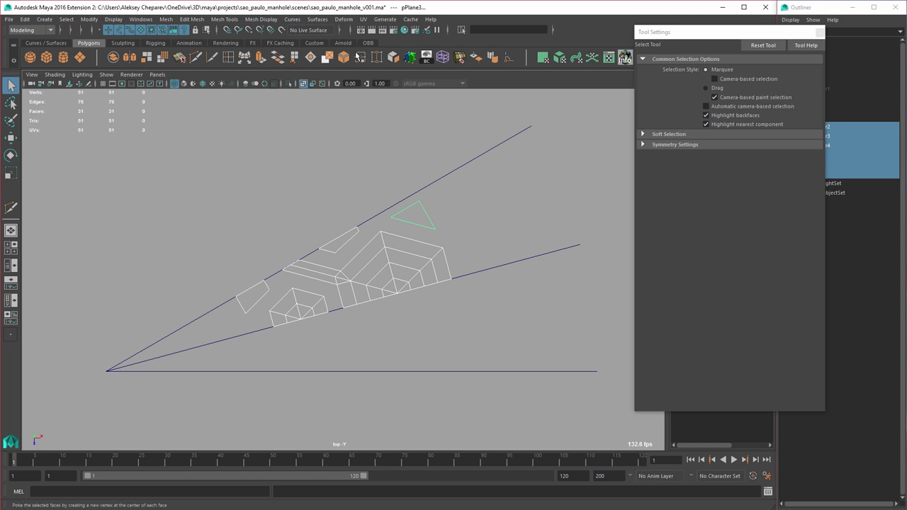
click(113, 57)
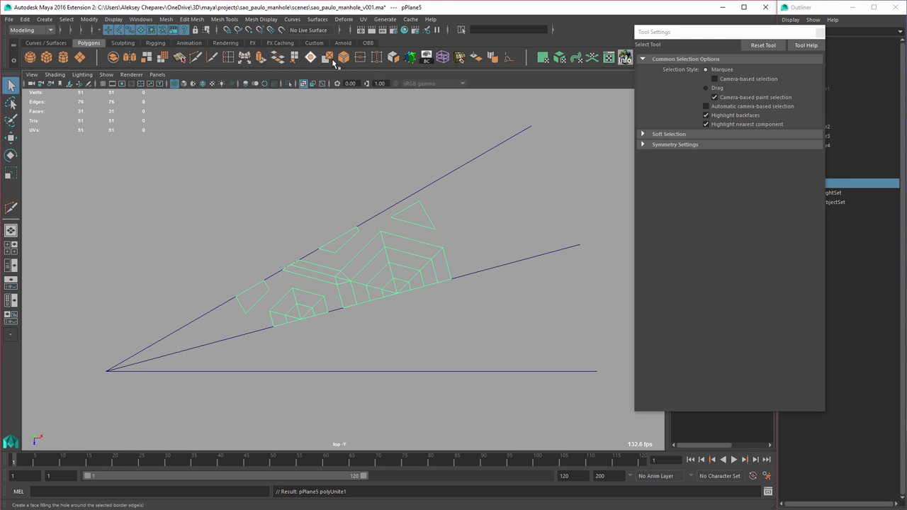
click(361, 59)
click(819, 33)
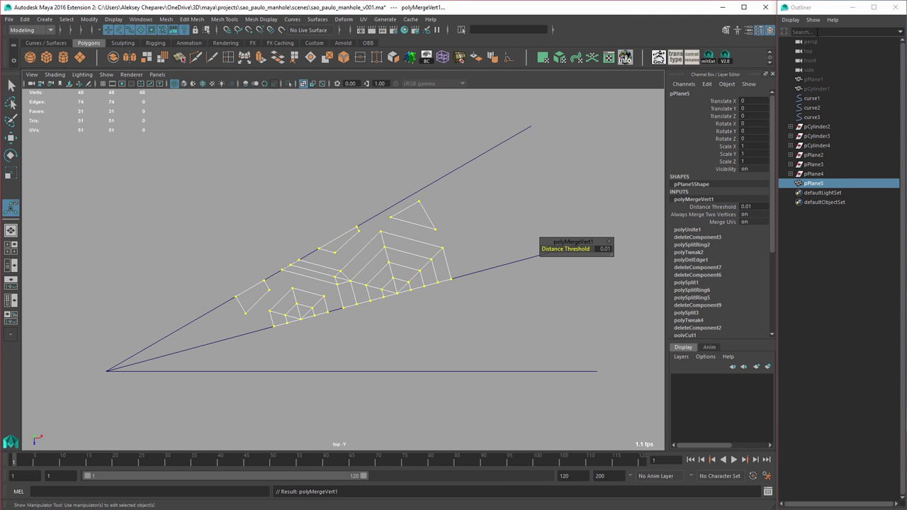
Step: Check the merged joint between rib strip and hexagon in smooth preview, and return to the unsmoothed display
alt+right_drag(446, 248, 530, 269)
key(3)
alt+right_drag(309, 248, 456, 305)
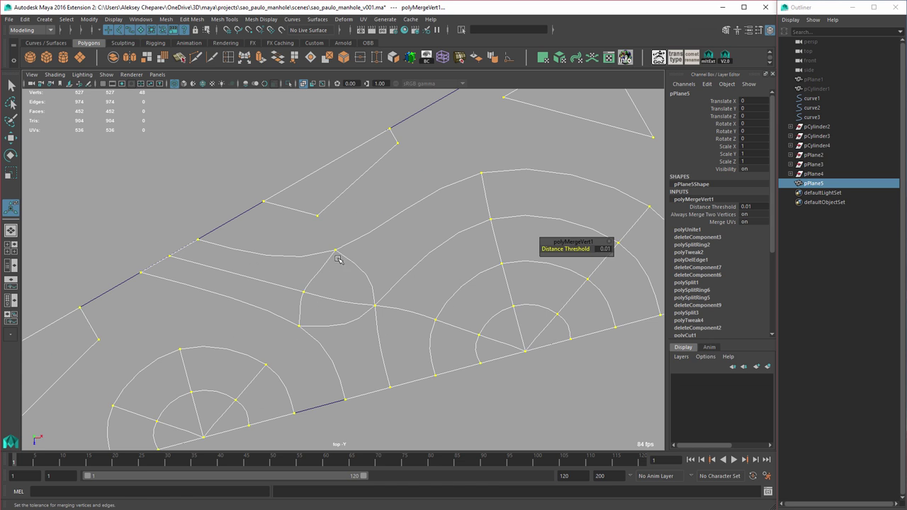
scroll(407, 302, down, 5)
key(space)
key(space)
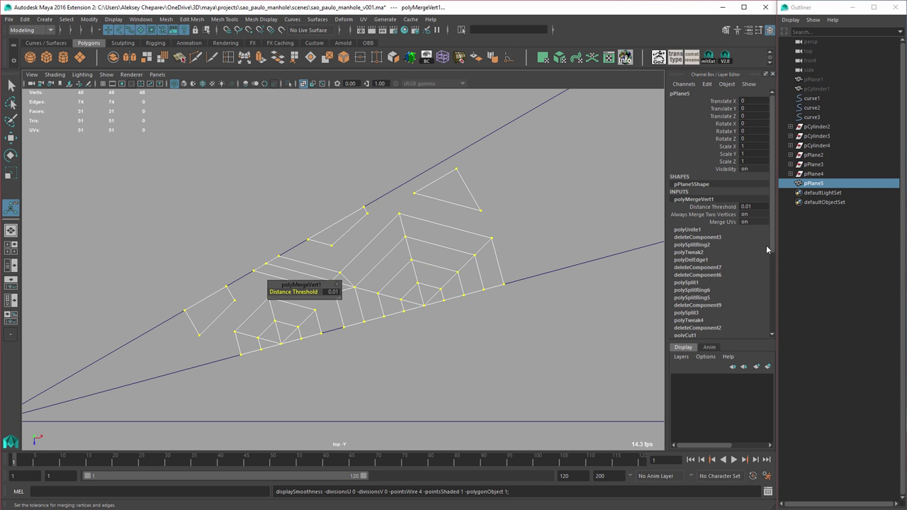
Step: Show the hidden reference cylinder pCylinder1 and display the view with textures
click(816, 89)
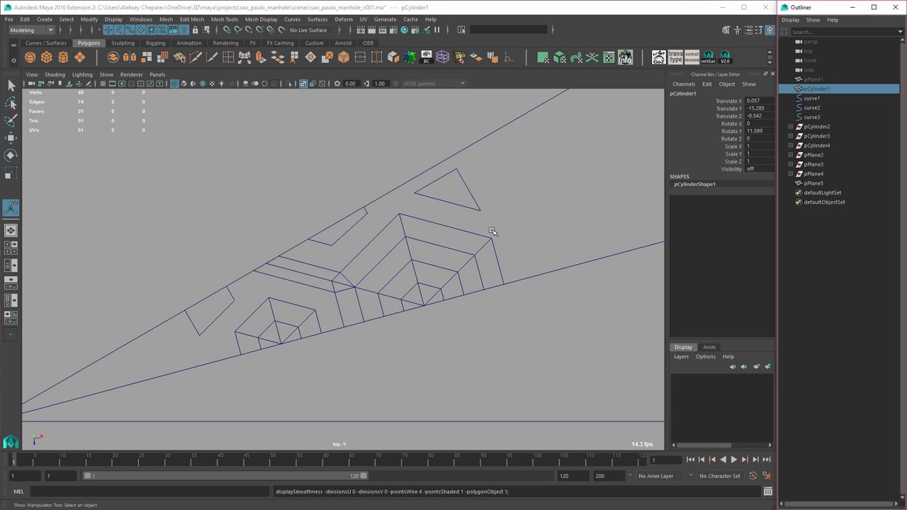
key(shift+h)
key(6)
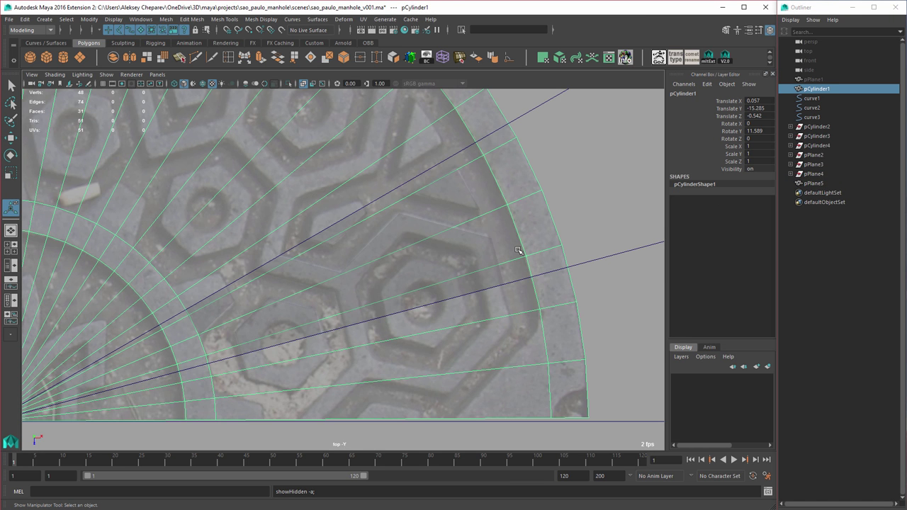
Step: Select the combined mesh pPlane5 and compare its outline with the manhole photo between the guide curves
alt+right_drag(517, 250, 487, 251)
click(404, 254)
alt+right_drag(405, 255, 429, 249)
key(q)
alt+middle_drag(525, 242, 471, 290)
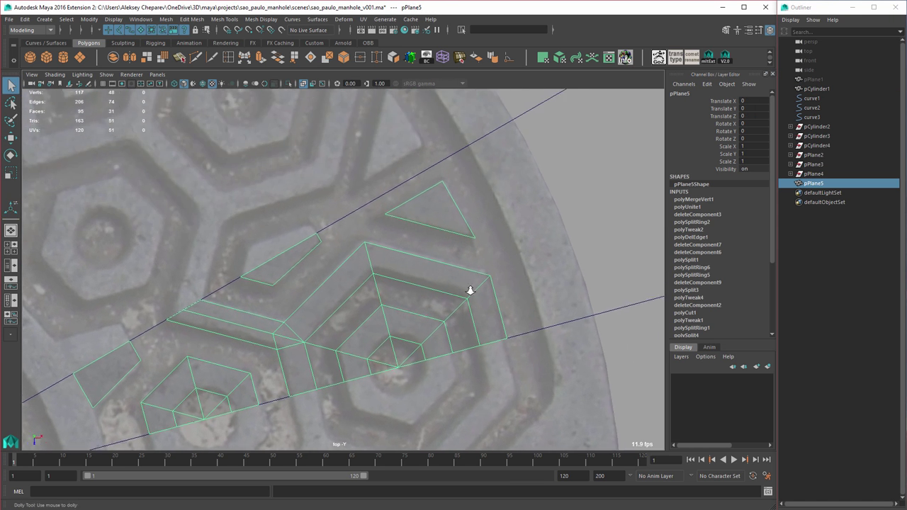
alt+right_drag(470, 290, 509, 279)
alt+right_drag(529, 241, 429, 207)
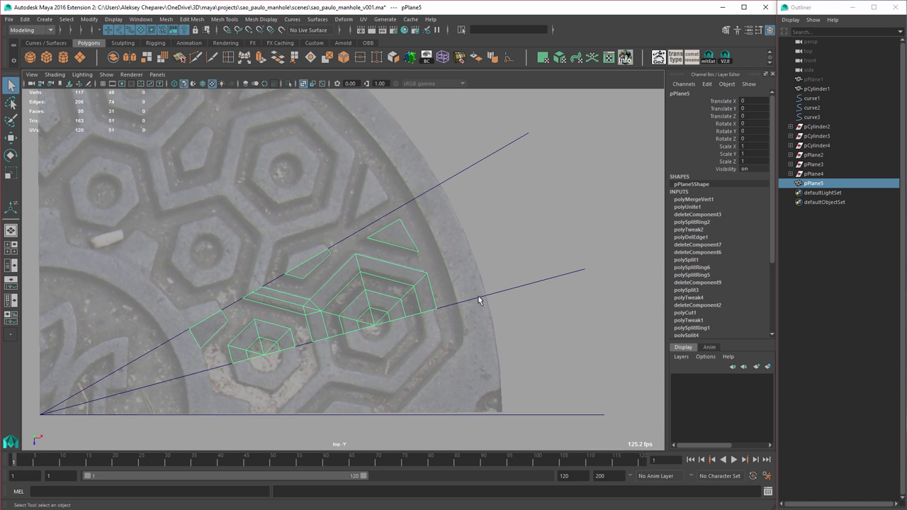
alt+middle_drag(478, 296, 577, 264)
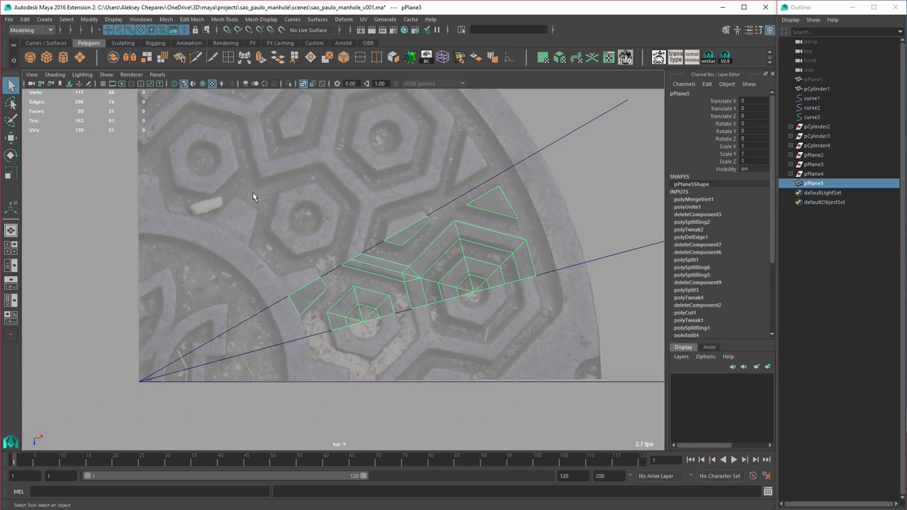
Step: Create a polygon cylinder at the origin and scale it uniformly to 2.935 to match the manhole's inner circle
click(63, 57)
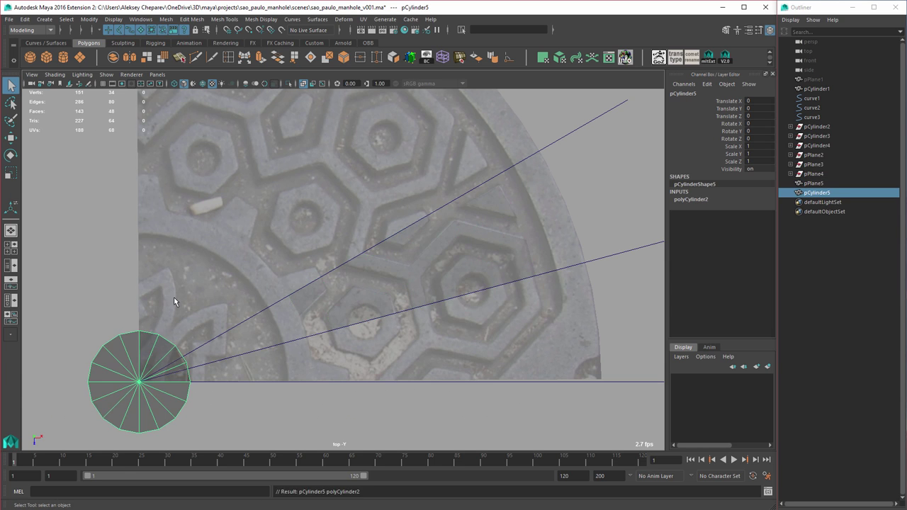
alt+middle_drag(173, 297, 187, 285)
key(r)
middle_drag(148, 255, 318, 250)
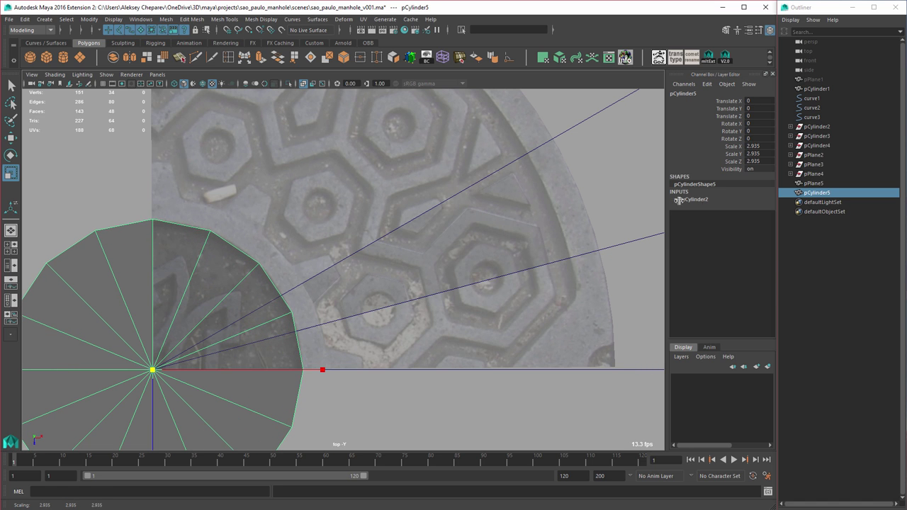
Step: Try 50 and 64 for the new cylinder's Subdivisions Axis
click(690, 199)
click(733, 222)
middle_drag(432, 272, 598, 287)
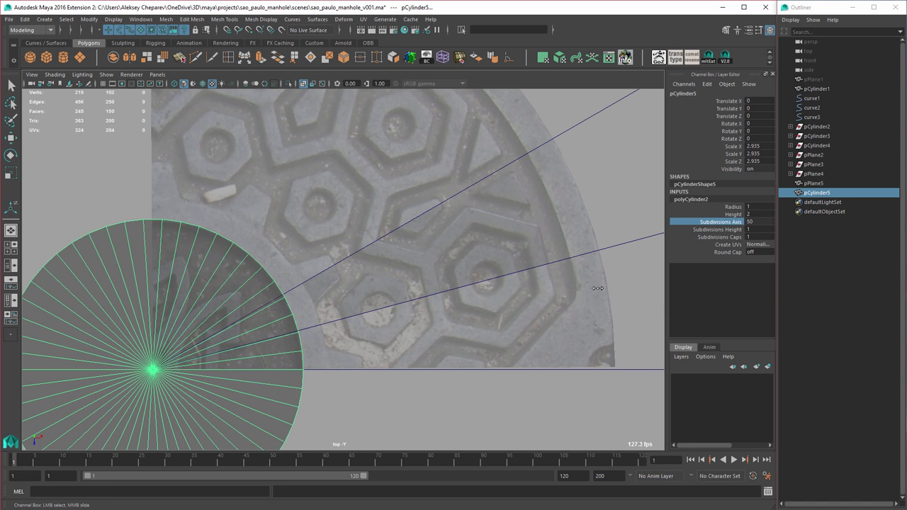
click(760, 223)
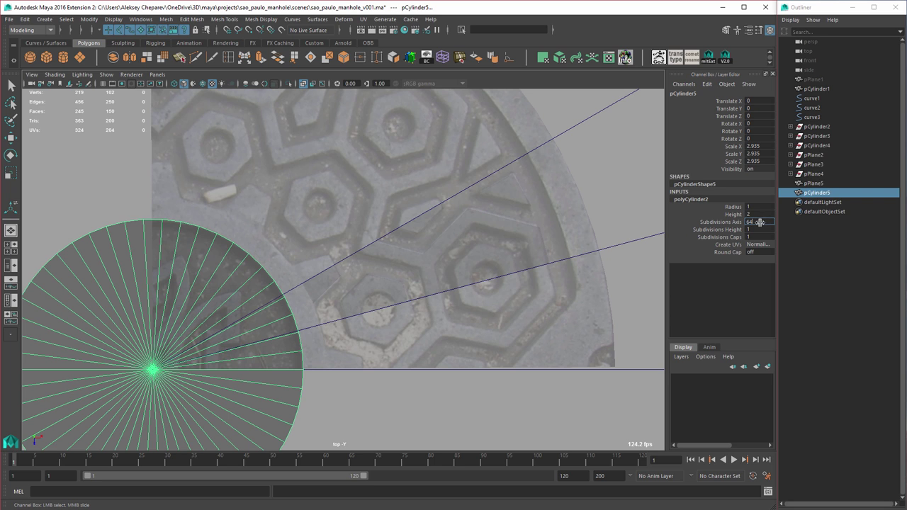
text(64)
key(Return)
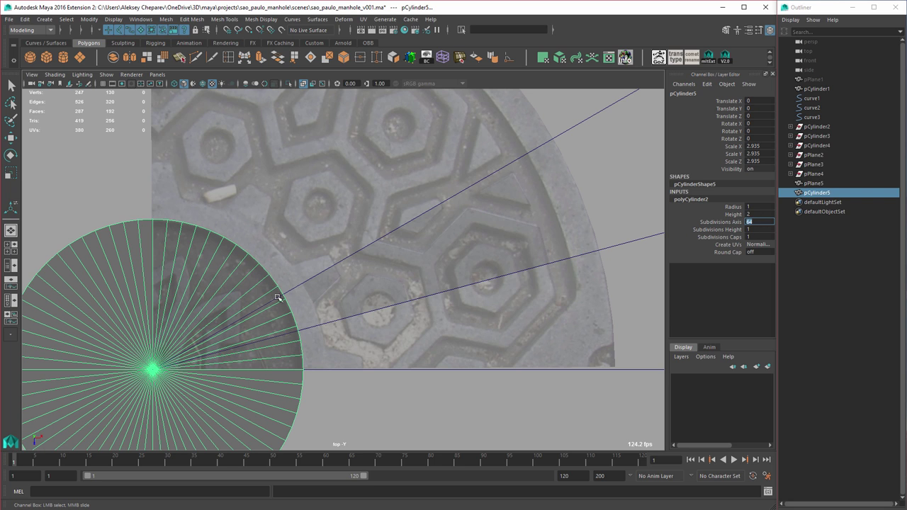
Step: Try 60 and 80 for the cylinder's Subdivisions Axis
click(757, 216)
click(761, 222)
text(60)
key(Return)
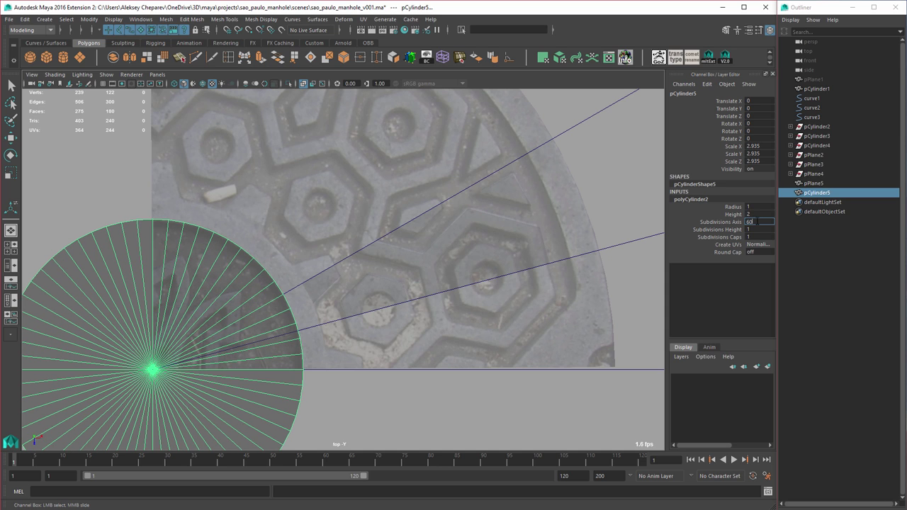
scroll(443, 274, up, 2)
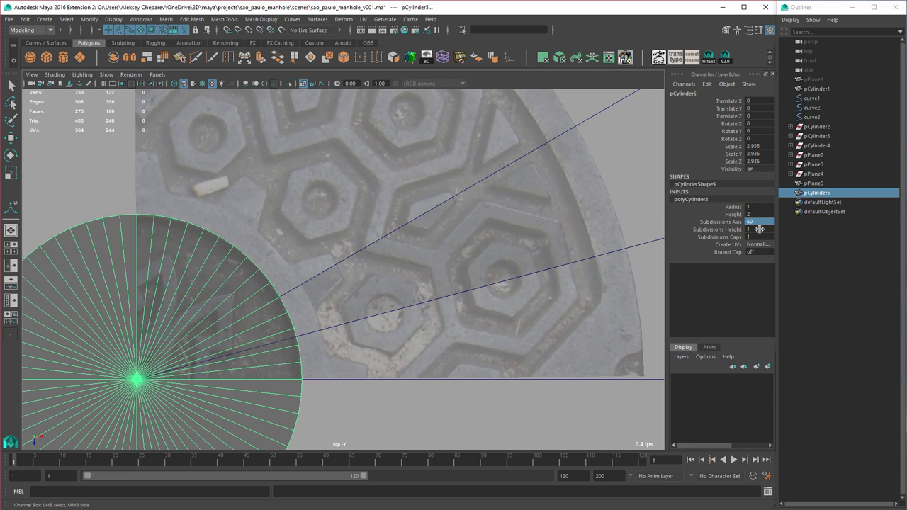
key(Return)
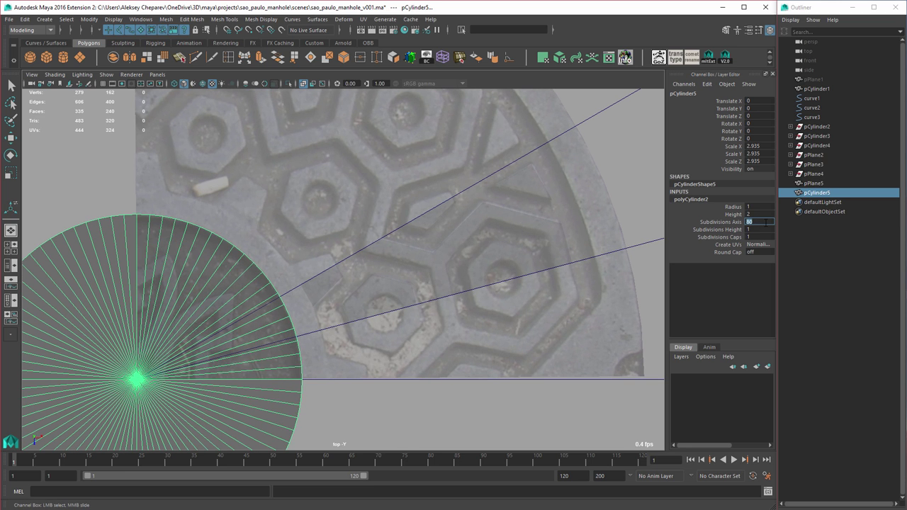
Step: Try 90 and 120 axis subdivisions, comparing the cylinder's spokes with the guide curves up close
text(90)
key(Return)
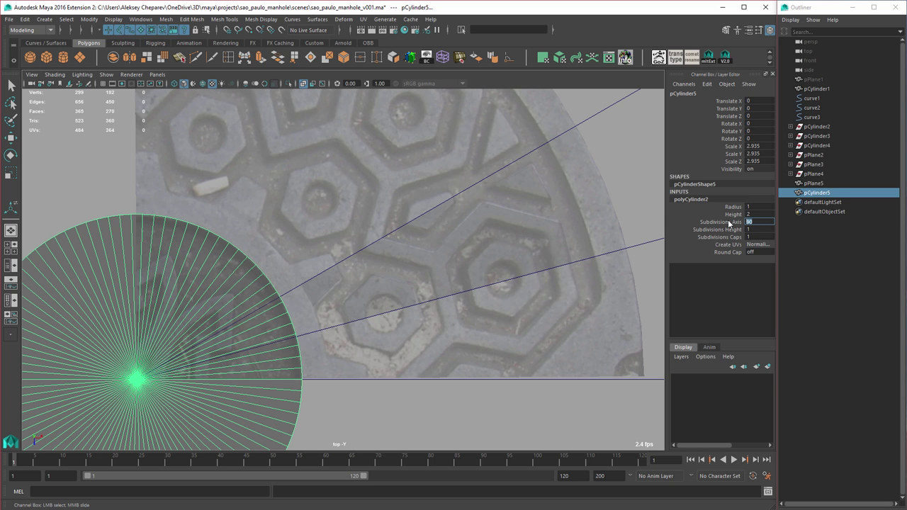
text(120)
key(Return)
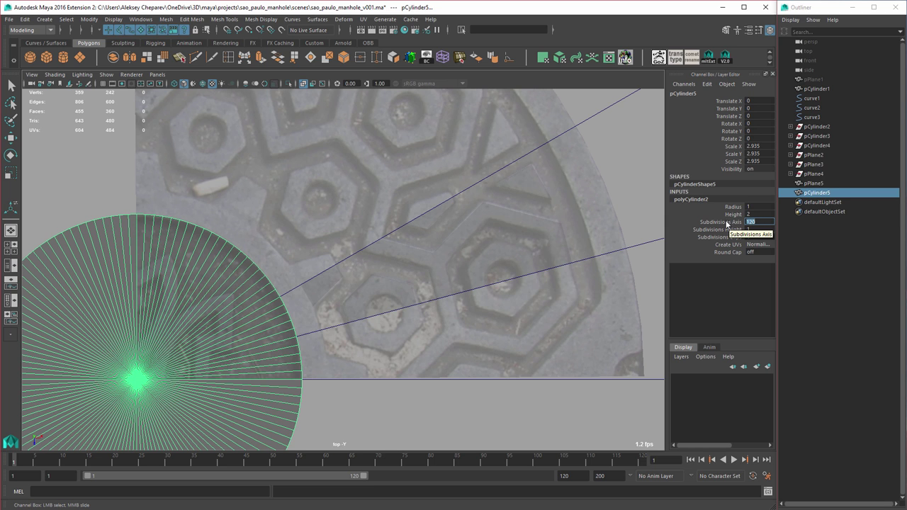
alt+right_drag(530, 251, 551, 312)
alt+middle_drag(514, 292, 634, 214)
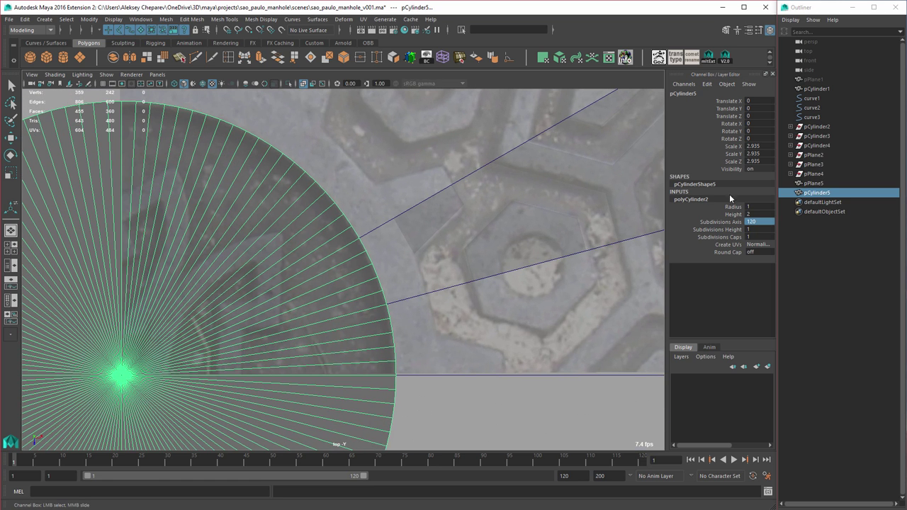
double_click(758, 222)
key(alt+Tab)
click(586, 455)
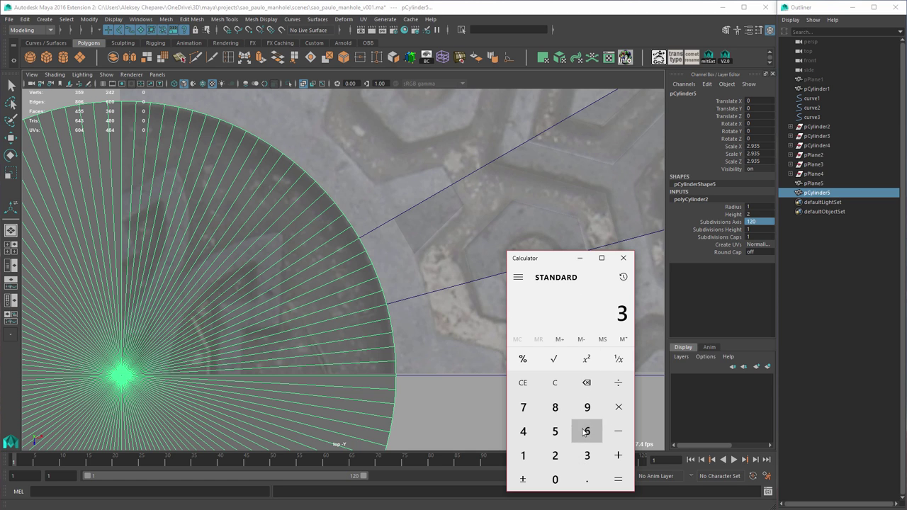
click(586, 432)
click(622, 258)
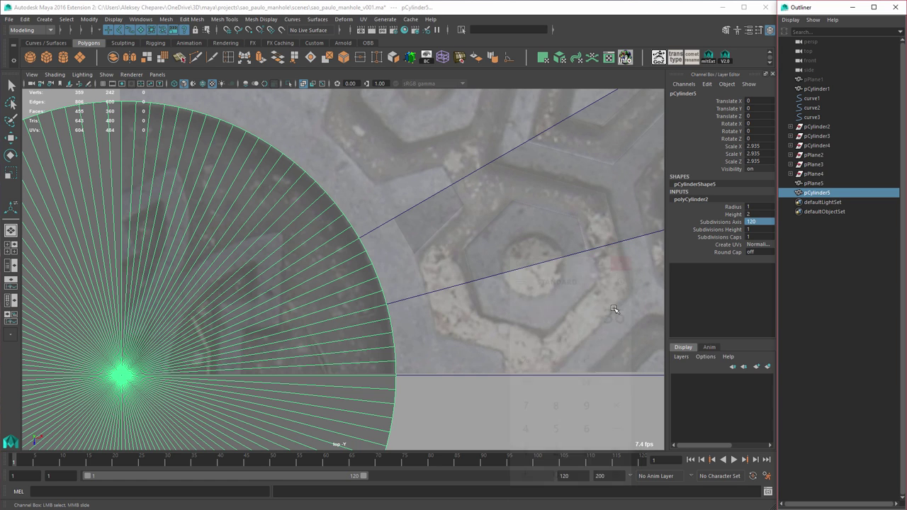
Step: Try 66 and 50 axis subdivisions on the cylinder
click(761, 221)
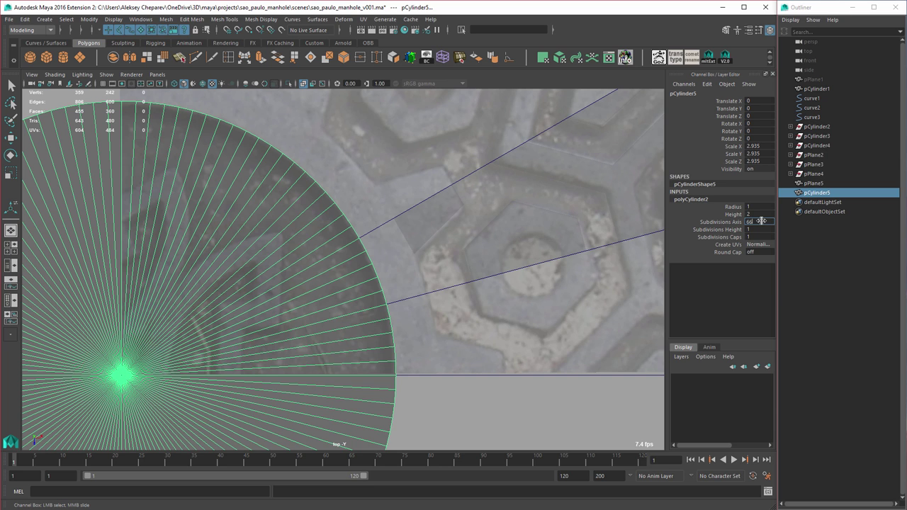
key(Return)
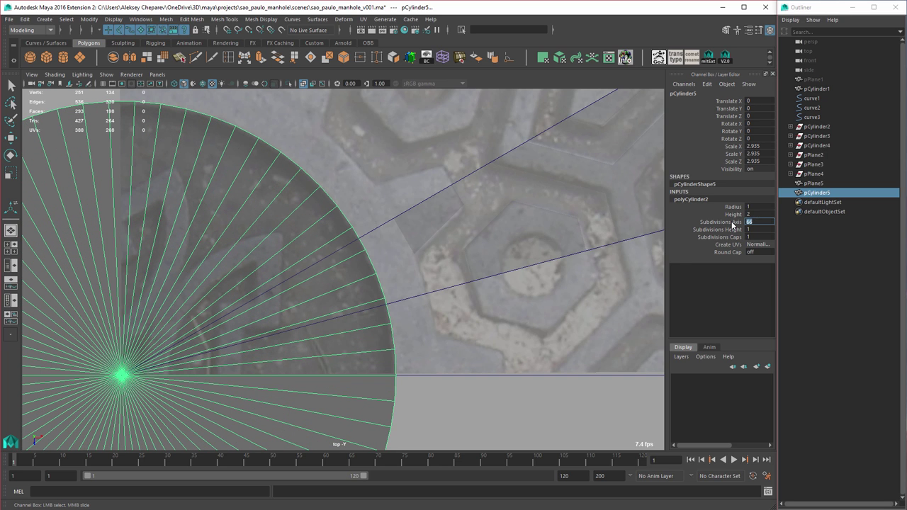
click(730, 223)
middle_drag(607, 283, 568, 291)
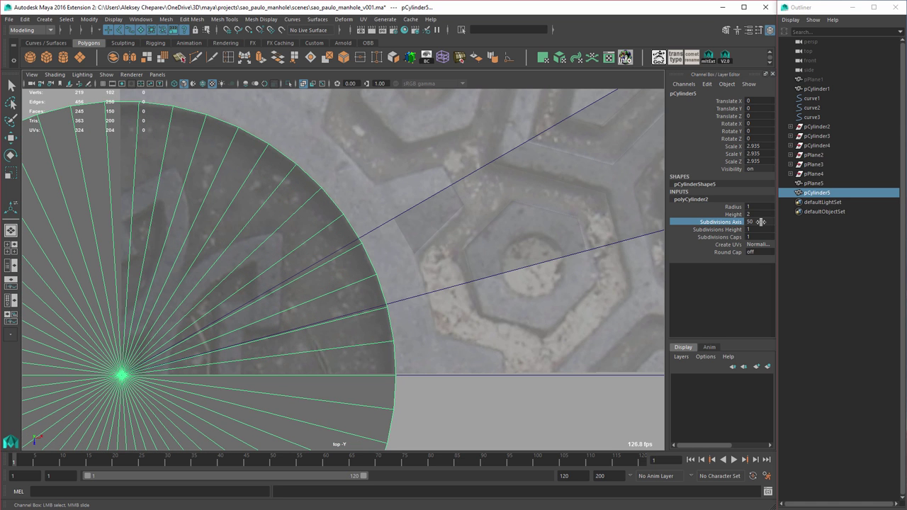
Step: Set the cylinder's Subdivisions Axis to 72 so that its spokes align with the guide curves
click(761, 222)
key(Return)
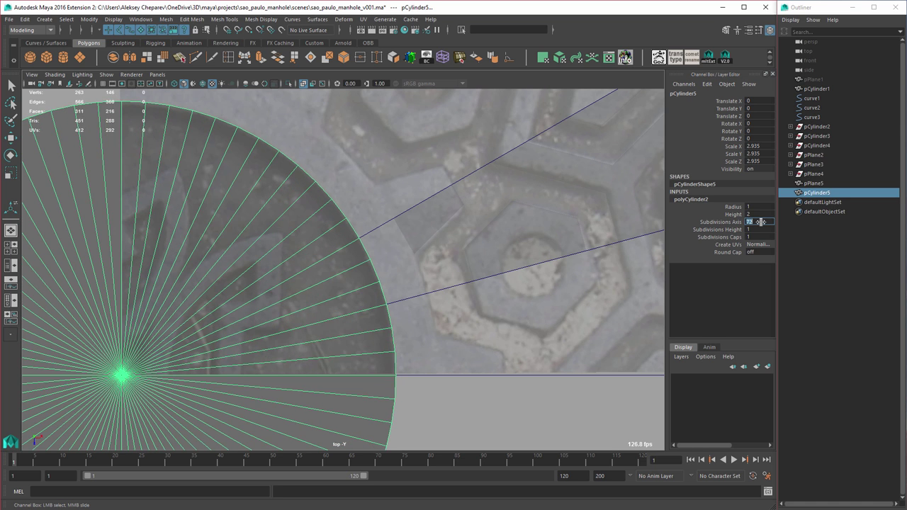
Step: Set the cylinder's Subdivisions Axis to 84 and check its spokes against the guide curves
alt+right_drag(530, 284, 522, 286)
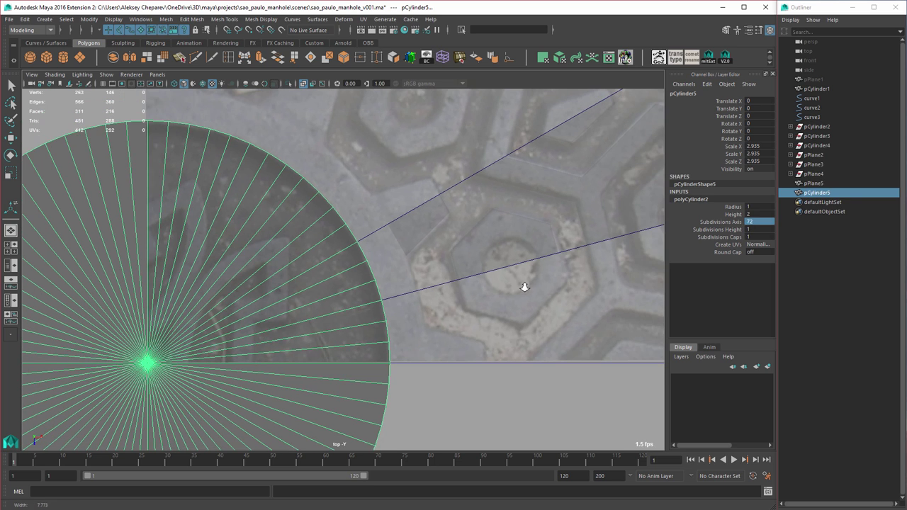
click(753, 223)
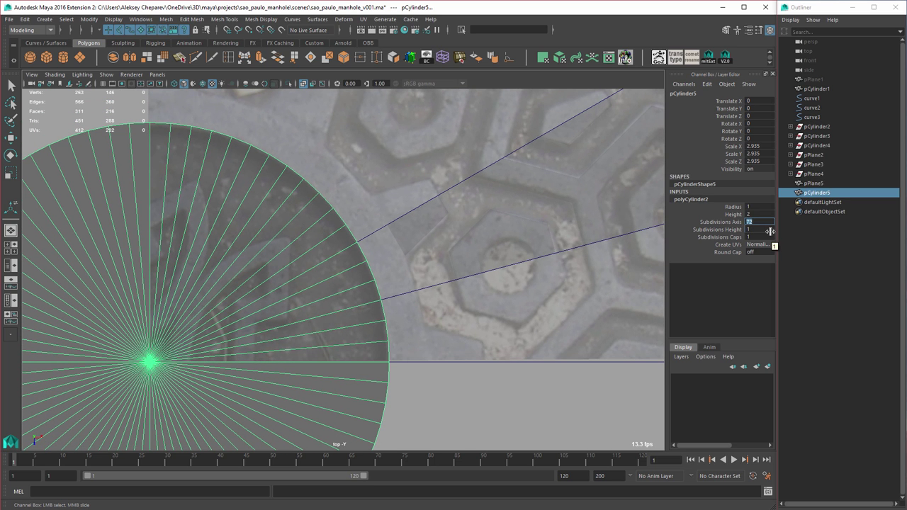
text(84)
key(Return)
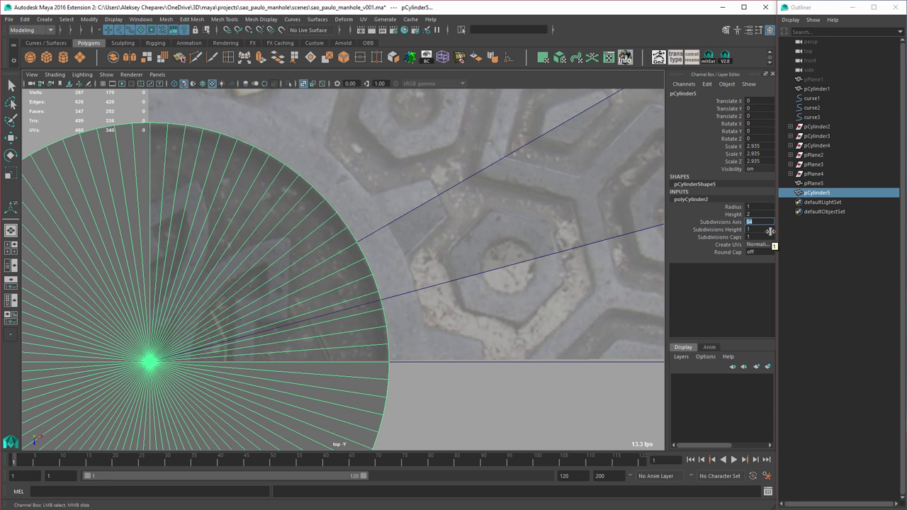
alt+right_drag(507, 308, 414, 307)
alt+middle_drag(499, 284, 432, 303)
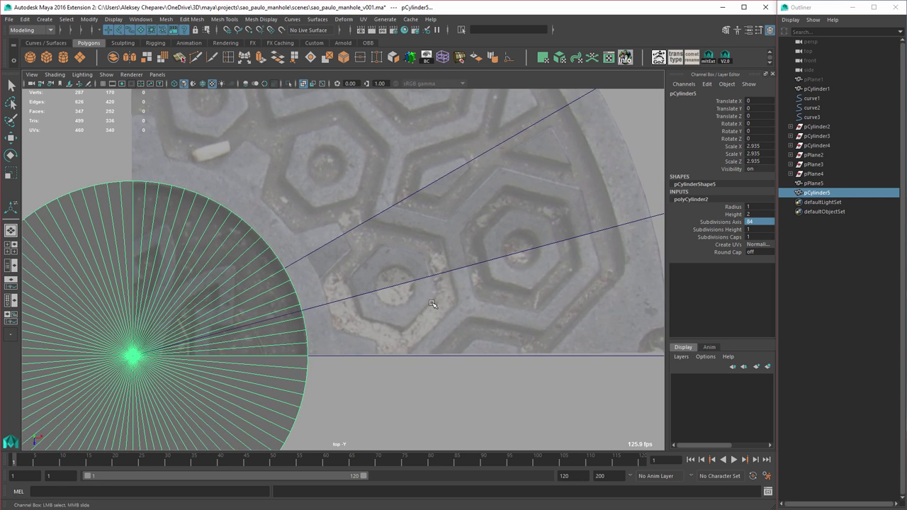
alt+right_drag(432, 304, 387, 304)
alt+middle_drag(388, 304, 420, 293)
mouse_move(420, 293)
alt+right_down()
mouse_move(456, 298)
mouse_move(425, 302)
alt+right_up()
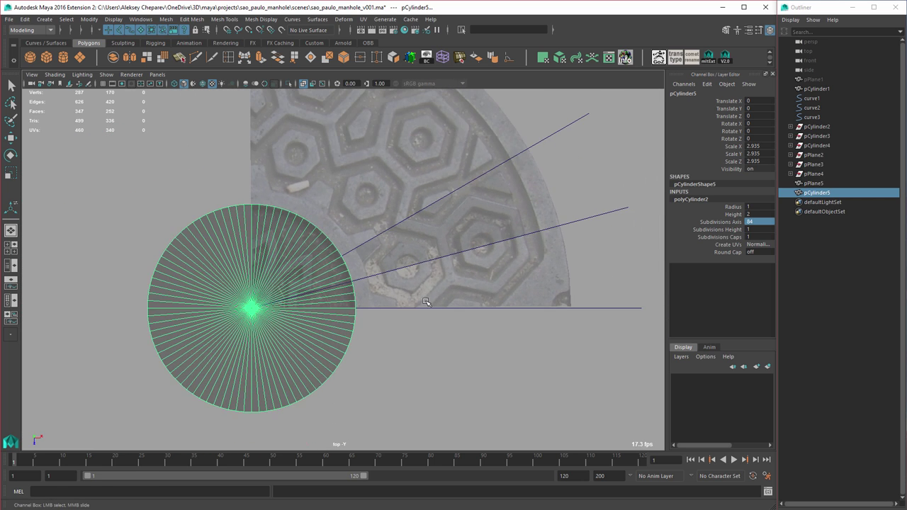
key(ctrl+d)
key(r)
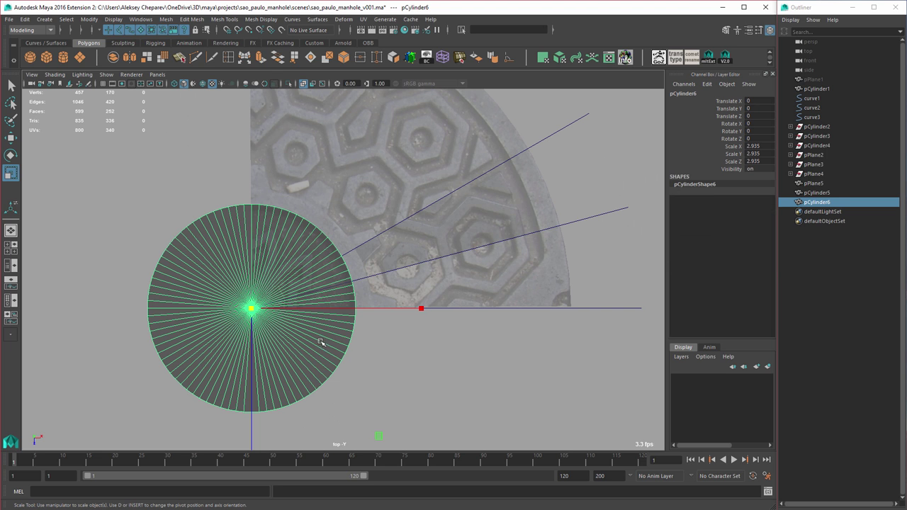
click(322, 344)
scroll(330, 342, up, 2)
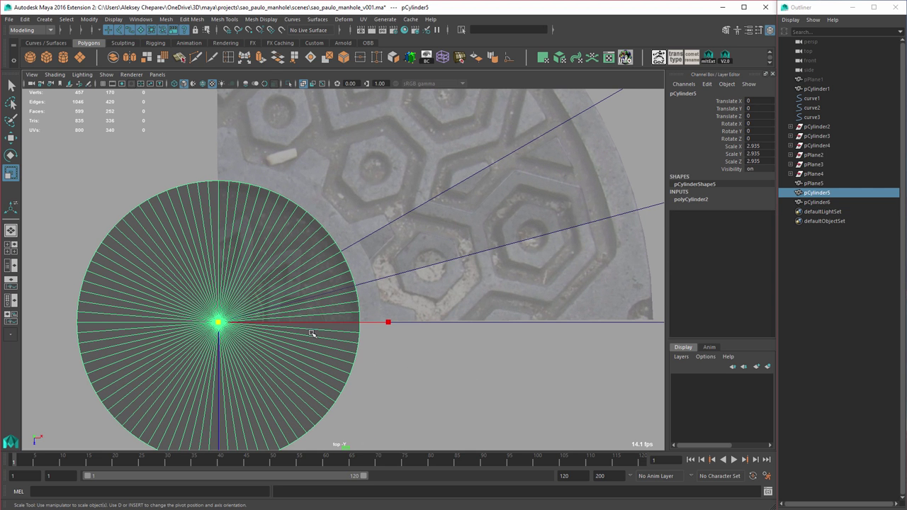
alt+middle_drag(359, 366, 378, 332)
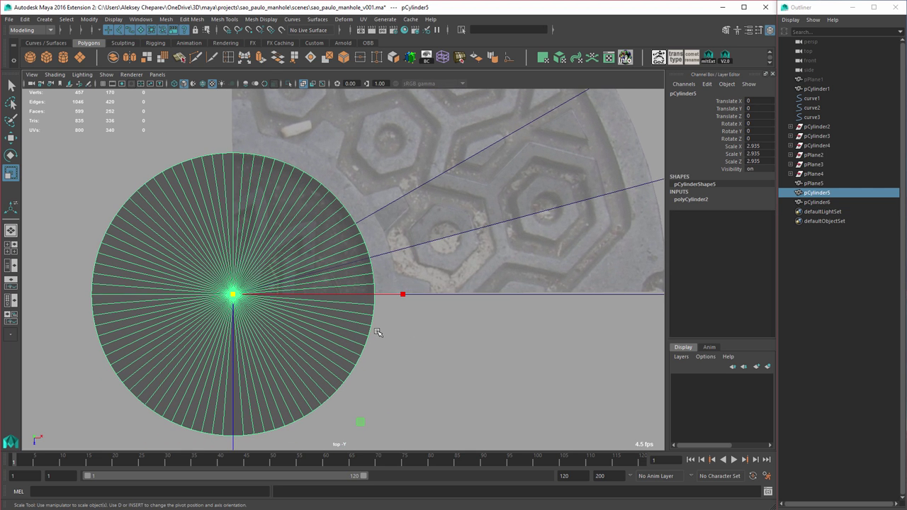
click(815, 202)
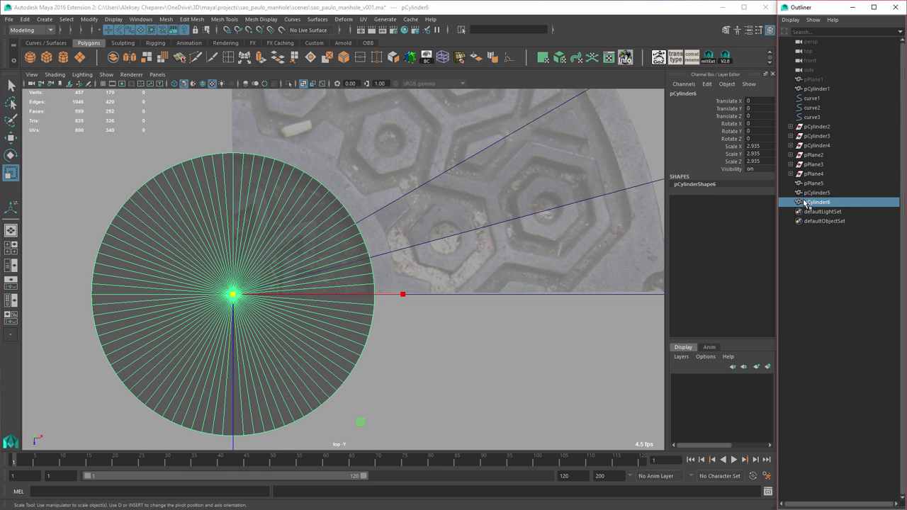
key(Delete)
click(822, 194)
Step: Duplicate the cylinder, then scale the original pCylinder5 uniformly to about 8.433 to reach the inner edge of the cover's outer rim
scroll(385, 331, up, 2)
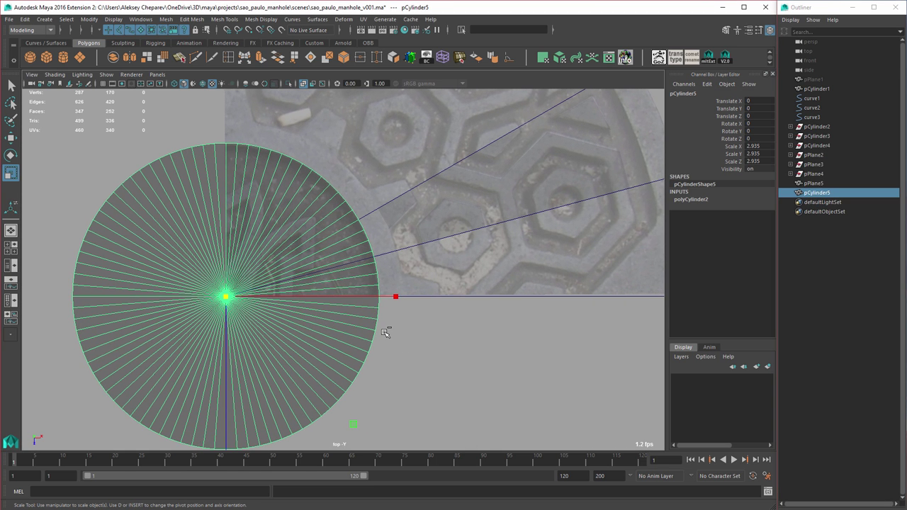
key(ctrl+d)
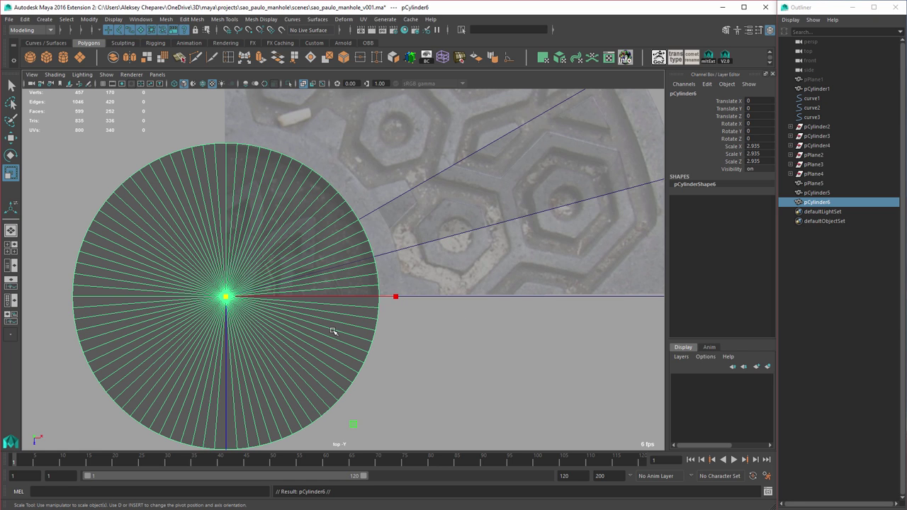
shift+drag(332, 331, 376, 361)
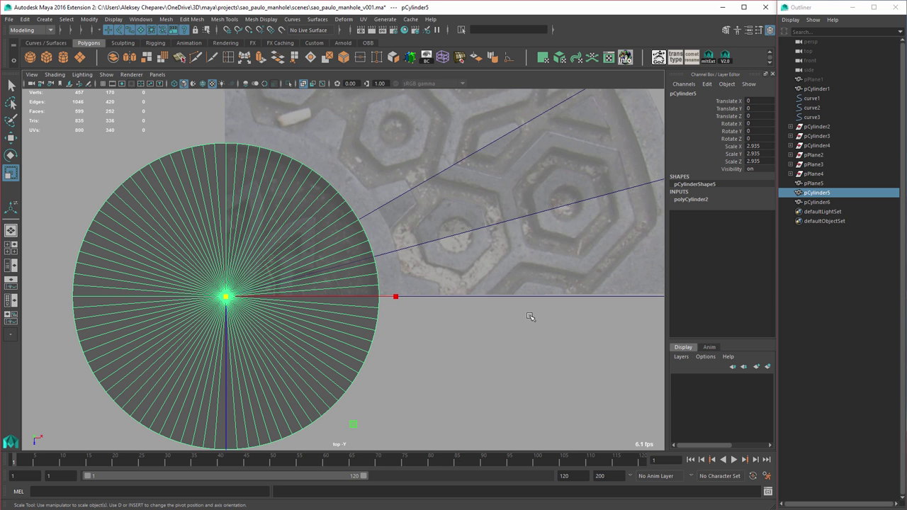
alt+middle_drag(528, 318, 485, 333)
middle_drag(386, 347, 533, 412)
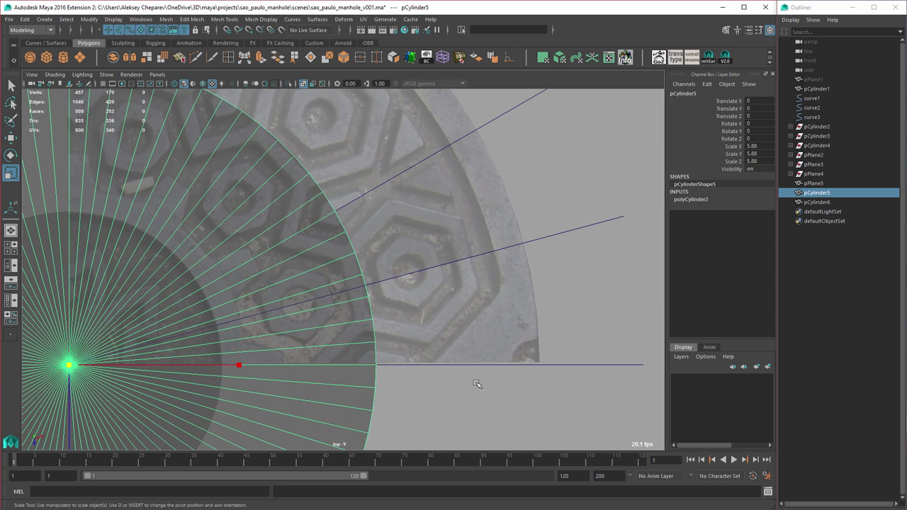
middle_drag(479, 382, 653, 345)
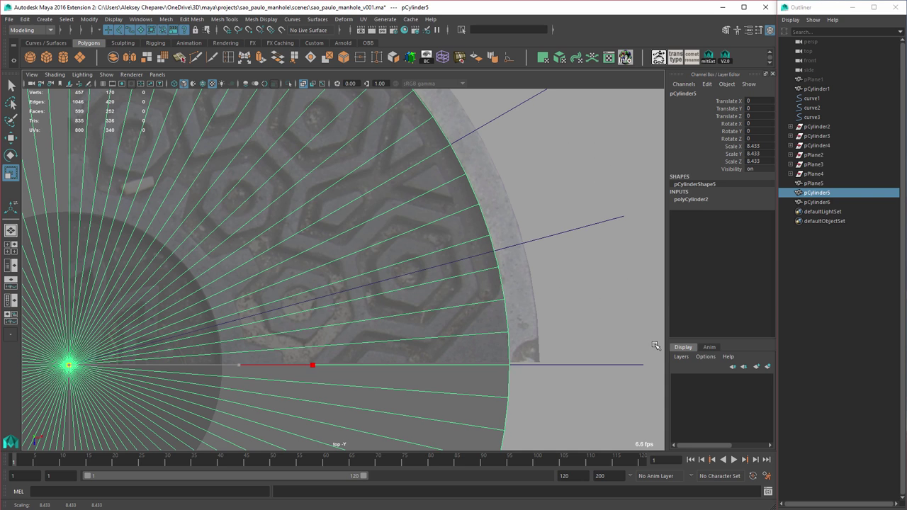
Step: Set the enlarged cylinder's Subdivisions Axis to 120
click(696, 200)
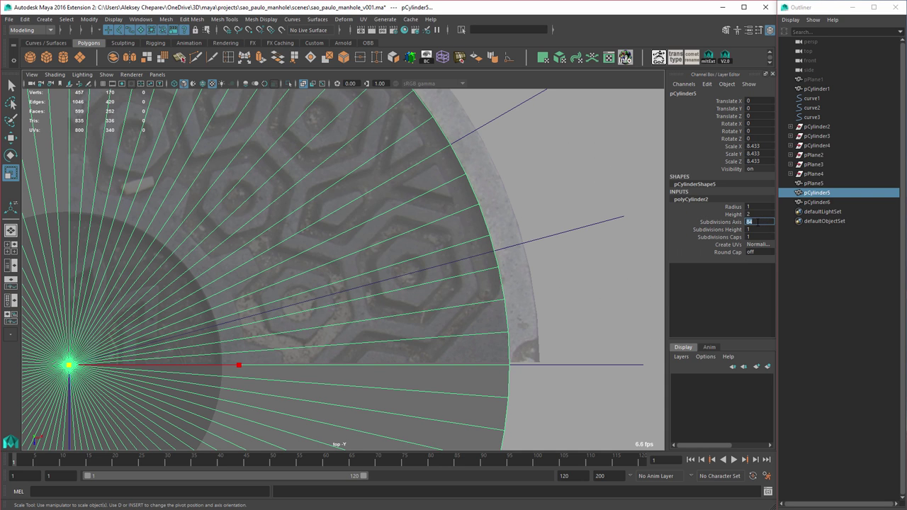
click(757, 222)
text(120)
key(Return)
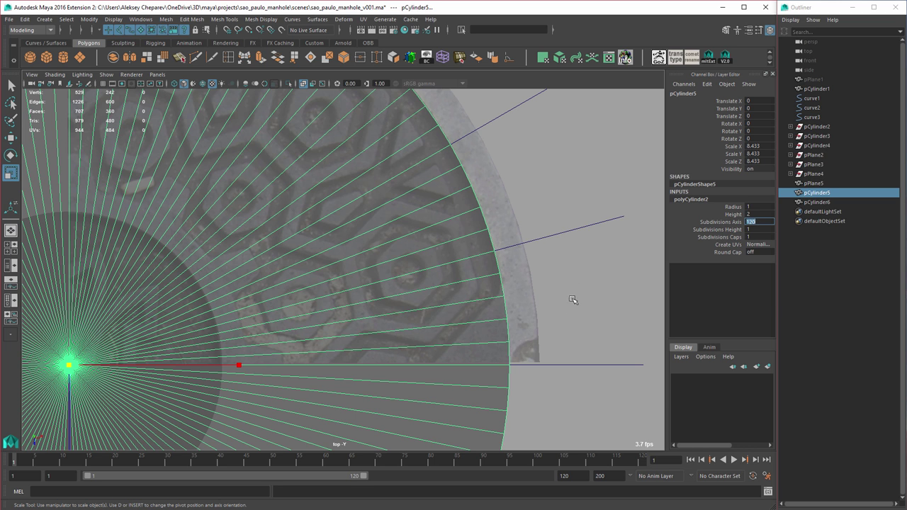
Step: Delete the cap faces of both the large and the small cylinder
alt+right_drag(576, 329, 458, 318)
right_drag(524, 280, 523, 306)
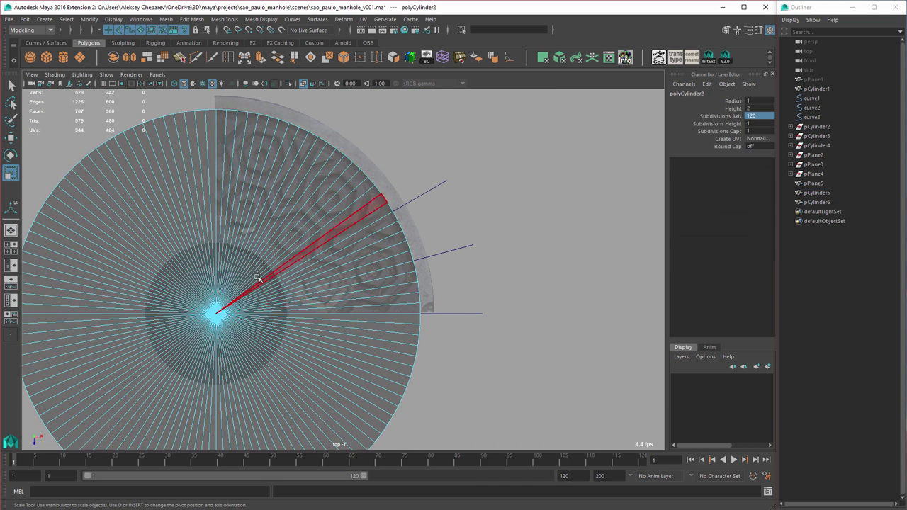
drag(186, 276, 250, 352)
key(Delete)
click(223, 342)
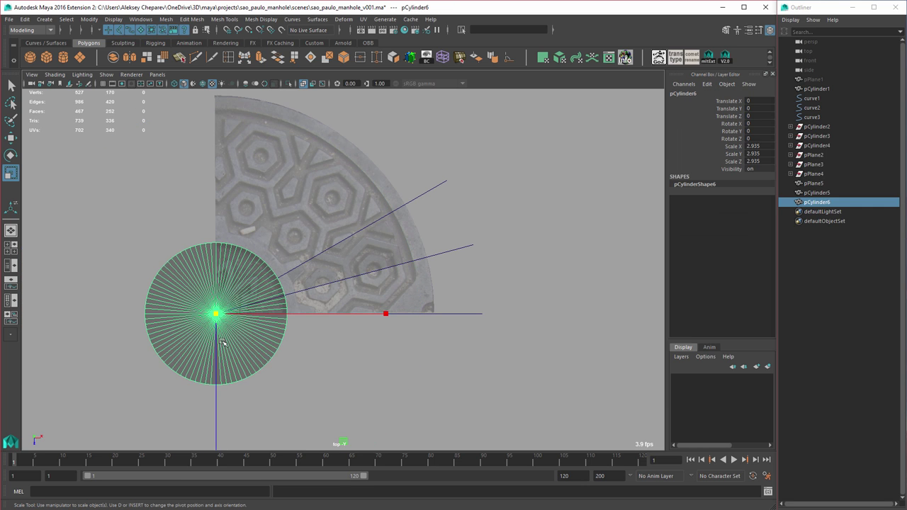
right_drag(222, 342, 221, 367)
drag(207, 305, 228, 326)
key(Delete)
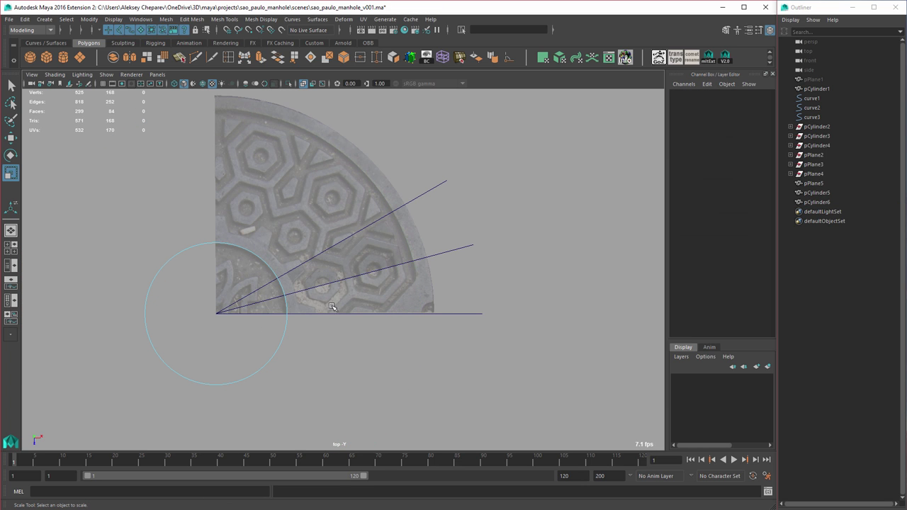
Step: Scale the small cylinder's upper border edge loop to about 0.994 to fit the photo's circle, and extrude it outward at about 1.163 scale
key(5)
alt+right_drag(268, 305, 325, 325)
alt+middle_drag(325, 325, 363, 337)
key(4)
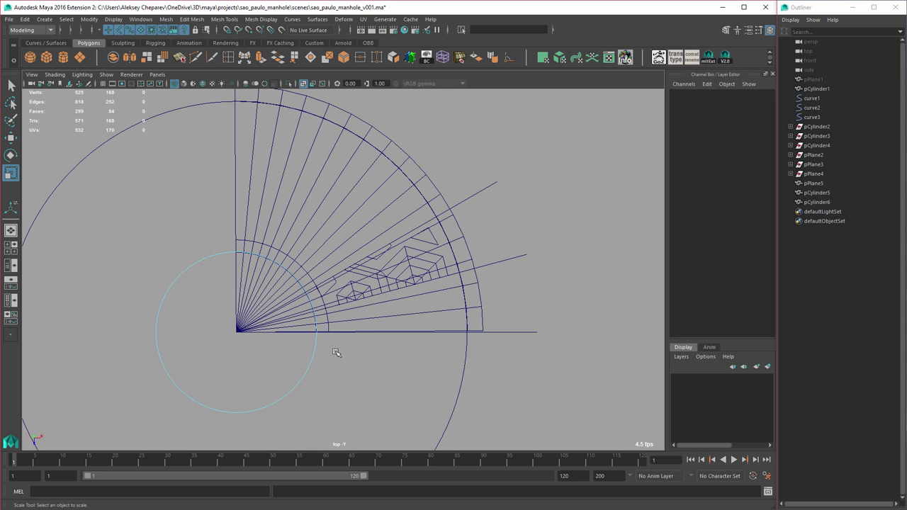
scroll(332, 353, up, 1)
click(311, 359)
right_drag(312, 359, 407, 326)
double_click(313, 345)
key(6)
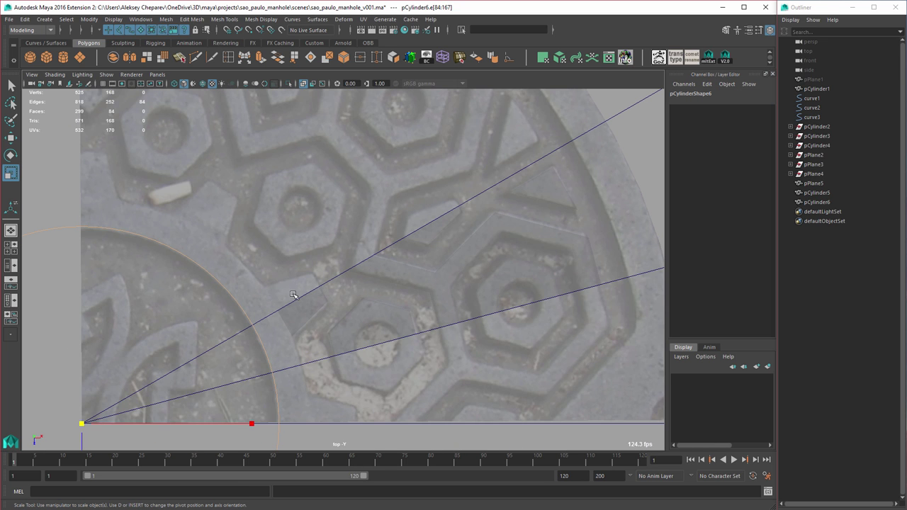
alt+middle_drag(305, 301, 402, 262)
alt+right_drag(432, 279, 482, 298)
middle_drag(477, 294, 475, 294)
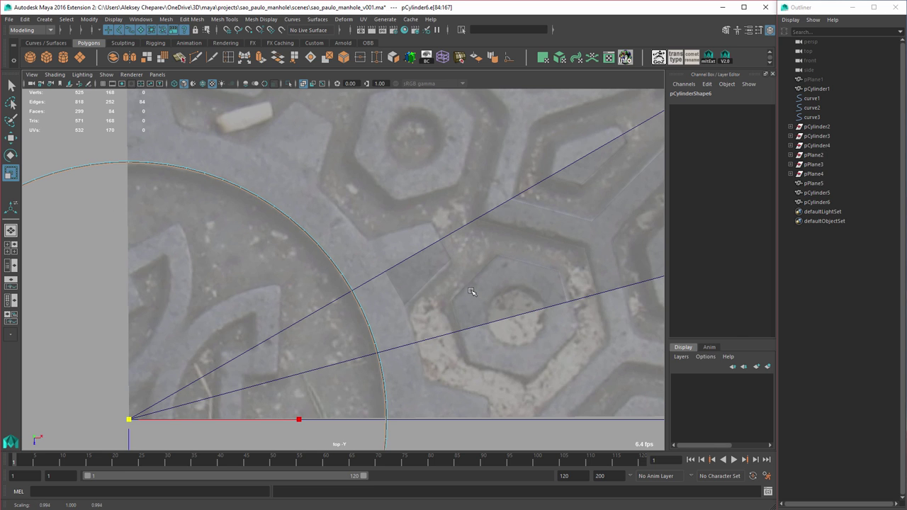
key(ctrl+e)
middle_drag(228, 233, 284, 239)
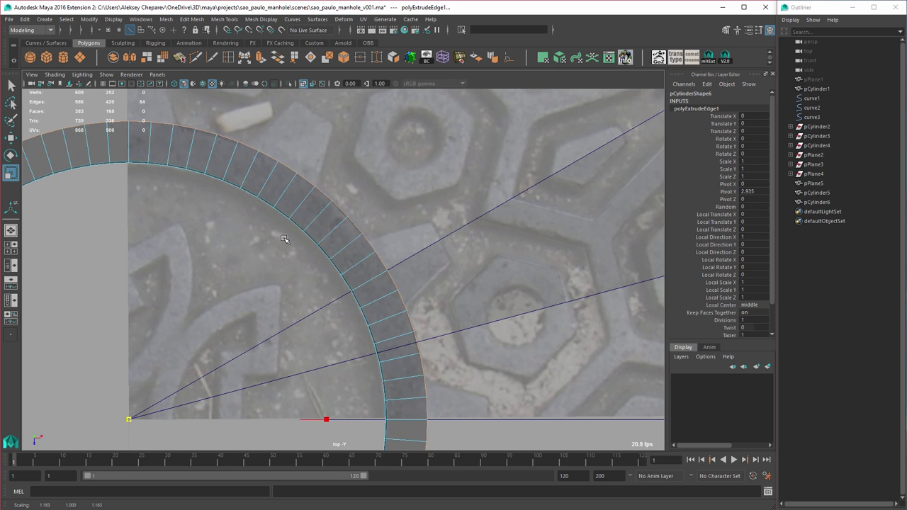
Step: Delete the small cylinder's side wall faces, keeping only the flat extruded ring
key(space)
key(space)
alt+drag(396, 266, 396, 240)
alt+right_drag(397, 239, 243, 205)
alt+drag(303, 255, 324, 222)
key(4)
alt+drag(461, 316, 534, 279)
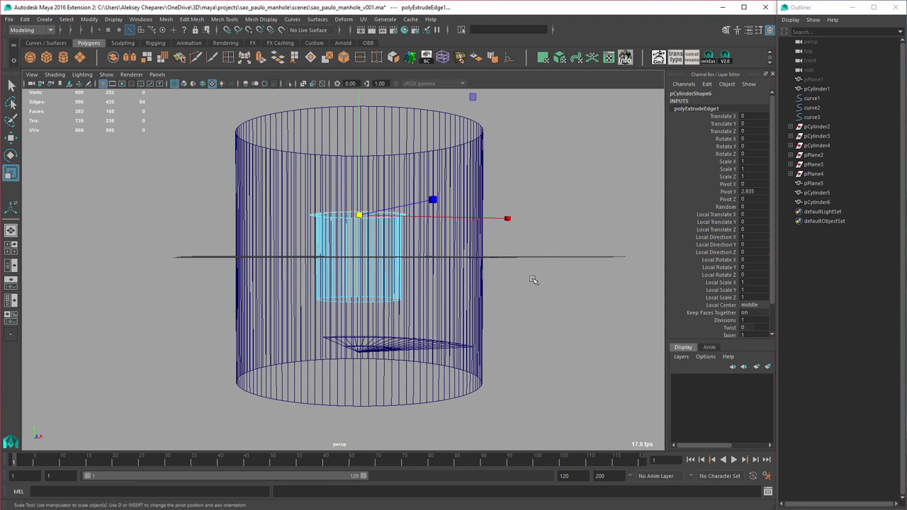
right_drag(533, 280, 533, 308)
click(403, 290)
shift+double_click(403, 291)
key(Delete)
Step: Extrude the large cylinder's upper border edge loop outward to the outer edge of the cover in the photo
right_drag(460, 209, 454, 170)
double_click(438, 112)
key(space)
key(space)
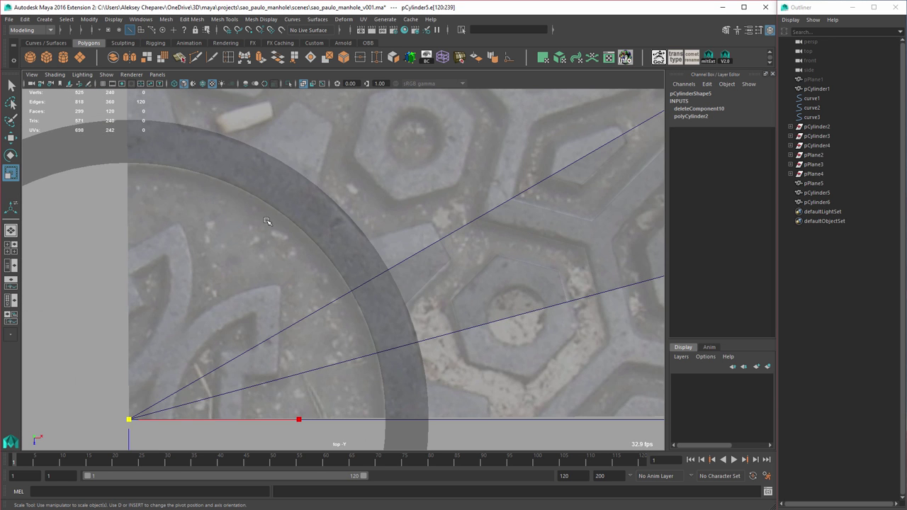
alt+right_drag(473, 259, 416, 247)
alt+middle_drag(415, 247, 276, 283)
alt+right_drag(277, 283, 373, 344)
scroll(373, 343, up, 2)
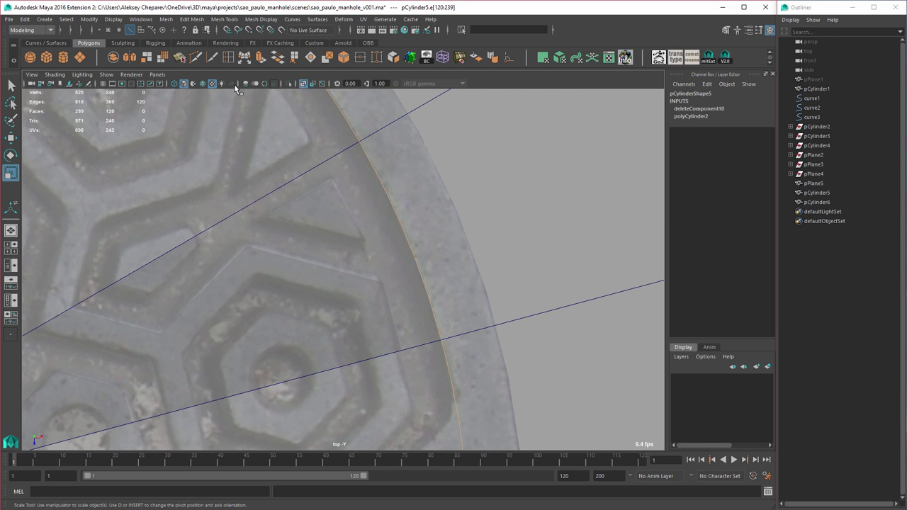
click(261, 59)
drag(314, 240, 392, 235)
Step: Delete the large cylinder's side wall faces, keeping only its flat extruded ring
key(space)
key(space)
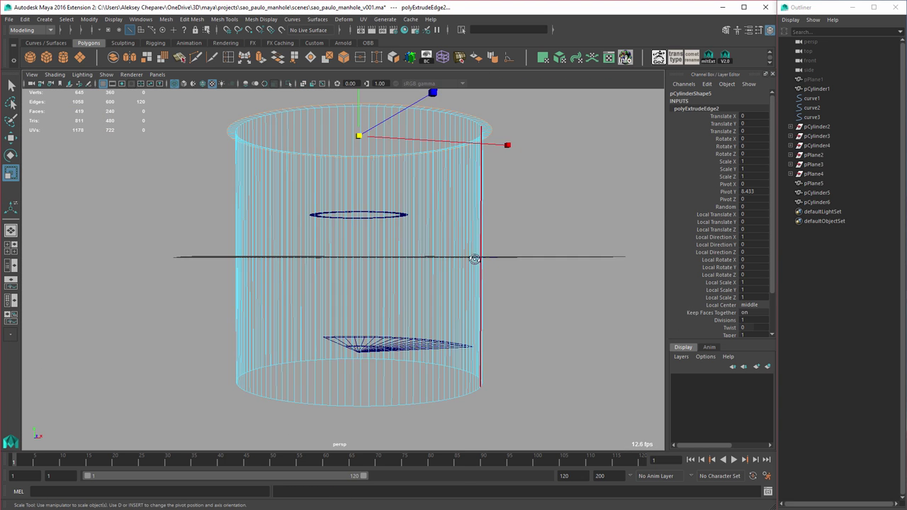
alt+drag(474, 257, 467, 249)
alt+right_drag(467, 248, 419, 245)
drag(144, 245, 543, 433)
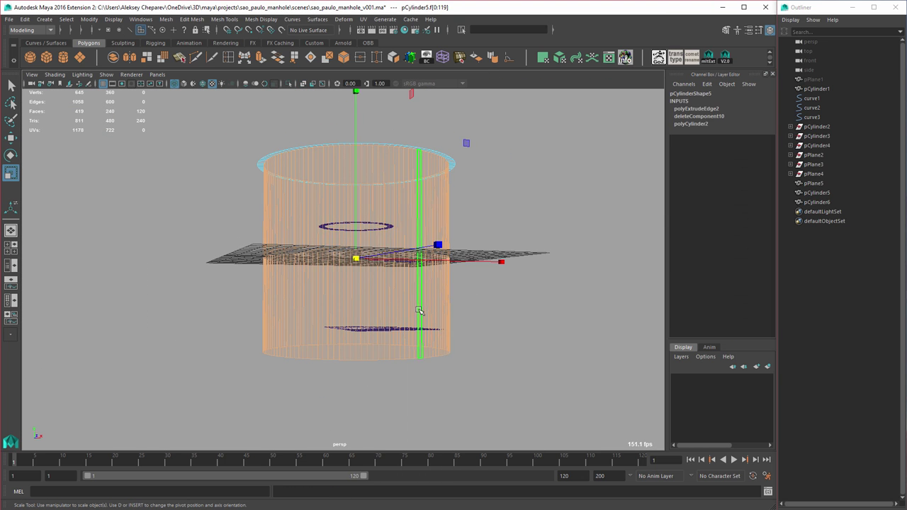
key(Delete)
Step: Select both rings as objects, center their pivots at ring height and lower both onto the grid plane, with pCylinder5 at Translate Y -8.433
mouse_move(380, 317)
alt+mouse_down()
mouse_move(375, 336)
mouse_move(380, 327)
alt+mouse_up()
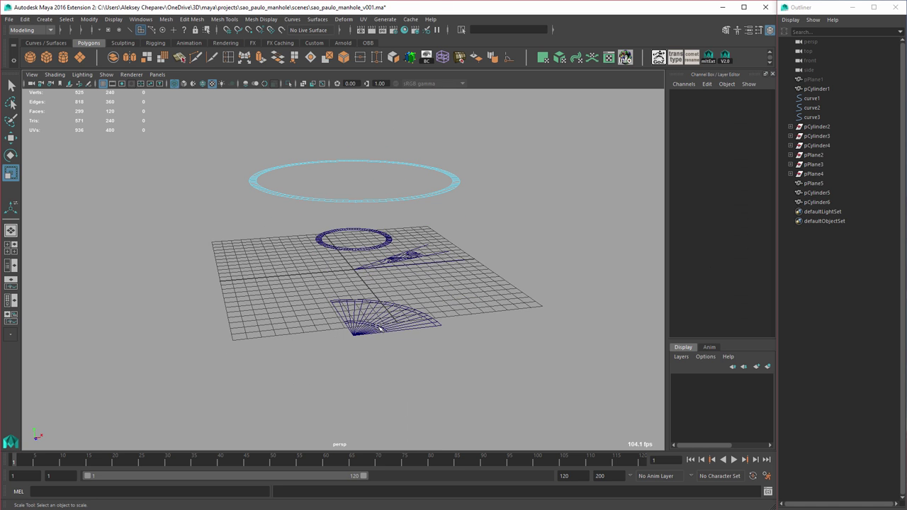
click(387, 238)
shift+click(412, 198)
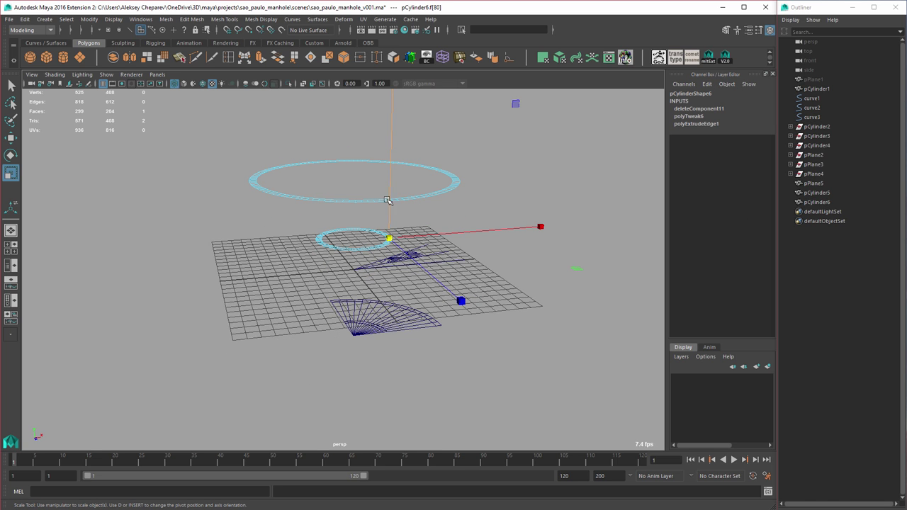
key(F8)
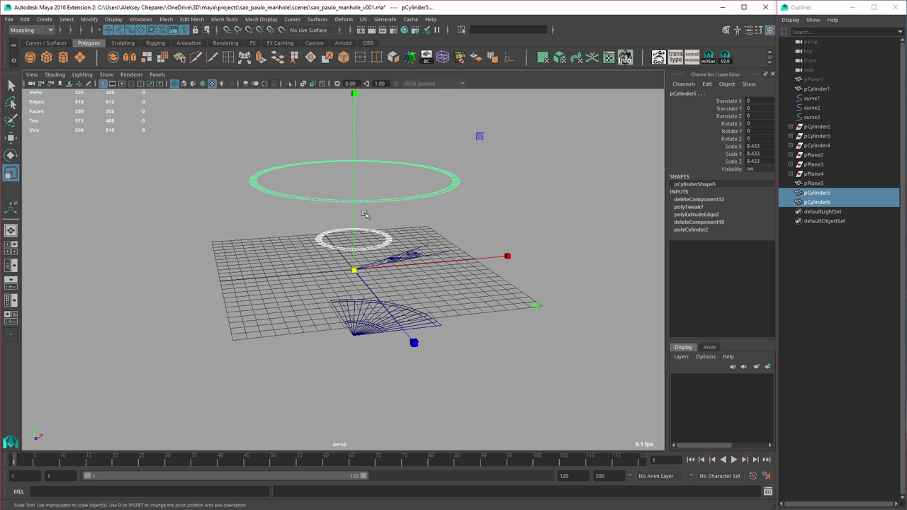
key(g)
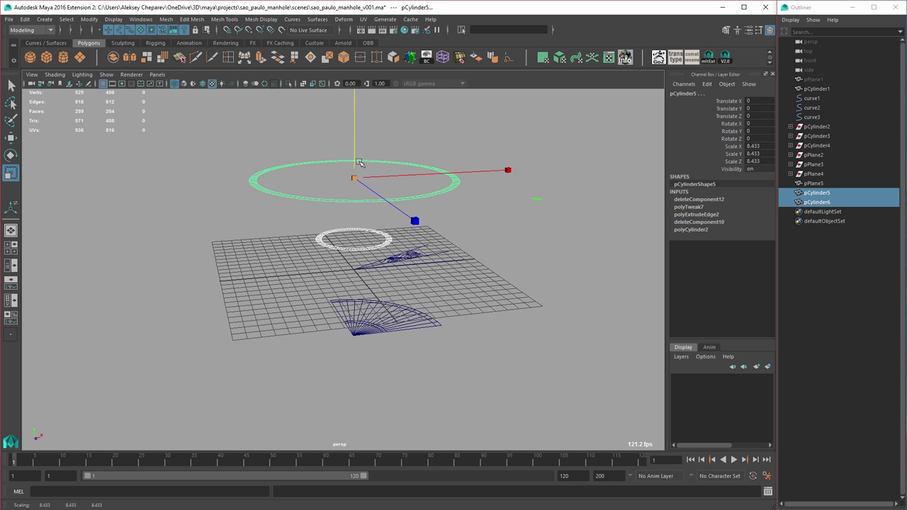
key(w)
alt+drag(373, 289, 374, 322)
middle_click(404, 260)
alt+right_drag(283, 312, 336, 325)
Step: Examine from the top view how both rings line up with the guide curves and the reference photo
key(space)
key(space)
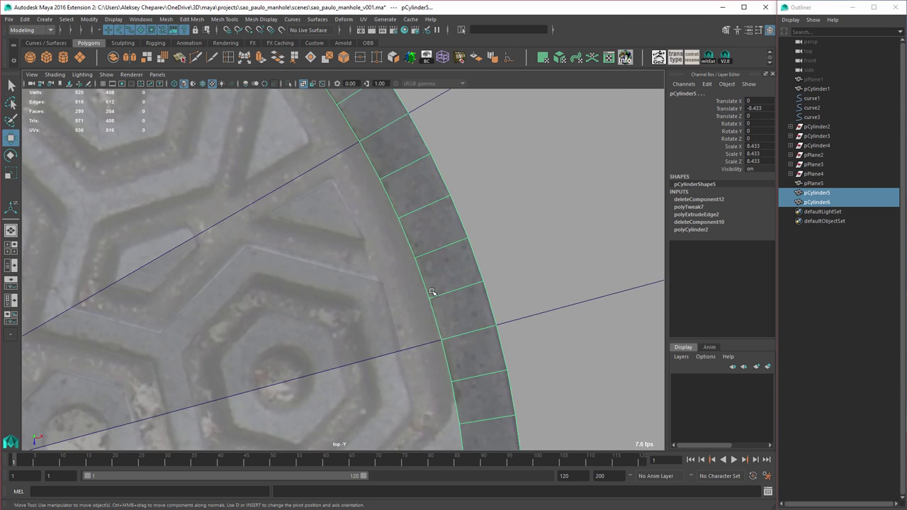
alt+right_drag(432, 292, 336, 253)
alt+right_drag(247, 272, 300, 262)
key(q)
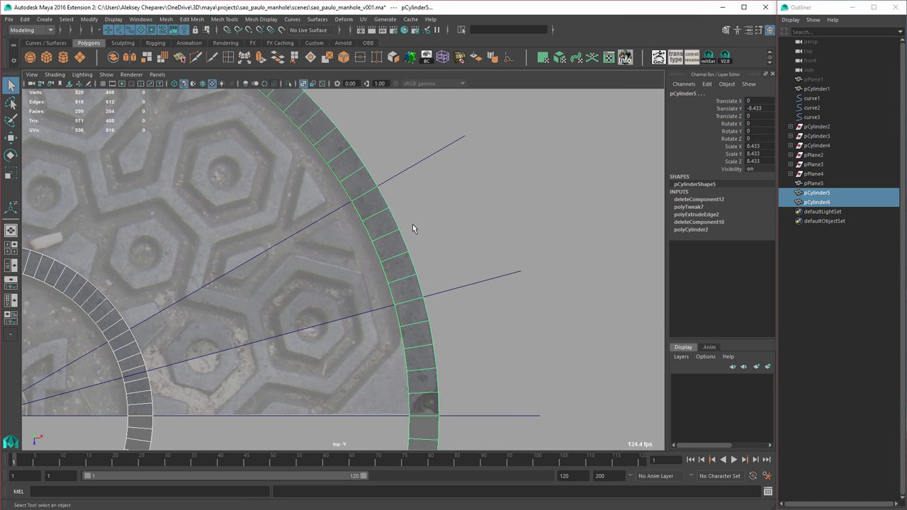
alt+middle_drag(374, 239, 446, 202)
alt+right_drag(466, 231, 478, 237)
alt+right_drag(431, 257, 333, 260)
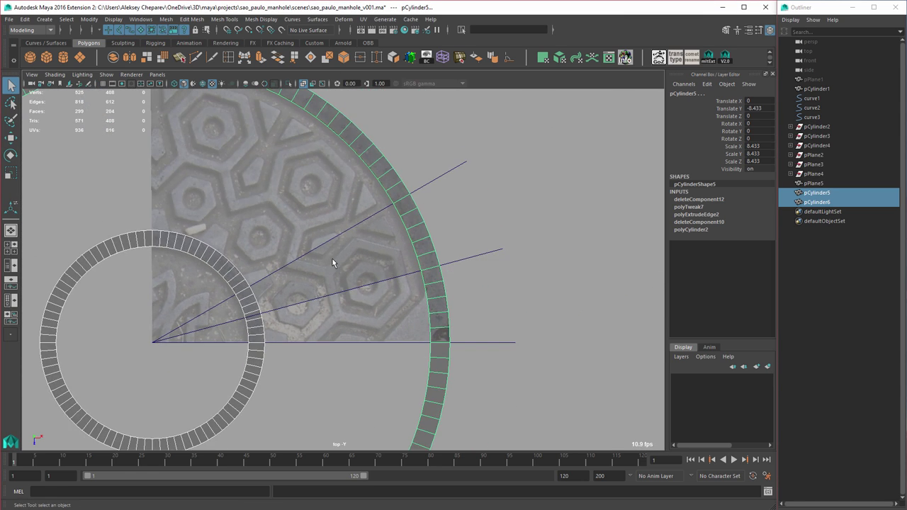
Step: Check up close whether the segment edges of the inner and outer rings fall on the angled guide curves
alt+middle_drag(333, 259, 416, 233)
alt+right_drag(503, 308, 568, 333)
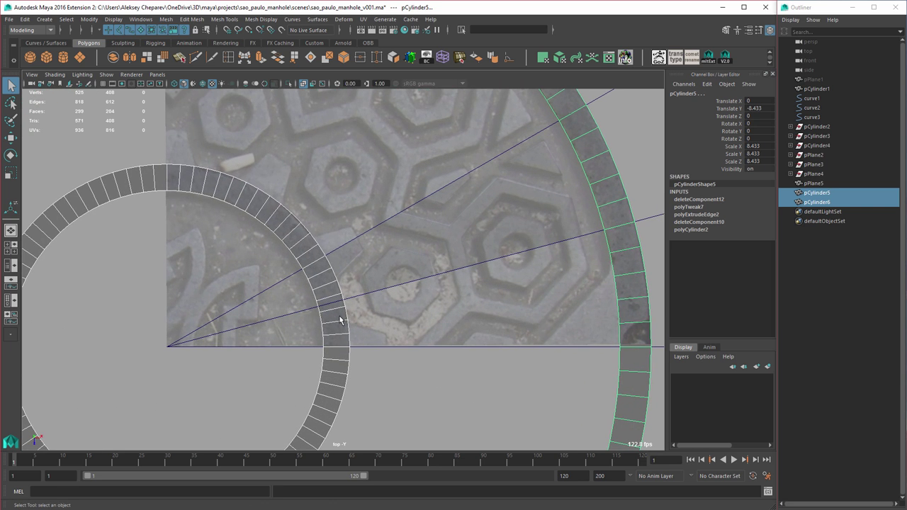
click(330, 278)
click(603, 192)
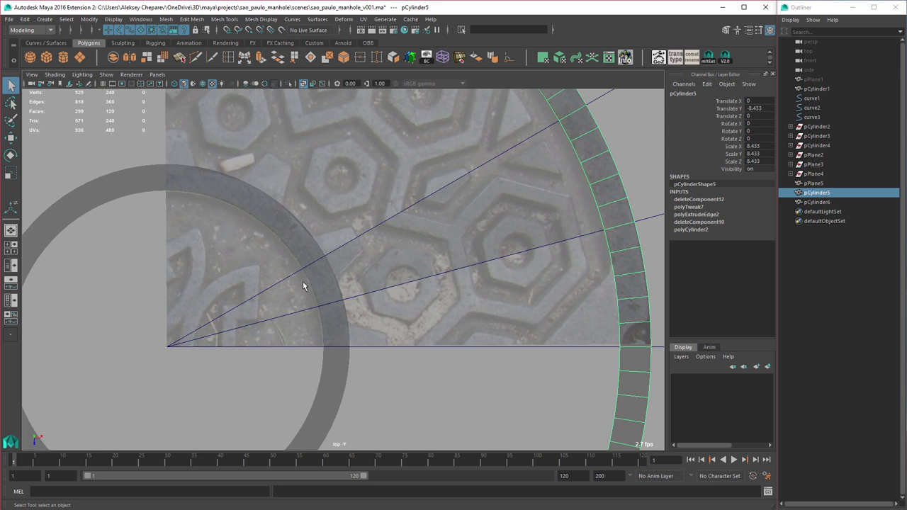
scroll(303, 281, up, 3)
Step: Delete the inner ring and create a replacement polygon cylinder at the origin, scaled uniformly to about 2.921 to fit the photo's inner circle
click(348, 332)
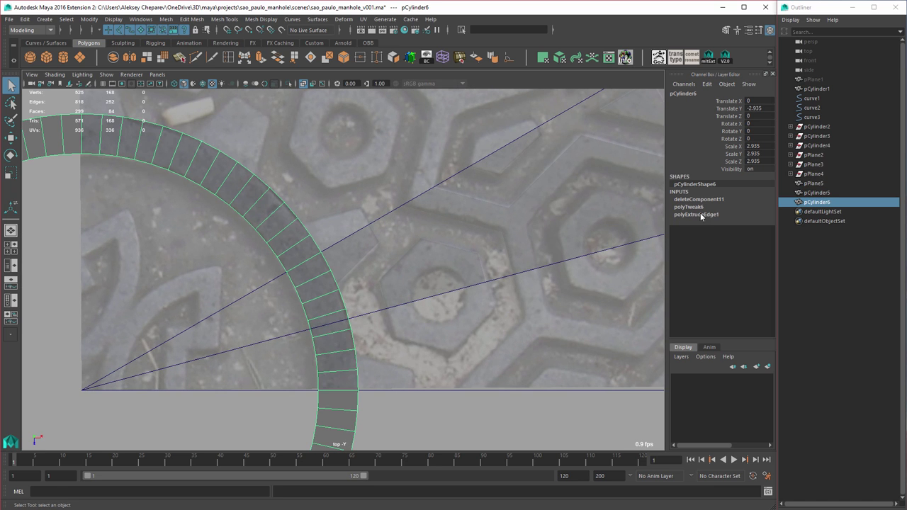
alt+right_drag(480, 261, 357, 243)
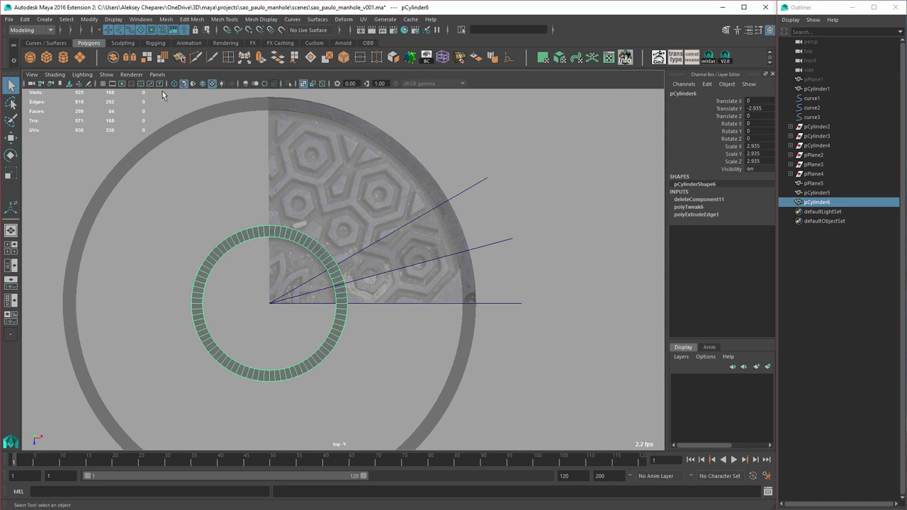
key(Delete)
click(63, 57)
key(r)
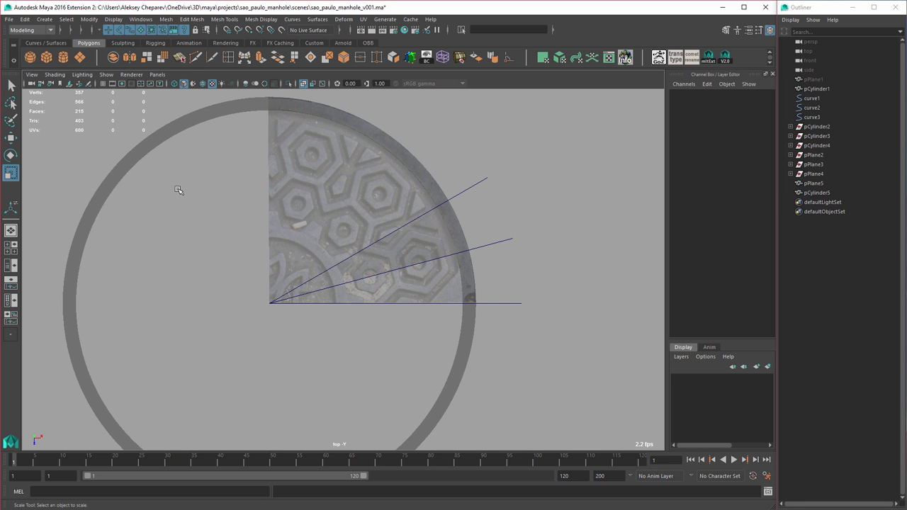
alt+right_drag(333, 234, 546, 301)
middle_drag(230, 232, 661, 283)
Step: Set the new cylinder's Subdivisions Axis to 96 to match its radial edges to the guide curves
click(687, 201)
click(737, 222)
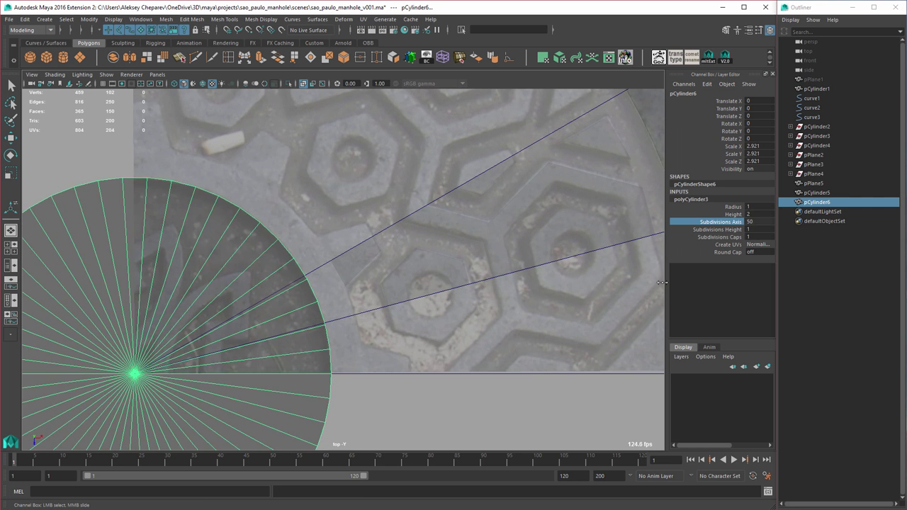
middle_drag(507, 264, 497, 264)
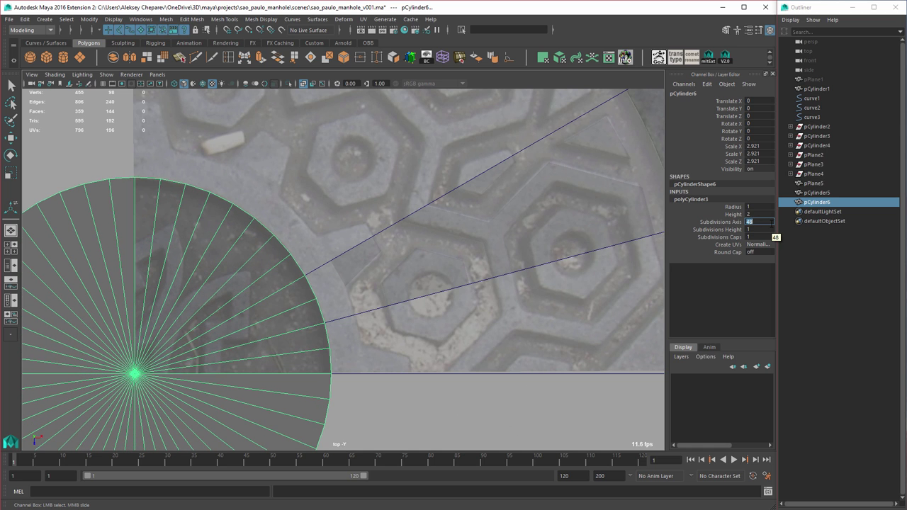
text(96)
key(Return)
alt+right_drag(554, 280, 441, 276)
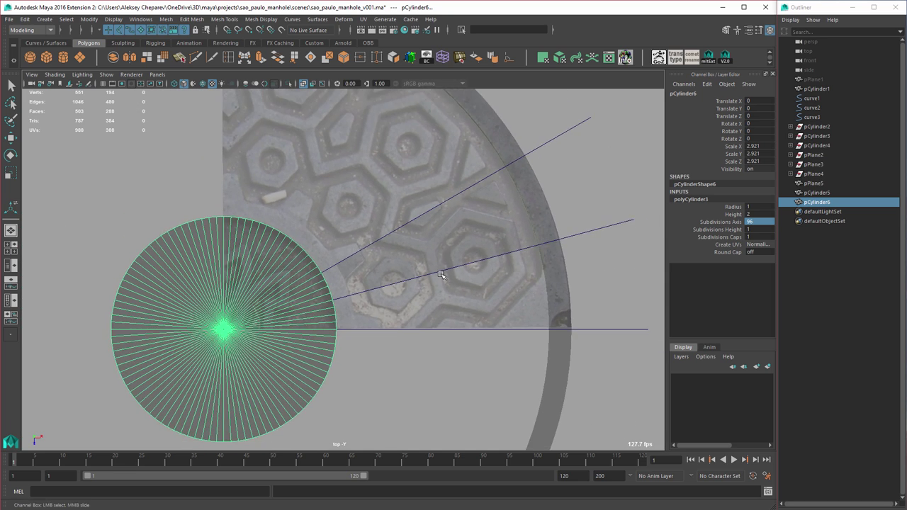
alt+middle_drag(441, 276, 461, 253)
alt+right_drag(351, 305, 482, 339)
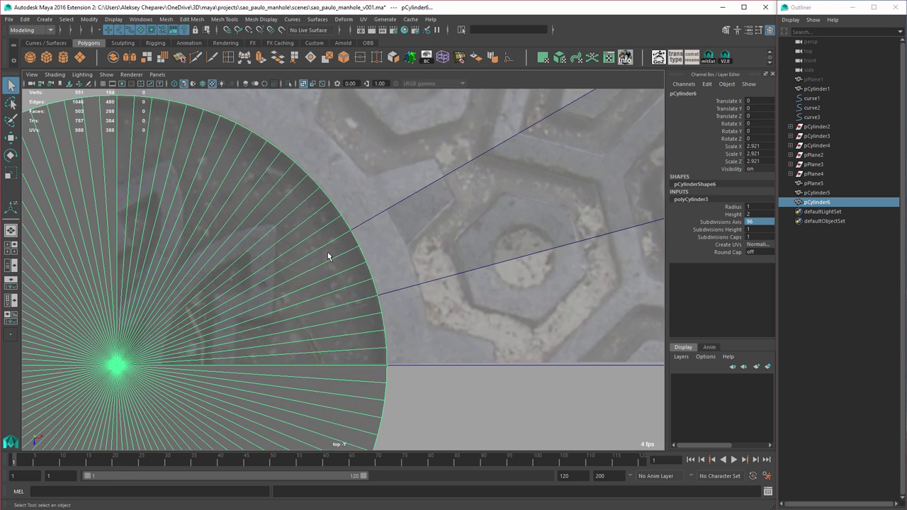
Step: Delete the cap faces of pCylinder6 to leave the cylinder open
mouse_move(323, 252)
right_down()
mouse_move(323, 225)
mouse_move(318, 260)
right_up()
drag(62, 343, 156, 384)
key(Delete)
right_drag(354, 248, 355, 233)
key(ctrl+z)
Step: Extrude the open cylinder's border edge loop and scale it outward about 1.16 times, following the inner ring on the reference photo
right_drag(382, 392, 383, 369)
double_click(386, 375)
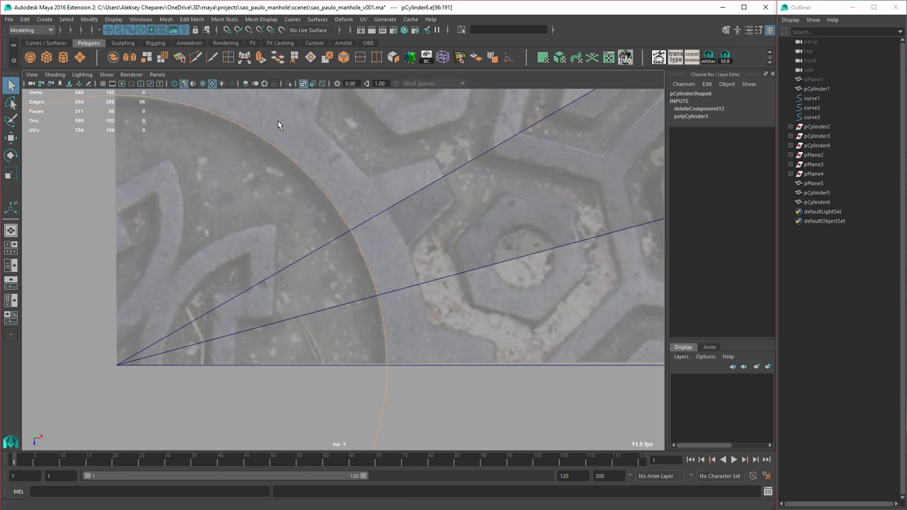
key(ctrl+e)
middle_drag(278, 187, 298, 190)
key(ctrl+z)
key(r)
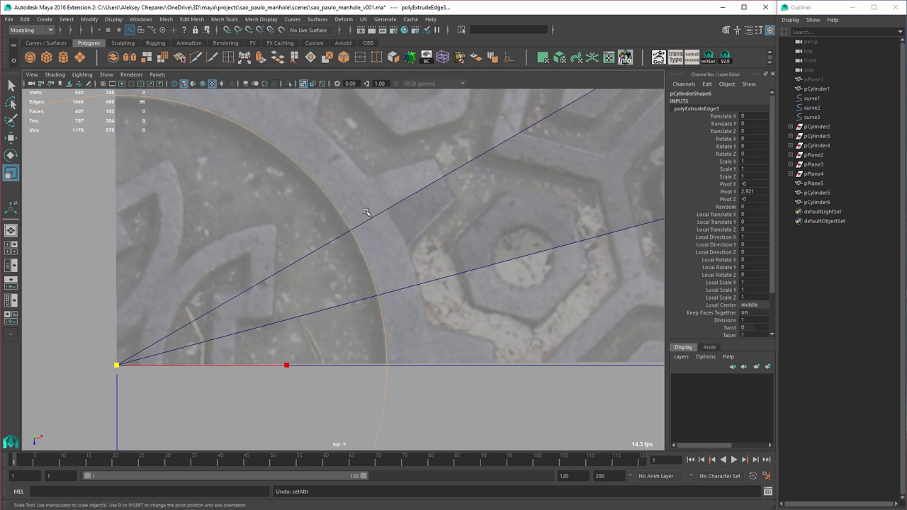
middle_drag(375, 215, 429, 220)
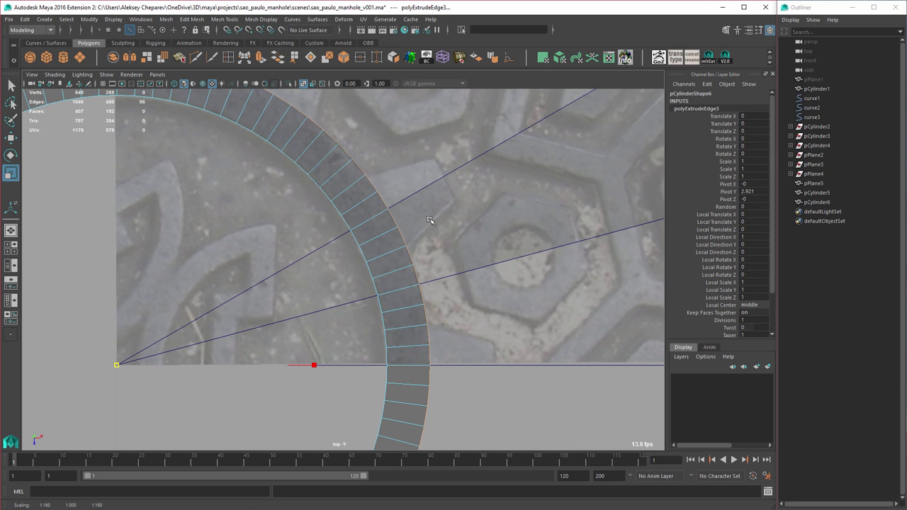
Step: Delete the side wall faces of the cylinder, keeping only the flat extruded ring
key(space)
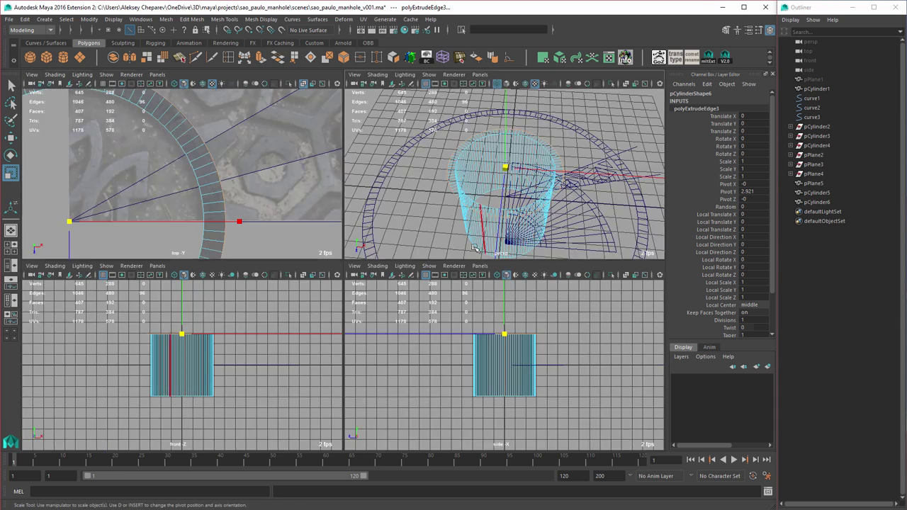
key(space)
alt+right_drag(430, 220, 348, 253)
alt+drag(347, 253, 329, 245)
key(q)
right_drag(328, 223, 327, 249)
drag(249, 247, 531, 379)
key(Delete)
Step: Center the inner ring's pivot and snap the ring down to the grid plane at Translate Y -2.921
right_drag(411, 204, 434, 190)
key(w)
key(alt+c)
alt+drag(342, 204, 348, 236)
drag(362, 181, 362, 180)
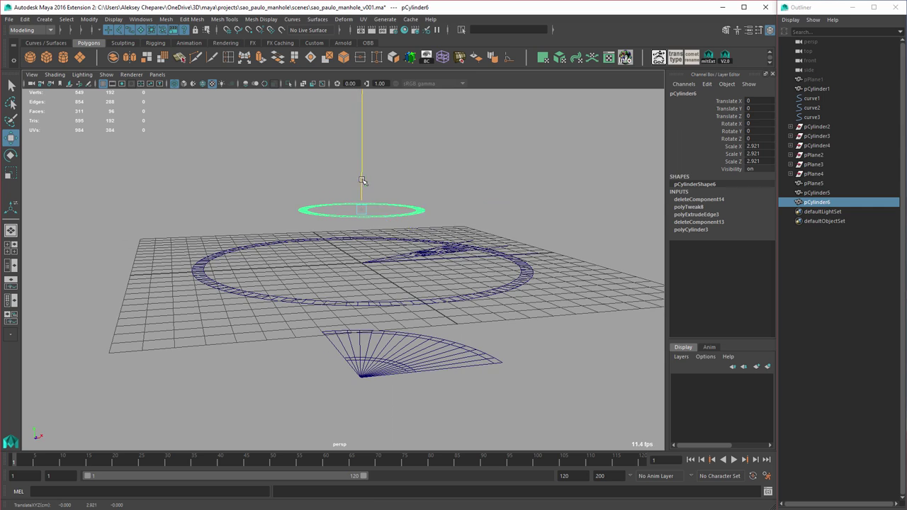
key(v)
middle_drag(428, 259, 428, 257)
alt+drag(428, 258, 423, 300)
alt+right_drag(423, 300, 439, 304)
Step: Delete all faces of the inner ring except the four between the two upper guide lines
key(space)
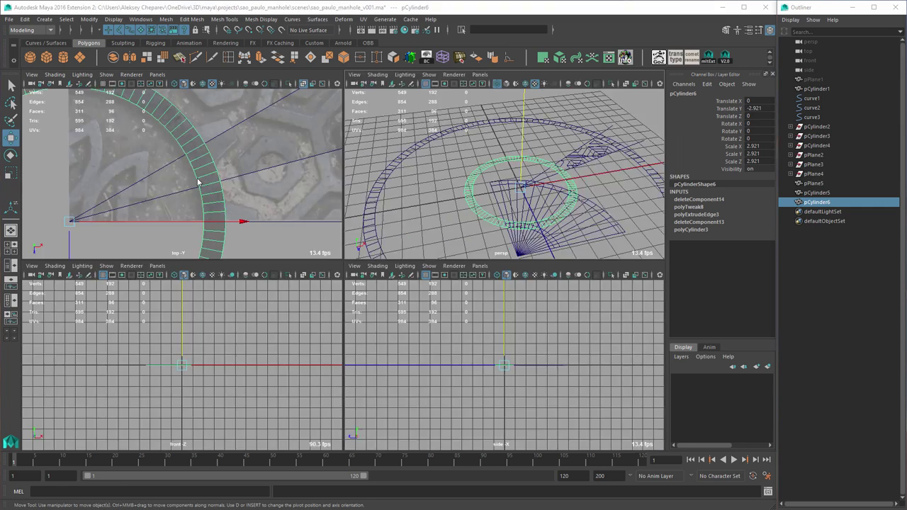
key(space)
alt+right_drag(391, 258, 401, 239)
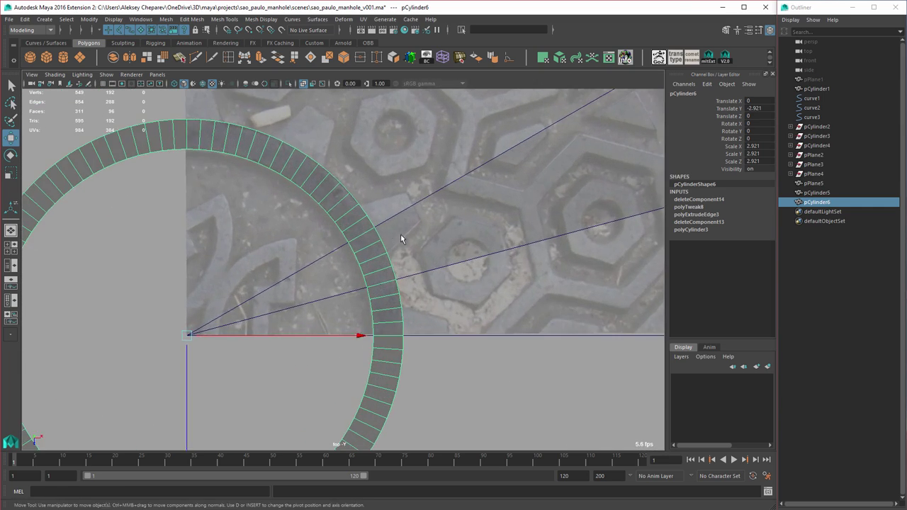
key(q)
right_drag(351, 209, 352, 234)
drag(369, 239, 394, 270)
alt+right_drag(494, 277, 454, 264)
alt+middle_drag(454, 264, 395, 279)
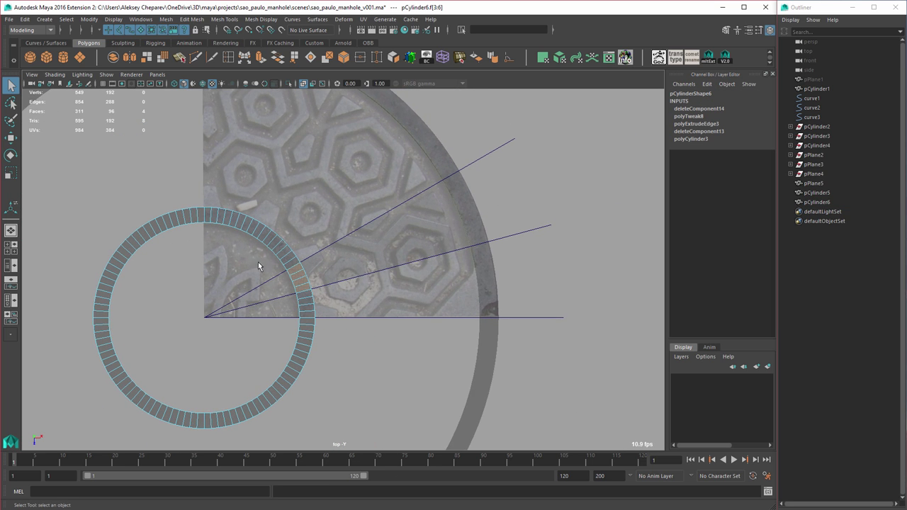
alt+right_drag(258, 263, 202, 237)
shift+drag(146, 210, 391, 406)
key(Delete)
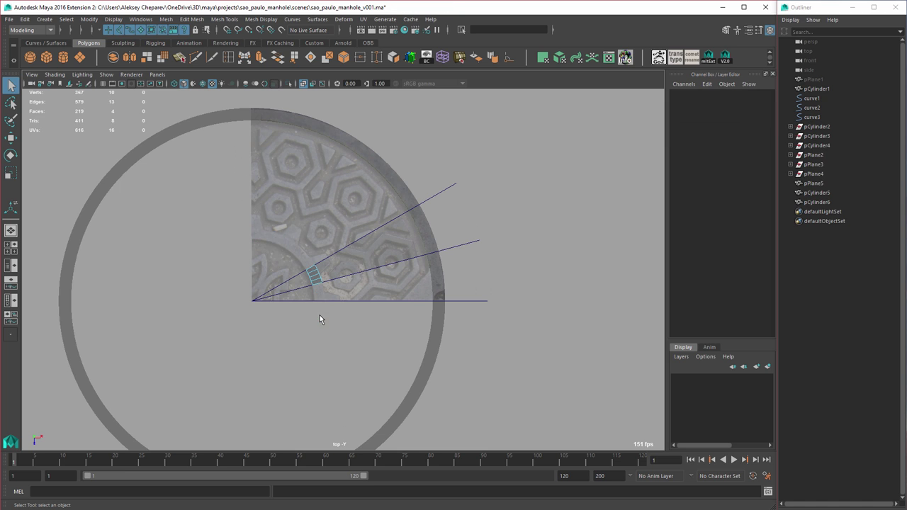
Step: Delete all faces of the outer ring except the five between the two upper guide lines
click(428, 325)
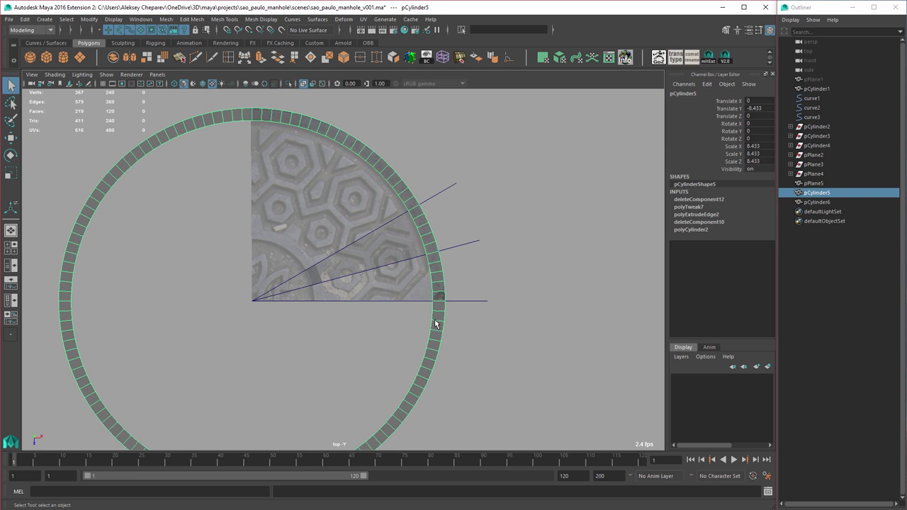
drag(442, 248, 441, 248)
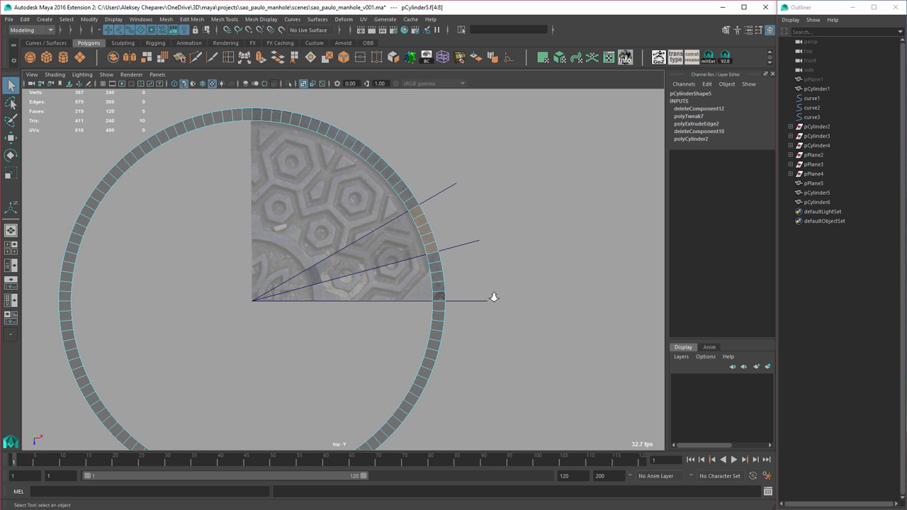
alt+right_drag(491, 298, 397, 281)
shift+drag(104, 149, 464, 440)
key(Delete)
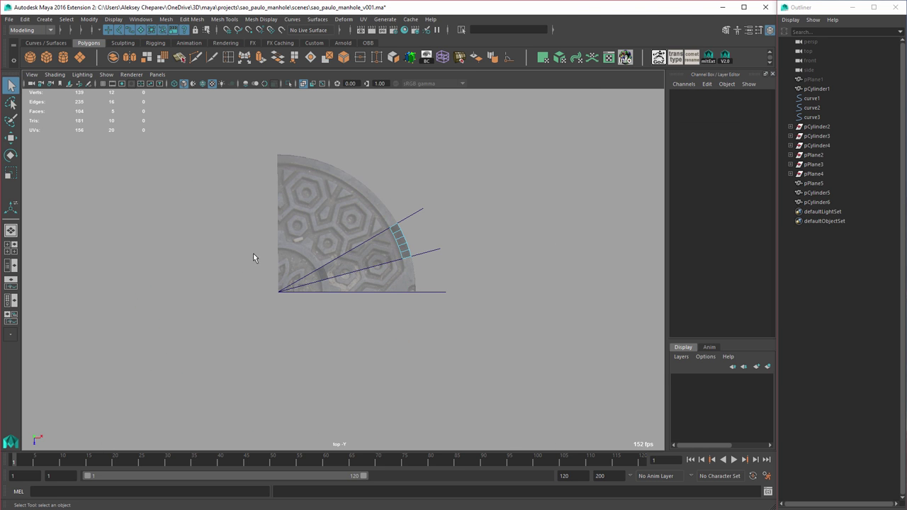
Step: Put the fan-shaped reference mesh pCylinder1 on a new display layer
alt+right_drag(375, 280, 525, 363)
key(4)
alt+right_drag(480, 308, 380, 297)
click(381, 298)
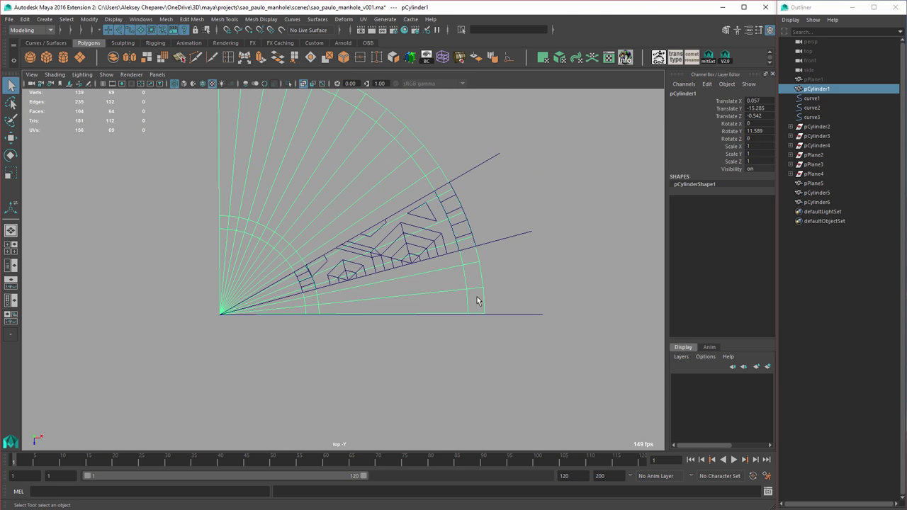
key(ctrl+h)
key(ctrl+z)
click(766, 367)
click(676, 378)
click(677, 378)
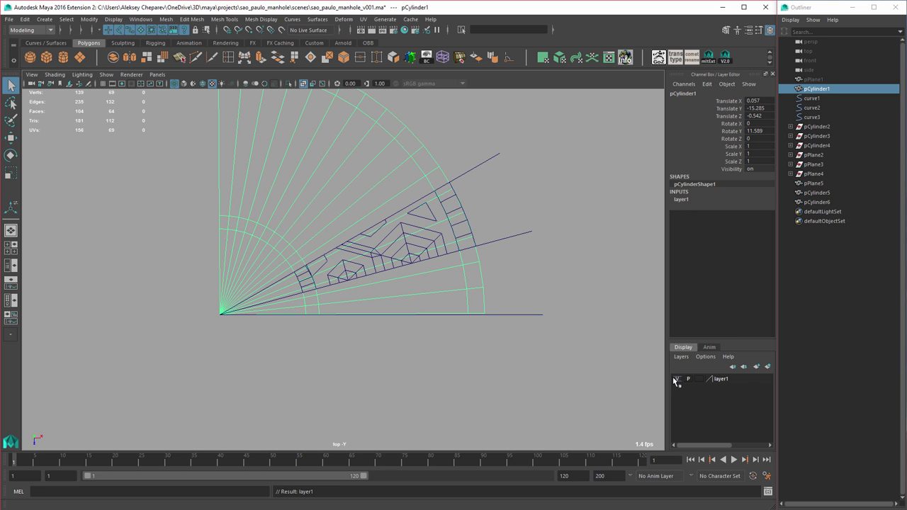
Step: Set layer1 to reference display and hide it, with textured shading in the top view
click(698, 378)
scroll(567, 365, up, 2)
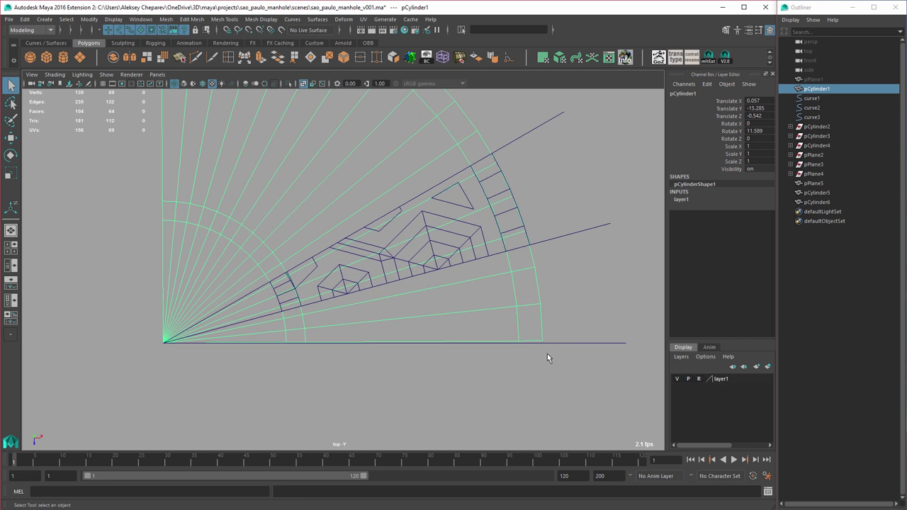
key(6)
scroll(438, 245, up, 3)
click(675, 378)
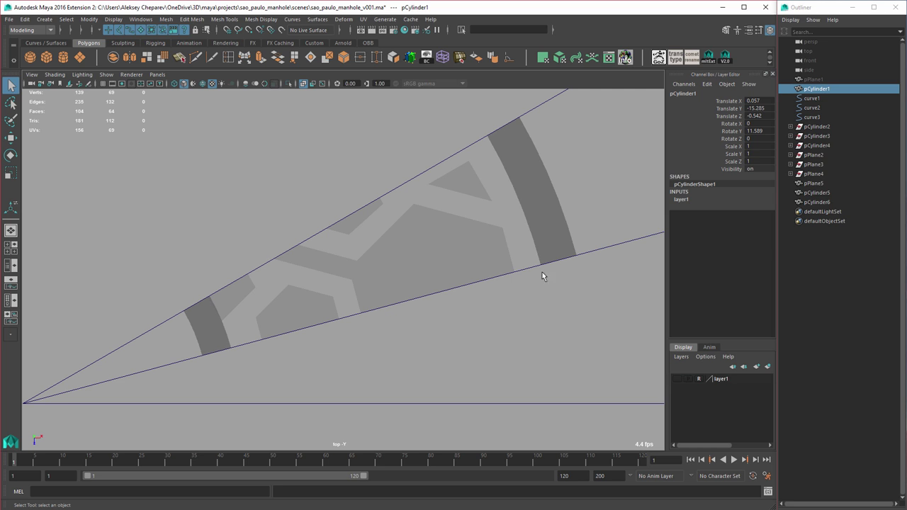
Step: Reverse the normals of the inner and outer ring segments, pCylinder6 and pCylinder5
click(544, 219)
key(space)
key(space)
alt+drag(494, 258, 479, 277)
key(5)
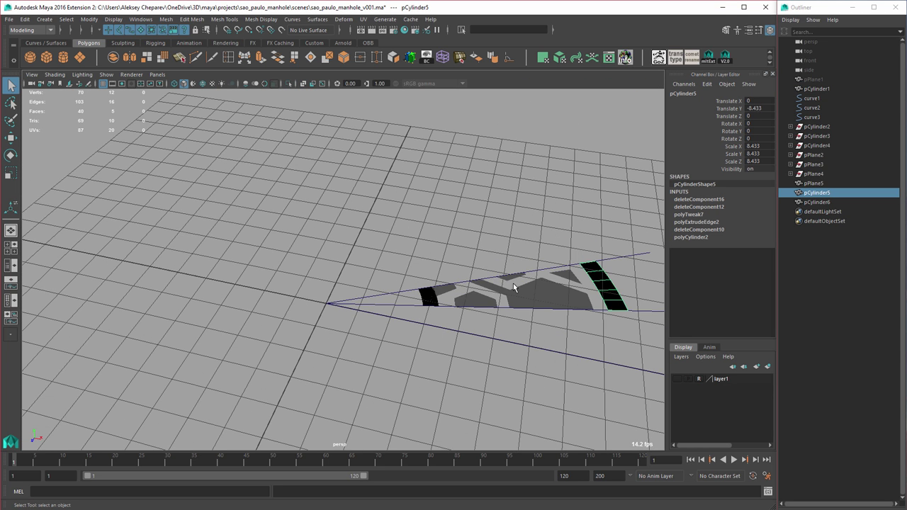
alt+middle_drag(513, 288, 365, 283)
scroll(365, 284, up, 4)
shift+click(204, 312)
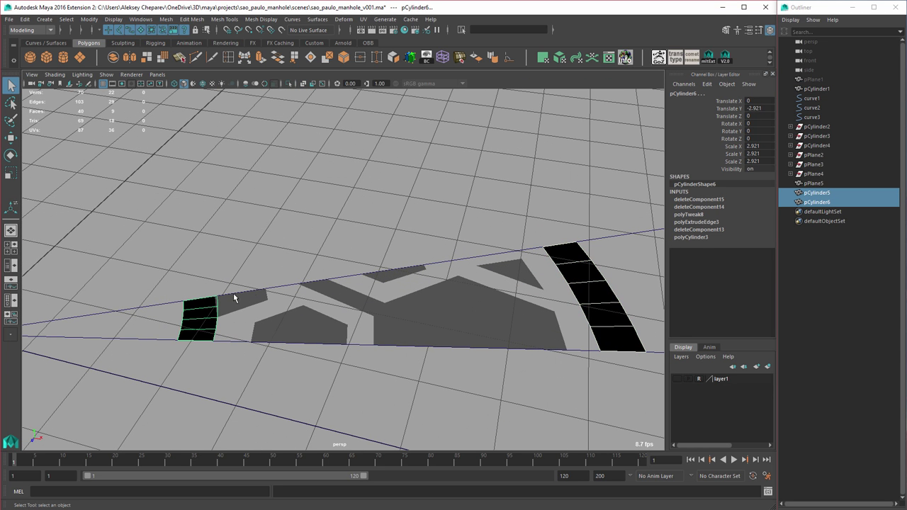
click(476, 56)
key(r)
click(471, 205)
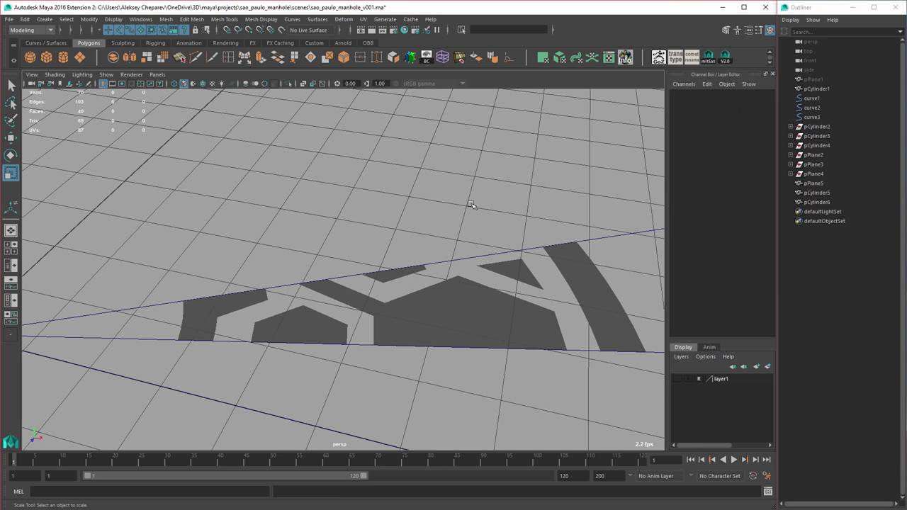
key(F11)
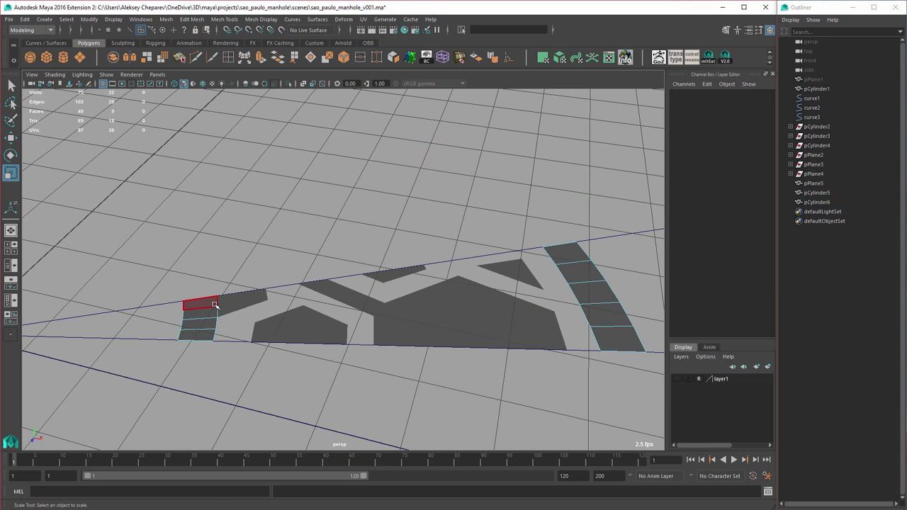
key(F8)
click(269, 22)
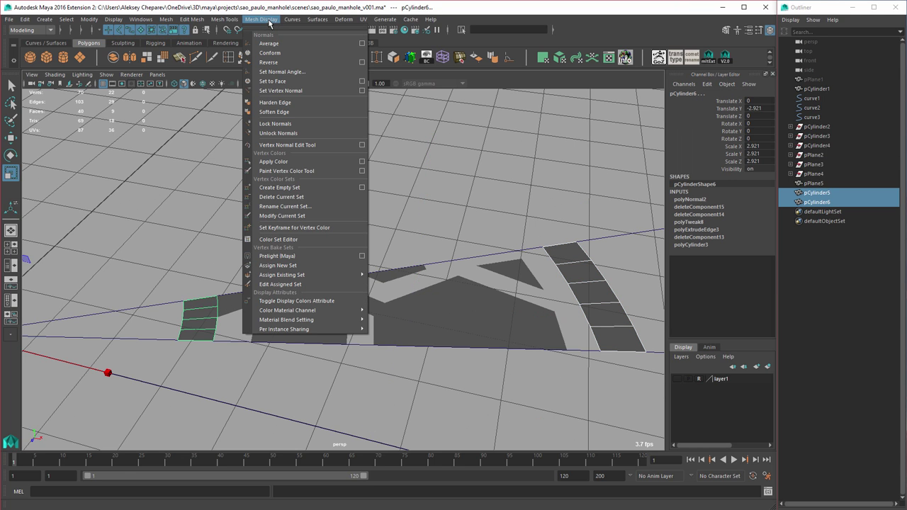
click(271, 63)
Step: Combine both ring segments with the pattern mesh pPlane5 and delete the construction history
alt+drag(347, 273, 418, 284)
shift+click(378, 308)
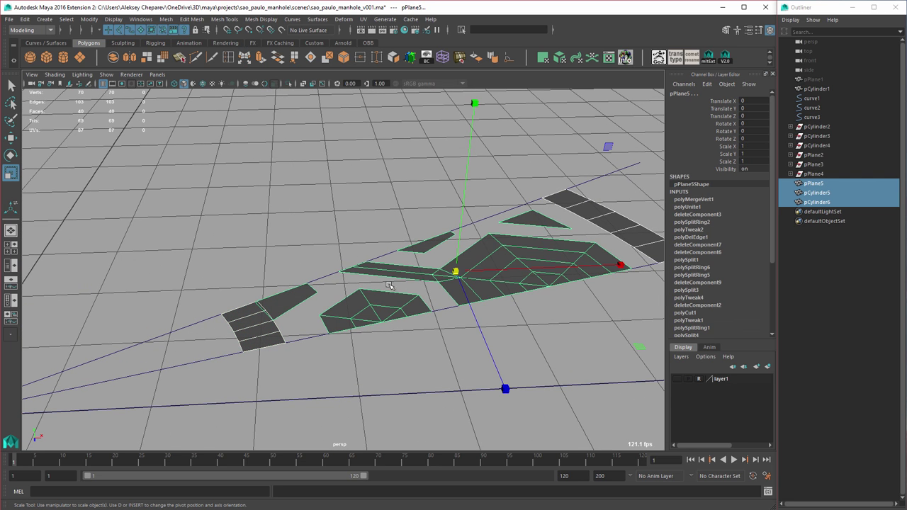
click(114, 58)
key(alt+shift+d)
Step: Snap the lower corner vertex of the small panel beside the inner ring segment onto the ring's matching vertex
key(space)
key(space)
scroll(243, 265, up, 3)
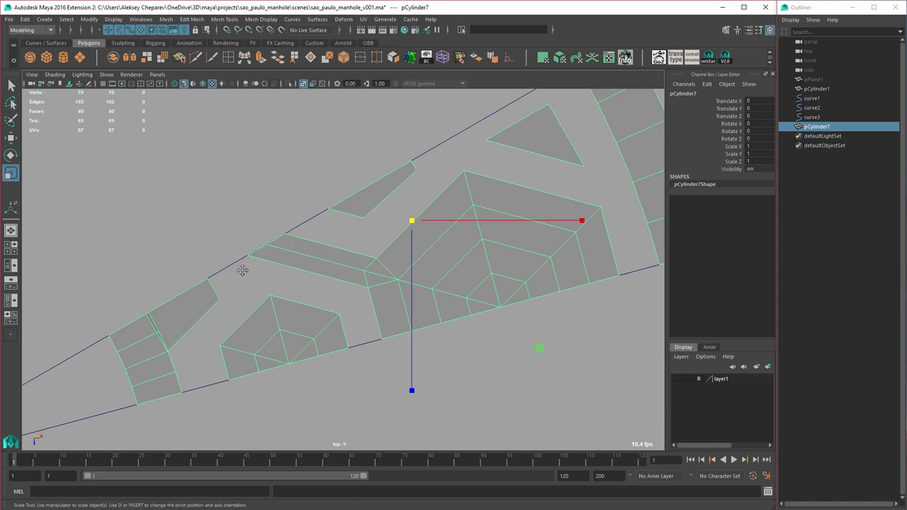
alt+middle_drag(242, 270, 415, 234)
alt+right_drag(415, 234, 425, 319)
alt+middle_drag(425, 318, 440, 255)
alt+right_drag(440, 255, 446, 352)
right_drag(414, 314, 379, 308)
key(q)
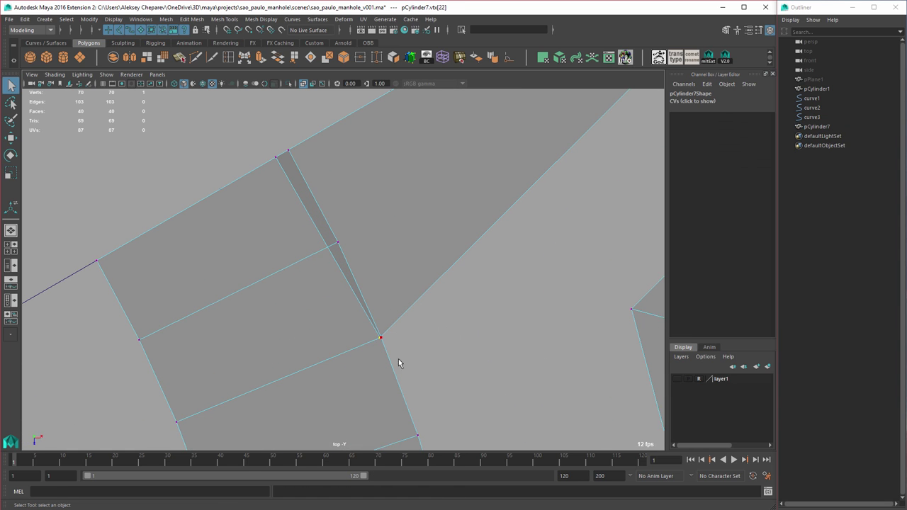
key(w)
mouse_move(413, 338)
middle_down()
mouse_move(417, 293)
mouse_move(406, 325)
middle_up()
key(v)
alt+right_drag(406, 326, 421, 249)
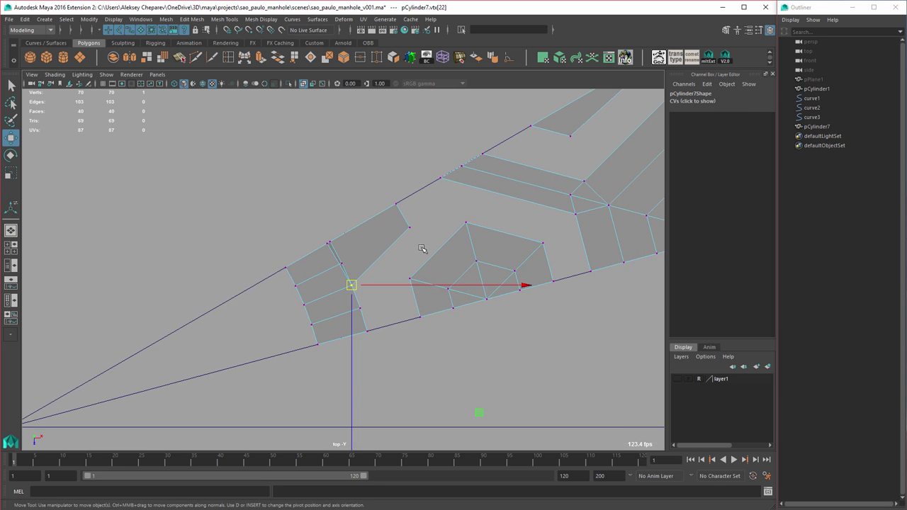
scroll(422, 249, up, 3)
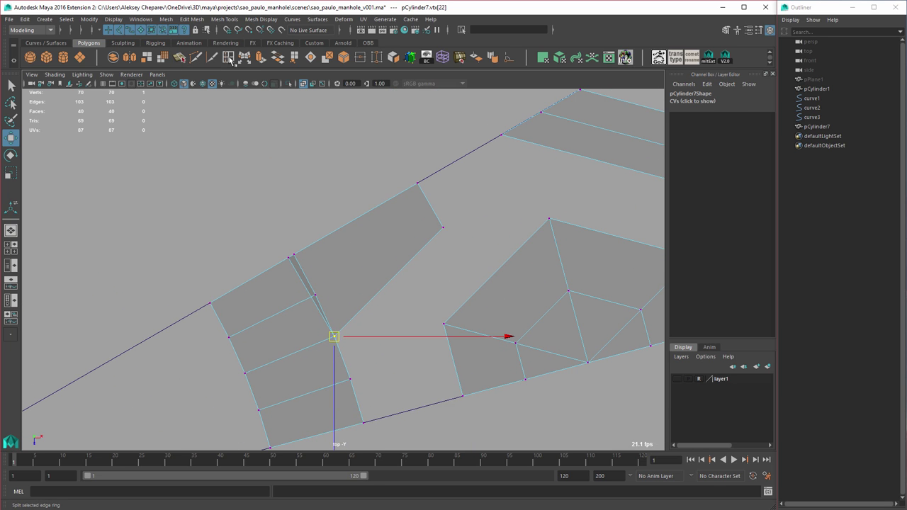
Step: Insert one edge loop lengthwise through the middle of the small panel beside the inner ring segment
double_click(229, 58)
alt+middle_drag(430, 205, 417, 209)
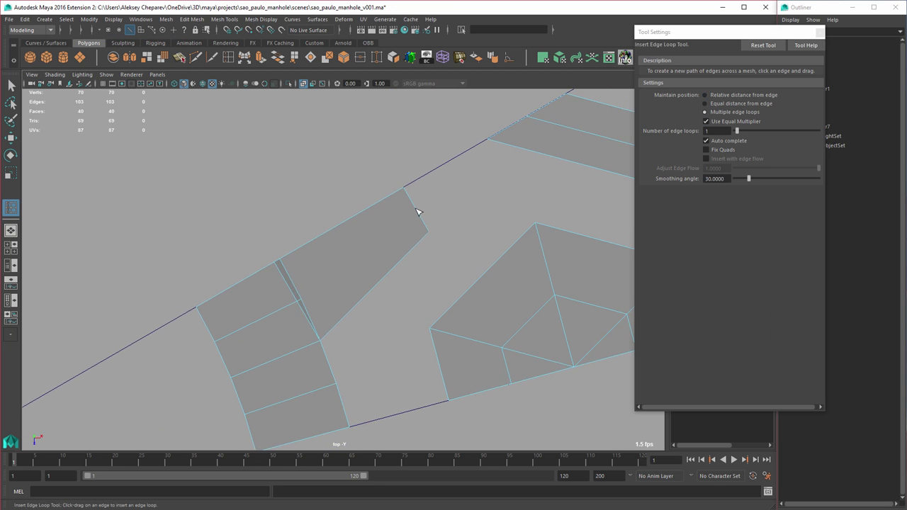
key(w)
Step: Snap the ring segment's top and middle vertices onto the adjoining panel's vertices to close the gap
right_drag(359, 264, 313, 263)
alt+middle_drag(273, 262, 299, 266)
alt+right_drag(300, 266, 332, 287)
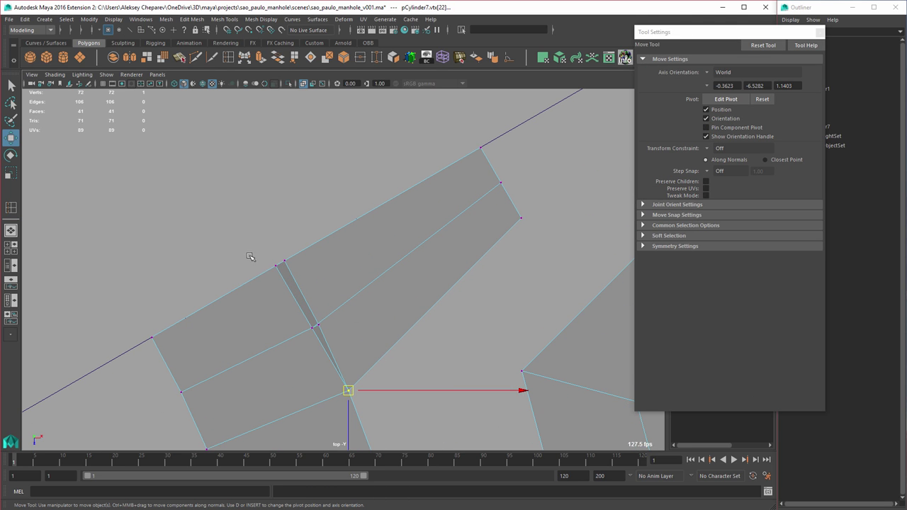
drag(248, 255, 280, 277)
middle_drag(301, 250, 287, 261)
click(311, 328)
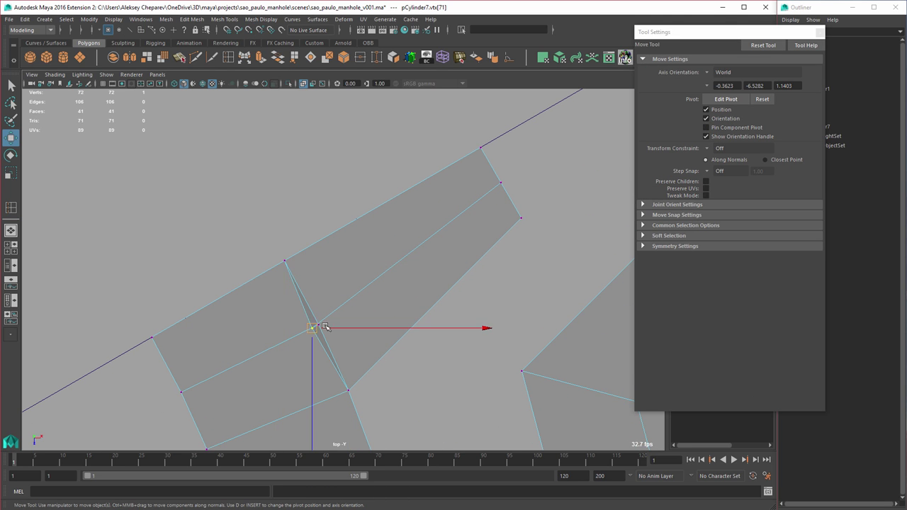
key(v)
middle_drag(320, 328, 320, 324)
Step: Delete the two short diagonal edges where the narrow strip meets the large half hexagon
alt+right_drag(421, 316, 560, 370)
alt+middle_drag(560, 370, 450, 373)
alt+right_drag(450, 373, 497, 347)
alt+middle_drag(437, 318, 359, 330)
alt+right_drag(411, 322, 453, 255)
alt+middle_drag(464, 241, 379, 304)
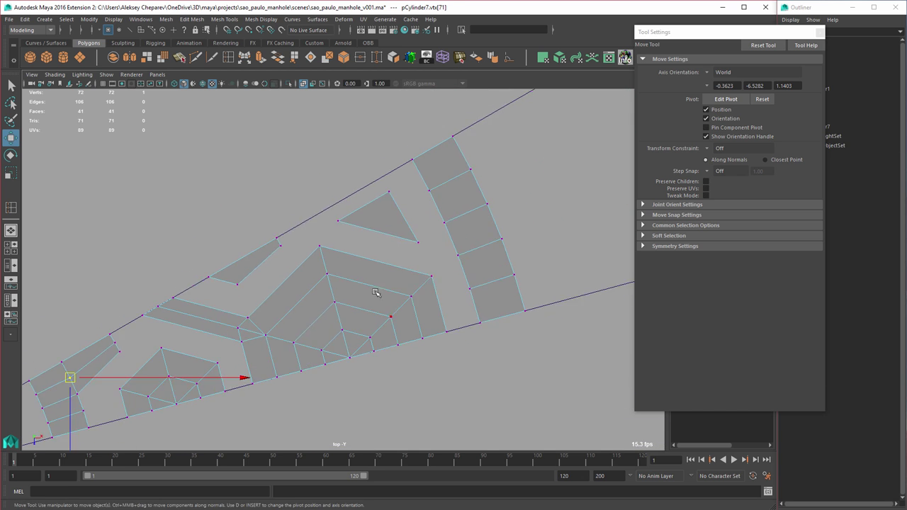
key(q)
right_drag(326, 295, 325, 255)
click(262, 293)
shift+click(259, 306)
key(Delete)
click(820, 33)
alt+right_drag(420, 202, 396, 219)
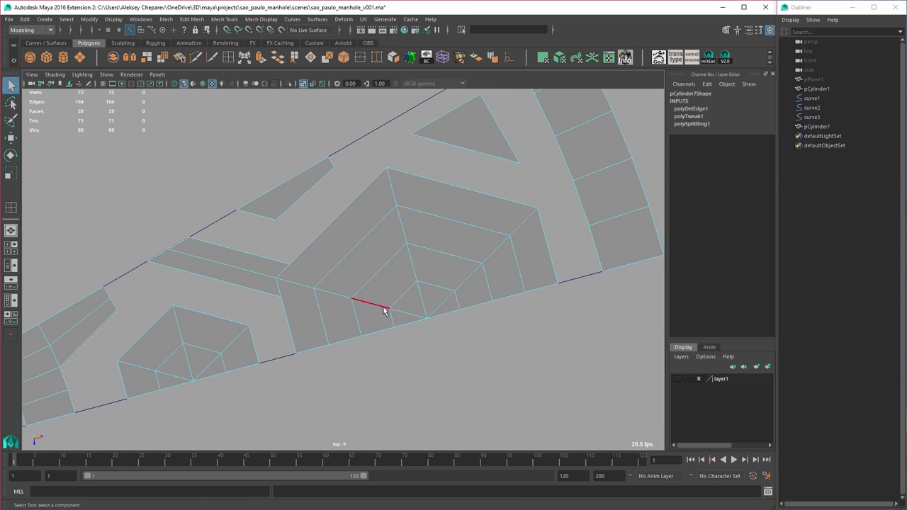
Step: Append polygons bridging the small panel to the narrow strip and the small half hexagon to its neighbours on both sides
alt+right_drag(385, 307, 350, 294)
alt+middle_drag(446, 269, 391, 327)
right_drag(405, 327, 506, 312)
alt+middle_drag(397, 269, 418, 310)
alt+middle_drag(79, 387, 377, 203)
click(294, 58)
alt+middle_drag(299, 237, 255, 240)
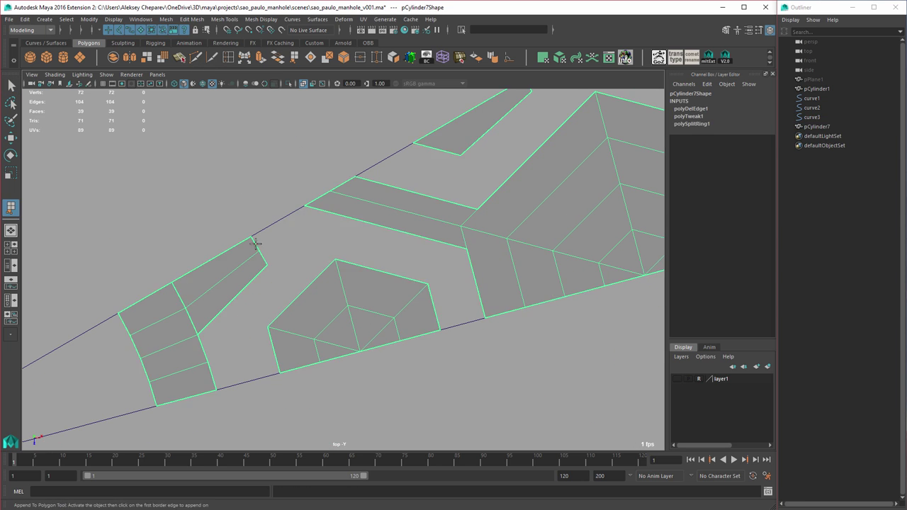
click(255, 242)
click(356, 218)
click(475, 282)
click(433, 306)
click(274, 349)
click(213, 383)
Step: Append polygons bridging the upper panel to the triangle, and the triangle and large half hexagon to the outer ring segment
click(437, 150)
alt+middle_drag(437, 149, 167, 254)
alt+middle_drag(302, 201, 278, 285)
click(345, 233)
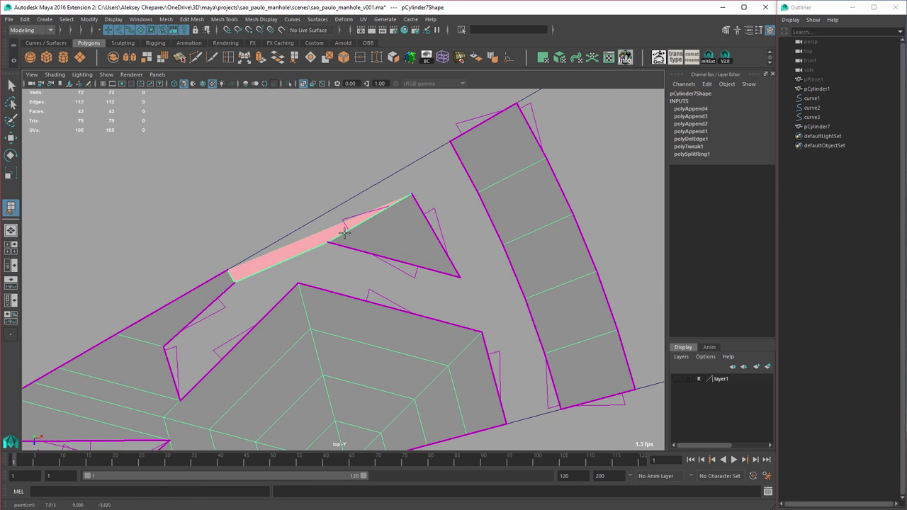
click(437, 237)
click(542, 383)
key(w)
Step: Try to fill the open channels between the pattern pieces
click(311, 57)
alt+middle_drag(372, 191, 340, 196)
click(234, 336)
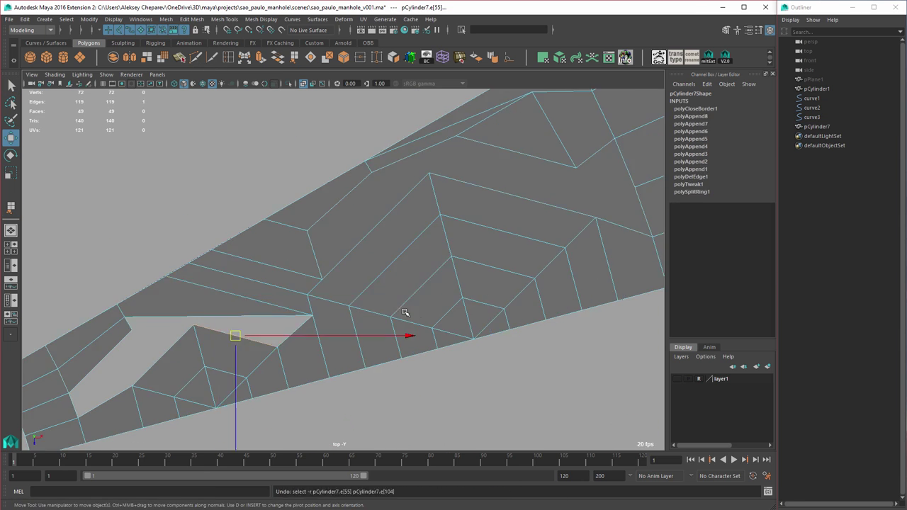
key(ctrl+z)
key(ctrl+z)
key(ctrl+z)
Step: Merge the overlapping vertices of the wedge mesh and fill the two remaining holes between the pattern pieces
right_drag(437, 216, 472, 184)
key(1)
alt+right_drag(340, 283, 397, 283)
alt+middle_drag(186, 316, 339, 257)
key(space)
key(space)
right_drag(430, 312, 433, 298)
click(310, 57)
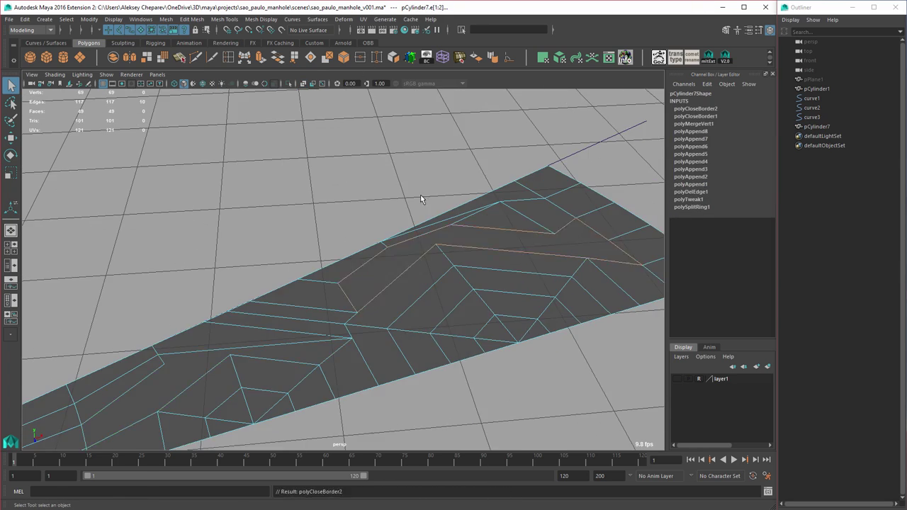
Step: In the top view, insert equal-distance support edge loops along both arcs of the inner ring segment
alt+drag(423, 198, 453, 233)
key(space)
key(space)
alt+right_drag(567, 340, 595, 342)
double_click(229, 57)
click(264, 325)
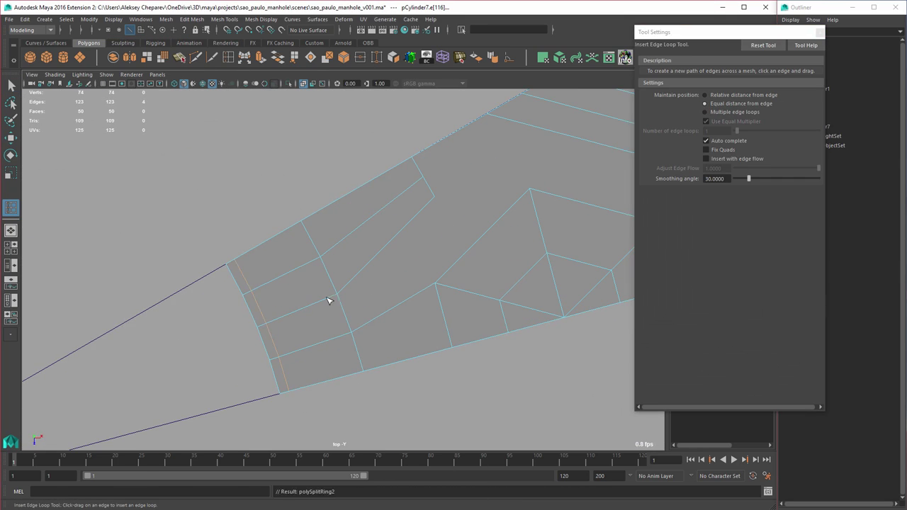
click(331, 300)
Step: Insert support edge loops inside the large half hexagon and along the inner arc of the outer ring segment
alt+middle_drag(552, 170, 170, 318)
click(428, 221)
click(467, 206)
alt+right_drag(460, 226, 411, 248)
click(408, 323)
click(428, 303)
alt+middle_drag(479, 259, 509, 245)
click(525, 223)
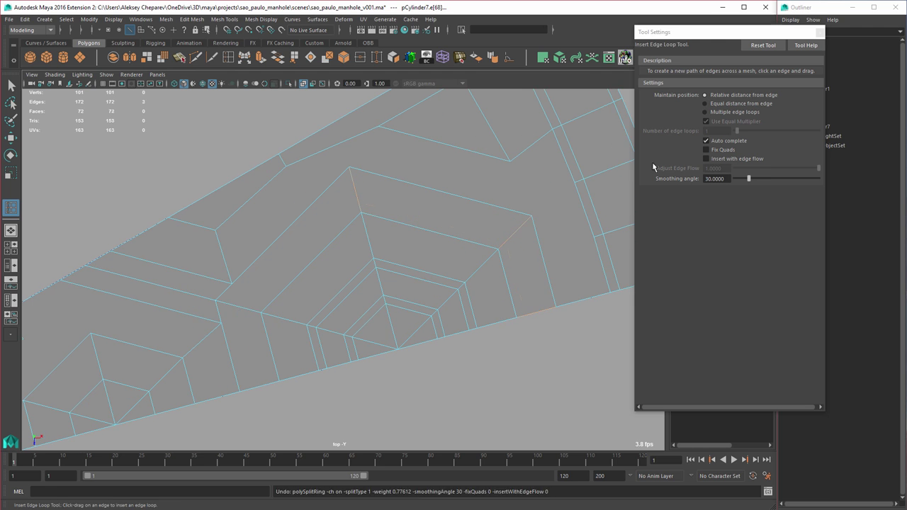
Step: Insert a partial edge loop around the large half hexagon's outer border with Auto complete turned off
click(705, 141)
drag(250, 390, 270, 383)
key(Return)
alt+middle_drag(286, 384, 425, 422)
alt+right_drag(425, 422, 453, 423)
Step: Turn Auto complete back on and insert relative-distance support edge loops through the small half hexagon and the small panel
click(706, 141)
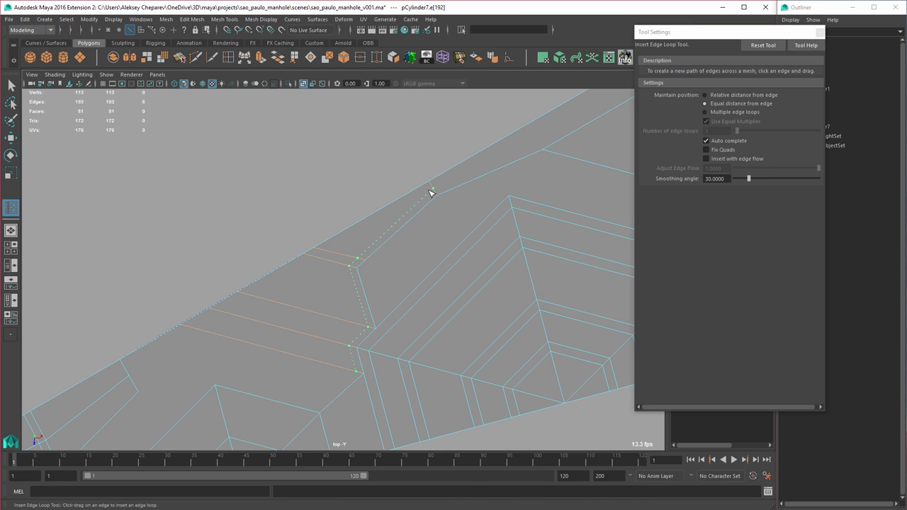
key(ctrl+z)
alt+right_drag(430, 213, 383, 212)
alt+middle_drag(354, 319, 433, 219)
click(705, 95)
click(328, 267)
click(335, 288)
alt+middle_drag(312, 283, 362, 299)
drag(303, 290, 311, 282)
alt+right_drag(303, 289, 355, 288)
Step: Cut corner support edges with Multi-Cut where the small panel meets the inner ring segment
key(ctrl+shift+x)
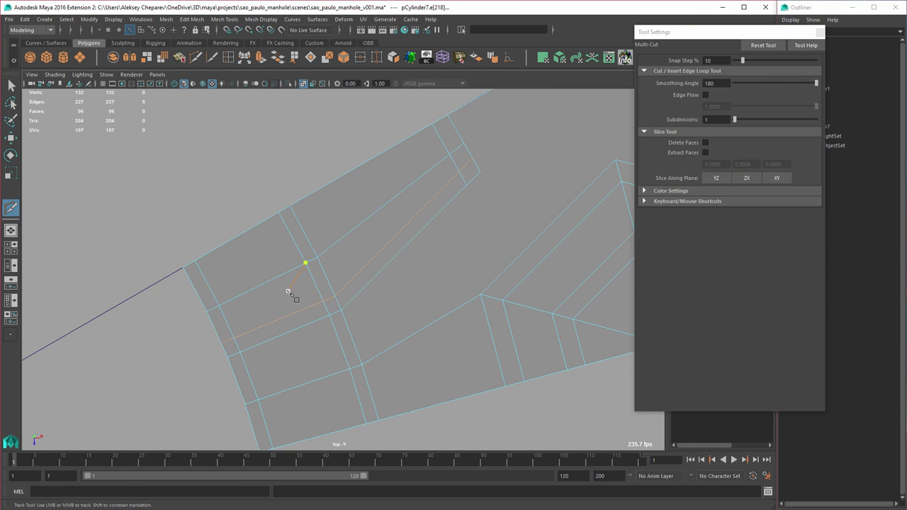
alt+middle_drag(291, 297, 241, 297)
click(332, 307)
click(332, 321)
key(w)
click(705, 95)
drag(303, 298, 303, 303)
key(w)
Step: Delete the surplus edge at the junction of the small panel and the inner ring segment
right_drag(301, 250, 302, 236)
click(328, 277)
alt+right_drag(390, 272, 304, 283)
click(270, 317)
key(Delete)
Step: Cut support edges along the narrow strips running from the wedge border to the corner between the two half hexagons
alt+middle_drag(420, 122, 261, 219)
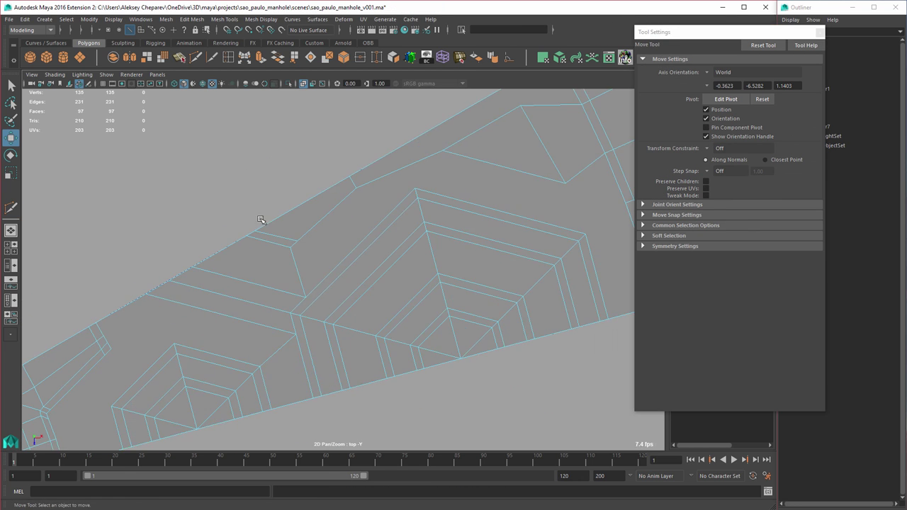
alt+right_drag(261, 219, 312, 234)
key(ctrl+shift+x)
click(344, 287)
click(173, 250)
click(126, 274)
alt+middle_drag(343, 286, 331, 293)
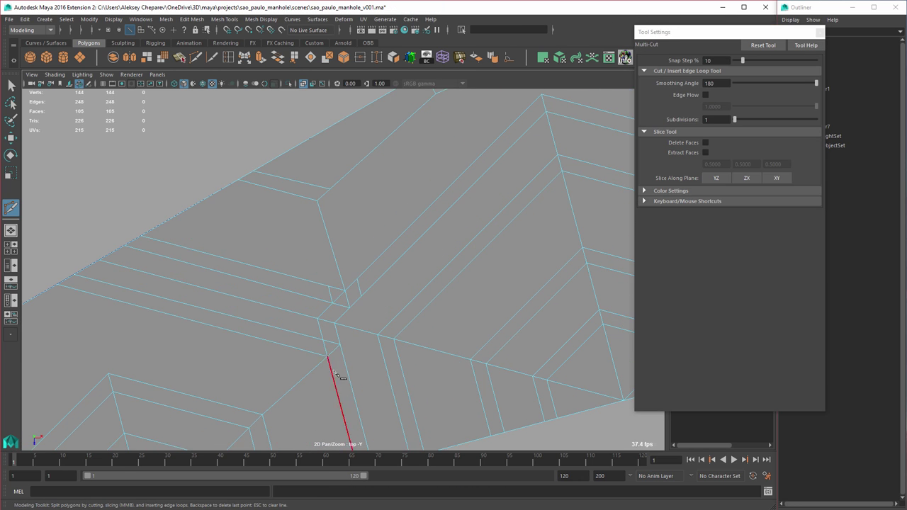
Step: Delete the surplus edge where the narrow strips meet between the half hexagons and recut the corner there
key(w)
click(324, 347)
key(Delete)
key(ctrl+shift+x)
click(328, 333)
key(w)
key(ctrl+shift+x)
Step: Cut support edges along the upper panel's sides and along the inner side of the triangle
click(321, 202)
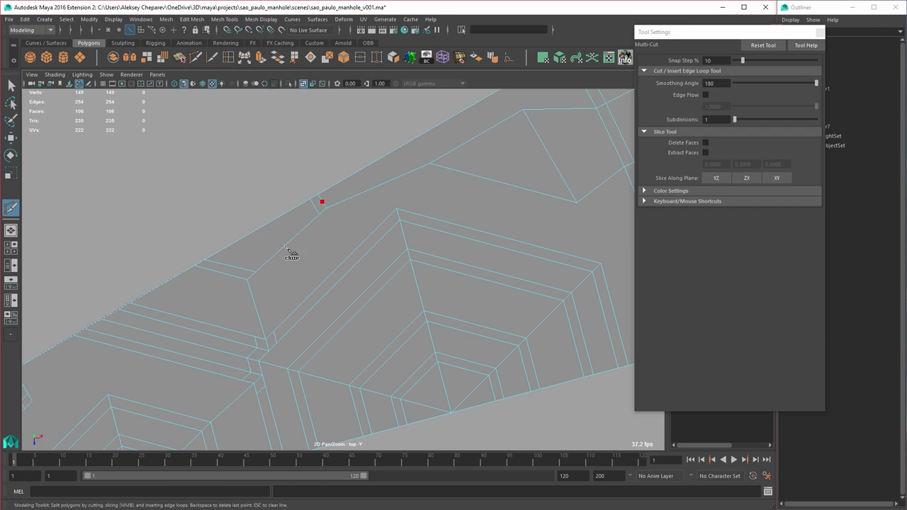
click(241, 276)
right_click(241, 277)
alt+right_drag(397, 226, 369, 227)
alt+middle_drag(417, 205, 284, 281)
click(292, 258)
right_click(390, 287)
alt+right_drag(418, 284, 383, 290)
click(479, 317)
click(464, 308)
Step: Cut support edges on both sides of the large half hexagon's radial corner edges
alt+middle_drag(212, 305, 396, 248)
click(344, 267)
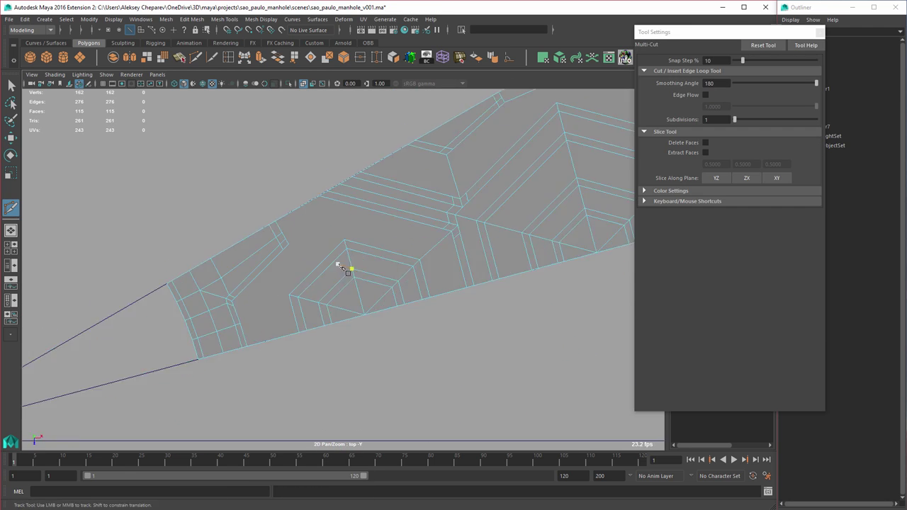
alt+right_drag(344, 267, 397, 270)
alt+middle_drag(510, 206, 417, 232)
key(Return)
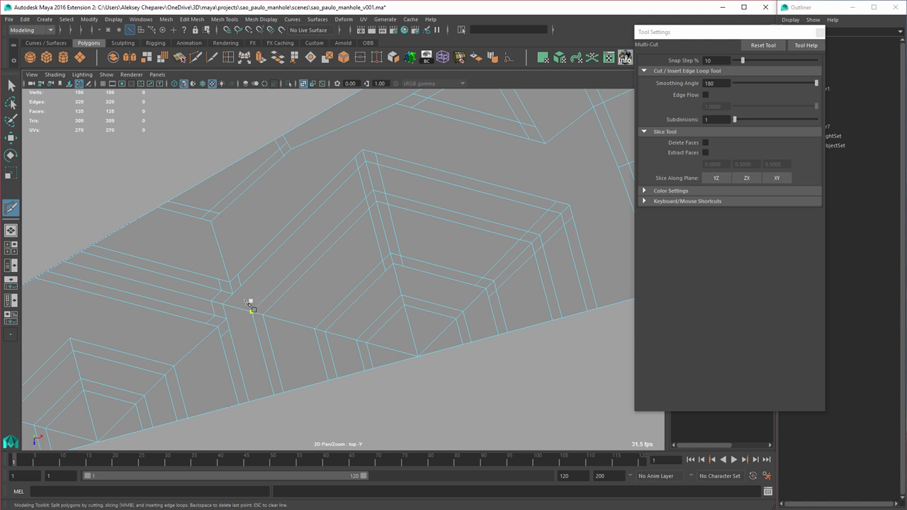
Step: Cut the remaining corner edges inside the large half hexagon and select the short surplus edges there
key(w)
alt+middle_drag(327, 340, 345, 311)
key(g)
key(w)
click(503, 243)
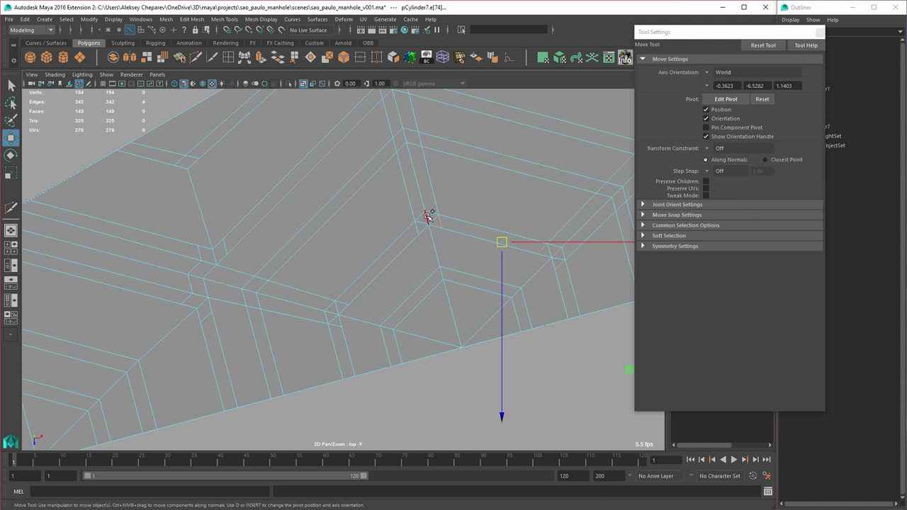
key(3)
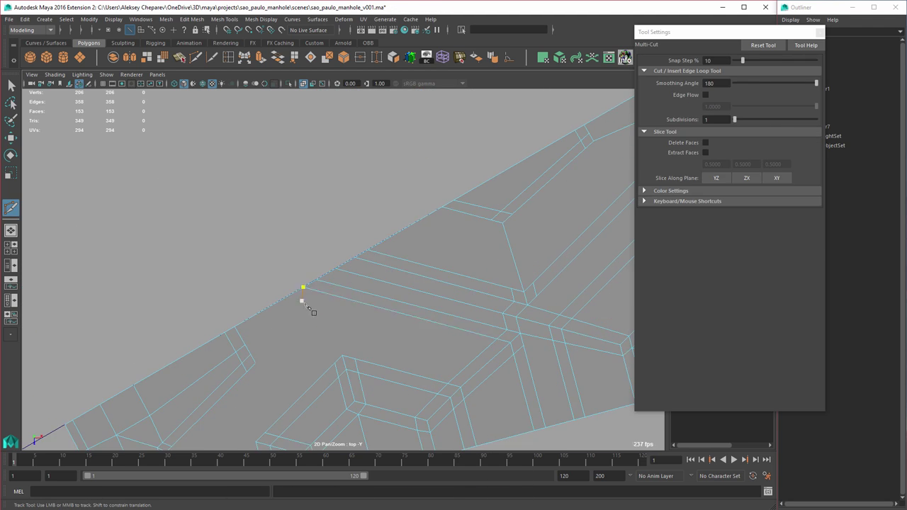
Step: Cut a support edge across the narrow strips and the upper panel, parallel to the wedge's upper border
alt+middle_drag(391, 256, 279, 332)
click(259, 328)
click(342, 277)
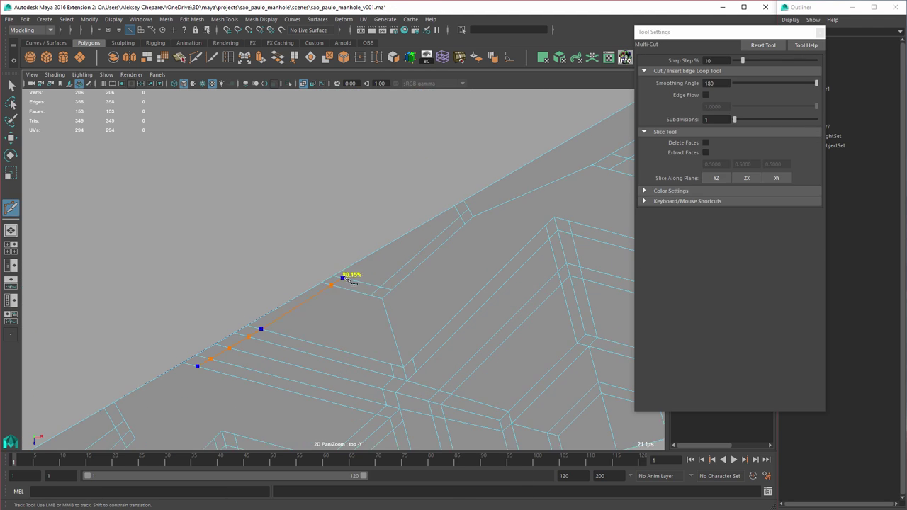
key(w)
Step: Cut support edges along the triangle's sides and delete the surplus edge beside the outer ring segment
scroll(383, 303, up, 4)
scroll(481, 321, down, 3)
scroll(481, 321, down, 3)
alt+middle_drag(609, 177, 326, 353)
key(g)
click(391, 261)
click(425, 214)
click(379, 265)
click(370, 245)
key(w)
click(444, 295)
key(Delete)
Step: Cut an edge from the triangle's lower corner to the nearest vertex on the outer ring segment's inner arc
alt+middle_drag(445, 295, 434, 256)
key(g)
click(398, 269)
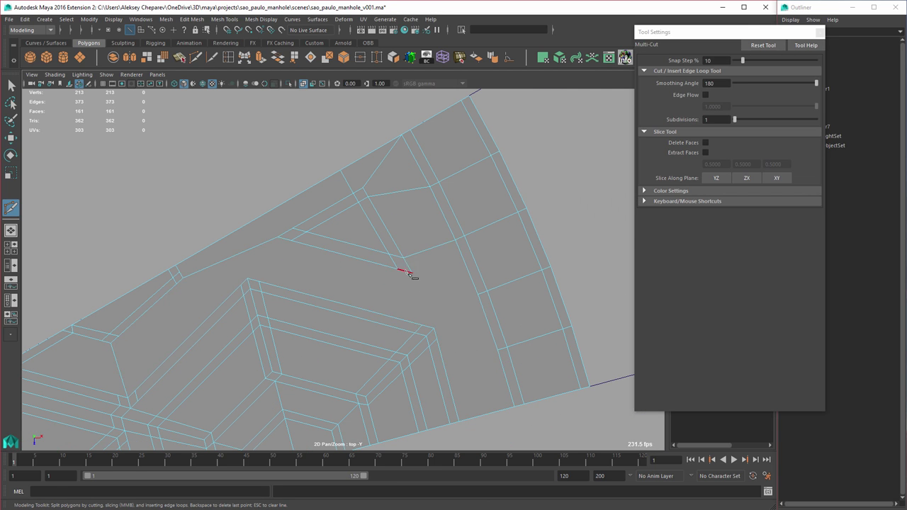
click(421, 324)
click(411, 273)
click(445, 296)
click(478, 294)
right_click(478, 294)
Step: Cut edges linking the triangle's inner corner to the top corner of the large half hexagon
click(290, 241)
click(259, 281)
right_click(260, 282)
click(293, 229)
click(260, 244)
Step: Cut an edge from the vertex at the triangle's inner corner towards the wedge's upper border
key(w)
scroll(343, 269, up, 3)
click(458, 285)
click(233, 231)
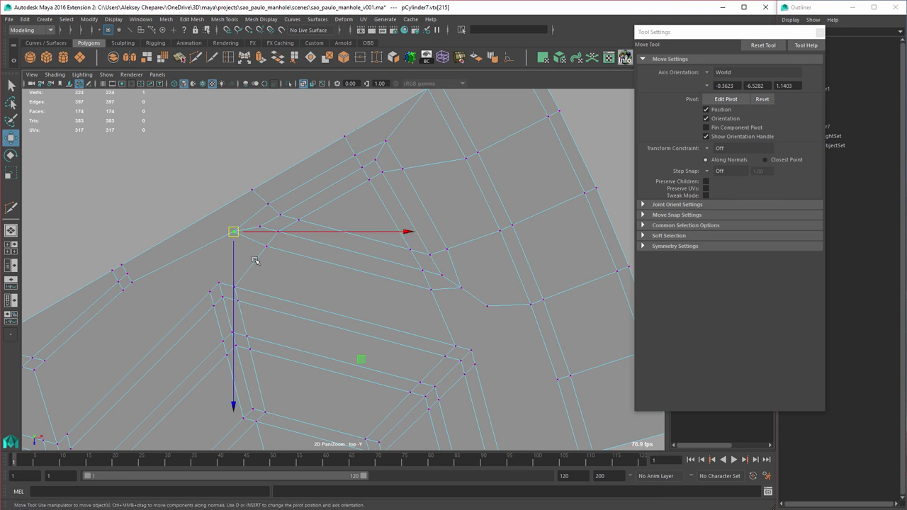
key(g)
key(w)
scroll(339, 286, down, 1)
key(g)
click(247, 235)
click(229, 221)
right_click(228, 221)
Step: Cut connecting edges from the large half hexagon's top corner to the neighbouring corner of the upper panel
scroll(340, 287, up, 1)
alt+middle_drag(403, 326, 343, 285)
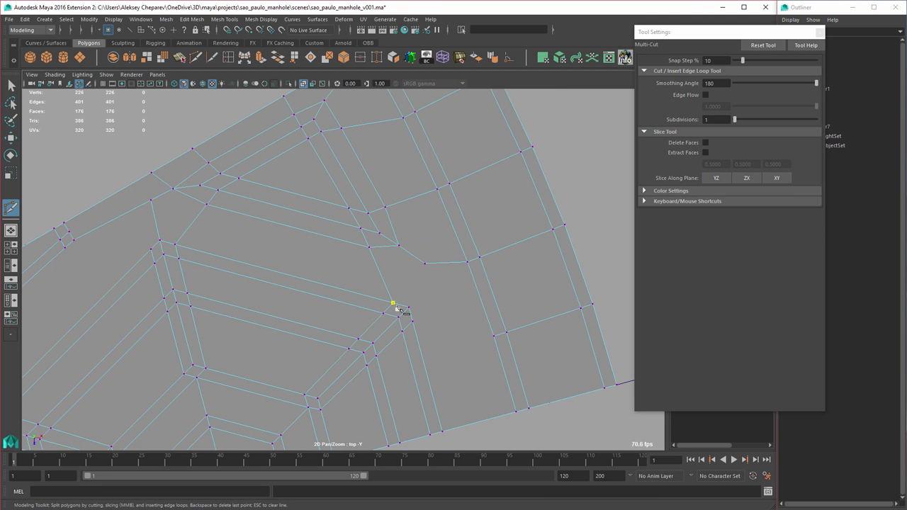
alt+middle_drag(34, 375, 235, 330)
click(210, 345)
click(192, 274)
right_click(199, 277)
alt+middle_drag(215, 359, 215, 400)
click(352, 245)
click(275, 237)
alt+middle_drag(162, 343, 202, 310)
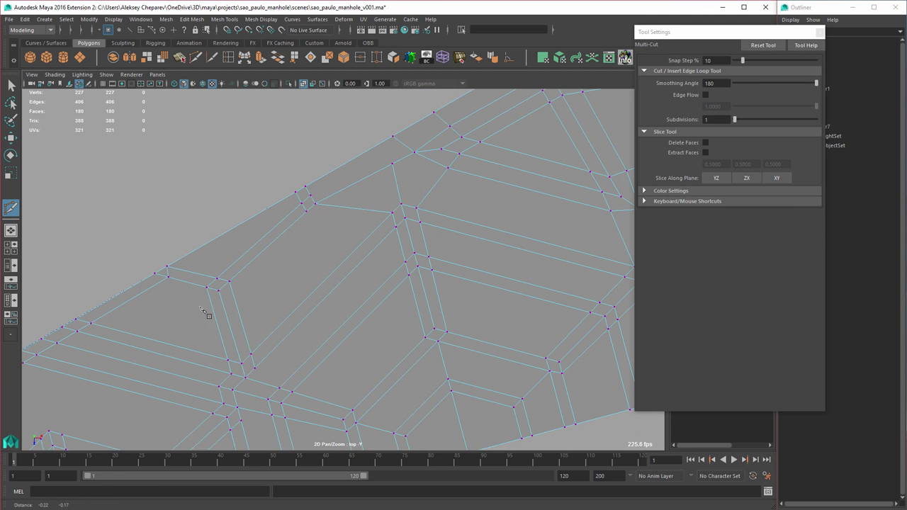
Step: Cut support edges around the upper panel, from the narrow strips at the wedge border towards the triangle
click(92, 312)
click(236, 348)
click(374, 211)
click(398, 189)
Step: Delete the surplus vertex between the triangle's lower corner and the outer ring segment
alt+middle_drag(429, 204, 255, 206)
key(w)
click(484, 268)
key(Delete)
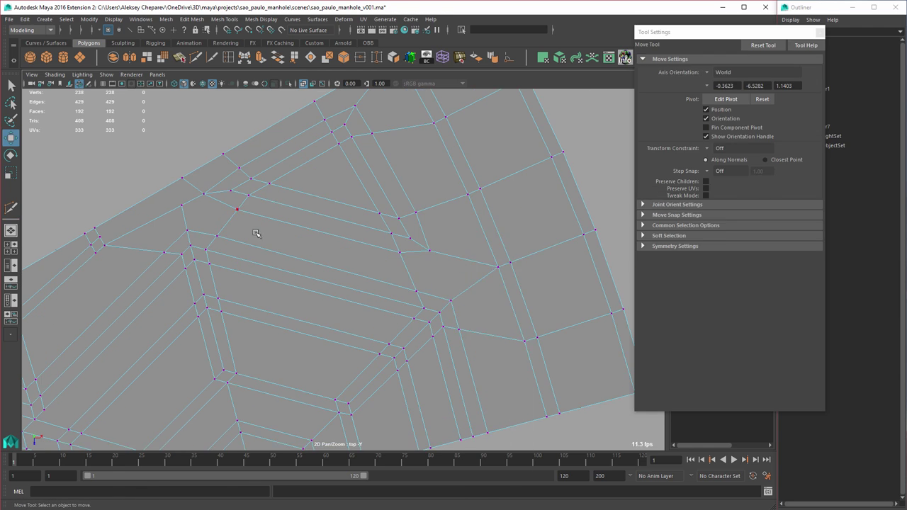
Step: Cut a support edge parallel to the wedge's upper border from the upper panel to the triangle and along the triangle's outer side
key(w)
scroll(304, 259, down, 2)
click(178, 271)
click(399, 146)
click(421, 187)
click(443, 245)
key(w)
Step: Delete the surplus edge between the triangle's lower corner and the large half hexagon and tidy the cut there
right_click(434, 323)
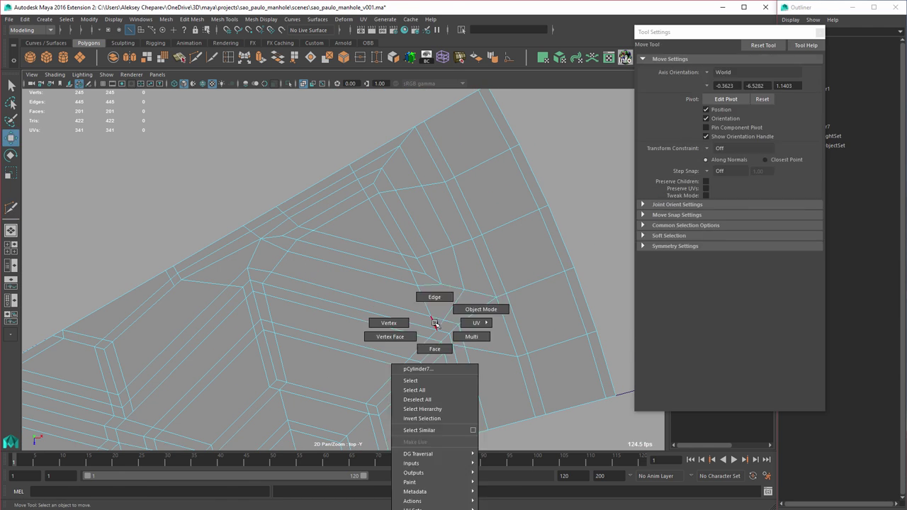
click(434, 323)
key(Delete)
key(y)
click(444, 320)
key(w)
scroll(385, 309, down, 5)
scroll(303, 251, up, 6)
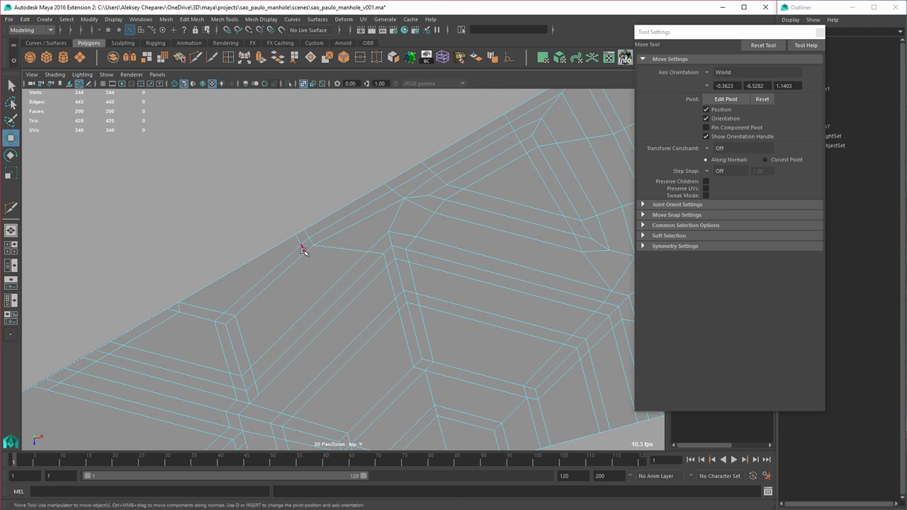
Step: Cut inner support edges through the upper panel parallel to its borders, up to its corner near the triangle
alt+middle_drag(303, 250, 376, 202)
key(y)
click(196, 273)
click(279, 295)
click(394, 192)
Step: Cut a connecting edge from the line beside the large half hexagon's upper corner up to the wedge's upper border
key(w)
right_drag(475, 290, 418, 288)
click(346, 215)
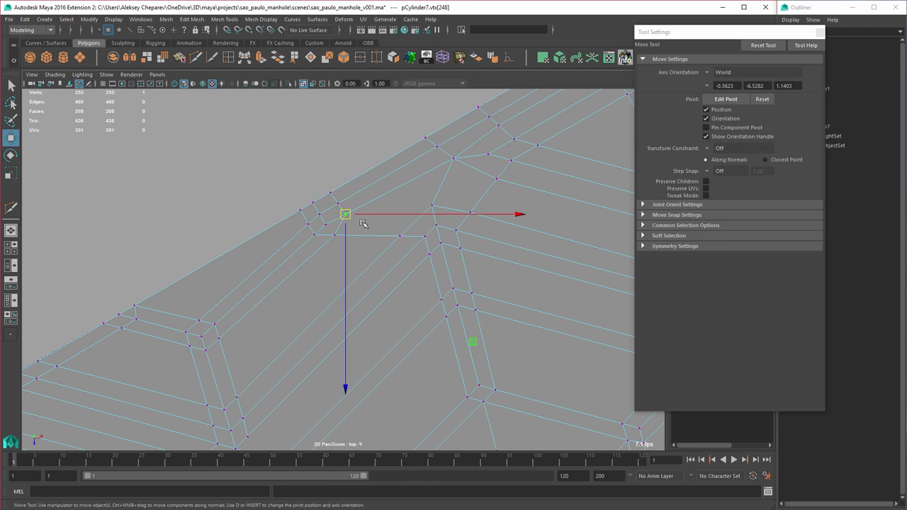
key(y)
click(400, 236)
click(377, 166)
key(w)
scroll(425, 257, down, 6)
scroll(350, 253, up, 5)
Step: Cut support edges across the small half hexagon near the inner ring and around the neighbouring notch on the upper border
alt+middle_drag(218, 289, 329, 263)
key(y)
click(349, 246)
click(256, 259)
click(251, 302)
click(348, 296)
click(351, 310)
click(262, 331)
click(357, 197)
click(332, 178)
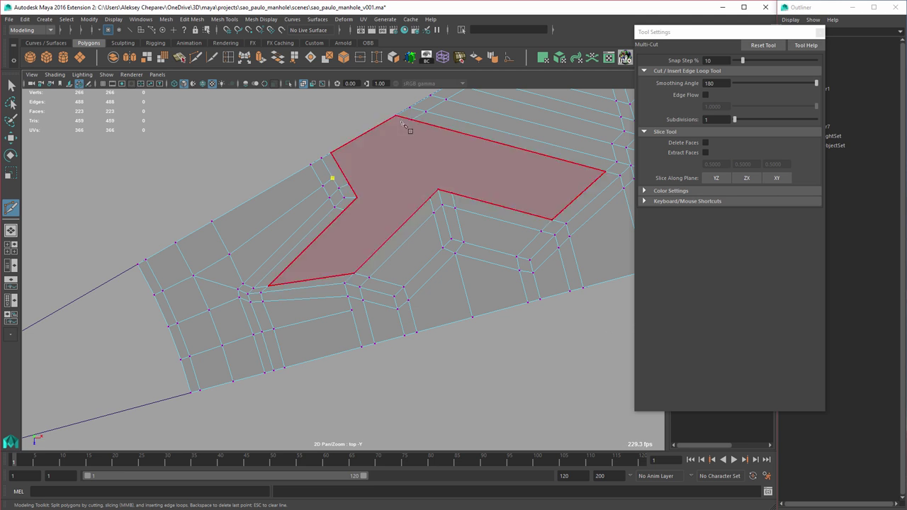
click(411, 119)
Step: Cut a support edge inside the inner half hexagon, parallel to its upper side between its two corners
alt+middle_drag(410, 127, 319, 212)
click(460, 299)
scroll(397, 283, down, 4)
scroll(319, 298, up, 4)
click(358, 237)
click(371, 245)
click(491, 277)
key(w)
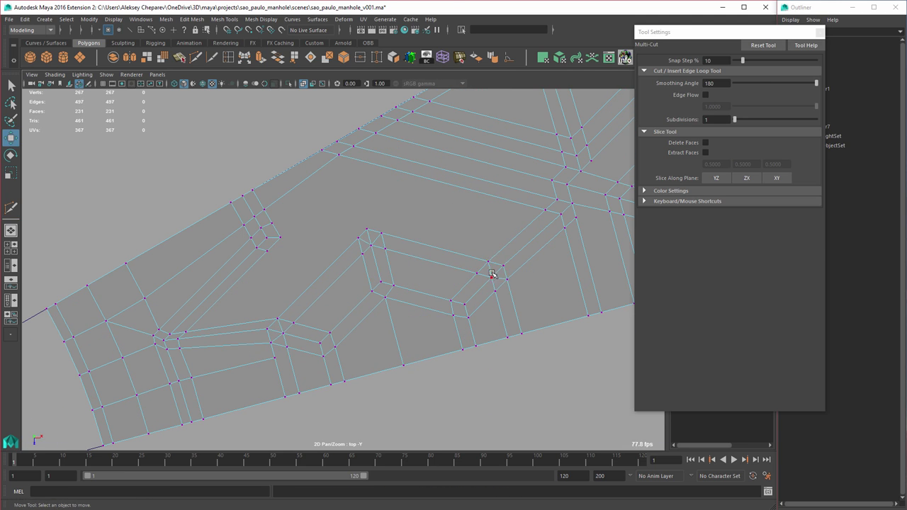
Step: Cut a support edge along the smaller inner half-hexagon outline and delete the surplus edges around its border
key(y)
alt+middle_drag(394, 286, 374, 271)
click(373, 271)
click(434, 287)
key(w)
key(ctrl+Delete)
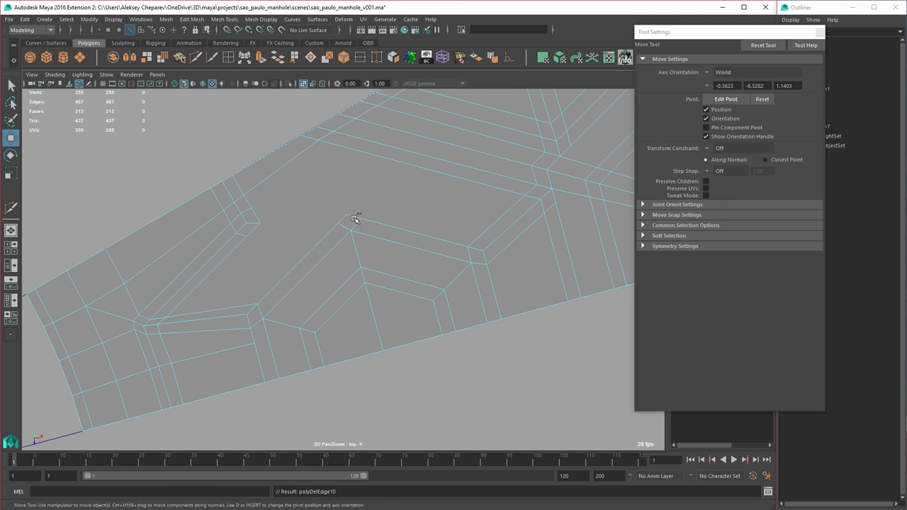
Step: Cut connecting edges from the half hexagon's upper corner to the notch's lower corner and to the strip above
alt+middle_drag(358, 216, 425, 205)
key(y)
click(384, 272)
click(369, 267)
click(279, 277)
key(w)
click(380, 268)
key(y)
key(w)
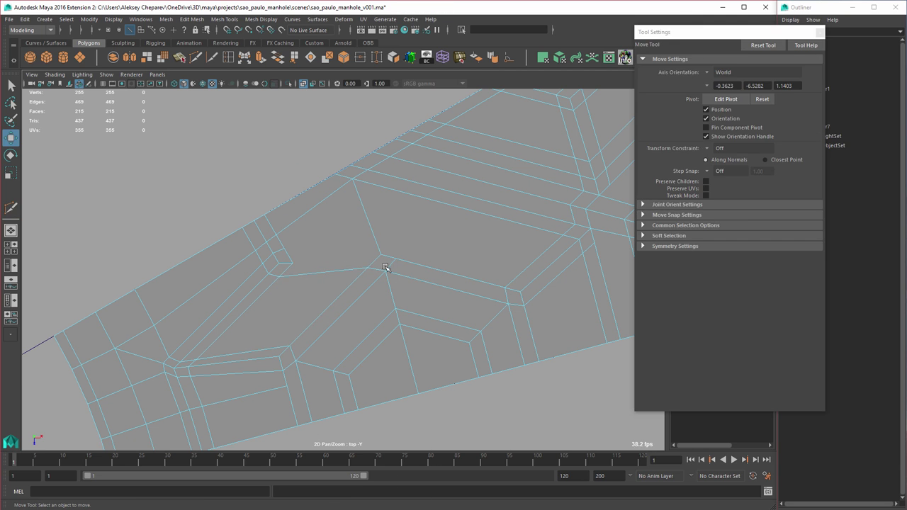
Step: Cut a support edge from the wedge's lower border through the small half hexagon beside the inner ring
key(y)
click(279, 429)
click(262, 358)
click(267, 347)
key(w)
Step: Tidy the edges at the junction between the two half hexagons and merge the mesh's vertices with a 0.01 distance threshold
alt+middle_drag(623, 248, 400, 328)
click(453, 328)
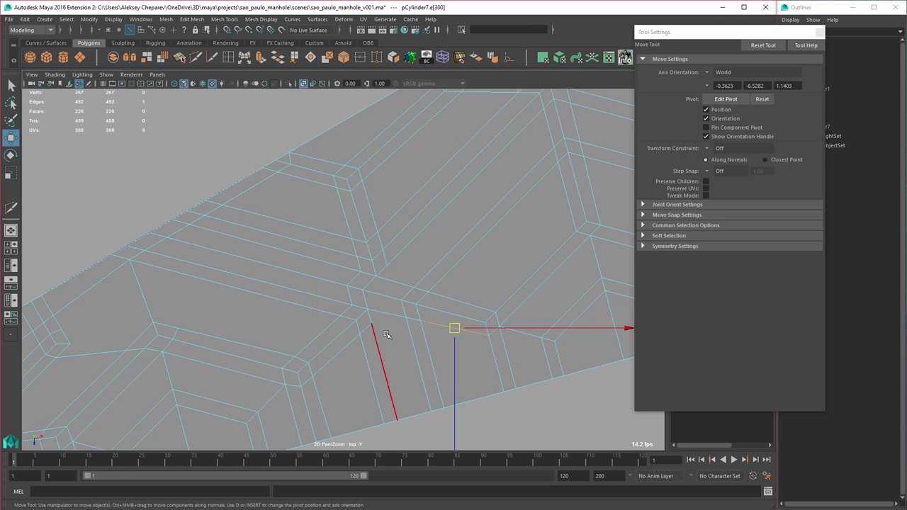
key(y)
click(372, 323)
click(406, 316)
key(w)
click(390, 297)
key(F8)
click(247, 58)
scroll(453, 283, down, 3)
alt+middle_drag(483, 281, 316, 290)
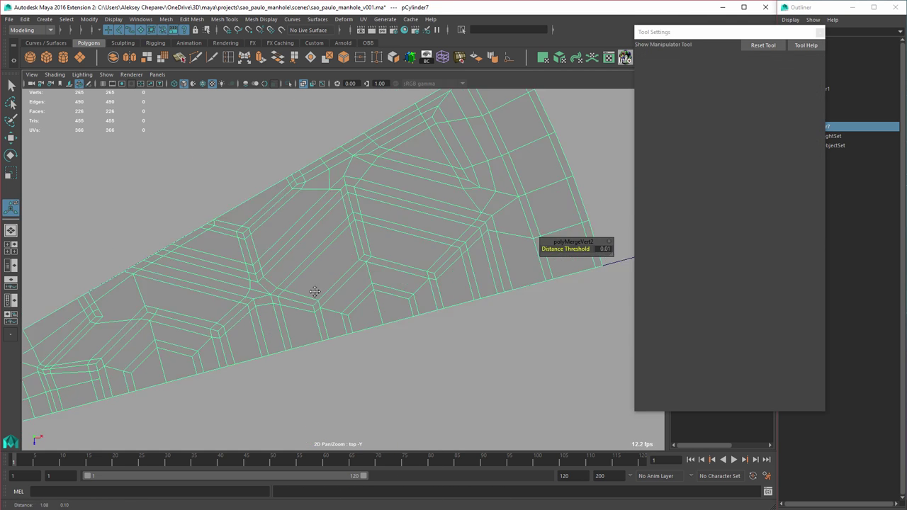
Step: Recut the connection between the upper strip and the inner half hexagon's upper corner and delete the surplus edge there
alt+middle_drag(132, 314, 378, 285)
scroll(379, 285, up, 2)
key(y)
scroll(359, 241, down, 4)
click(406, 186)
alt+middle_drag(418, 204, 497, 173)
scroll(328, 303, up, 4)
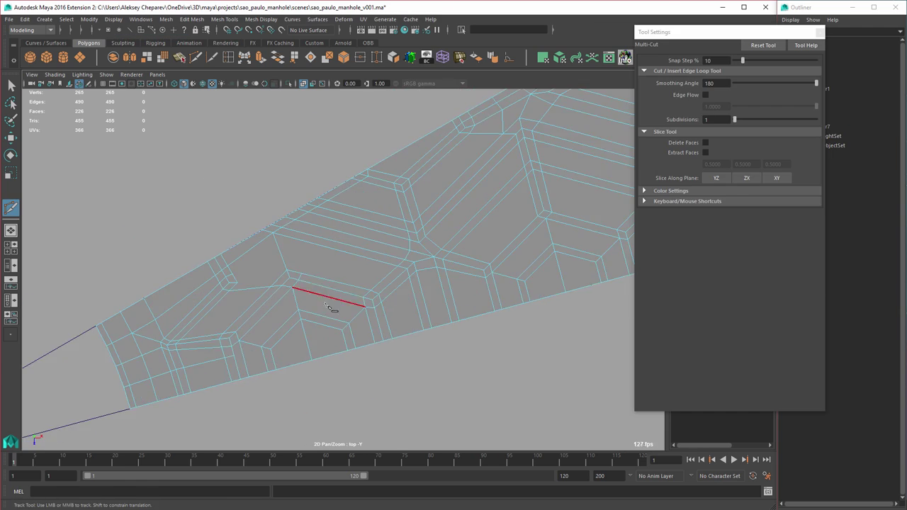
click(325, 300)
click(280, 233)
key(w)
click(328, 225)
key(ctrl+Delete)
Step: Cut edges from the notch's side to the half hexagon's upper corner and the upper strip, and remove the surplus edge
key(y)
alt+middle_drag(240, 274, 263, 243)
click(259, 235)
click(362, 226)
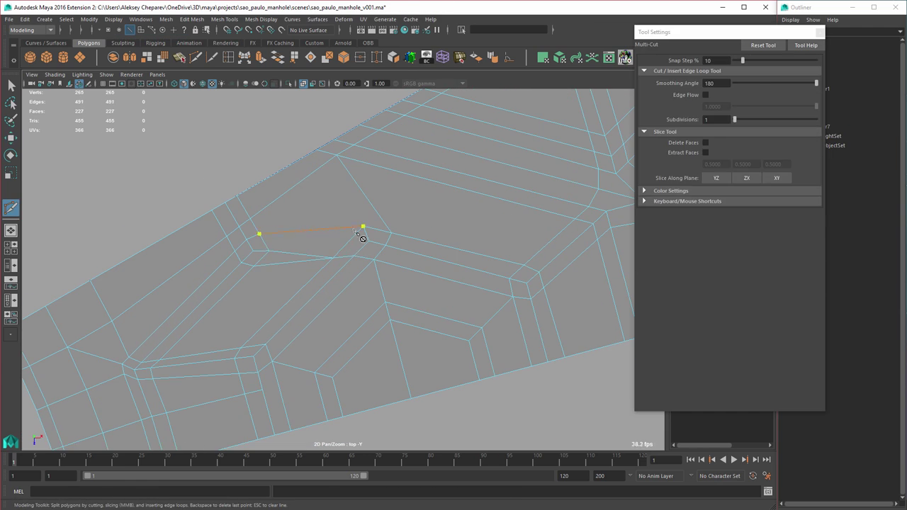
click(287, 168)
key(w)
right_drag(286, 250, 286, 225)
Step: Add a support edge through the panel between the notch and the small half hexagon and delete the surplus edge beside it
key(y)
alt+middle_drag(252, 280, 332, 224)
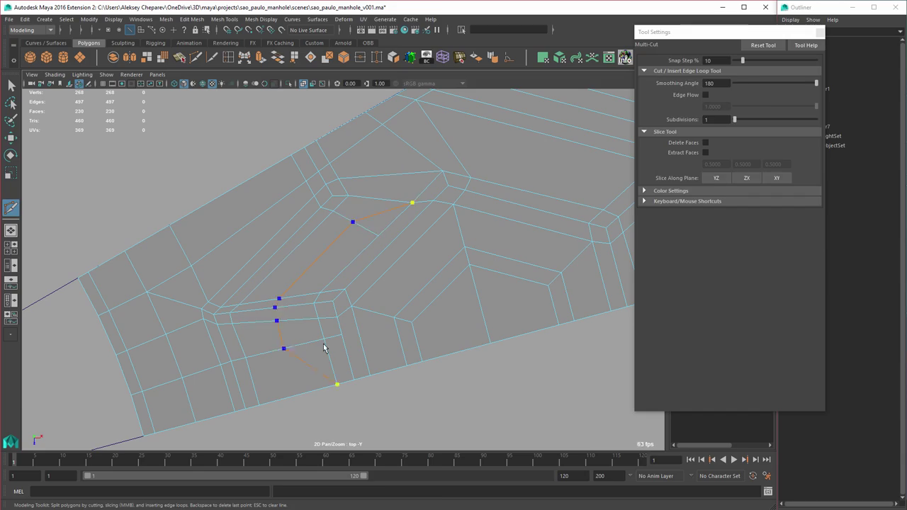
key(w)
right_drag(311, 312, 312, 340)
click(311, 326)
Step: Examine the whole wedge's topology in smooth preview and unsmoothed, from perspective and top views
scroll(311, 327, down, 8)
right_drag(396, 269, 431, 248)
key(3)
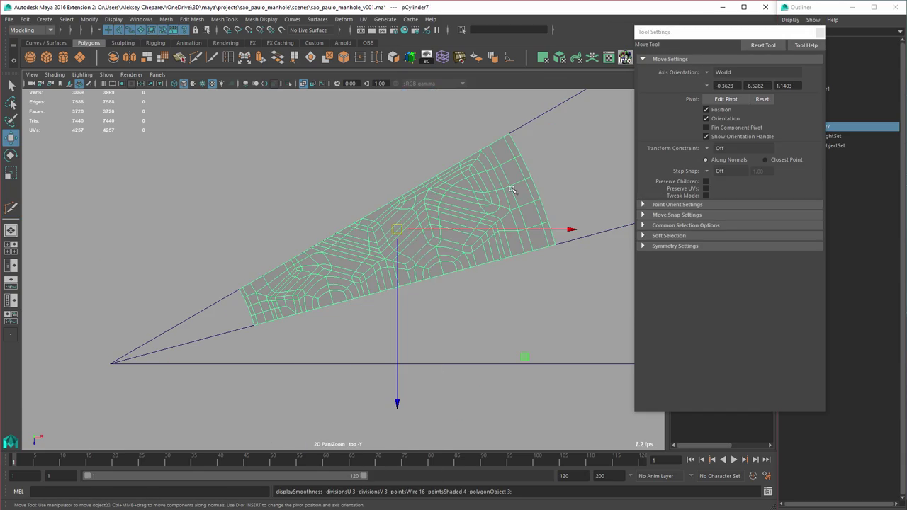
key(space)
key(space)
alt+drag(502, 212, 515, 259)
alt+middle_drag(516, 260, 394, 302)
key(1)
alt+drag(394, 302, 398, 144)
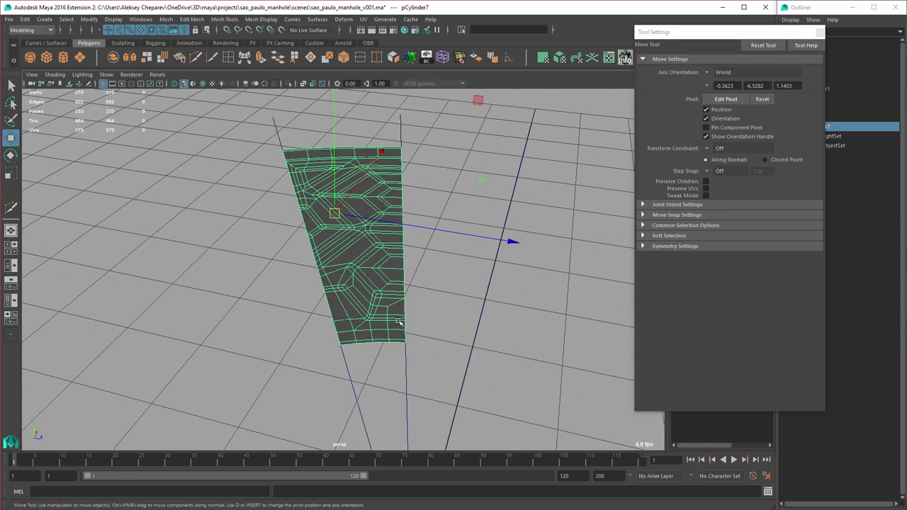
alt+drag(398, 322, 401, 293)
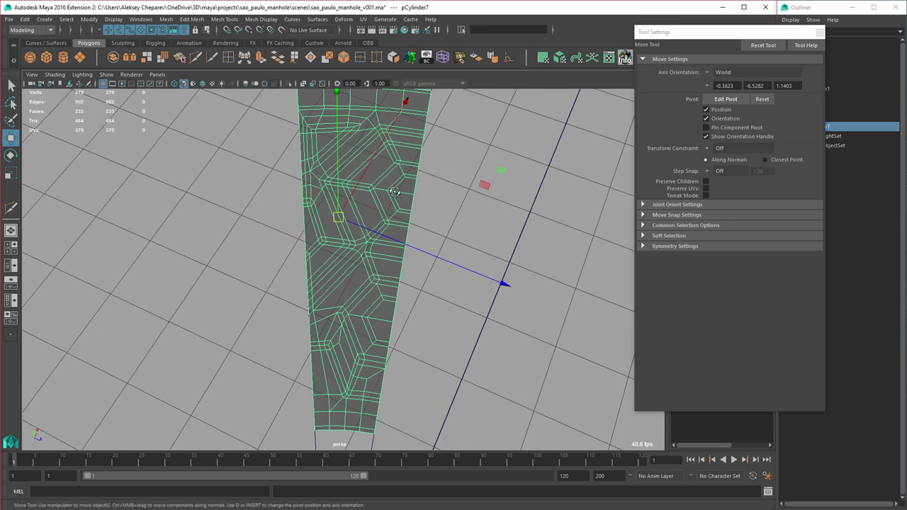
alt+drag(394, 191, 452, 272)
key(space)
key(space)
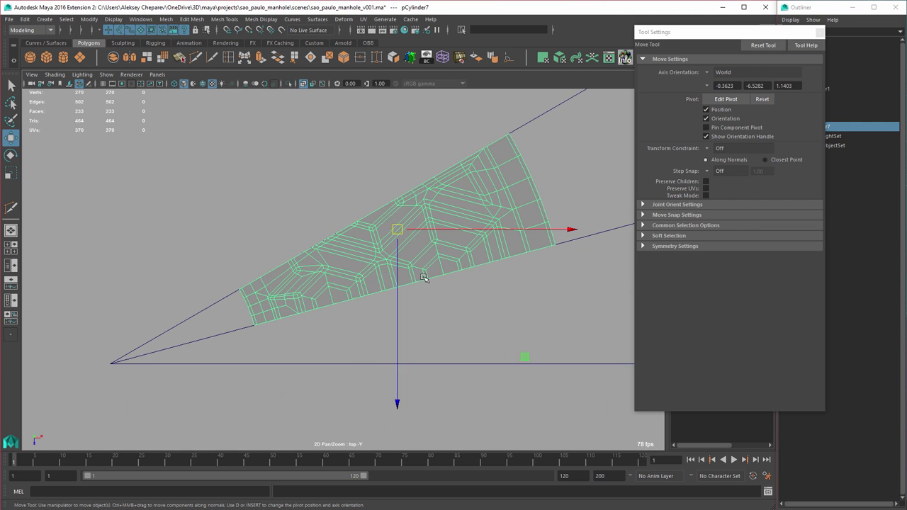
alt+middle_drag(425, 278, 406, 265)
alt+middle_drag(328, 279, 403, 253)
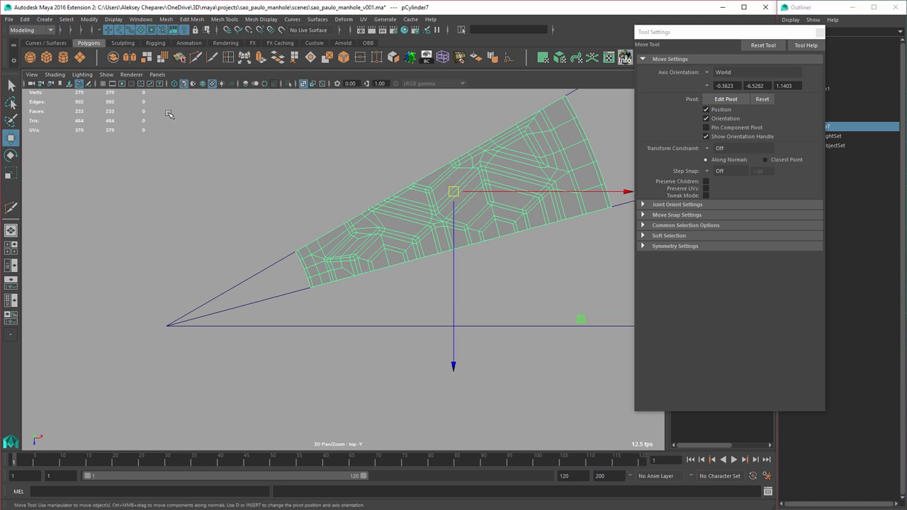
Step: Show the grid, freeze the wedge's transformations and place its pivot at the world origin, with the Tool Settings closed
click(103, 83)
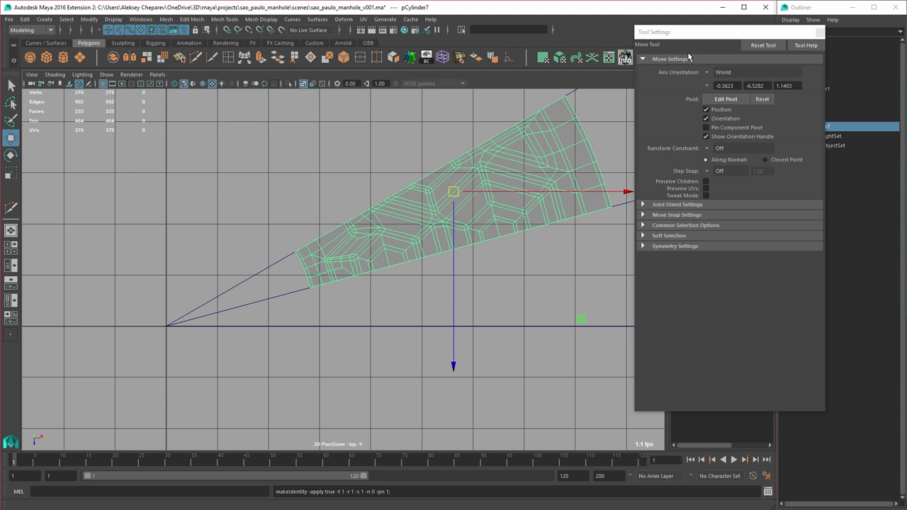
click(817, 33)
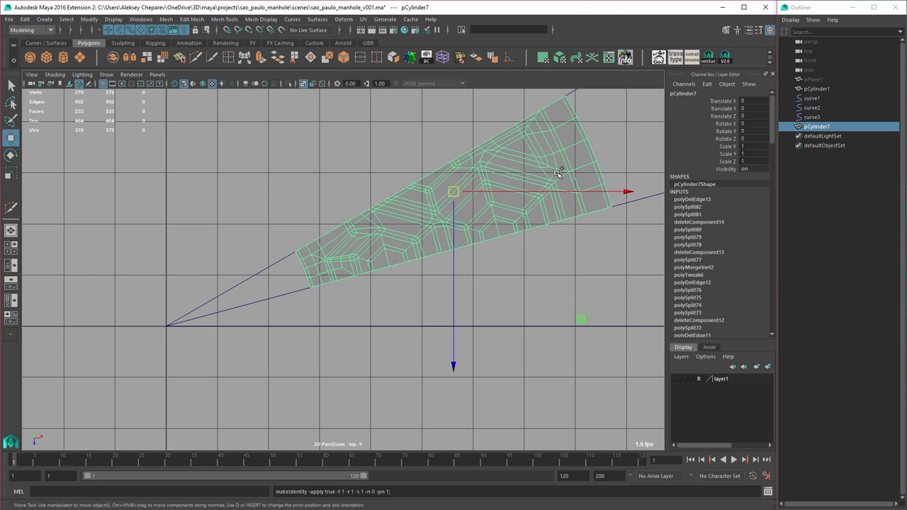
alt+middle_drag(525, 210, 459, 190)
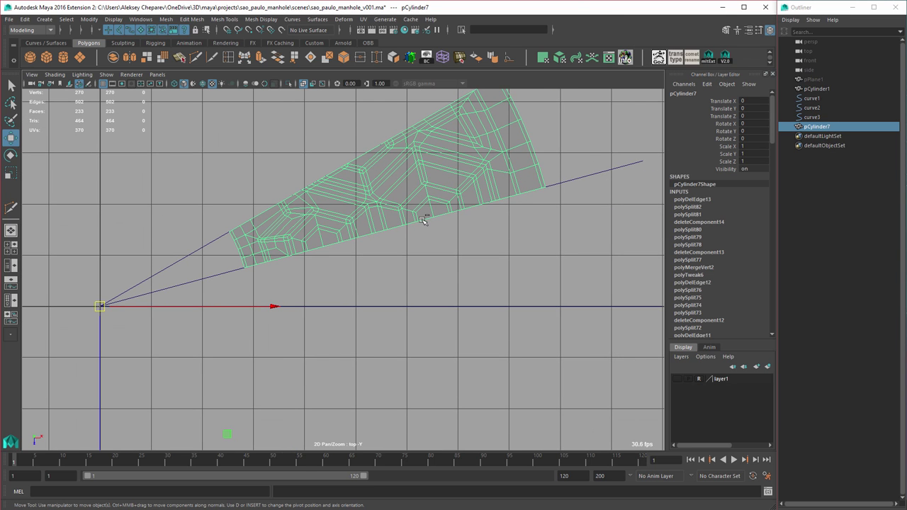
Step: Duplicate the wedge and mirror the copy by setting its Scale Z to -1
key(ctrl+d)
key(r)
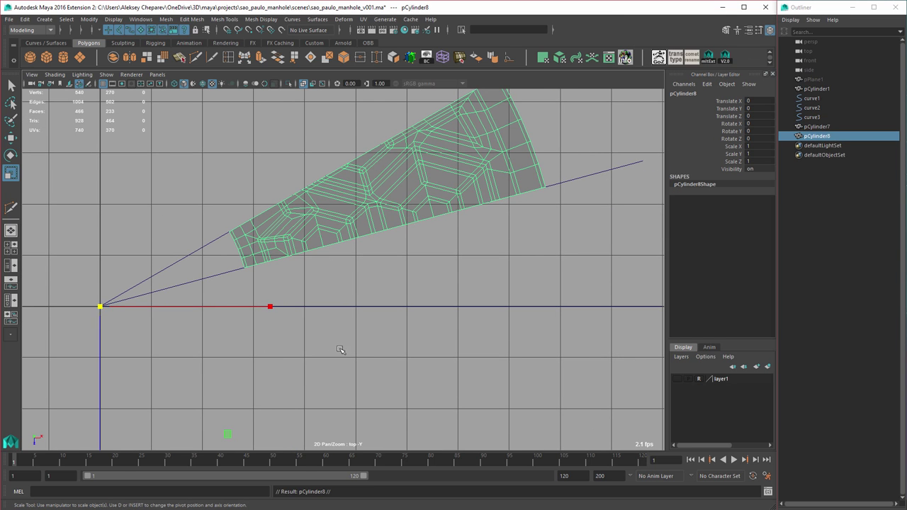
alt+middle_drag(235, 408, 271, 333)
drag(136, 400, 154, 125)
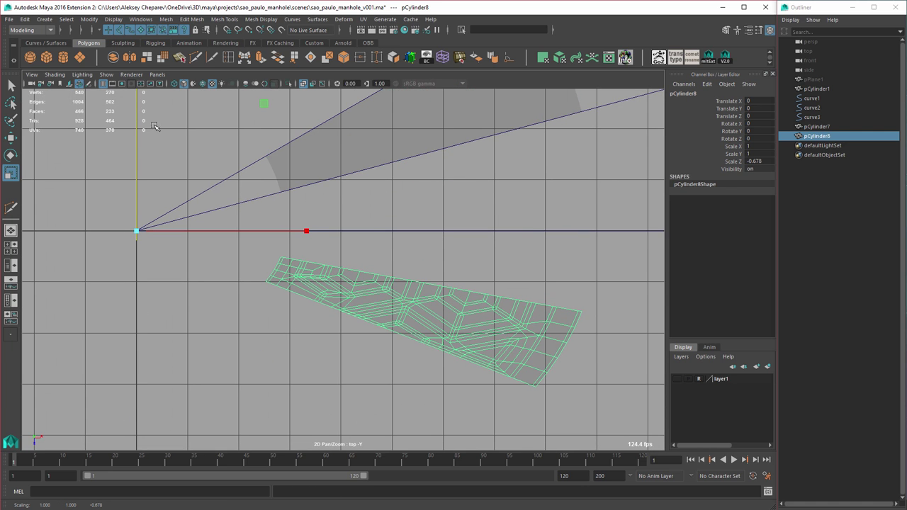
click(753, 160)
text(-1)
key(Return)
Step: Rotate the mirrored copy against the original wedge by setting its Rotate Y to 30
alt+middle_drag(342, 268, 316, 289)
key(e)
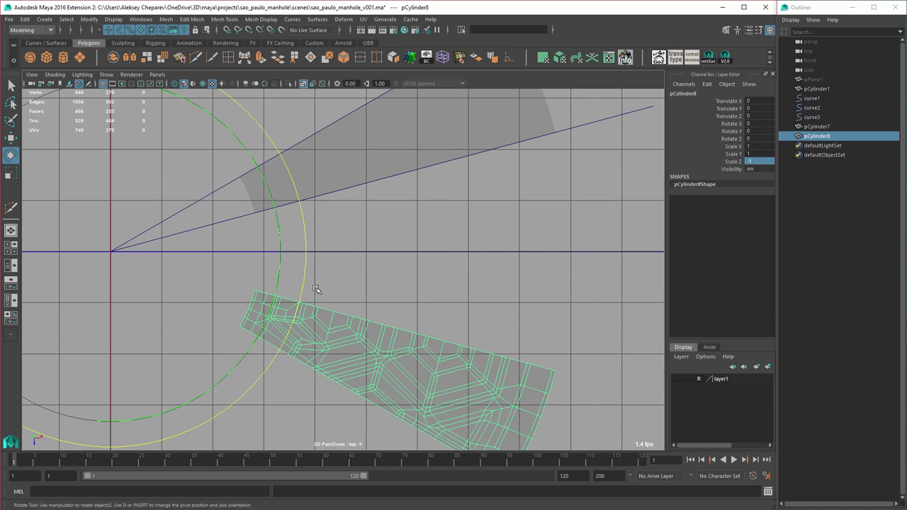
drag(278, 281, 289, 188)
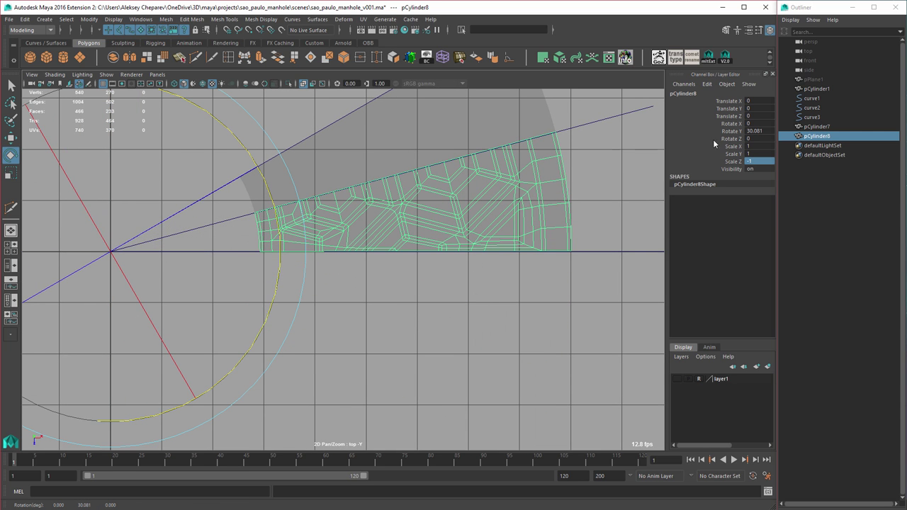
click(753, 136)
click(753, 132)
text(30)
key(Return)
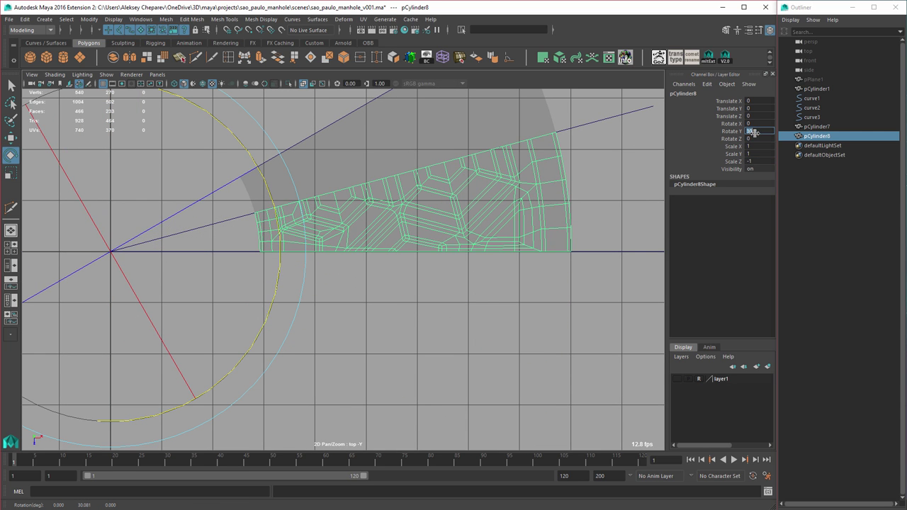
Step: Combine the original wedge with its mirrored copy and merge their vertices with a 0.01 distance threshold
alt+middle_drag(486, 129, 442, 215)
shift+click(461, 204)
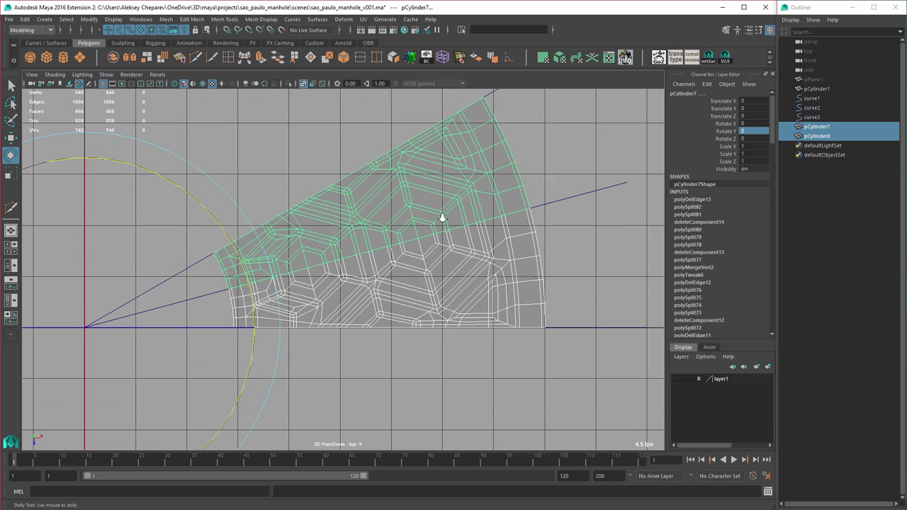
scroll(441, 215, up, 2)
key(w)
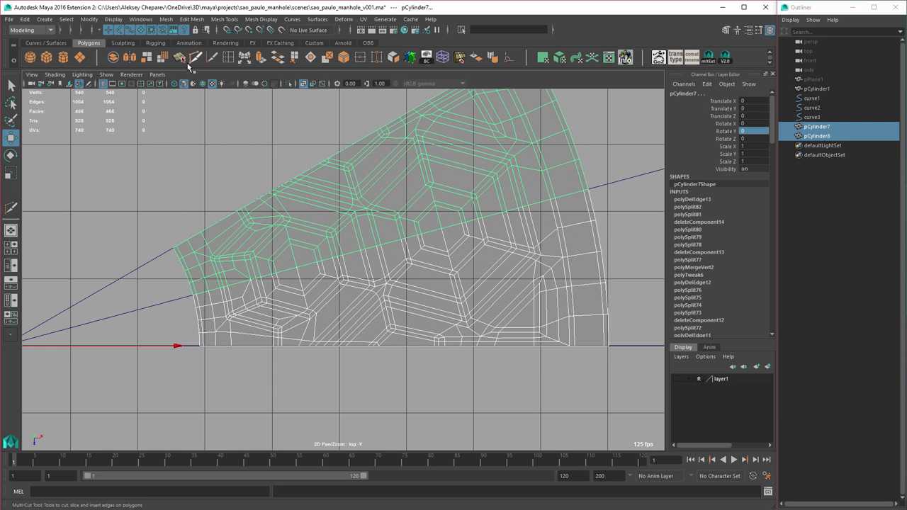
click(114, 57)
click(361, 58)
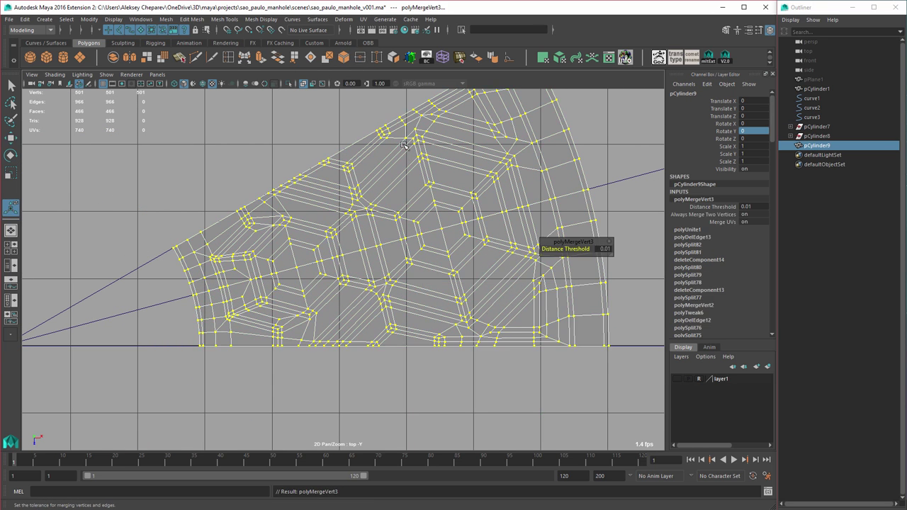
key(F8)
Step: Examine the merged double wedge from several angles, comparing its smooth preview with the unsmoothed mesh
key(3)
alt+middle_drag(513, 228, 484, 238)
scroll(485, 238, up, 2)
key(space)
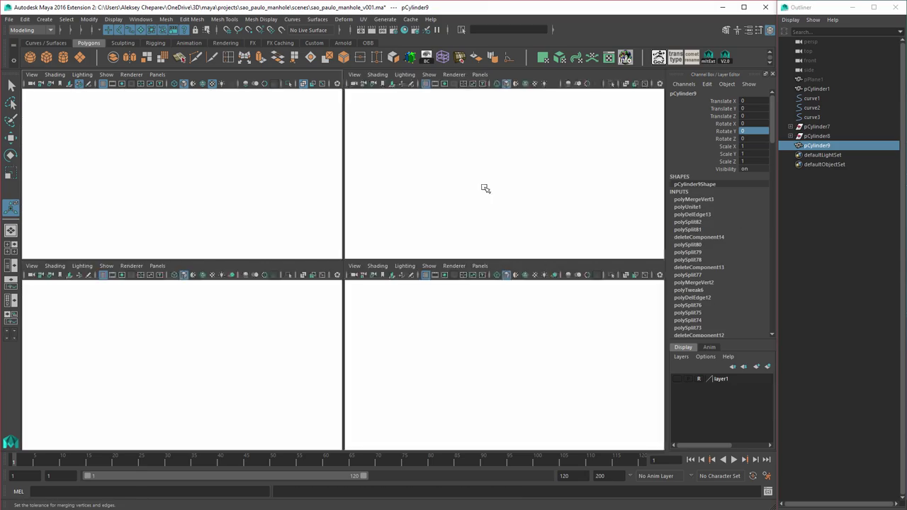
key(space)
alt+drag(429, 233, 469, 219)
key(1)
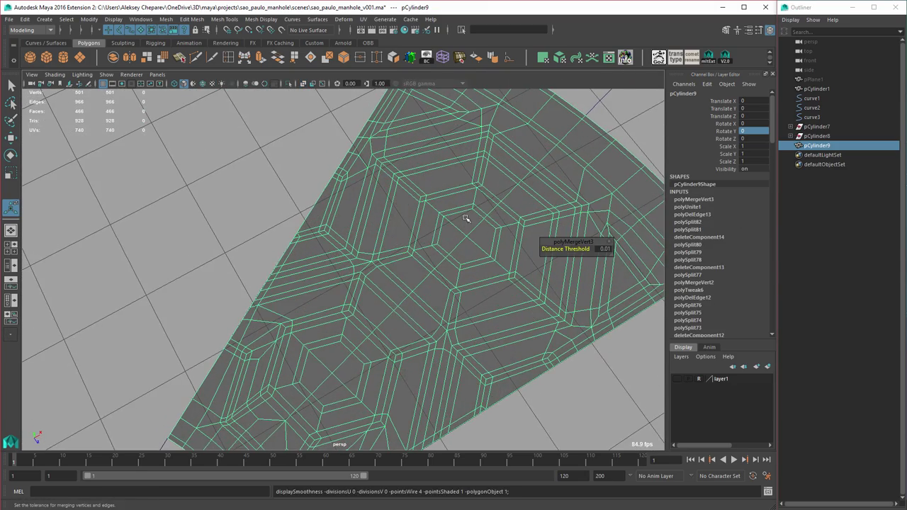
alt+middle_drag(467, 219, 454, 228)
key(3)
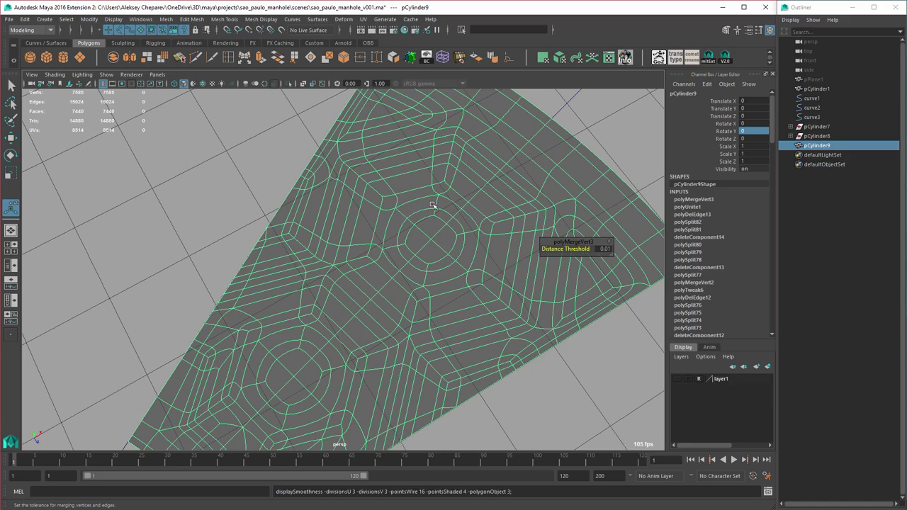
alt+drag(424, 249, 406, 145)
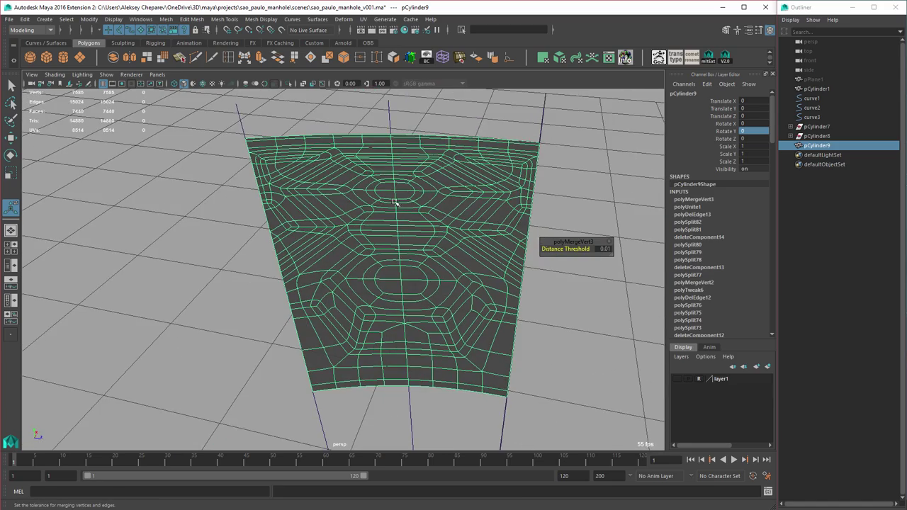
alt+drag(395, 202, 433, 291)
key(1)
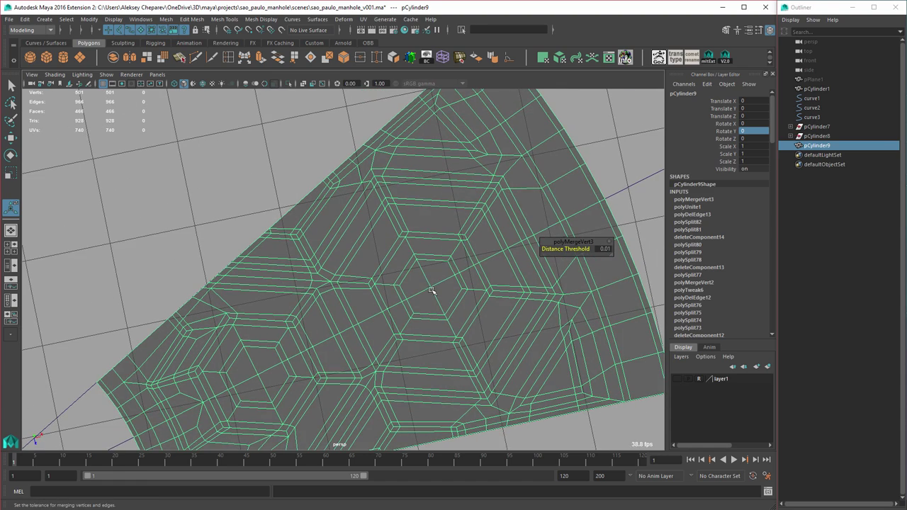
alt+middle_drag(433, 291, 407, 271)
alt+right_drag(407, 271, 392, 289)
key(1)
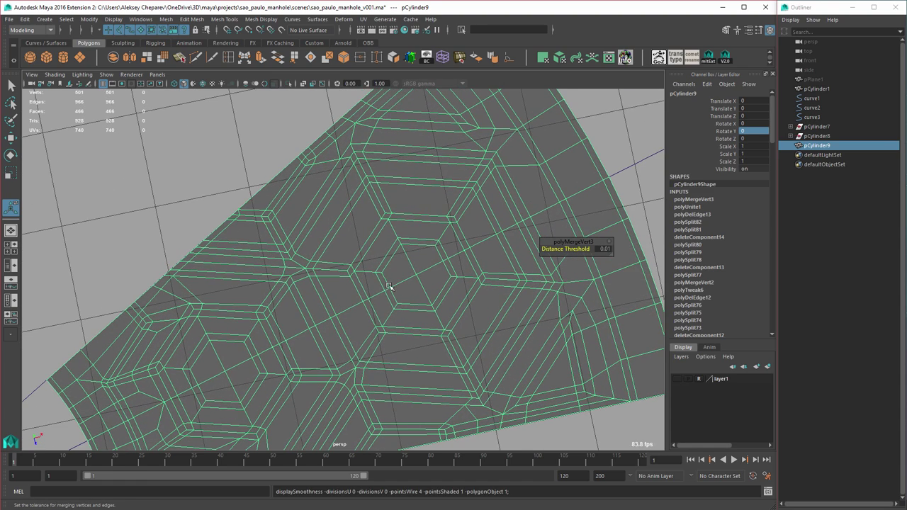
key(3)
key(1)
alt+drag(399, 287, 394, 277)
alt+right_drag(394, 277, 446, 293)
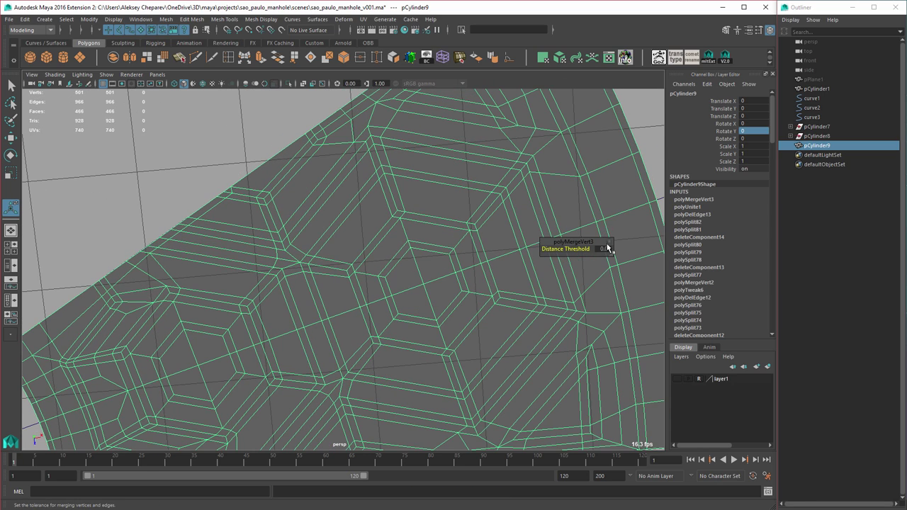
Step: Delete the construction history of the merged double wedge
key(w)
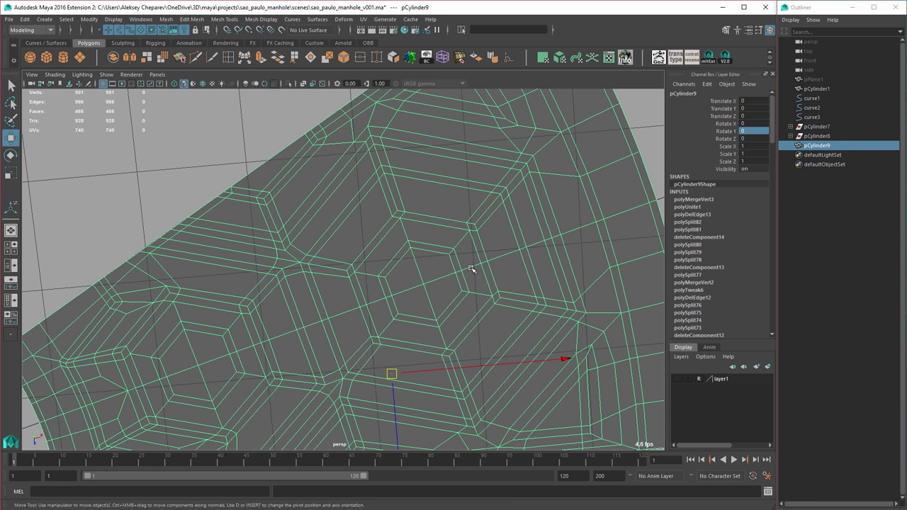
key(alt+shift+d)
alt+middle_drag(435, 268, 459, 160)
alt+drag(368, 212, 374, 238)
key(q)
alt+middle_drag(388, 239, 412, 256)
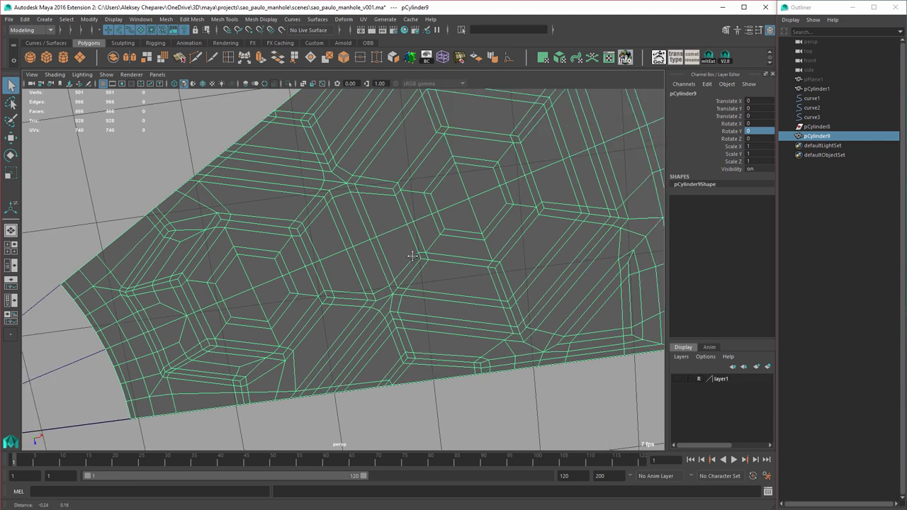
Step: Examine the hexagonal cells of the double wedge up close, from the inner cell to the outer one
alt+drag(412, 256, 387, 241)
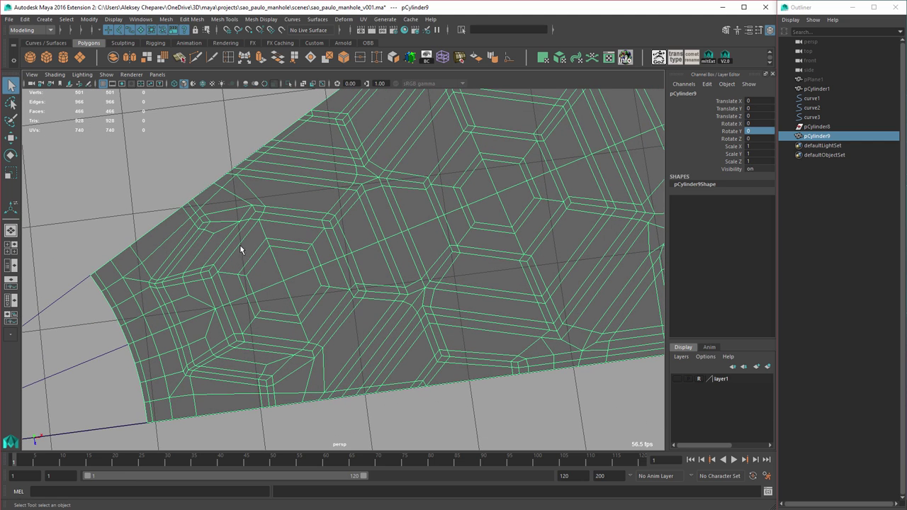
alt+middle_drag(278, 271, 280, 270)
right_click(241, 296)
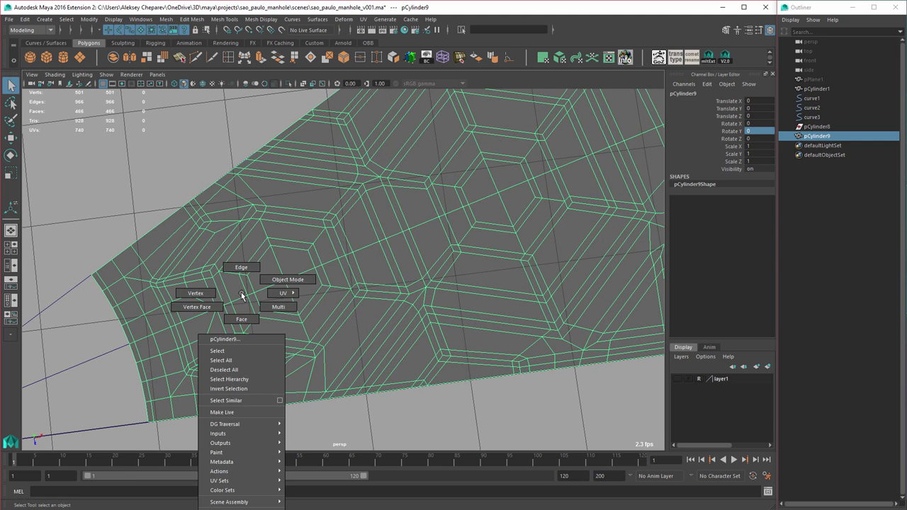
right_drag(241, 296, 265, 280)
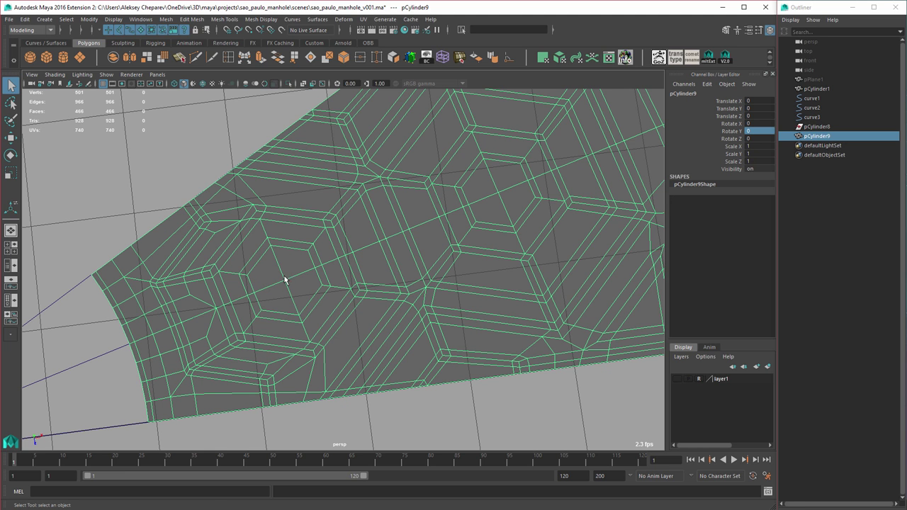
alt+middle_drag(463, 200, 350, 244)
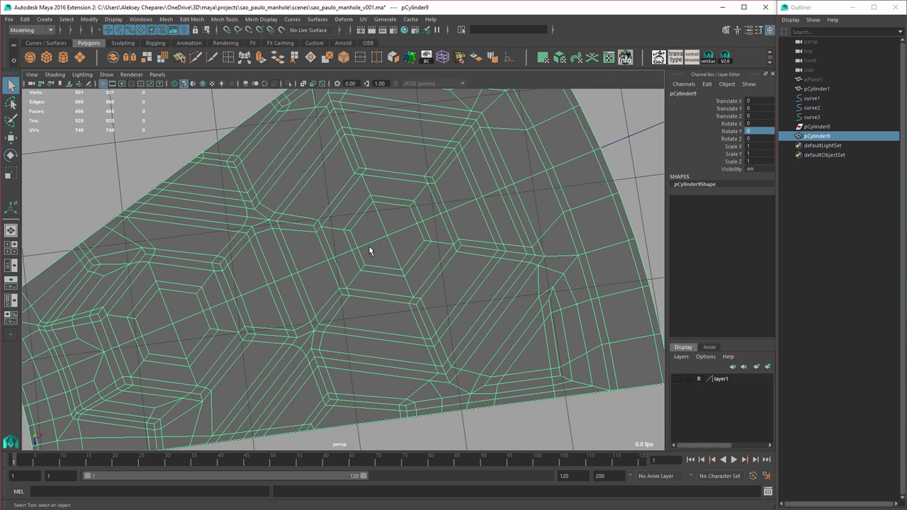
alt+drag(369, 246, 403, 244)
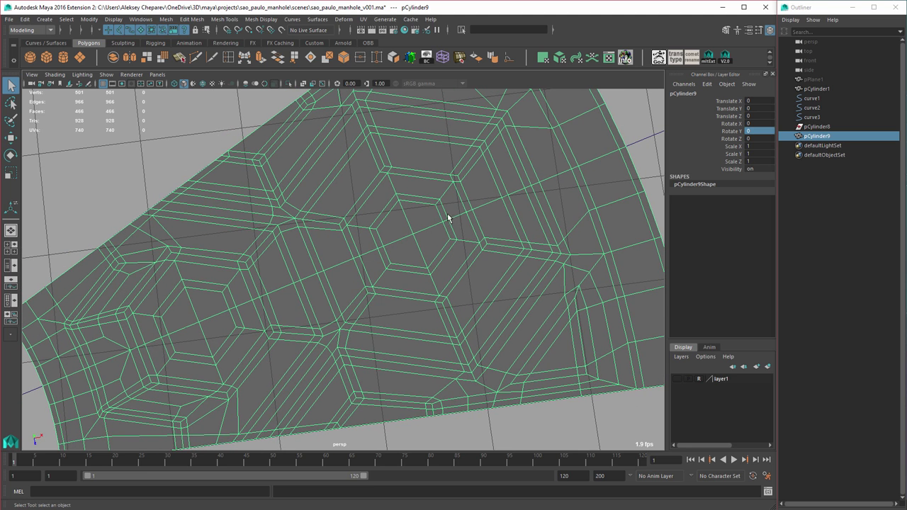
alt+middle_drag(447, 217, 430, 234)
alt+right_drag(429, 234, 482, 252)
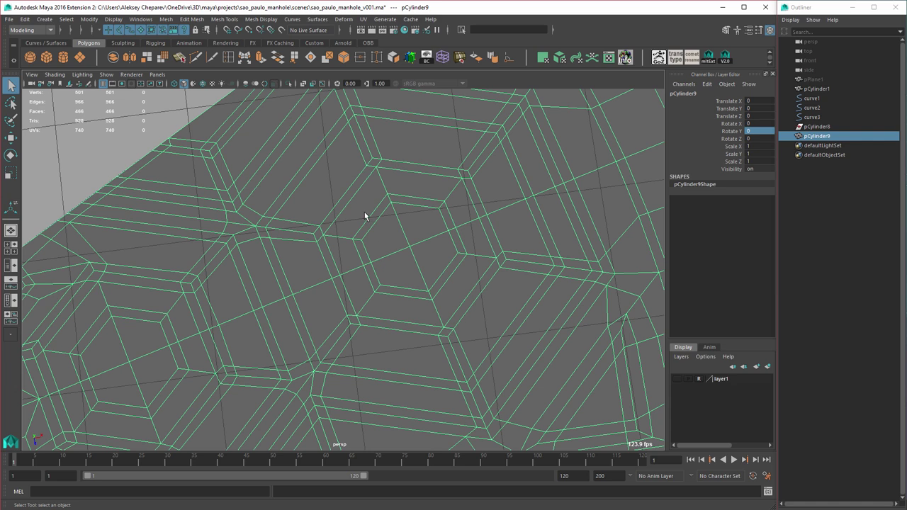
alt+middle_drag(377, 255, 342, 277)
alt+right_drag(341, 277, 447, 310)
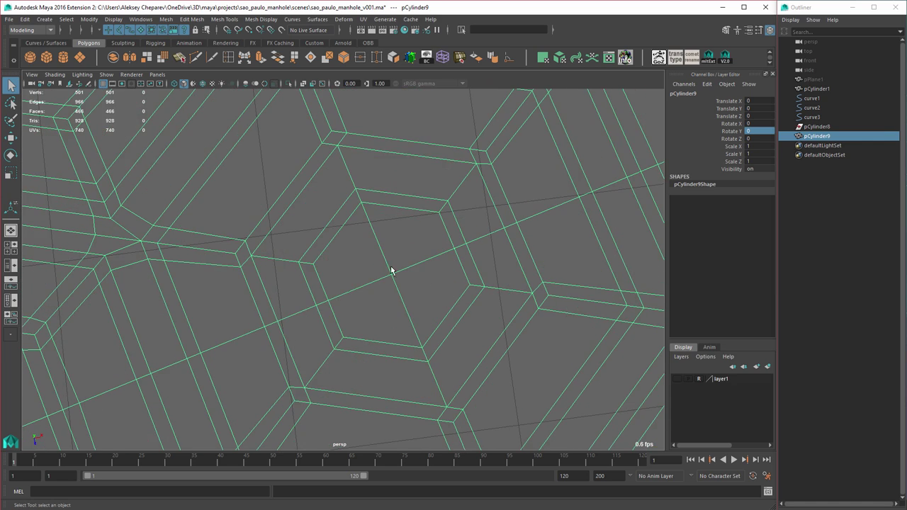
Step: Create a polygon cylinder and, in the top view, snap it to the centre of the outer full hexagon in wireframe
key(space)
key(space)
alt+right_drag(276, 257, 306, 262)
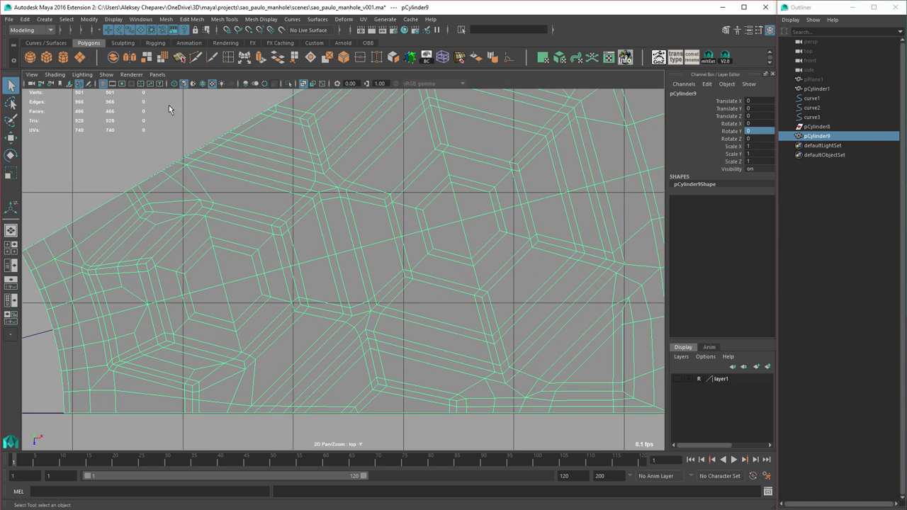
click(64, 59)
alt+middle_drag(381, 253, 319, 277)
key(w)
key(v)
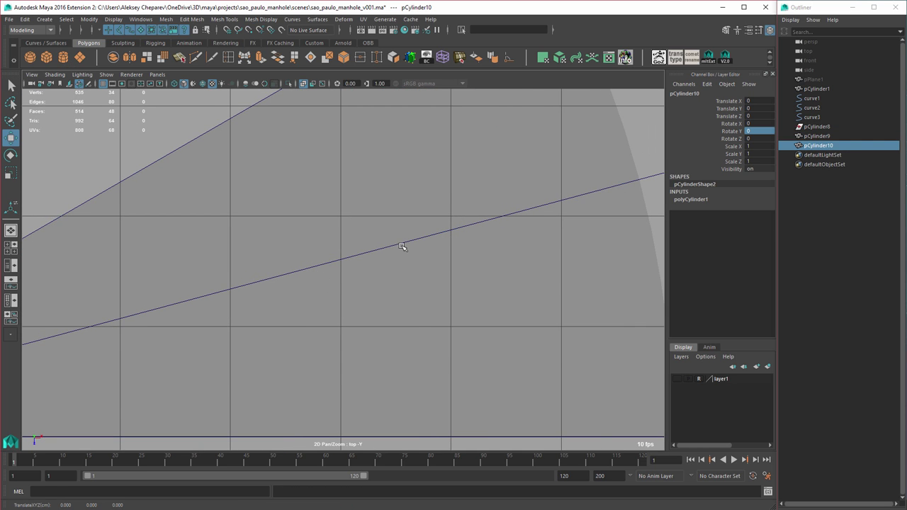
key(4)
alt+right_drag(409, 257, 423, 269)
key(v)
middle_click(411, 246)
Step: Scale the cylinder uniformly to about 0.351 to fit the inner hexagon and set its Subdivisions Axis to 12
key(r)
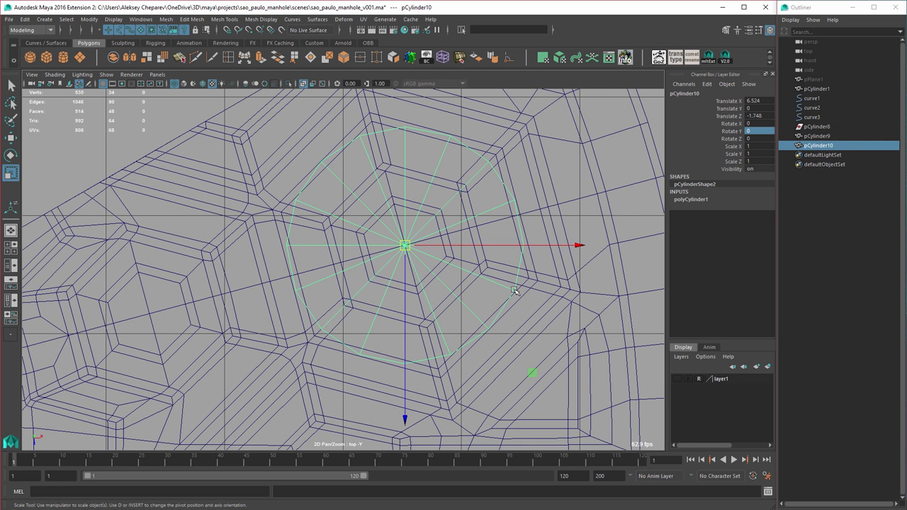
middle_drag(516, 291, 375, 286)
click(710, 200)
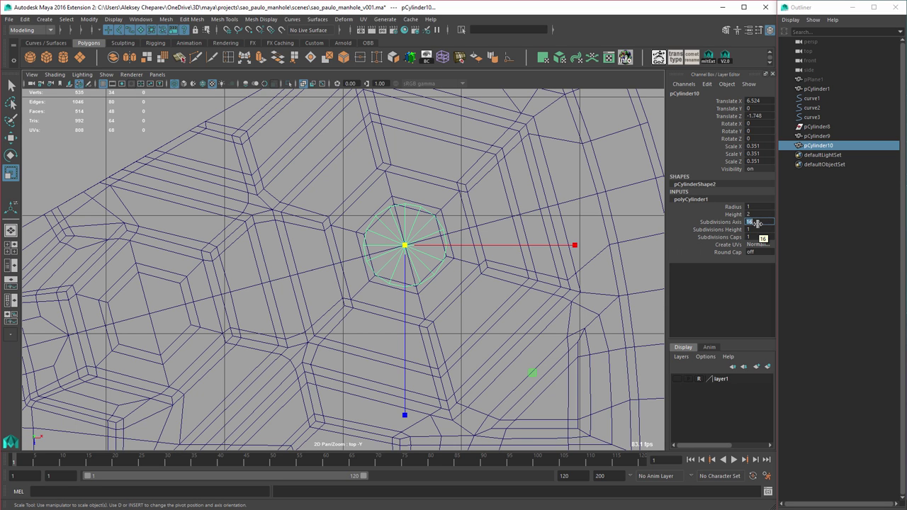
text(12)
key(Return)
Step: Try rotating the cylinder against the hexagon with a Rotate Y of 60
click(758, 132)
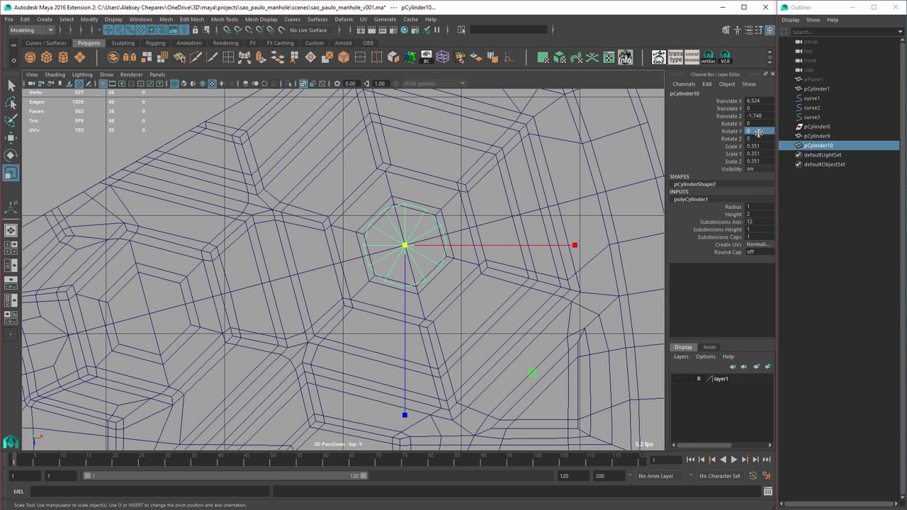
text(60)
key(Return)
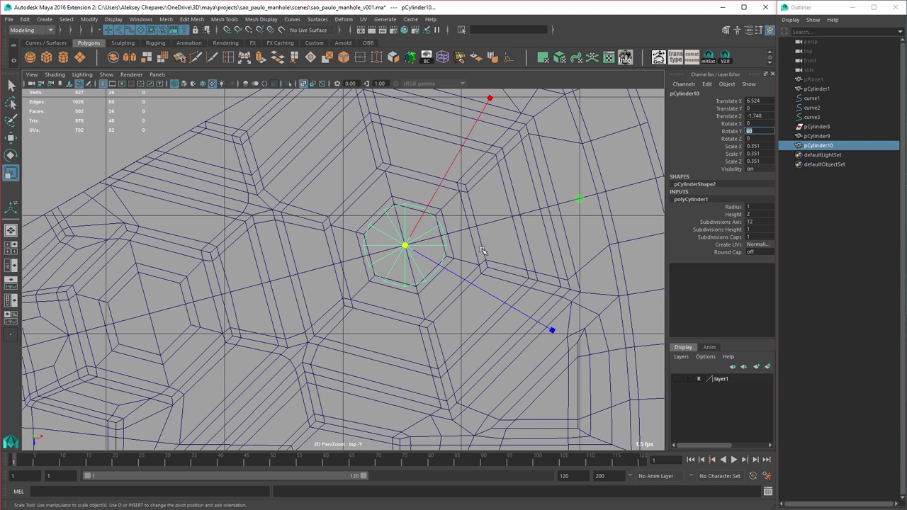
Step: Align the cylinder's spokes with the hexagon's axes by setting its Rotate Y to 15
alt+middle_drag(483, 250, 463, 269)
key(w)
alt+right_drag(443, 287, 488, 272)
key(e)
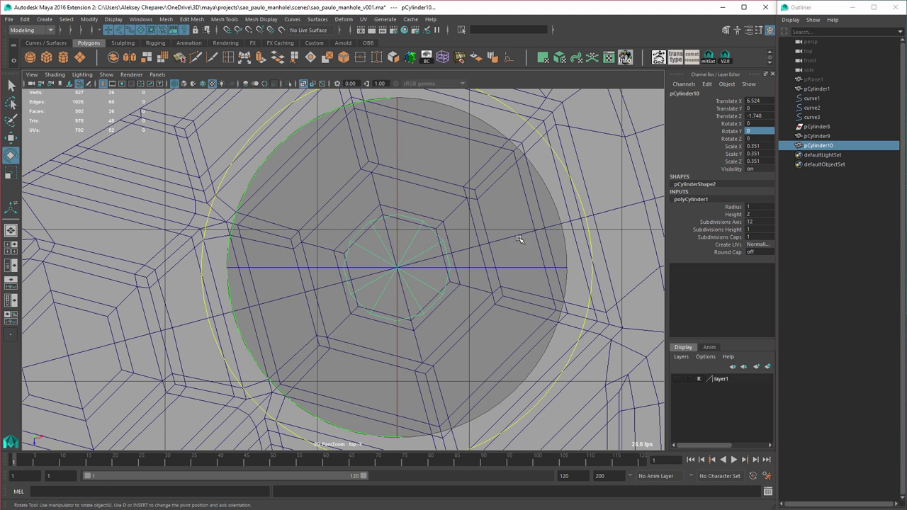
drag(574, 192, 588, 243)
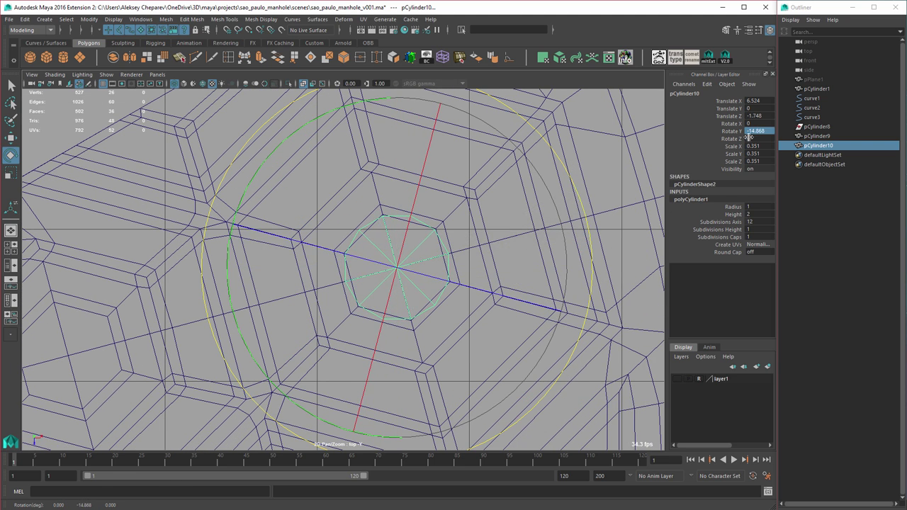
click(755, 133)
text(15)
key(Return)
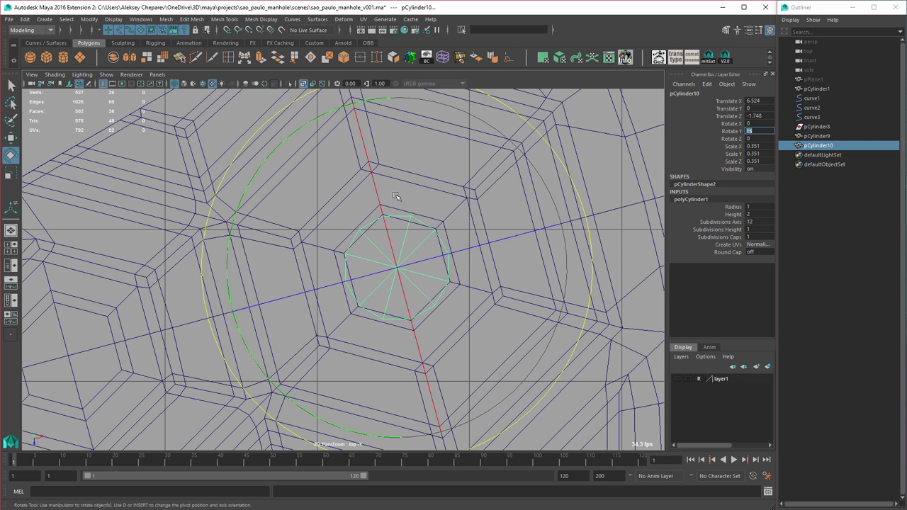
Step: Hide the double wedge, show the reference image layer, and scale the cylinder uniformly to 0.337 to match the photographed hole
key(q)
alt+right_drag(381, 239, 400, 249)
key(r)
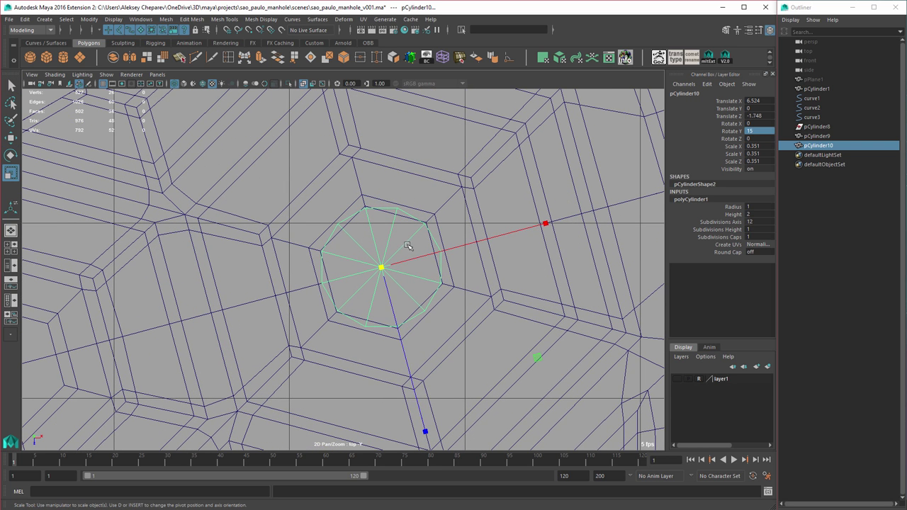
middle_drag(410, 245, 385, 244)
key(5)
click(447, 199)
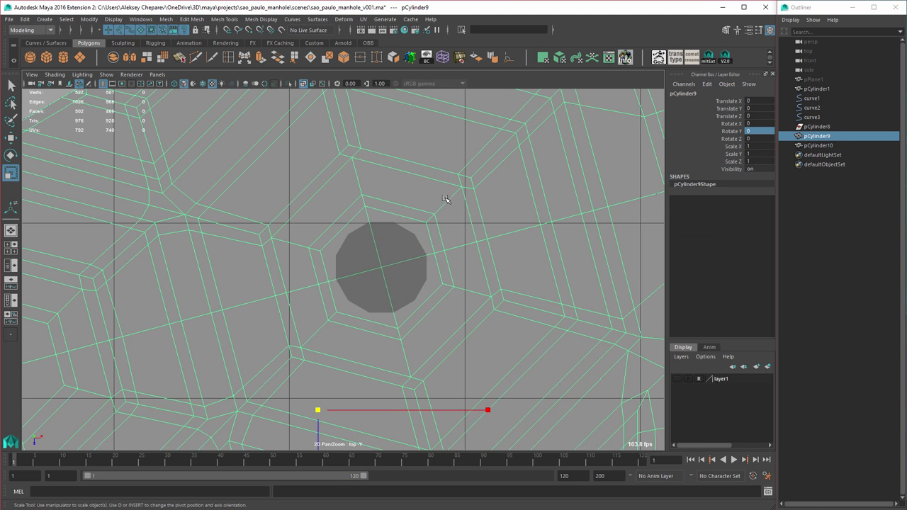
key(ctrl+h)
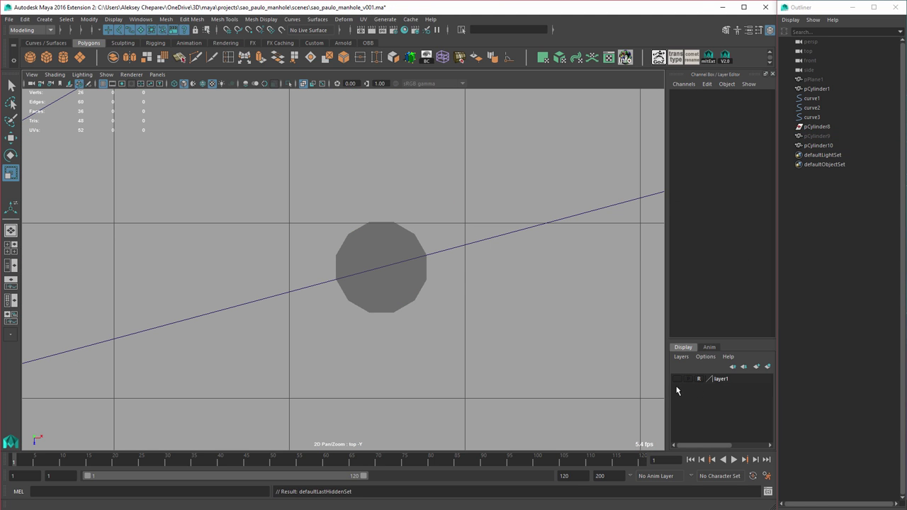
click(674, 378)
click(404, 269)
middle_drag(440, 294, 462, 303)
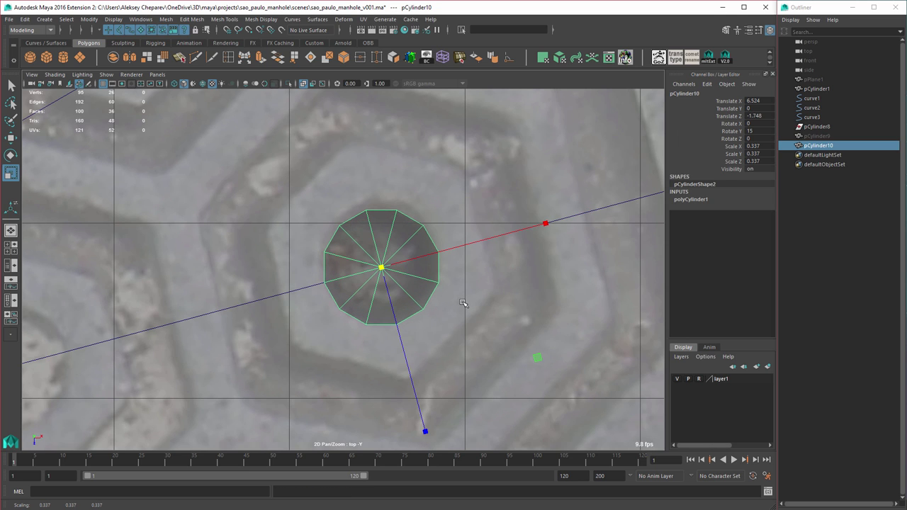
Step: Hide the reference image layer and unhide the double wedge pCylinder9
key(ctrl+shift+h)
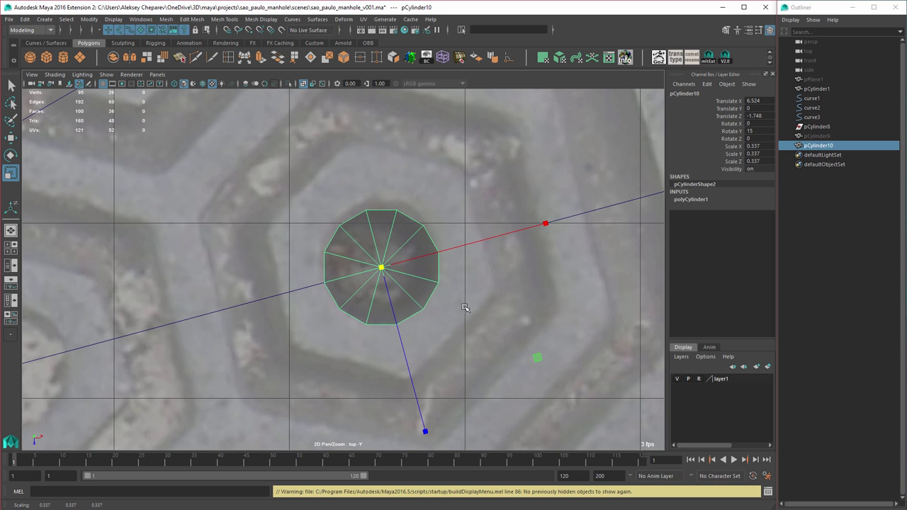
click(677, 379)
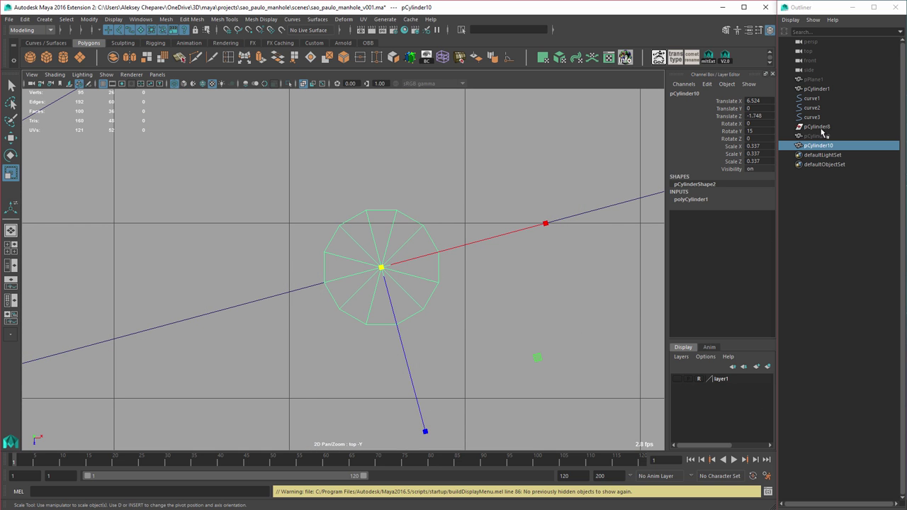
click(818, 136)
key(shift+h)
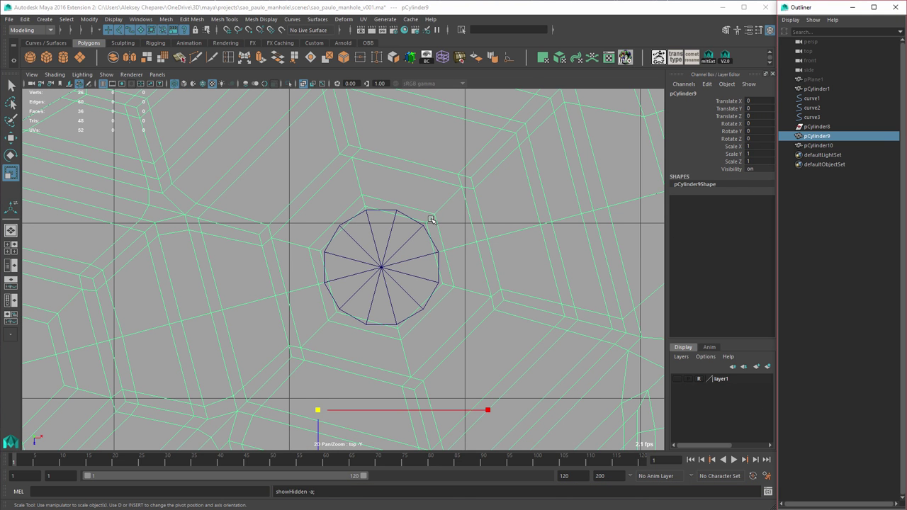
Step: Delete the outer of the two hexagonal edge loops surrounding the cylinder on the wedge
alt+right_drag(431, 219, 489, 294)
key(w)
click(491, 179)
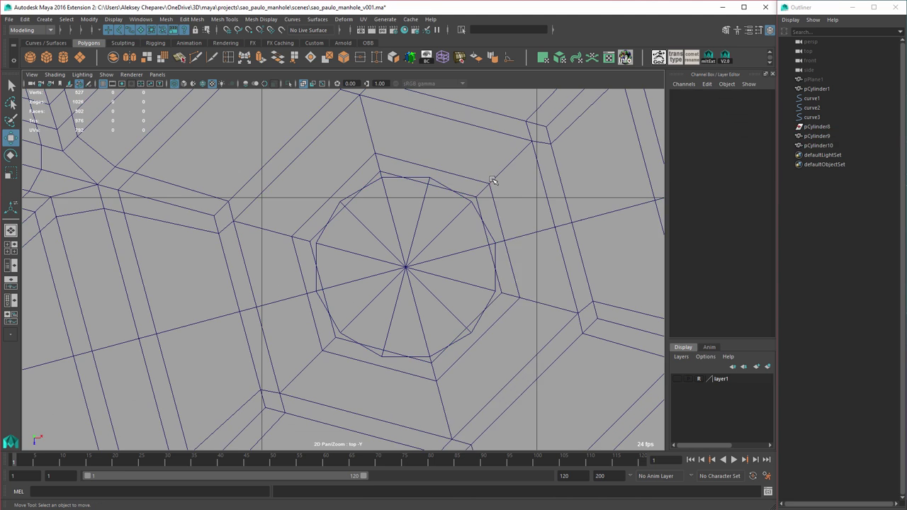
mouse_move(491, 179)
right_down()
mouse_move(477, 181)
mouse_move(486, 185)
mouse_move(485, 169)
right_up()
double_click(469, 175)
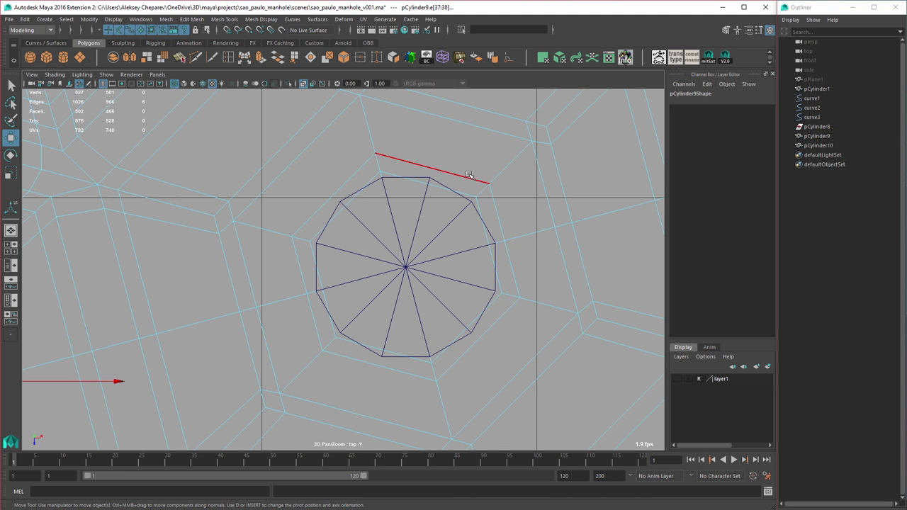
click(467, 175)
key(Delete)
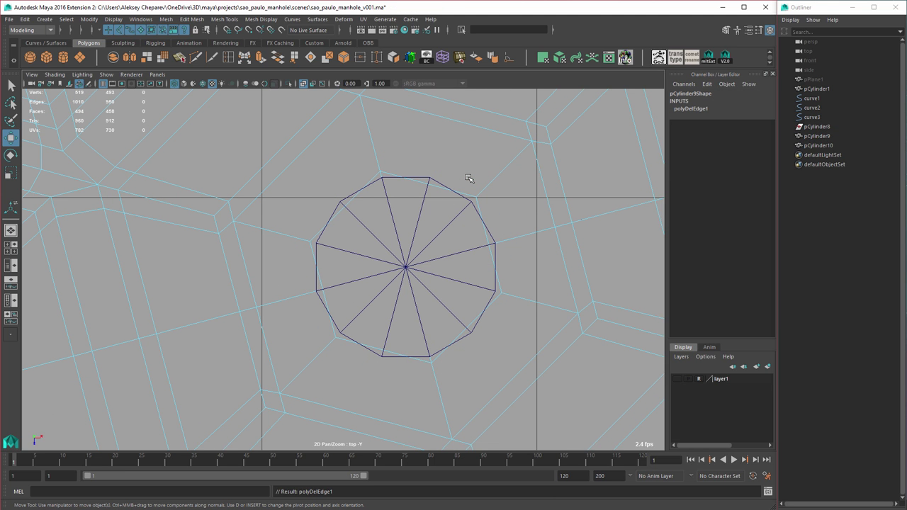
Step: Snap the remaining hexagon loop's upper-right axis vertex and its two left-side vertices onto the matching cylinder vertices
right_drag(489, 183, 473, 185)
click(492, 243)
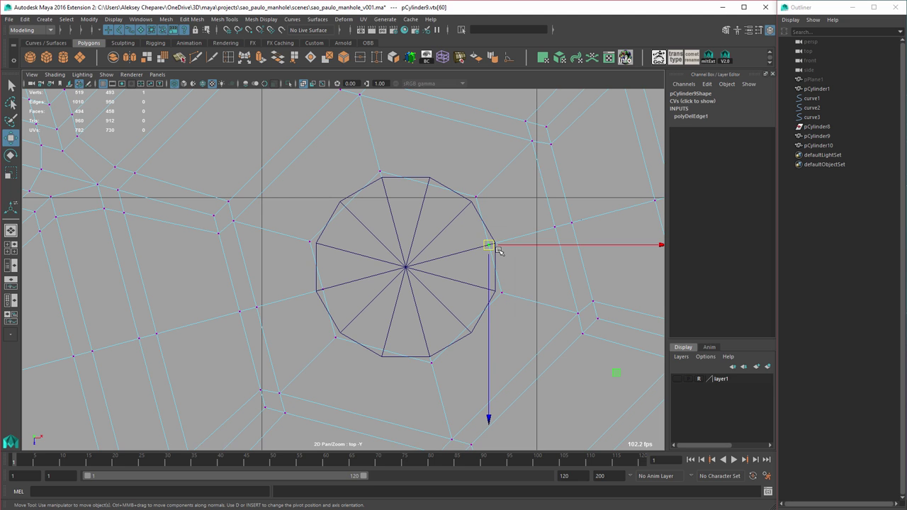
key(v)
middle_drag(503, 236, 498, 242)
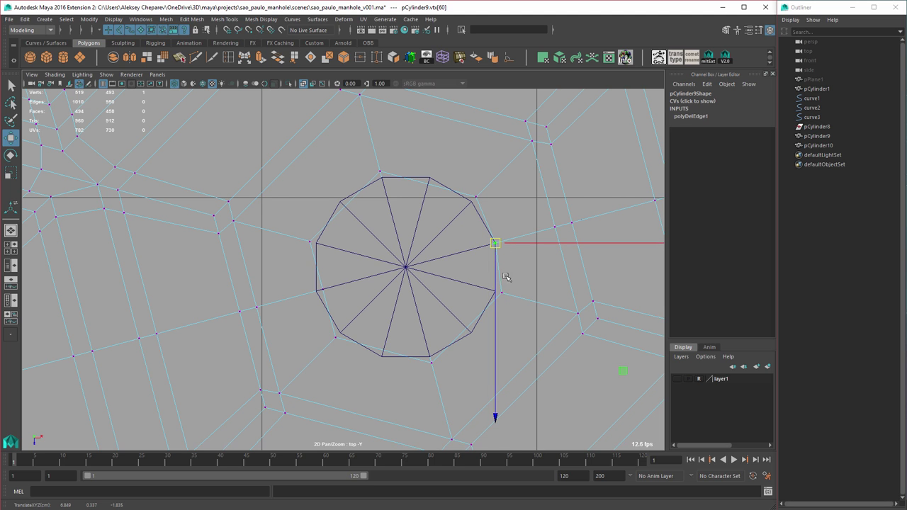
click(320, 289)
key(v)
middle_drag(310, 292, 314, 291)
click(306, 242)
key(v)
middle_drag(309, 243, 322, 248)
Step: Snap the loop's top and upper-right corner vertices onto the matching cylinder vertices
drag(348, 151, 387, 177)
key(v)
middle_drag(387, 177, 388, 183)
drag(458, 190, 489, 208)
key(v)
middle_drag(481, 204, 472, 206)
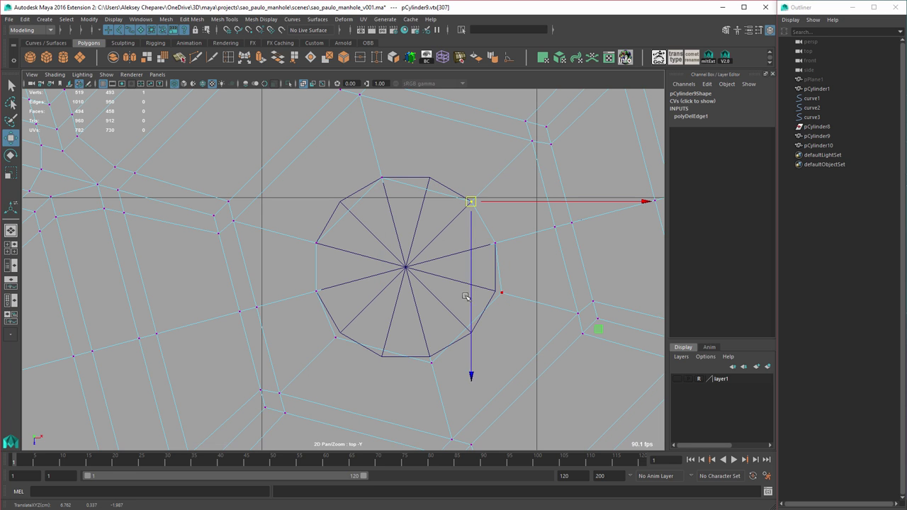
Step: Snap the loop's lower-right, bottom and lower-left corner vertices onto the matching cylinder vertices
drag(485, 283, 508, 300)
key(v)
middle_drag(482, 296, 494, 293)
drag(417, 352, 443, 369)
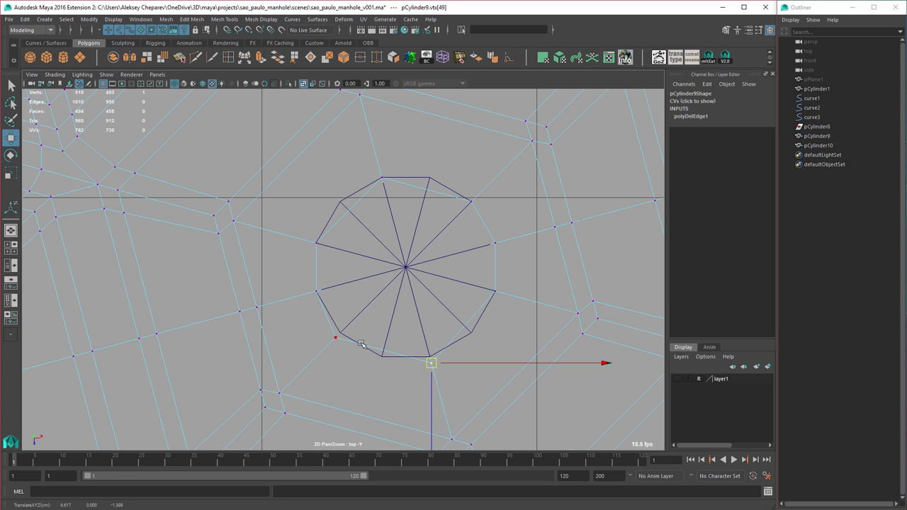
key(v)
middle_drag(416, 346, 427, 348)
drag(322, 327, 359, 350)
key(v)
middle_drag(359, 350, 352, 341)
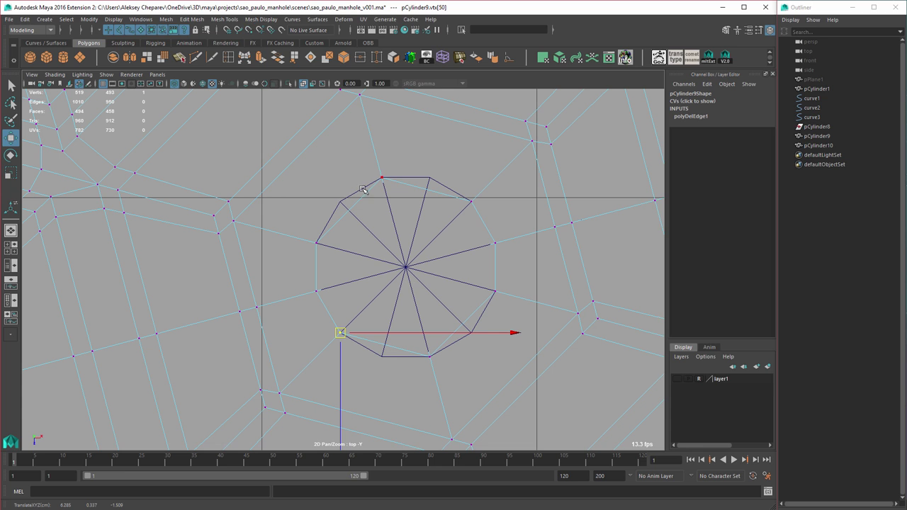
Step: Multi-Cut a new edge from the surrounding hexagon's upper-left outer corner to the loop's upper-left long side
click(195, 58)
alt+middle_drag(372, 120, 374, 172)
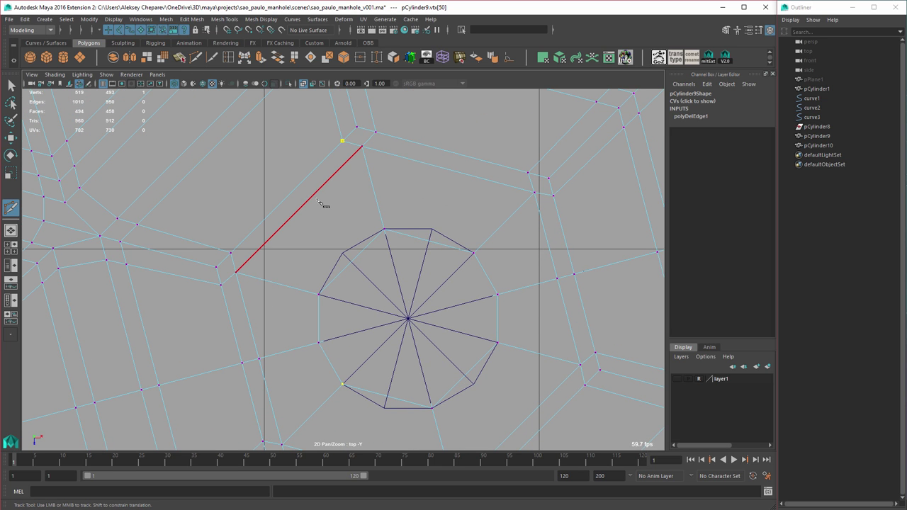
click(354, 263)
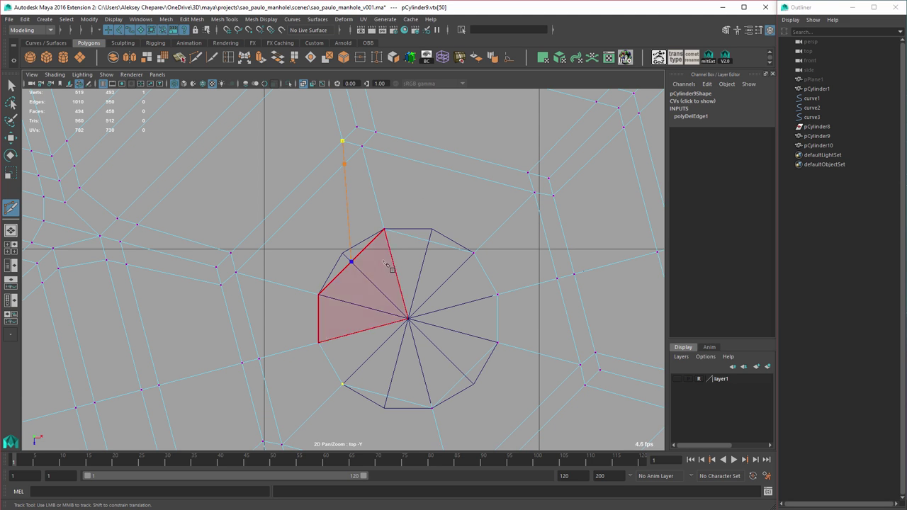
right_click(392, 260)
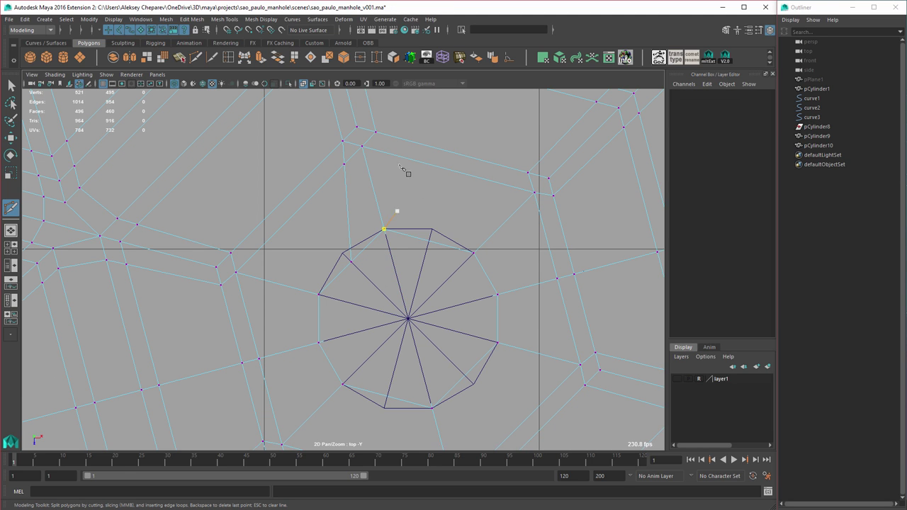
Step: Multi-Cut a second edge from the surrounding hexagon's upper-left corner to the loop's top long side
shift+click(428, 240)
right_click(455, 297)
click(497, 343)
Step: Multi-Cut two edges from the surrounding hexagon's bottom corner to the loop's lower-right and bottom long sides
alt+middle_drag(517, 381, 528, 302)
click(483, 418)
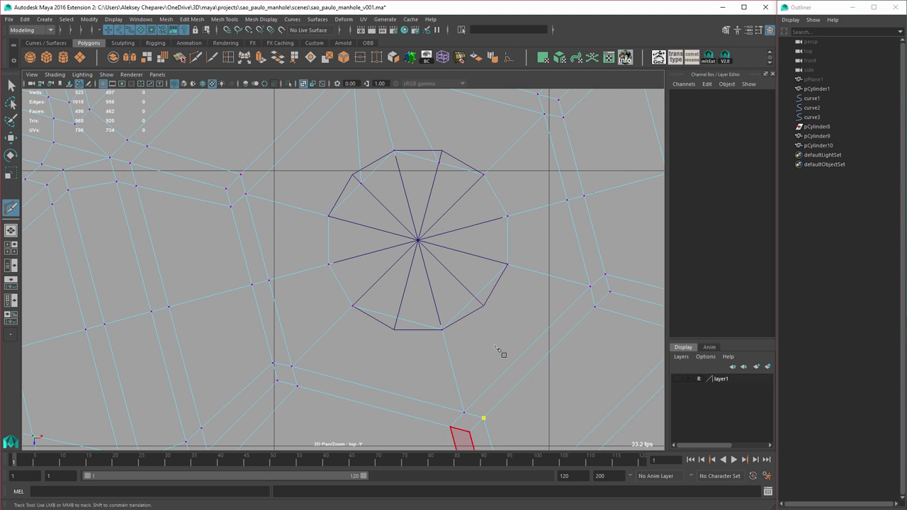
shift+click(476, 300)
right_click(476, 300)
click(463, 412)
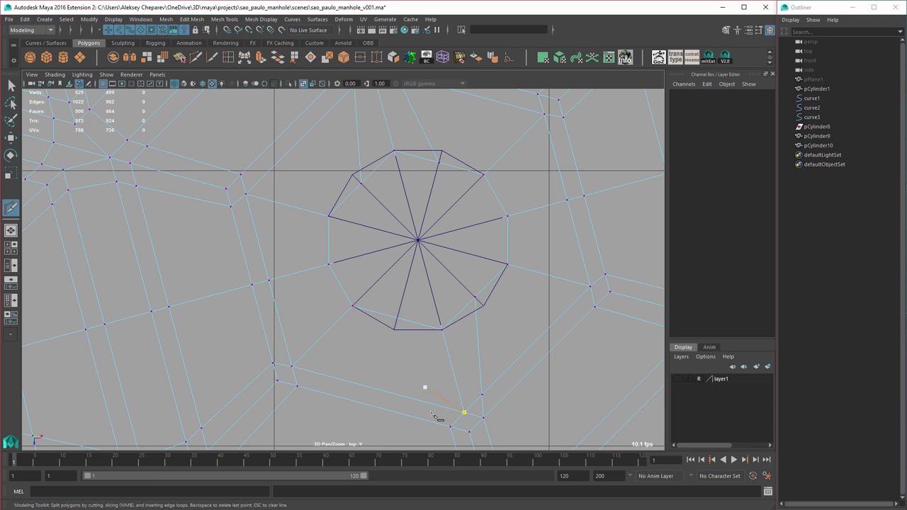
right_click(401, 328)
Step: Snap the loop's new bottom and lower-right vertices onto the matching cylinder vertices
key(w)
right_drag(429, 343, 391, 339)
drag(389, 305, 419, 332)
key(v)
middle_drag(383, 334, 388, 335)
click(475, 297)
key(v)
middle_drag(484, 310, 490, 317)
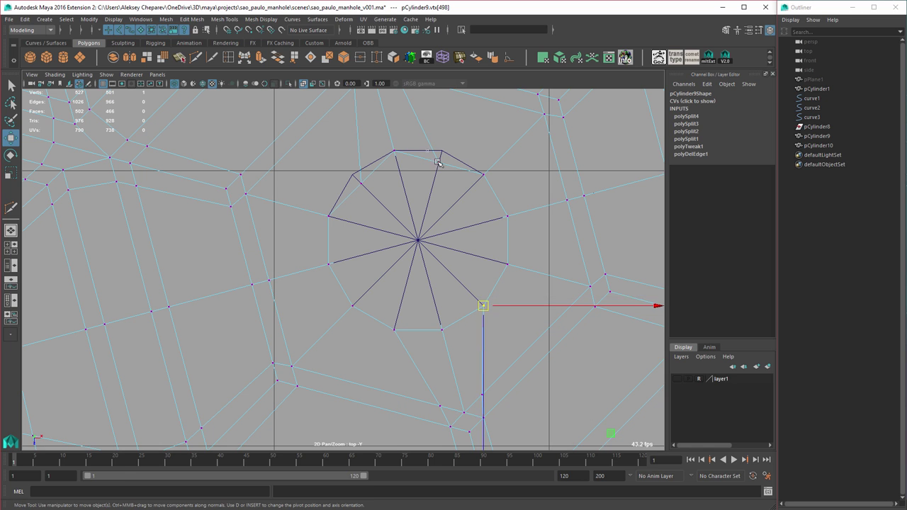
Step: Snap the loop's new top and upper-left vertices onto the matching cylinder vertices
click(439, 162)
key(v)
middle_drag(446, 142, 447, 140)
click(363, 185)
key(v)
middle_drag(345, 173, 341, 168)
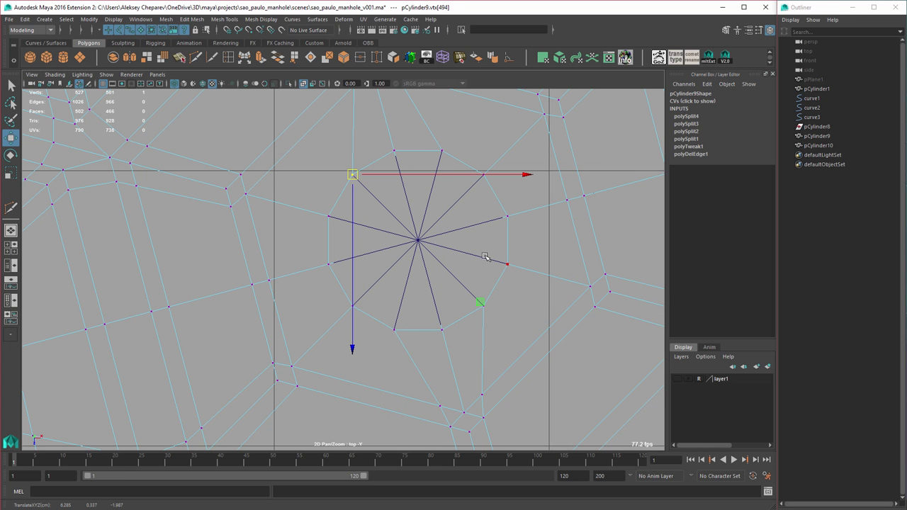
Step: Multi-Cut edges joining the inner and outer corner vertices of the surrounding hexagon's border at its bottom and upper-left corners
click(419, 246)
right_drag(398, 260, 398, 262)
alt+middle_drag(479, 422, 463, 363)
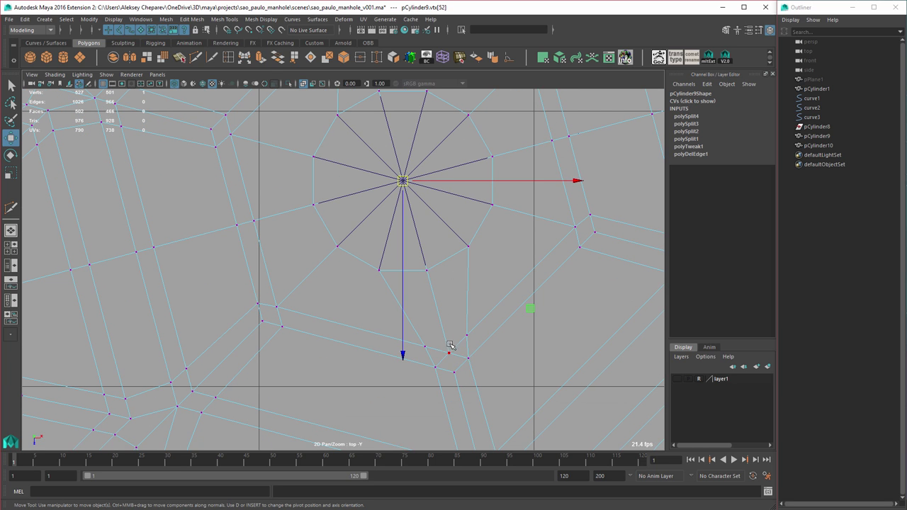
key(y)
click(454, 373)
right_click(502, 375)
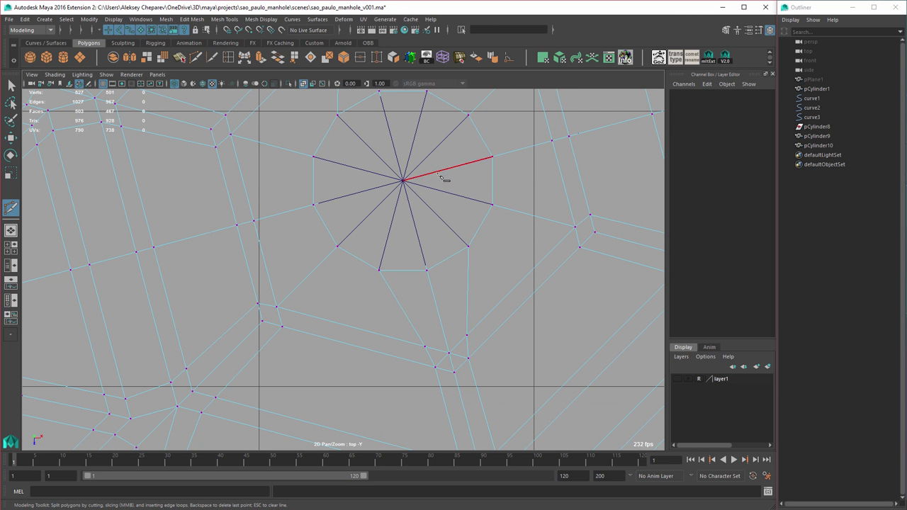
alt+middle_drag(441, 175, 462, 279)
click(372, 93)
right_click(371, 94)
Step: Delete the four redundant short edges at the surrounding hexagon's upper-left and bottom border corners
key(w)
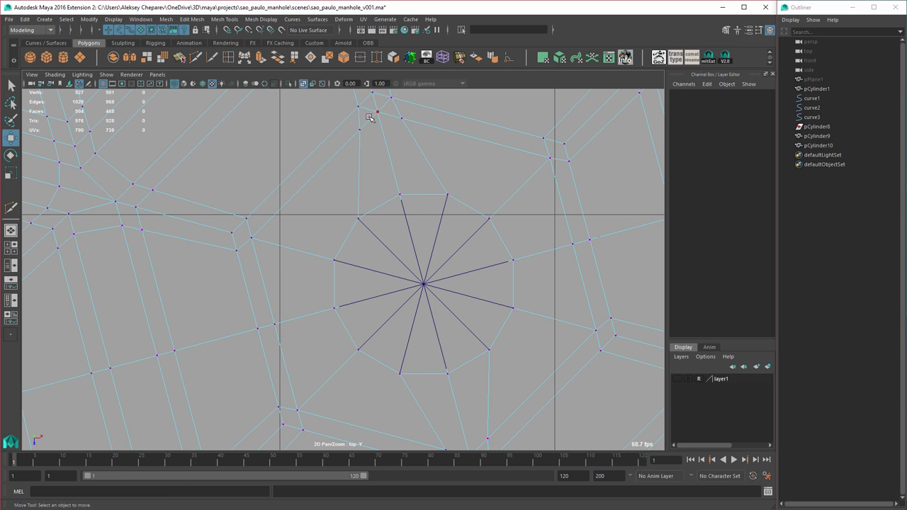
right_drag(370, 115, 368, 100)
click(367, 108)
shift+click(449, 385)
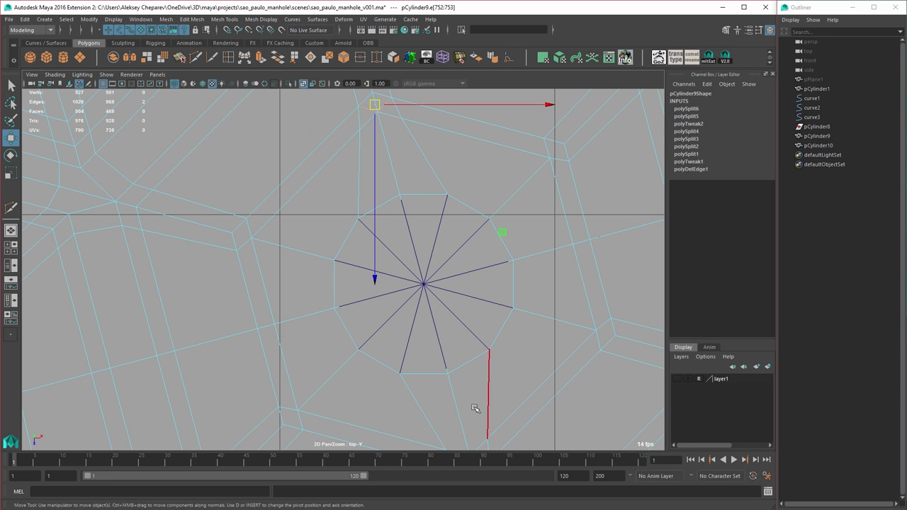
alt+middle_drag(475, 409, 463, 350)
shift+click(447, 363)
shift+click(469, 360)
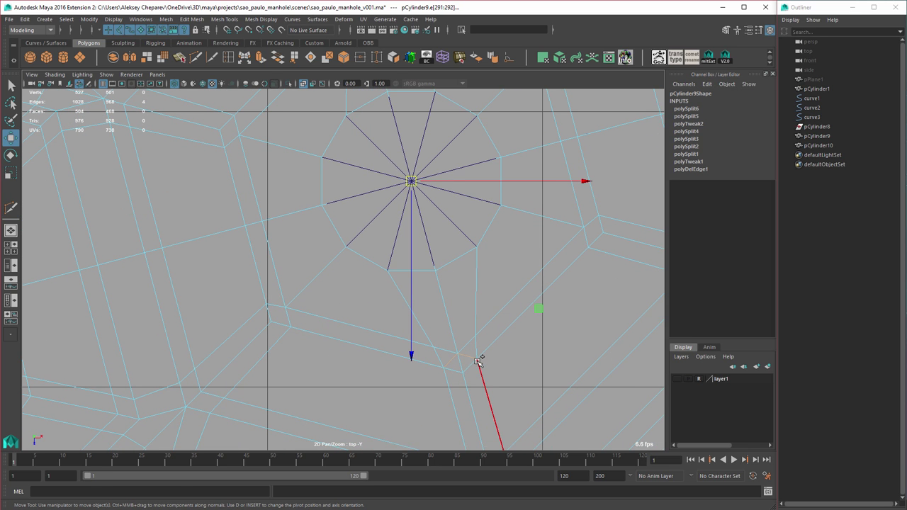
key(Delete)
Step: Examine the reshaped twelve-sided loop and its surrounding faces in the top and perspective views
alt+right_drag(508, 277, 442, 284)
alt+right_drag(326, 269, 446, 301)
alt+middle_drag(447, 301, 433, 358)
alt+right_drag(433, 358, 473, 230)
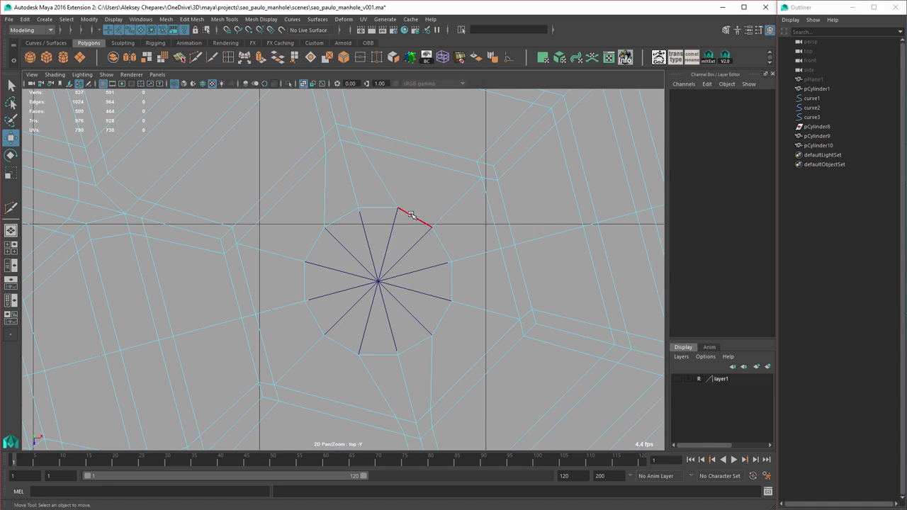
key(space)
key(space)
alt+drag(441, 279, 421, 259)
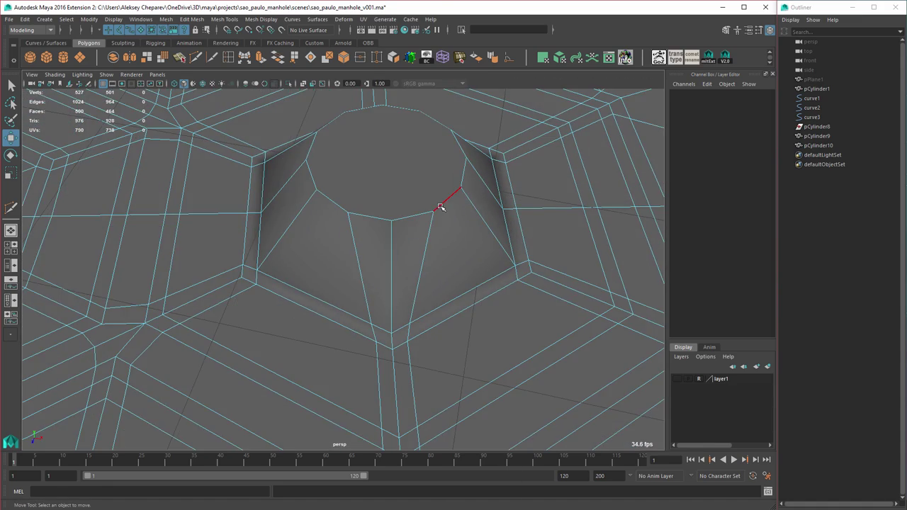
click(439, 205)
alt+middle_drag(448, 229, 425, 309)
click(439, 253)
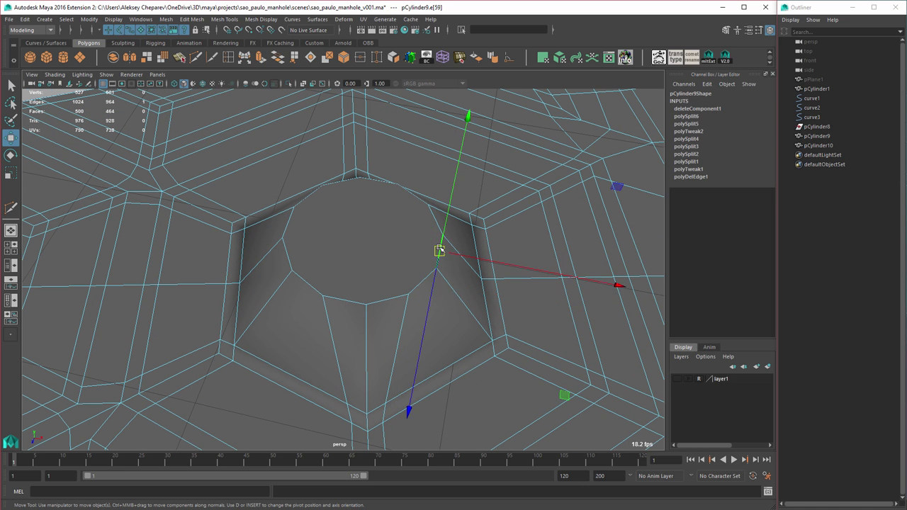
shift+click(438, 231)
alt+drag(480, 289, 484, 306)
Step: Save the scene and delete the vertex at the centre of the twelve-sided loop
key(4)
key(ctrl+s)
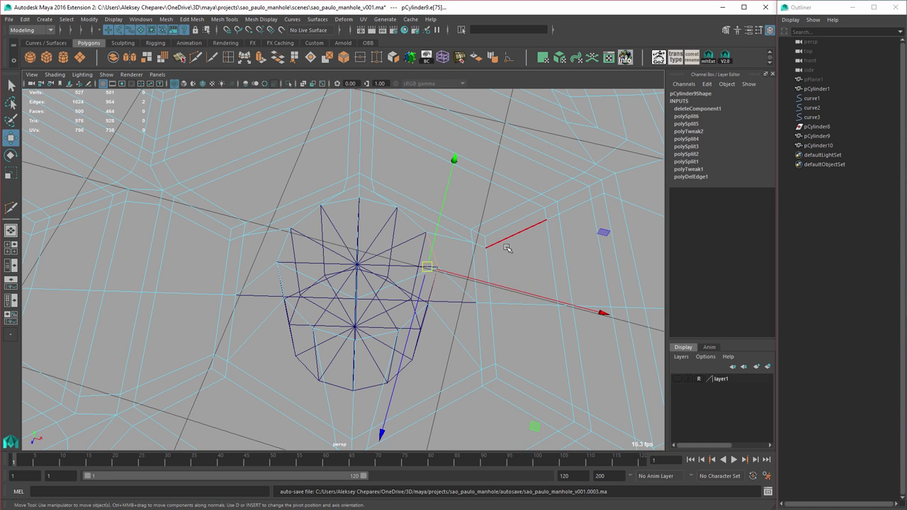
right_drag(506, 259, 520, 231)
alt+drag(517, 239, 485, 227)
right_drag(484, 228, 484, 253)
drag(346, 305, 368, 332)
key(Delete)
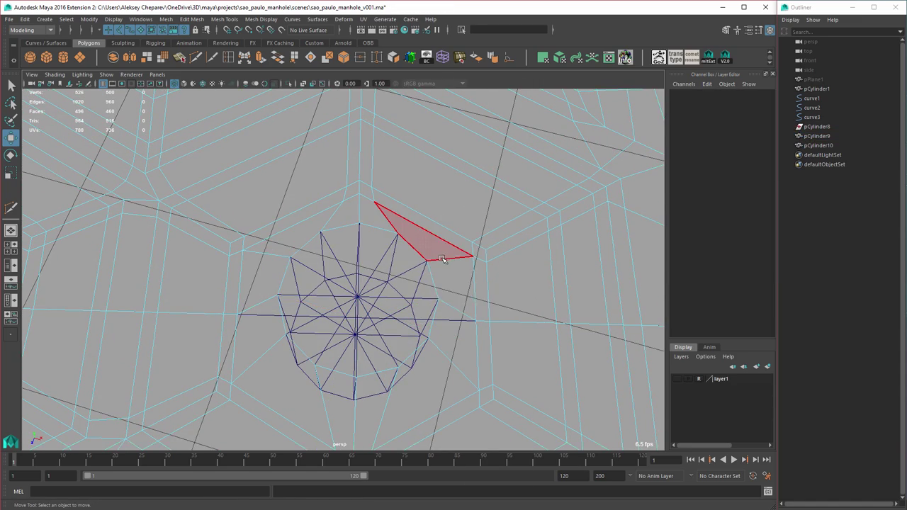
Step: Select the whole twelve-sided edge loop and snap it vertically to the level of the surrounding surface
right_drag(445, 259, 443, 239)
double_click(413, 249)
key(5)
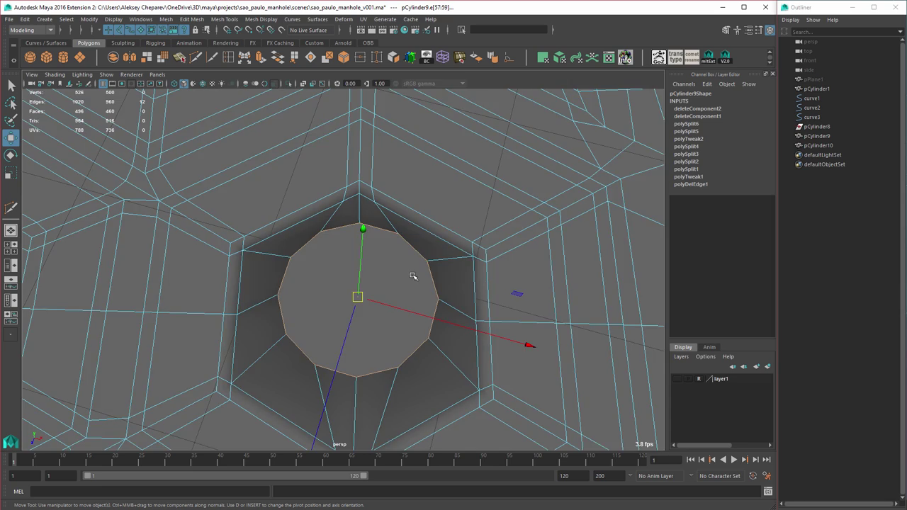
alt+drag(413, 276, 424, 224)
click(375, 126)
key(v)
middle_drag(512, 244, 516, 245)
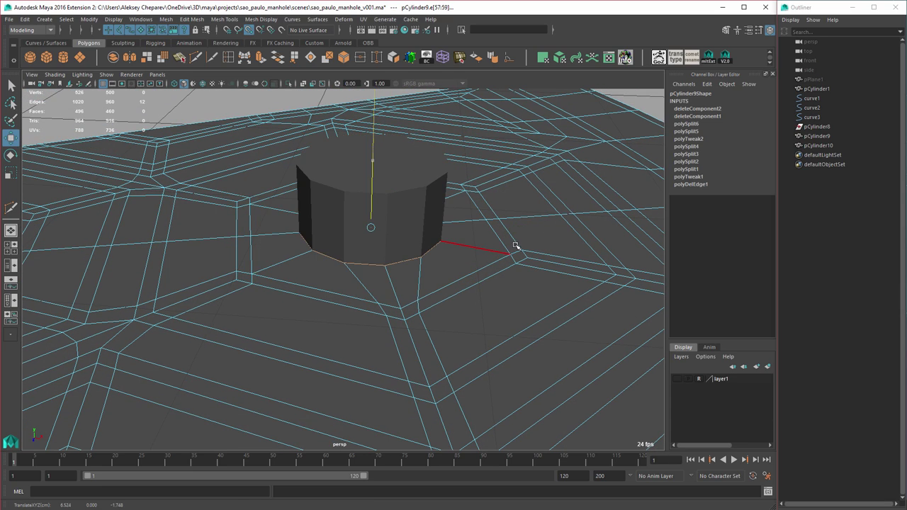
alt+drag(434, 251, 434, 276)
key(space)
key(space)
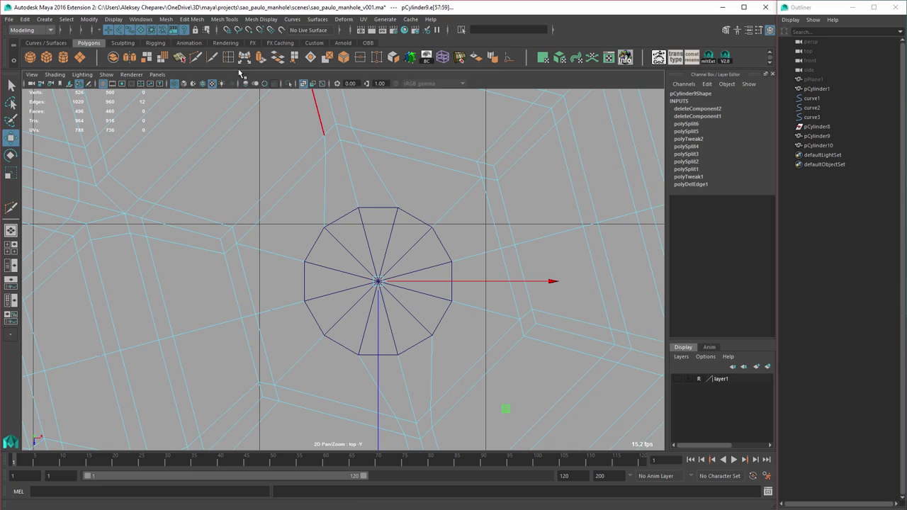
click(260, 60)
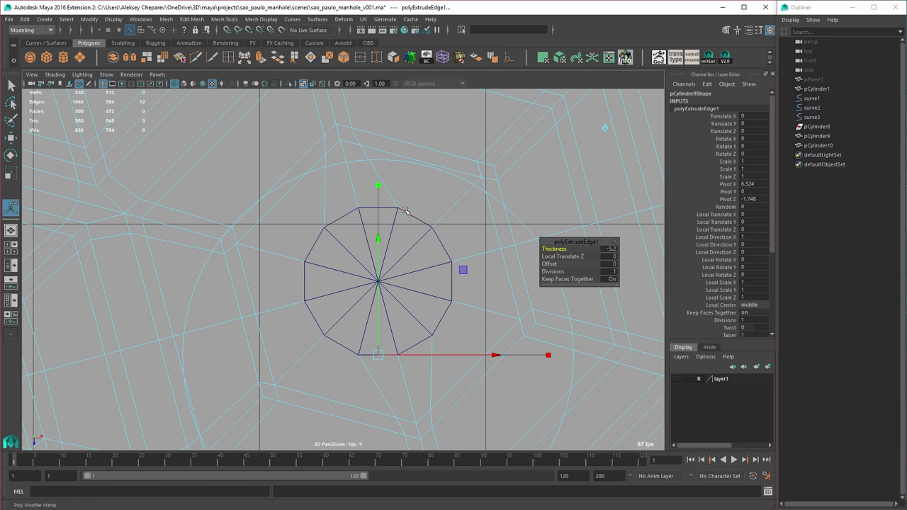
key(r)
key(e)
key(r)
middle_drag(516, 241, 494, 240)
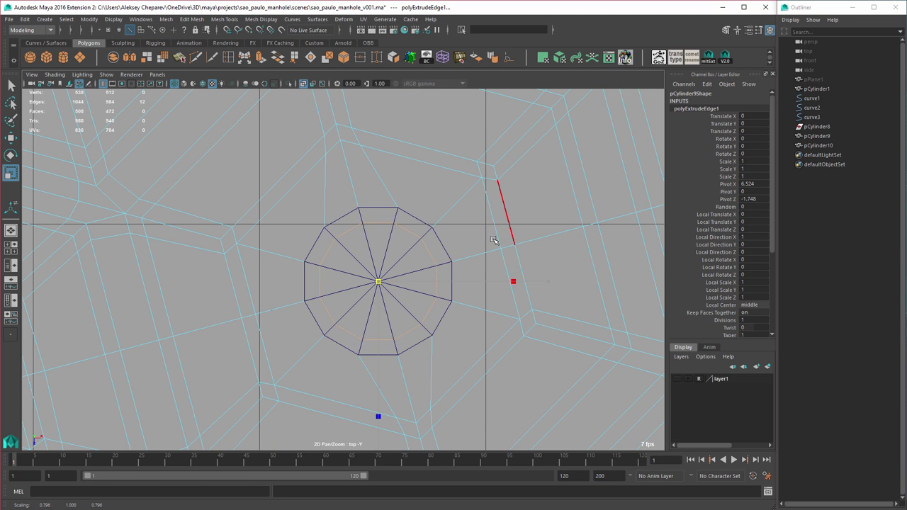
key(space)
key(space)
alt+drag(526, 238, 498, 239)
key(4)
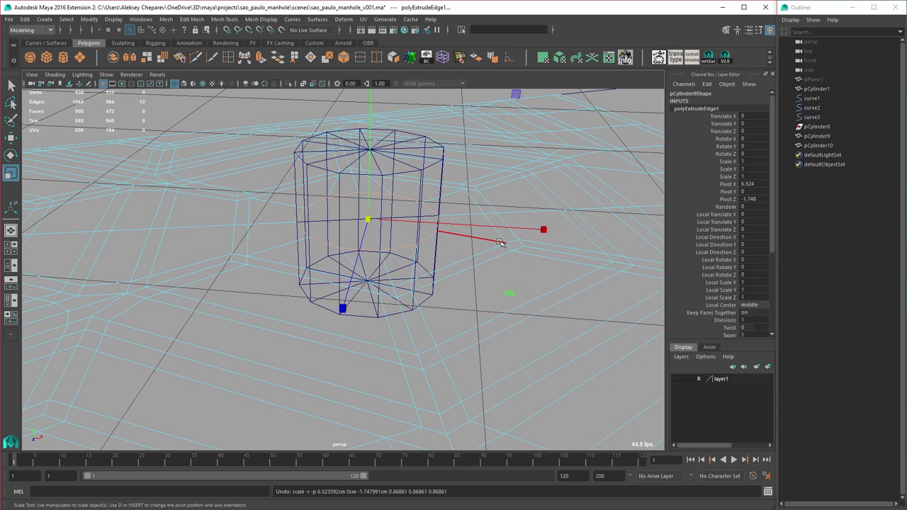
key(ctrl+z)
key(ctrl+z)
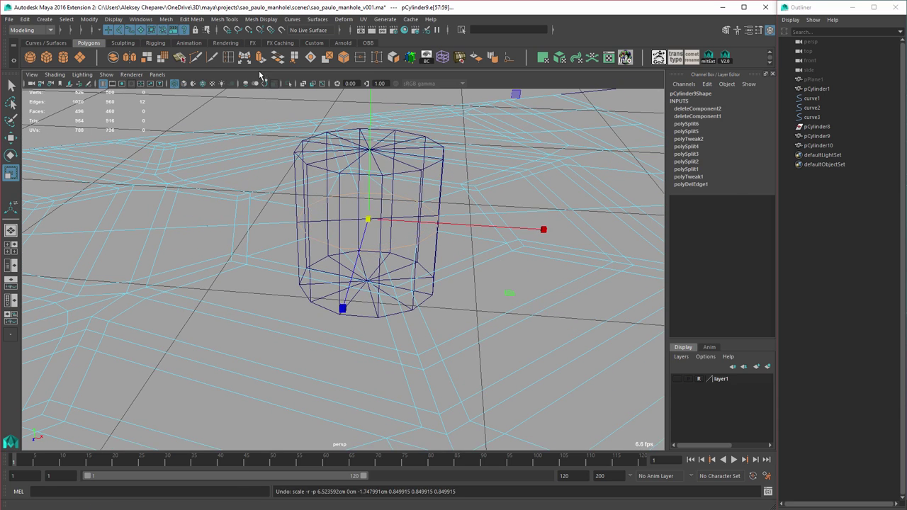
Step: Extrude the twelve-sided edge loop and scale the new edges inward in the top view to form a narrow ring
key(ctrl+e)
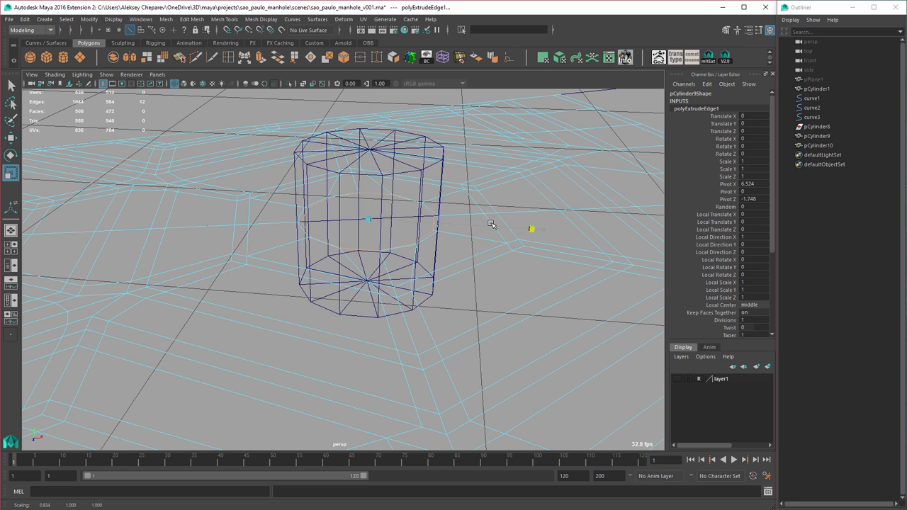
key(space)
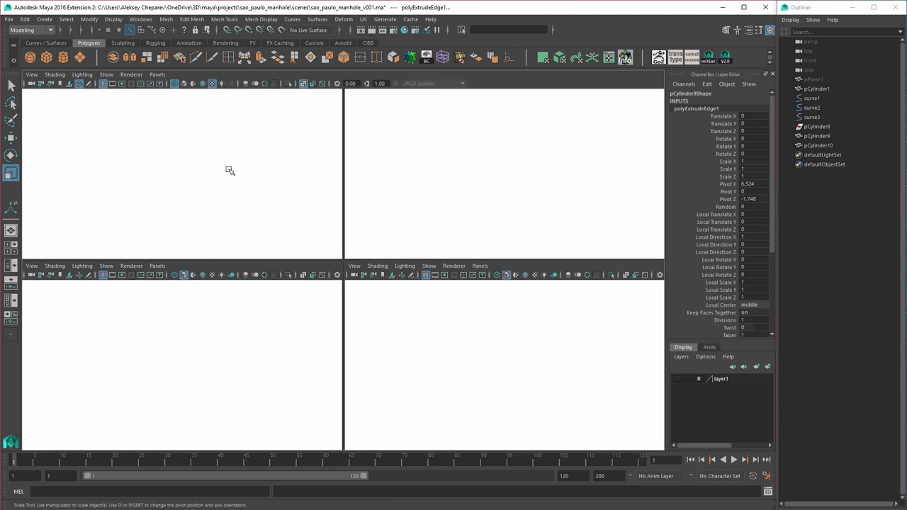
key(space)
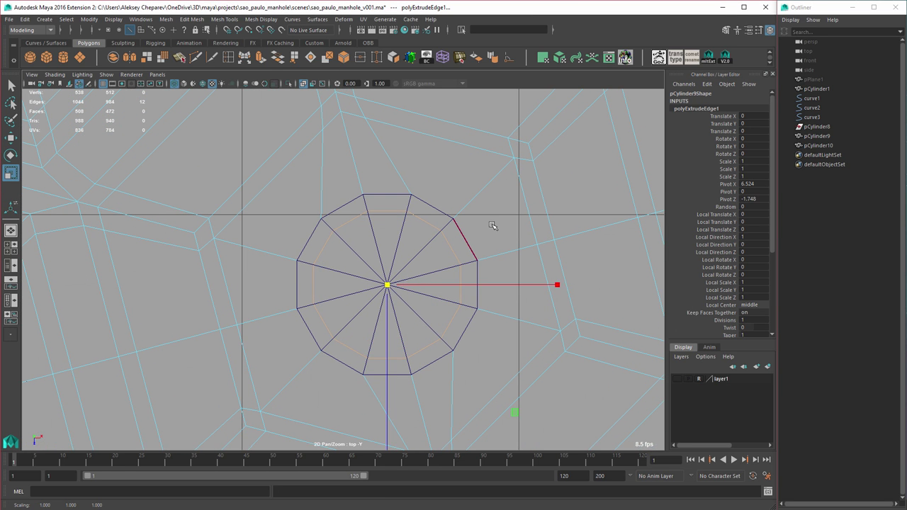
Step: Scale the whole ring up by about 1.22 so its inner loop matches the guide cylinder, and fine-tune the outer loop's size
key(shift+period)
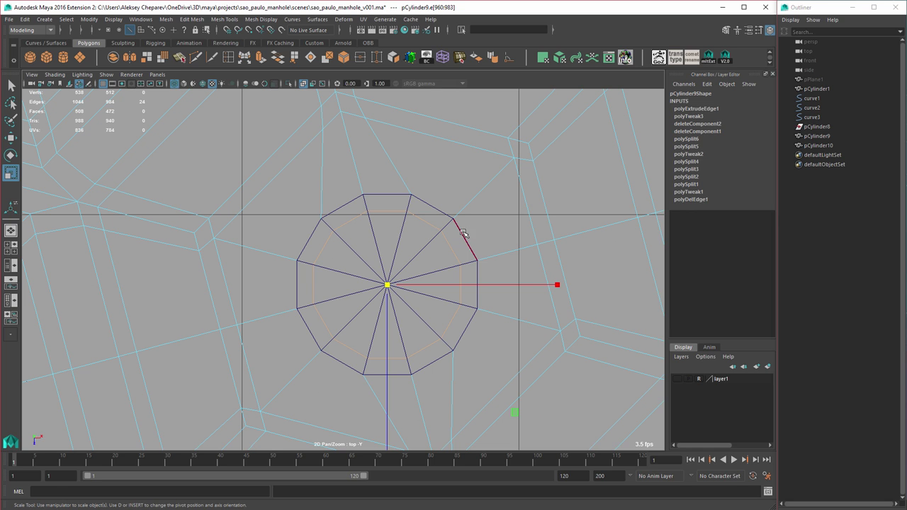
middle_drag(463, 233, 491, 238)
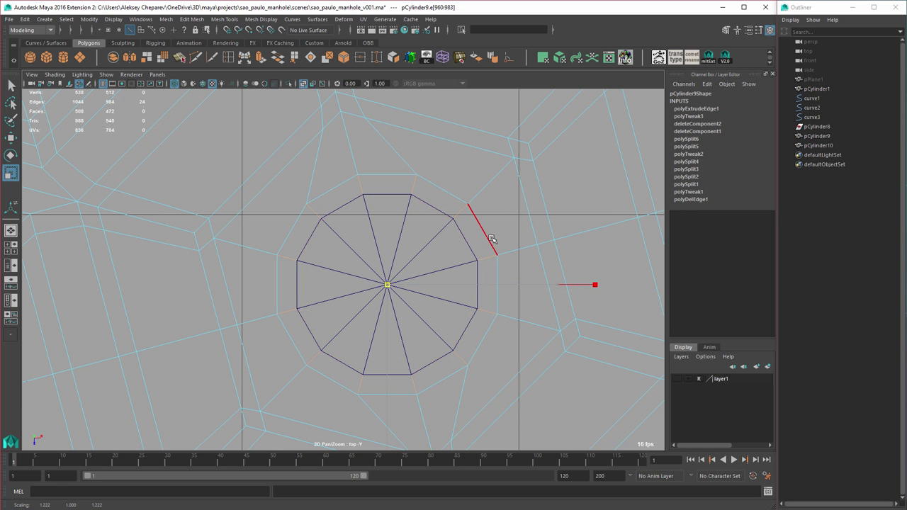
double_click(402, 175)
middle_drag(472, 205, 473, 205)
Step: Delete all faces inside the hexagon nearer the wedge's narrow end, out to its border
scroll(465, 224, down, 5)
alt+middle_drag(442, 254, 536, 237)
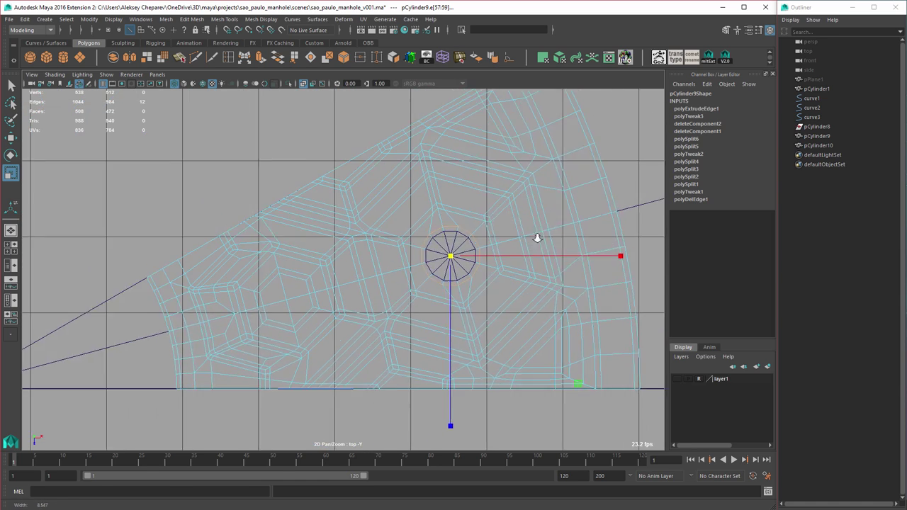
scroll(247, 284, up, 1)
alt+middle_drag(437, 273, 405, 280)
key(q)
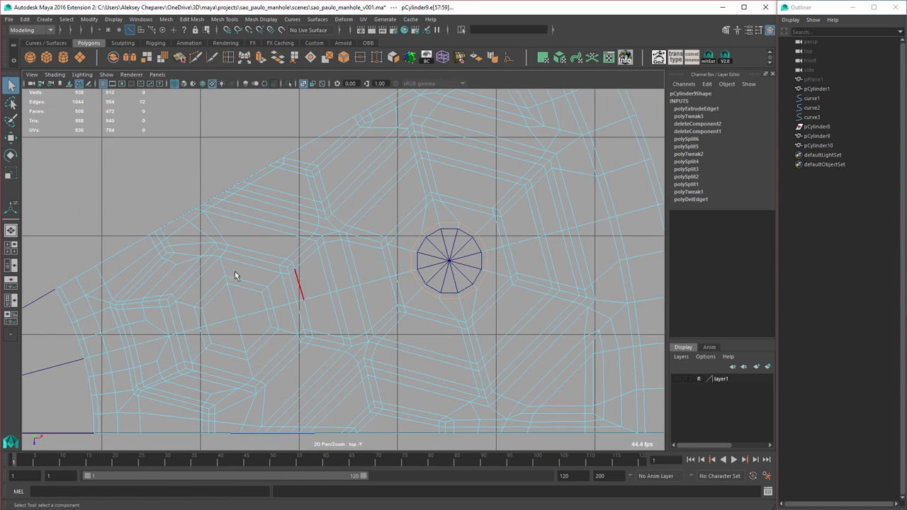
alt+right_drag(237, 277, 346, 292)
alt+middle_drag(345, 292, 452, 251)
alt+middle_drag(526, 185, 474, 231)
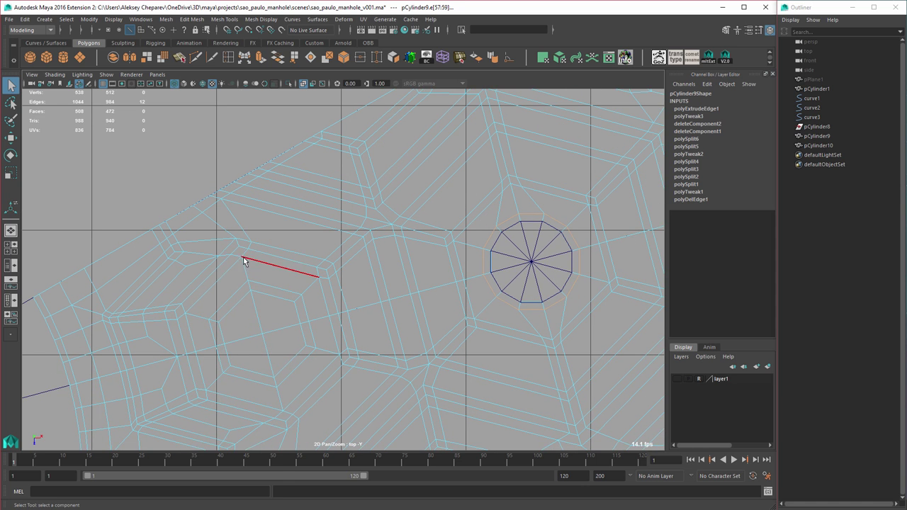
right_drag(242, 257, 245, 275)
alt+middle_drag(262, 269, 270, 241)
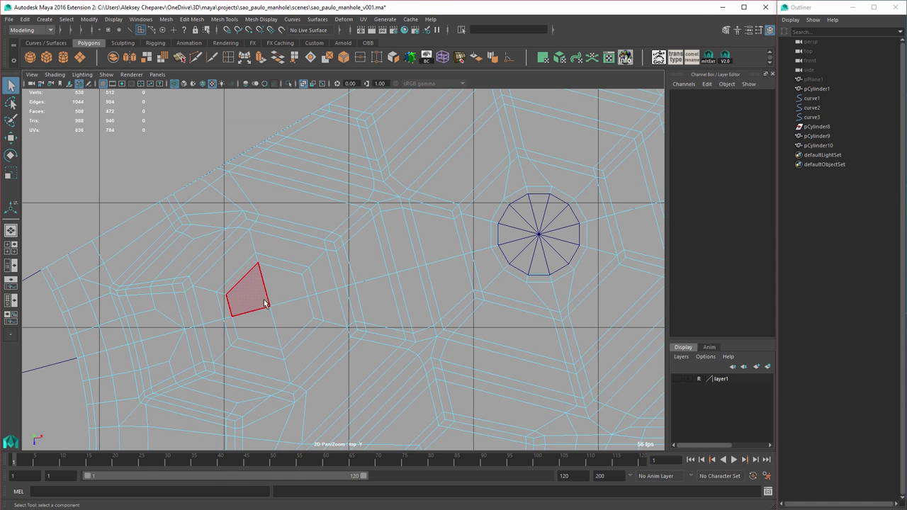
drag(281, 313, 281, 313)
key(shift+period)
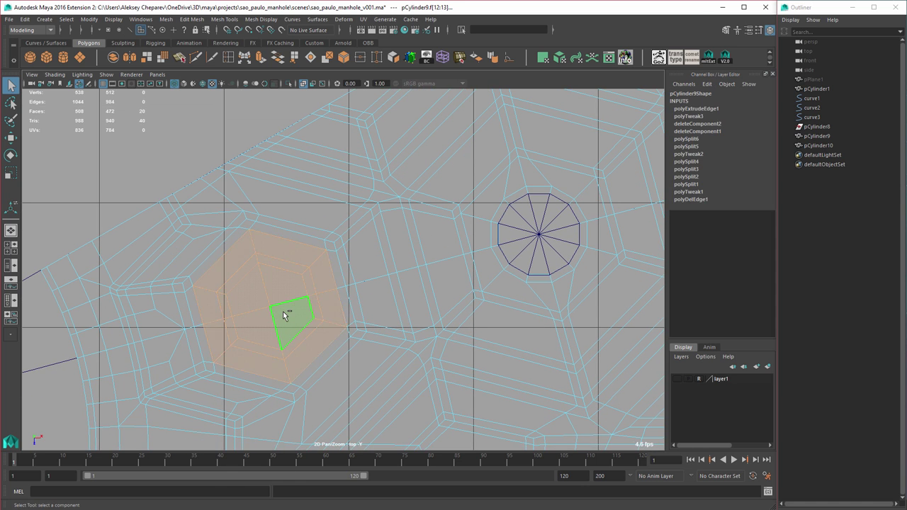
key(Delete)
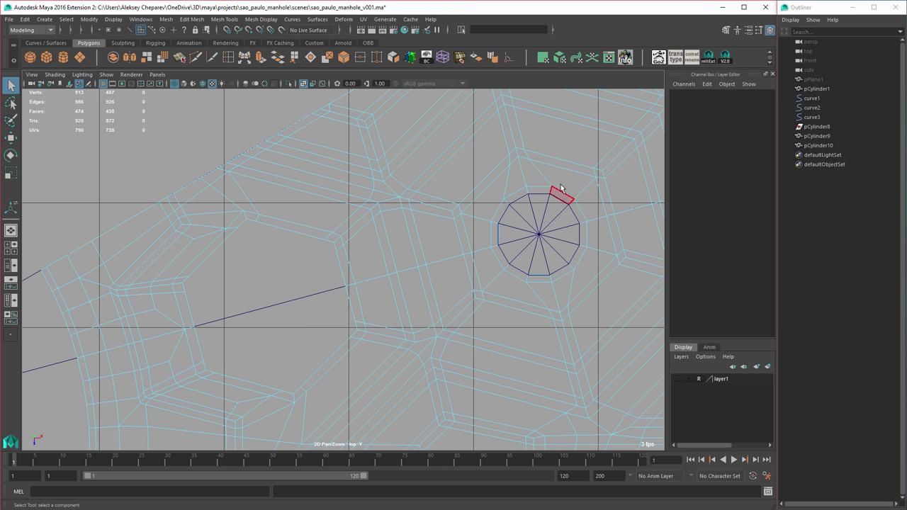
right_click(563, 173)
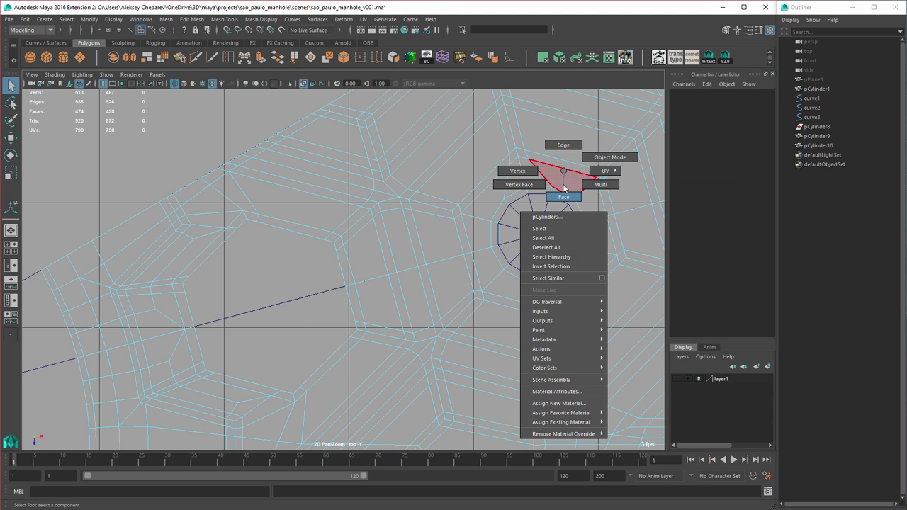
alt+right_drag(584, 216, 540, 219)
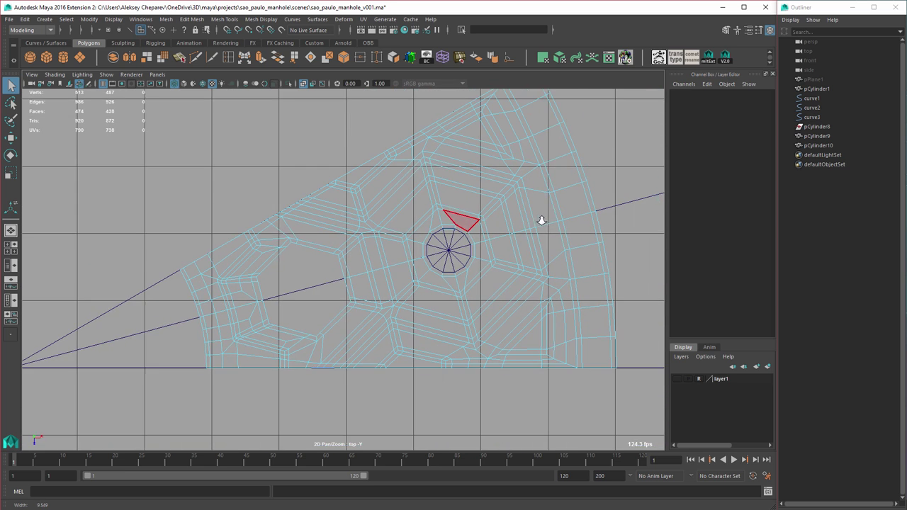
alt+middle_drag(528, 227, 512, 232)
scroll(473, 239, up, 3)
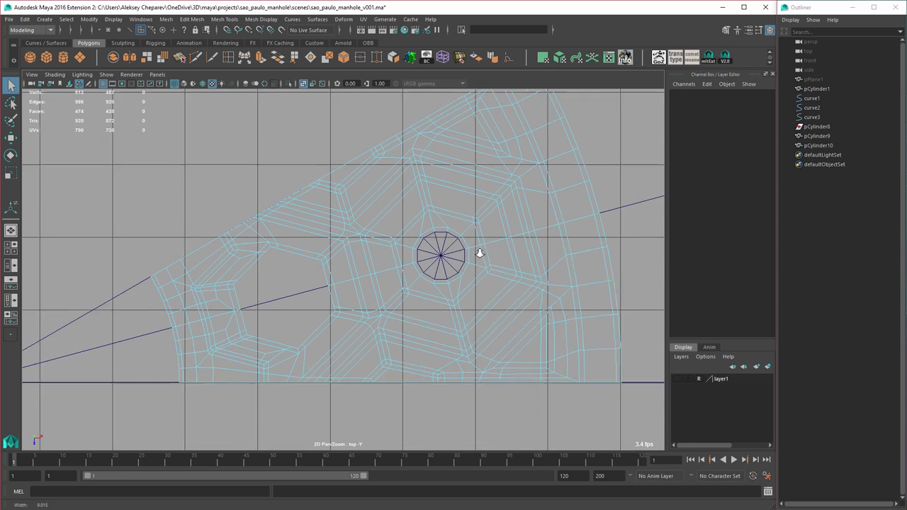
Step: Undo the face deletion in the hexagon nearer the narrow end and delete those faces again
right_click(486, 216)
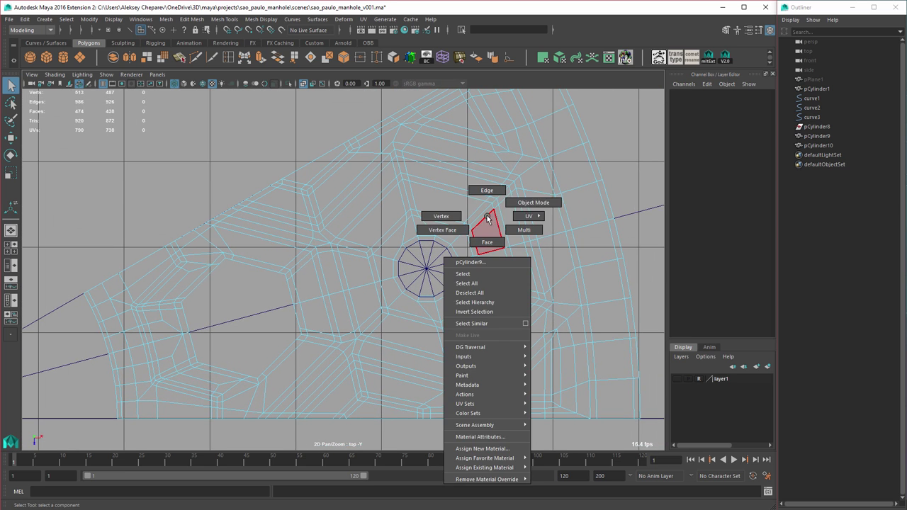
click(502, 211)
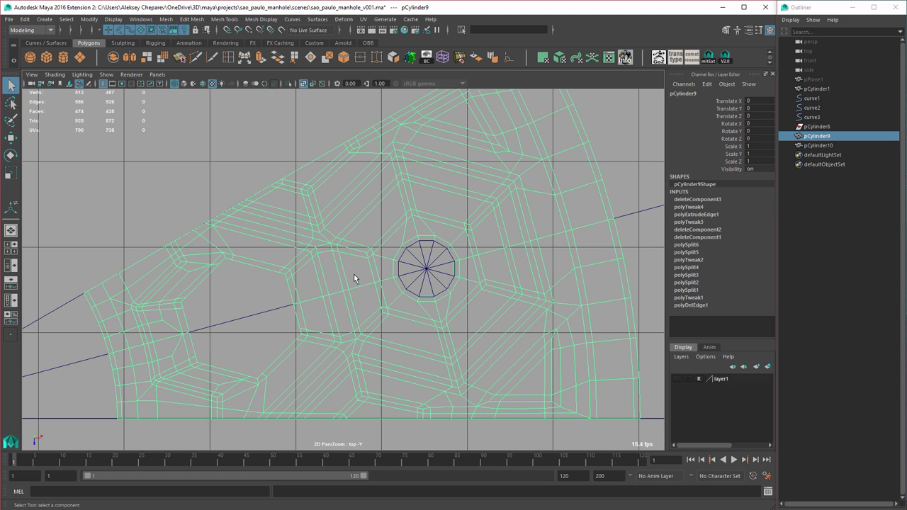
key(ctrl+z)
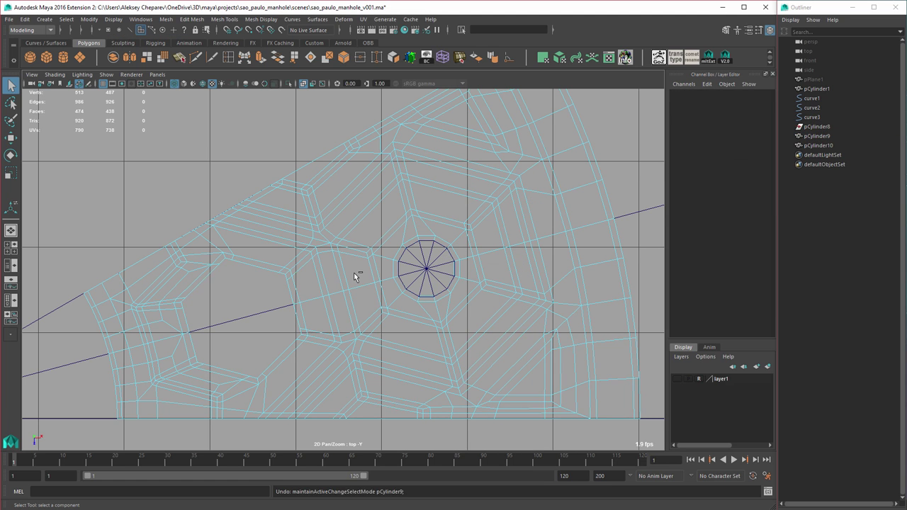
key(ctrl+z)
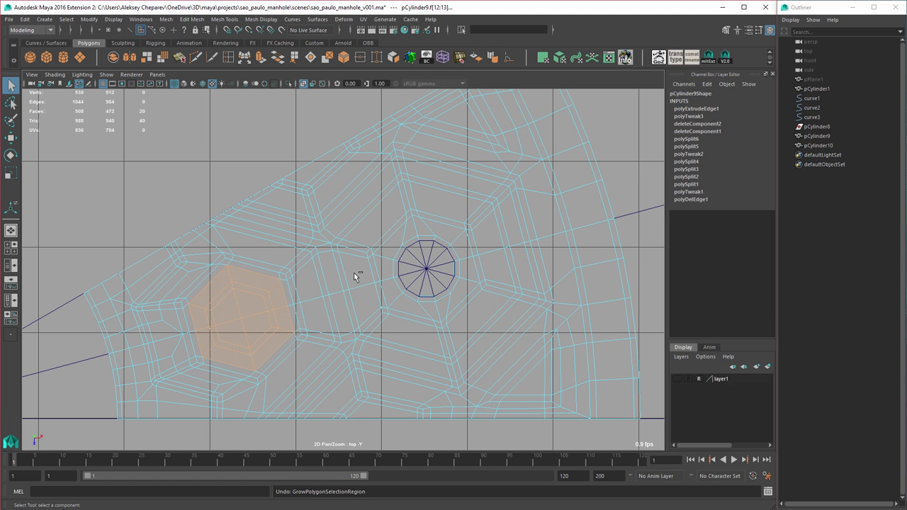
right_drag(302, 280, 417, 293)
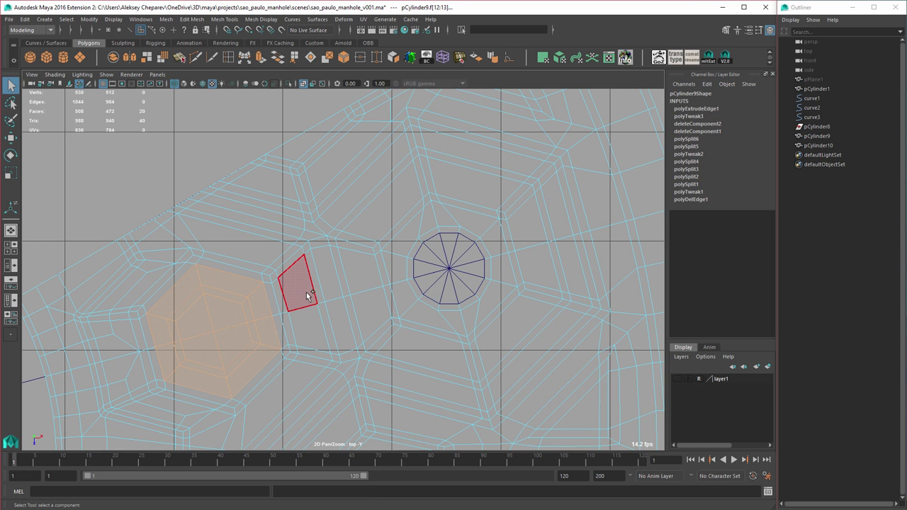
key(Delete)
Step: Duplicate the wedge mesh and move the copy to about X -2.14, Z 0.55, placing its ringed hexagon over the emptied one
right_drag(409, 219, 431, 201)
key(ctrl+d)
key(w)
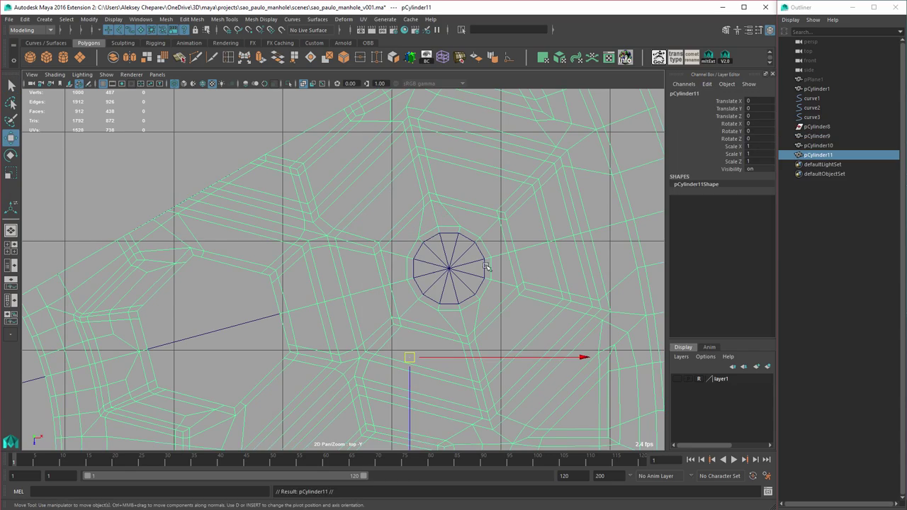
middle_drag(481, 269, 421, 260)
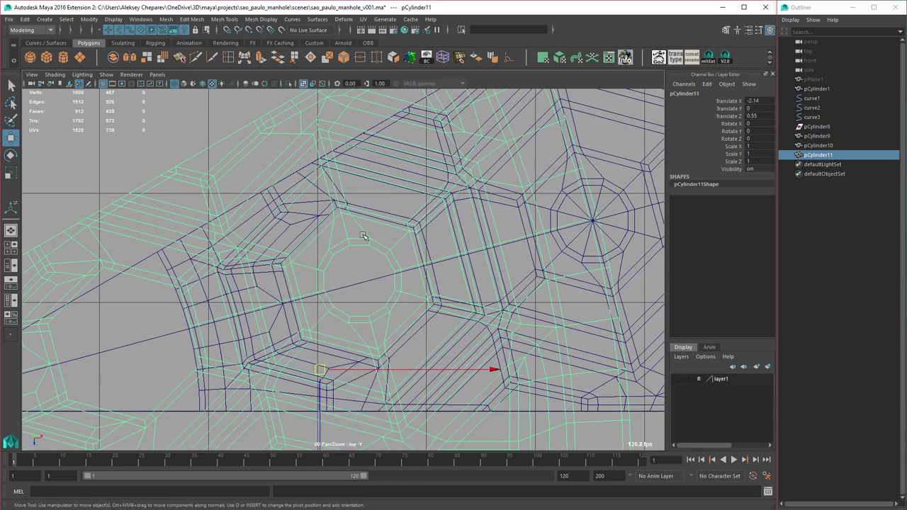
Step: In the duplicate, delete every face except those of the ringed hexagon lying over the opening
right_drag(363, 235, 364, 257)
click(363, 244)
double_click(380, 248)
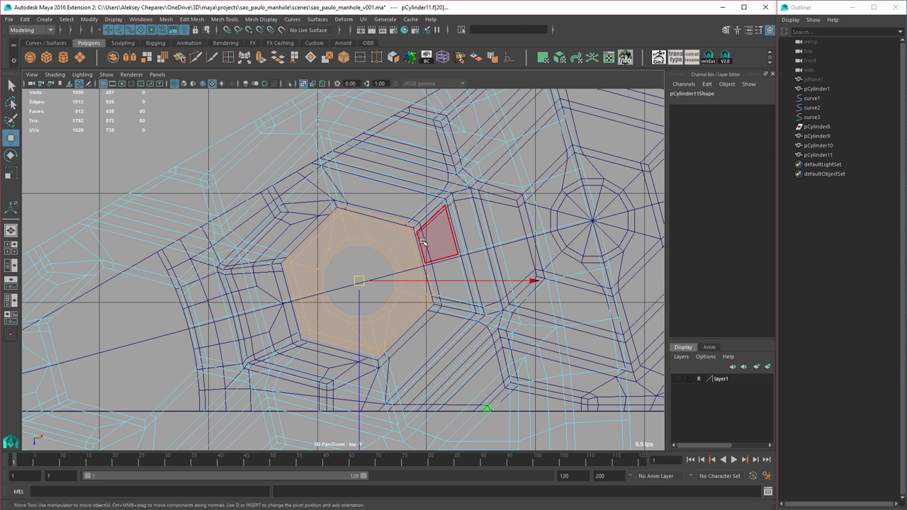
right_drag(388, 238, 386, 333)
key(Delete)
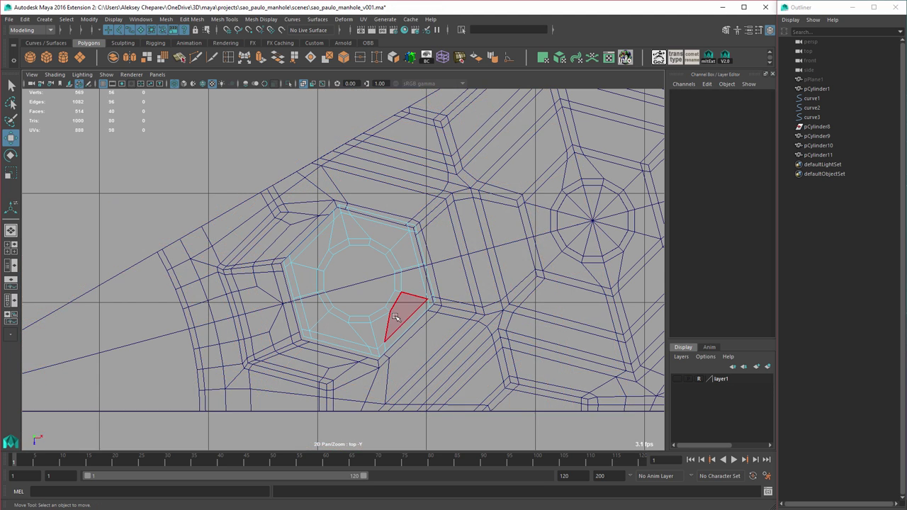
Step: Move the ringed hexagon patch to about X -2.154, Z 0.577 and shift its pivot to the patch's edge
right_drag(380, 239, 407, 228)
alt+right_drag(374, 283, 482, 297)
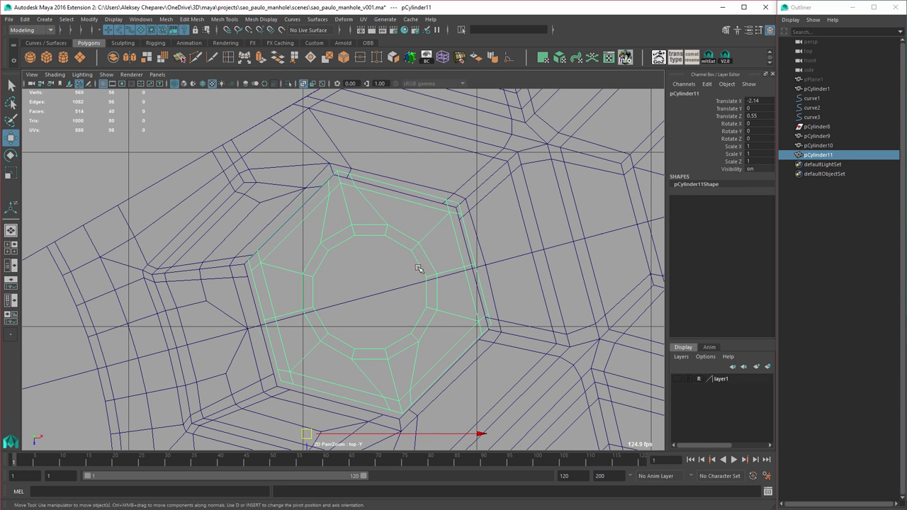
middle_drag(419, 268, 377, 261)
key(d)
click(433, 257)
middle_drag(464, 282, 468, 278)
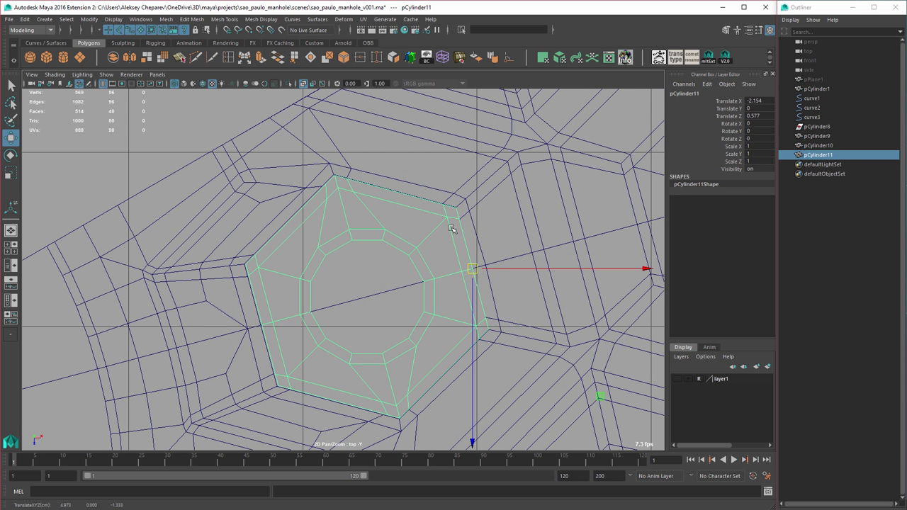
Step: Center the patch's pivot and nudge the patch to about X -2.157, Z 0.578 to line up with the opening's border
key(alt+c)
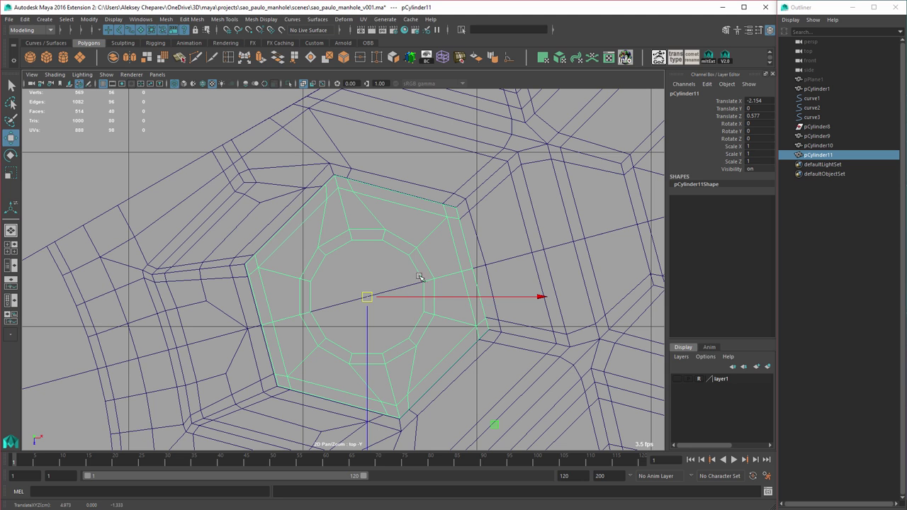
middle_drag(419, 276, 420, 273)
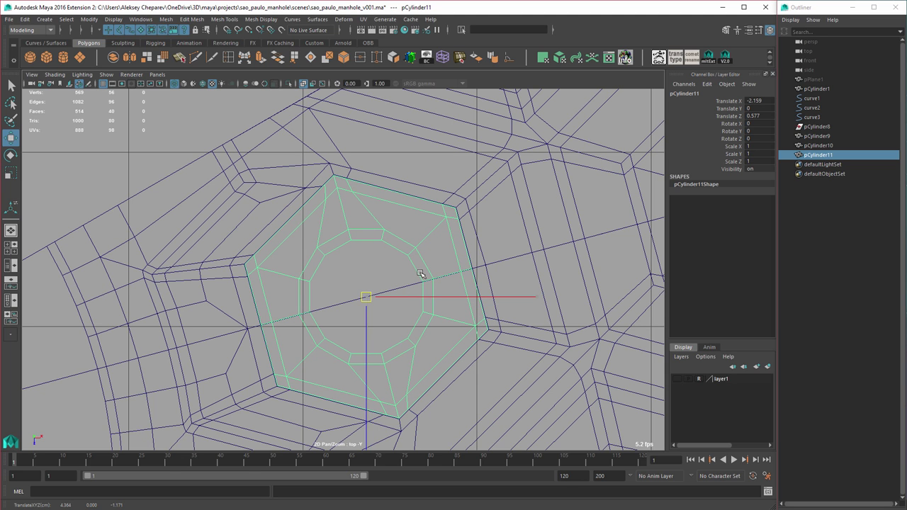
key(ctrl+z)
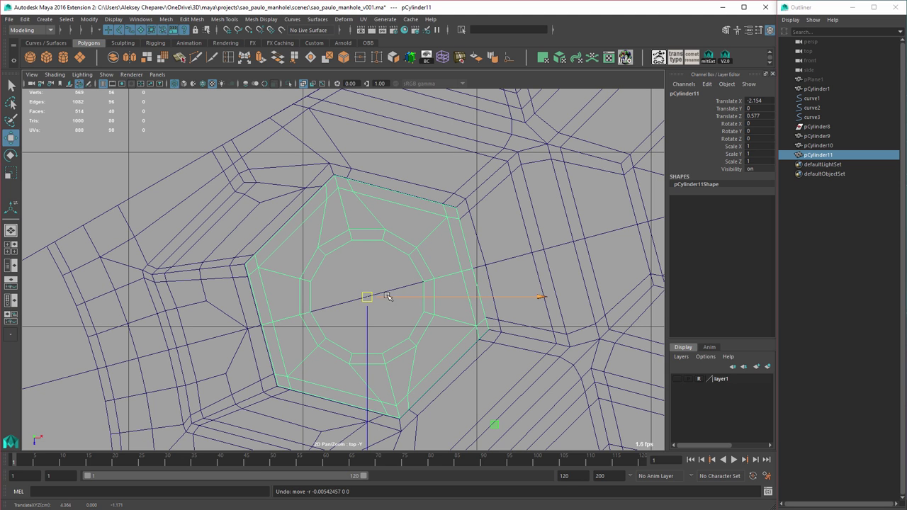
key(c)
drag(367, 297, 367, 298)
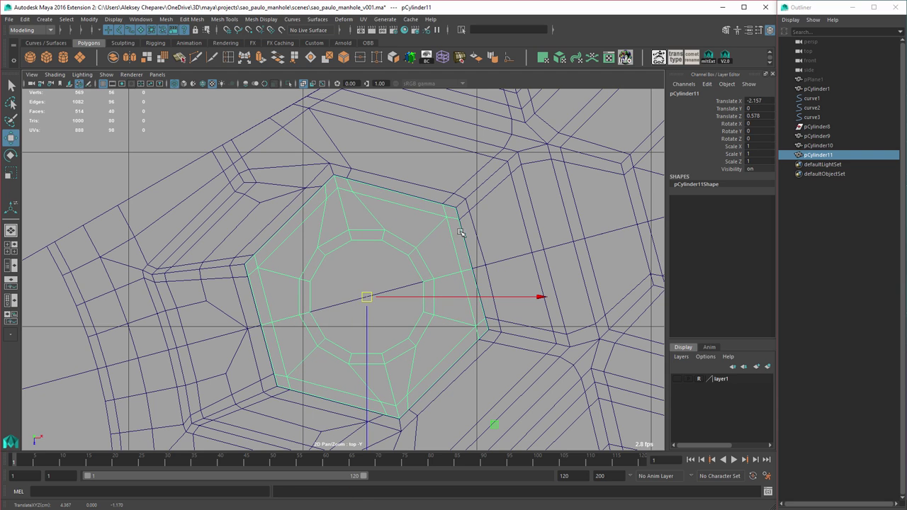
Step: In the shaded perspective view, combine the hexagon patch and the wedge into one mesh
key(space)
key(space)
key(5)
alt+drag(373, 302, 332, 311)
alt+middle_drag(332, 311, 530, 255)
shift+click(421, 241)
alt+middle_drag(387, 299, 474, 292)
scroll(473, 291, down, 1)
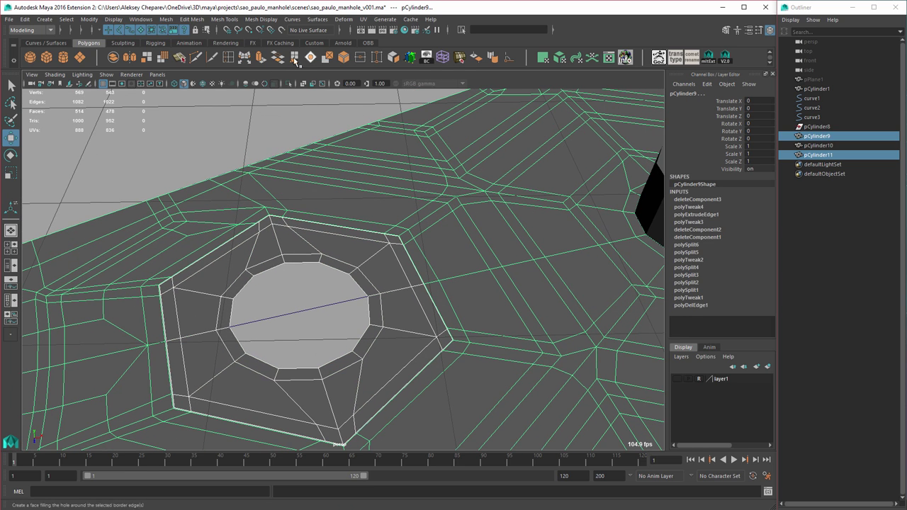
click(114, 59)
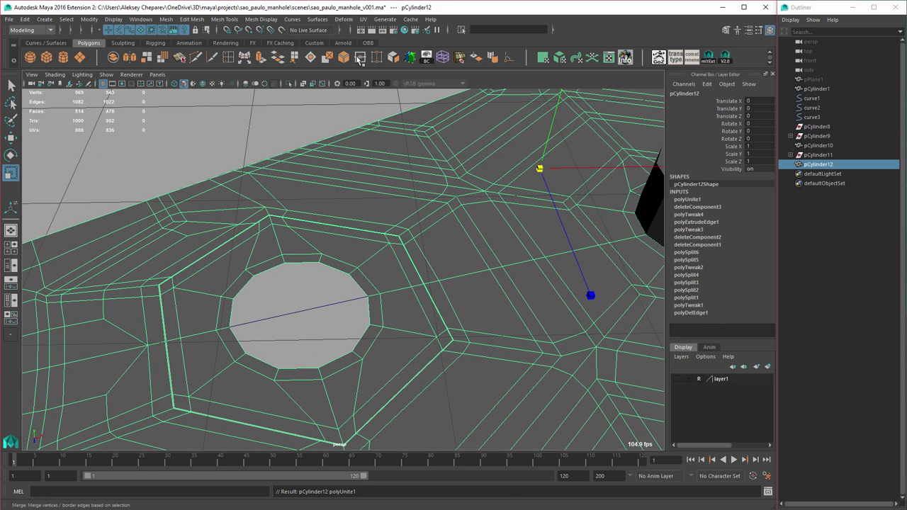
Step: Merge the combined mesh's vertices with a distance threshold of 0.03 and preview it smoothed
click(360, 61)
key(3)
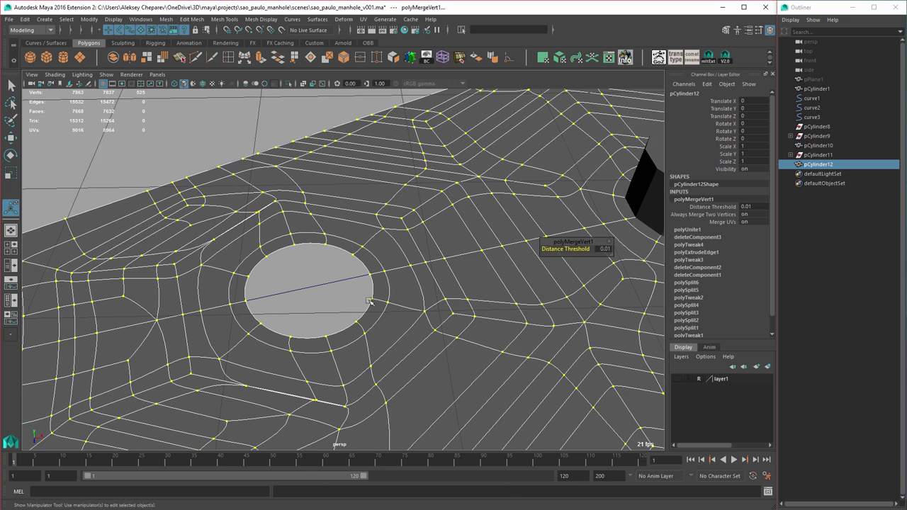
alt+drag(368, 301, 257, 331)
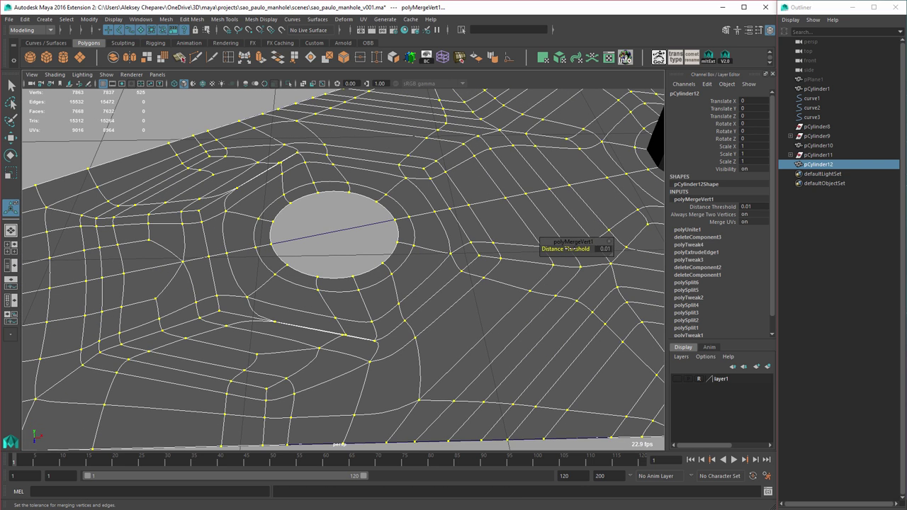
drag(569, 249, 571, 248)
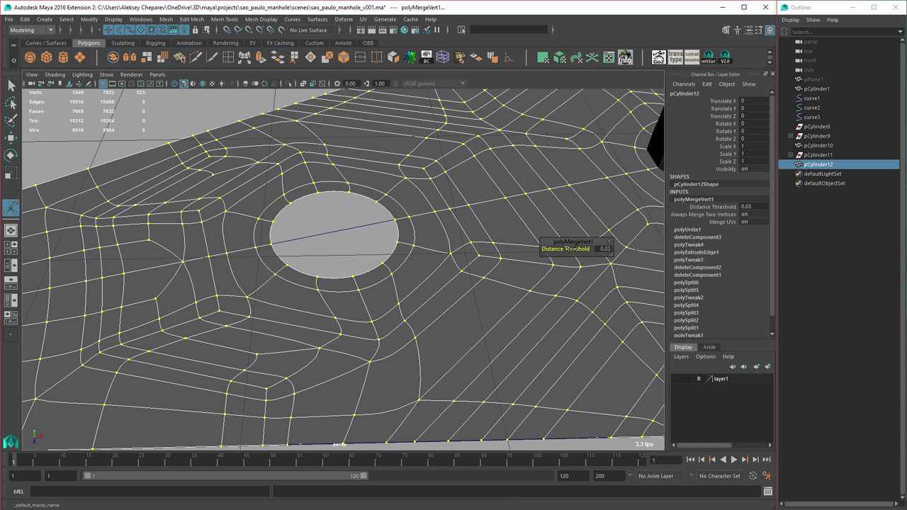
Step: Clear the combined wedge's construction history and delete the guide cylinder from the hole nearer the wide end
right_drag(425, 272, 331, 277)
key(q)
alt+drag(331, 278, 463, 297)
click(510, 238)
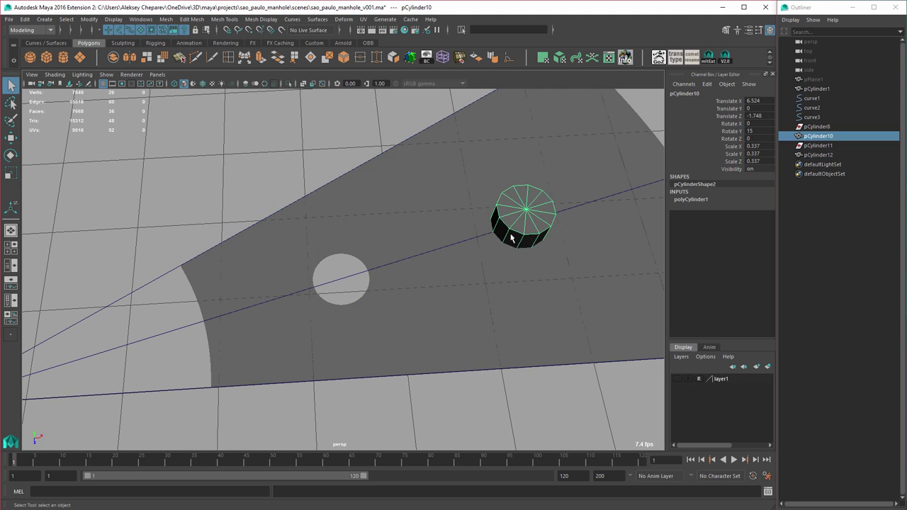
key(Delete)
Step: In the top view, extrude the border edges of the hole nearer the wedge's wide end and scale them inward as a second narrow ring
click(480, 274)
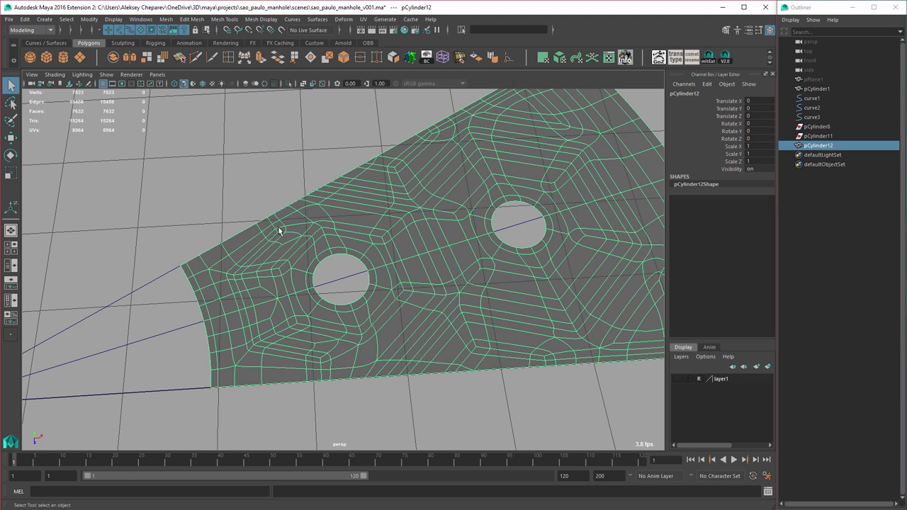
key(space)
key(space)
key(1)
alt+right_drag(485, 293, 423, 281)
alt+middle_drag(422, 281, 352, 295)
alt+right_drag(352, 295, 602, 353)
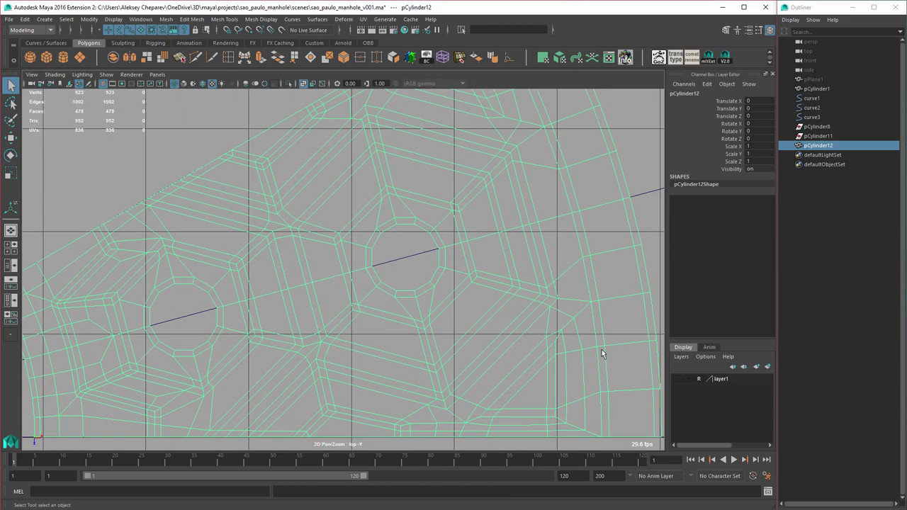
right_drag(363, 269, 552, 335)
click(371, 257)
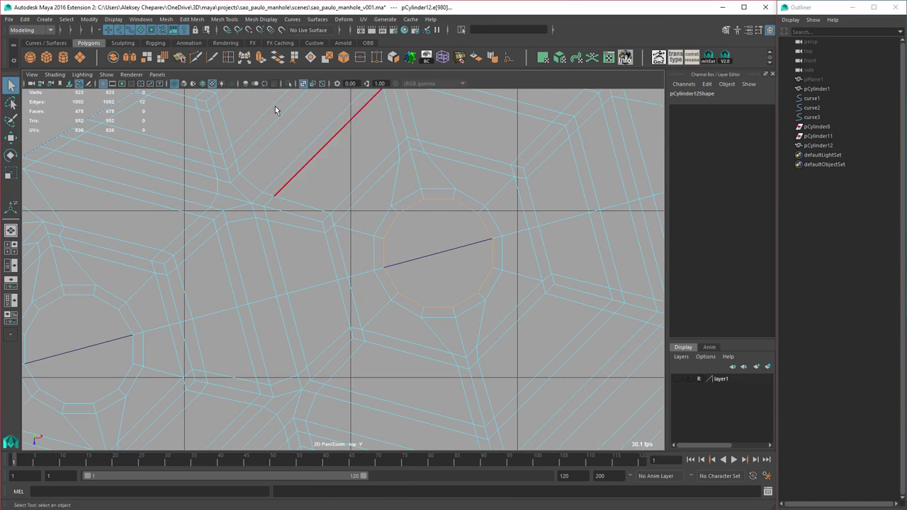
click(261, 57)
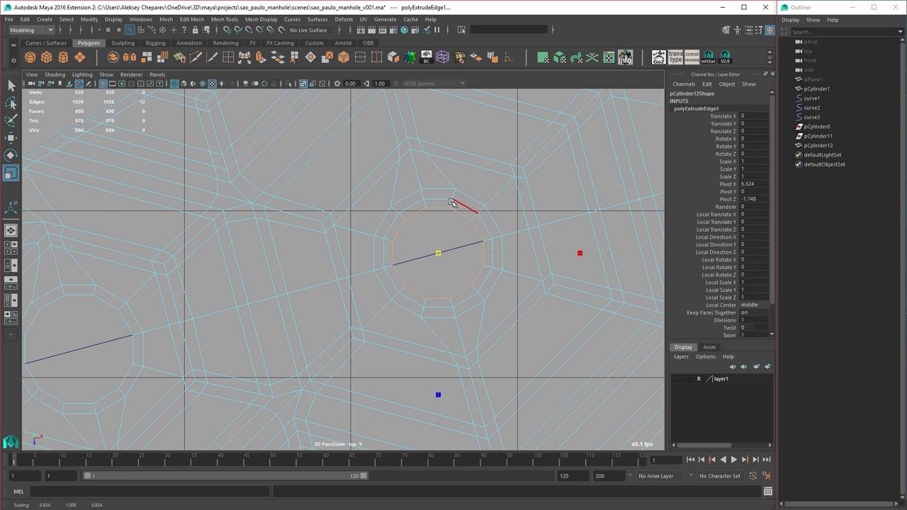
Step: Fill the hole nearer the wide end and split its cap with Multi-Cut edges running between opposite vertices
click(311, 58)
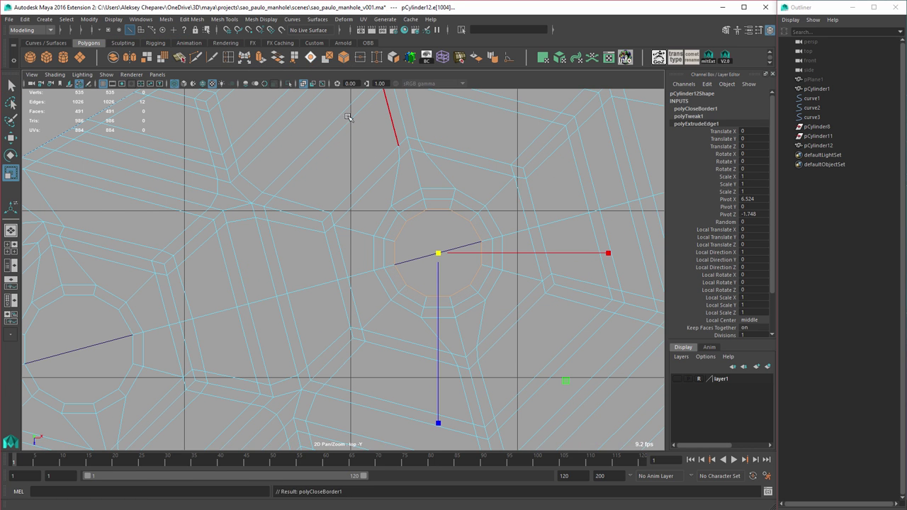
alt+right_drag(403, 174, 504, 242)
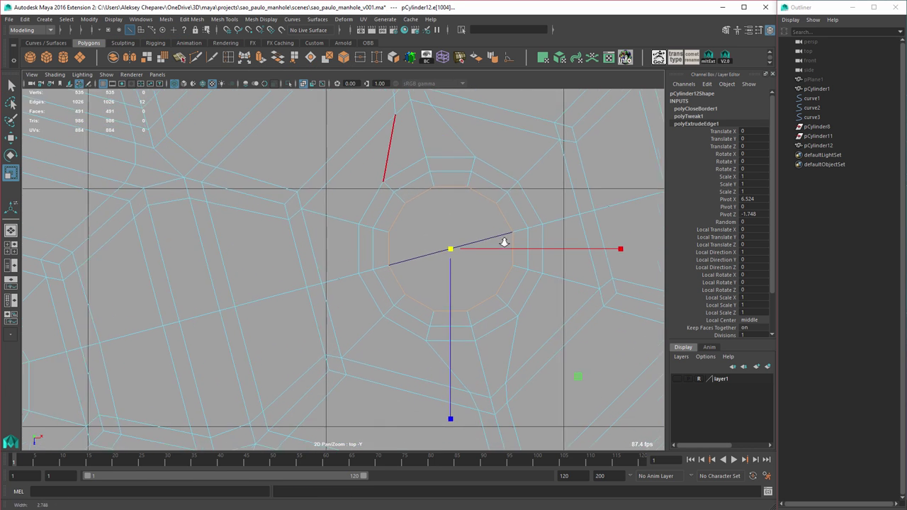
click(186, 58)
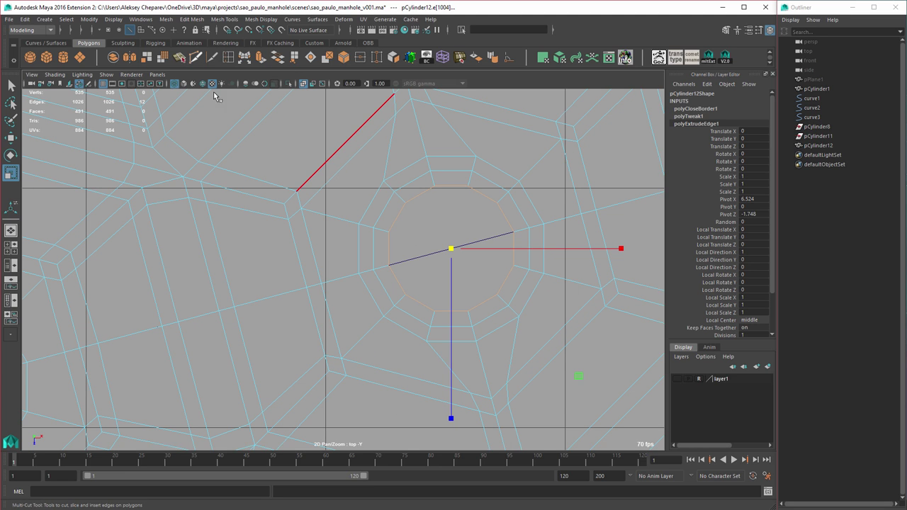
click(513, 232)
key(Return)
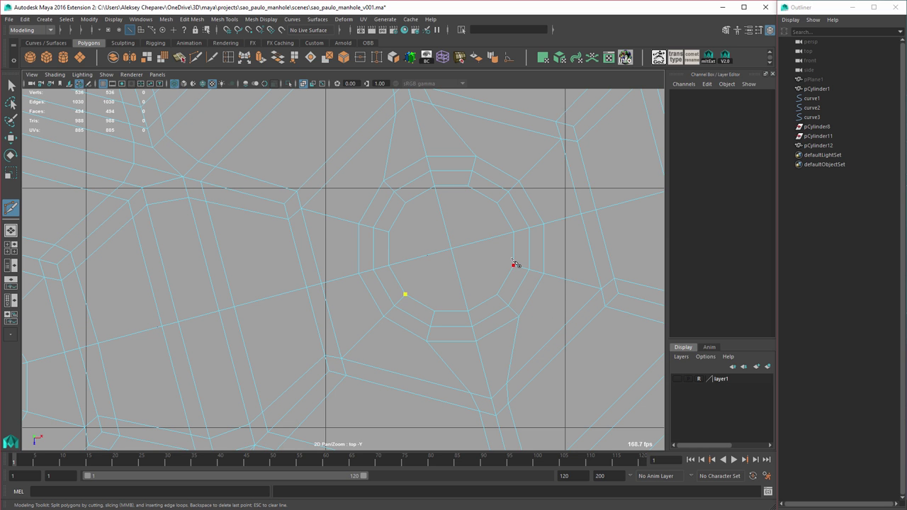
click(389, 231)
key(Return)
Step: Try to fill the hole nearer the narrow end and cut its cap between opposite vertices, and undo both operations
alt+middle_drag(133, 321, 518, 240)
key(w)
right_drag(345, 235, 344, 218)
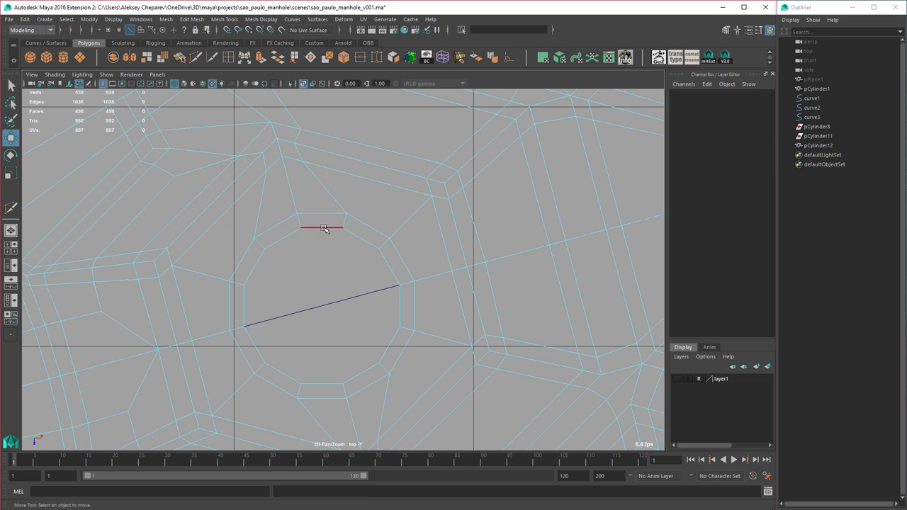
click(326, 227)
click(313, 58)
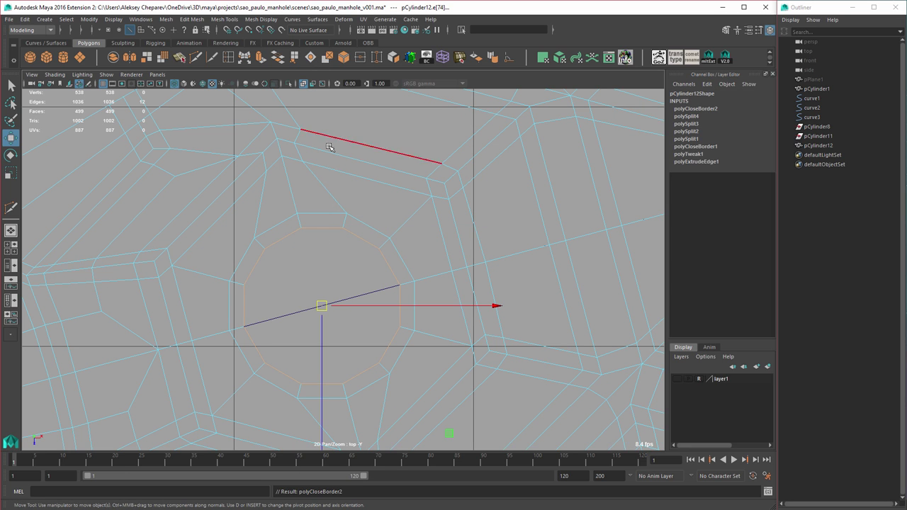
click(197, 58)
click(398, 283)
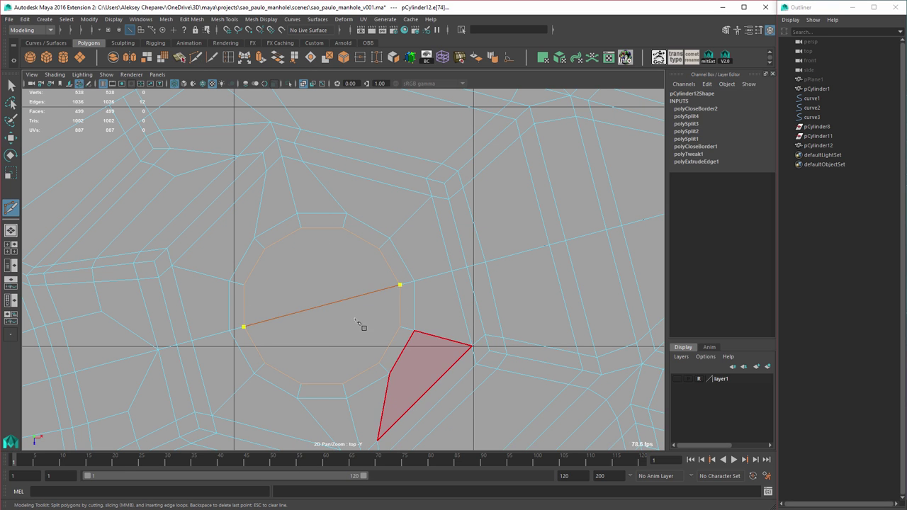
key(Return)
click(300, 228)
key(ctrl+z)
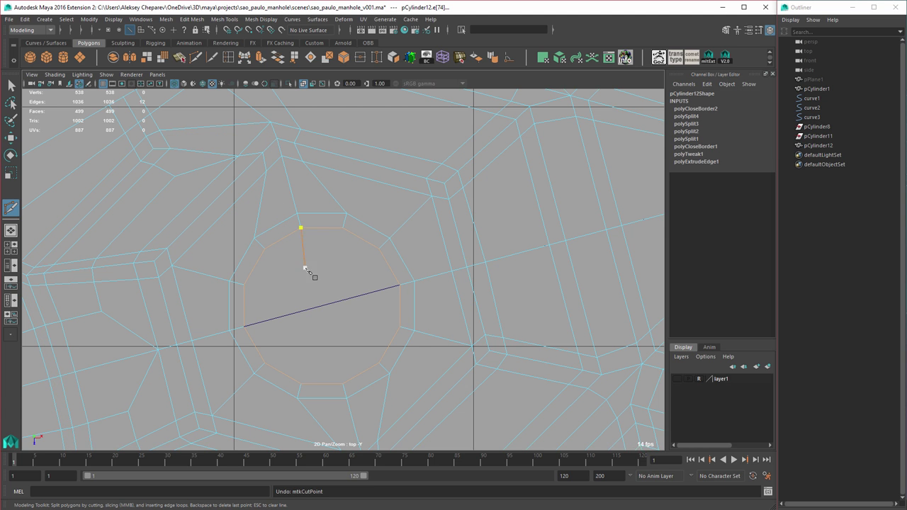
key(ctrl+z)
key(ctrl+z)
Step: Fill the hole nearer the wedge's narrow end and select the resulting cap face
right_drag(296, 233, 300, 251)
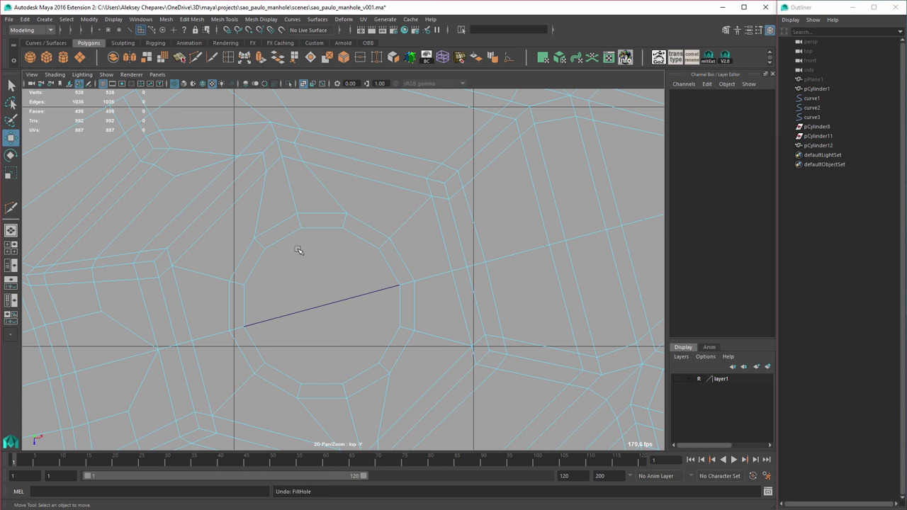
right_drag(344, 205, 344, 185)
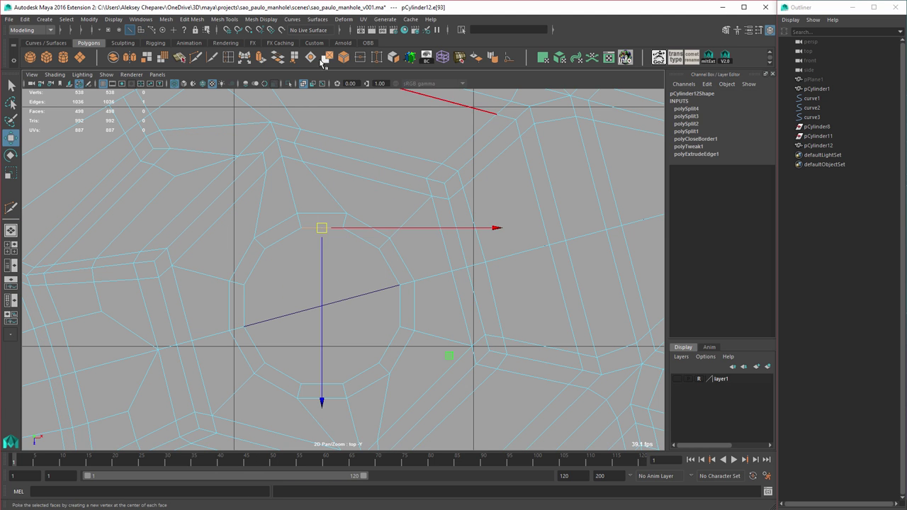
click(324, 60)
right_drag(327, 219, 330, 244)
click(327, 243)
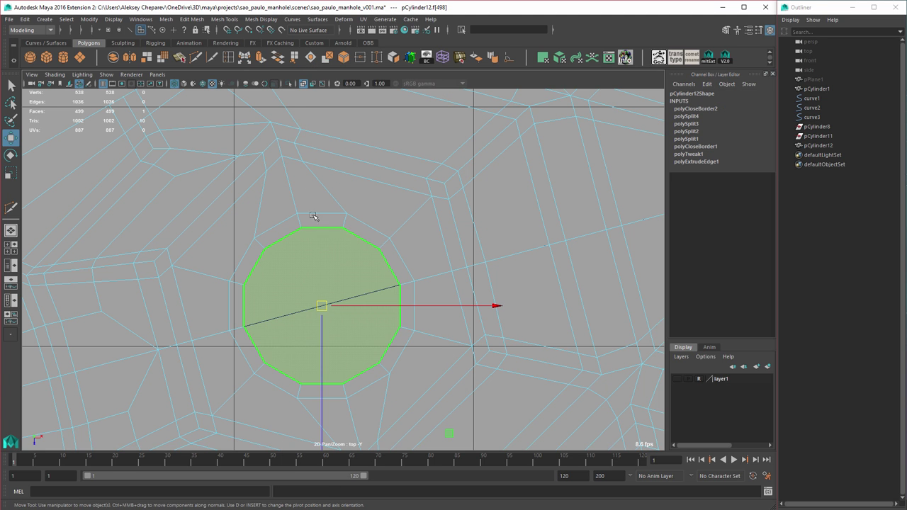
Step: Extrude the selected cap face and scale it inward to form another narrow ring
click(259, 60)
key(r)
middle_drag(396, 224, 388, 230)
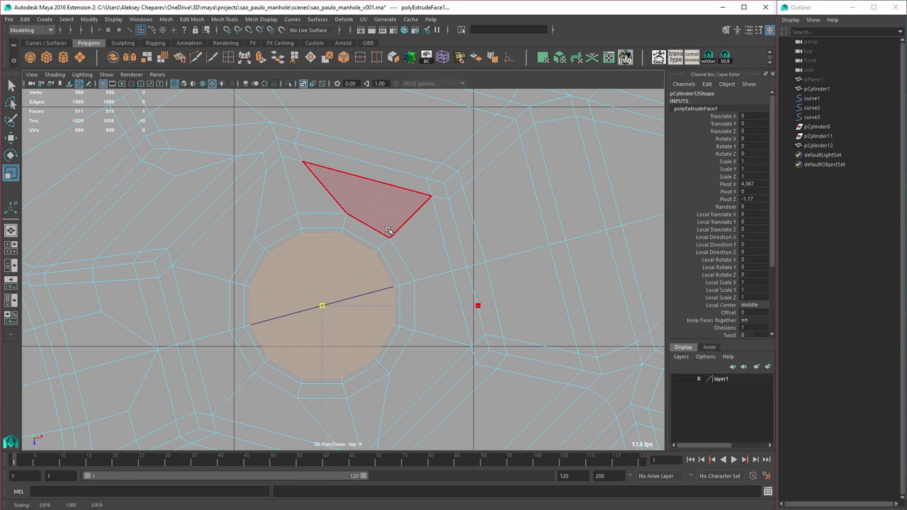
Step: Split the inner cap of the circle nearer the narrow end with Multi-Cut edges running between opposite vertices
click(197, 59)
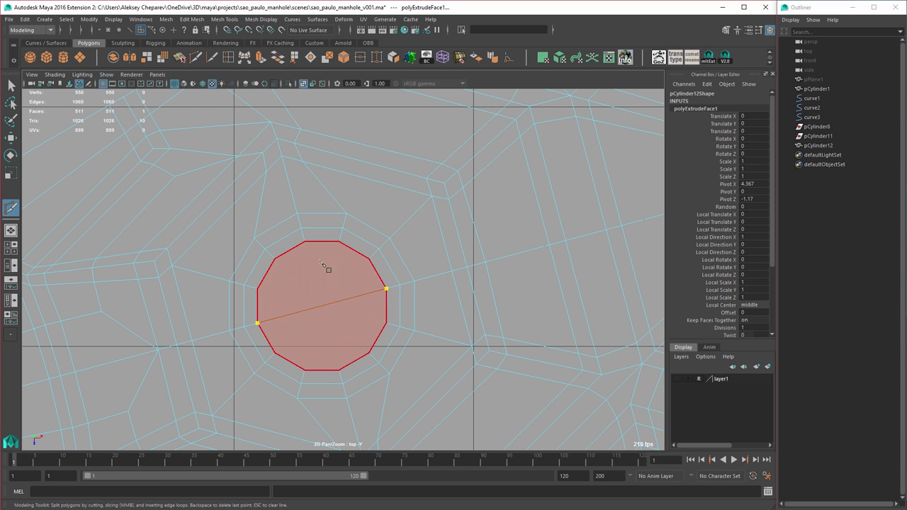
key(Return)
key(Return)
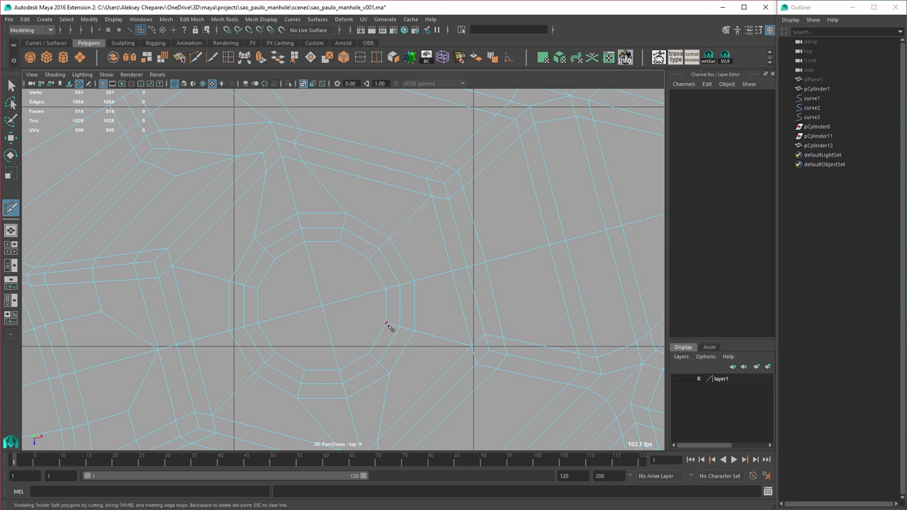
click(275, 349)
key(Return)
click(257, 289)
click(366, 262)
Step: Examine the wedge's mesh in the perspective view around both round centres and the wide end
key(w)
key(space)
key(space)
alt+drag(432, 284, 443, 273)
alt+middle_drag(443, 273, 384, 301)
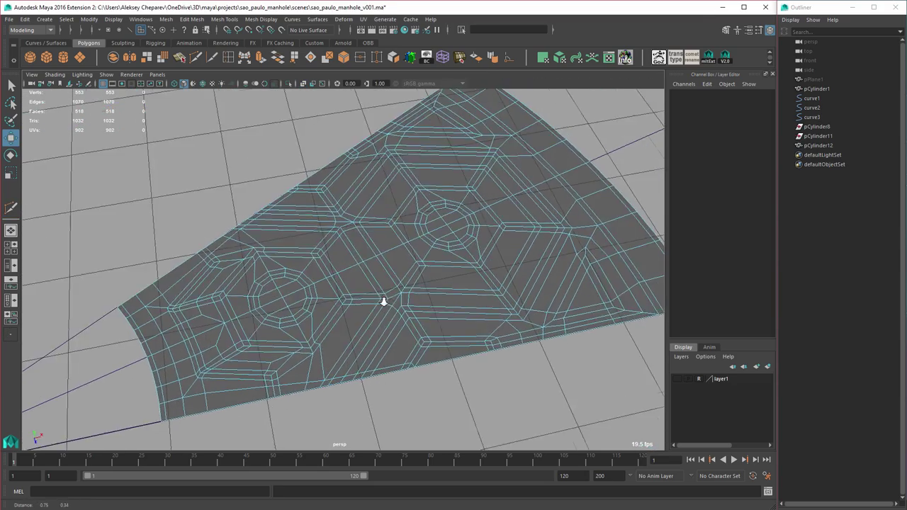
alt+drag(383, 301, 420, 304)
alt+middle_drag(455, 291, 380, 289)
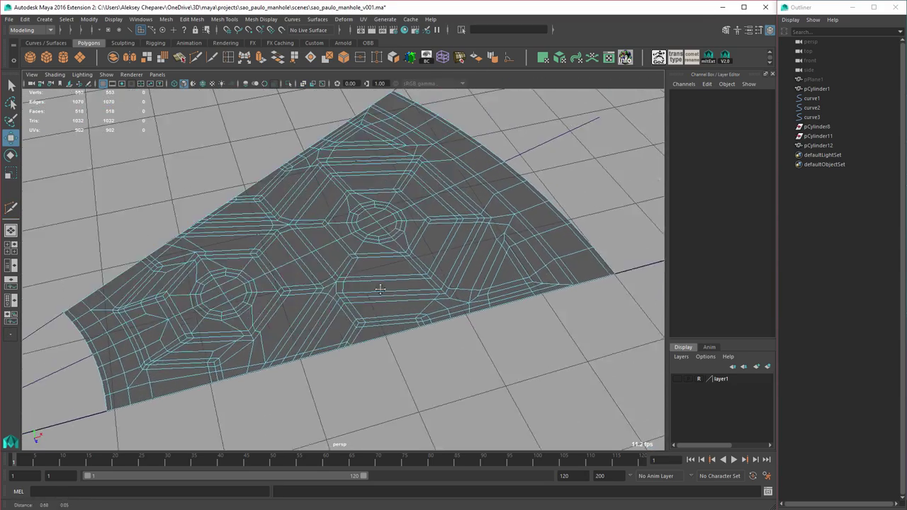
alt+drag(381, 288, 310, 293)
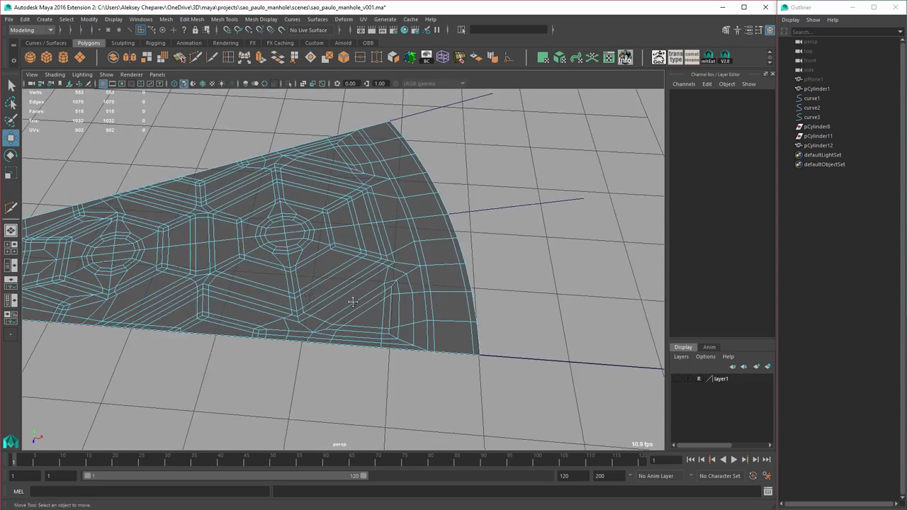
alt+middle_drag(353, 302, 409, 314)
alt+right_drag(409, 313, 356, 292)
alt+middle_drag(356, 292, 298, 291)
alt+right_drag(347, 301, 464, 318)
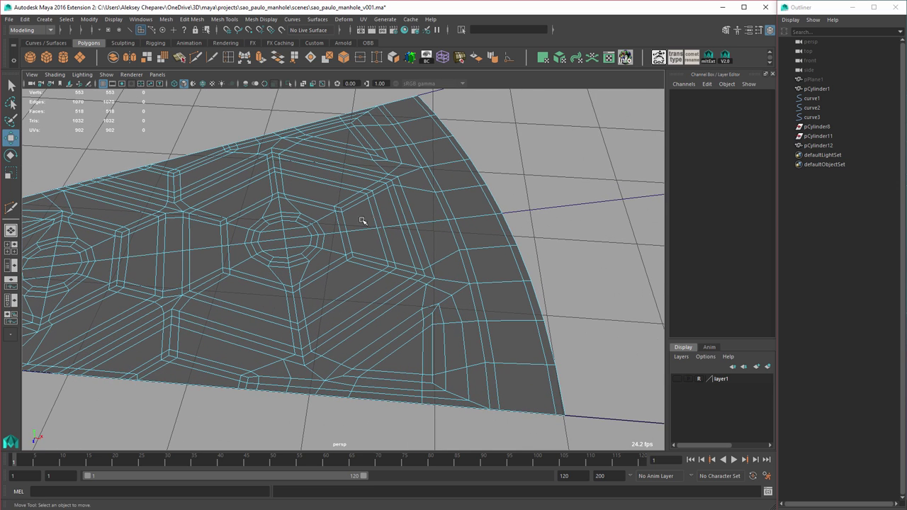
Step: Insert an edge loop at relative distance just outside the inner arc edge loop near the wedge's wide end
double_click(229, 57)
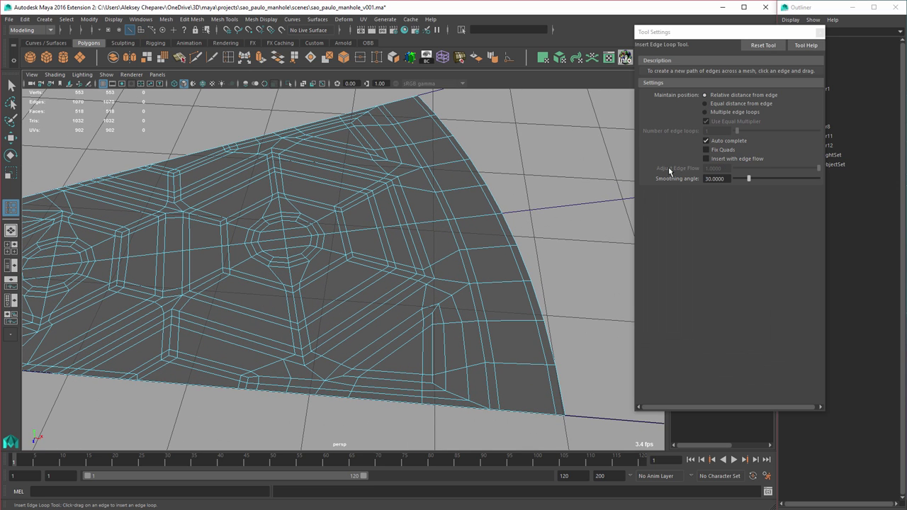
click(721, 95)
alt+middle_drag(457, 253, 364, 225)
alt+right_drag(363, 225, 389, 231)
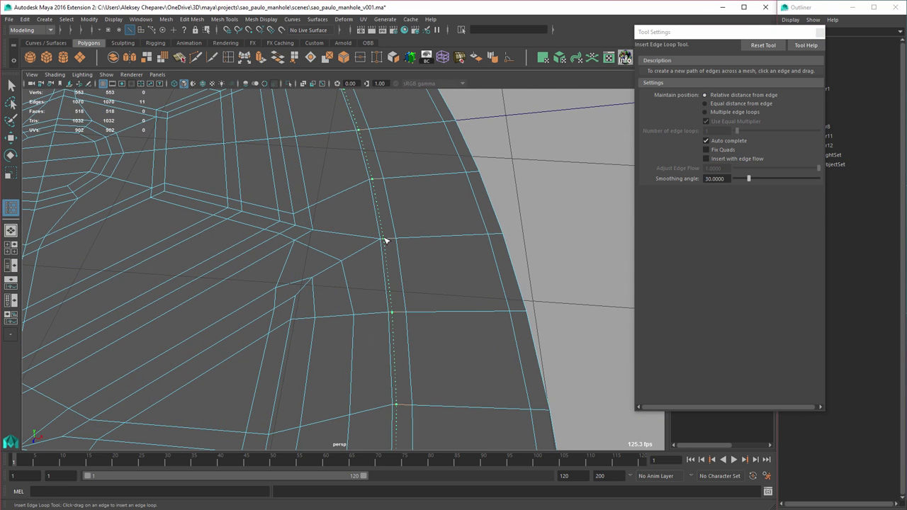
click(383, 243)
key(q)
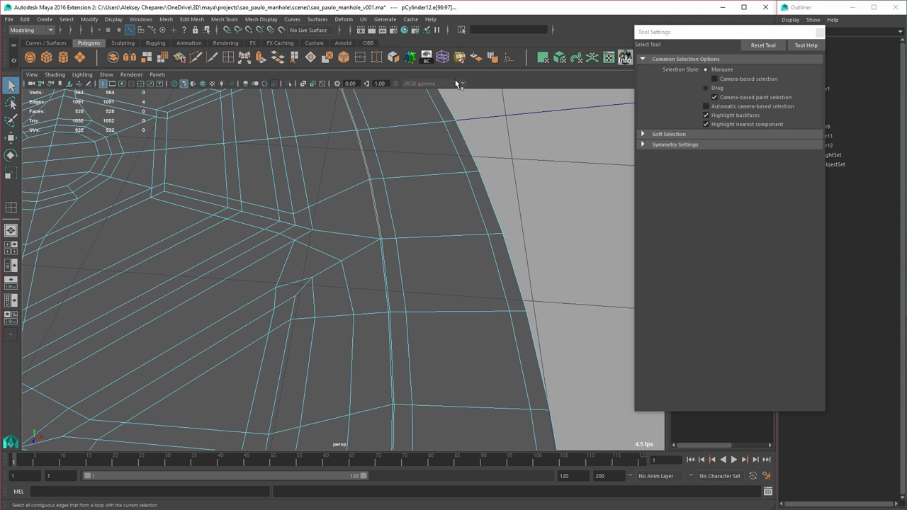
Step: Select all contiguous edges of the inner arc loop beside the newly inserted one
alt+right_drag(383, 272, 279, 254)
alt+drag(279, 255, 310, 166)
alt+middle_drag(310, 165, 368, 249)
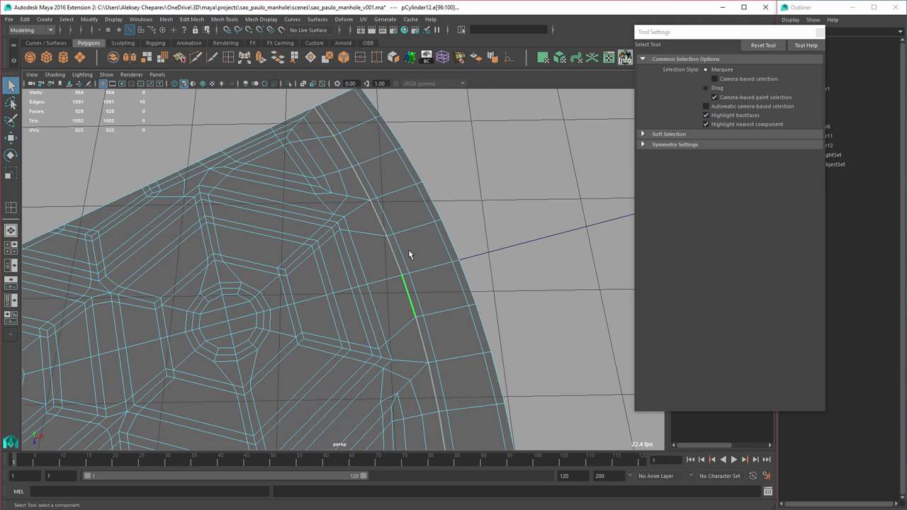
alt+right_drag(409, 250, 464, 265)
alt+middle_drag(465, 266, 469, 234)
scroll(399, 267, up, 3)
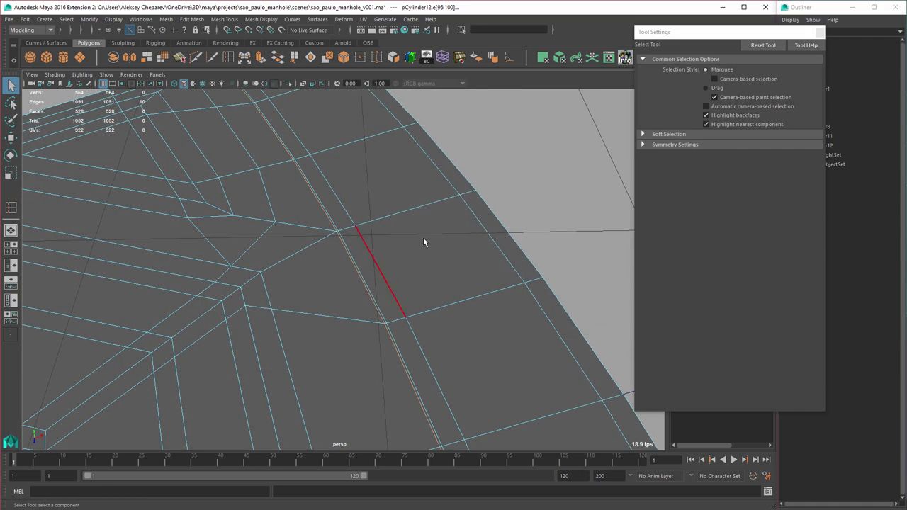
Step: Reselect a run of the inner arc loop's edges and extend it along the whole arc with Contiguous Edges
key(w)
double_click(358, 271)
key(f)
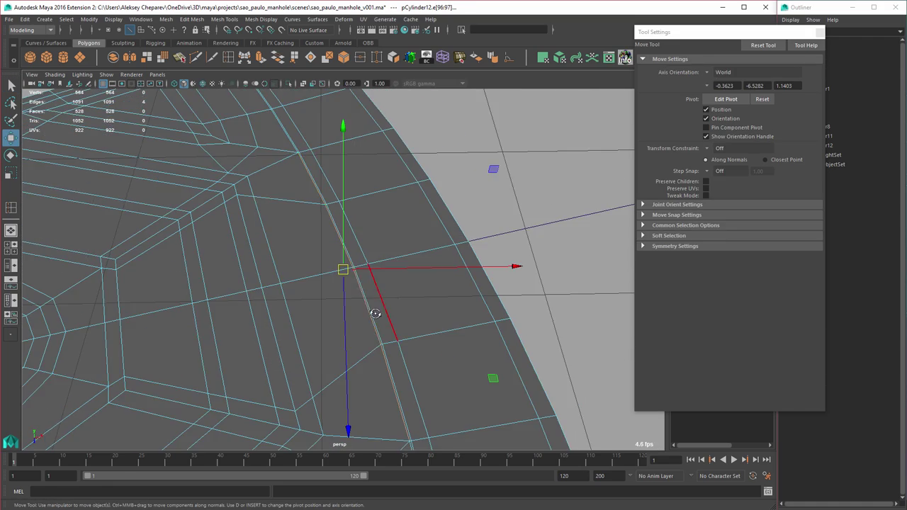
alt+drag(374, 312, 367, 285)
scroll(388, 408, up, 3)
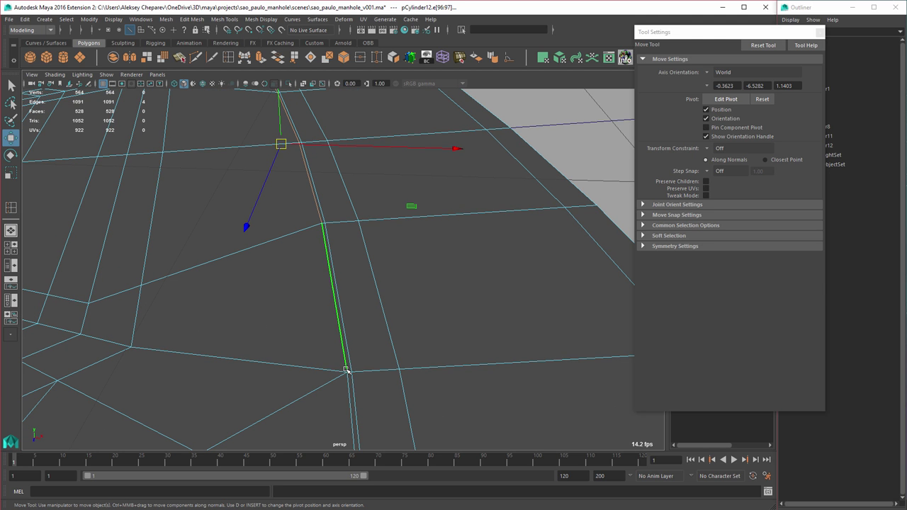
scroll(462, 354, down, 3)
alt+drag(349, 333, 360, 322)
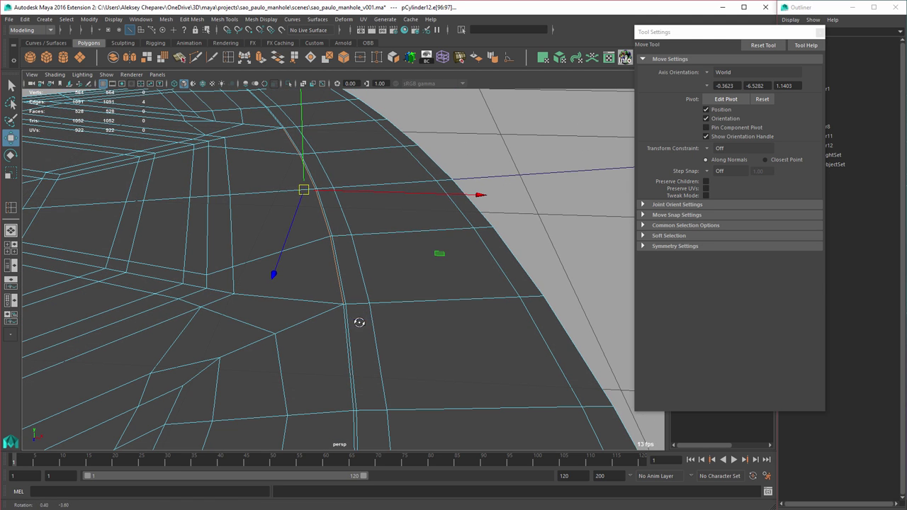
ctrl+shift+right_click(362, 216)
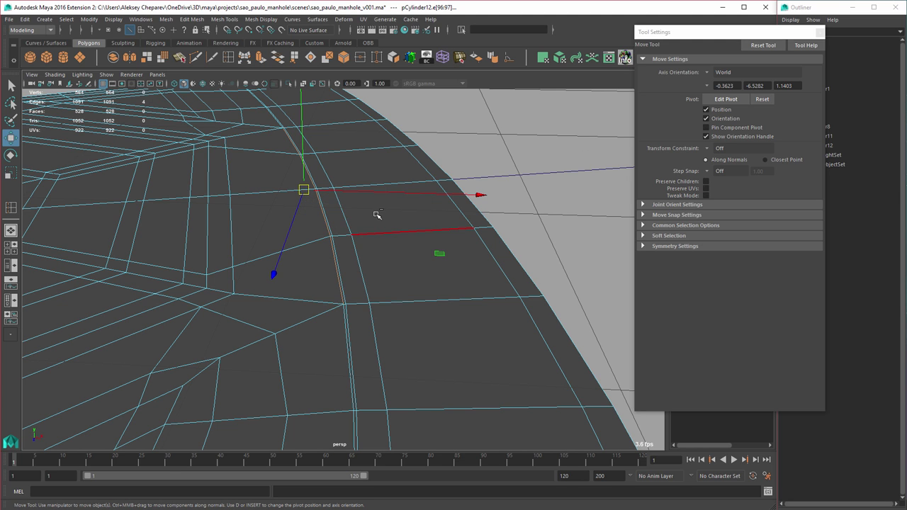
ctrl+right_click(376, 215)
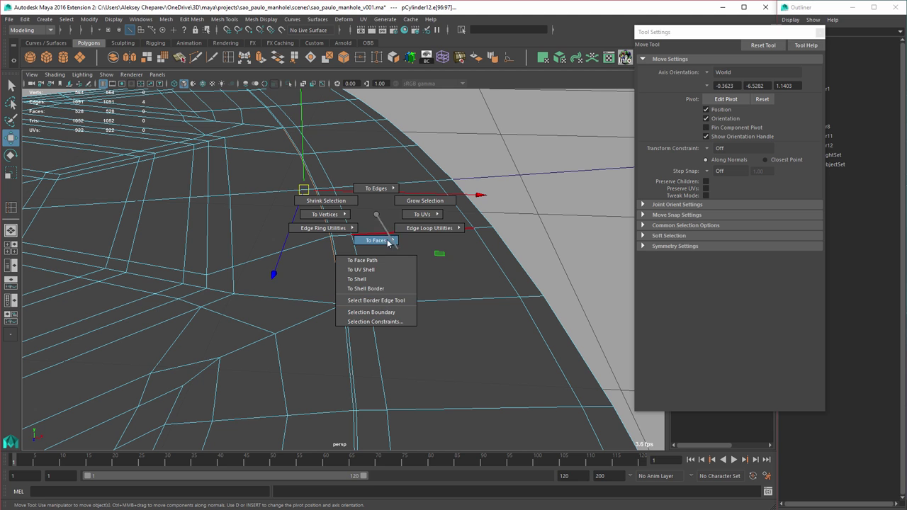
ctrl+right_drag(377, 215, 376, 214)
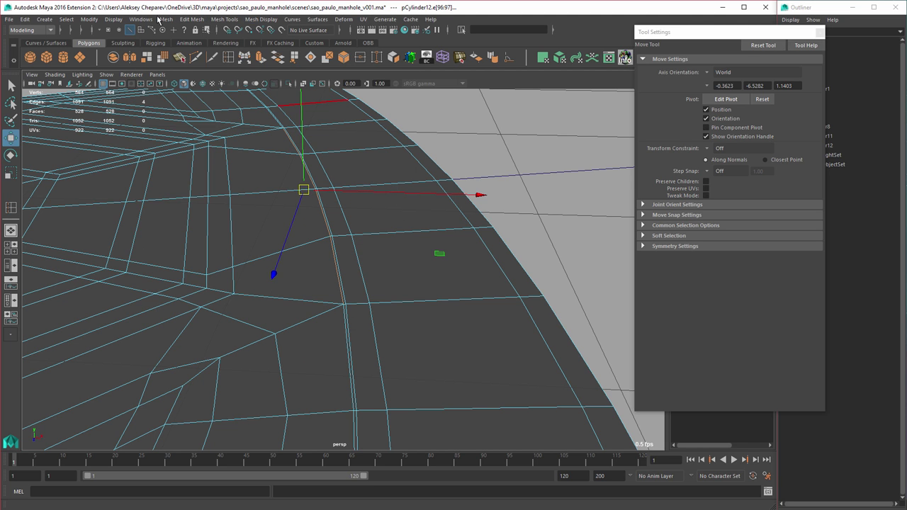
mouse_move(106, 19)
mouse_move(65, 19)
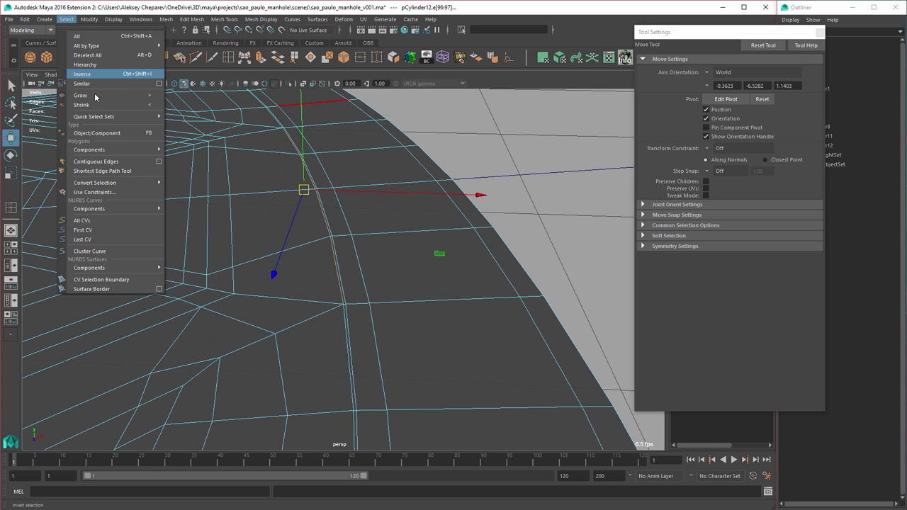
mouse_move(121, 183)
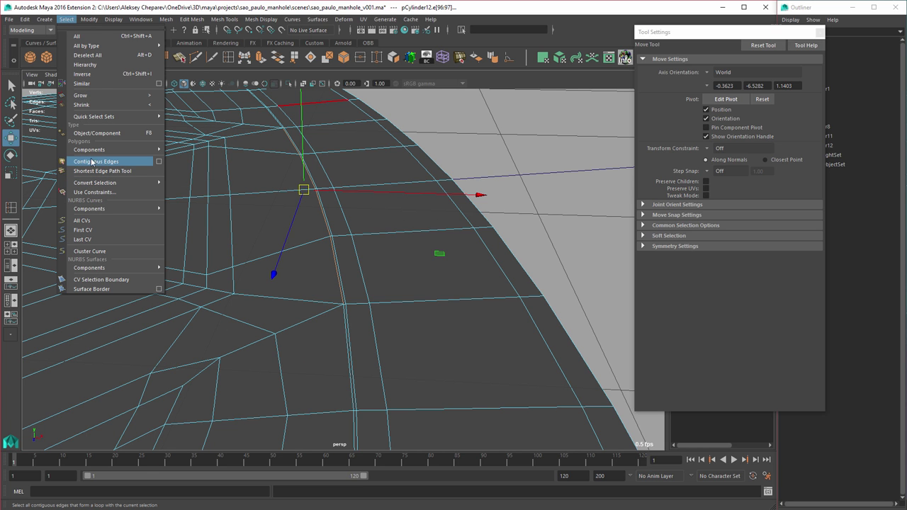
click(88, 163)
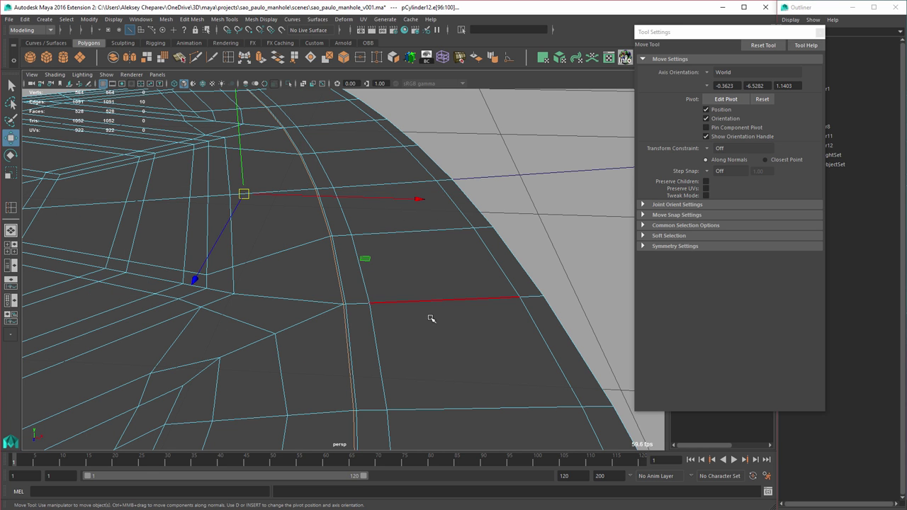
Step: Snap the selected arc loop's pivot to the grid origin where the wedge's guide lines meet
alt+right_drag(431, 317, 282, 227)
alt+middle_drag(239, 320, 348, 296)
alt+right_drag(348, 295, 275, 304)
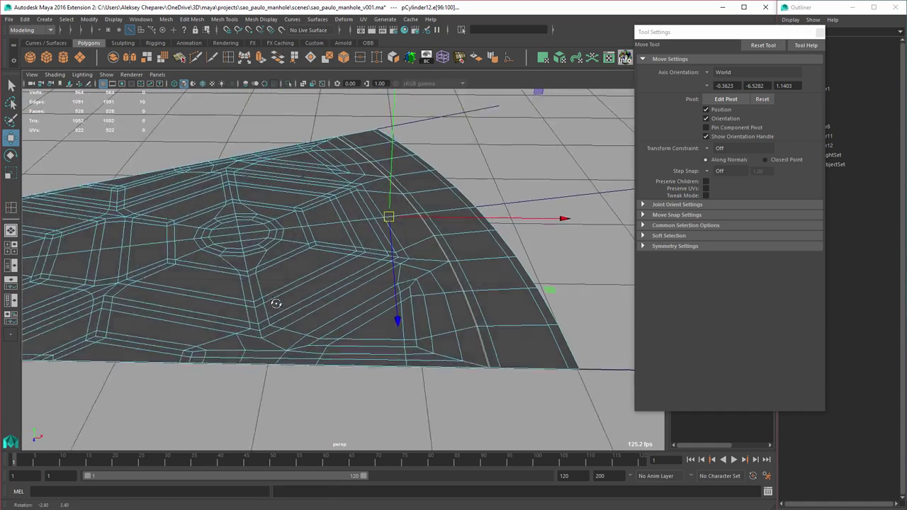
alt+drag(275, 304, 289, 307)
alt+right_drag(290, 308, 404, 286)
alt+middle_drag(404, 285, 432, 310)
alt+right_drag(432, 310, 333, 280)
alt+drag(333, 280, 244, 264)
alt+middle_drag(245, 264, 318, 257)
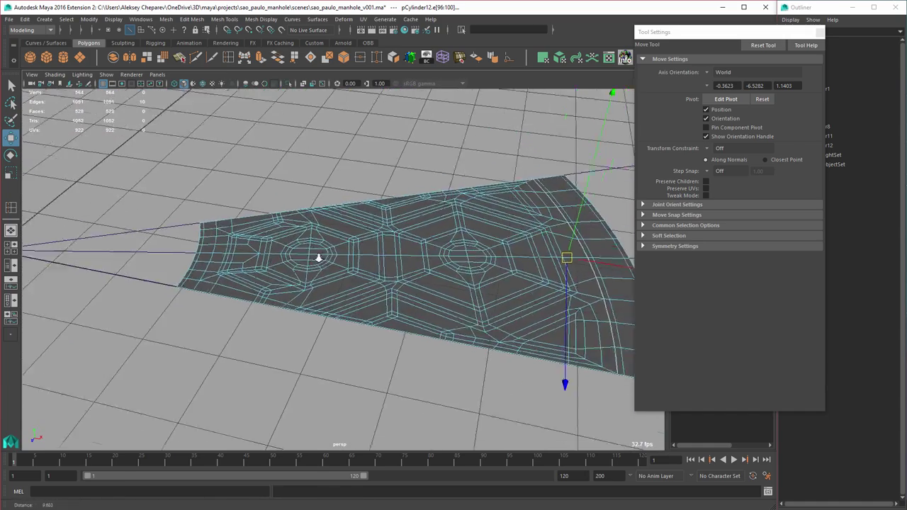
alt+right_drag(318, 257, 270, 264)
key(d)
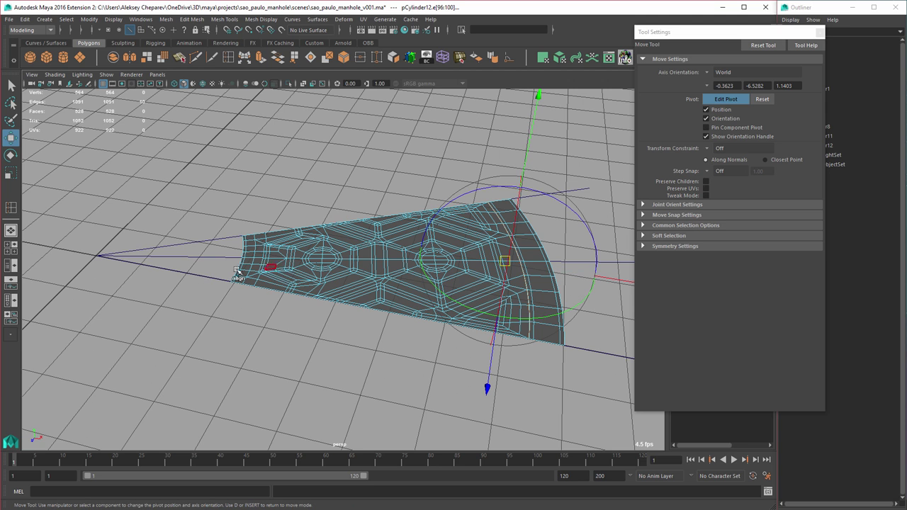
key(d)
key(x)
middle_click(100, 263)
Step: Scale the selected arc loop slightly inward about the origin to separate it from the neighbouring loop
alt+middle_drag(385, 334, 267, 326)
alt+right_drag(267, 326, 413, 362)
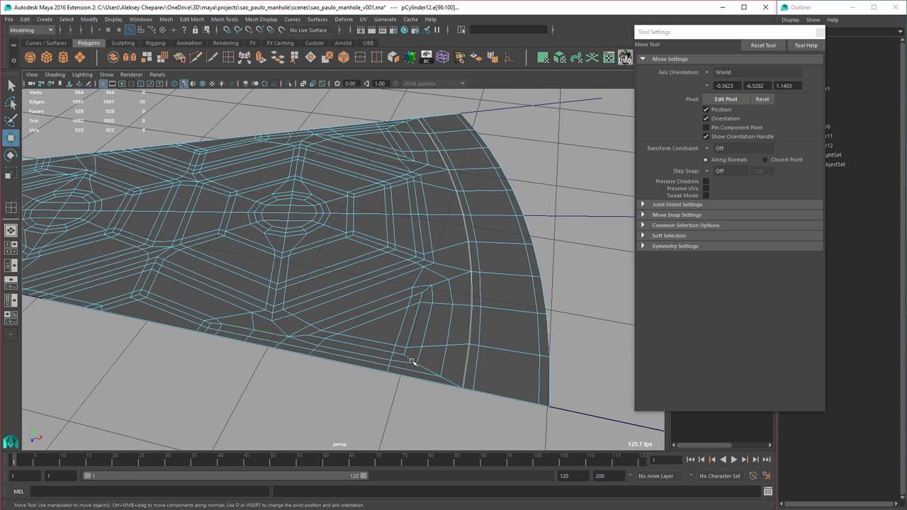
key(r)
alt+middle_drag(439, 331, 395, 330)
alt+right_drag(395, 329, 418, 333)
scroll(425, 336, up, 4)
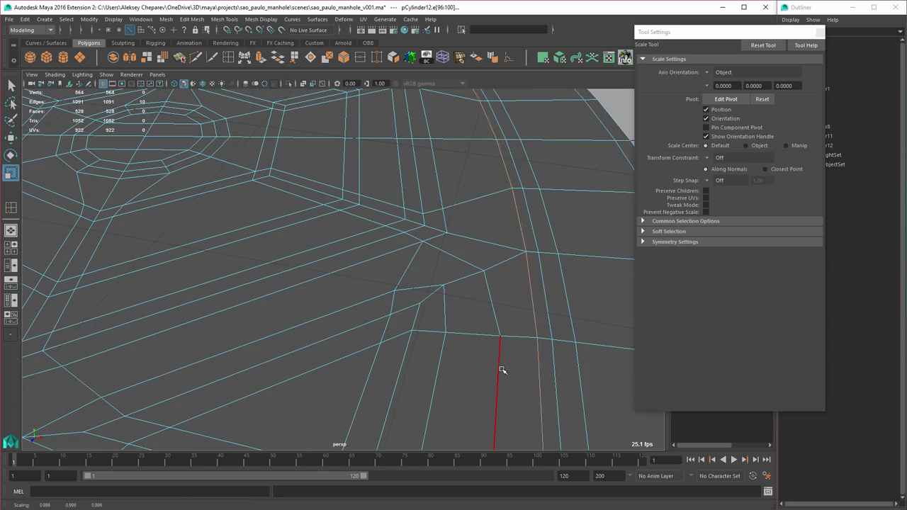
alt+right_drag(499, 370, 379, 342)
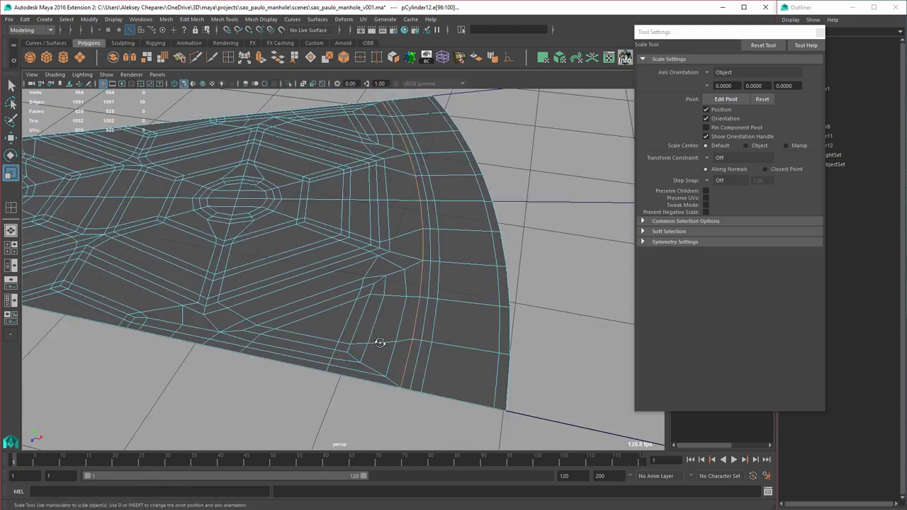
mouse_move(378, 342)
alt+mouse_down()
mouse_move(394, 338)
mouse_move(386, 334)
alt+mouse_up()
middle_drag(386, 334, 386, 338)
Step: Return the wedge to object mode, show it in the top view, and close the tool settings
alt+right_drag(393, 339, 379, 343)
alt+drag(379, 343, 364, 358)
alt+middle_drag(364, 359, 405, 310)
key(w)
right_click(383, 227)
right_drag(383, 227, 402, 221)
alt+middle_drag(431, 315, 433, 279)
alt+right_drag(433, 279, 383, 292)
alt+drag(382, 291, 365, 254)
key(q)
key(space)
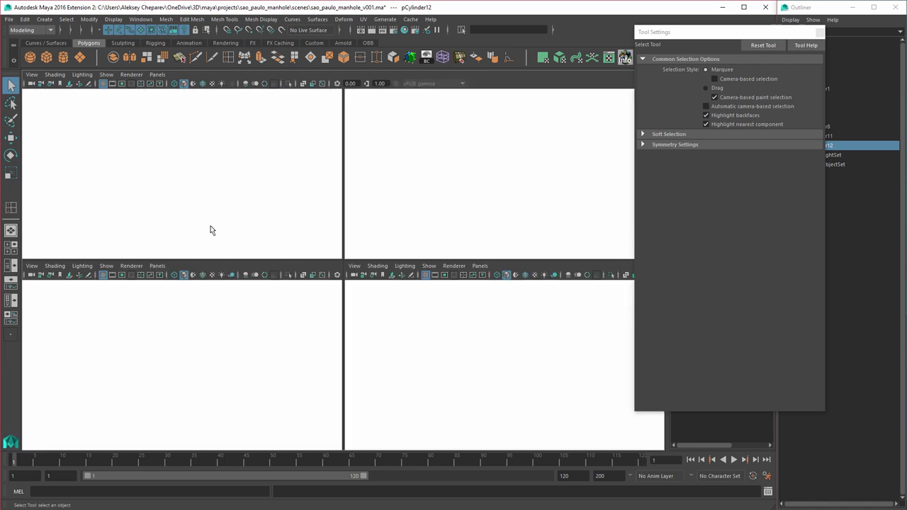
key(space)
alt+right_drag(361, 259, 258, 270)
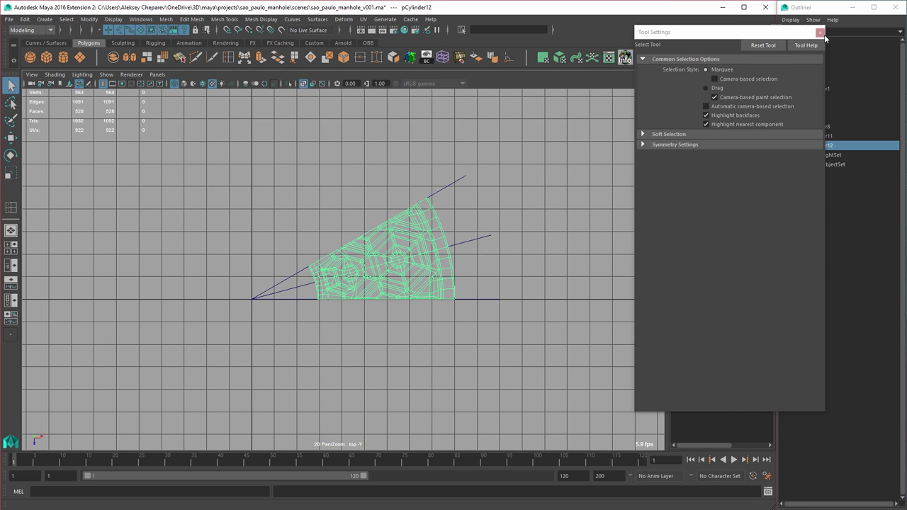
click(819, 32)
Step: Select the strip of wide faces running along the wedge's outer arc
scroll(621, 285, up, 4)
right_drag(513, 171, 553, 245)
shift+double_click(522, 181)
alt+middle_drag(552, 246, 479, 269)
alt+right_drag(450, 263, 533, 250)
scroll(522, 247, up, 2)
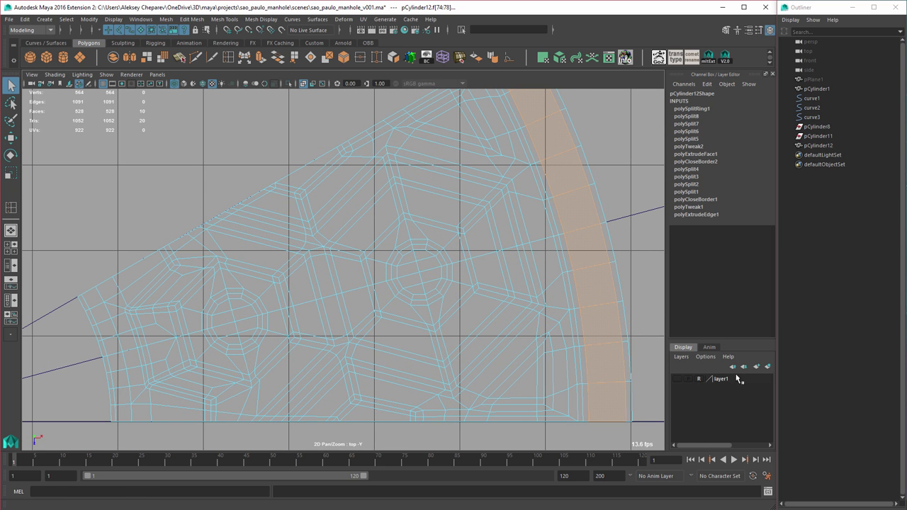
Step: Show the textured reference image layer and add the outer hexagon's surrounding band and the upper corner piece to the face selection
click(676, 381)
key(6)
alt+middle_drag(490, 268, 478, 301)
shift+click(464, 220)
shift+double_click(479, 230)
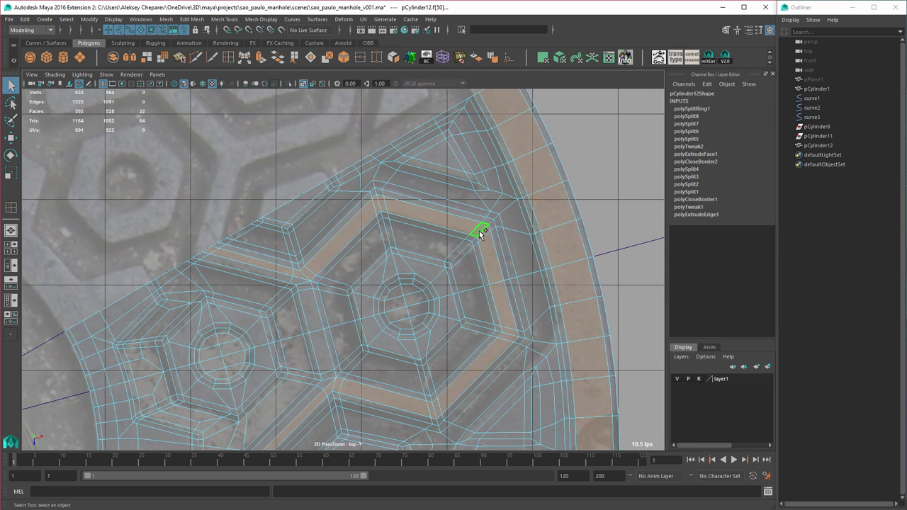
shift+click(440, 155)
Step: Add the band between the two hexagons, the rings around both round centres, and the small border pieces to the face selection
alt+middle_drag(386, 252, 413, 212)
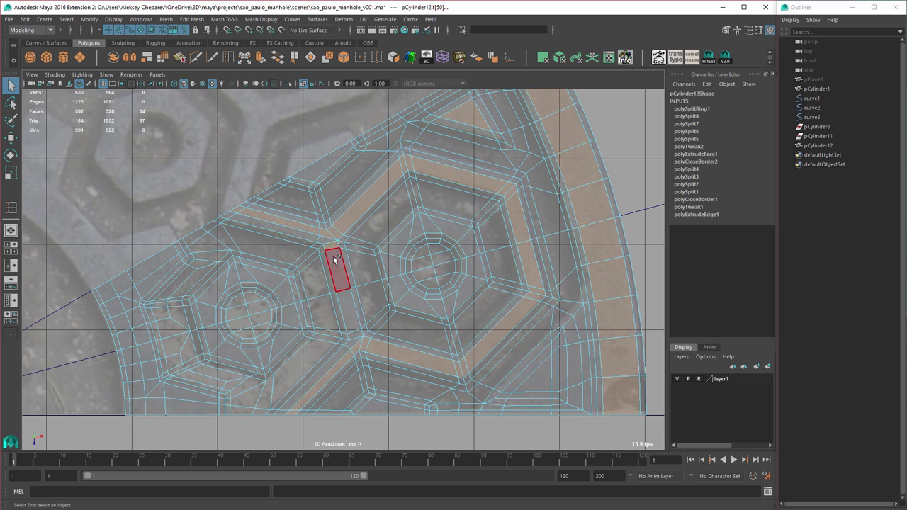
shift+double_click(335, 259)
shift+click(315, 177)
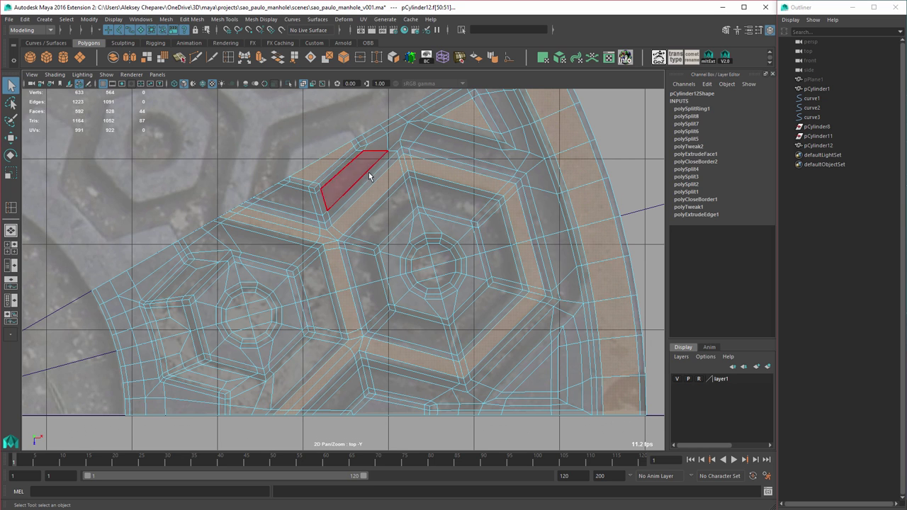
alt+middle_drag(388, 335, 419, 303)
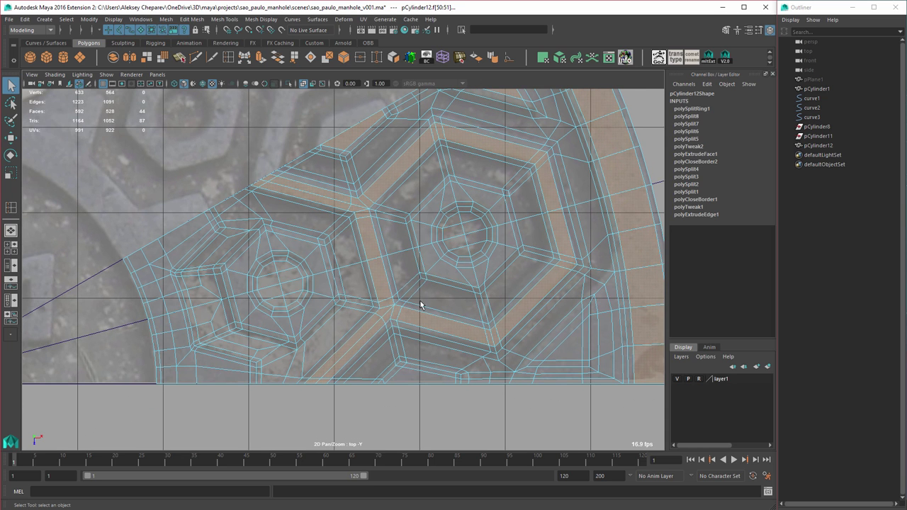
shift+double_click(320, 297)
shift+double_click(472, 277)
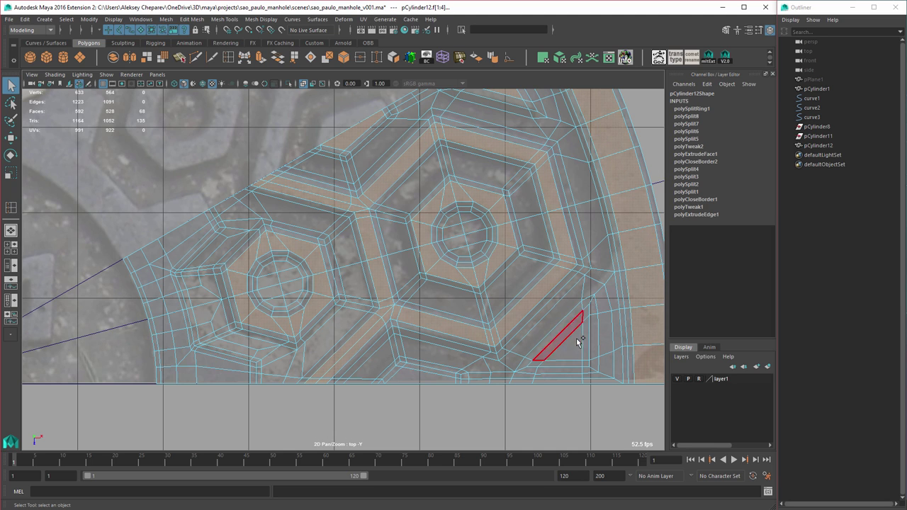
shift+click(437, 374)
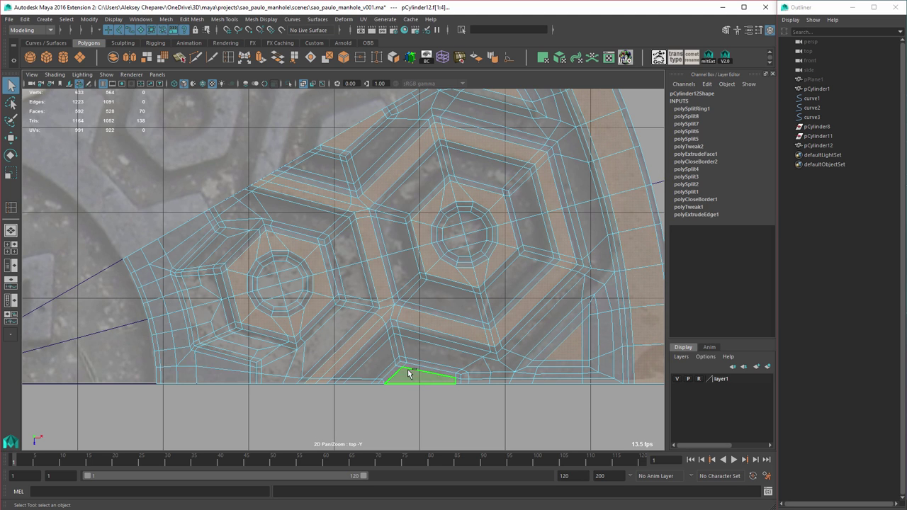
Step: Add the faces along the wedge's inner arc and the adjoining raised corner areas to the selection
shift+click(137, 262)
shift+double_click(149, 274)
shift+click(157, 247)
shift+click(162, 262)
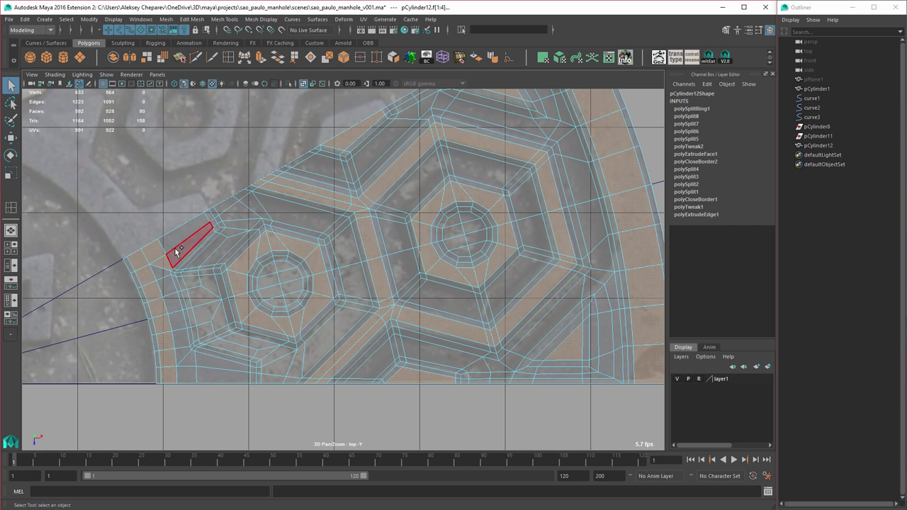
shift+click(174, 253)
shift+click(175, 245)
shift+drag(165, 320, 175, 350)
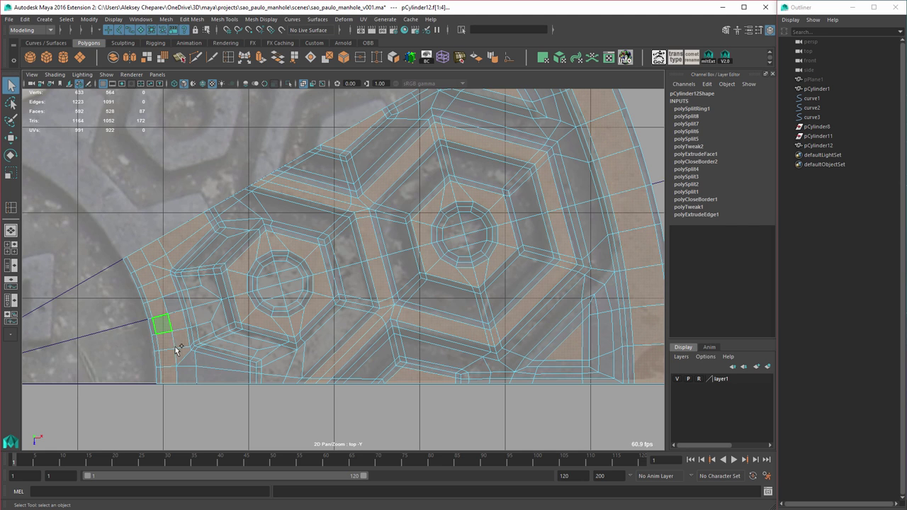
shift+double_click(193, 366)
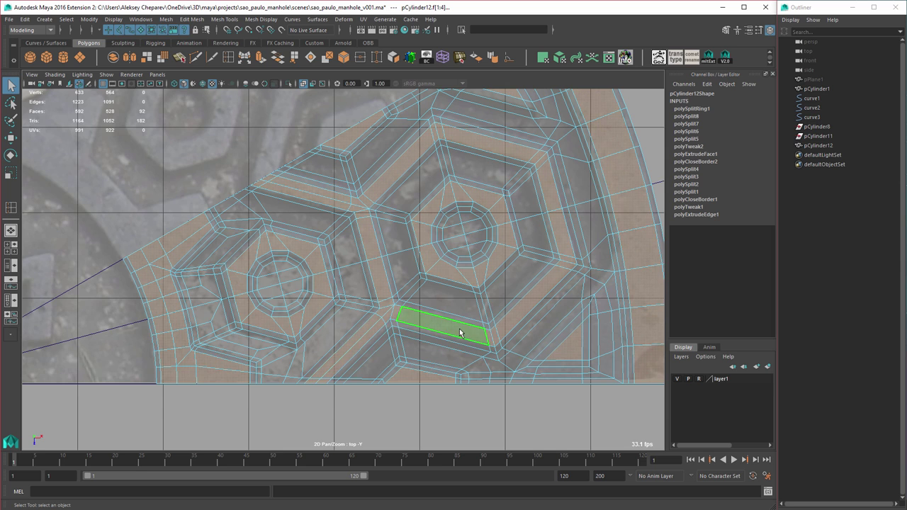
Step: Grow the face selection by one ring and show the wedge in the perspective view
alt+middle_drag(433, 325, 363, 349)
alt+right_drag(363, 350, 338, 265)
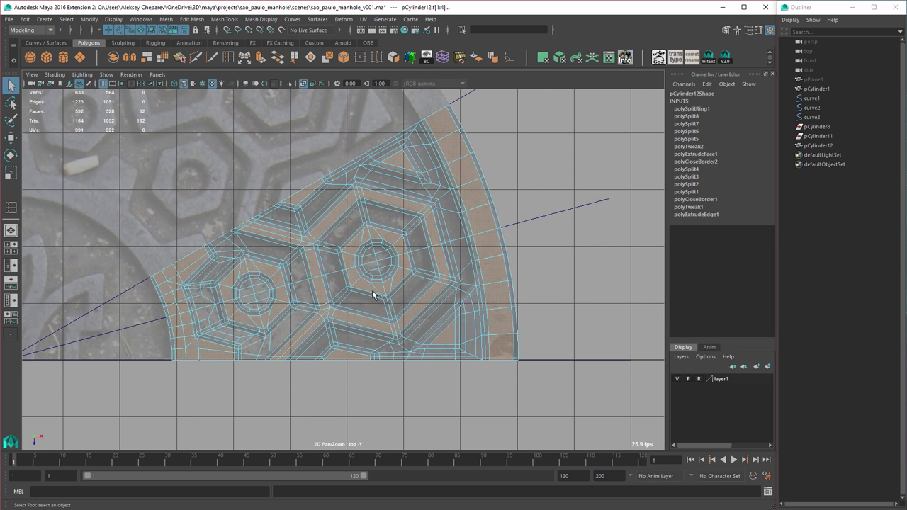
key(shift+period)
alt+middle_drag(501, 185, 501, 208)
key(space)
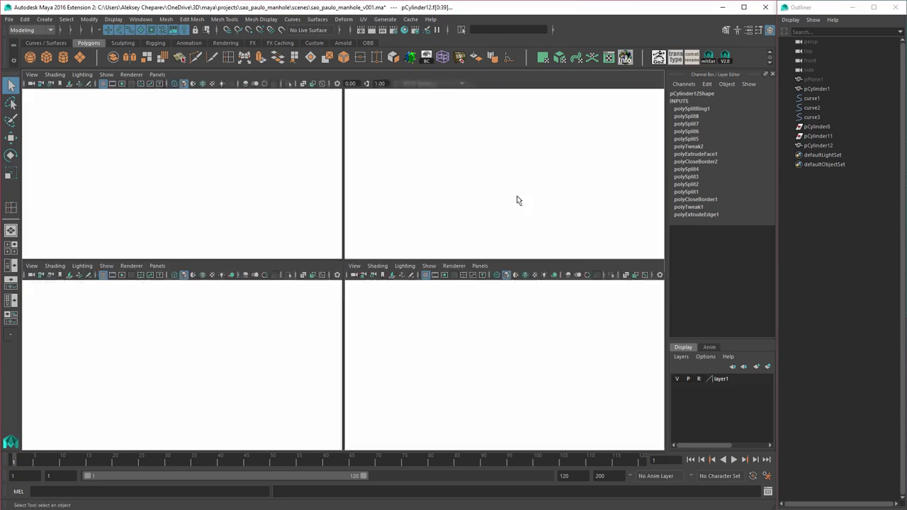
key(space)
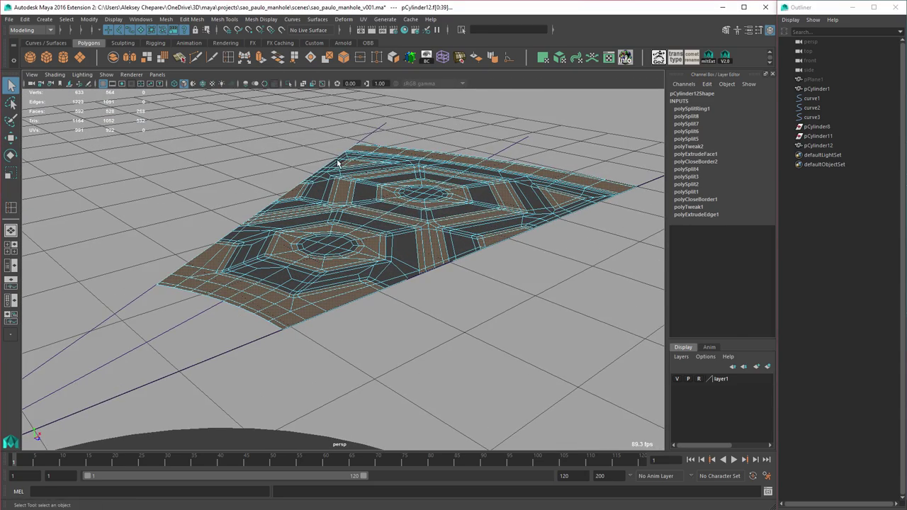
Step: Extrude the selected pattern faces upward to raise the wedge's relief
key(ctrl+e)
key(w)
shift+middle_drag(435, 340, 429, 310)
alt+drag(459, 289, 443, 305)
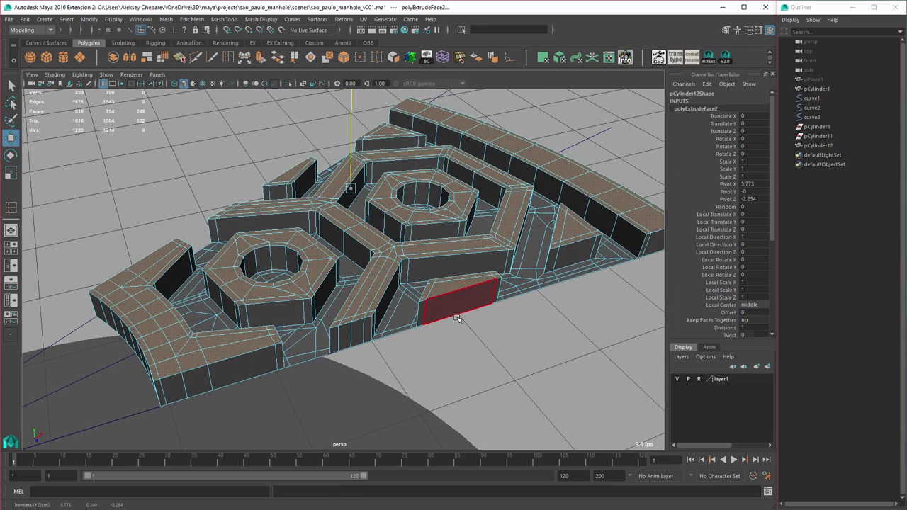
shift+middle_drag(457, 318, 459, 316)
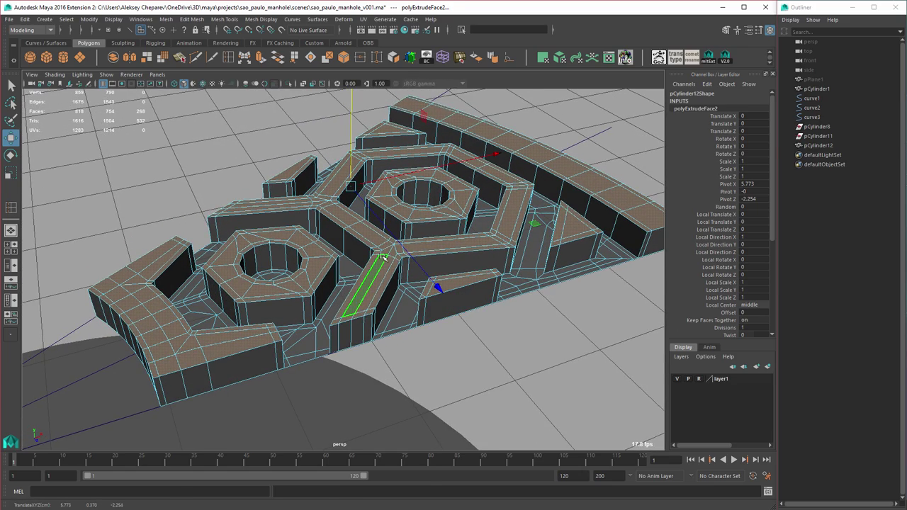
Step: Select only the extruded side faces along the wedge's horizontal straight edge in the top view and delete them
right_drag(382, 257, 400, 249)
alt+drag(401, 286, 377, 266)
key(space)
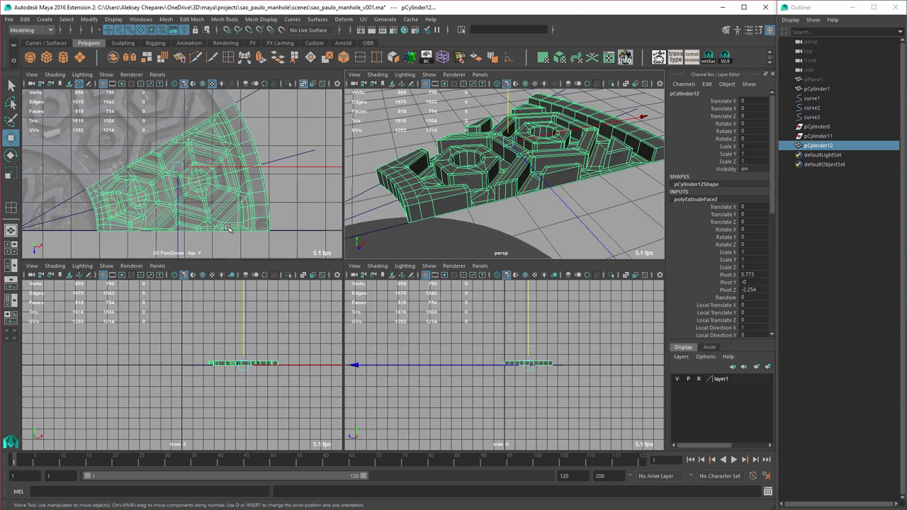
key(space)
right_drag(344, 307, 345, 330)
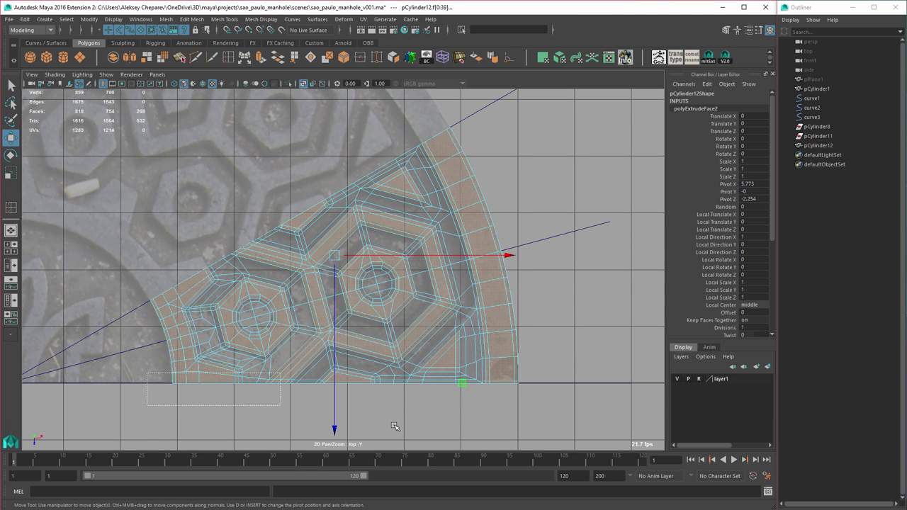
drag(394, 426, 573, 427)
ctrl+drag(91, 228, 577, 383)
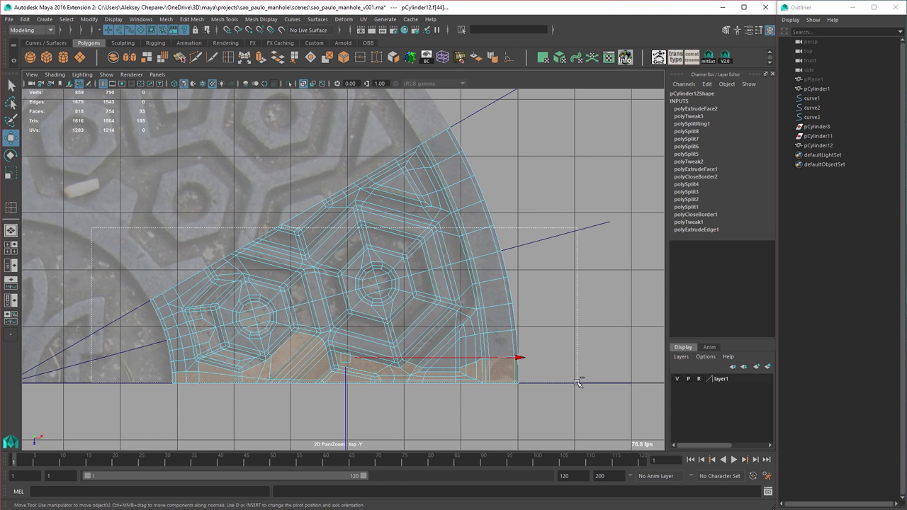
key(Delete)
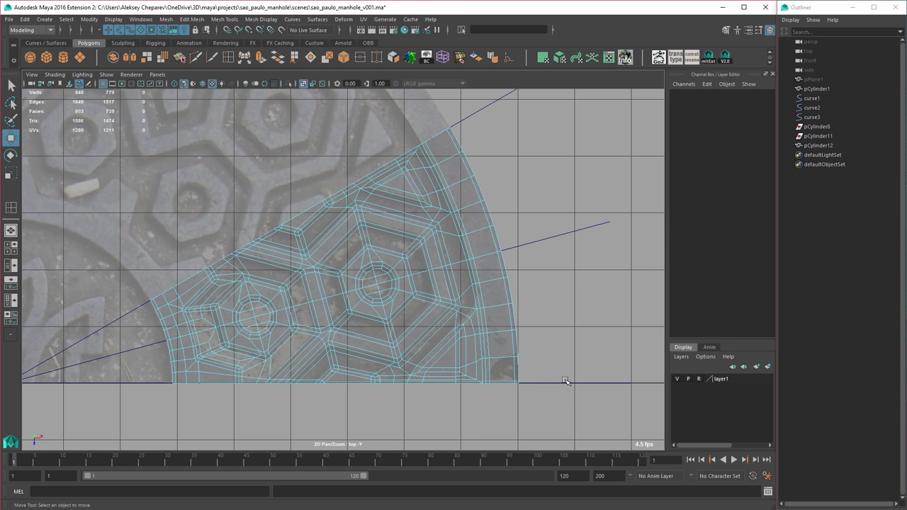
Step: Rotate the wedge about the grid origin in object mode and set its Rotate Y to -30
right_drag(430, 368, 431, 325)
key(e)
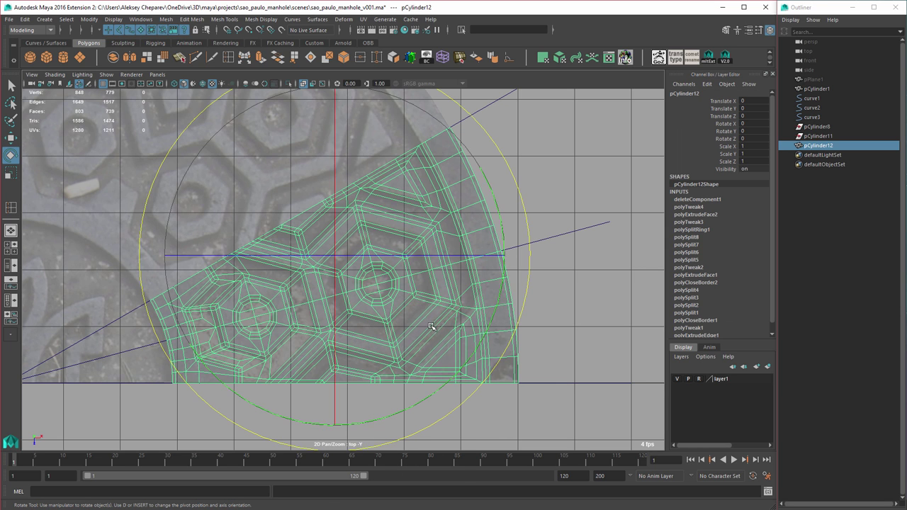
alt+middle_drag(396, 333, 475, 309)
key(ctrl+z)
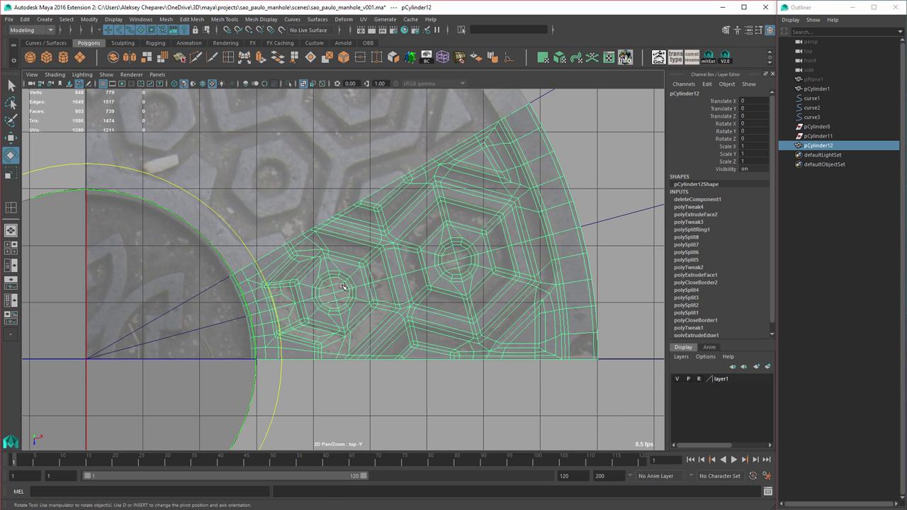
drag(235, 284, 265, 365)
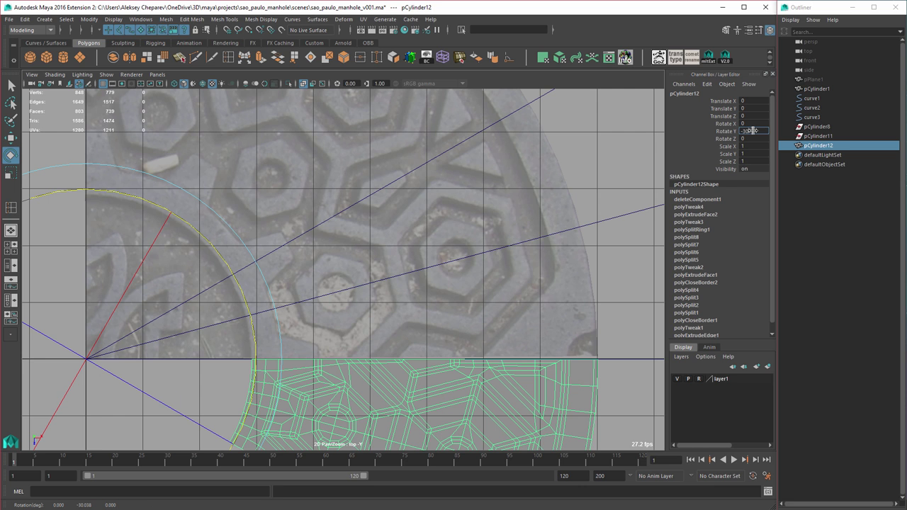
key(Return)
Step: Select only the side faces along the rotated wedge's other straight edge, now horizontal, and delete them
alt+middle_drag(487, 371, 481, 295)
right_drag(478, 296, 476, 326)
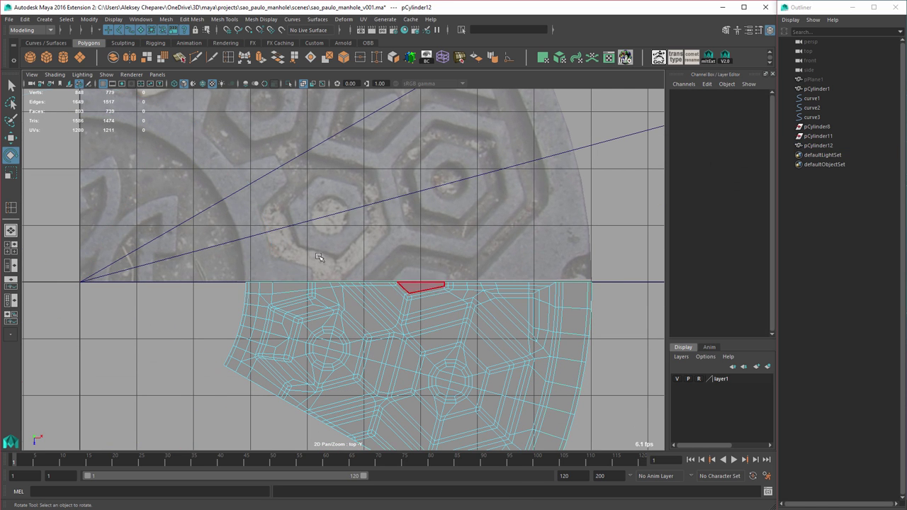
drag(208, 225, 614, 300)
drag(579, 354, 419, 333)
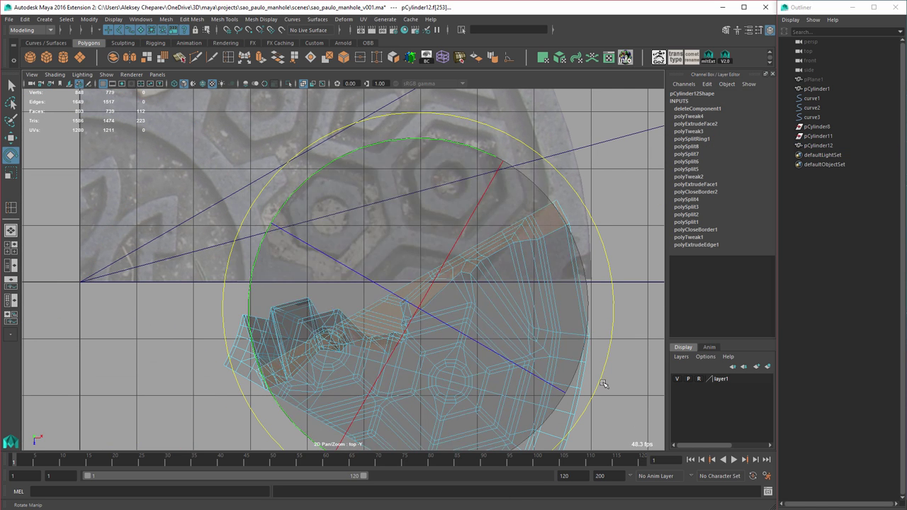
key(ctrl+z)
ctrl+drag(632, 401, 212, 284)
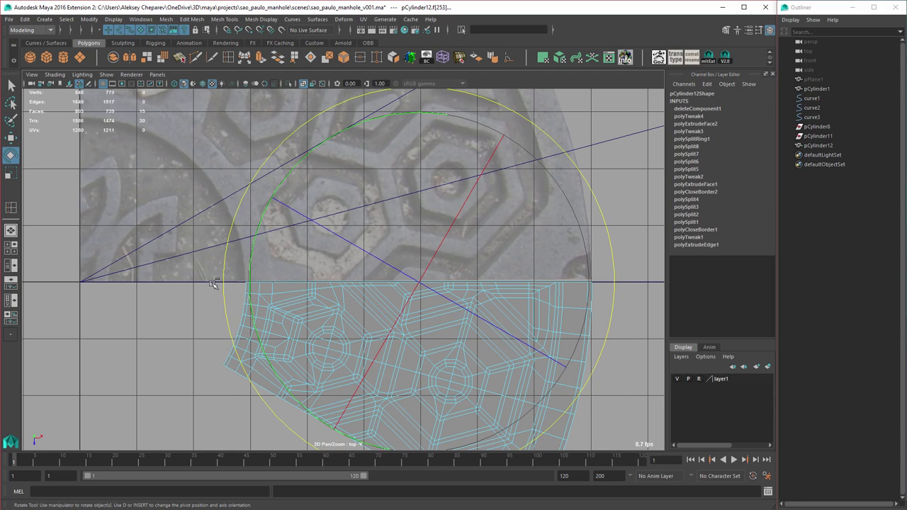
key(Delete)
Step: Examine the wedge's relief in perspective with smooth preview, then return it to the unsmoothed display
key(space)
key(space)
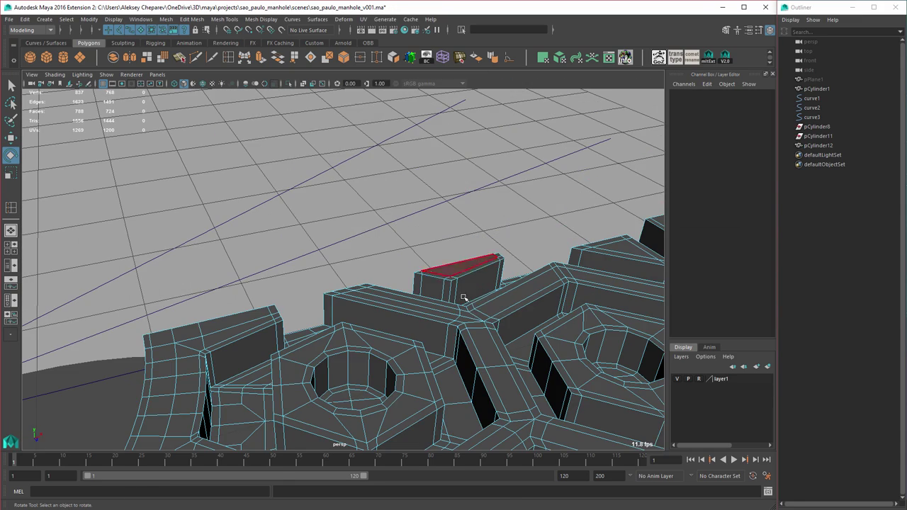
alt+drag(489, 325, 530, 323)
key(3)
alt+middle_drag(533, 323, 358, 323)
alt+drag(357, 324, 397, 312)
right_drag(430, 276, 477, 262)
click(540, 360)
alt+drag(541, 360, 496, 374)
alt+right_drag(496, 374, 443, 361)
mouse_move(443, 361)
alt+mouse_down()
mouse_move(415, 368)
mouse_move(403, 413)
mouse_move(429, 354)
mouse_move(512, 356)
mouse_move(543, 404)
mouse_move(551, 380)
mouse_move(466, 360)
mouse_move(435, 366)
mouse_move(439, 345)
alt+mouse_up()
click(441, 343)
key(1)
alt+drag(487, 371, 498, 357)
Step: Slice the wedge horizontally in the side view with one cut near its base and another near its top
key(space)
key(space)
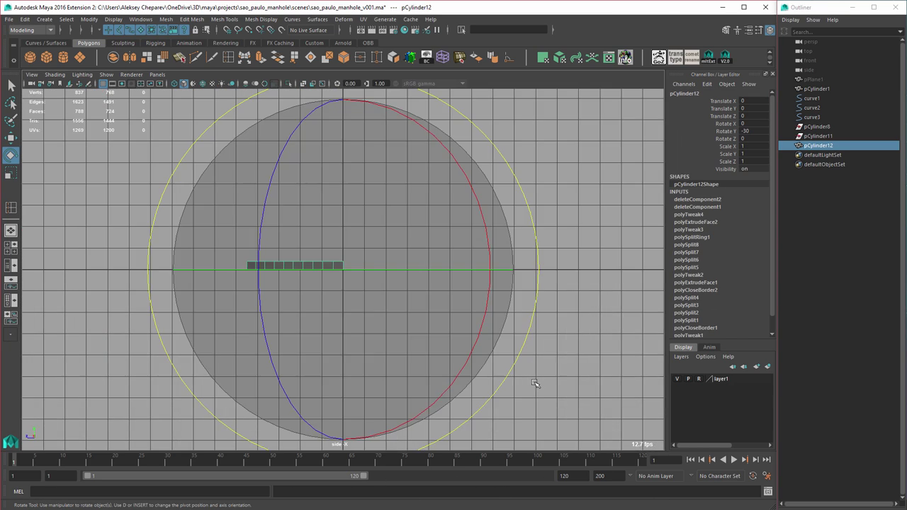
key(f)
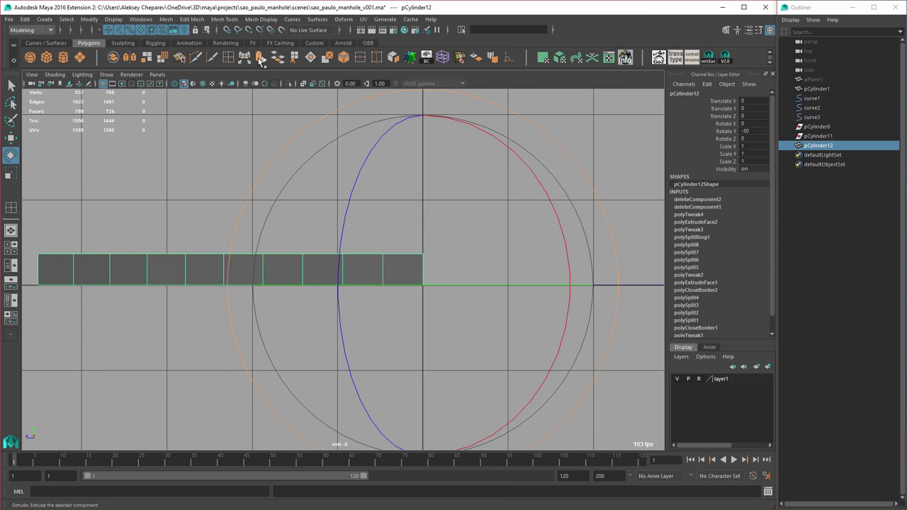
click(211, 60)
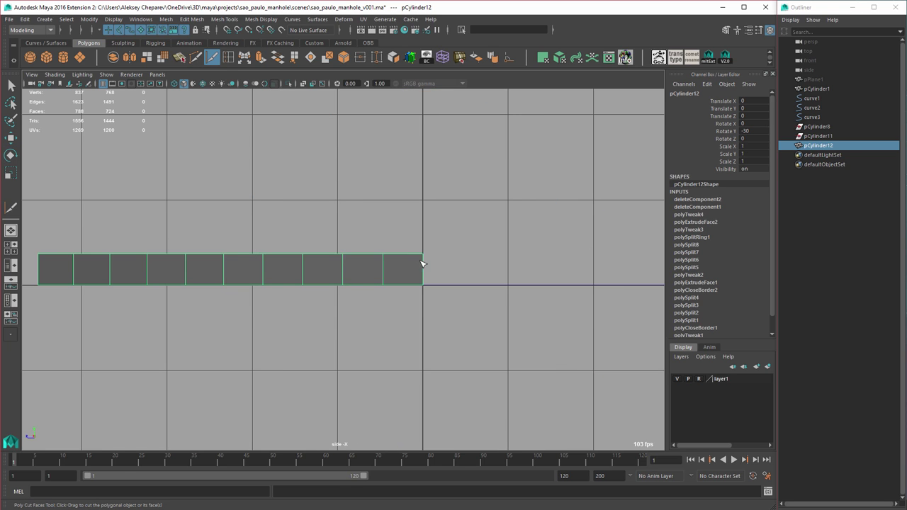
alt+middle_drag(330, 207, 415, 213)
key(w)
key(y)
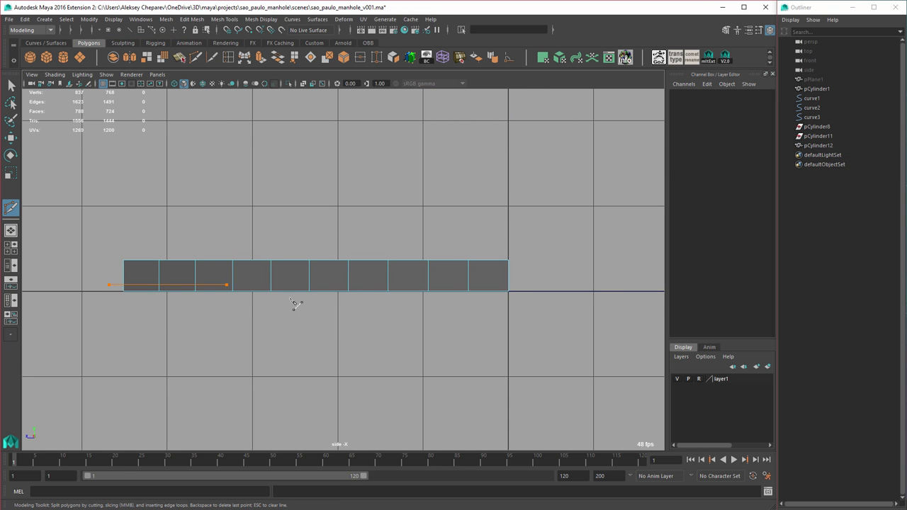
shift+middle_drag(524, 317, 524, 316)
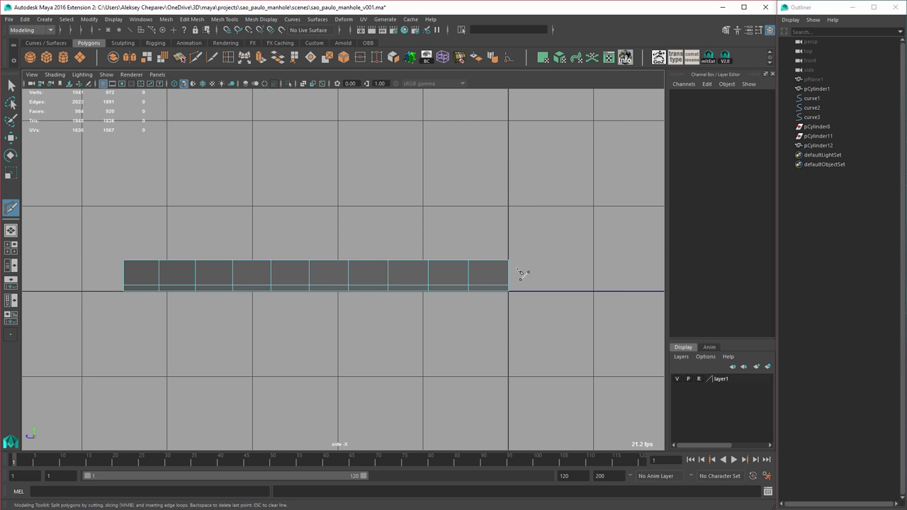
shift+middle_drag(123, 267, 123, 267)
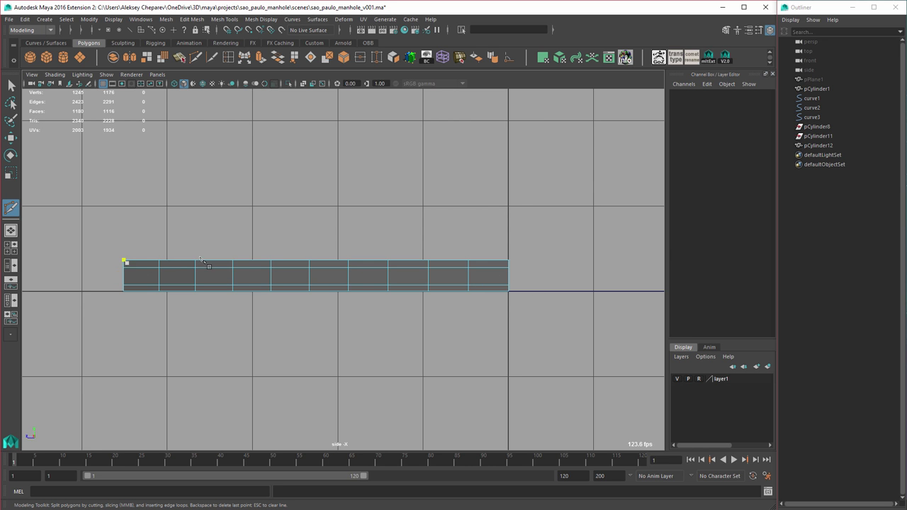
Step: Return the wedge to object mode in perspective and turn on smooth preview to check its supported edges
key(space)
key(space)
key(w)
right_drag(450, 243, 492, 227)
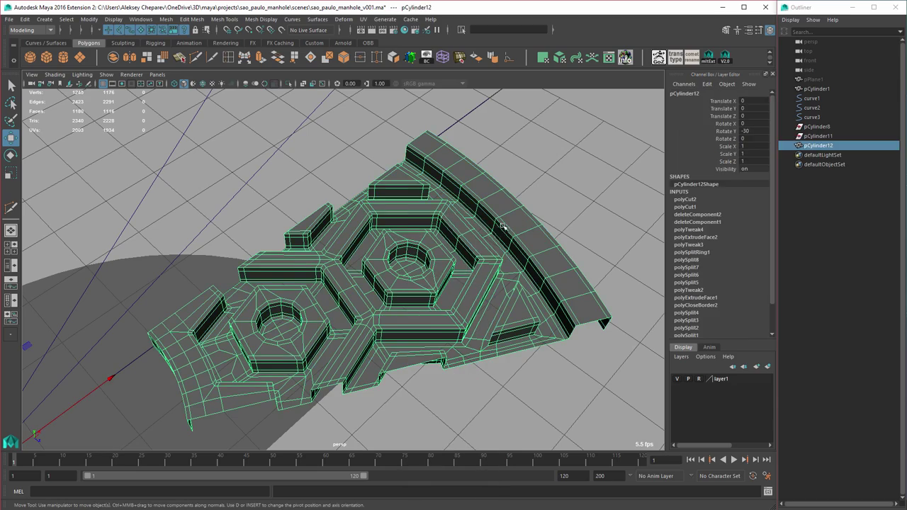
key(3)
click(551, 210)
alt+drag(501, 292, 538, 288)
alt+right_drag(538, 288, 445, 291)
mouse_move(445, 291)
alt+mouse_down()
mouse_move(421, 268)
mouse_move(451, 281)
mouse_move(502, 278)
mouse_move(465, 279)
mouse_move(458, 288)
alt+mouse_up()
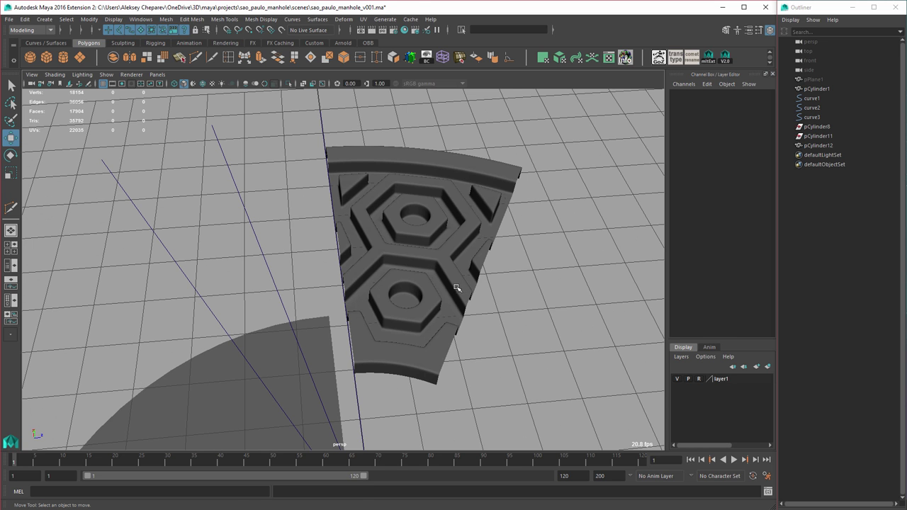
Step: Select the smoothed wedge, show it in the top view, and centre its pivot
click(455, 285)
alt+right_drag(453, 286, 386, 322)
key(space)
key(space)
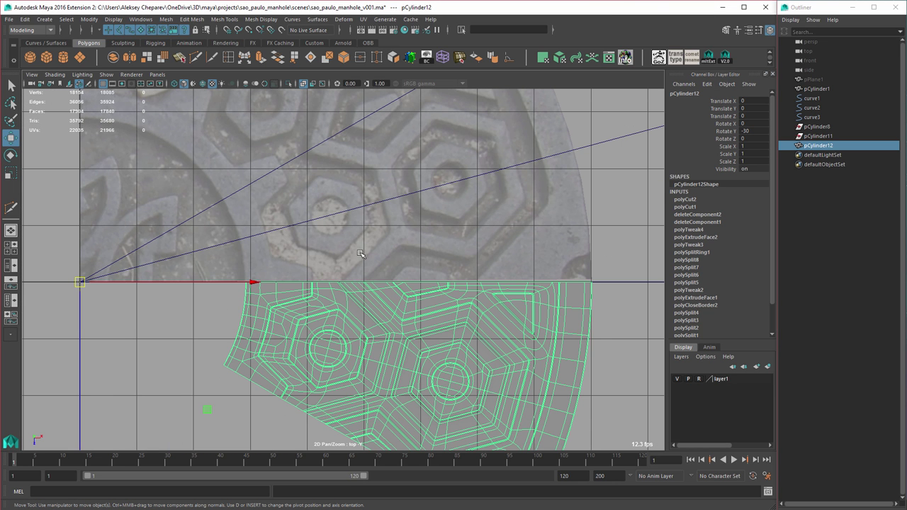
key(alt+c)
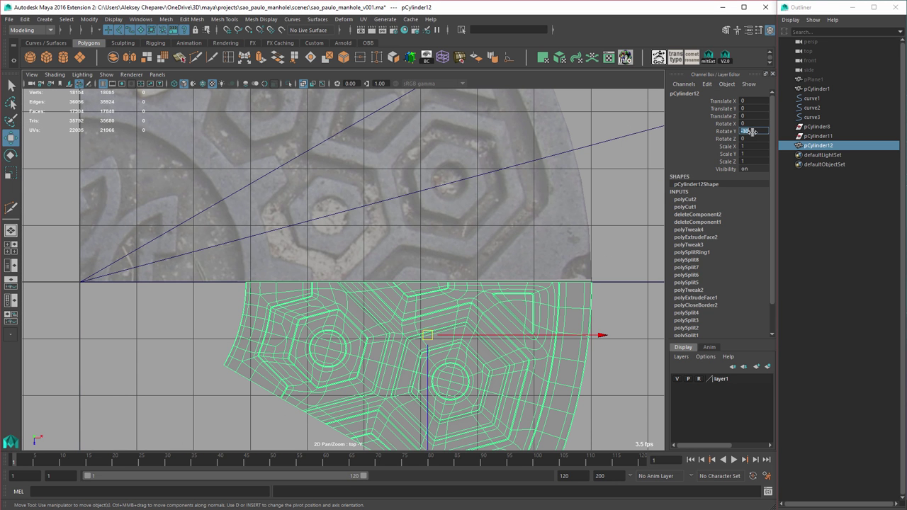
Step: Undo the wedge's pivot centring, then return it to unsmoothed display with Rotate Y at 0
alt+middle_drag(508, 295, 519, 271)
key(ctrl+z)
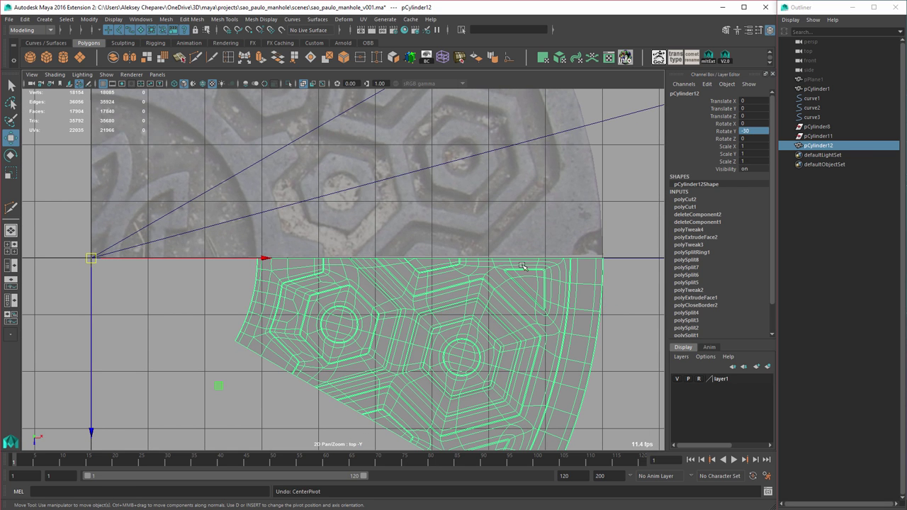
key(1)
key(Return)
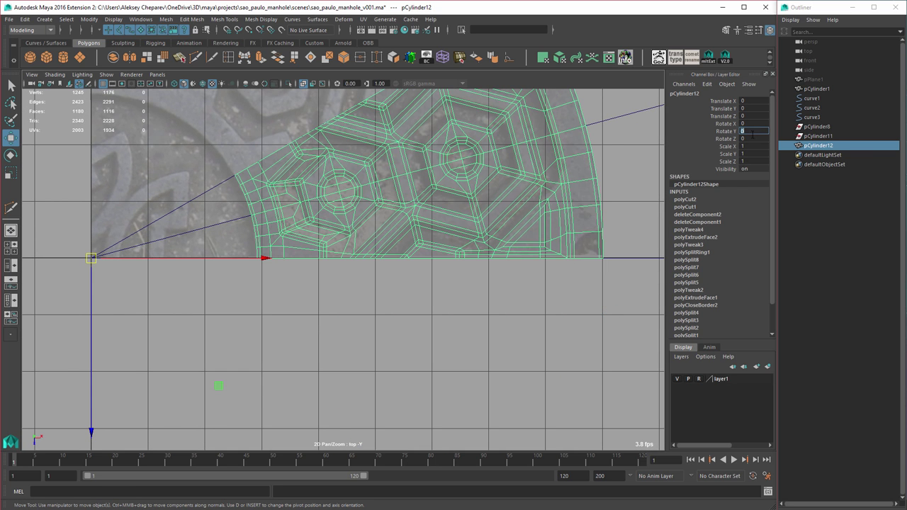
Step: Examine the wedge against the reference photo and the angled guide lines in the top view
alt+right_drag(487, 315, 421, 293)
alt+middle_drag(421, 293, 420, 342)
alt+right_drag(421, 342, 460, 340)
alt+right_drag(468, 297, 402, 283)
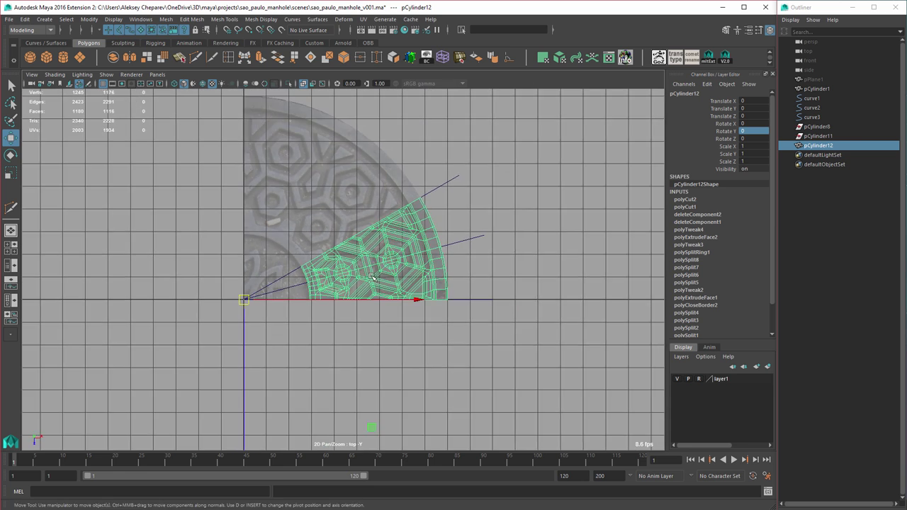
alt+middle_drag(517, 333, 531, 347)
alt+right_drag(532, 346, 612, 360)
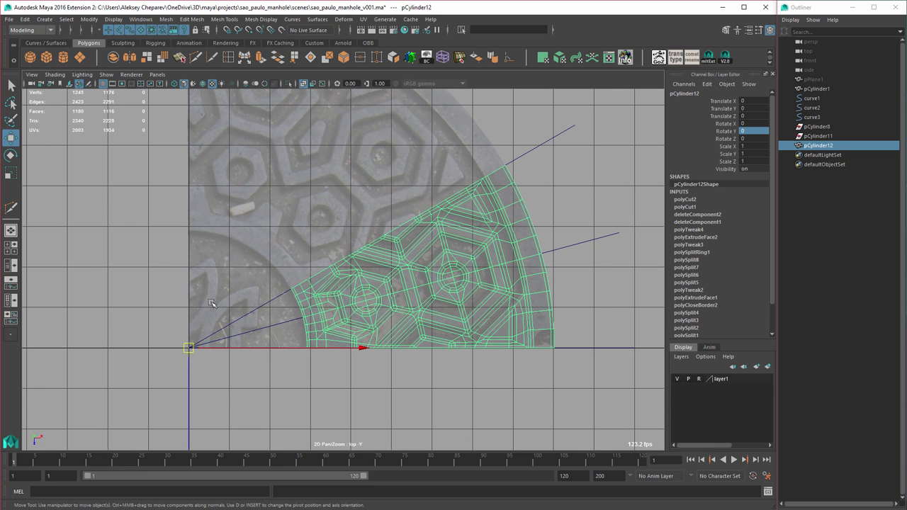
scroll(422, 337, down, 2)
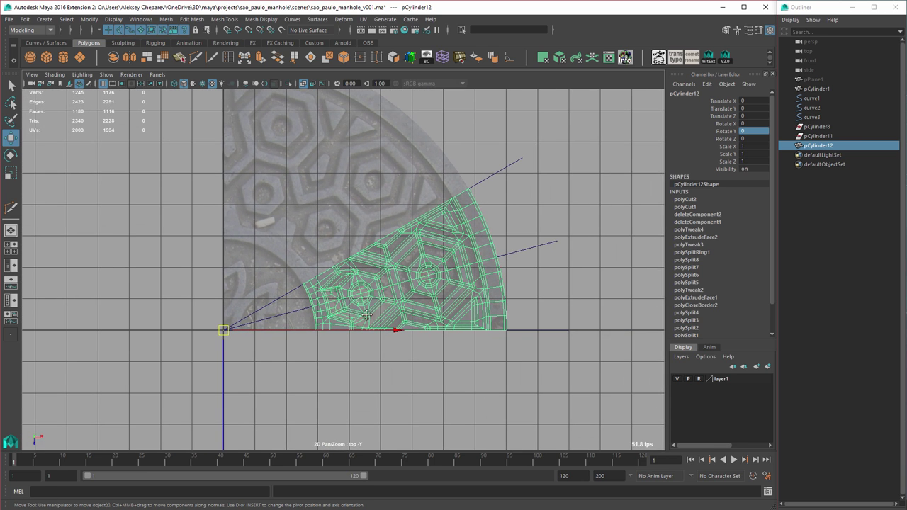
alt+middle_drag(366, 315, 372, 349)
alt+middle_drag(510, 342, 418, 301)
alt+right_drag(418, 301, 546, 379)
click(488, 357)
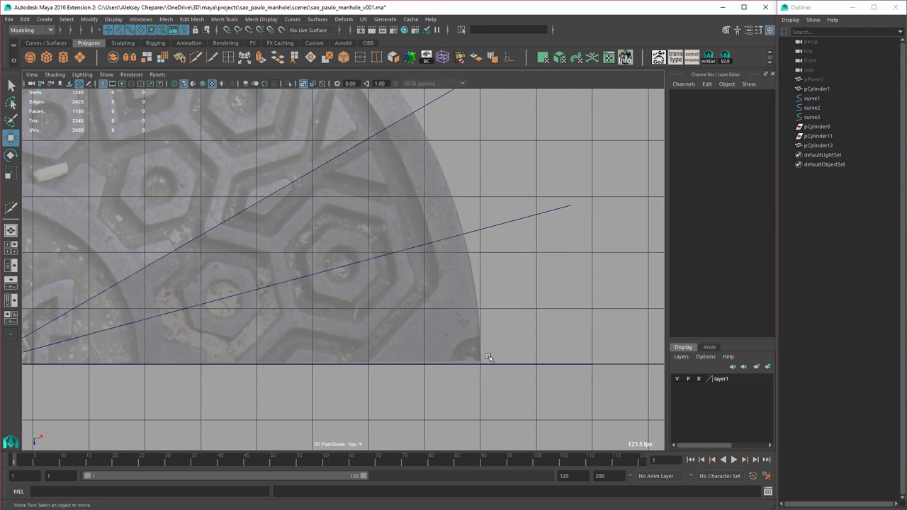
click(455, 324)
scroll(457, 326, up, 3)
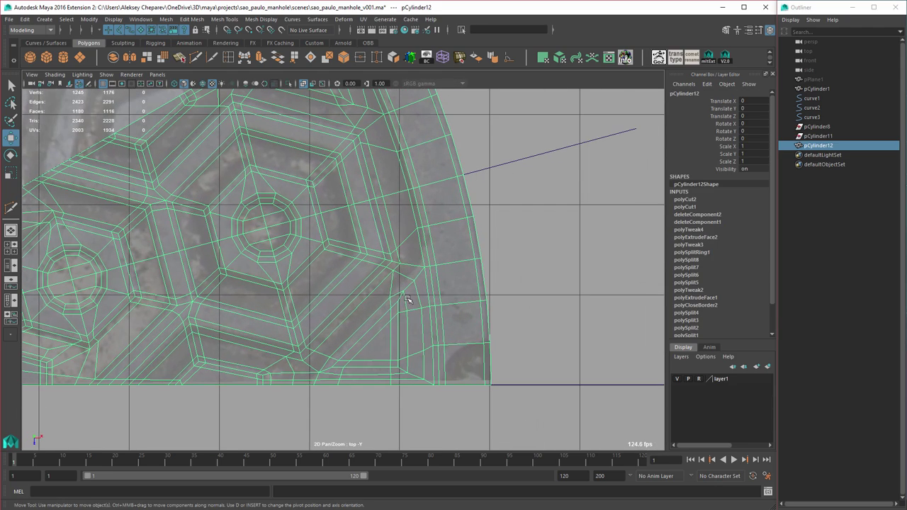
scroll(425, 318, down, 6)
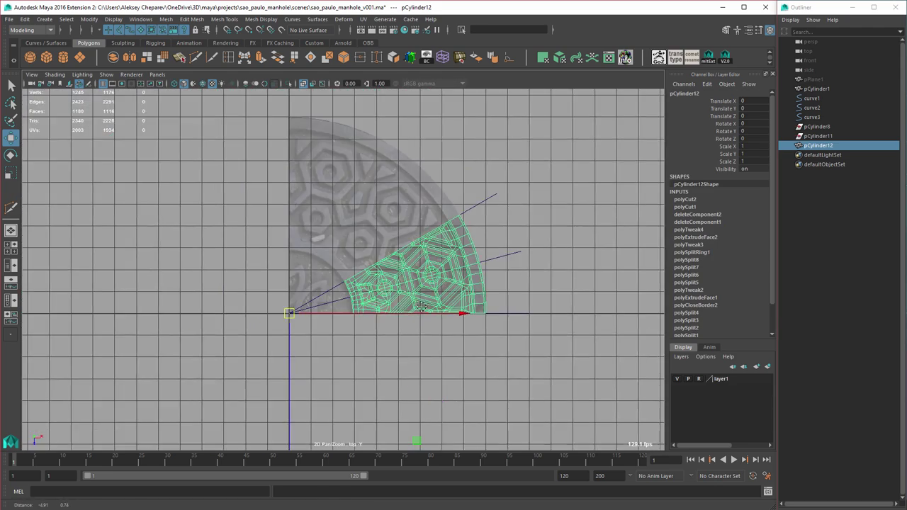
Step: Duplicate the wedge and rotate the copy about the cover's centre to Rotate Y 30
key(ctrl+d)
key(e)
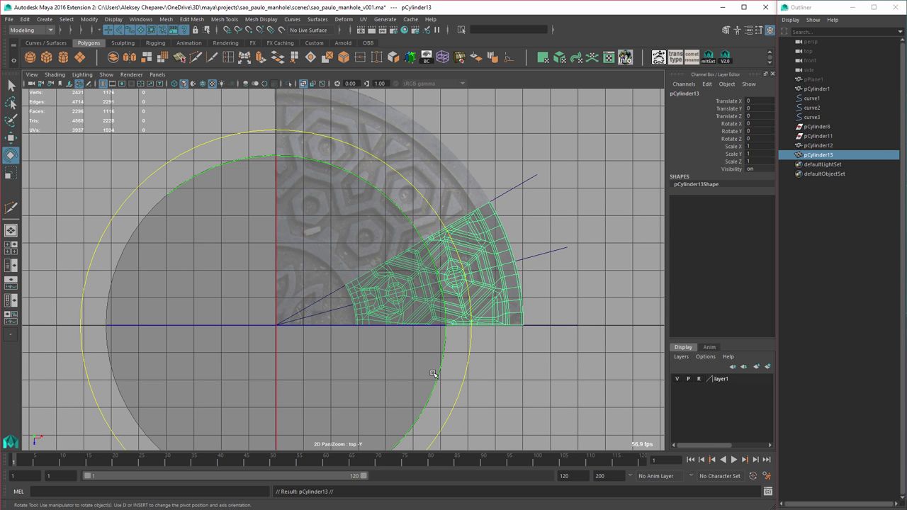
drag(433, 373, 621, 217)
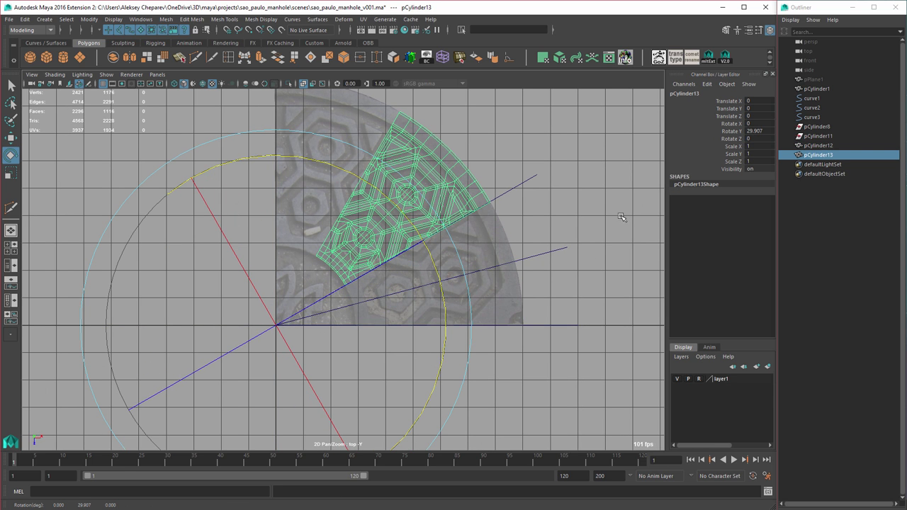
click(760, 130)
text(30)
key(Return)
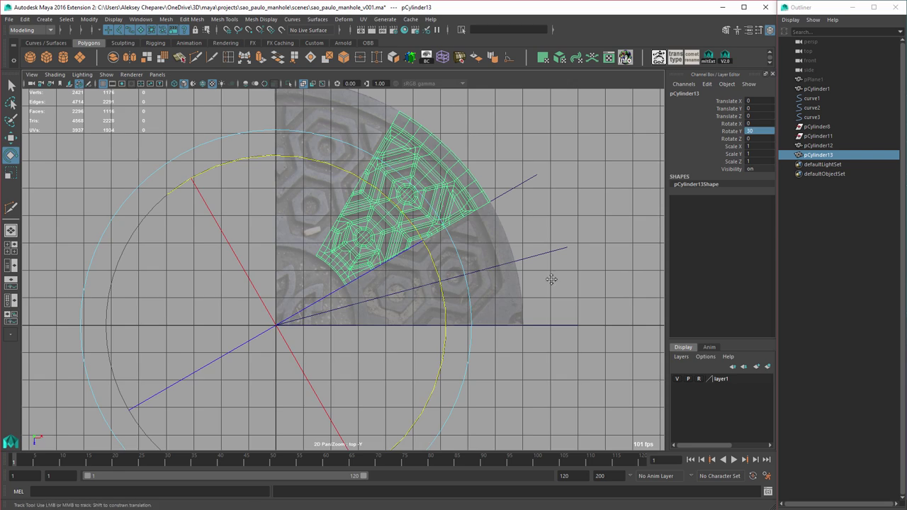
Step: Repeat the 30-degree rotated duplication around the centre until twelve wedges form a complete ring
alt+middle_drag(557, 269, 540, 286)
key(shift+d)
key(shift+d)
key(shift+d)
key(shift+d)
key(shift+d)
key(shift+d)
key(shift+d)
key(shift+d)
key(shift+d)
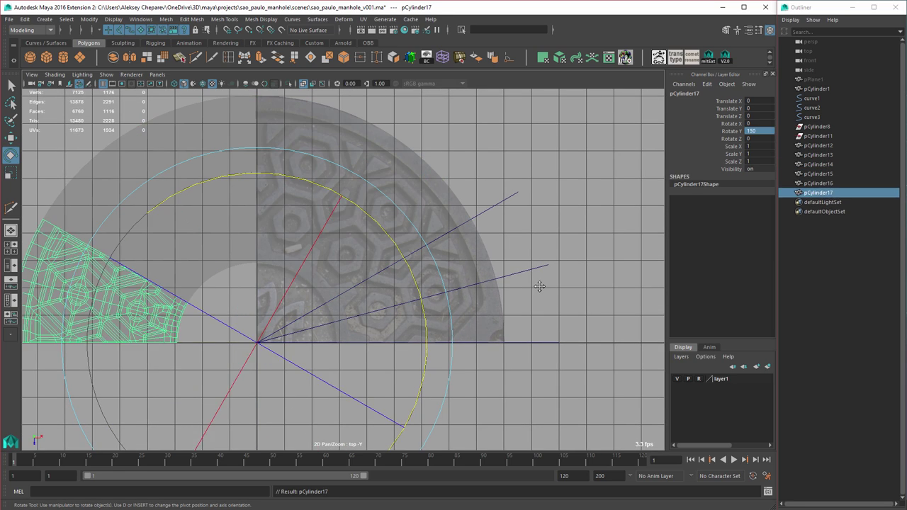
key(shift+d)
Step: In the perspective view, combine all twelve wedges into one mesh and merge its vertices with a 0.01 distance threshold
key(space)
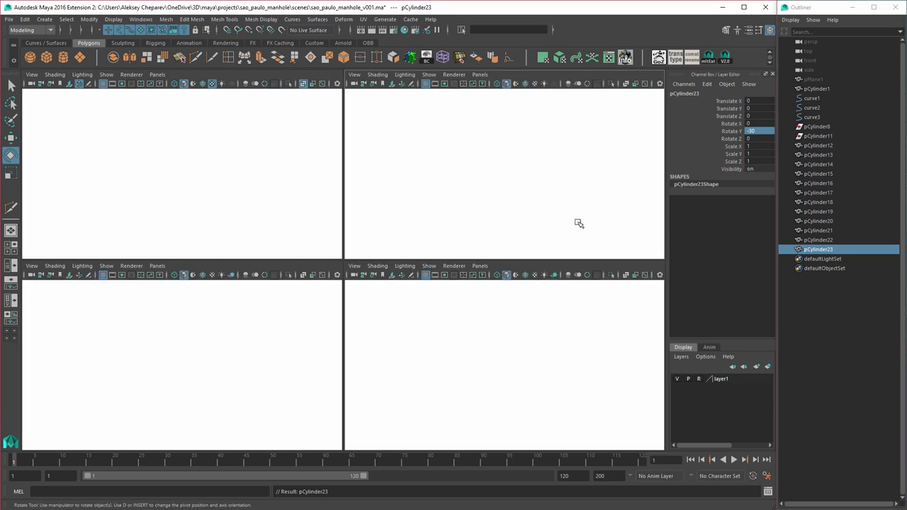
key(space)
alt+right_drag(579, 223, 439, 273)
key(q)
drag(826, 247, 817, 148)
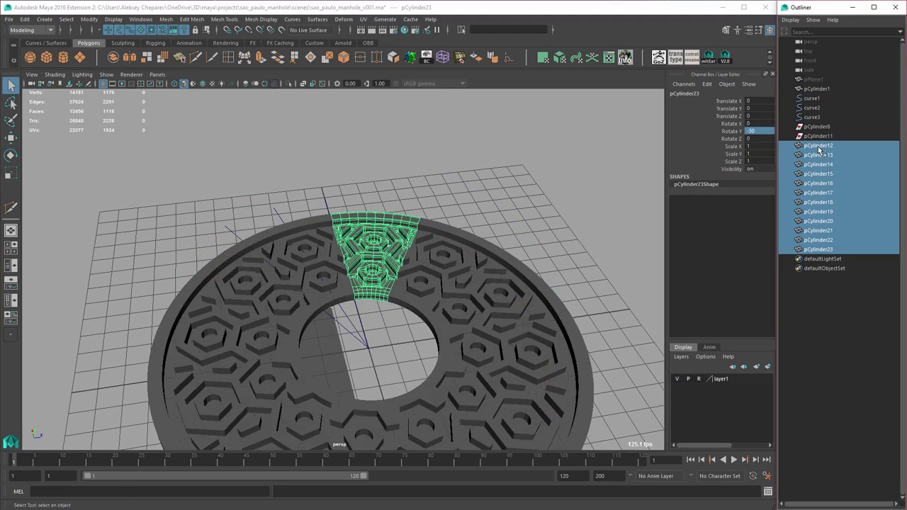
alt+middle_drag(464, 304, 442, 214)
alt+right_drag(442, 214, 470, 214)
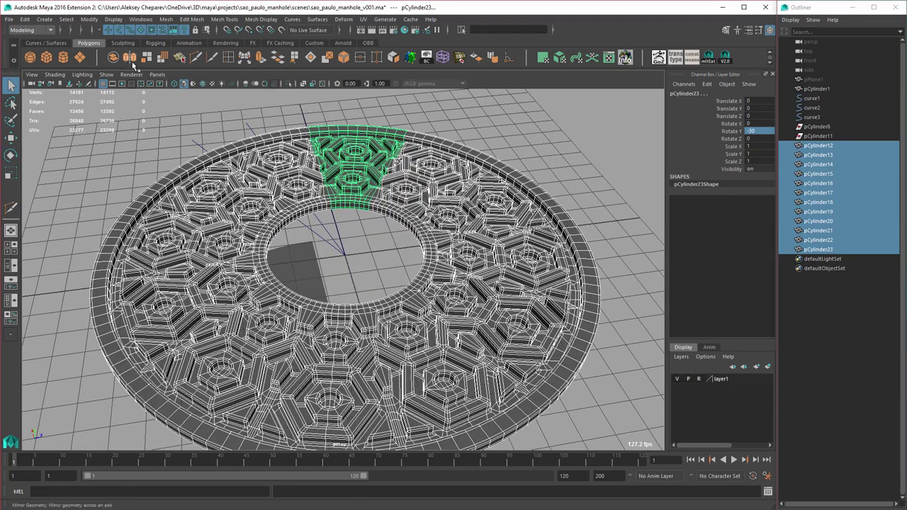
click(114, 59)
click(358, 58)
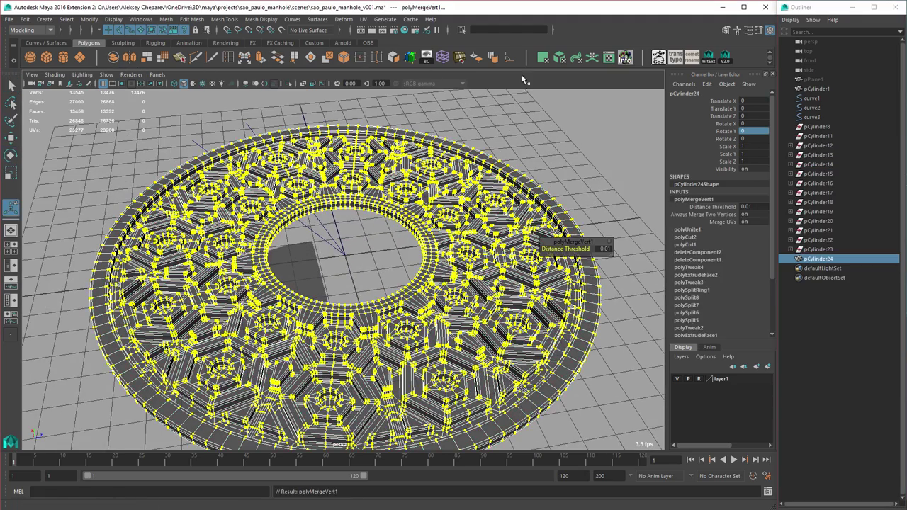
Step: Soften the combined ring's edges and show it in smooth preview
click(493, 60)
click(538, 148)
drag(530, 186, 557, 154)
key(3)
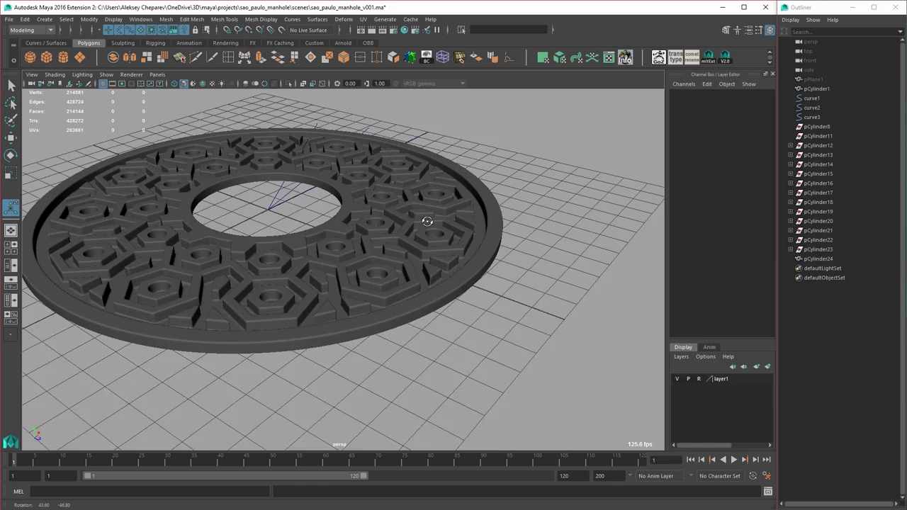
alt+drag(427, 221, 417, 223)
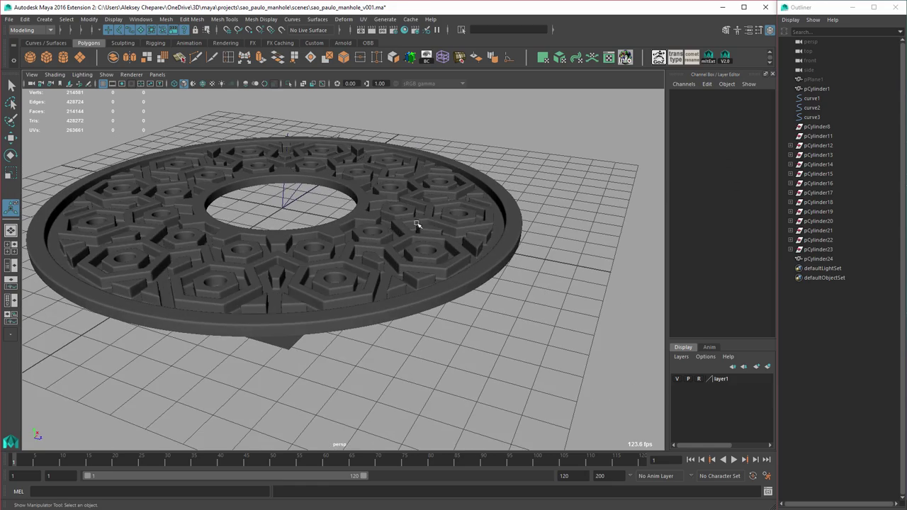
Step: Flatten the ring vertically by scaling it to about 0.482 in Y
click(369, 231)
key(r)
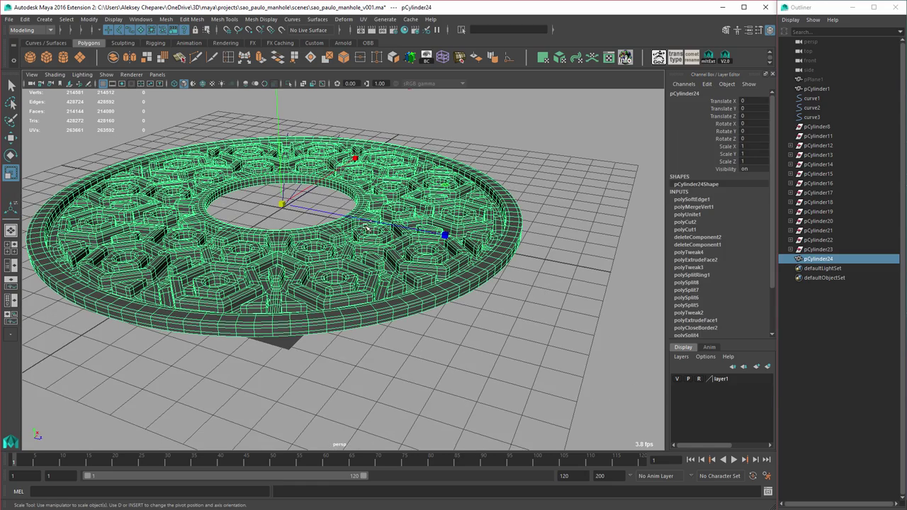
alt+middle_drag(365, 228, 414, 324)
alt+drag(414, 324, 379, 207)
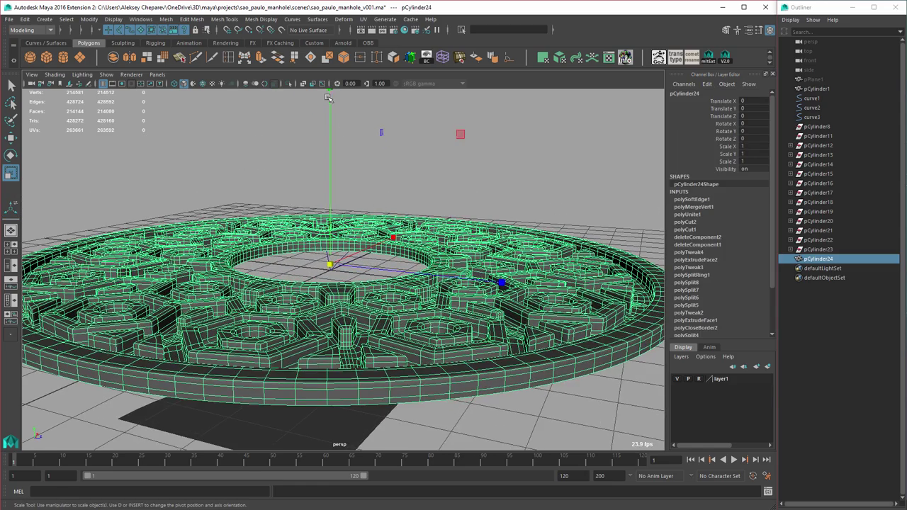
alt+middle_drag(331, 104, 335, 118)
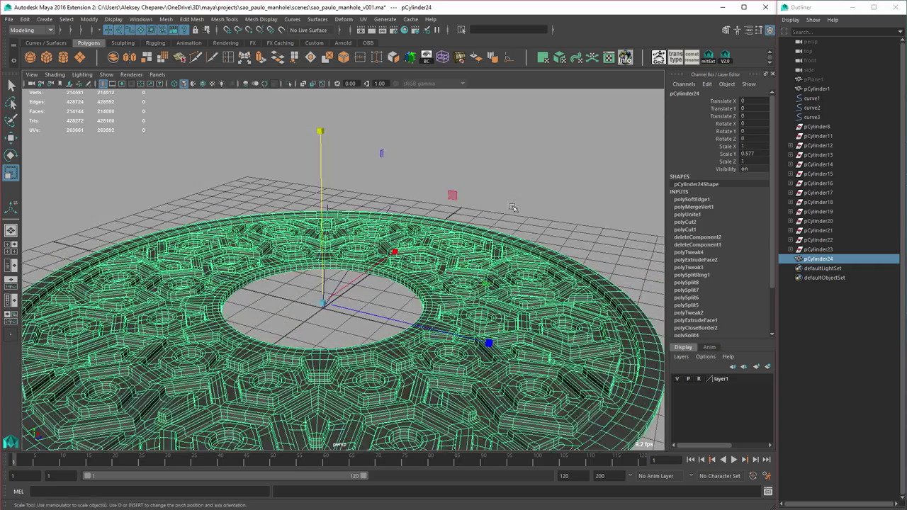
alt+drag(512, 208, 440, 218)
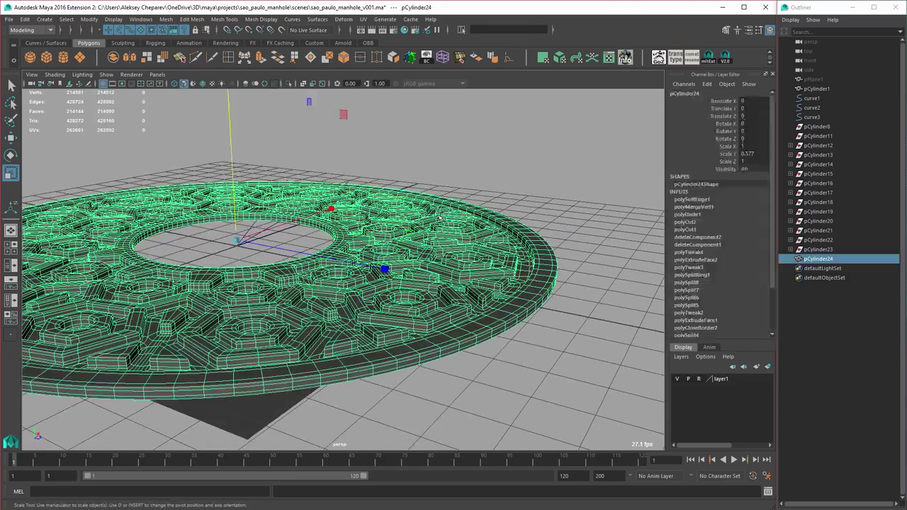
alt+drag(227, 104, 266, 151)
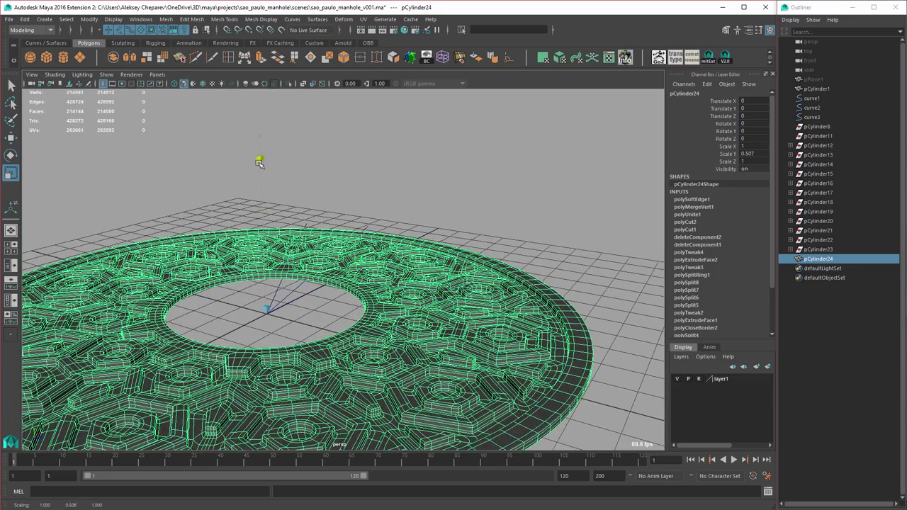
click(364, 179)
Step: Examine the flattened ring's relief in smooth preview, from the whole cover down to individual hexagons
alt+drag(364, 179, 397, 238)
alt+right_drag(396, 239, 304, 239)
alt+drag(304, 239, 302, 245)
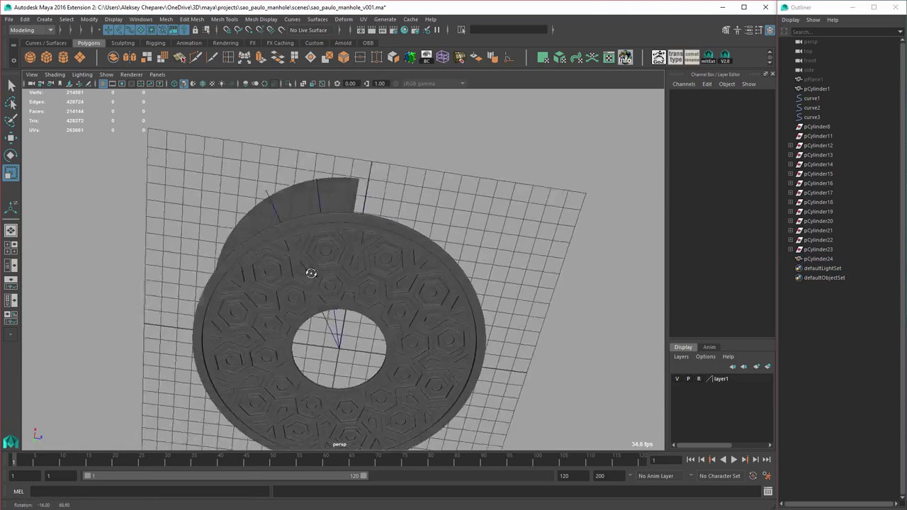
alt+drag(464, 285, 564, 304)
alt+right_drag(563, 303, 417, 251)
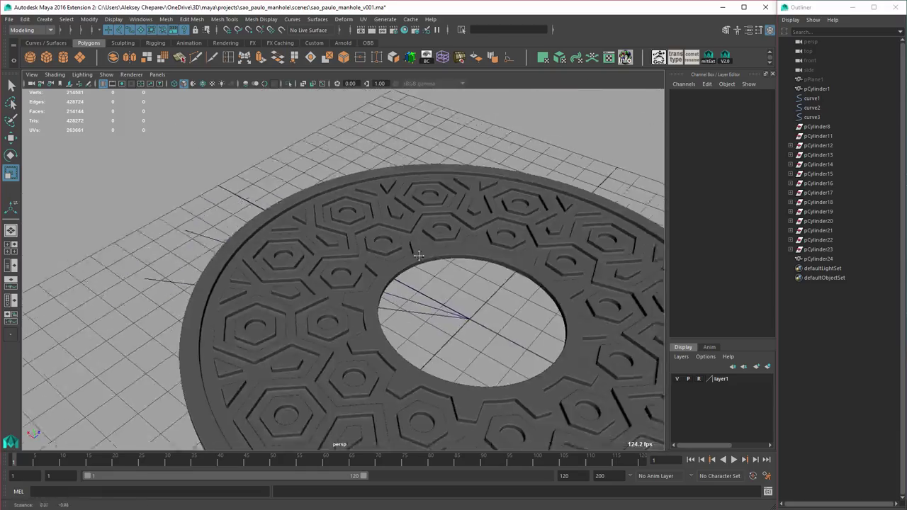
alt+drag(417, 251, 408, 246)
alt+right_drag(408, 245, 489, 284)
alt+middle_drag(489, 283, 277, 285)
alt+right_drag(276, 285, 376, 265)
click(350, 269)
alt+drag(376, 265, 430, 298)
alt+right_drag(431, 298, 370, 285)
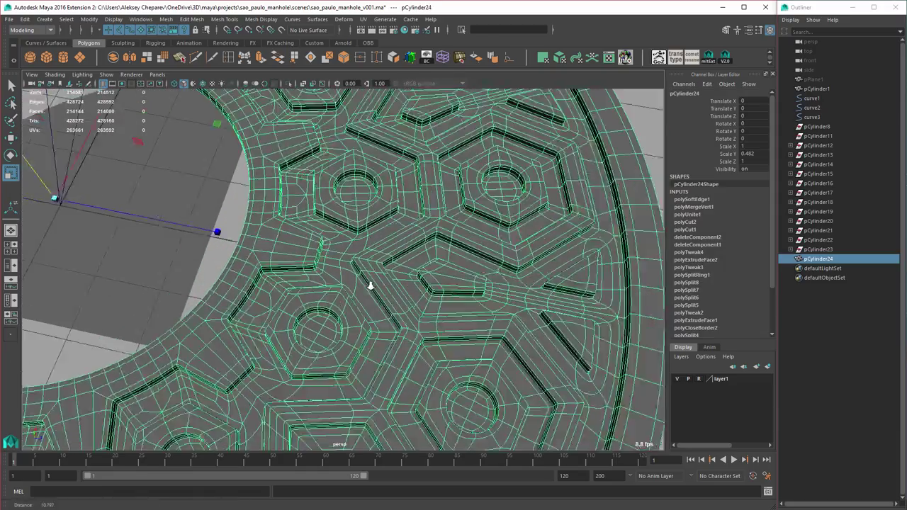
alt+drag(370, 285, 471, 286)
alt+right_drag(471, 286, 571, 346)
alt+drag(571, 347, 526, 331)
alt+right_drag(526, 330, 430, 308)
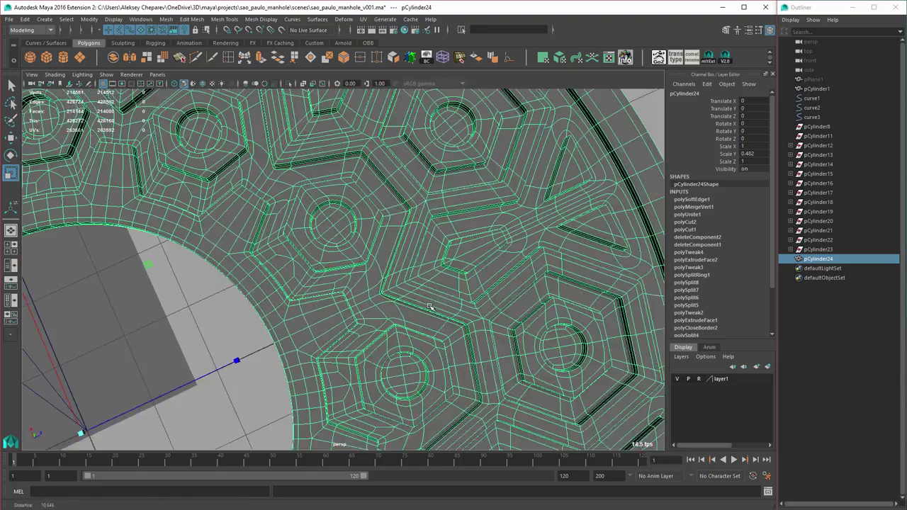
alt+drag(431, 307, 470, 281)
alt+middle_drag(471, 281, 437, 295)
Step: Compare the hexagon relief and outer rim up close in unsmoothed display and smooth preview
key(1)
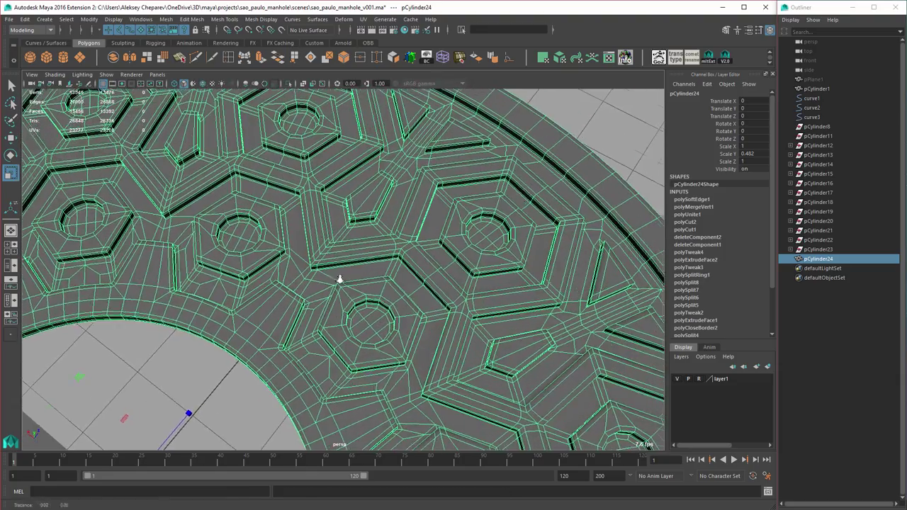
alt+right_drag(338, 277, 445, 306)
alt+drag(431, 289, 431, 303)
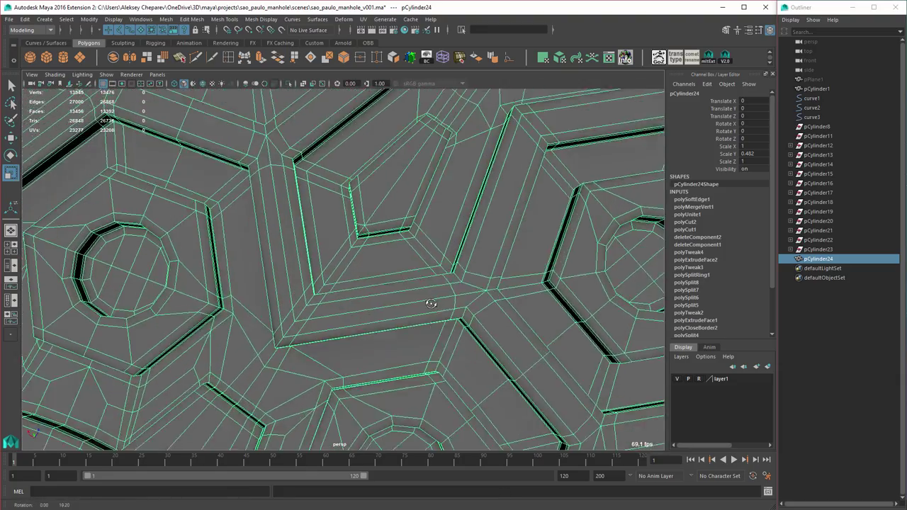
alt+right_drag(430, 303, 311, 295)
alt+drag(389, 299, 418, 265)
alt+right_drag(418, 265, 372, 269)
alt+drag(385, 275, 361, 285)
key(3)
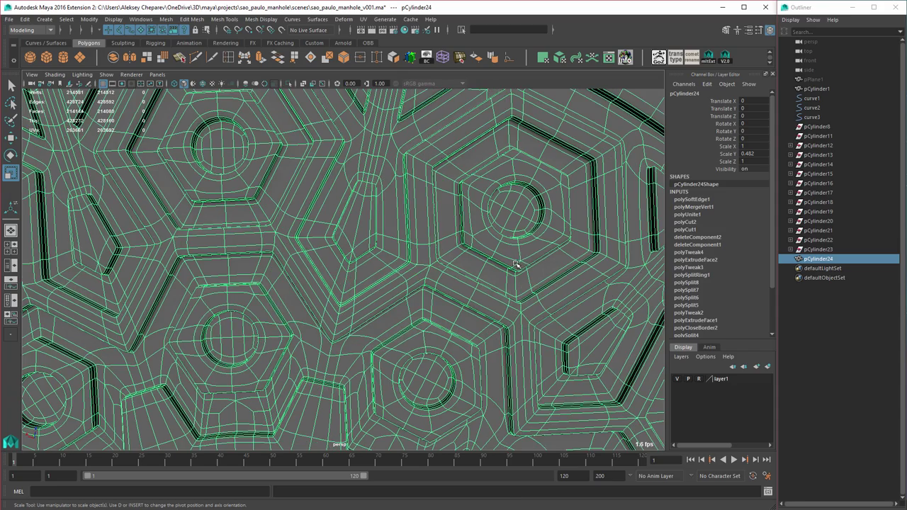
alt+middle_drag(543, 231, 413, 330)
key(1)
click(556, 159)
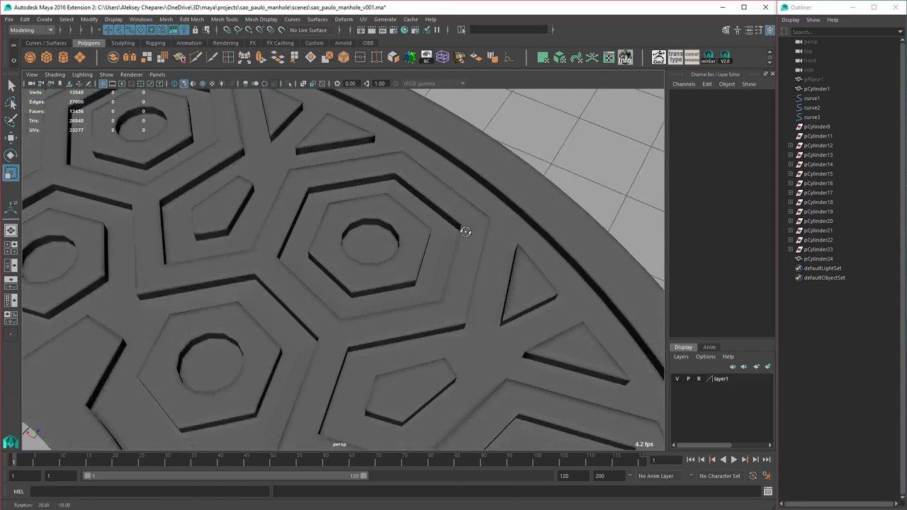
click(447, 230)
key(3)
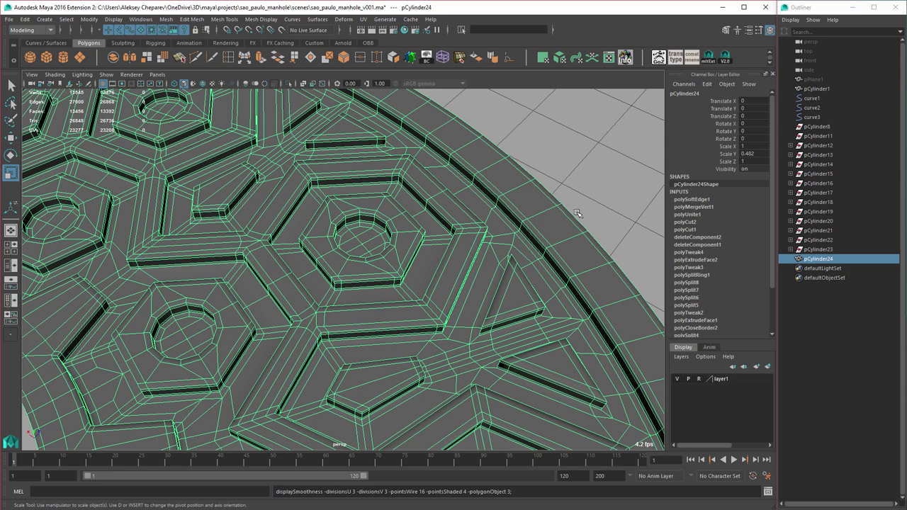
click(600, 279)
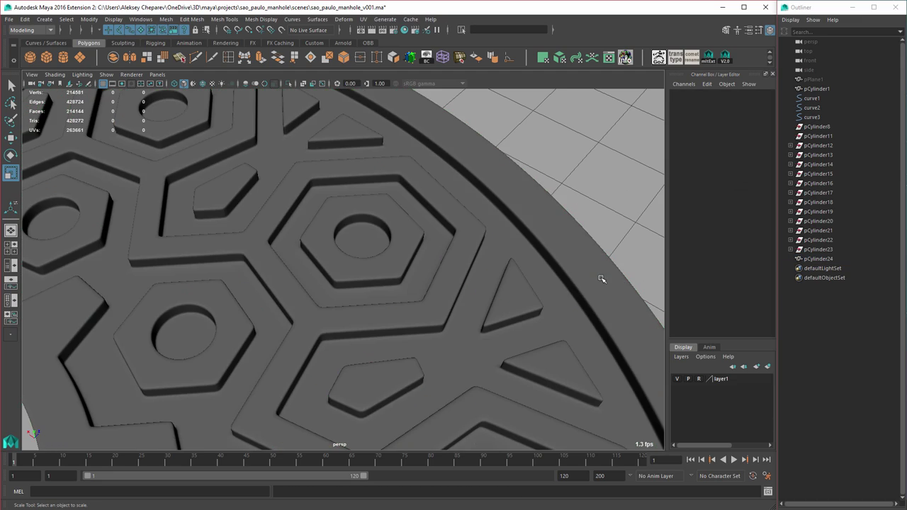
Step: Delete the ring mesh's construction history and check the whole ring from above
click(429, 251)
key(alt+shift+d)
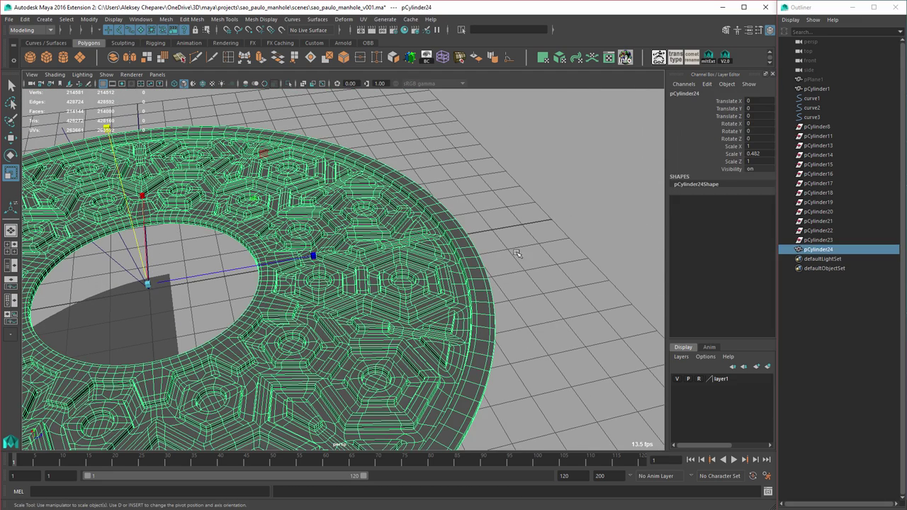
click(538, 245)
alt+middle_drag(382, 244, 437, 234)
click(376, 236)
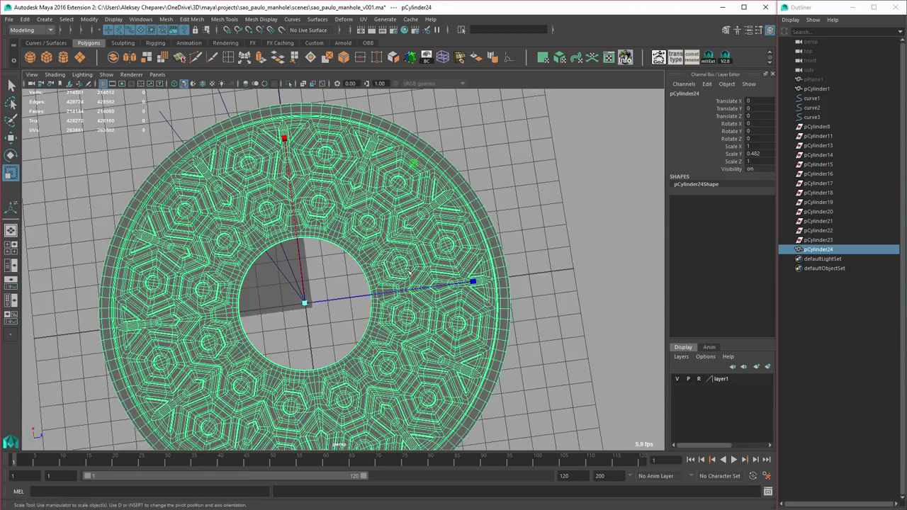
Step: Delete all faces of the ring outside one quarter, cutting the mesh along the two world axes in top view
key(space)
key(space)
alt+middle_drag(436, 306, 375, 233)
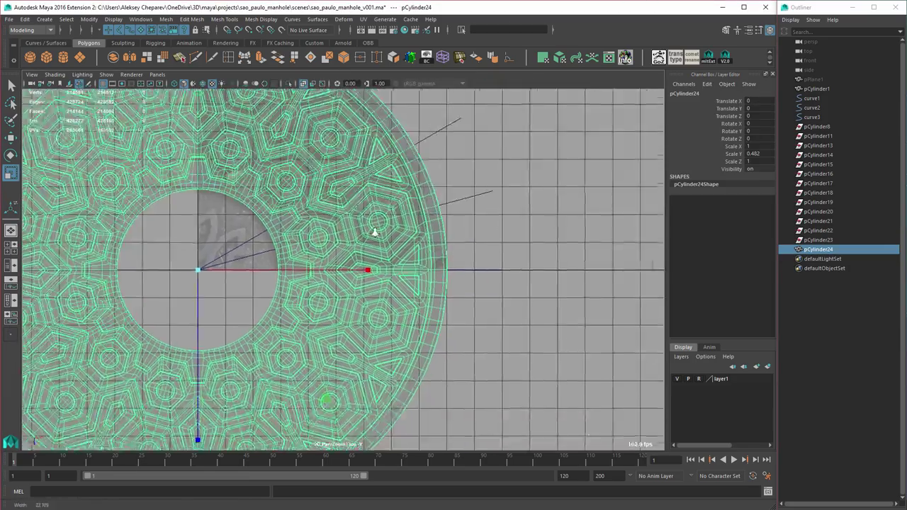
alt+right_drag(375, 233, 490, 275)
alt+middle_drag(490, 275, 408, 281)
alt+right_drag(407, 281, 514, 265)
key(1)
alt+middle_drag(519, 235, 433, 294)
alt+right_drag(424, 243, 319, 243)
key(w)
right_drag(346, 212, 346, 240)
drag(382, 209, 346, 322)
key(Delete)
drag(220, 212, 354, 440)
key(Delete)
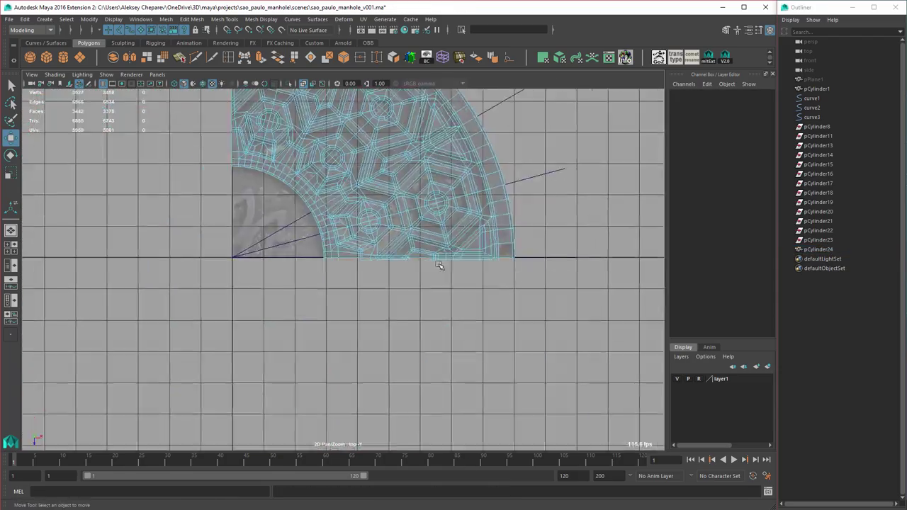
Step: Delete the stray edge left on the quarter ring's straight cut border
right_drag(355, 202, 355, 177)
alt+right_drag(355, 213, 453, 234)
alt+middle_drag(397, 240, 425, 319)
click(428, 319)
key(Delete)
Step: Remove unneeded edges near the corners of the quarter ring's cut border to simplify its topology
alt+middle_drag(495, 354, 368, 312)
alt+right_drag(524, 389, 465, 400)
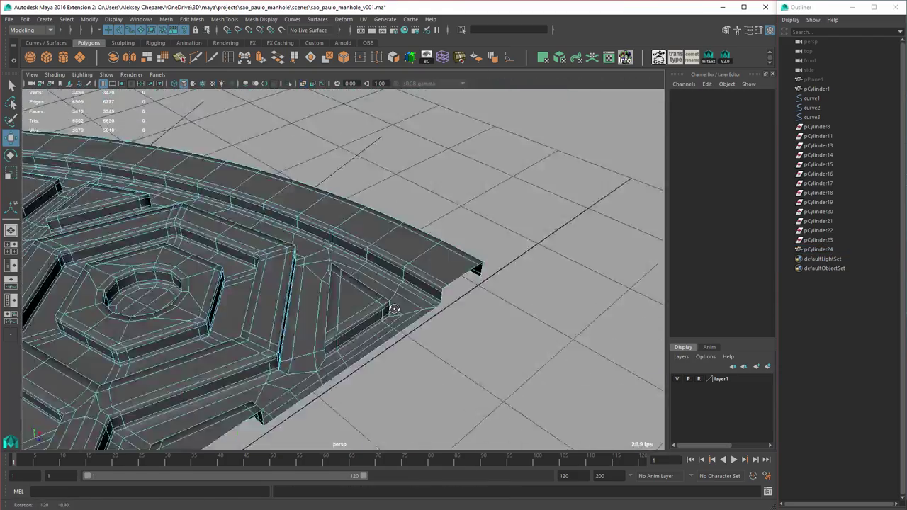
alt+drag(393, 309, 375, 369)
double_click(378, 221)
key(ctrl+Delete)
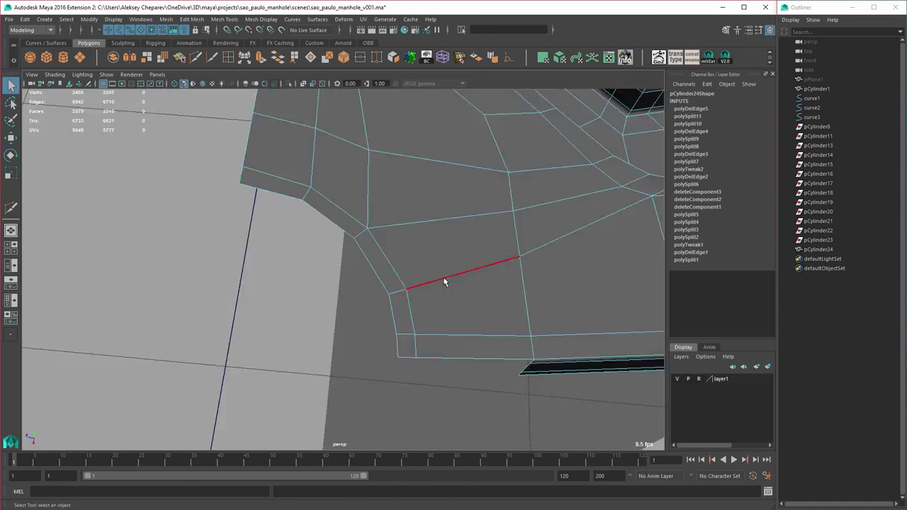
alt+drag(444, 281, 400, 309)
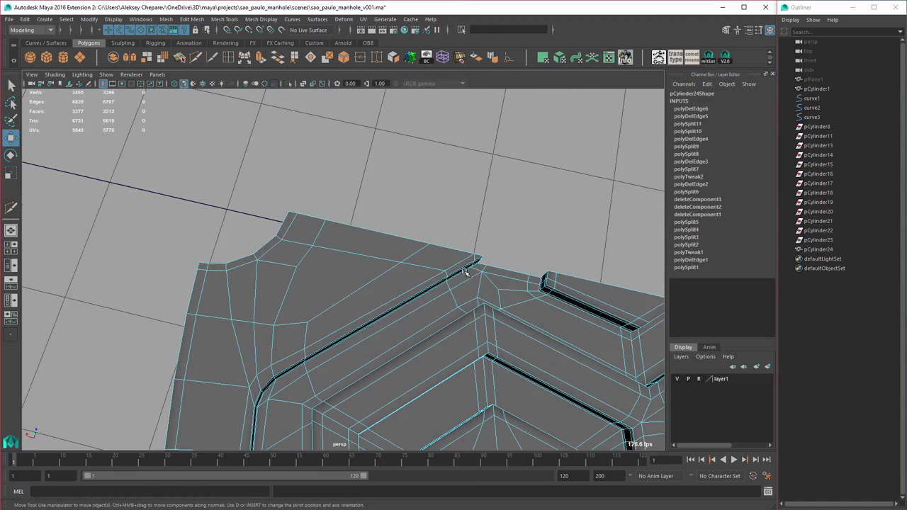
key(w)
click(333, 263)
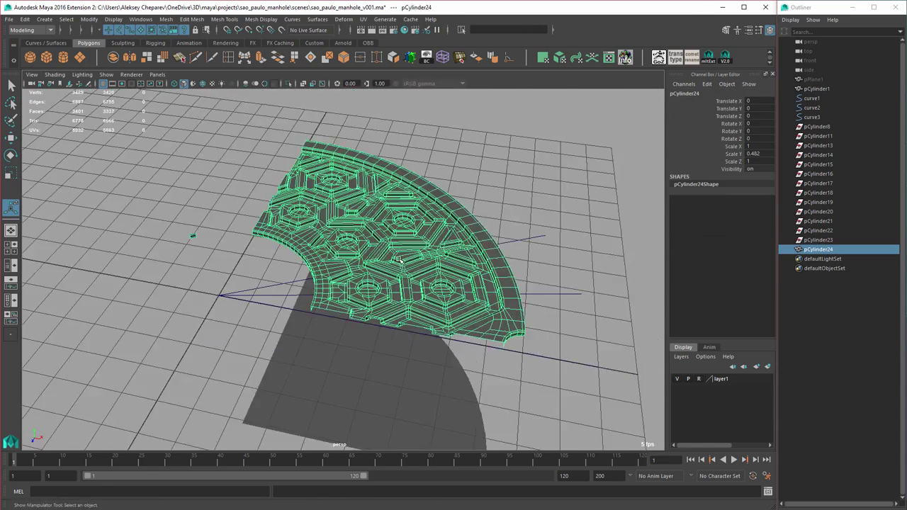
Step: Unhide the reference plane pPlane1 and display its manhole photo texture in top view
key(space)
key(space)
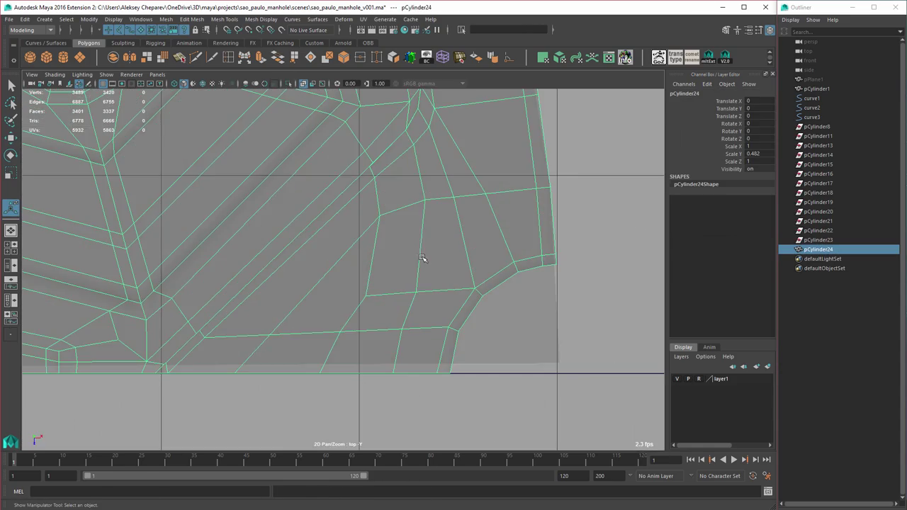
alt+right_drag(422, 257, 284, 248)
click(813, 80)
key(shift+h)
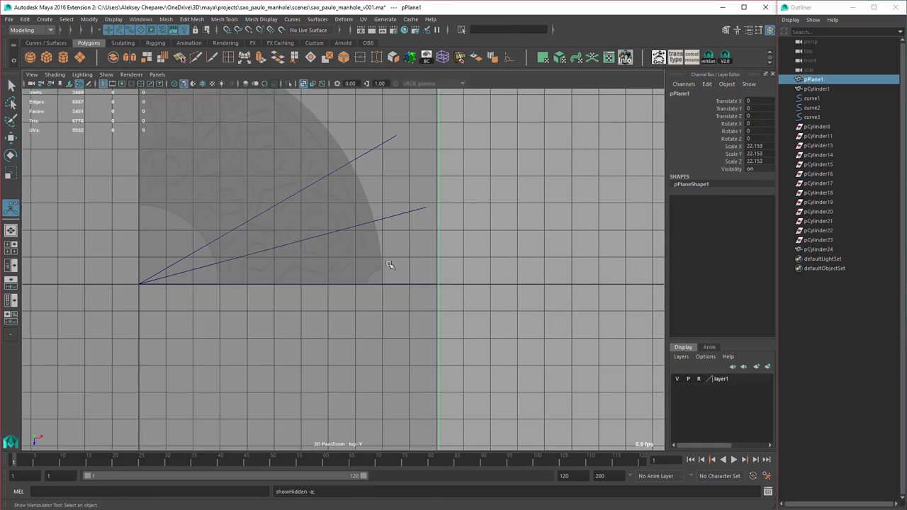
alt+right_drag(391, 264, 339, 253)
alt+middle_drag(339, 253, 468, 269)
key(6)
Step: Delete the leftover nodes pCylinder8 through pCylinder23 and the three guide curves
click(334, 291)
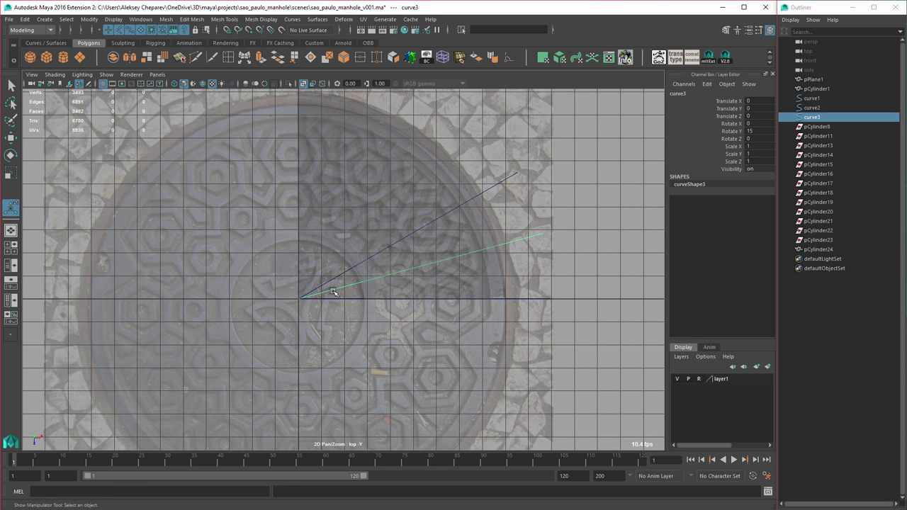
click(321, 274)
drag(820, 127, 833, 239)
key(Delete)
drag(813, 98, 812, 111)
shift+click(813, 117)
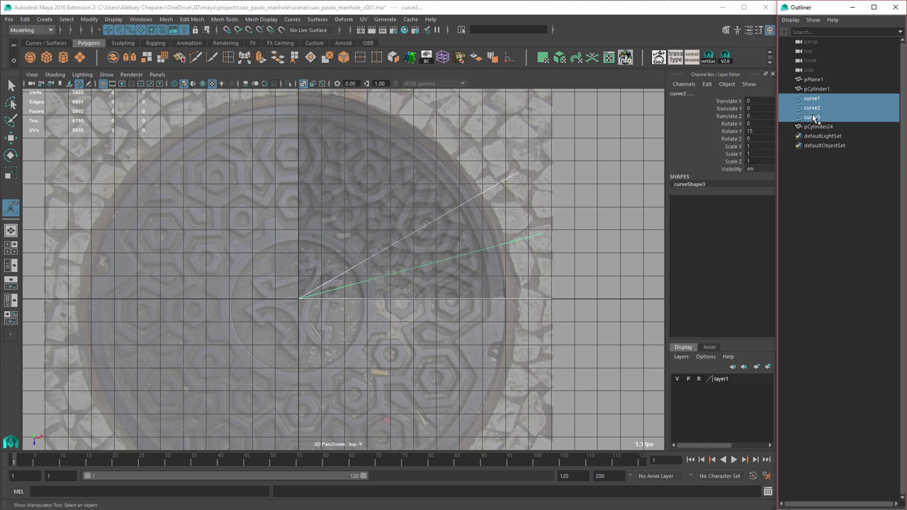
key(Delete)
Step: Hide layer1 with the old base cylinder so the reference photo's central emblem is unobstructed
click(818, 89)
ctrl+click(536, 229)
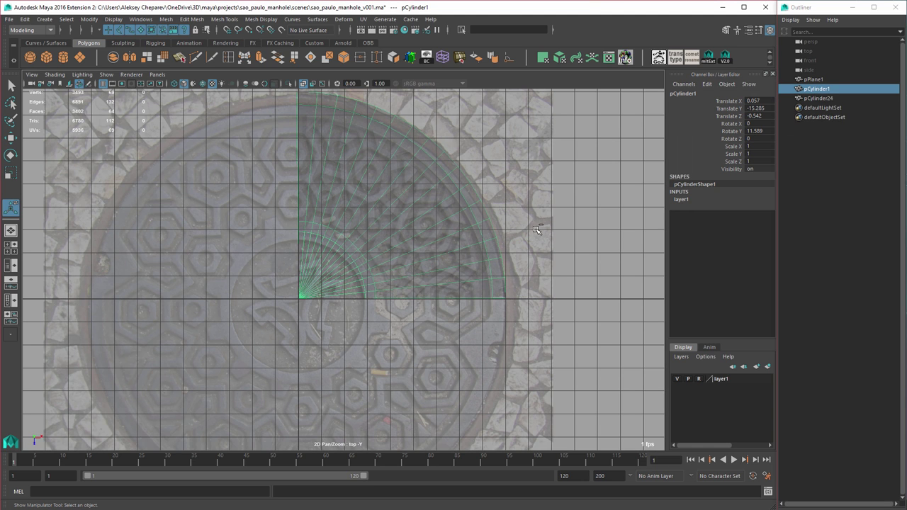
click(677, 380)
alt+middle_drag(369, 288, 445, 285)
alt+right_drag(445, 284, 511, 304)
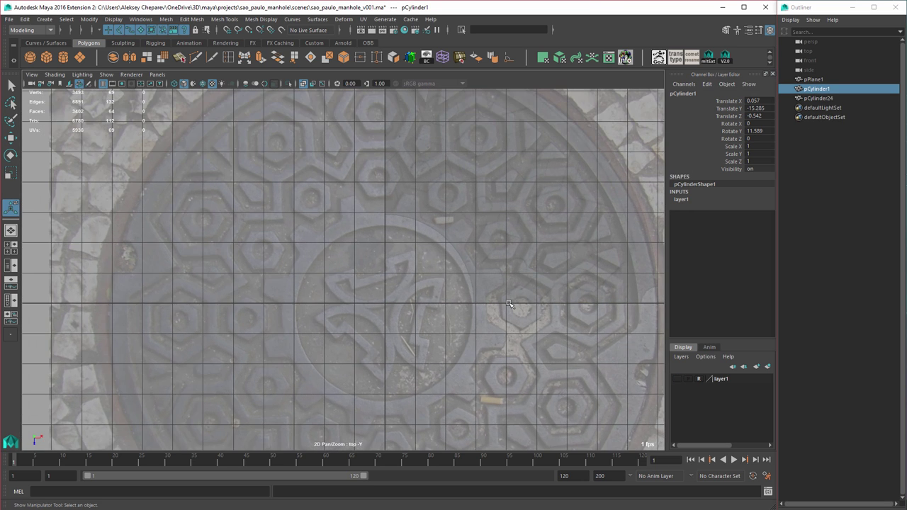
key(5)
key(6)
alt+right_drag(441, 298, 484, 305)
alt+middle_drag(485, 306, 378, 206)
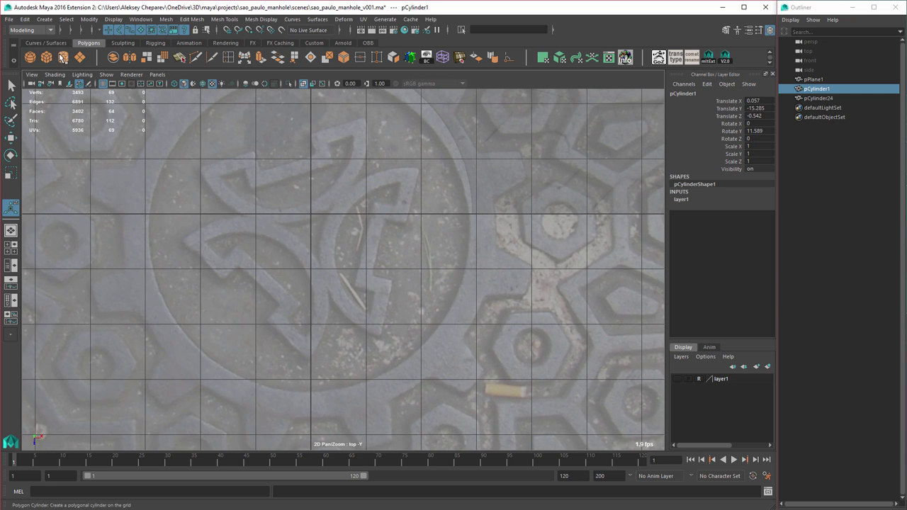
Step: Create a 16-sided polygon cylinder and move it onto the emblem's crescent at about X 1.609, Z 0.614
key(g)
alt+right_drag(450, 235, 435, 233)
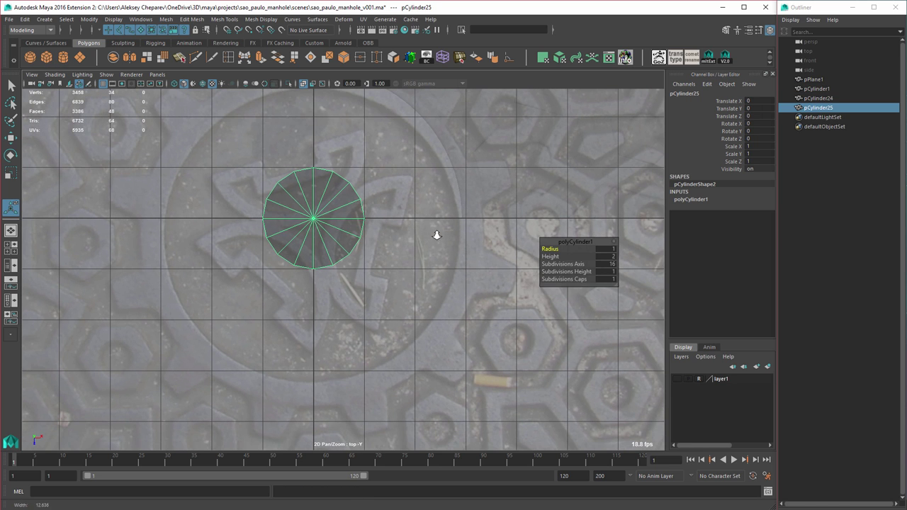
key(w)
drag(314, 219, 396, 250)
key(r)
key(w)
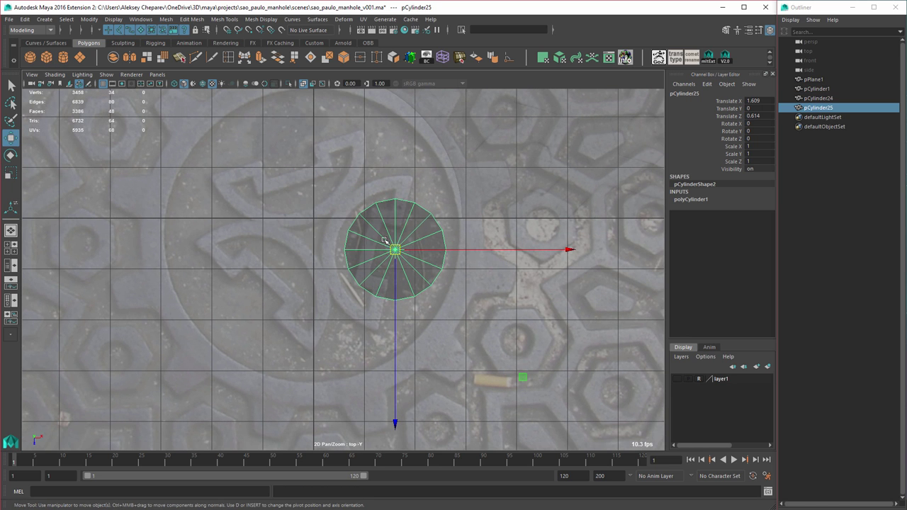
Step: Rotate the cylinder to about 9.618 in Y, scale it to about 1.57 and place it at X 1.746, Z 0.721
scroll(360, 243, up, 2)
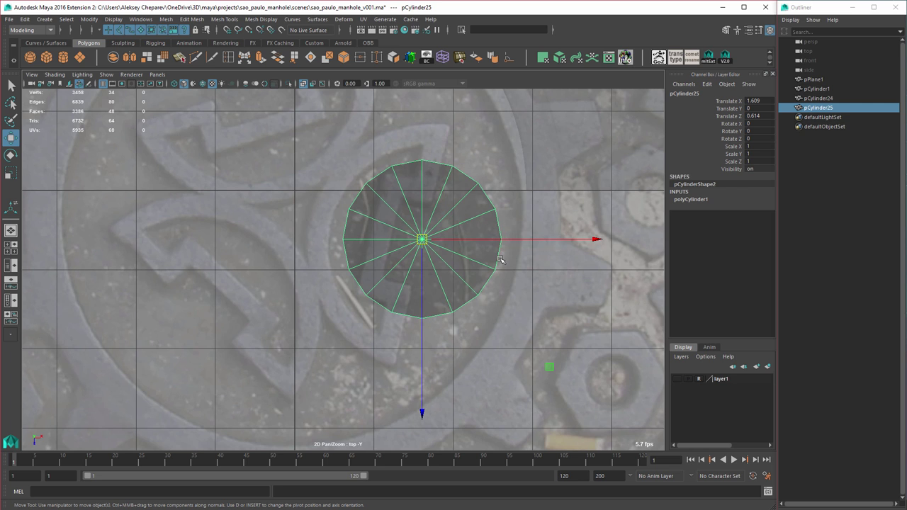
key(4)
key(5)
key(r)
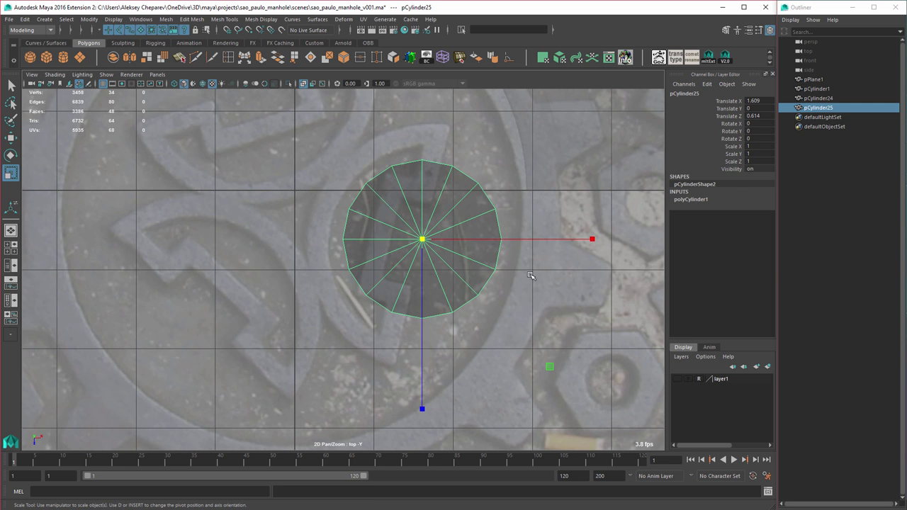
key(e)
drag(571, 362, 586, 338)
key(r)
middle_drag(471, 285, 542, 299)
key(w)
middle_drag(500, 268, 511, 277)
Step: Set the cylinder's axis subdivisions to 24
click(718, 199)
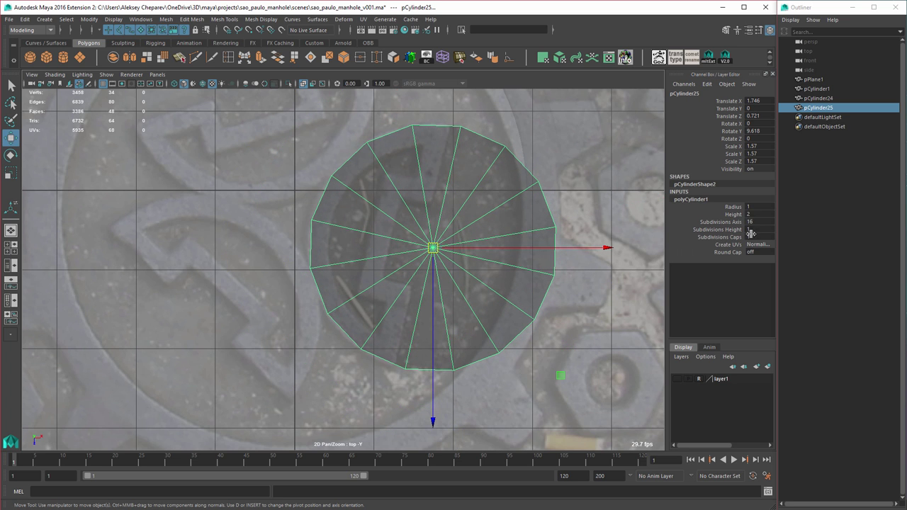
text(32)
key(Return)
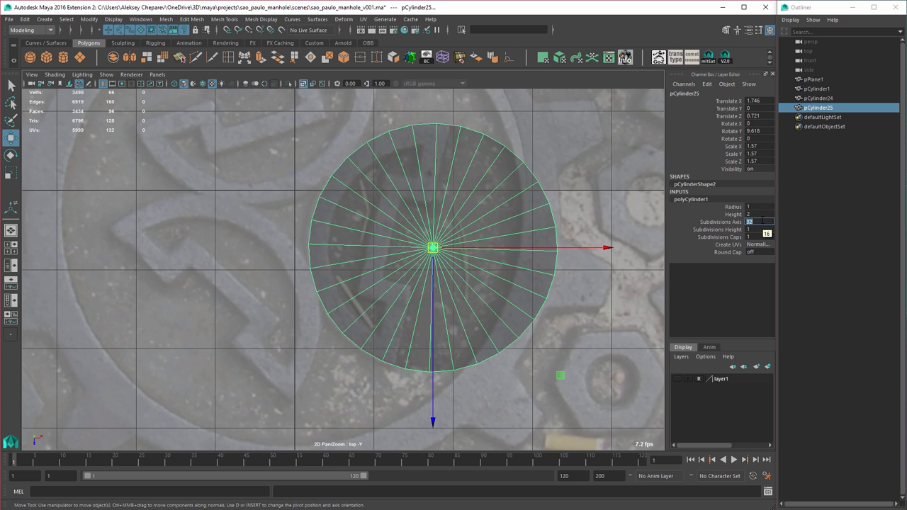
key(Return)
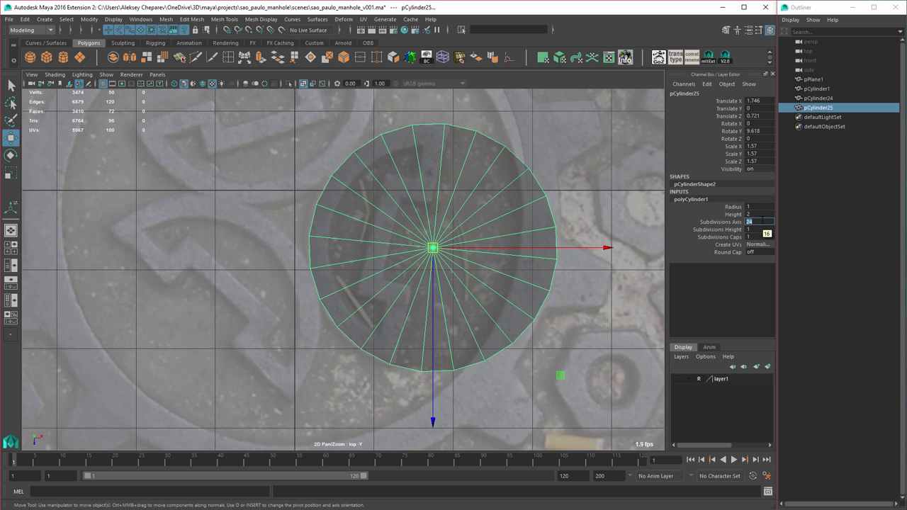
Step: Refine the cylinder's position over the crescent's outer curve to about X 1.734, Z 0.727
alt+middle_drag(499, 239, 483, 249)
alt+right_drag(483, 249, 499, 253)
middle_drag(503, 231, 480, 245)
alt+right_drag(480, 245, 491, 242)
middle_drag(489, 242, 490, 241)
alt+right_drag(492, 250, 524, 259)
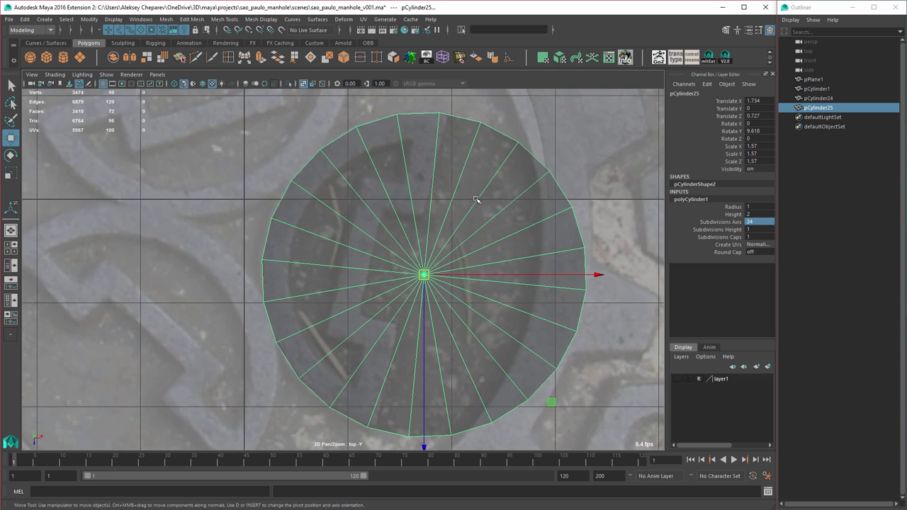
key(e)
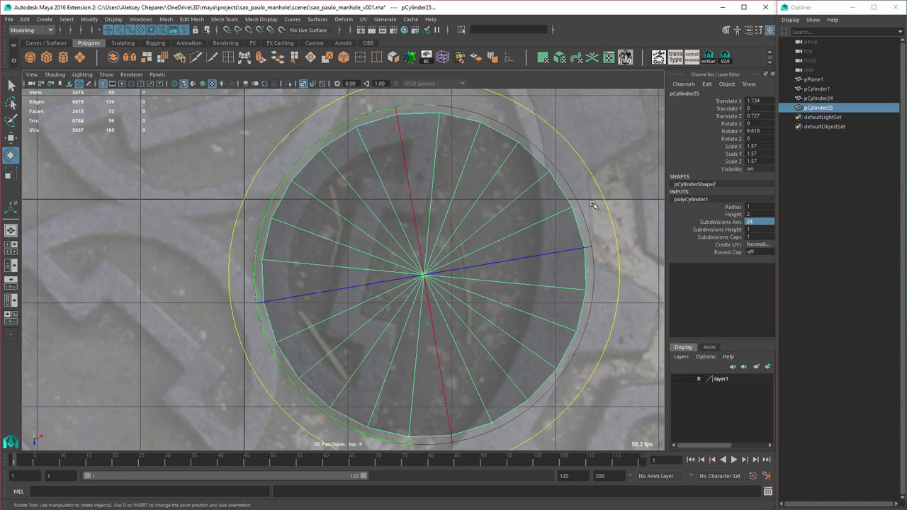
key(w)
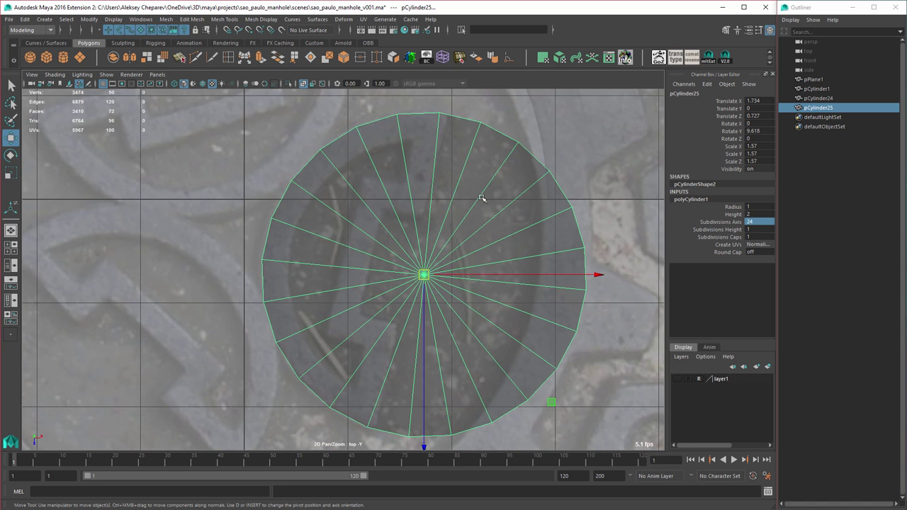
Step: Delete the cylinder's caps and the side faces opposite the crescent, keeping only the arc along its outer curve
right_drag(467, 179, 469, 204)
drag(394, 244, 470, 306)
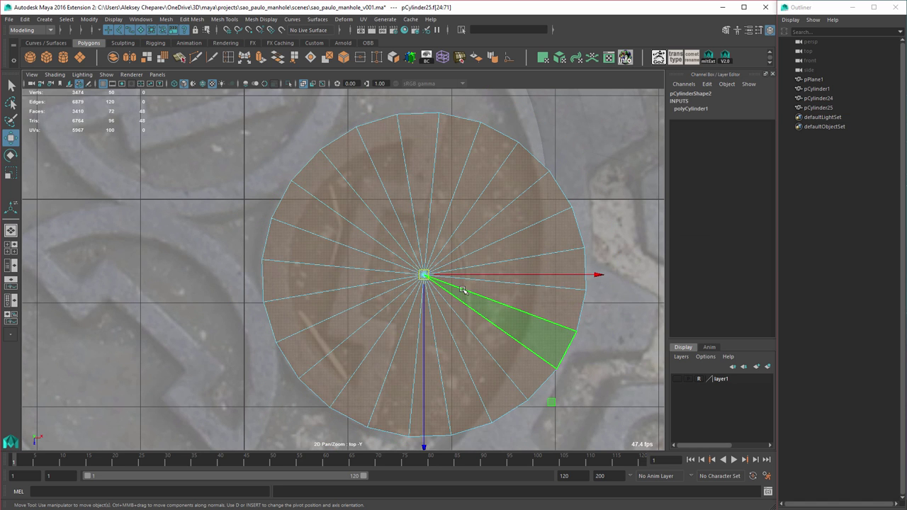
key(Delete)
drag(463, 109, 631, 452)
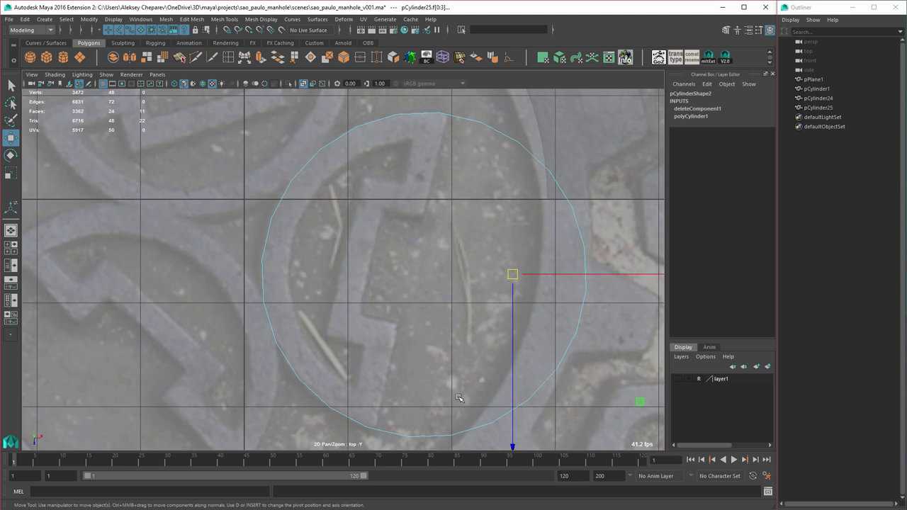
key(Delete)
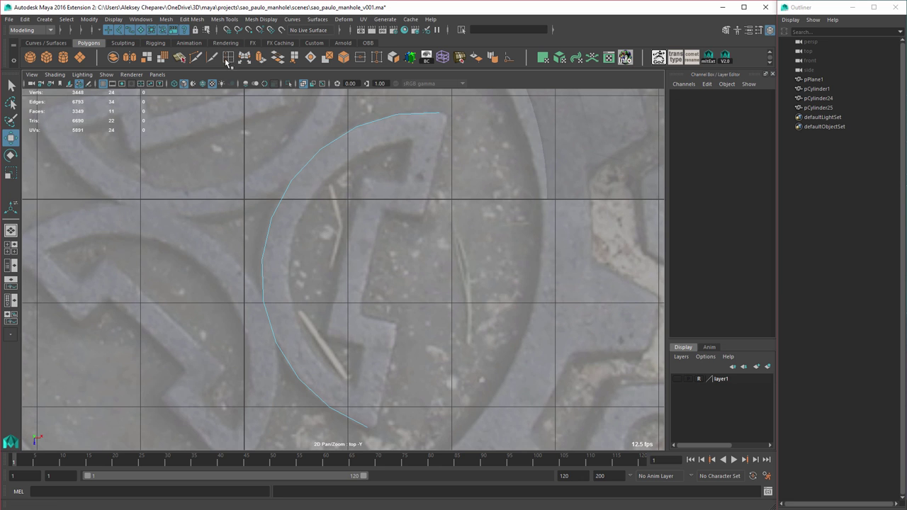
Step: Bridge the two open vertical end edges of the arc with a flat wall
key(space)
key(space)
right_drag(262, 245, 262, 221)
click(281, 245)
alt+drag(282, 244, 276, 301)
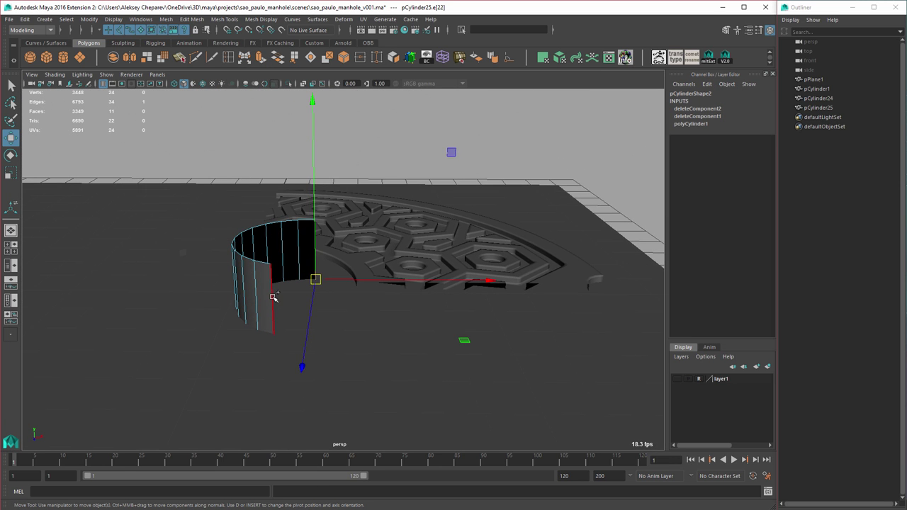
shift+click(273, 298)
click(279, 58)
Step: Move the reference plane pPlane1 down below the crescent mesh and the quarter ring
key(space)
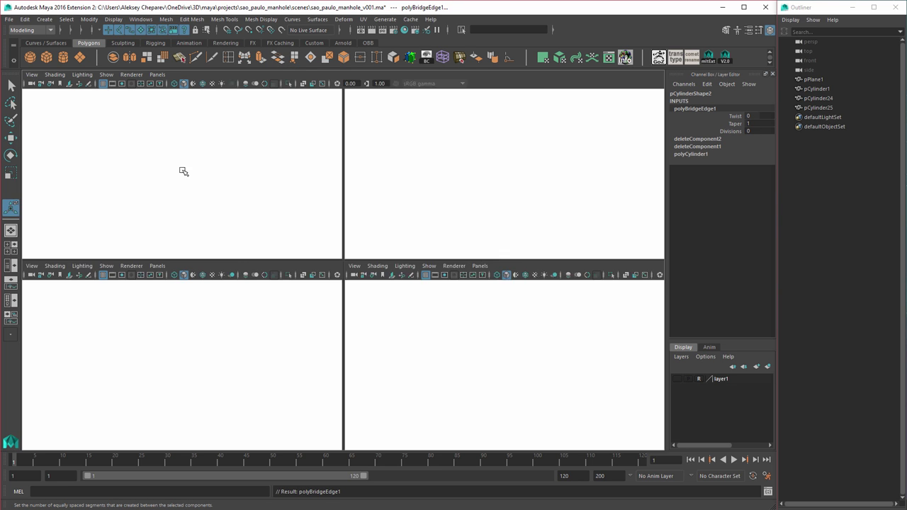
key(space)
right_drag(425, 164, 427, 189)
drag(417, 185, 434, 200)
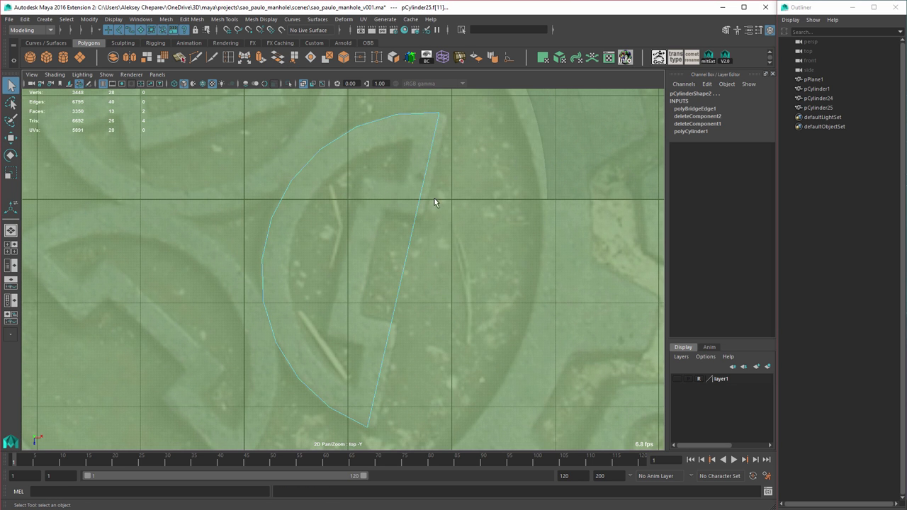
key(space)
key(space)
click(485, 342)
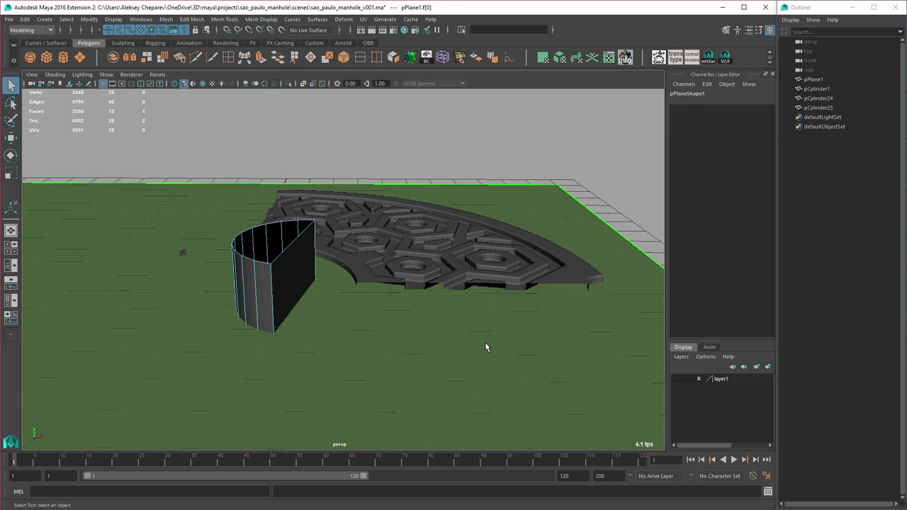
right_drag(485, 342, 500, 331)
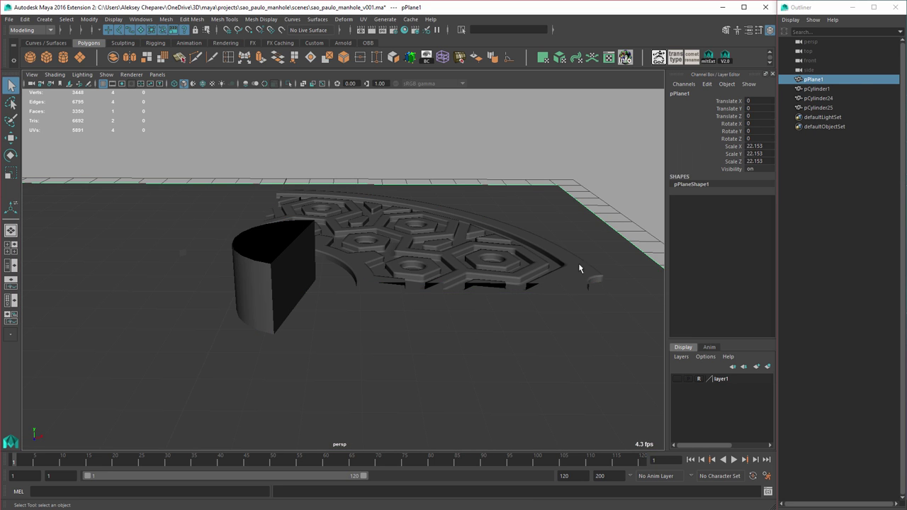
key(w)
shift+middle_drag(532, 170, 446, 358)
Step: Extrude the crescent's flat wall outward by about 0.091
click(284, 272)
right_drag(286, 272, 288, 286)
click(289, 285)
key(space)
key(space)
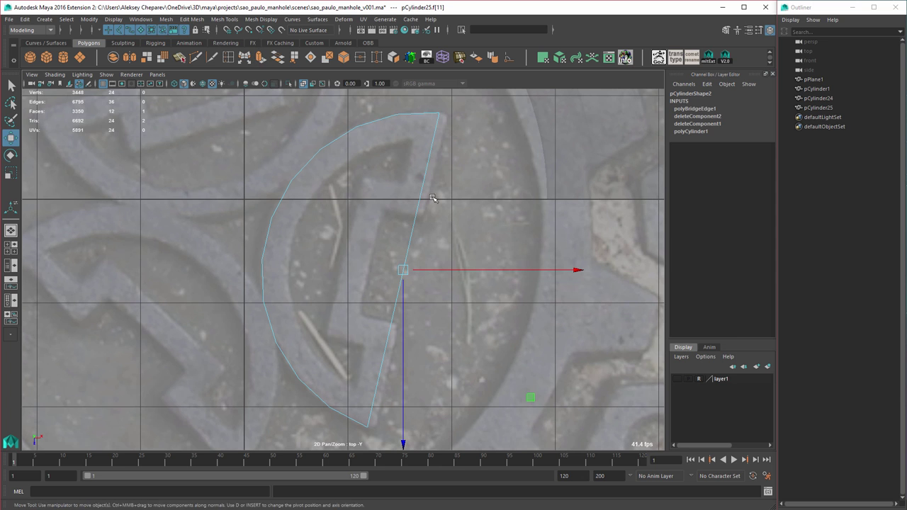
key(ctrl+e)
drag(429, 274, 440, 274)
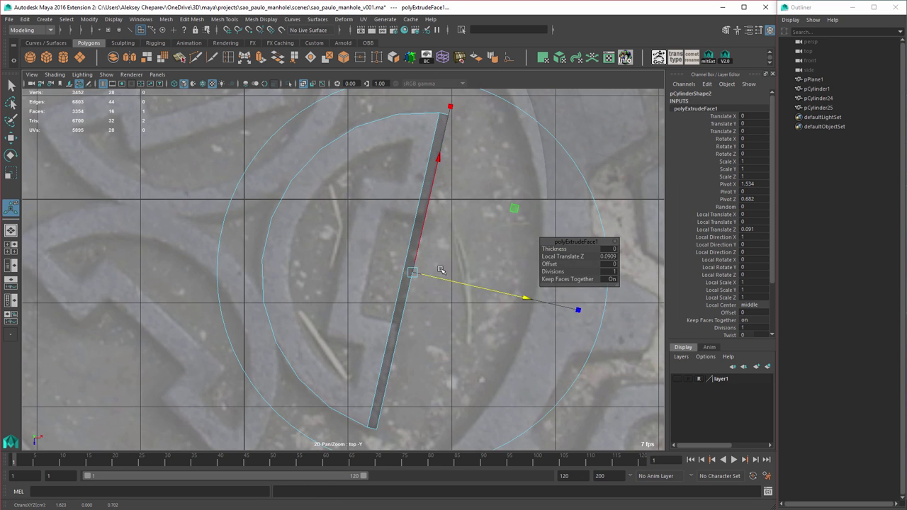
Step: Delete the upper and lower faces of the extruded strip along the crescent's flat wall
key(space)
key(space)
key(q)
right_drag(315, 253, 314, 277)
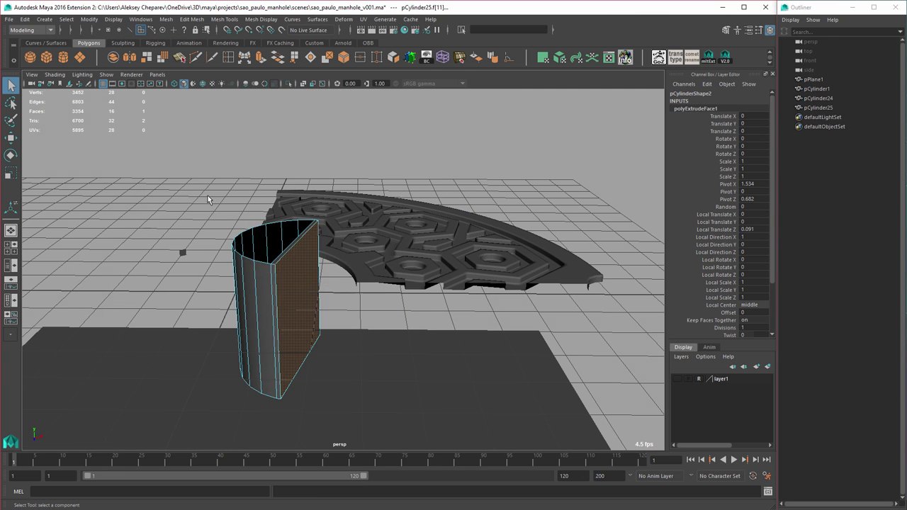
key(space)
key(space)
drag(408, 268, 410, 267)
key(Delete)
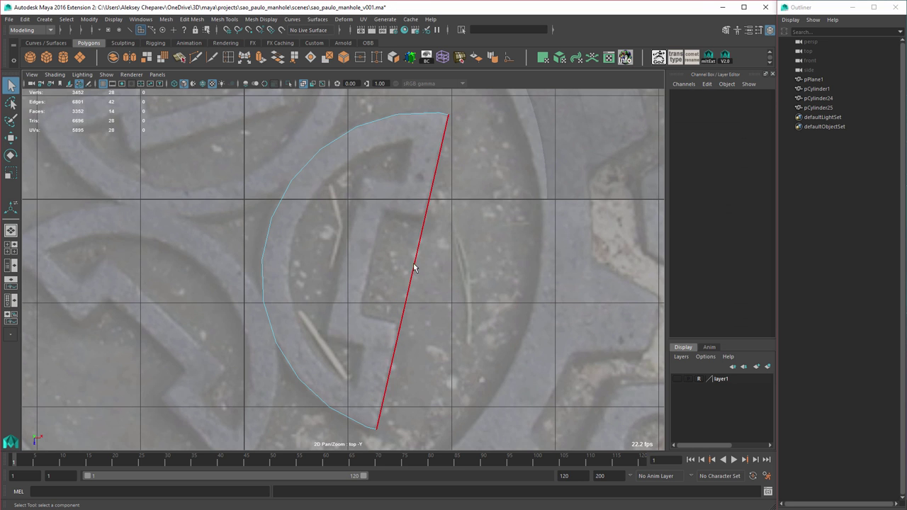
Step: Insert two evenly spaced vertical edge loops in the crescent's flat wall using the multiple edge loops option
key(space)
key(space)
alt+drag(469, 227, 395, 245)
alt+middle_drag(318, 219, 397, 204)
double_click(11, 207)
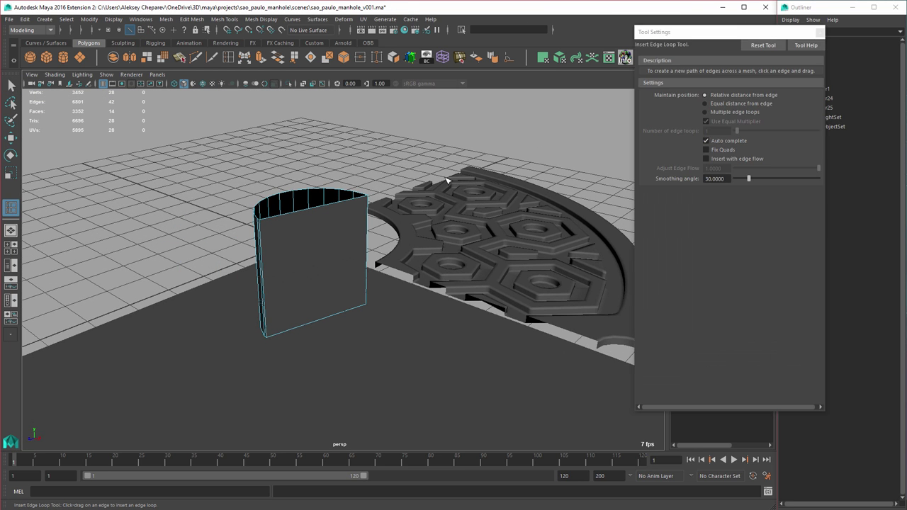
click(720, 112)
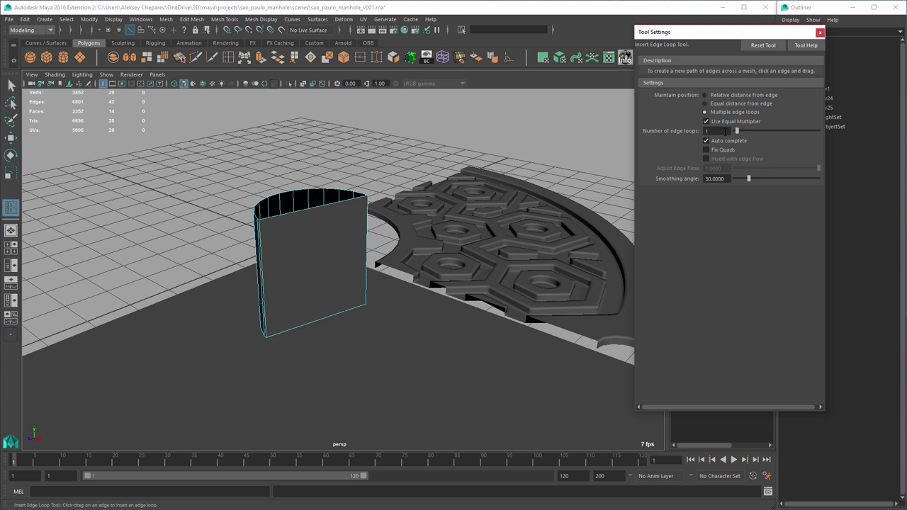
alt+middle_drag(290, 249, 307, 253)
click(312, 216)
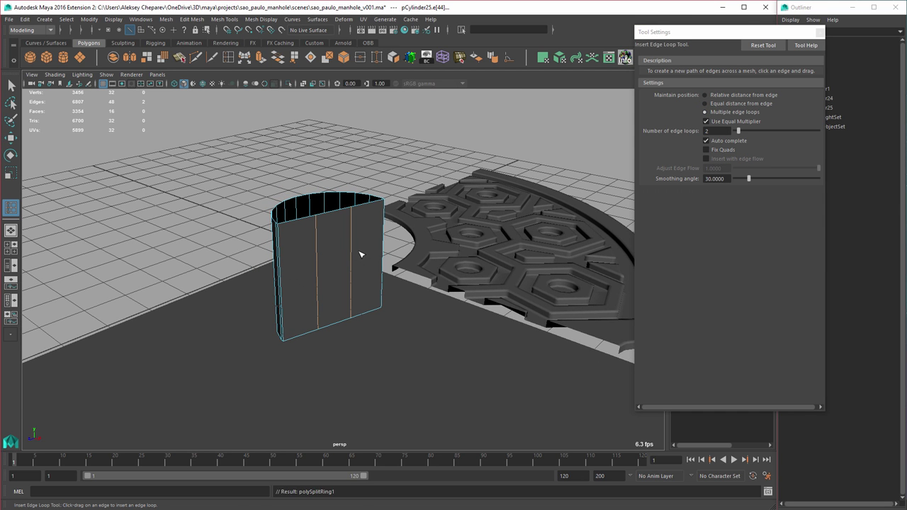
alt+drag(359, 252, 362, 255)
key(w)
key(space)
key(space)
alt+middle_drag(372, 245, 350, 239)
right_drag(399, 223, 371, 220)
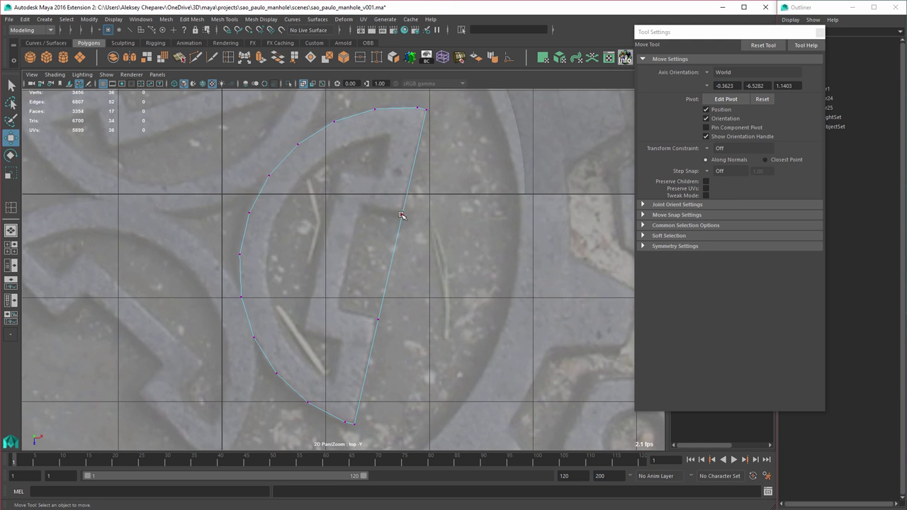
right_drag(401, 215, 416, 258)
key(ctrl+z)
key(ctrl+z)
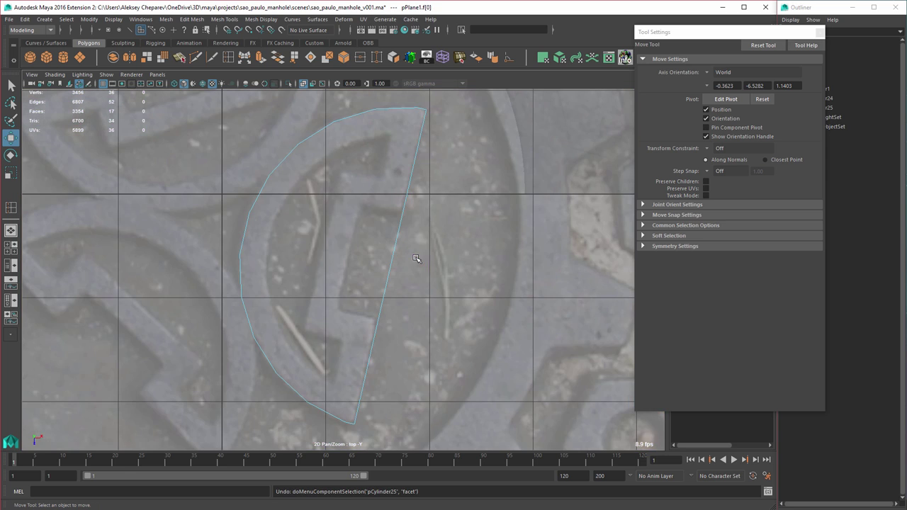
drag(382, 252, 432, 272)
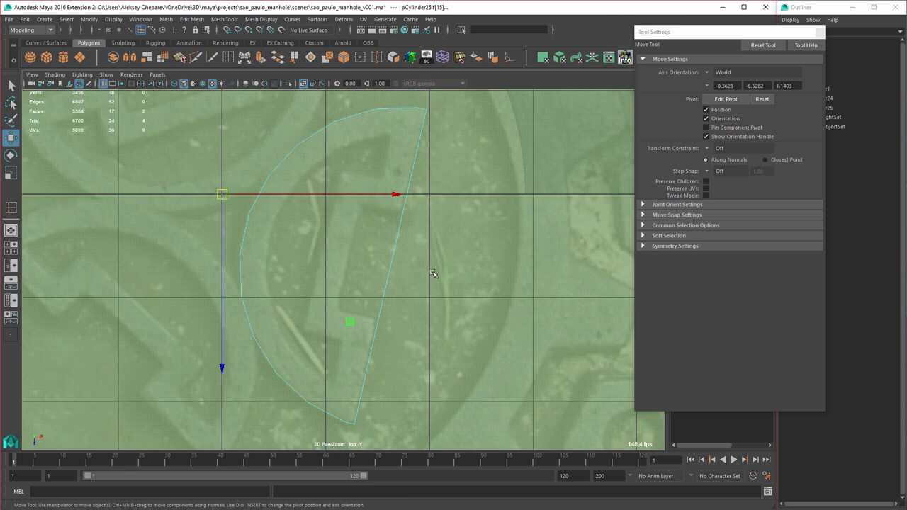
Step: Extrude the middle face of the crescent's flat wall inward to form a notch matching the photo
key(space)
key(space)
click(347, 239)
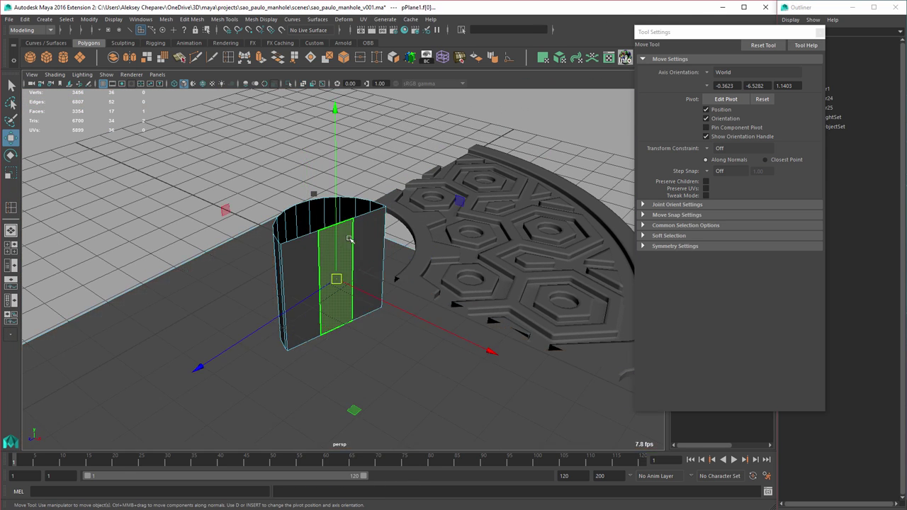
key(space)
key(space)
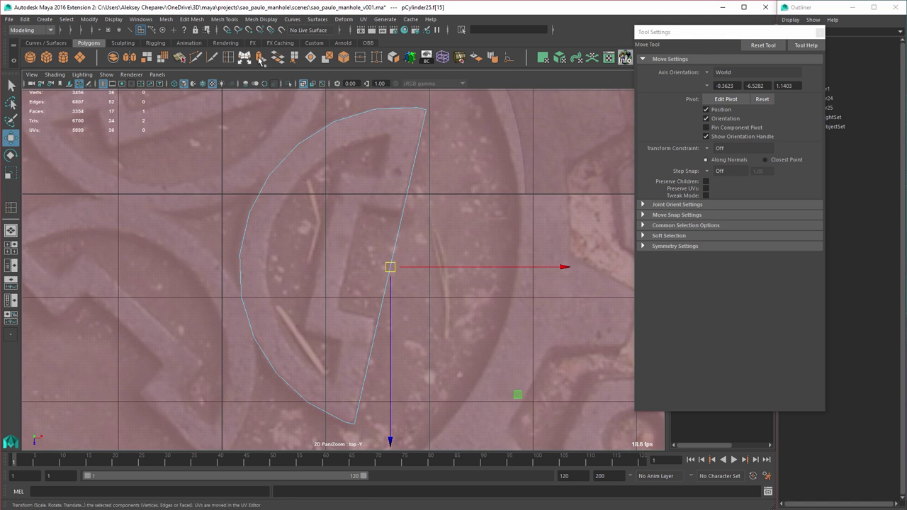
click(262, 60)
drag(431, 277, 389, 268)
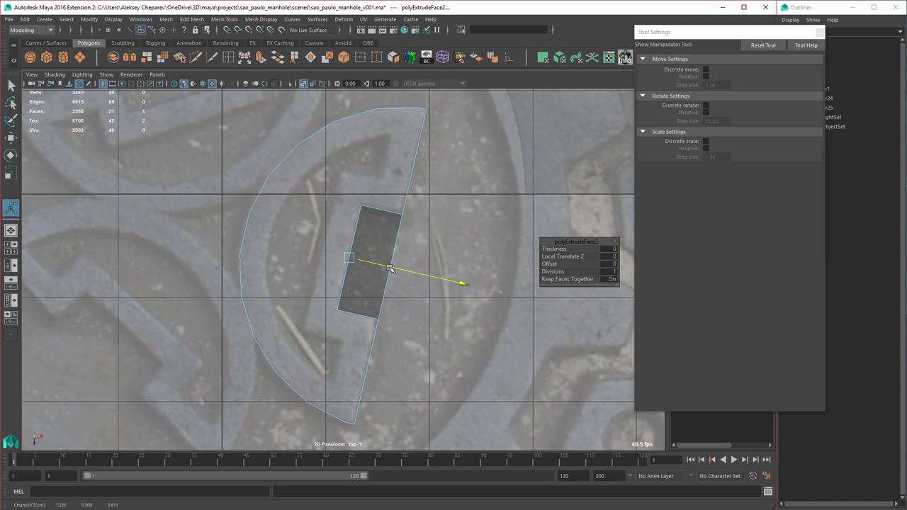
Step: Delete the upper and lower cap faces of the extruded notch
key(w)
right_drag(376, 236, 376, 259)
drag(378, 236, 413, 264)
key(Delete)
key(space)
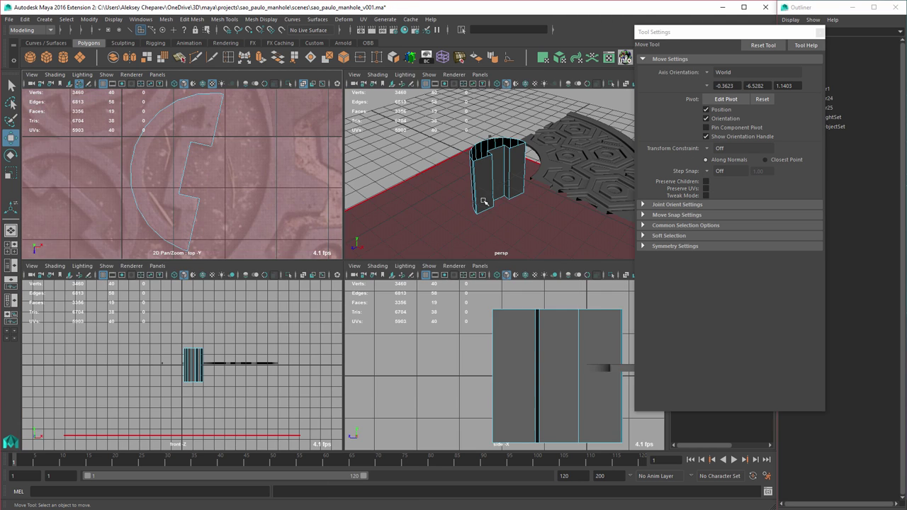
key(space)
right_drag(411, 307, 427, 303)
key(ctrl+g)
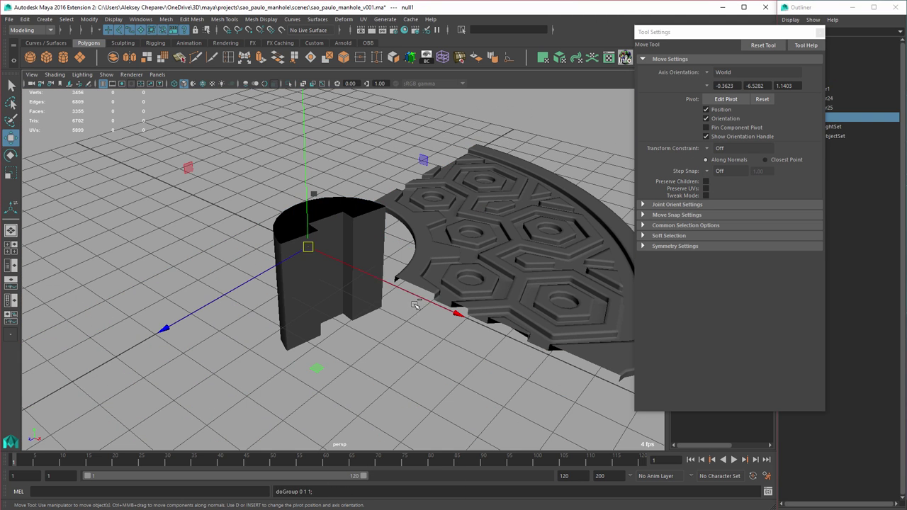
click(365, 165)
click(289, 251)
key(space)
key(space)
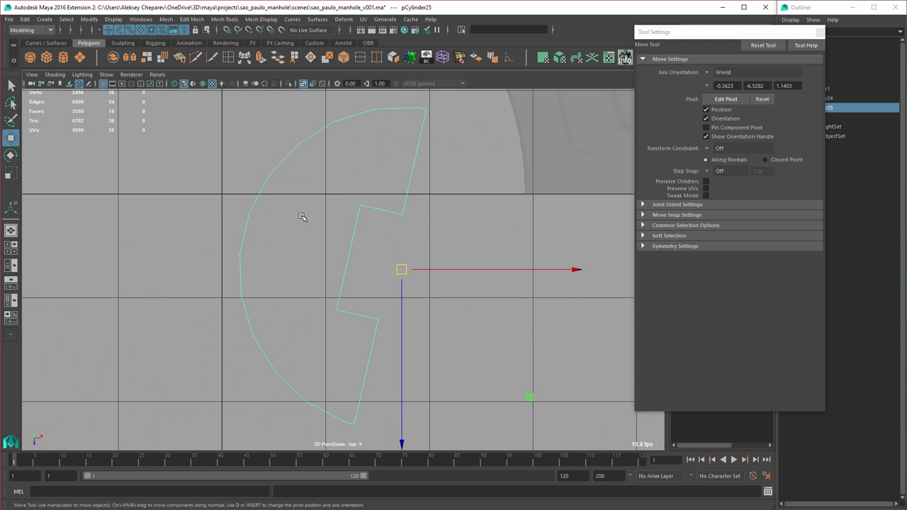
key(ctrl+shift+h)
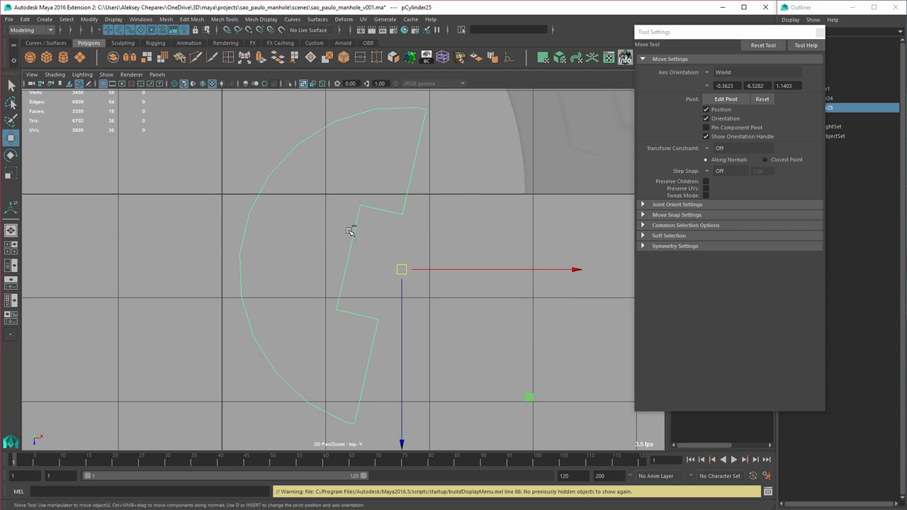
key(ctrl+z)
key(ctrl+z)
key(ctrl+z)
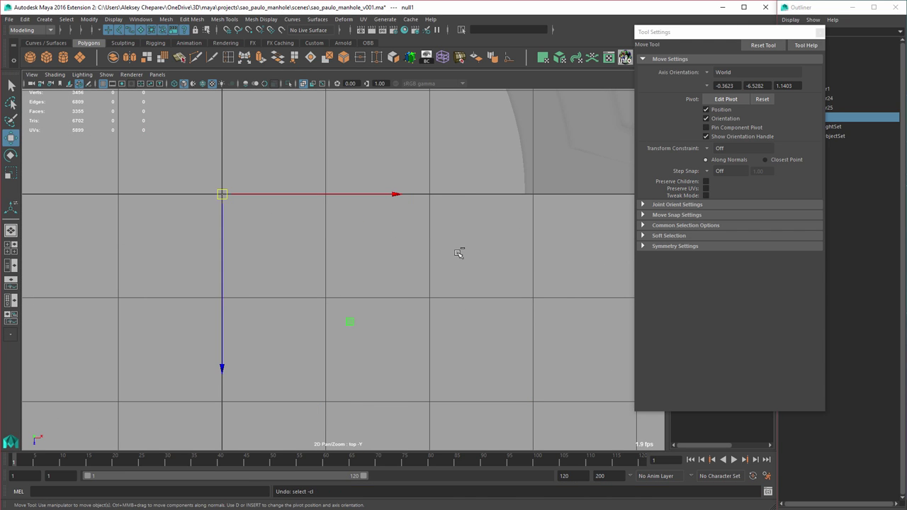
key(ctrl+z)
key(space)
key(space)
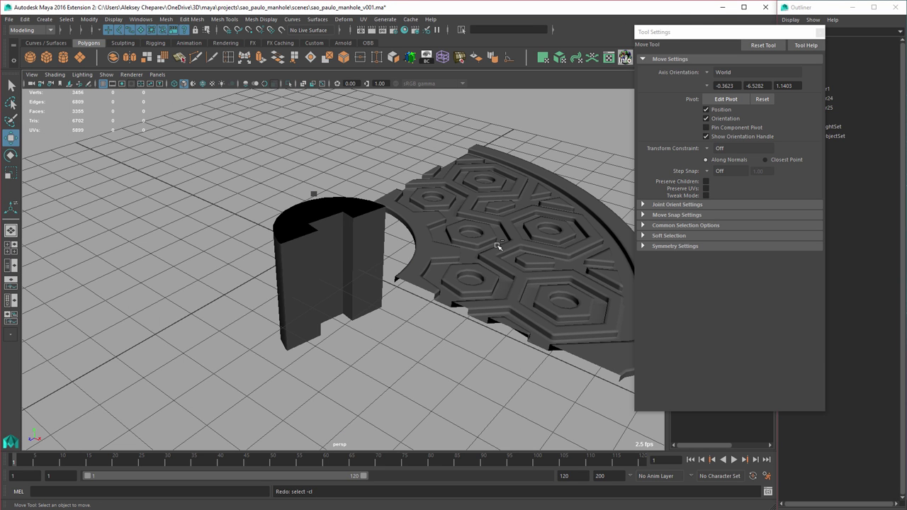
key(ctrl+z)
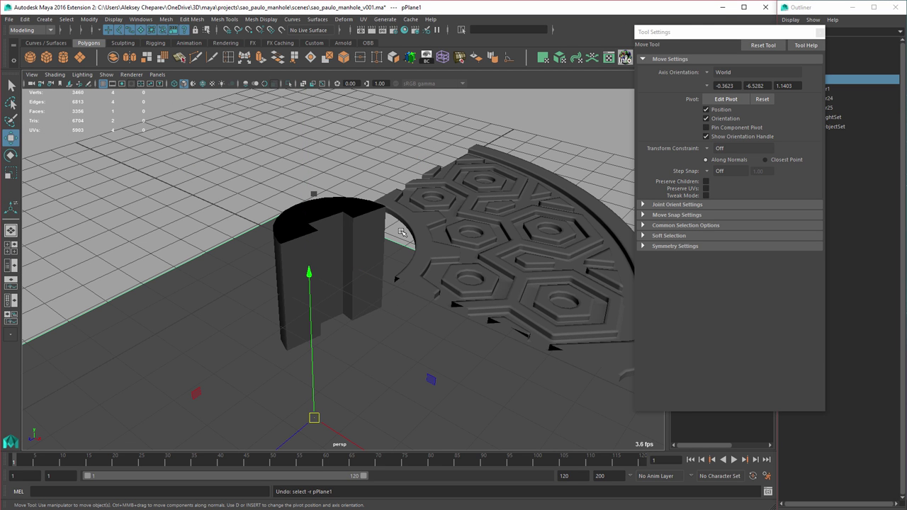
Step: Turn on textured display and delete the construction history of the notched crescent mesh
key(6)
click(363, 240)
alt+right_drag(314, 232, 456, 260)
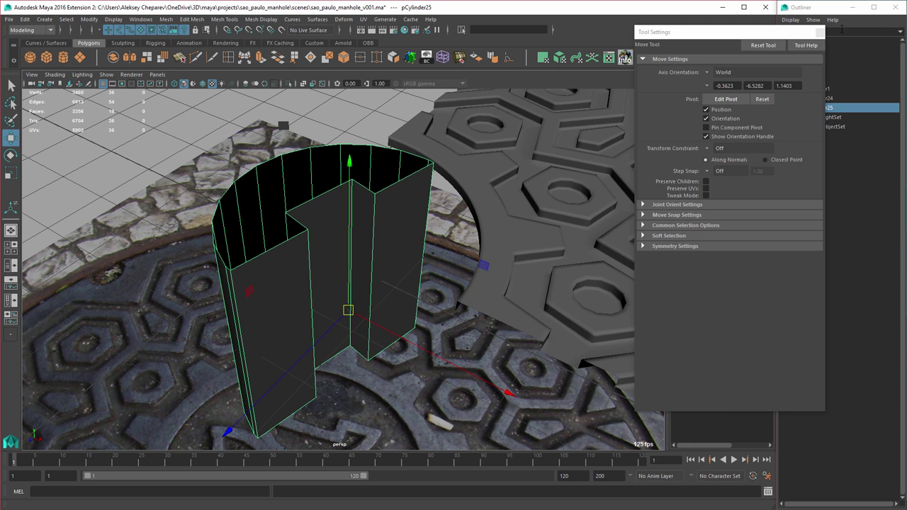
click(820, 33)
key(space)
key(space)
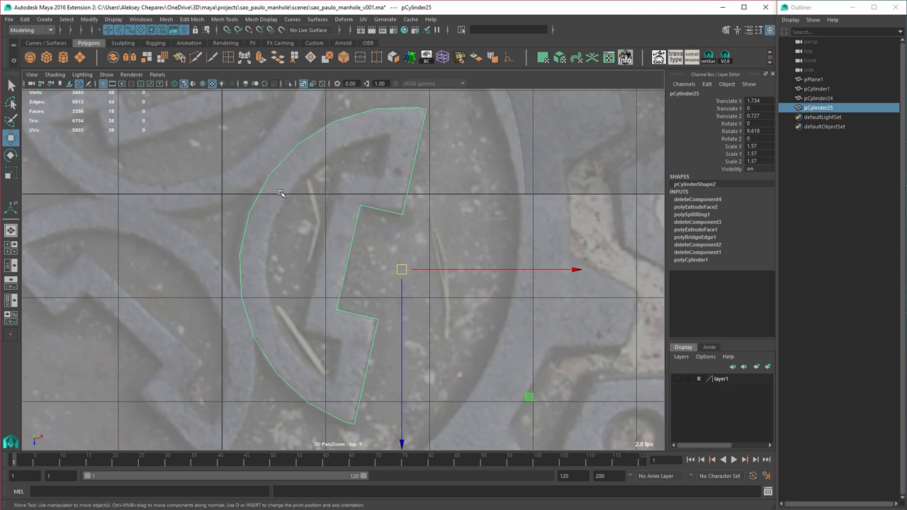
key(alt+shift+d)
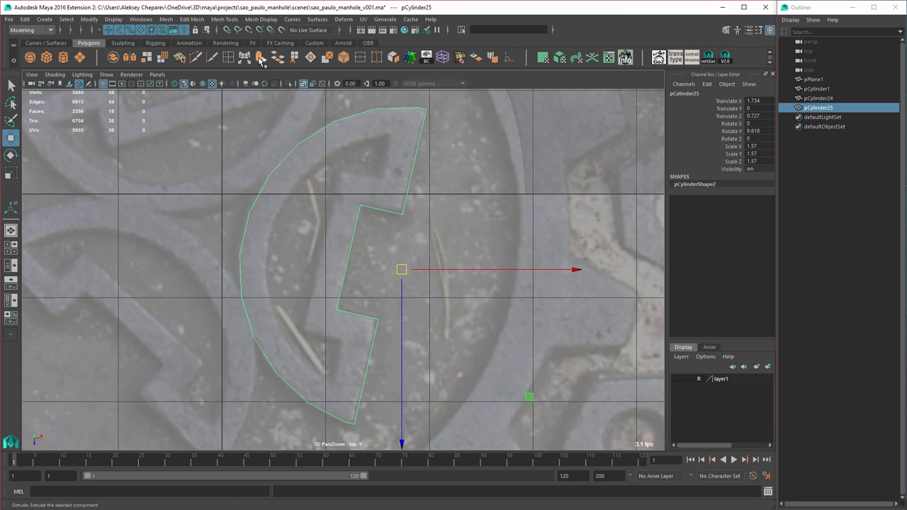
Step: Extrude all faces of the notched crescent inward with a thickness of -0.26
click(259, 58)
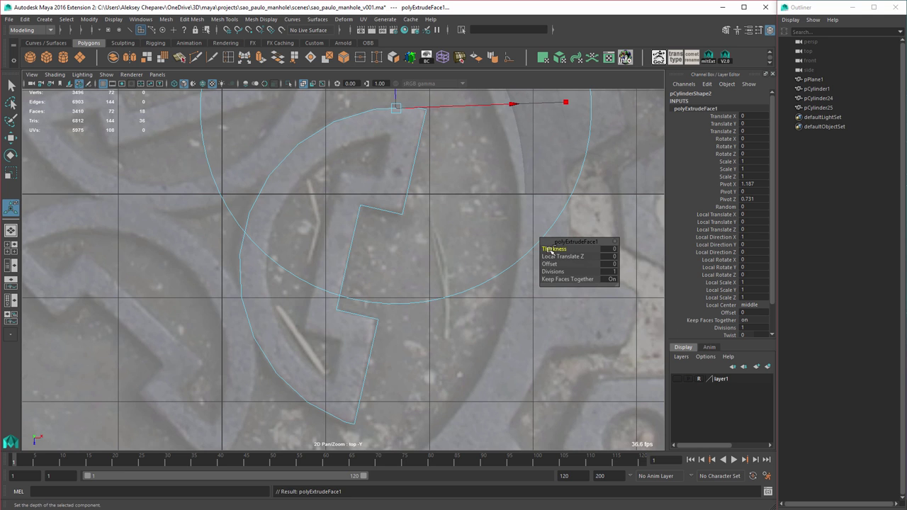
drag(551, 250, 548, 249)
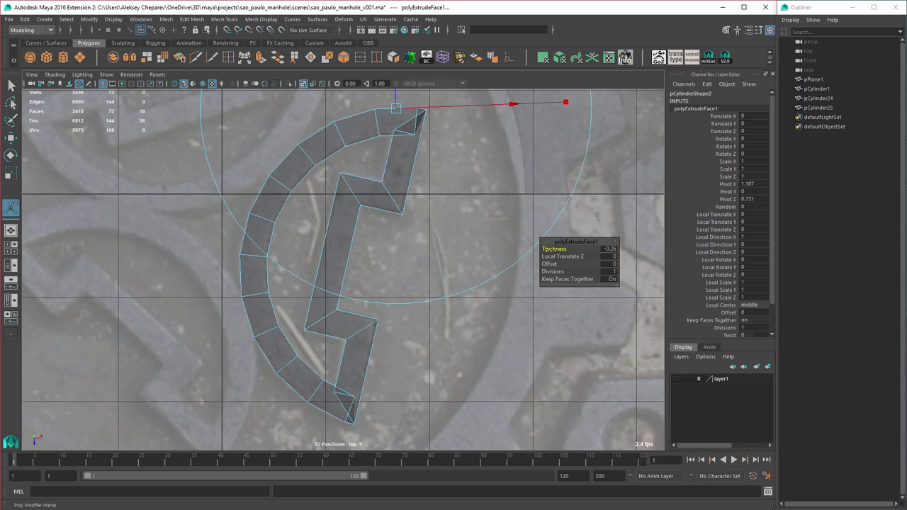
key(w)
Step: Insert four evenly spaced edge loops across the long middle segment of the notched wall
scroll(377, 179, up, 1)
alt+middle_drag(377, 179, 394, 234)
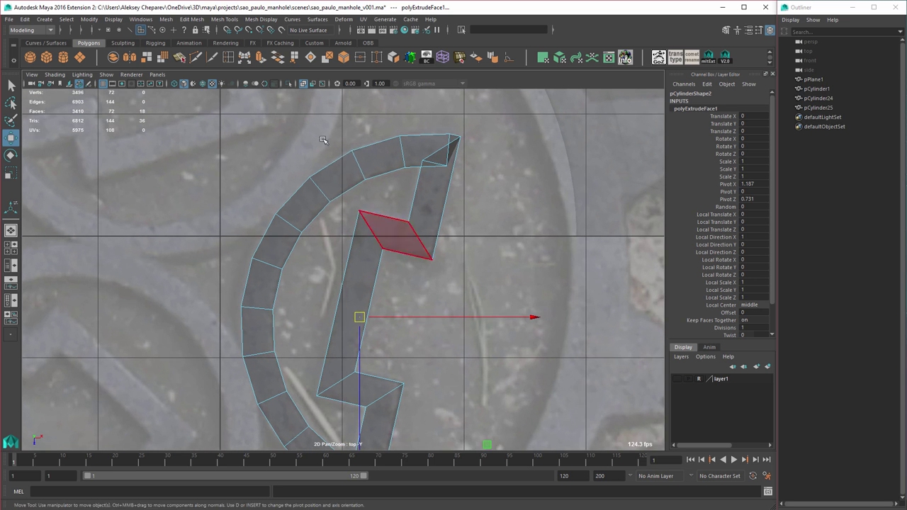
alt+middle_drag(345, 200, 350, 178)
scroll(341, 183, down, 3)
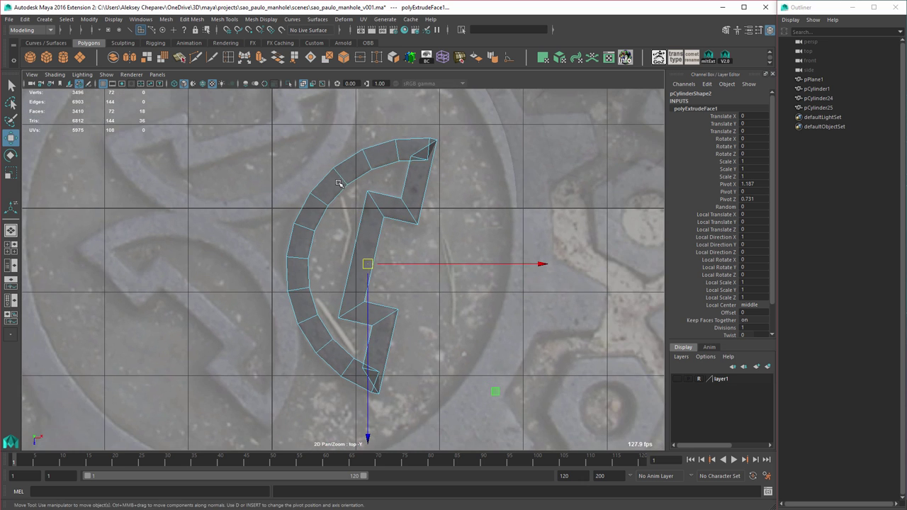
scroll(432, 216, up, 2)
alt+right_drag(437, 216, 451, 217)
alt+middle_drag(451, 217, 409, 223)
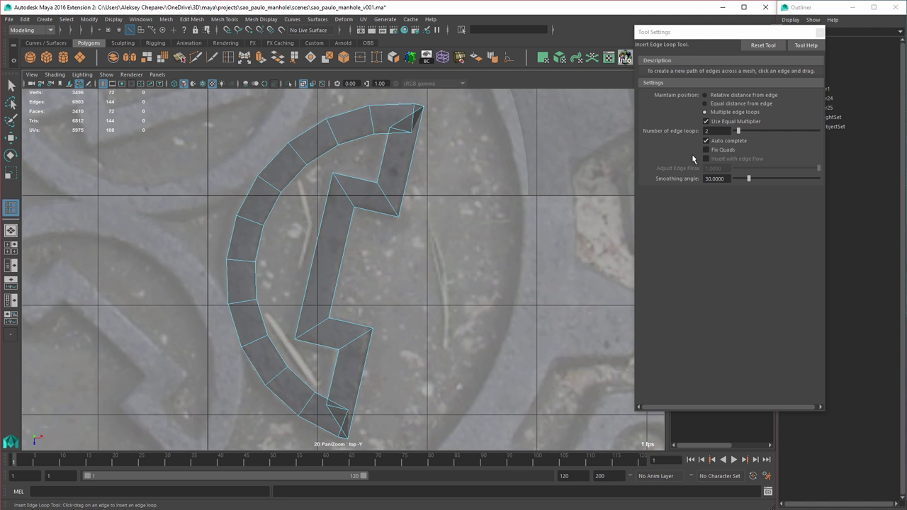
double_click(728, 129)
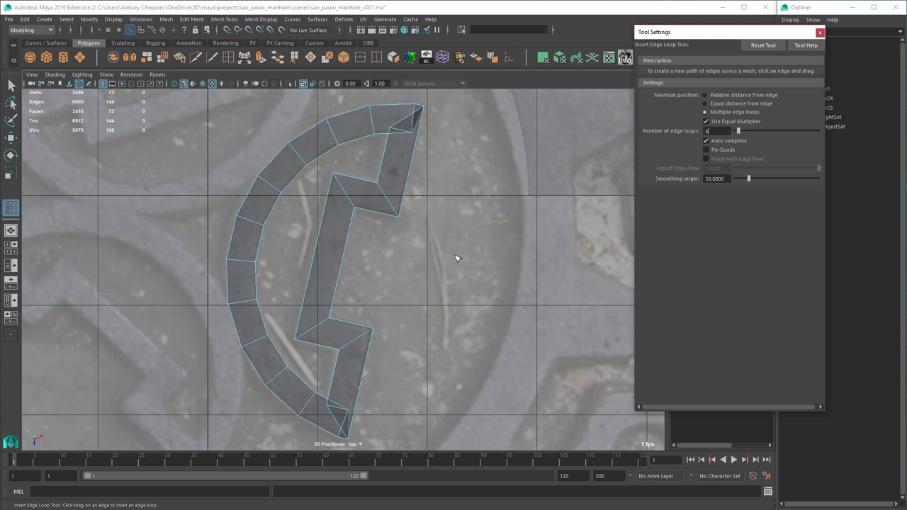
alt+middle_drag(355, 247, 392, 240)
click(381, 242)
key(w)
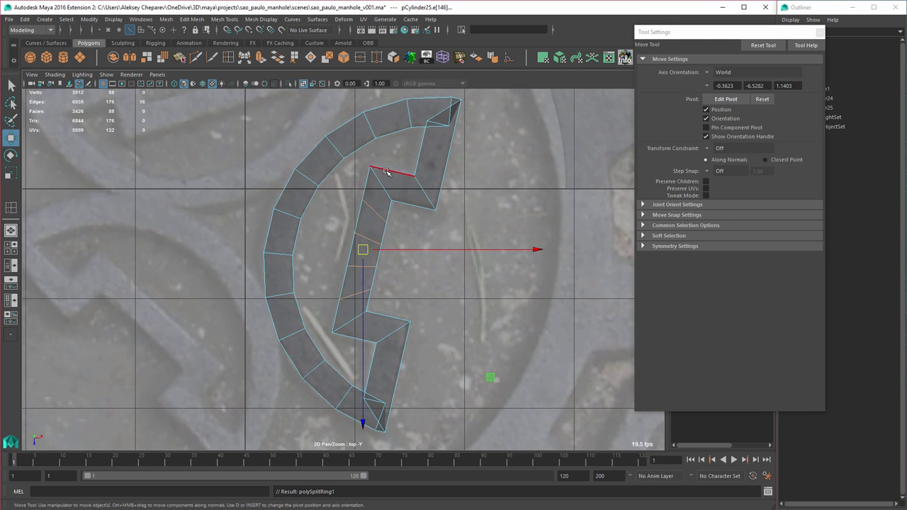
Step: Try to untangle the crossed inner corner vertices at the crescent's upper tip
alt+middle_drag(424, 200, 370, 237)
scroll(431, 205, up, 1)
scroll(382, 226, up, 1)
alt+middle_drag(415, 166, 387, 242)
scroll(411, 205, up, 3)
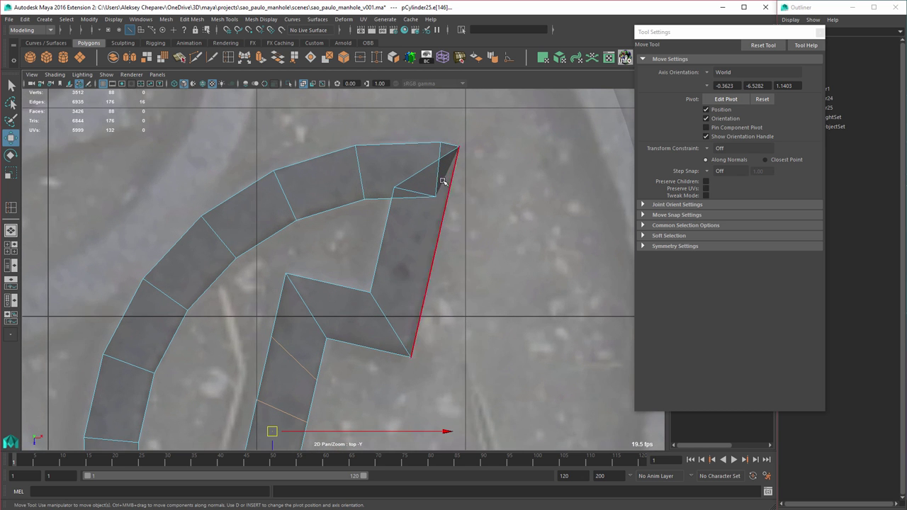
right_drag(440, 181, 415, 181)
drag(428, 188, 439, 201)
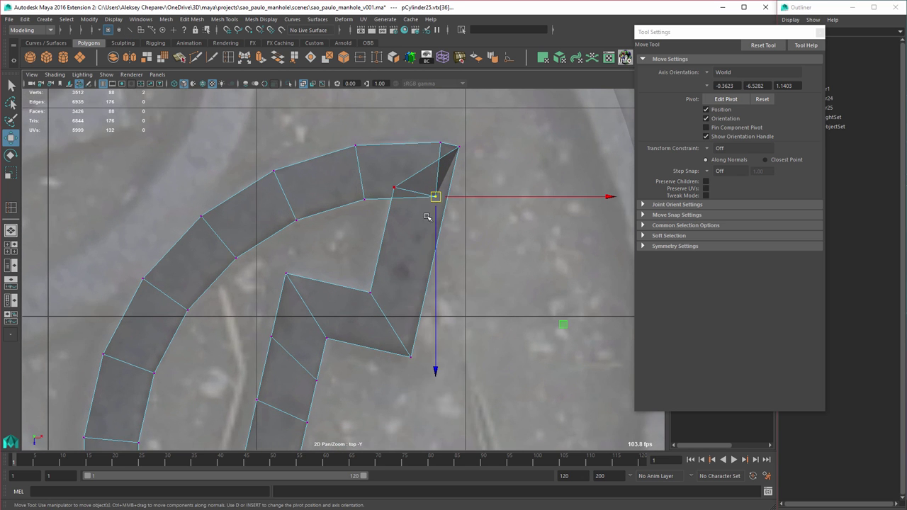
alt+middle_drag(429, 218, 424, 255)
alt+right_drag(424, 255, 527, 265)
middle_drag(495, 228, 416, 239)
key(ctrl+z)
drag(419, 209, 397, 191)
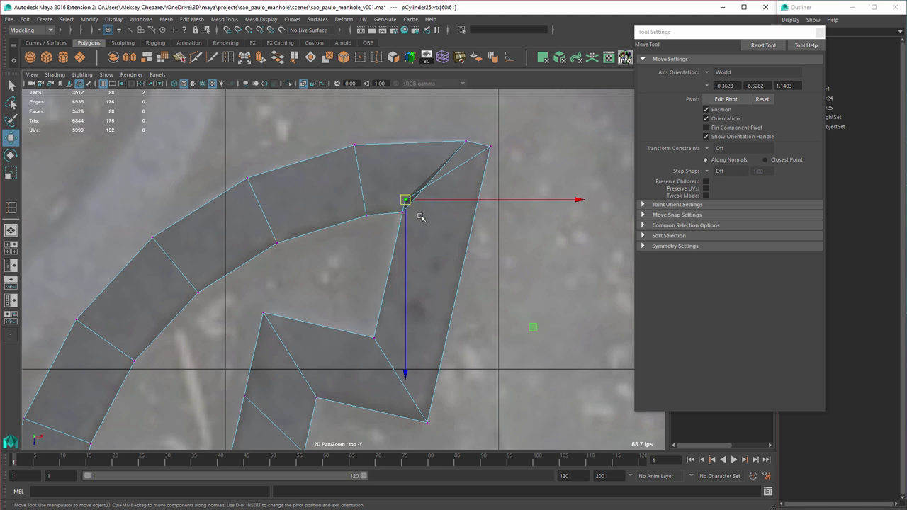
middle_drag(420, 217, 420, 220)
key(ctrl+z)
key(ctrl+z)
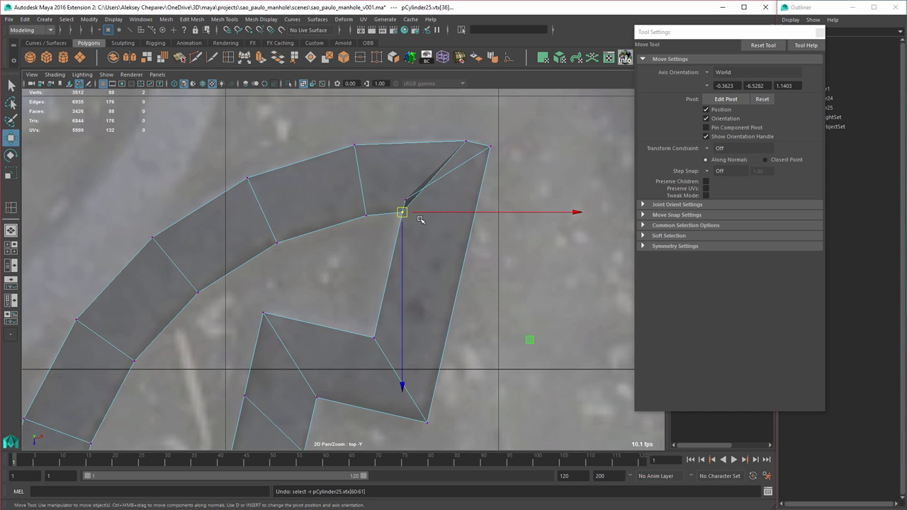
key(ctrl+z)
Step: Reposition the two crossed inner vertex pairs at the crescent's upper tip so the corner faces stop overlapping
drag(399, 191, 418, 211)
middle_drag(426, 223, 423, 236)
drag(447, 199, 474, 235)
middle_drag(472, 234, 397, 235)
Step: Reposition the two crossed inner vertex pairs at the crescent's lower tip so the corner faces stop overlapping
alt+right_drag(489, 267, 425, 304)
alt+middle_drag(425, 304, 443, 223)
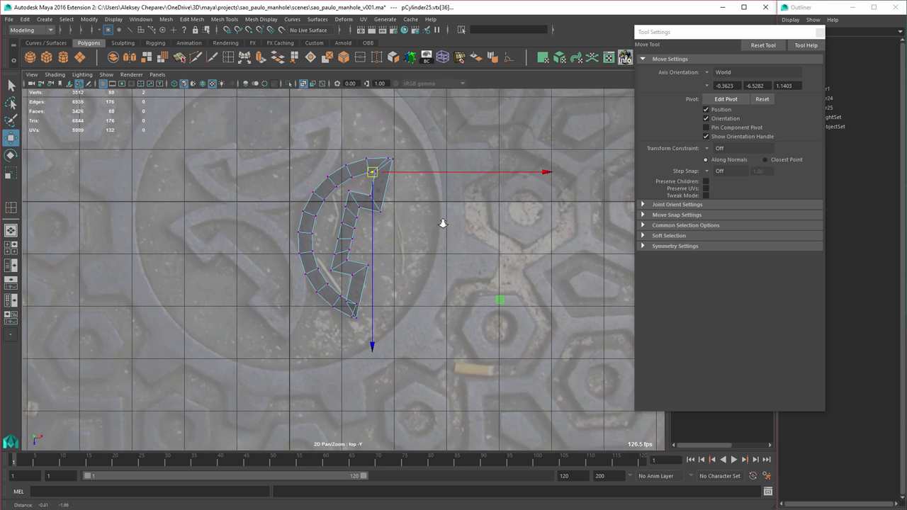
alt+right_drag(443, 222, 531, 336)
drag(355, 346, 395, 369)
middle_drag(395, 370, 399, 355)
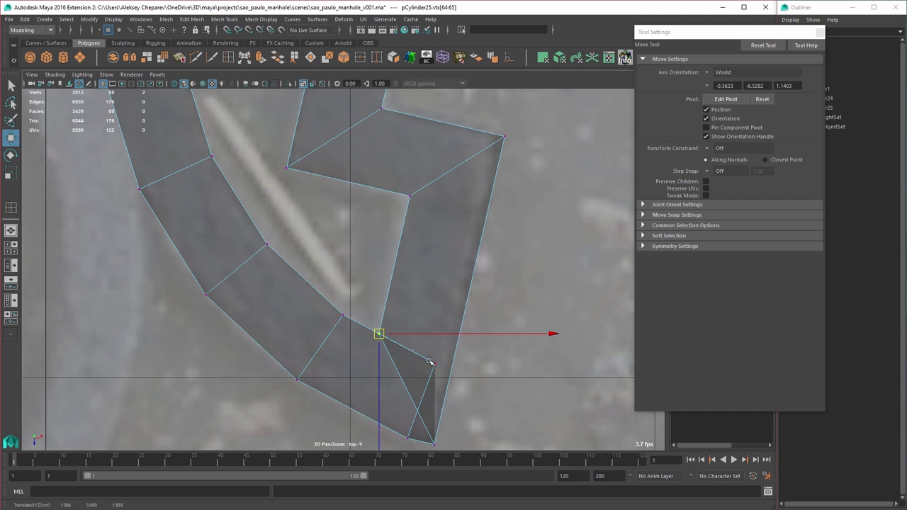
drag(430, 361, 453, 381)
middle_drag(453, 381, 383, 345)
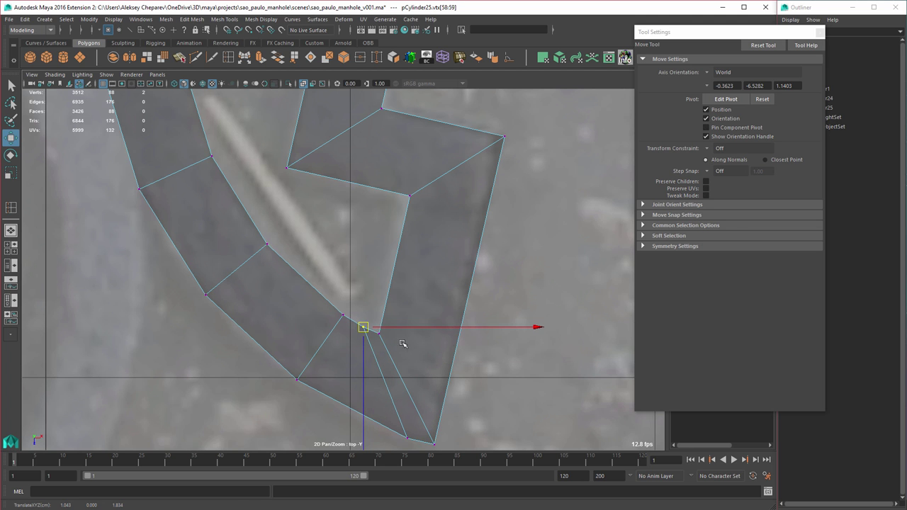
Step: Delete all of the crescent band's faces except its top face loop by inverting the selection, and return to object mode
scroll(461, 326, down, 5)
right_click(355, 235)
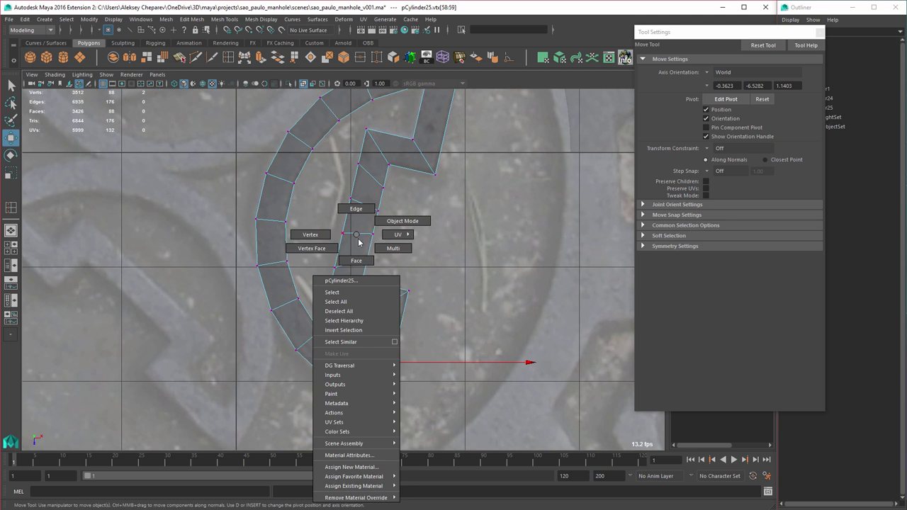
right_drag(358, 239, 358, 260)
click(359, 243)
shift+double_click(359, 219)
right_drag(358, 220, 358, 281)
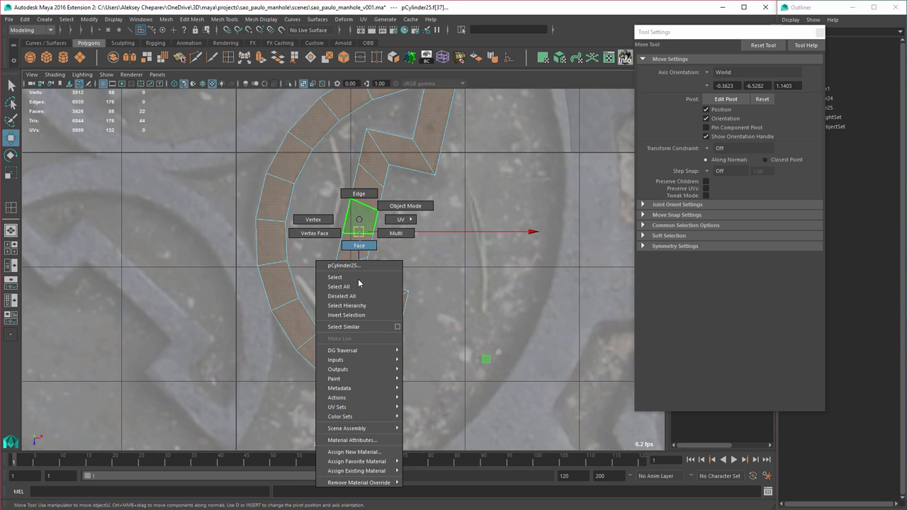
click(346, 314)
key(Delete)
right_click(380, 193)
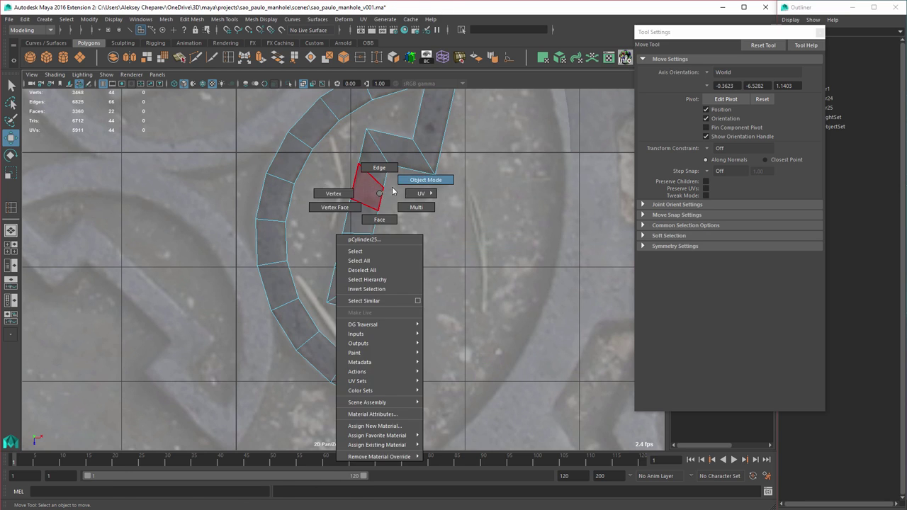
right_drag(393, 192, 420, 181)
key(space)
key(space)
alt+drag(476, 213, 420, 256)
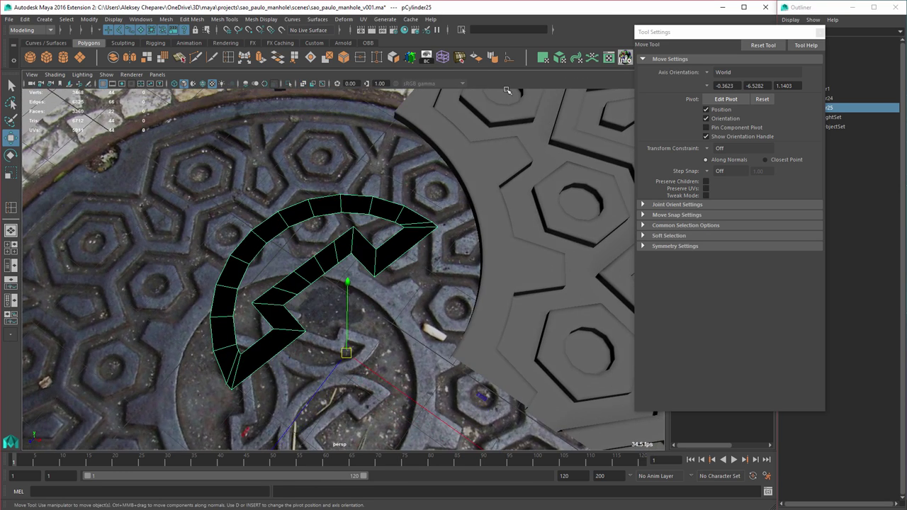
click(476, 58)
key(ctrl+z)
key(space)
key(space)
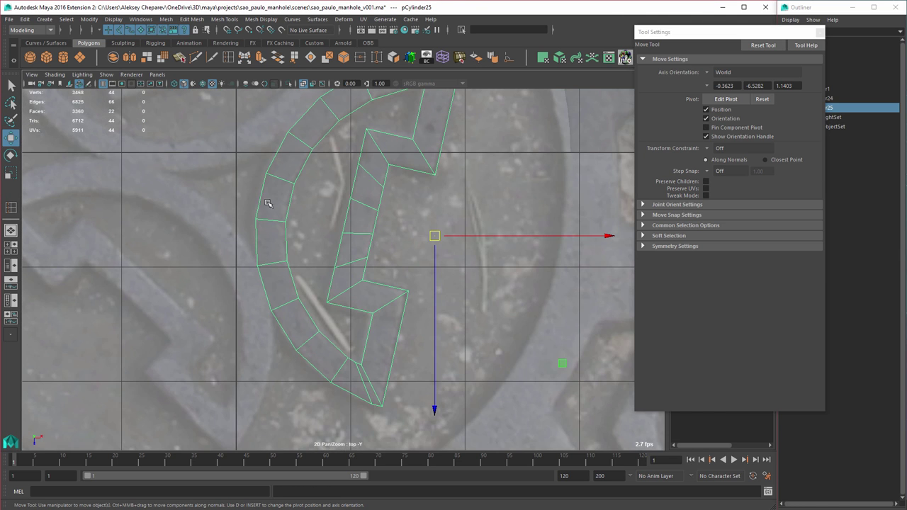
Step: Extrude the crescent band's inner and outer border edge loops with a thickness of 0.13 and an offset of 0.06
alt+middle_drag(416, 194, 415, 237)
right_drag(373, 199, 373, 173)
click(363, 193)
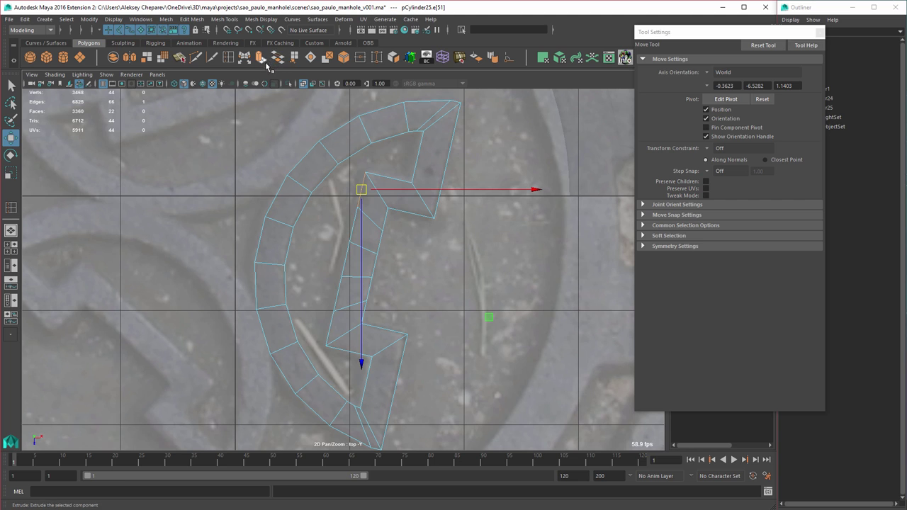
right_drag(373, 144, 374, 127)
double_click(386, 138)
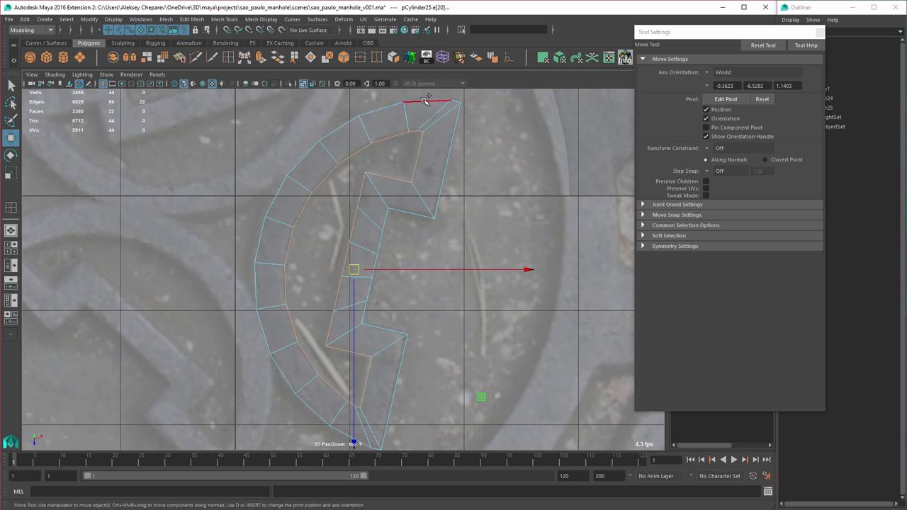
double_click(425, 99)
click(294, 58)
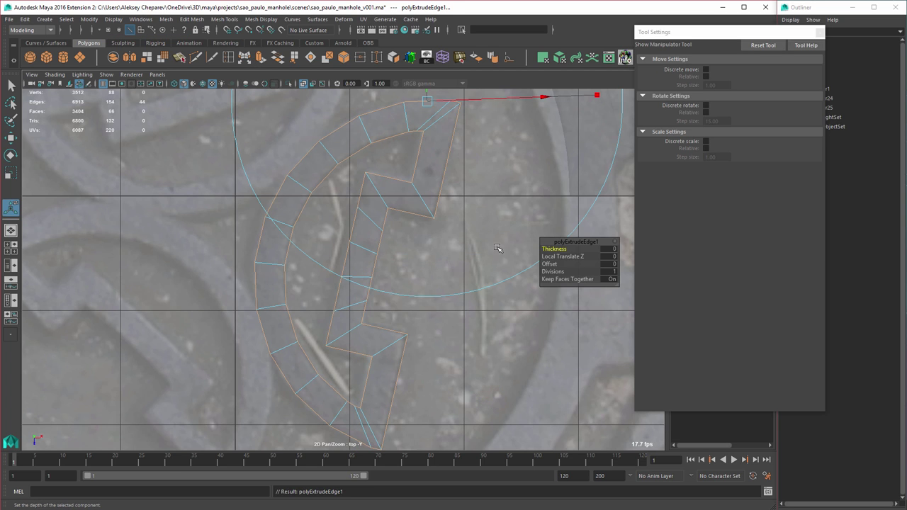
drag(544, 249, 553, 249)
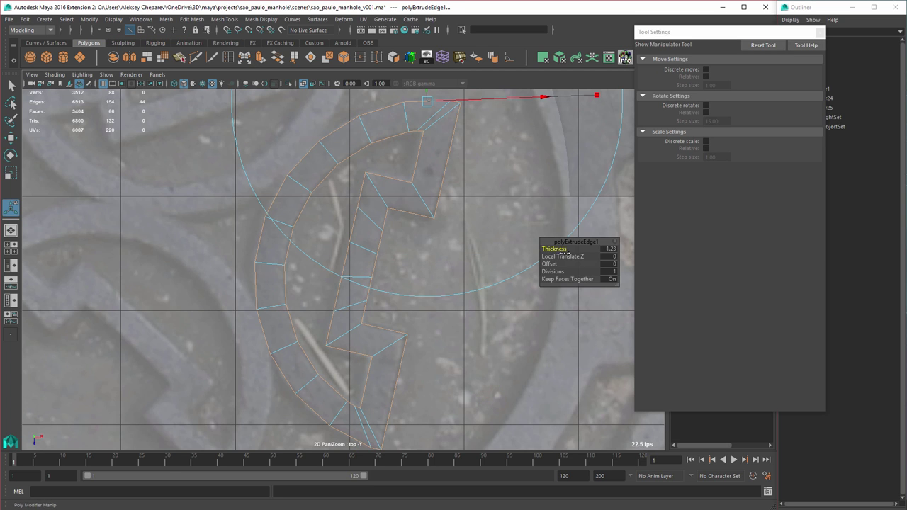
key(ctrl+z)
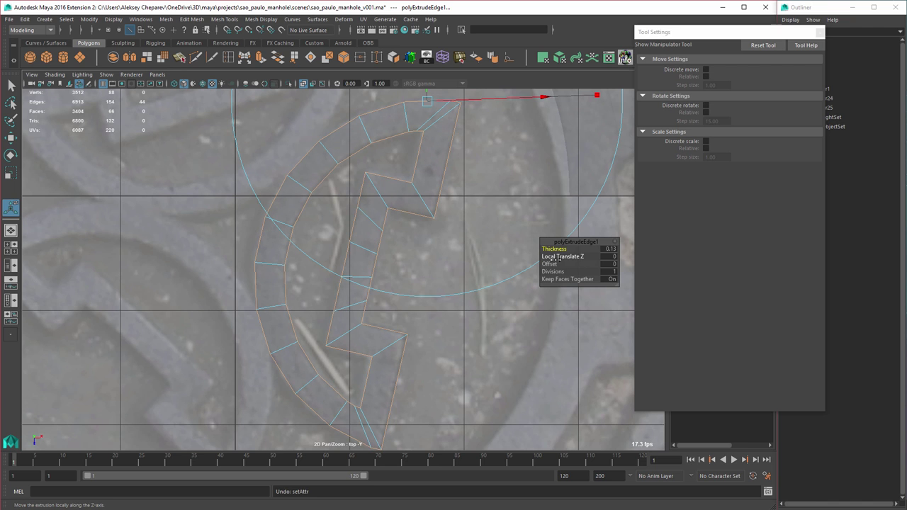
drag(545, 263, 556, 264)
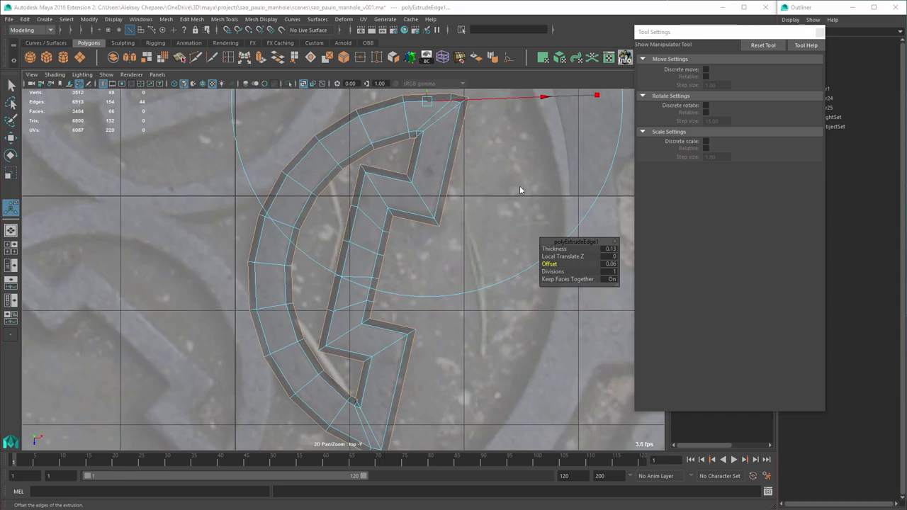
Step: Check the extruded border strips in the perspective view and undo the last two changes
key(space)
key(space)
alt+drag(415, 298, 449, 211)
alt+middle_drag(450, 212, 501, 336)
alt+right_drag(501, 335, 582, 347)
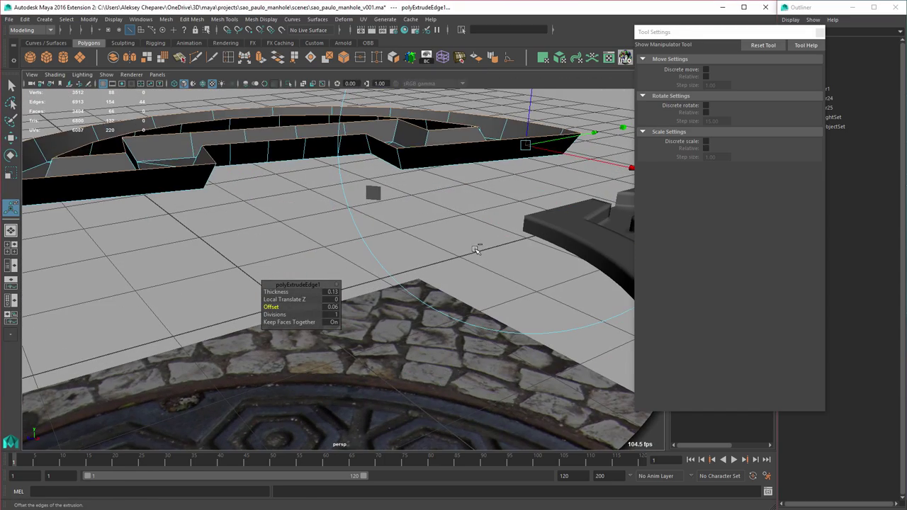
key(ctrl+z)
key(ctrl+z)
alt+drag(458, 235, 271, 307)
Step: Shift the new border vertices at the crescent's upper inner tip so the strip's edges no longer overlap
key(space)
key(space)
alt+middle_drag(423, 201, 376, 295)
alt+right_drag(375, 296, 584, 382)
key(w)
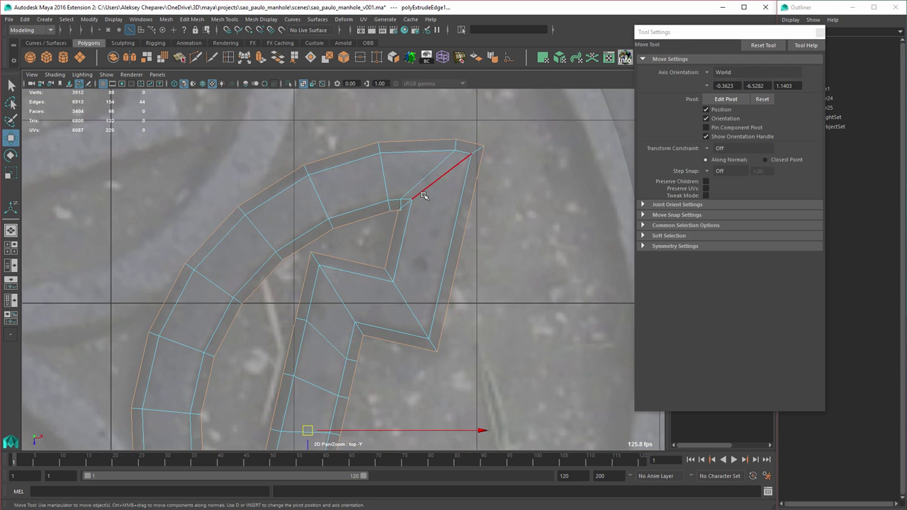
right_drag(425, 196, 369, 198)
alt+middle_drag(306, 250, 304, 272)
alt+right_drag(305, 272, 552, 340)
click(411, 199)
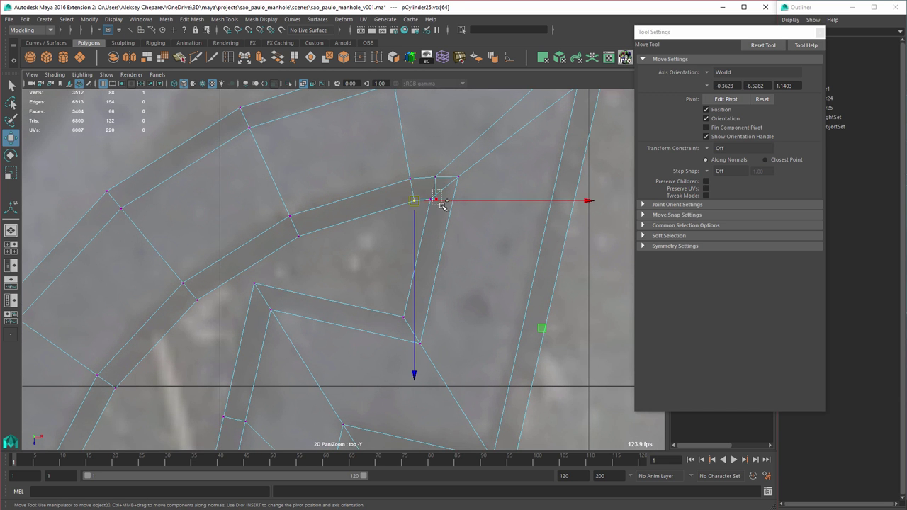
shift+drag(441, 204, 442, 206)
middle_drag(465, 236, 440, 236)
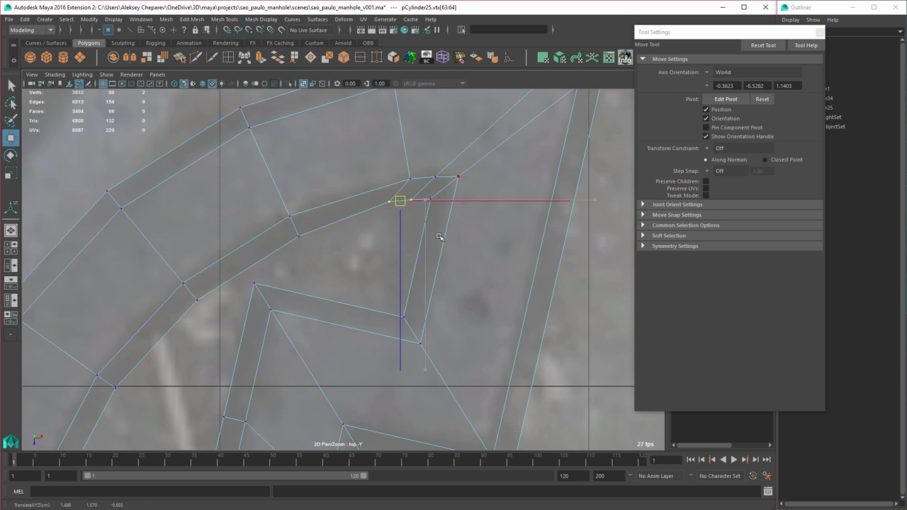
click(387, 203)
drag(391, 217, 392, 220)
Step: Shift the new border vertices at the crescent's lower inner tip to even out the strip around the corner
alt+right_drag(510, 375, 419, 342)
alt+middle_drag(419, 343, 439, 251)
alt+right_drag(440, 251, 602, 438)
drag(348, 337, 371, 355)
shift+click(386, 363)
mouse_move(404, 379)
middle_down()
mouse_move(419, 381)
mouse_move(413, 374)
middle_up()
drag(330, 317, 347, 345)
middle_drag(349, 349, 356, 346)
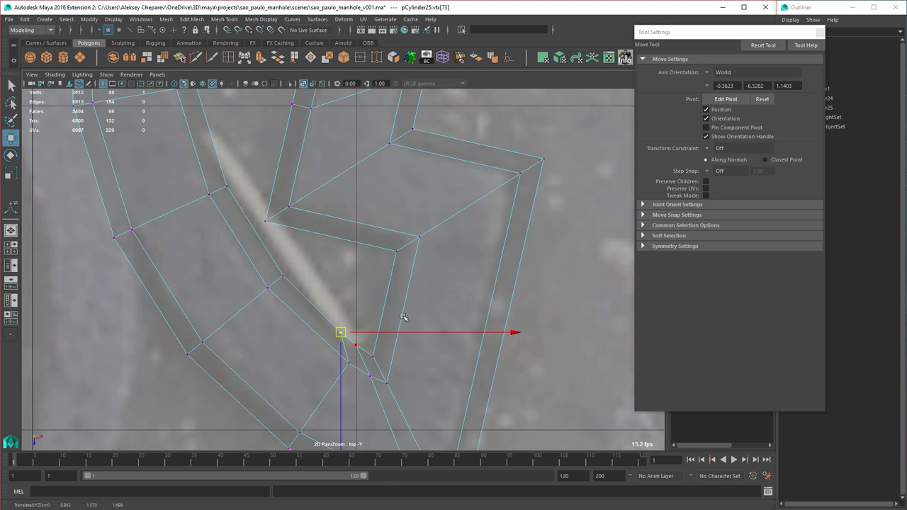
Step: Fill the open hole inside the crescent band from its inner border edge loop
alt+right_drag(418, 312, 386, 297)
right_drag(343, 212, 344, 190)
click(348, 182)
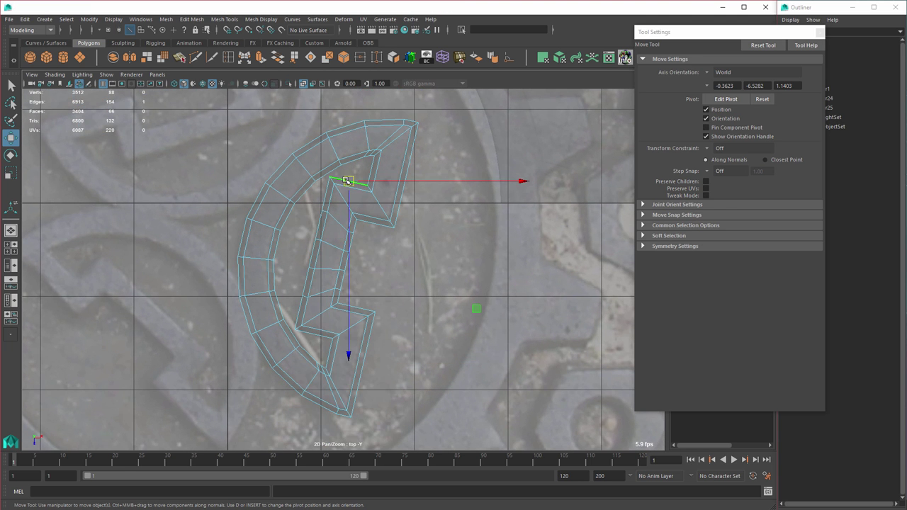
click(277, 57)
Step: Cut four edges across the filled face with Multi-Cut, connecting the curved inner wall's vertices to the long middle segment
scroll(352, 162, up, 3)
key(ctrl+shift+x)
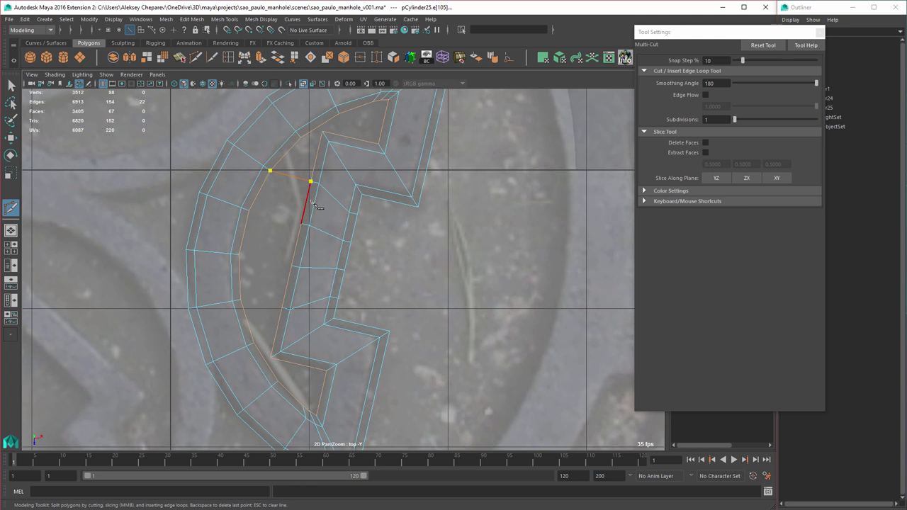
key(Return)
drag(307, 213, 302, 226)
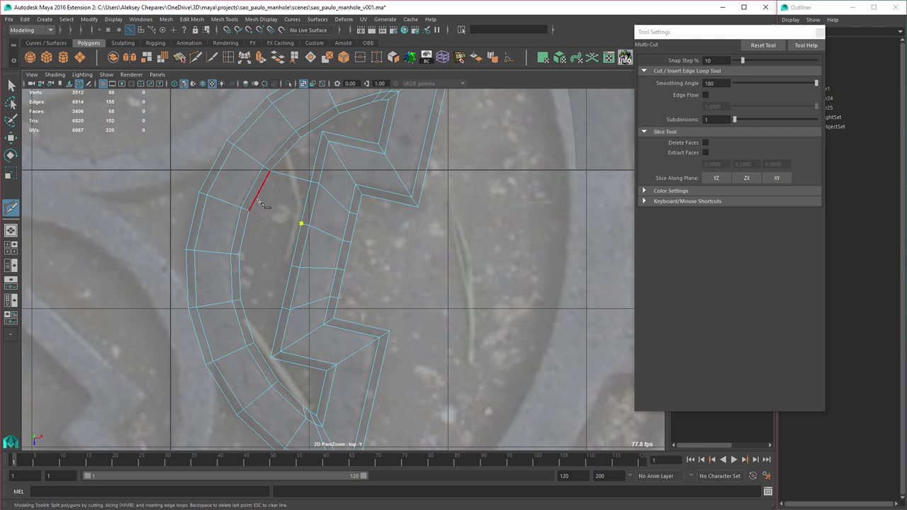
key(Return)
click(239, 255)
click(291, 265)
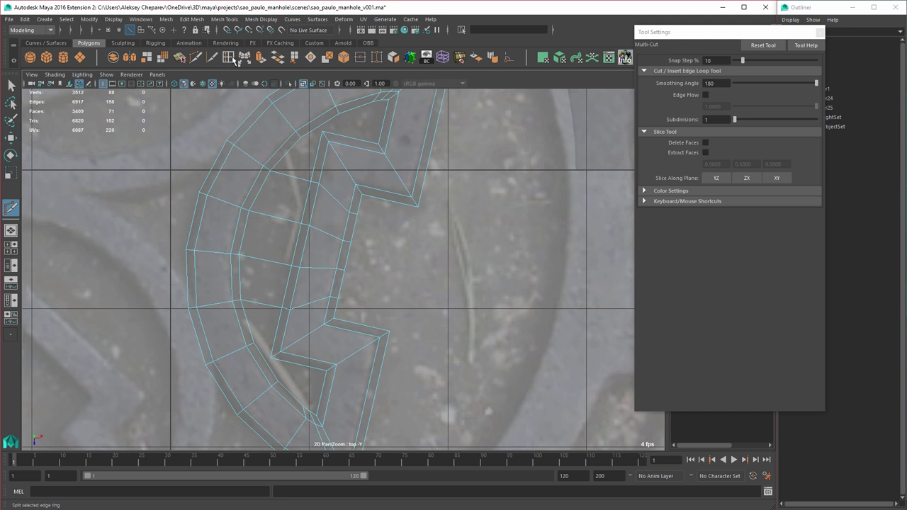
Step: Insert supporting edge loops close to the two diagonal edges of the upper notch, using equal distance from edge
click(230, 58)
click(721, 105)
alt+middle_drag(357, 236, 370, 283)
alt+right_drag(371, 283, 432, 248)
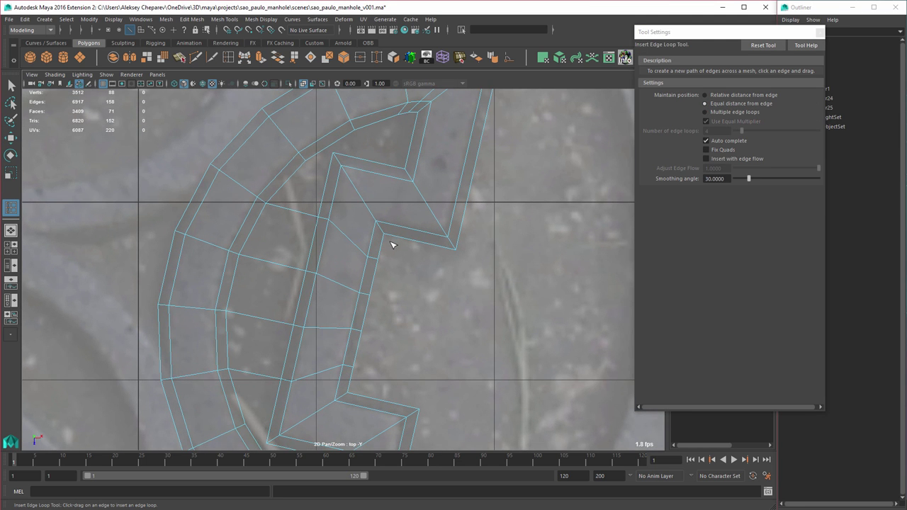
click(381, 247)
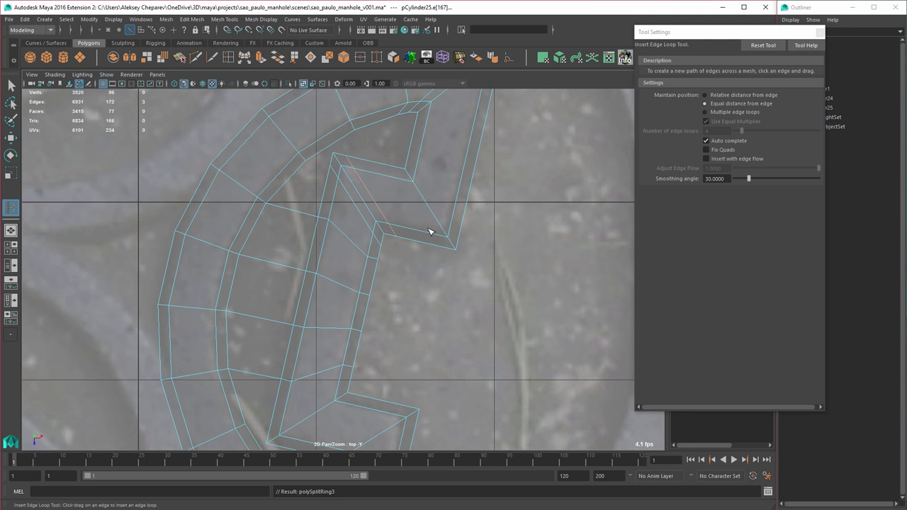
drag(434, 236, 453, 232)
click(455, 226)
Step: Insert supporting edge loops close to the diagonal edges of the lower notch
alt+middle_drag(348, 379, 361, 308)
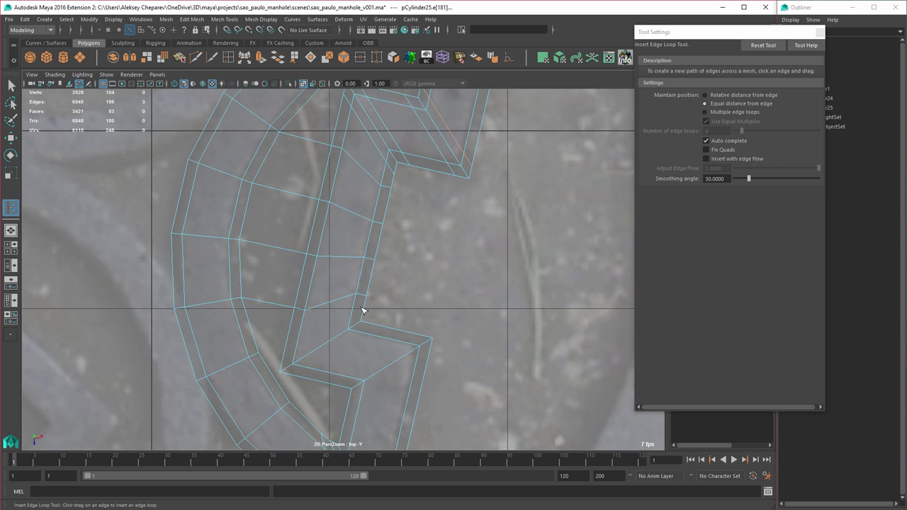
click(299, 351)
click(351, 380)
alt+middle_drag(362, 395, 363, 355)
alt+right_drag(362, 355, 338, 358)
Step: Snap the supporting loop's end vertices onto the border corner at the lower notch's inner bend
key(w)
click(335, 375)
mouse_move(342, 390)
shift+mouse_down()
mouse_move(366, 401)
mouse_move(334, 382)
mouse_move(365, 387)
mouse_move(355, 379)
shift+mouse_up()
ctrl+shift+right_click(369, 346)
key(v)
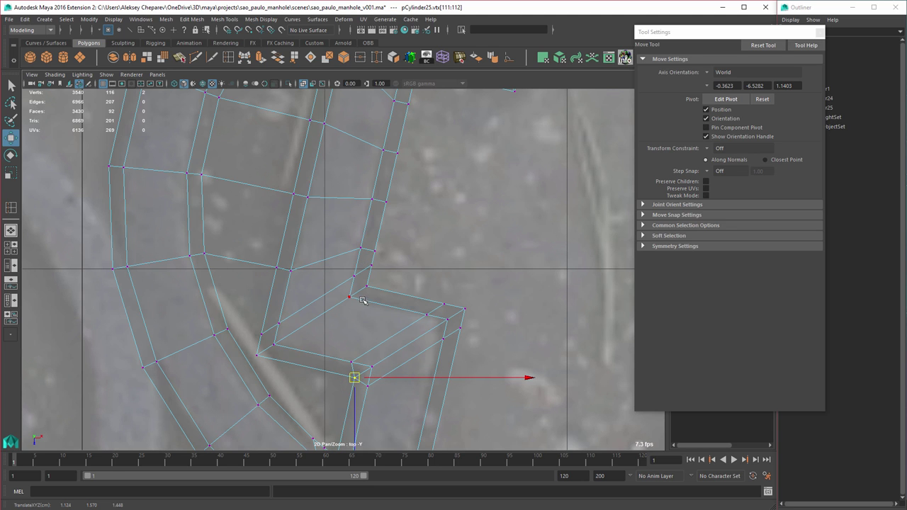
Step: Insert another supporting edge loop on the lower side of the lower notch's first diagonal edge
key(y)
drag(370, 302, 369, 302)
key(w)
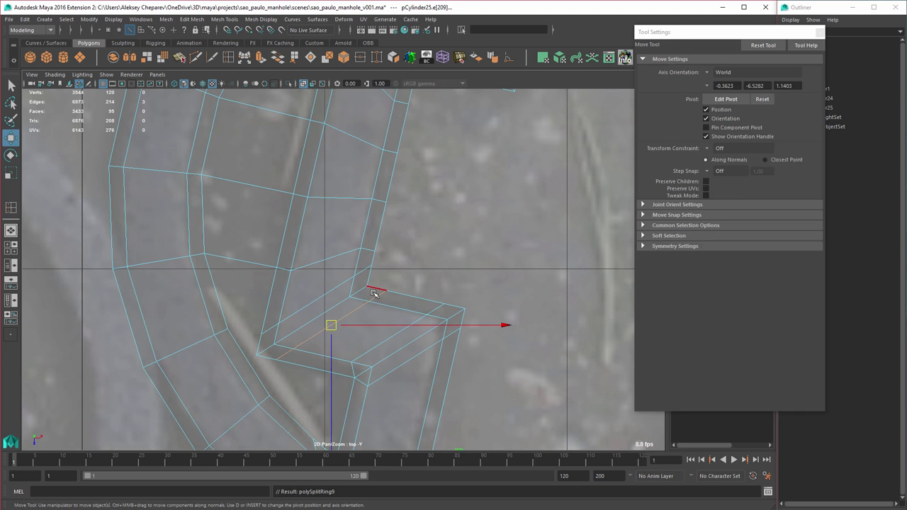
Step: Snap the end vertices above the lower notch's first diagonal onto the neighbouring outer border corner
right_drag(373, 295, 345, 293)
drag(366, 259, 367, 286)
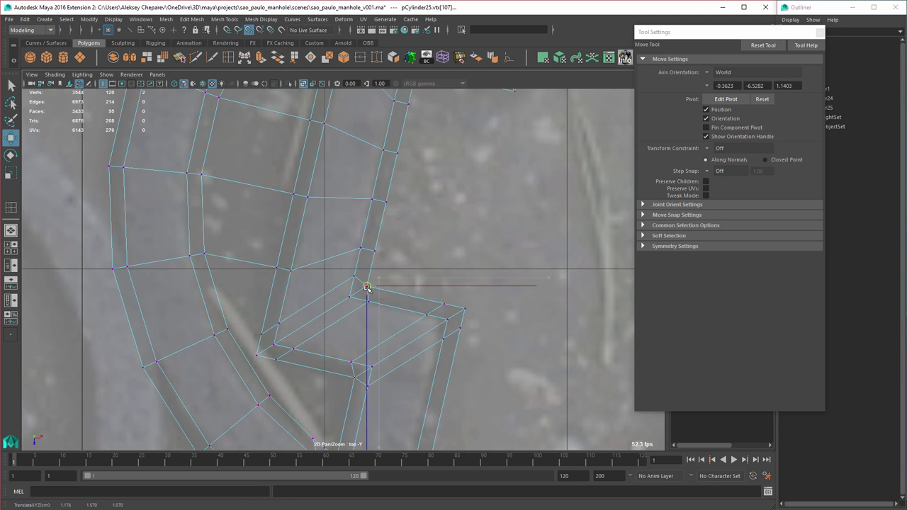
Step: Snap the doubled vertices at the arrow's inward-facing notch corners onto their neighbouring corner points and merge the overlapping vertices
alt+middle_drag(461, 100, 401, 325)
drag(356, 316, 357, 317)
mouse_move(366, 291)
shift+mouse_down()
mouse_move(378, 303)
mouse_move(362, 312)
mouse_move(364, 299)
shift+mouse_up()
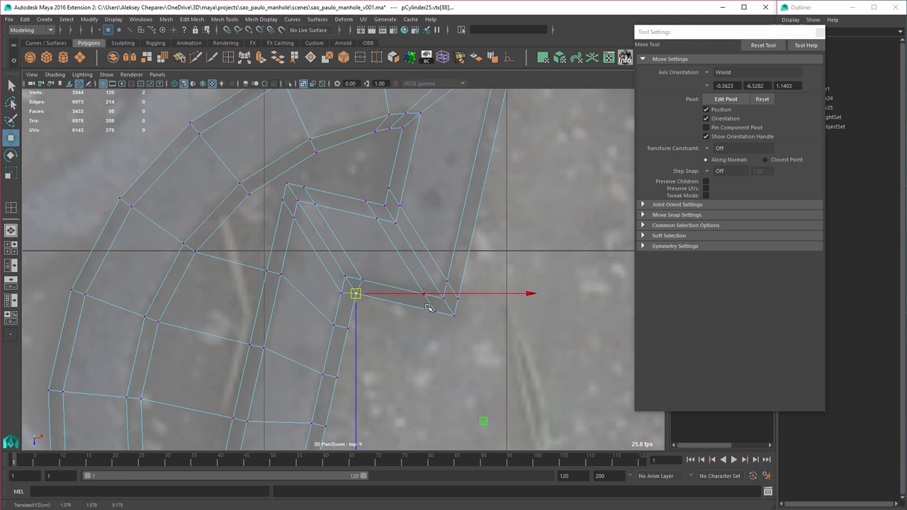
drag(428, 308, 387, 207)
right_drag(420, 233, 433, 216)
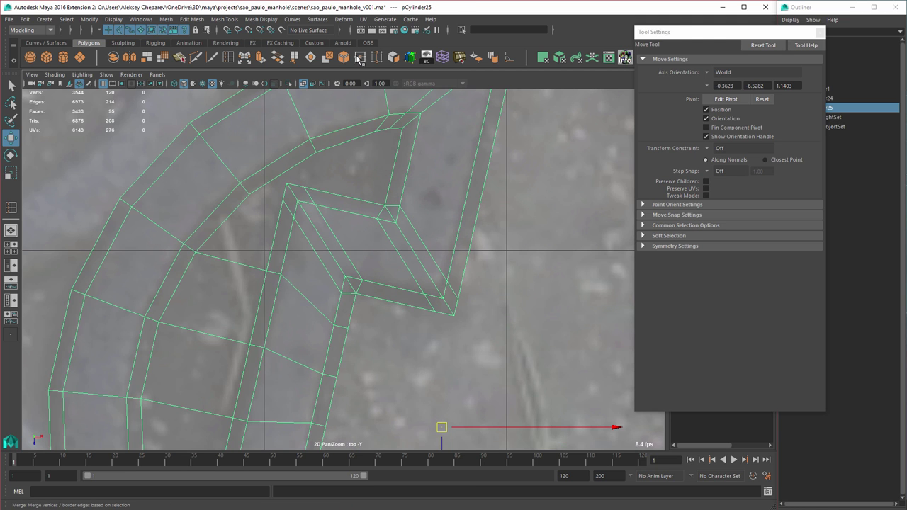
click(360, 60)
Step: Delete the short diagonal edges across the merged notch corners at the upper and lower ends of the shape
right_drag(379, 204, 380, 179)
click(390, 215)
shift+click(351, 286)
alt+middle_drag(354, 332, 366, 210)
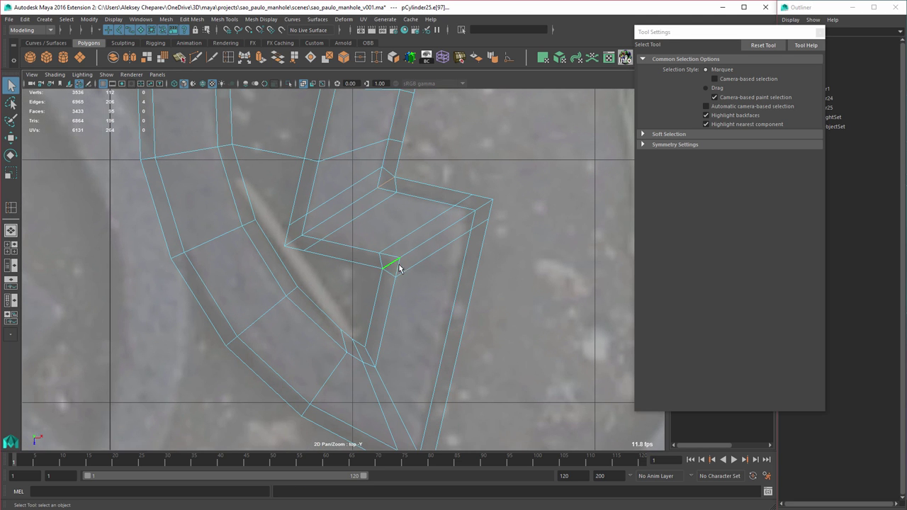
key(Delete)
alt+middle_drag(344, 238, 367, 257)
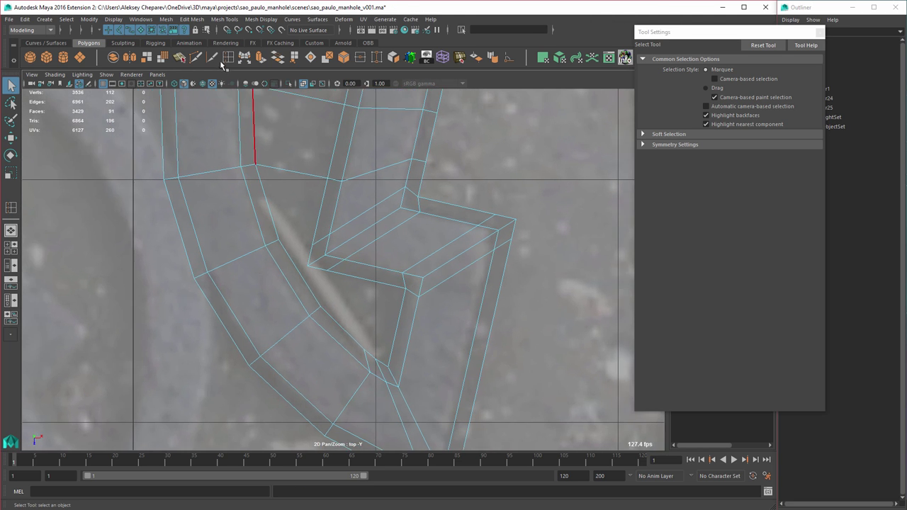
scroll(250, 139, down, 8)
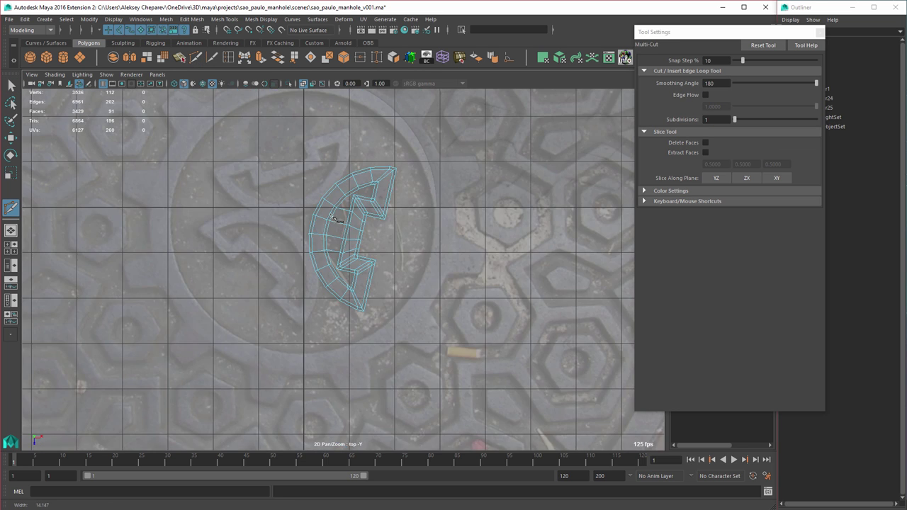
alt+middle_drag(626, 264, 623, 374)
scroll(623, 375, up, 8)
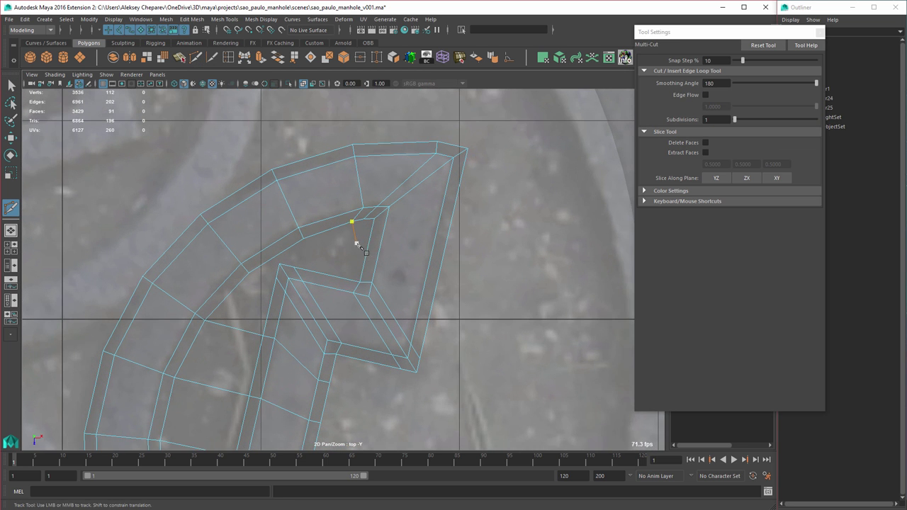
alt+middle_drag(356, 243, 376, 207)
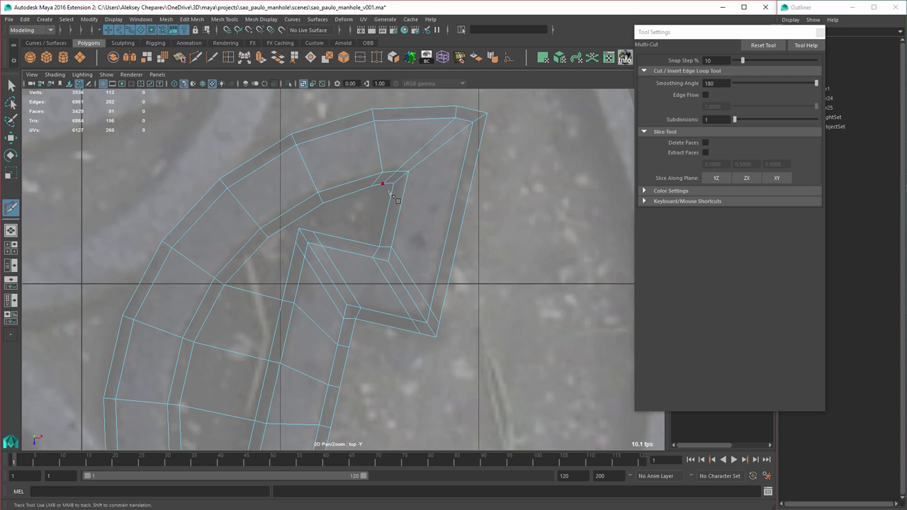
alt+middle_drag(396, 201, 375, 239)
alt+right_drag(375, 239, 394, 245)
drag(394, 245, 393, 219)
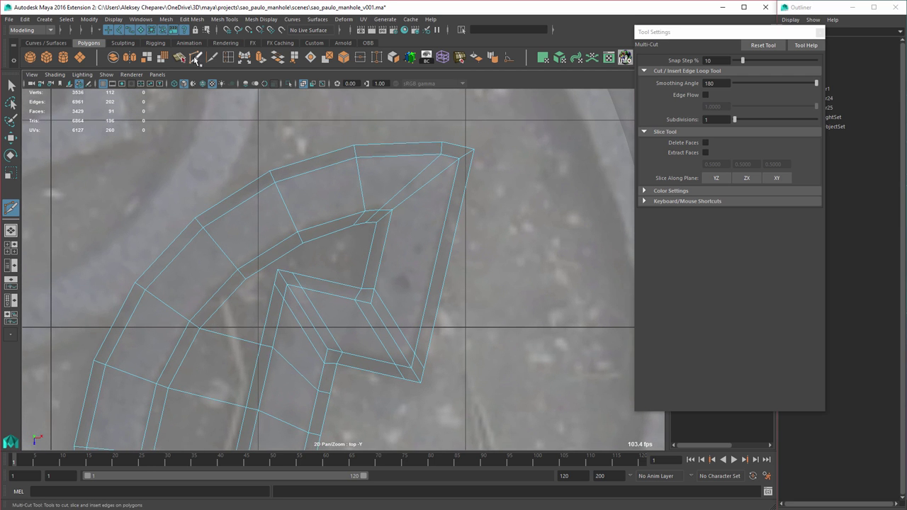
Step: Insert an edge loop across the upper and lower pointed tips, close to their inner corners, with equal distance from edge
click(229, 59)
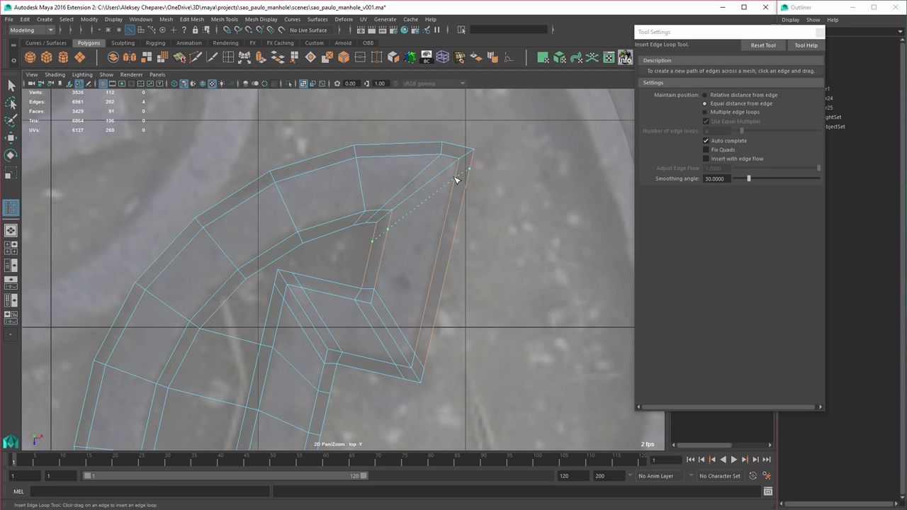
drag(457, 177, 458, 175)
alt+right_drag(457, 177, 360, 350)
alt+middle_drag(359, 350, 388, 199)
alt+right_drag(388, 199, 449, 305)
alt+middle_drag(448, 304, 446, 189)
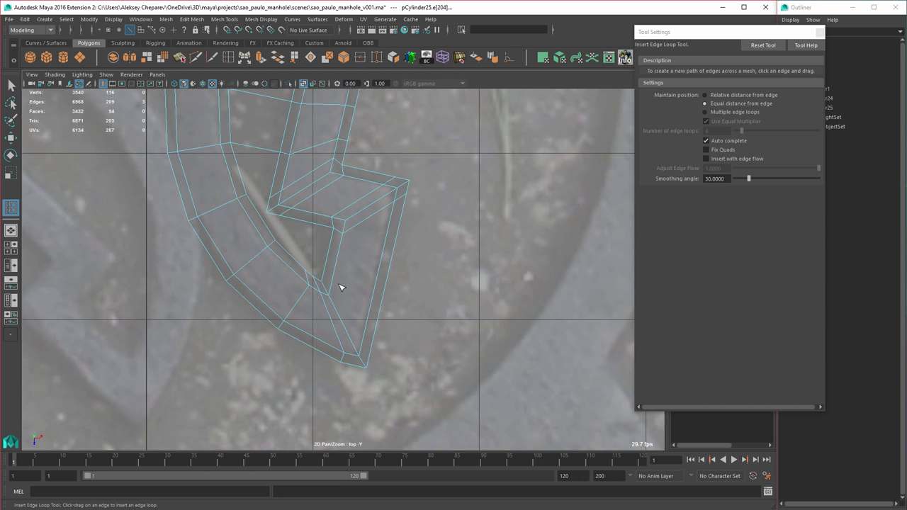
drag(335, 285, 335, 285)
alt+middle_drag(335, 284, 342, 263)
alt+right_drag(342, 263, 397, 273)
Step: Snap the two stray vertices at the lower tip's inner corner onto the corner vertex and delete the leftover short edge
key(w)
right_drag(335, 246, 288, 238)
click(296, 239)
shift+click(319, 223)
key(v)
middle_drag(329, 250, 326, 252)
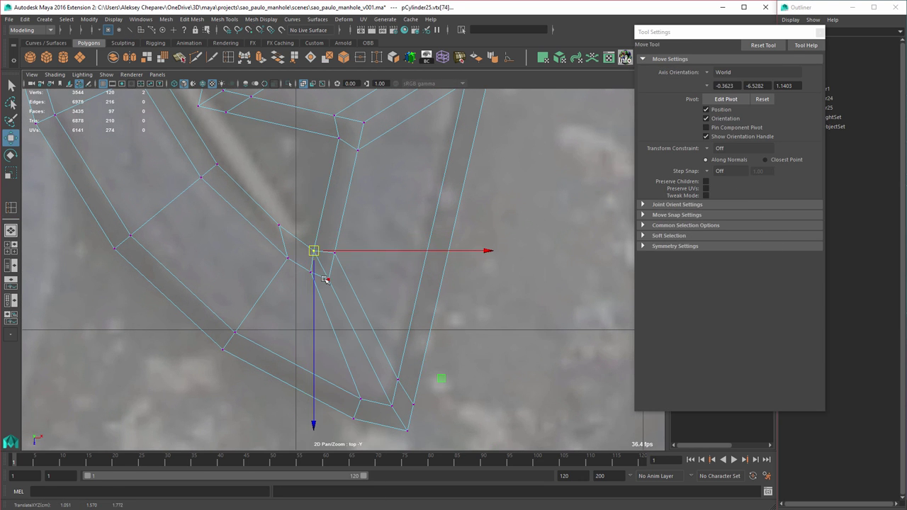
right_drag(324, 293, 321, 261)
click(321, 265)
key(Delete)
alt+right_drag(442, 257, 403, 260)
alt+middle_drag(403, 260, 362, 444)
alt+right_drag(362, 443, 641, 396)
double_click(313, 270)
drag(314, 284, 317, 298)
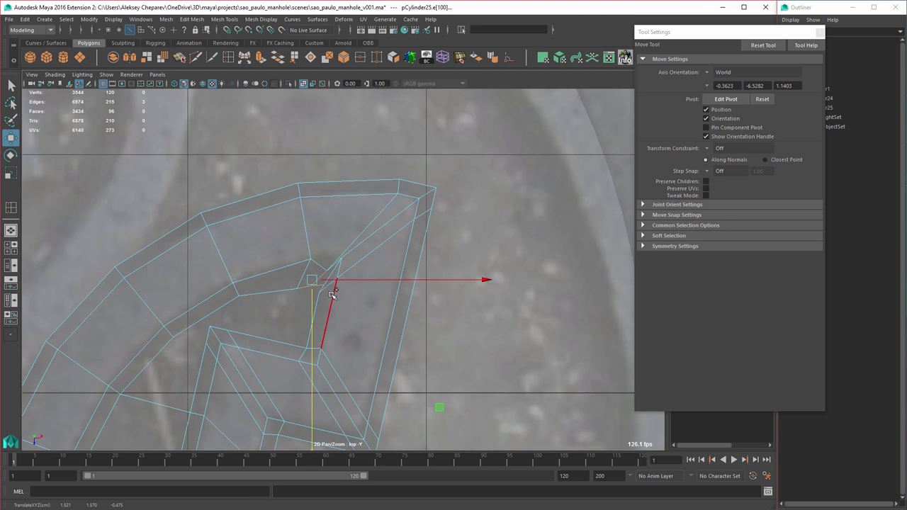
key(ctrl+z)
key(ctrl+z)
Step: Snap the two stray vertices at the upper tip's inner corner onto the corner vertex and delete the leftover short edge
right_drag(345, 258, 314, 265)
click(312, 274)
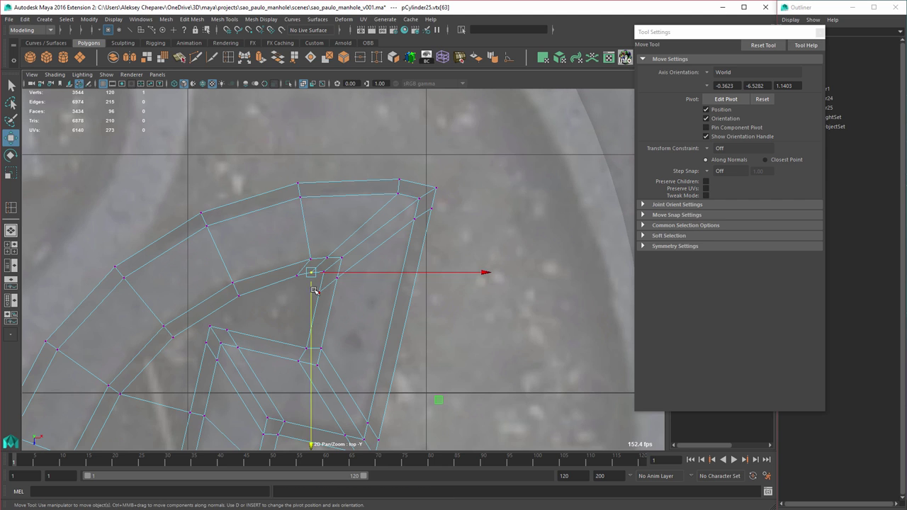
shift+click(320, 292)
key(v)
middle_drag(330, 287, 330, 268)
right_click(340, 263)
key(v)
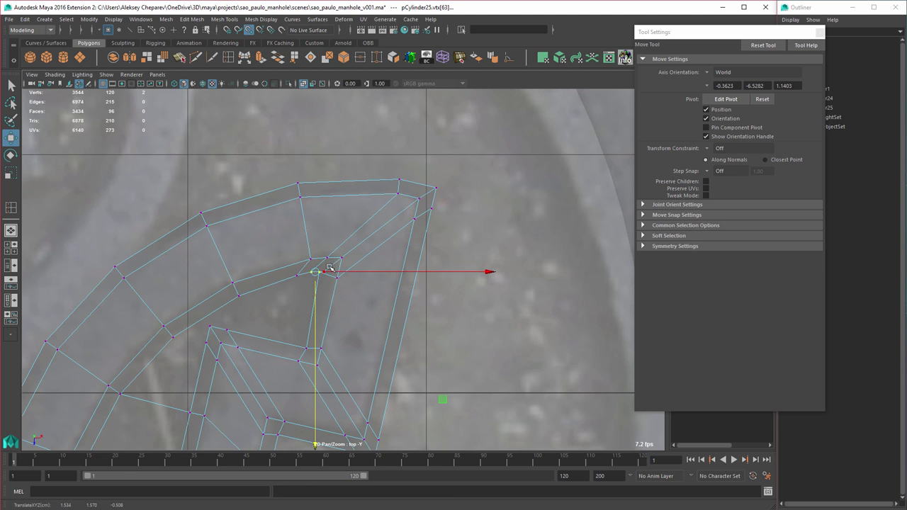
drag(319, 274, 330, 270)
right_drag(342, 257, 305, 259)
click(335, 265)
key(Delete)
Step: Move the inner-arc vertex beside each tip's corner back along the arc, and merge the mesh's overlapping vertices with a 0.01 distance threshold
click(309, 260)
middle_drag(324, 281, 315, 282)
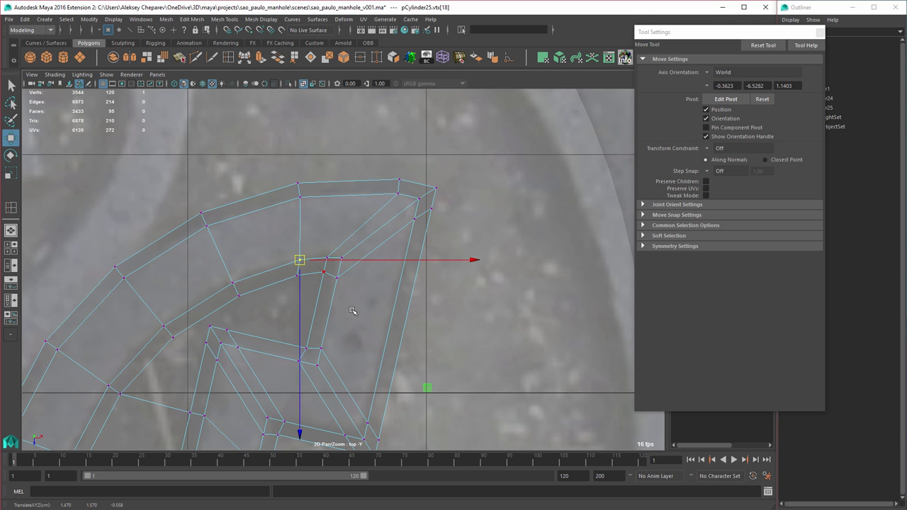
alt+right_drag(352, 310, 255, 304)
alt+middle_drag(255, 305, 299, 142)
alt+right_drag(340, 298, 496, 386)
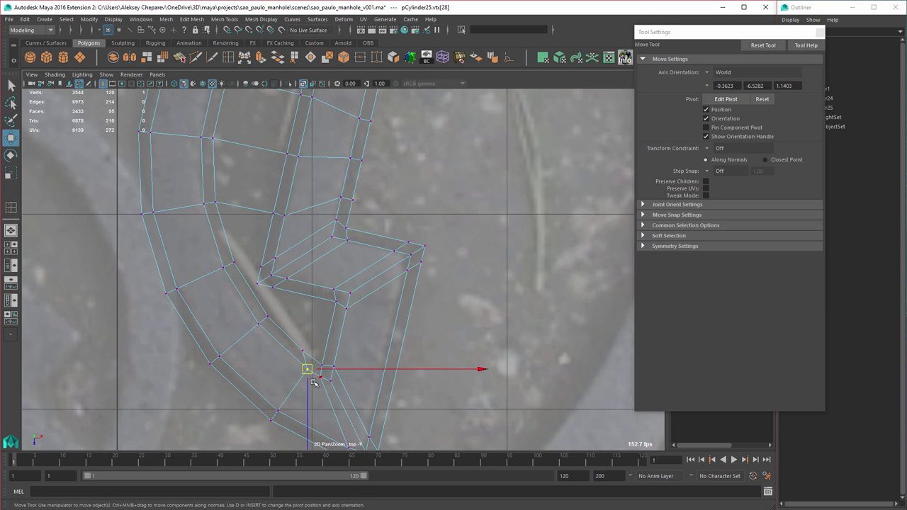
middle_drag(313, 383, 308, 379)
right_drag(357, 301, 377, 293)
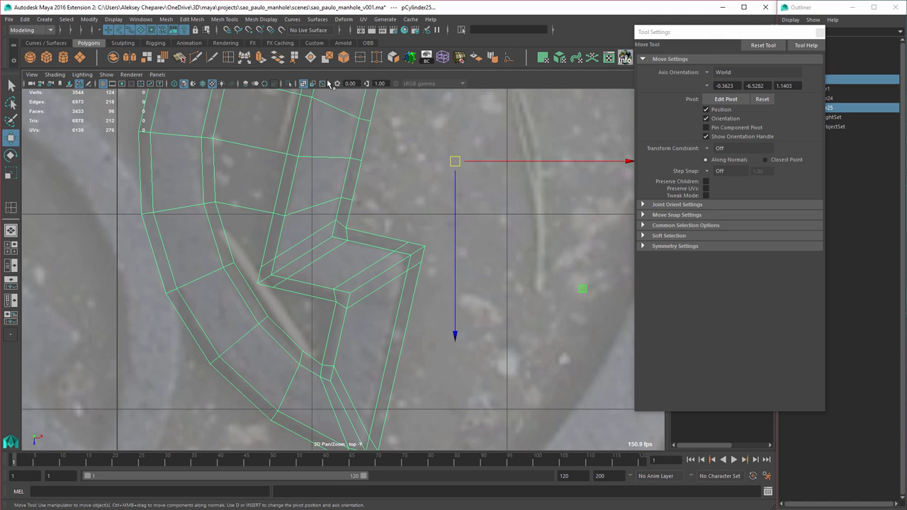
click(360, 59)
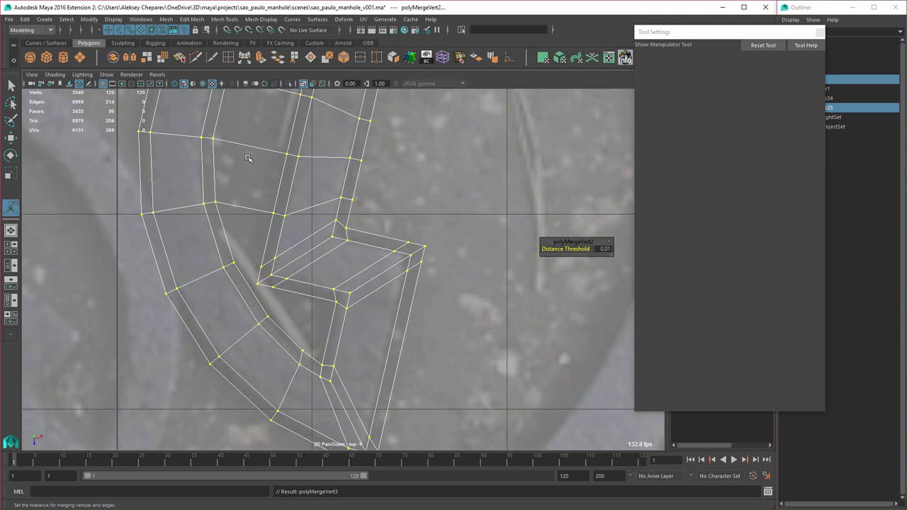
Step: Split the lower recessed face with an edge from the inner-arc vertex to the nearby vertex just above the sharp notch corner
click(185, 61)
alt+right_drag(256, 247, 301, 356)
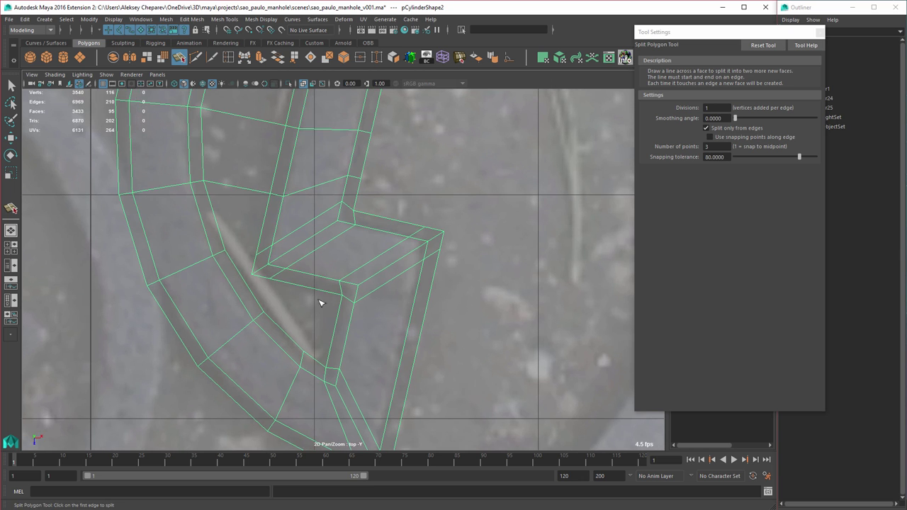
alt+middle_drag(285, 275, 299, 252)
alt+right_drag(432, 319, 409, 304)
alt+right_drag(317, 236, 353, 260)
alt+middle_drag(301, 212, 316, 235)
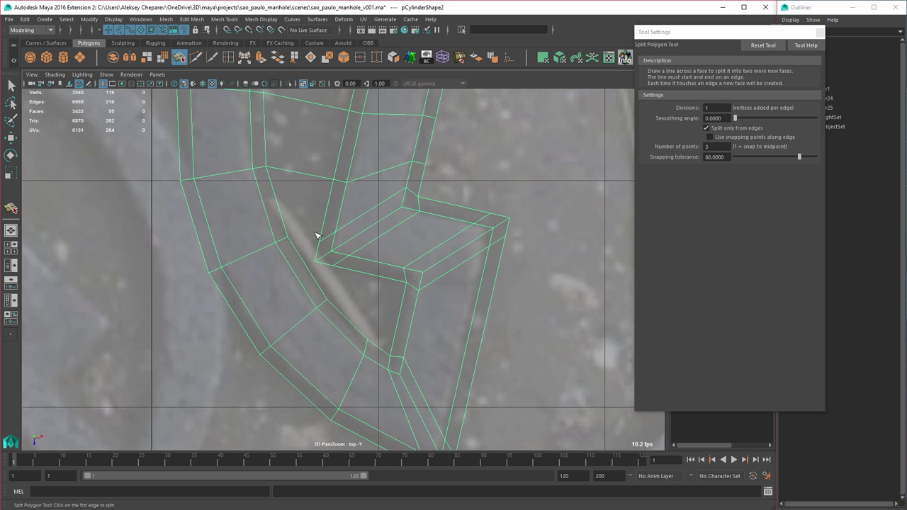
click(287, 235)
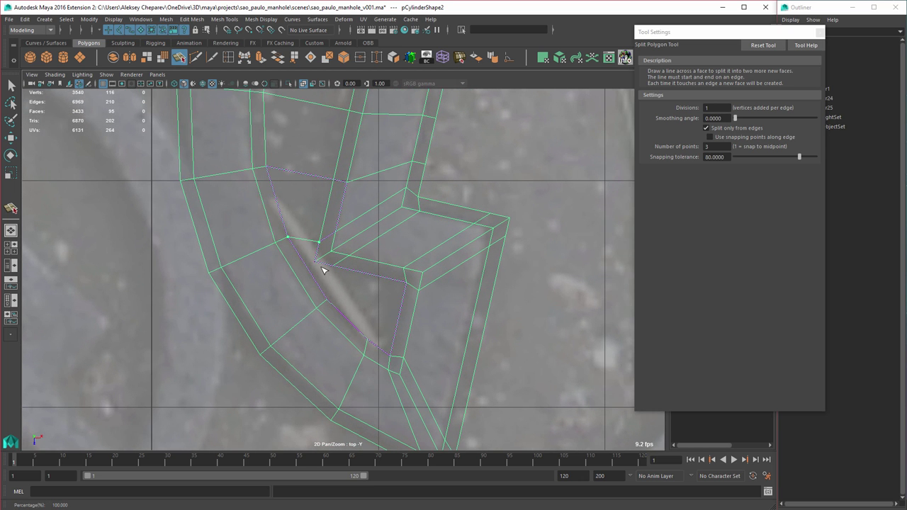
key(Return)
Step: Split the upper recessed face with an edge from the inner-arc vertex to the nearby vertex just below the sharp notch corner
alt+right_drag(435, 260, 370, 219)
alt+middle_drag(370, 219, 361, 325)
alt+right_drag(487, 314, 522, 337)
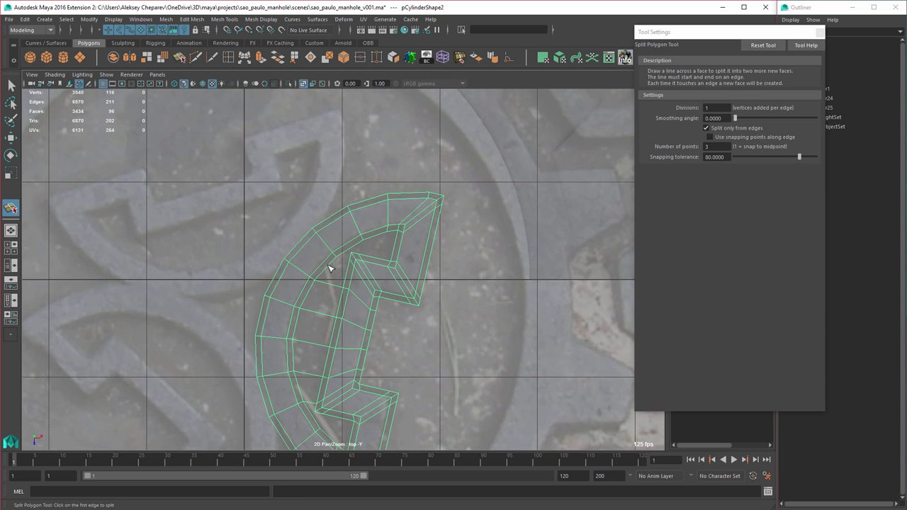
click(335, 257)
key(w)
alt+right_drag(316, 267, 399, 262)
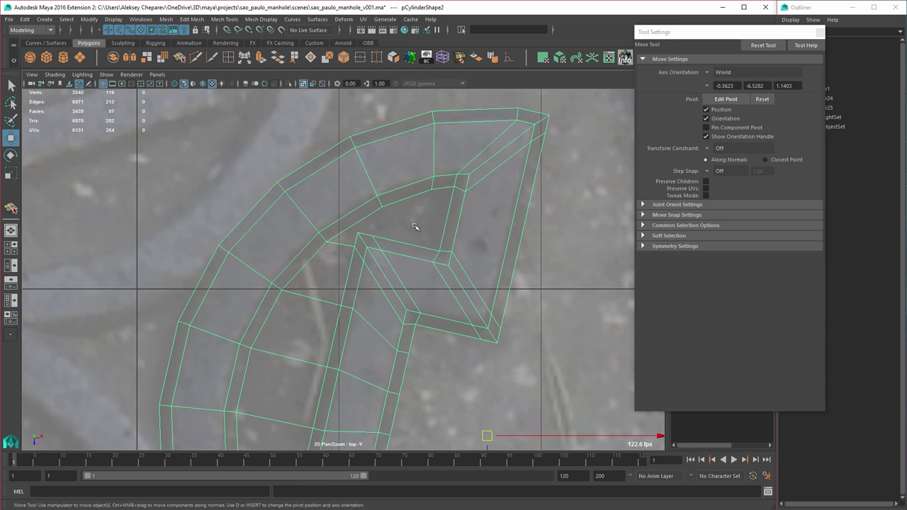
Step: Split the upper triangular recess with two more edges joining the sharp notch corner and its adjacent vertex to the inner-arc vertices
key(y)
click(359, 234)
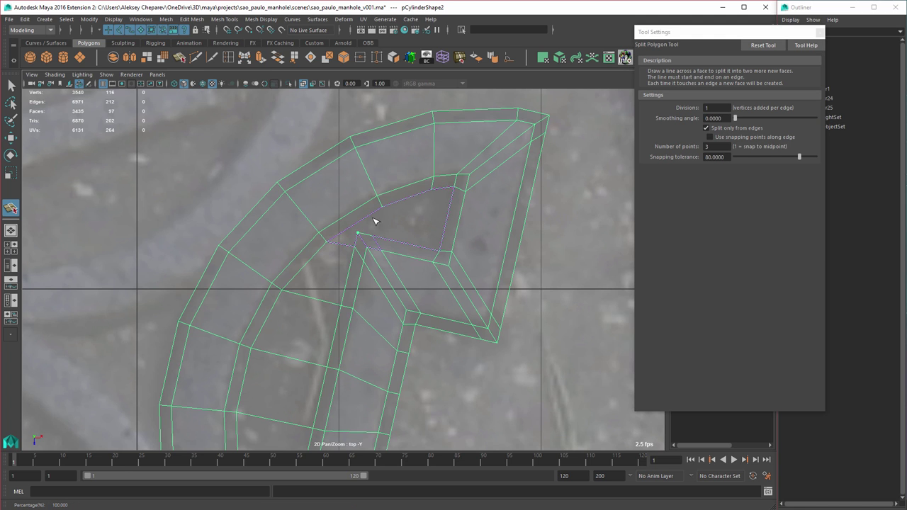
key(y)
click(431, 191)
click(367, 235)
key(y)
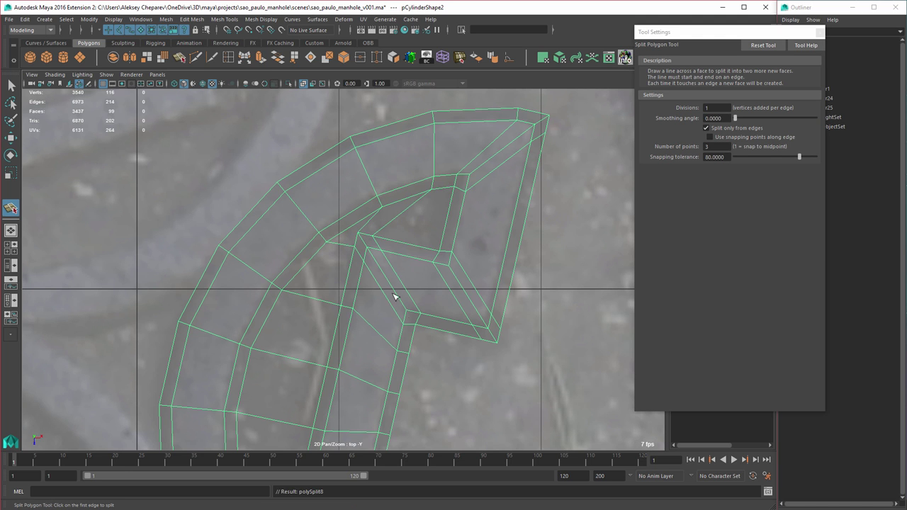
Step: Split the lower triangular recess with two more edges joining the sharp notch corner and its adjacent vertex to the inner-arc vertices
alt+right_drag(411, 343, 391, 334)
alt+middle_drag(391, 334, 399, 251)
click(335, 234)
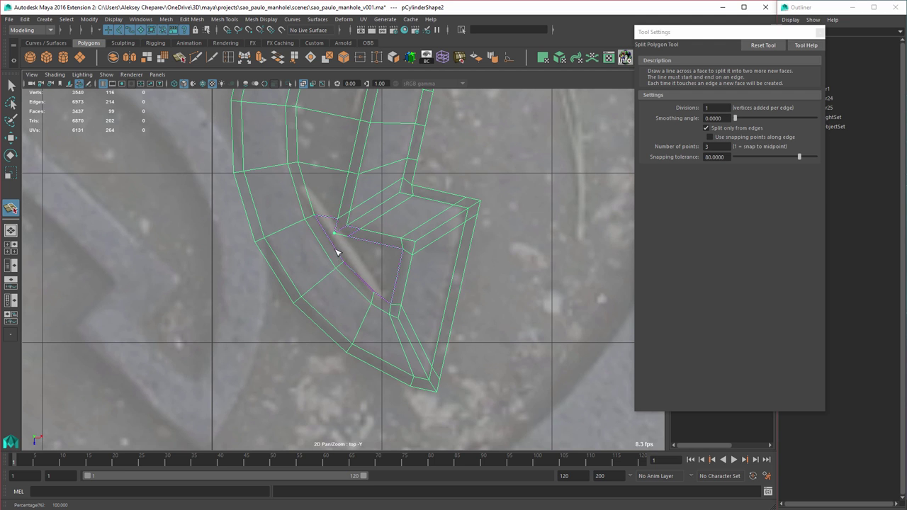
key(Return)
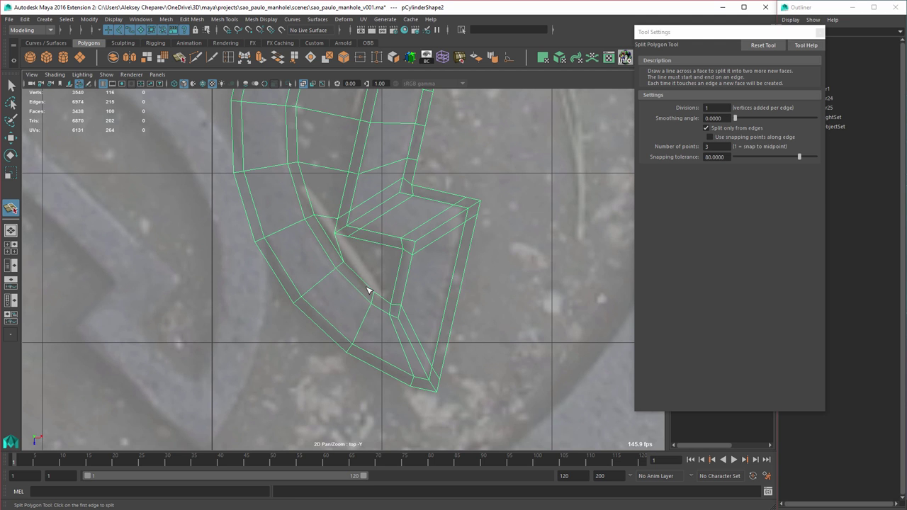
click(346, 236)
click(373, 291)
key(Return)
alt+right_drag(278, 259, 432, 296)
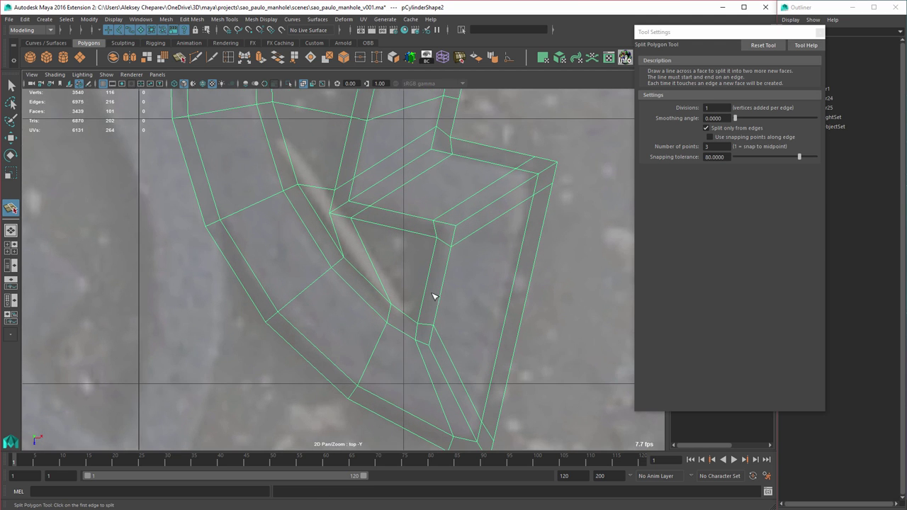
Step: Save the scene and shift the lower notch corner vertex and its neighbour slightly inward, checking the shape in smooth mesh preview
key(w)
right_drag(332, 223, 330, 191)
key(ctrl+s)
click(330, 213)
drag(330, 213, 351, 218)
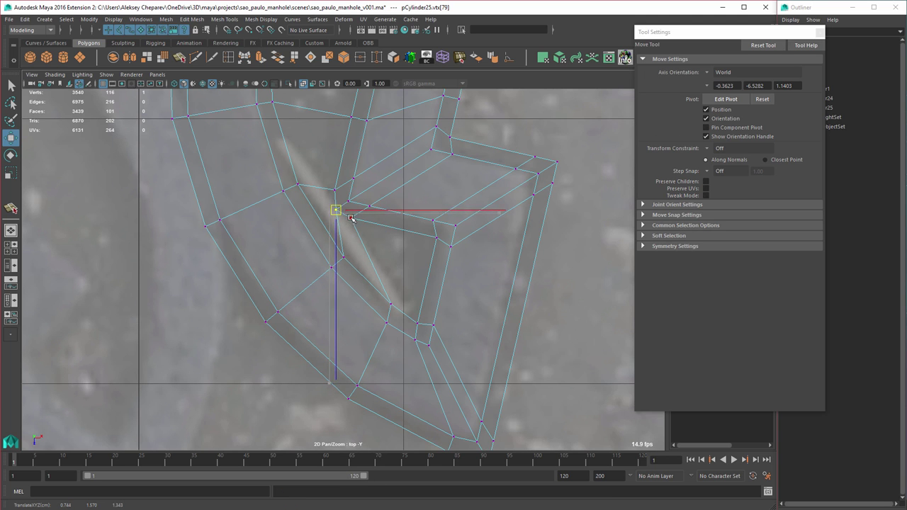
middle_drag(350, 217, 373, 237)
key(ctrl+z)
click(352, 215)
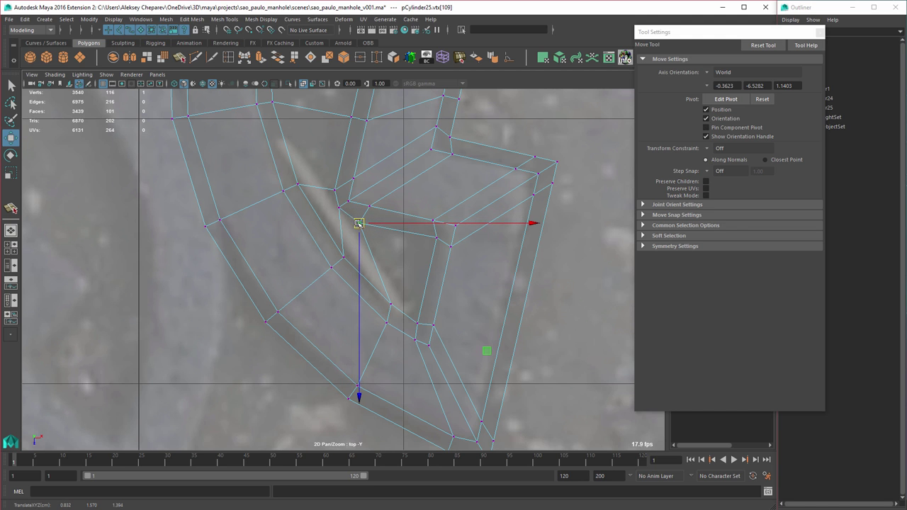
drag(326, 198, 345, 218)
middle_drag(346, 219, 348, 221)
key(3)
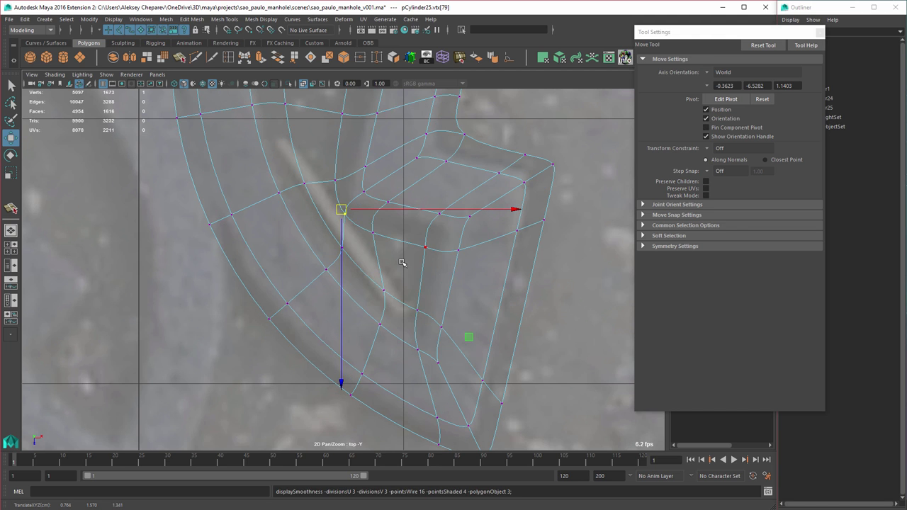
key(1)
Step: Shift the upper notch corner vertex slightly inward, check it in smooth mesh preview, and return to whole-object selection
alt+middle_drag(394, 135, 406, 253)
drag(352, 228, 374, 243)
middle_drag(377, 246, 386, 248)
key(3)
right_drag(395, 261, 425, 245)
key(1)
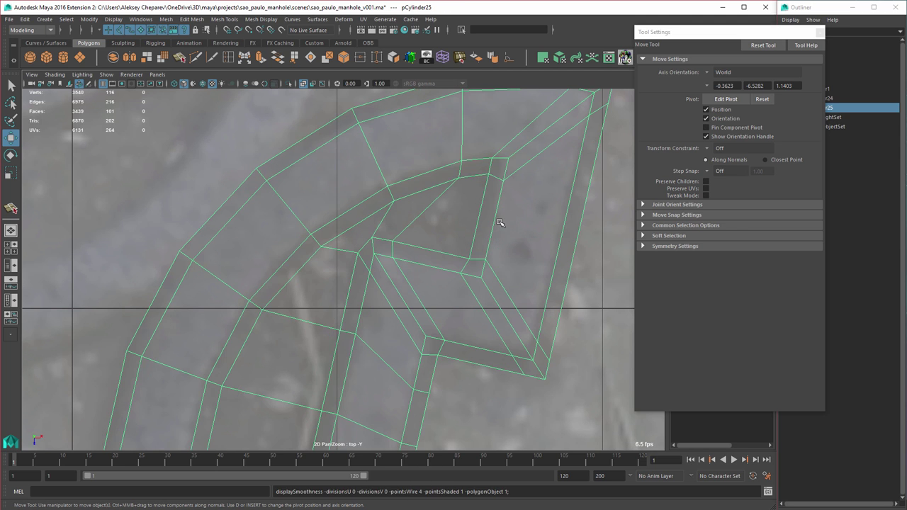
Step: Insert two edge loops along the crescent's rim band at relative distance from edge, one near each border
alt+right_drag(524, 309, 395, 269)
alt+middle_drag(394, 269, 411, 221)
alt+right_drag(410, 220, 451, 309)
alt+middle_drag(450, 309, 461, 236)
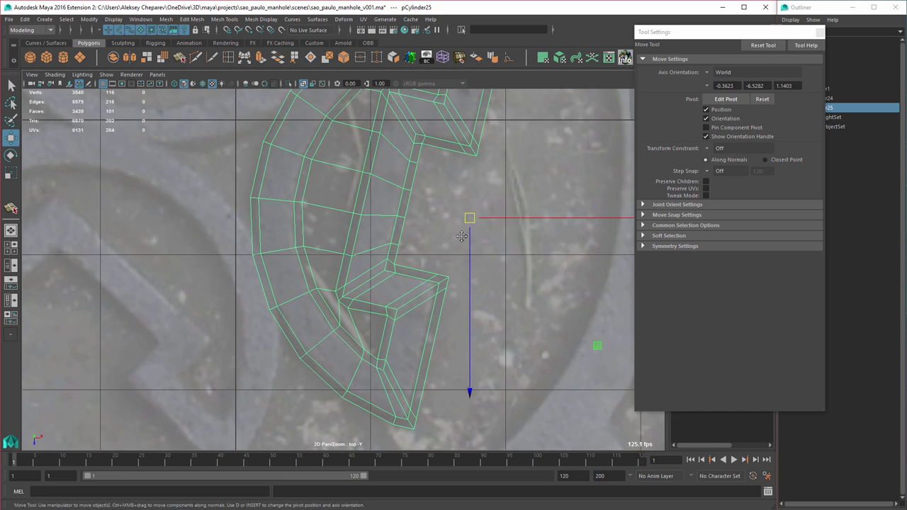
alt+right_drag(461, 237, 431, 209)
alt+middle_drag(431, 208, 428, 265)
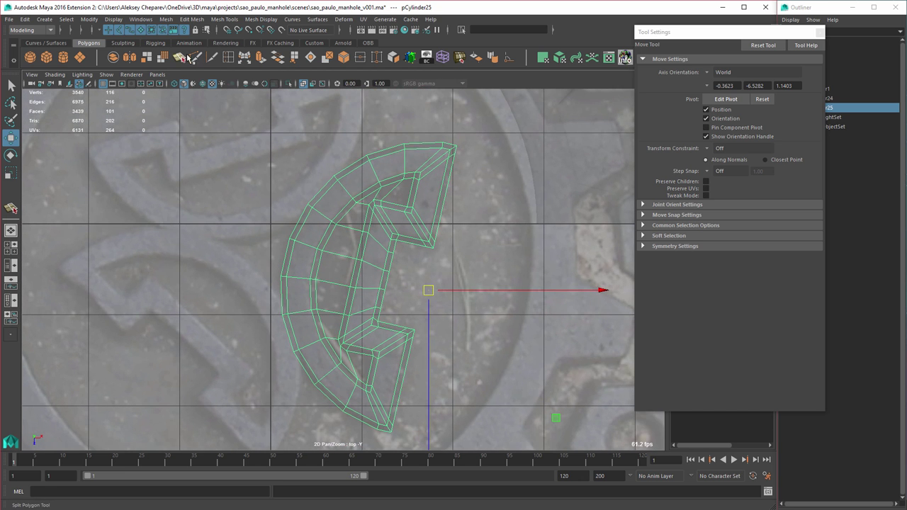
click(226, 59)
click(719, 94)
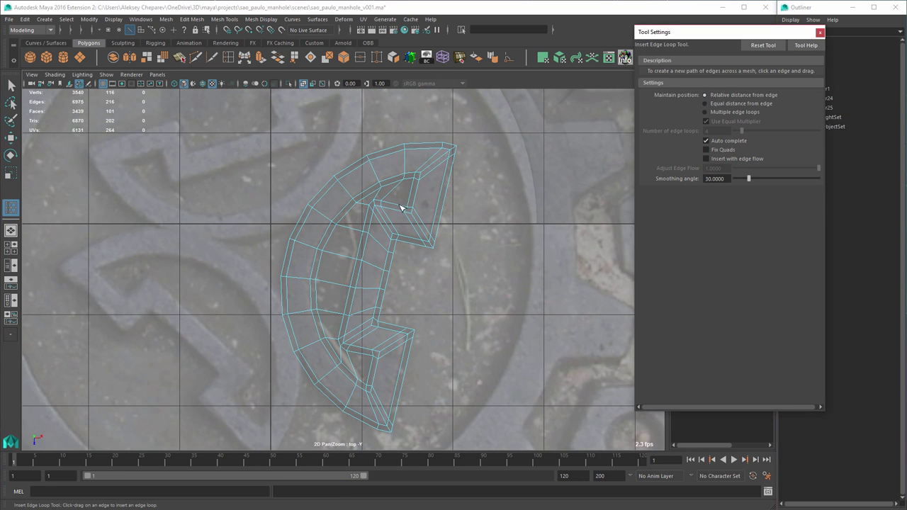
scroll(400, 208, up, 3)
click(467, 189)
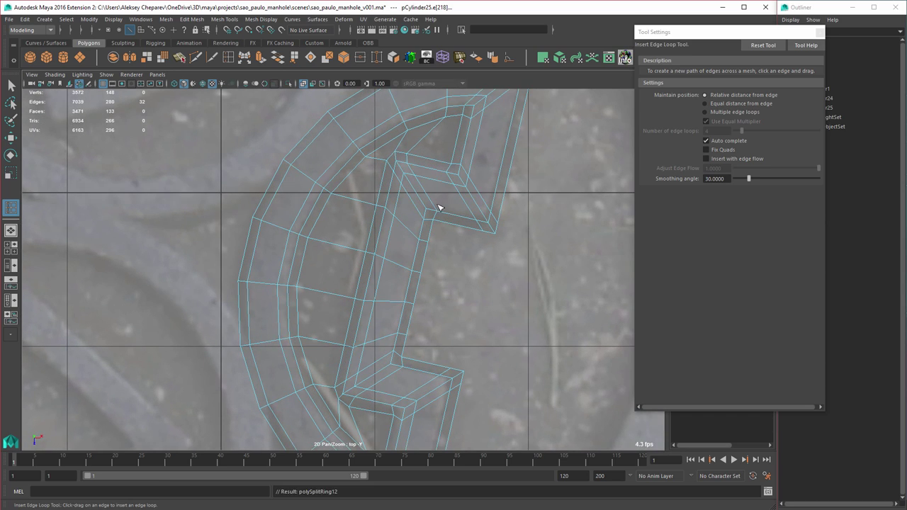
key(w)
Step: In perspective view, select the face loop between the two new edge loops and grow it to the whole rim band
key(space)
key(space)
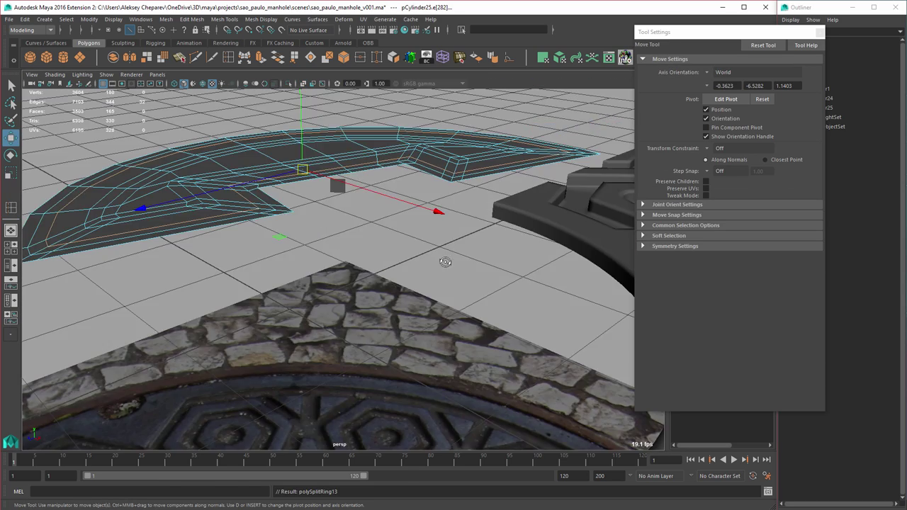
key(f)
right_drag(364, 215, 364, 234)
click(364, 241)
click(272, 248)
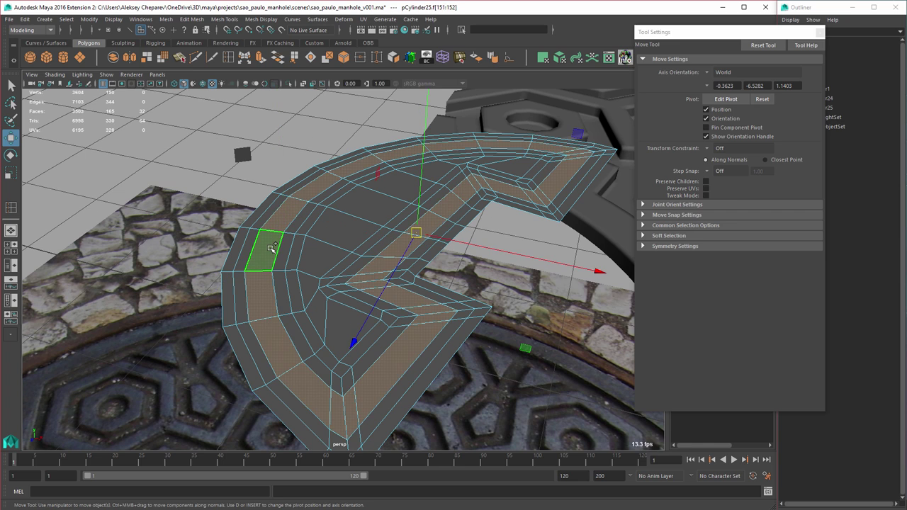
key(shift+period)
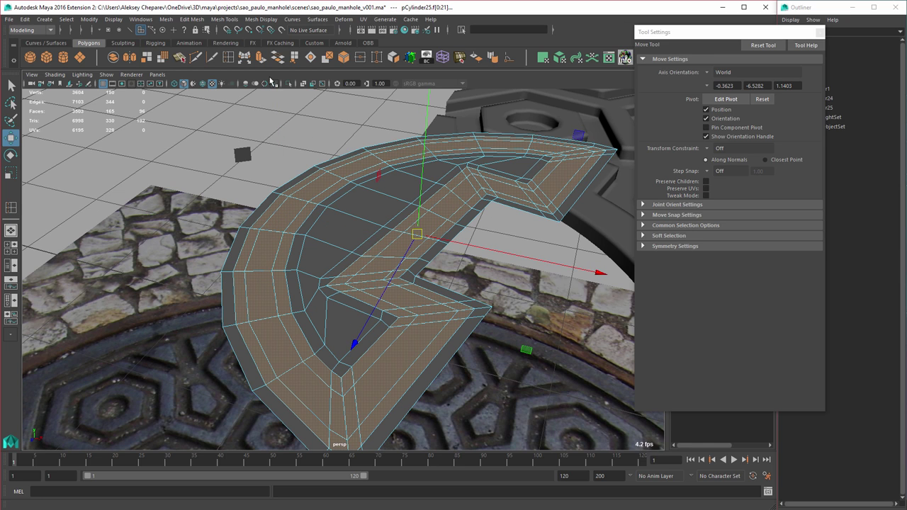
Step: Extrude the selected rim band upward and check the raised relief in smooth mesh preview
click(265, 59)
scroll(294, 122, down, 3)
alt+drag(397, 312, 423, 267)
key(w)
shift+middle_drag(424, 268, 440, 223)
right_drag(441, 224, 468, 219)
key(3)
click(287, 160)
alt+drag(283, 163, 352, 282)
scroll(226, 276, down, 4)
click(352, 282)
Step: In top view, move the crescent's pivot to the centre of the circular emblem in the photo and duplicate the crescent
key(space)
key(space)
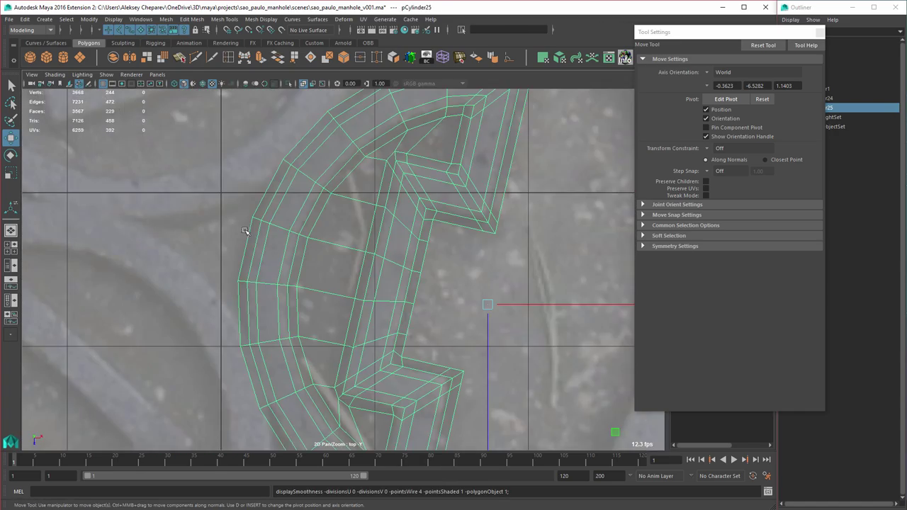
alt+right_drag(408, 297, 368, 293)
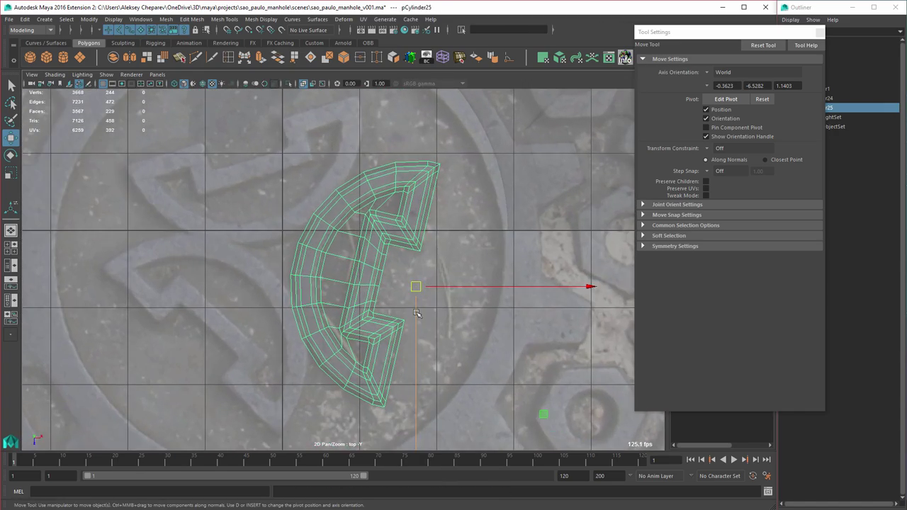
key(ctrl+shift+c)
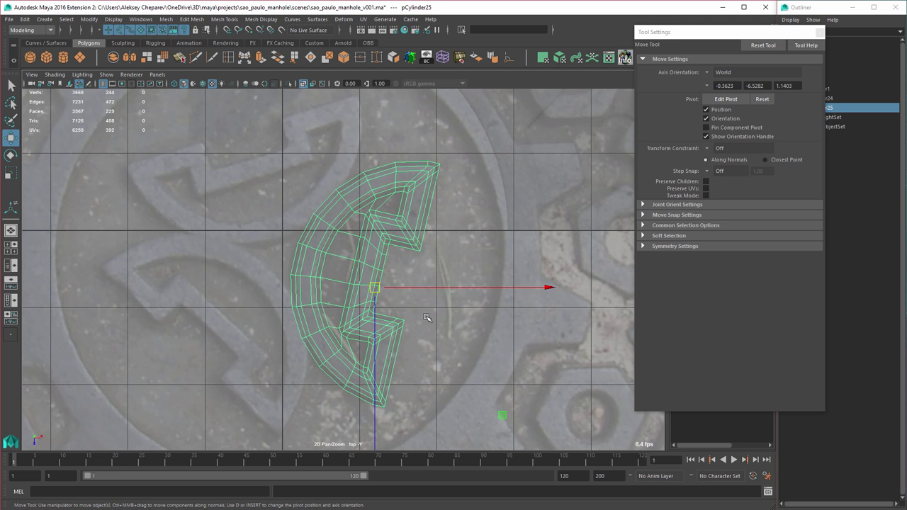
key(d)
middle_drag(434, 326, 341, 295)
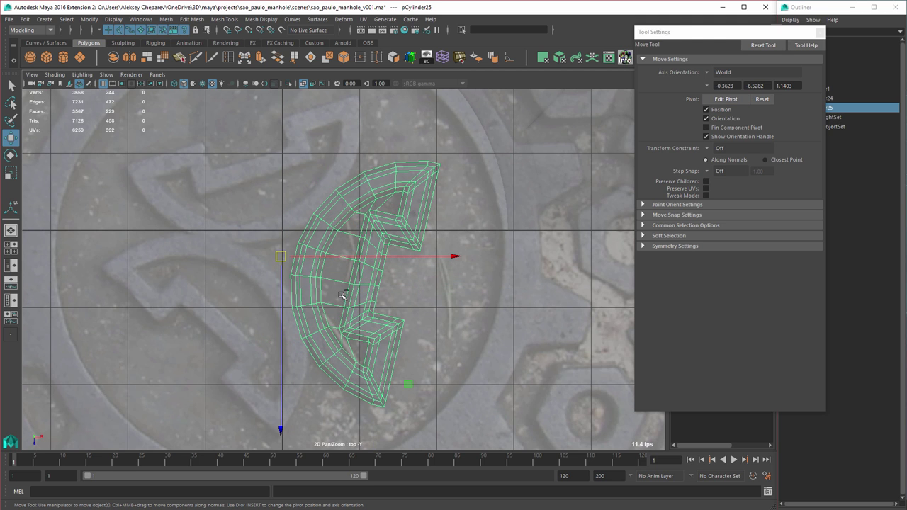
key(ctrl+d)
Step: Try rotating the copy with Rotate Y set to 120, and undo the rotation
key(e)
drag(429, 333, 413, 152)
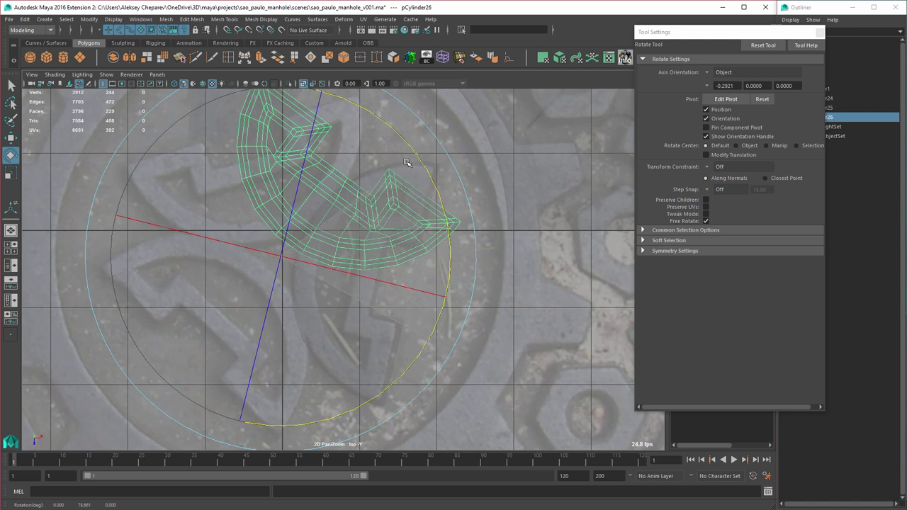
click(818, 33)
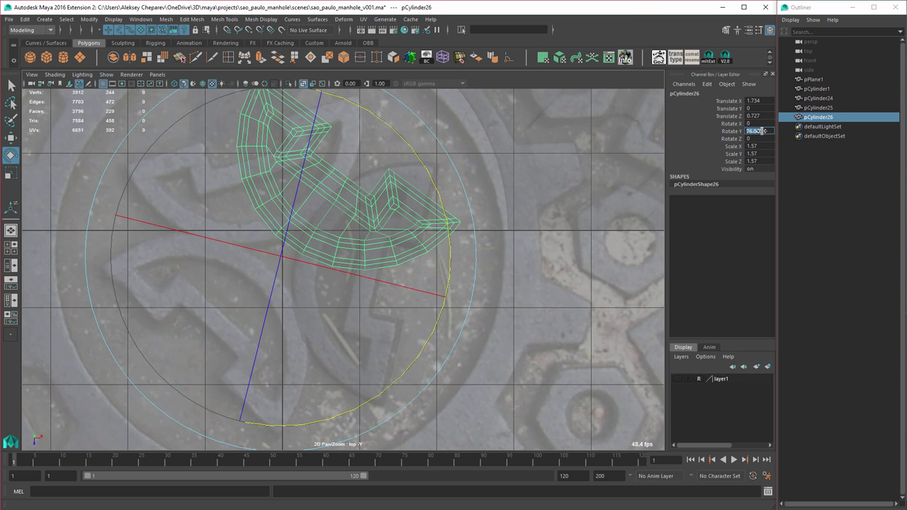
text(120)
key(Return)
alt+middle_drag(555, 190, 600, 207)
key(ctrl+z)
key(ctrl+z)
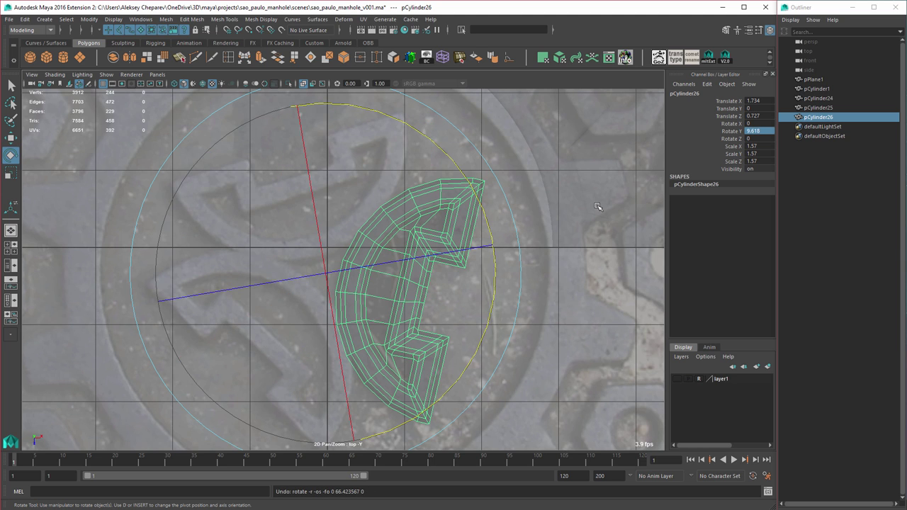
Step: Freeze the copy's transformations and duplicate it twice, setting Rotate Y to 120 on one duplicate and 240 on the other
key(w)
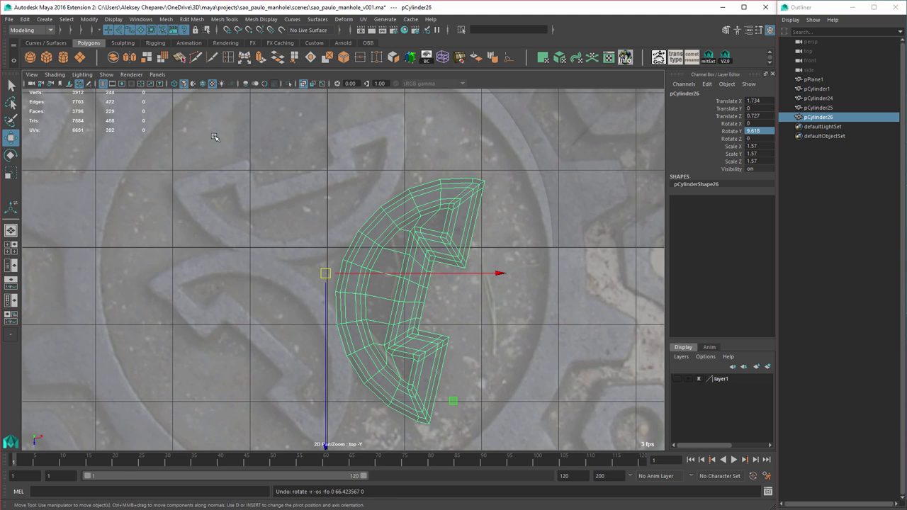
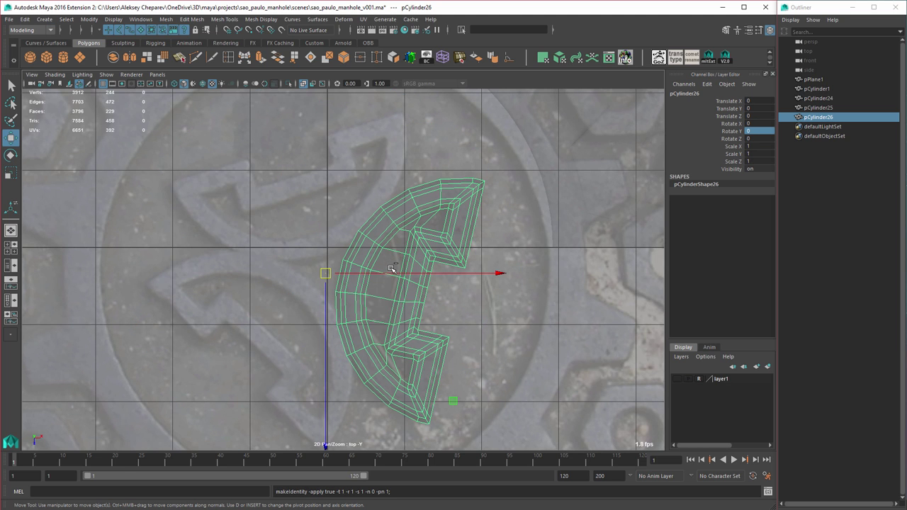
key(ctrl+d)
key(e)
drag(494, 304, 431, 153)
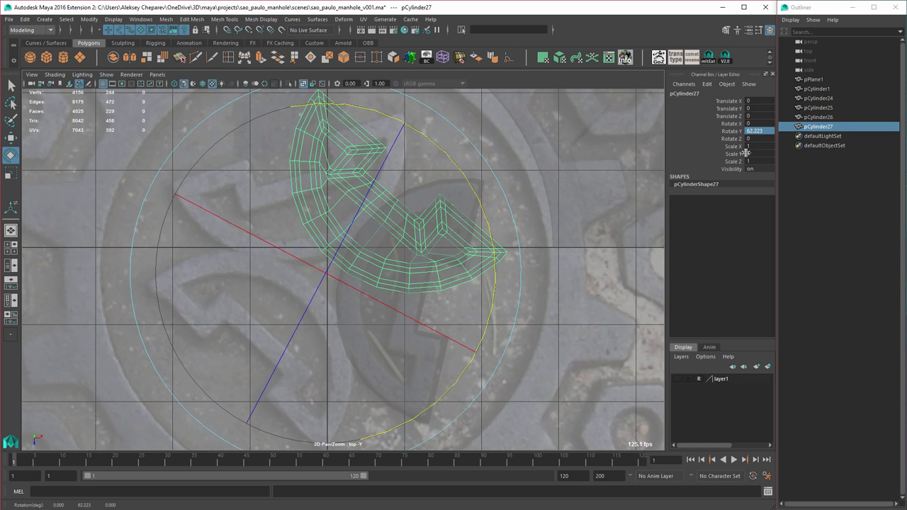
click(760, 132)
text(120)
key(Return)
alt+middle_drag(561, 281, 560, 270)
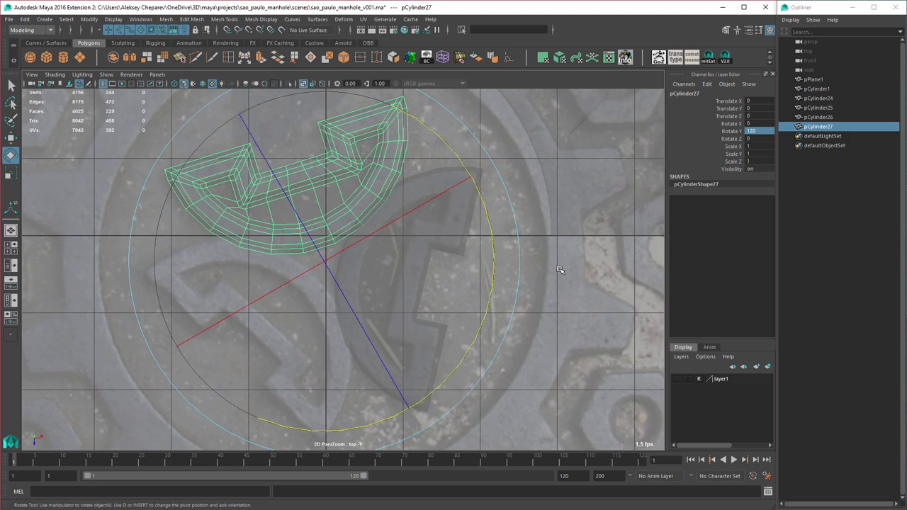
key(ctrl+d)
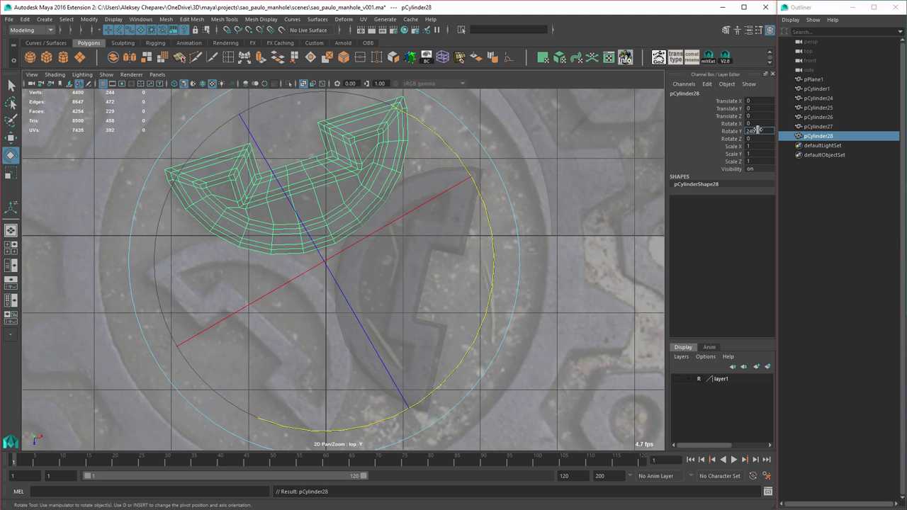
key(Return)
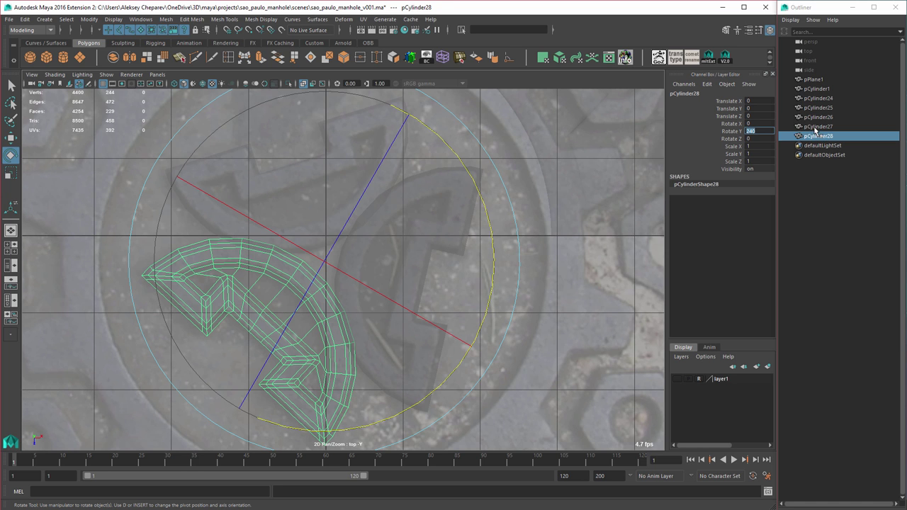
Step: Move the three new arrows aside and delete the original crescent beneath them
shift+click(819, 117)
key(q)
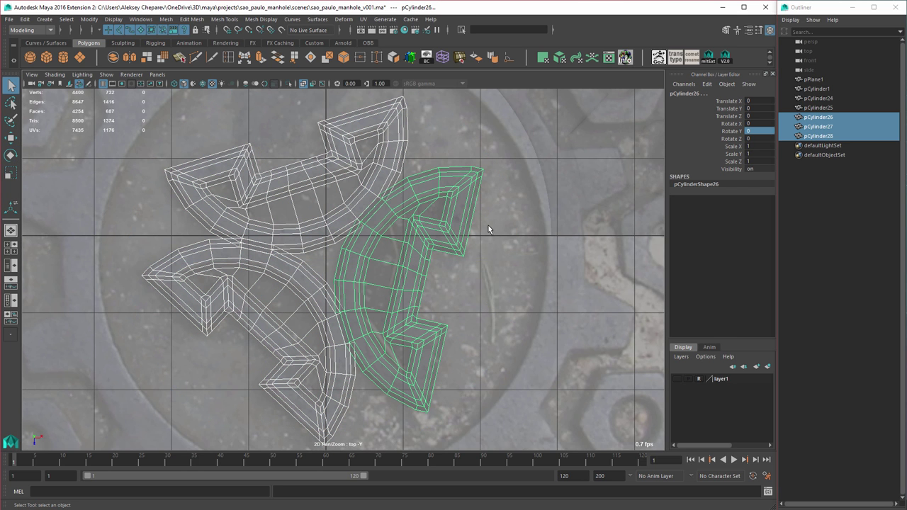
key(w)
middle_drag(523, 233, 473, 239)
click(465, 214)
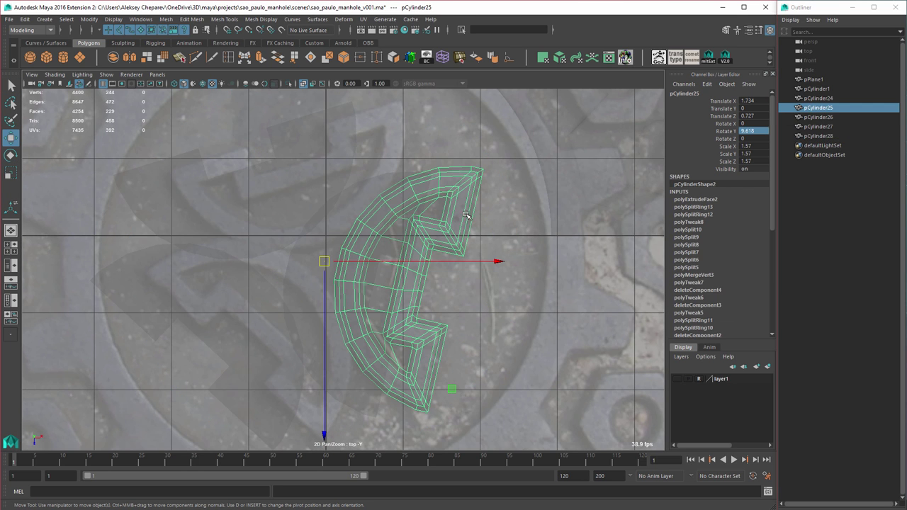
key(Delete)
Step: Shift the three arrows back over the emblem in the photo and combine them into one mesh
click(366, 212)
shift+click(321, 199)
shift+click(249, 277)
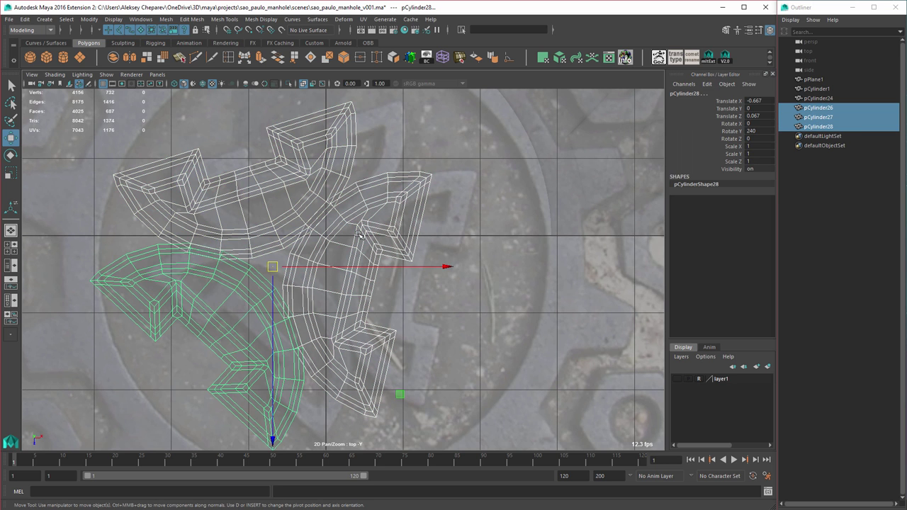
middle_drag(375, 223, 428, 213)
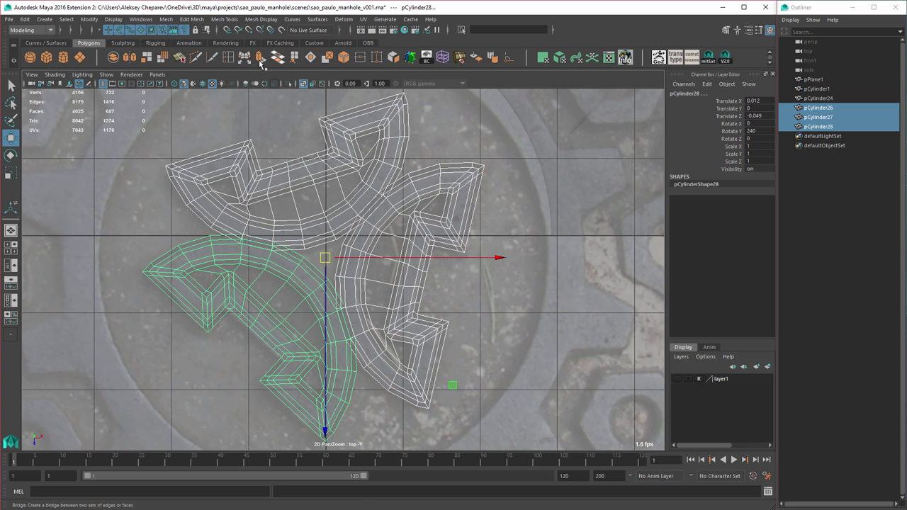
alt+middle_drag(328, 119, 378, 133)
alt+right_drag(378, 133, 341, 130)
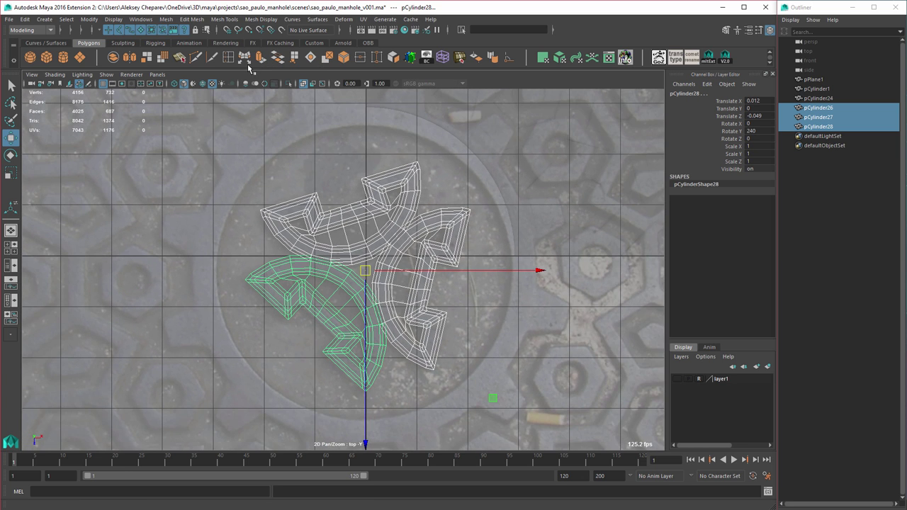
click(113, 57)
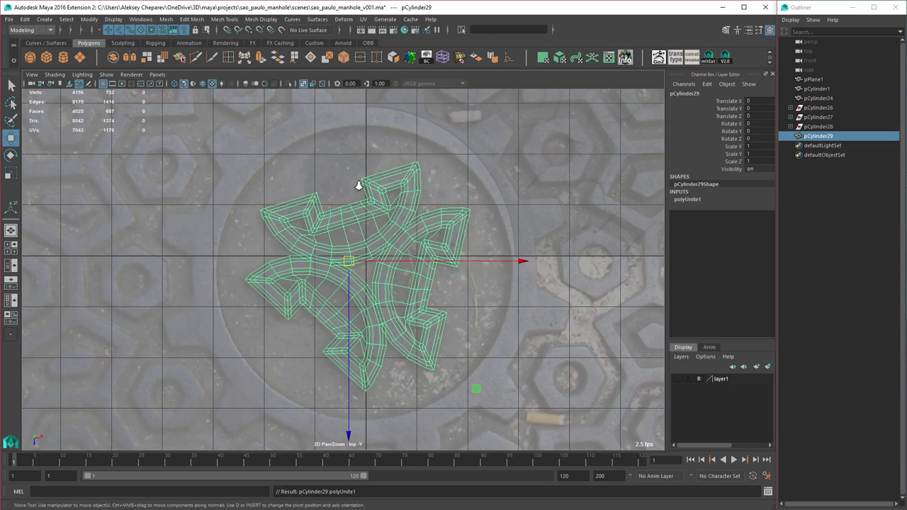
Step: Examine in perspective view how the three combined arrows meet and overlap around the central triangular gap
scroll(358, 186, up, 5)
key(space)
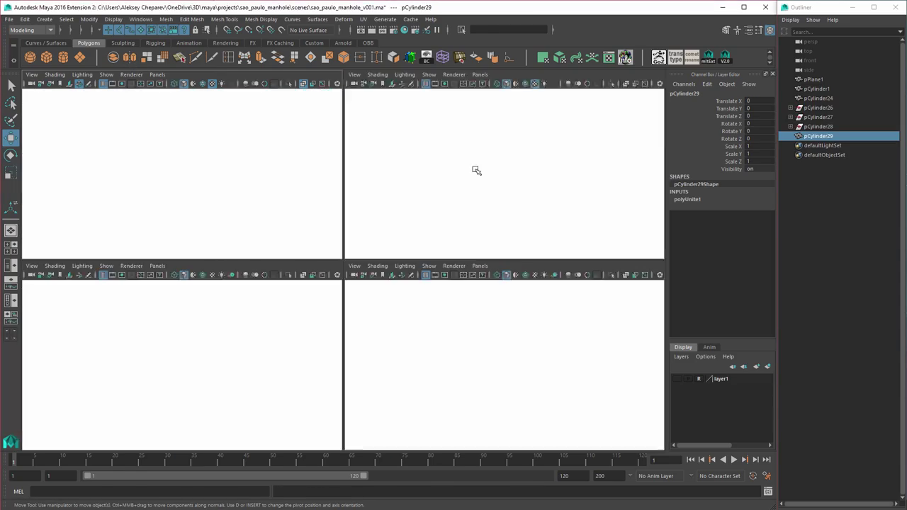
key(space)
key(r)
alt+drag(391, 225, 349, 287)
alt+right_drag(349, 287, 551, 306)
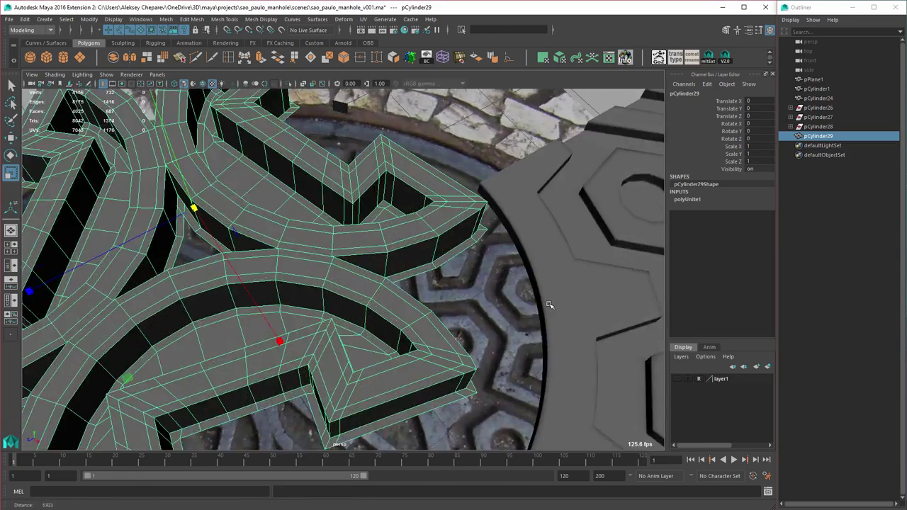
key(w)
alt+middle_drag(401, 230, 454, 239)
alt+drag(453, 239, 409, 266)
alt+middle_drag(409, 267, 486, 229)
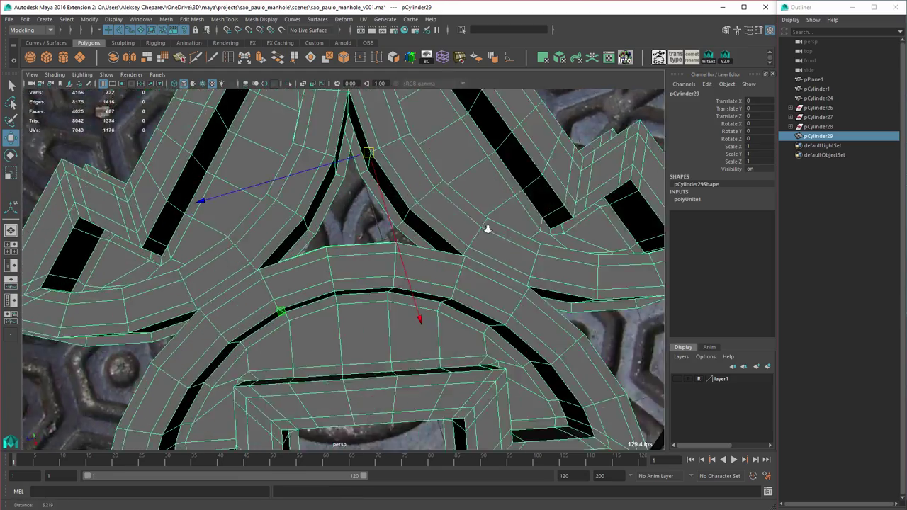
alt+right_drag(298, 234, 336, 231)
alt+drag(337, 231, 489, 230)
alt+middle_drag(454, 234, 404, 239)
alt+right_drag(405, 239, 462, 268)
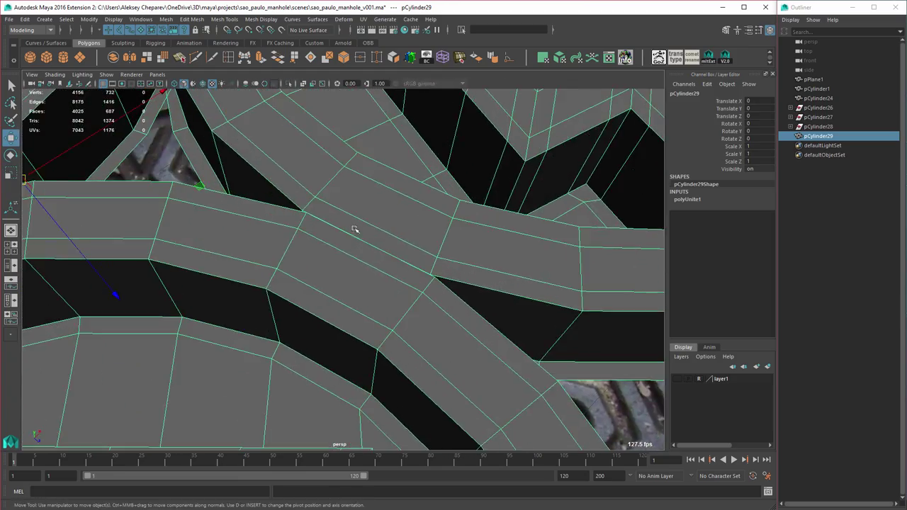
alt+right_drag(357, 230, 273, 201)
alt+middle_drag(187, 169, 310, 204)
Step: Delete all faces of the arrow on the left of the central gap from the combined mesh
right_drag(321, 198, 320, 216)
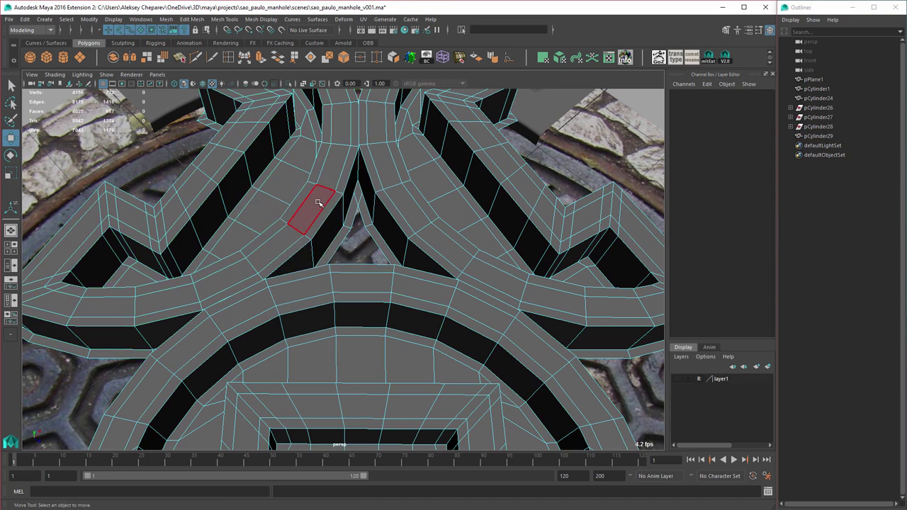
double_click(318, 203)
key(Delete)
Step: Select the lower arrow's faces, snap their pivot to an outer rim vertex, and snap them onto the neighbouring arrow's matching vertex
double_click(439, 311)
alt+middle_drag(430, 296, 319, 259)
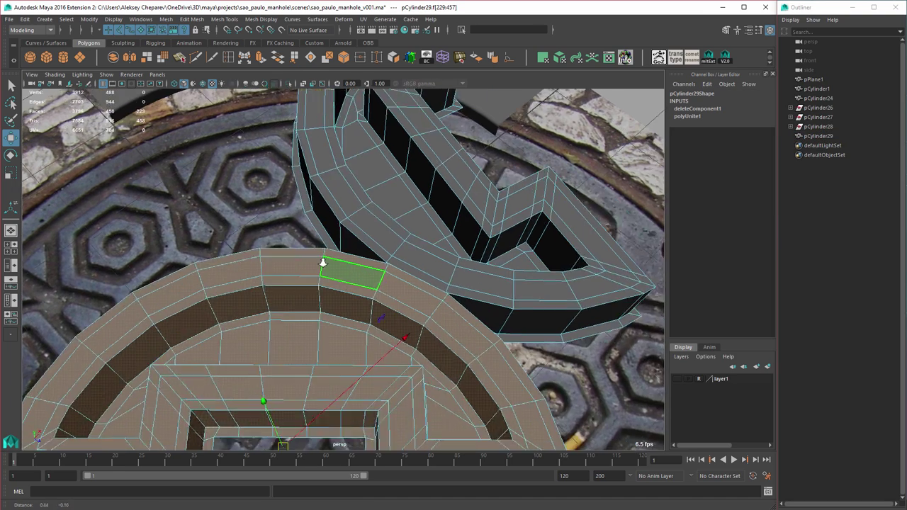
alt+right_drag(319, 259, 459, 302)
alt+middle_drag(459, 301, 319, 267)
ctrl+shift+right_click(310, 262)
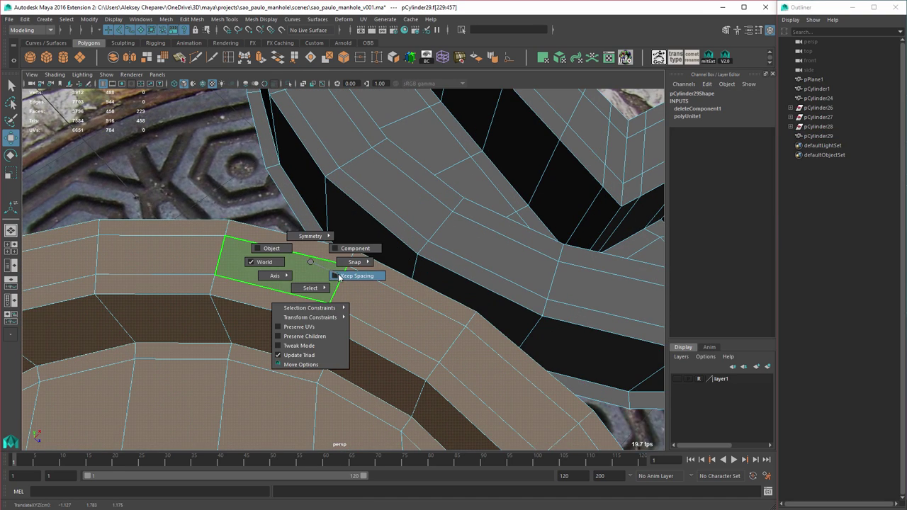
click(360, 267)
key(d)
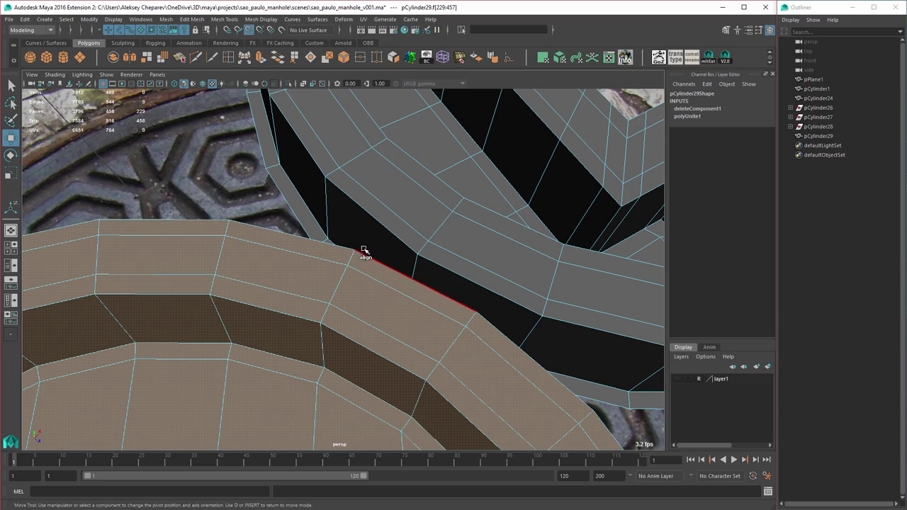
key(v)
click(357, 249)
middle_drag(410, 258, 417, 255)
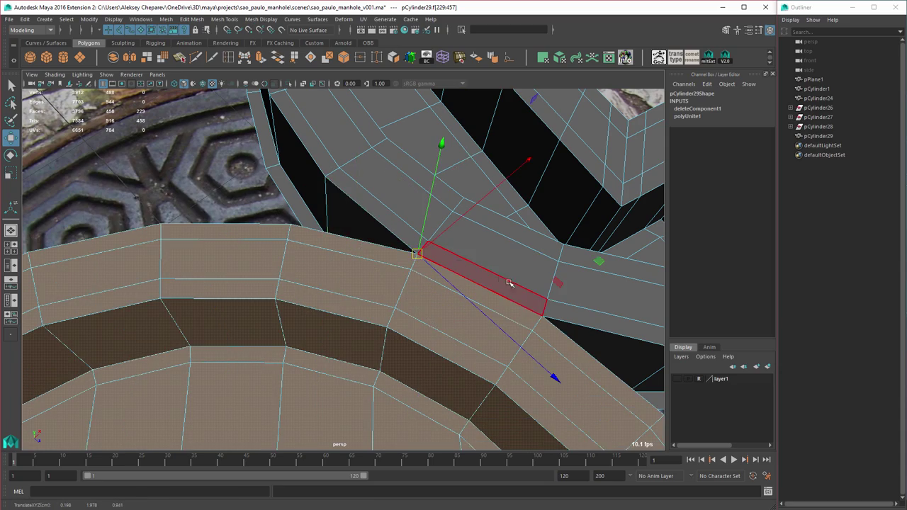
Step: Delete the overlapping inner wall and base-rim faces of both arrows where their outer curves touch
alt+right_drag(509, 283, 413, 257)
alt+drag(413, 257, 455, 217)
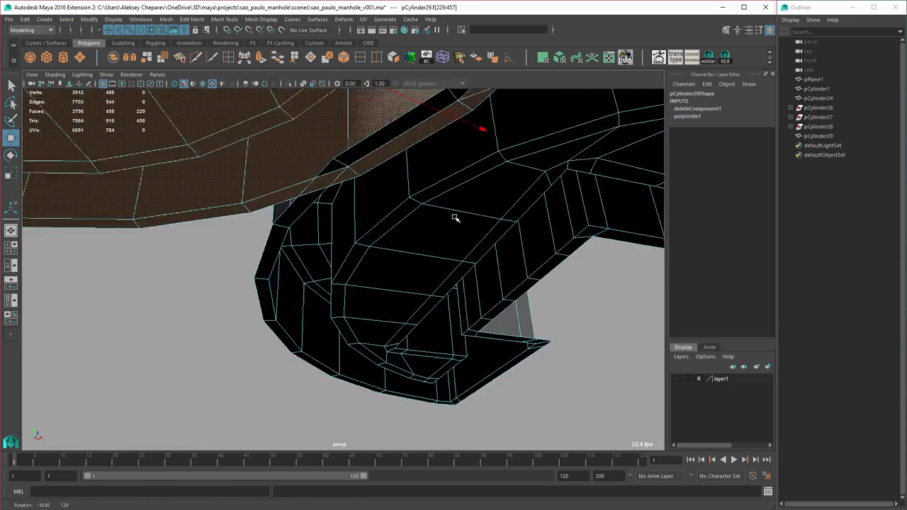
alt+middle_drag(454, 217, 401, 253)
alt+drag(401, 253, 381, 250)
right_drag(480, 138, 456, 167)
click(399, 161)
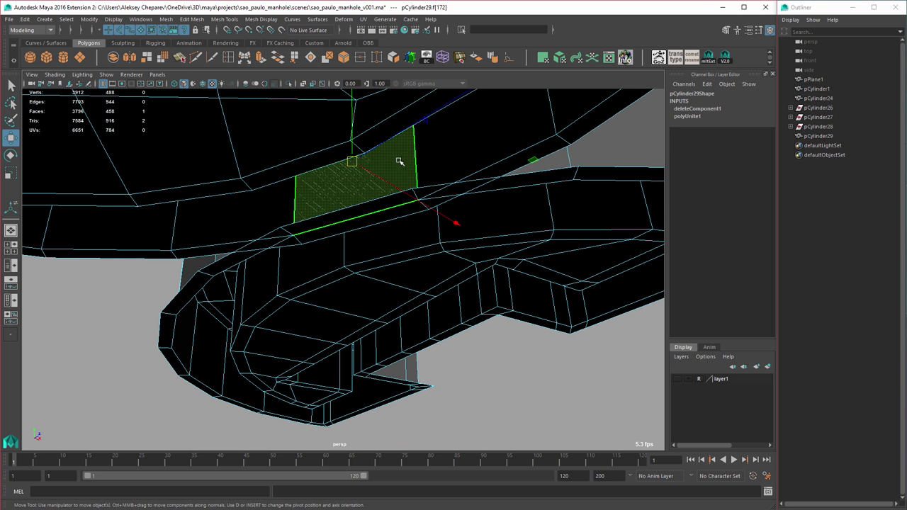
key(Delete)
click(394, 173)
key(Delete)
click(402, 206)
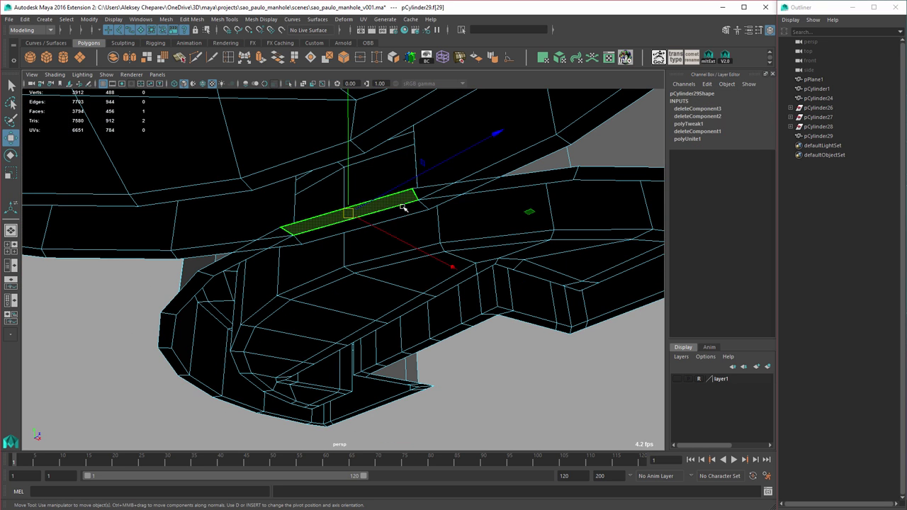
key(Delete)
click(405, 209)
key(Delete)
Step: In the top view, slide one base vertex to the rims' crossing above the junction and snap the other arrow's base vertex onto it
alt+drag(425, 207, 262, 232)
key(space)
key(space)
alt+middle_drag(300, 196, 337, 59)
scroll(394, 249, up, 6)
right_drag(411, 264, 394, 264)
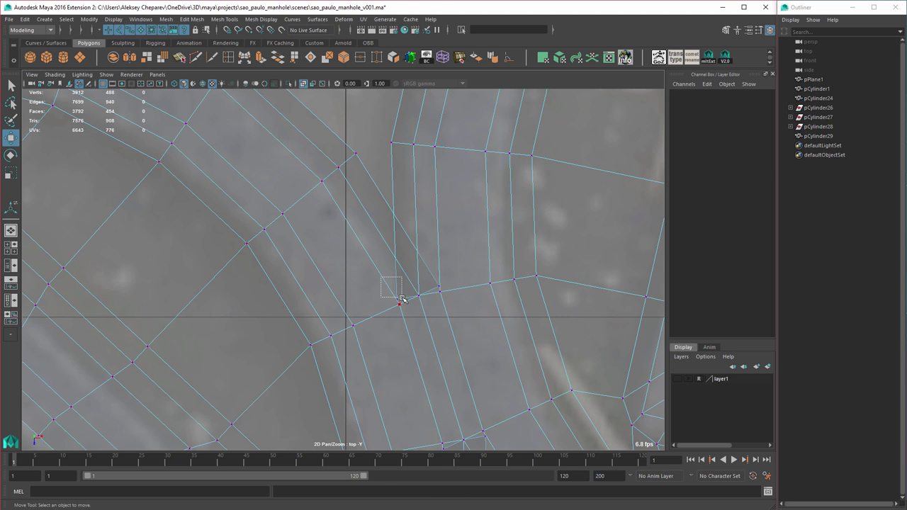
drag(401, 298, 402, 299)
middle_drag(393, 203, 404, 217)
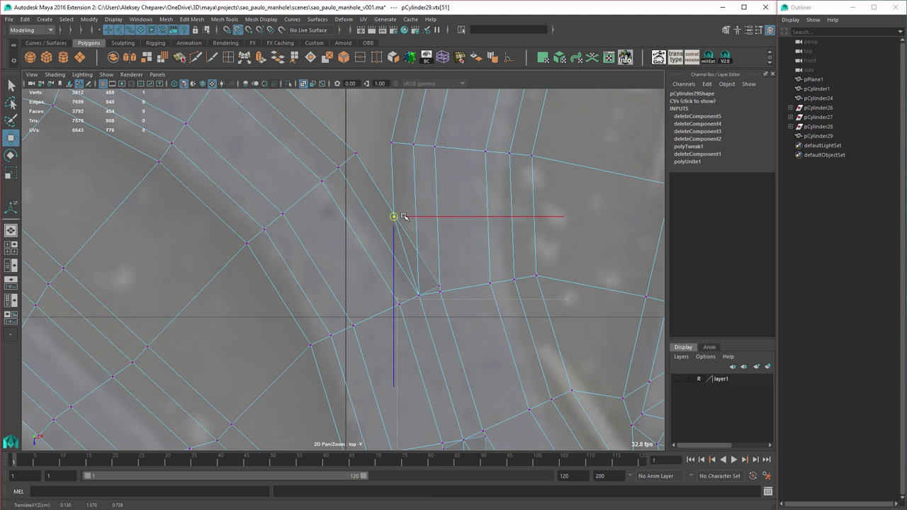
click(439, 288)
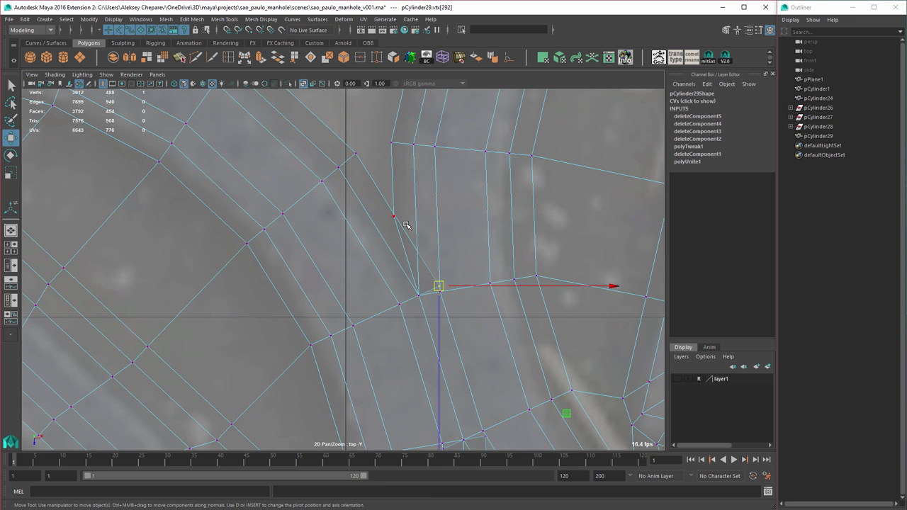
key(v)
middle_drag(386, 204, 398, 217)
Step: Snap the two overlapping base vertices below the junction onto the crossing point of the rims and return to object selection
alt+middle_drag(453, 281, 383, 63)
click(369, 228)
key(v)
middle_drag(417, 297, 427, 305)
click(415, 218)
key(v)
right_drag(427, 252, 467, 245)
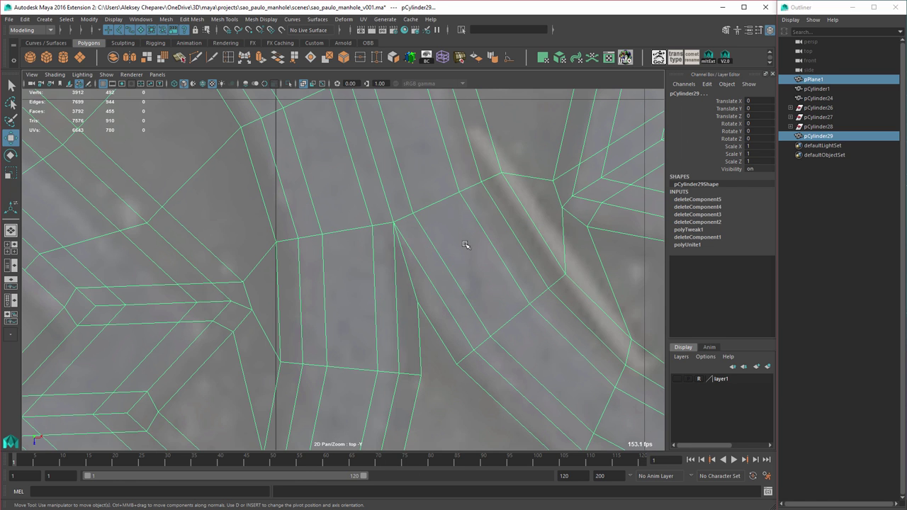
Step: Merge the coincident vertices of the joined arrows with a distance threshold of 0.01
key(space)
key(space)
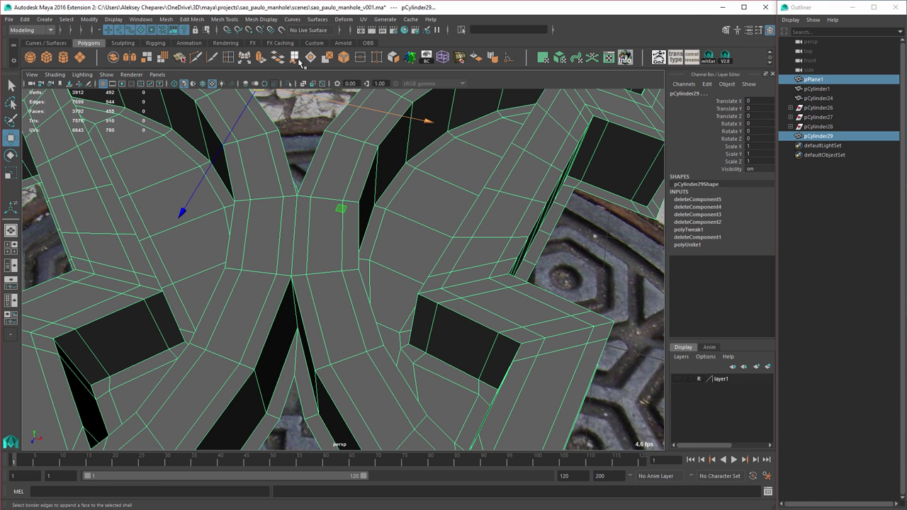
click(361, 61)
alt+right_drag(391, 216, 364, 223)
alt+drag(365, 223, 418, 230)
alt+right_drag(418, 230, 347, 237)
alt+drag(347, 237, 417, 252)
Step: Examine the merged junction between the two arrows in smooth preview and unsmoothed, from above and at the lower notch
key(3)
alt+drag(361, 269, 319, 237)
alt+right_drag(319, 237, 470, 286)
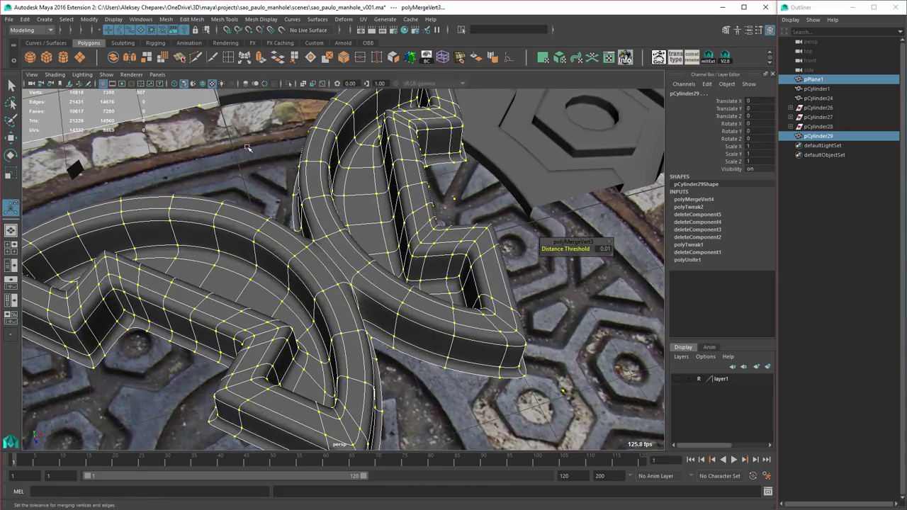
click(244, 146)
alt+drag(248, 152, 457, 228)
click(416, 240)
key(1)
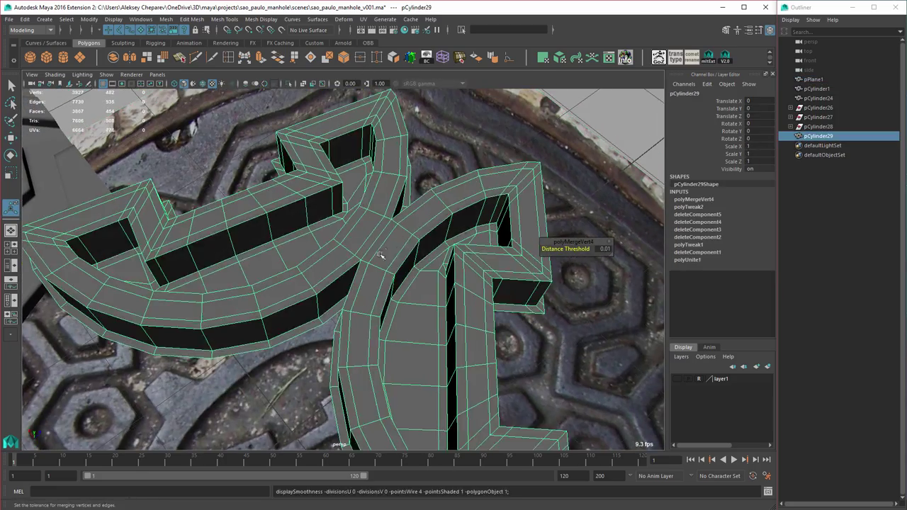
alt+drag(381, 257, 424, 225)
alt+right_drag(423, 225, 485, 269)
key(3)
key(1)
alt+drag(383, 217, 359, 282)
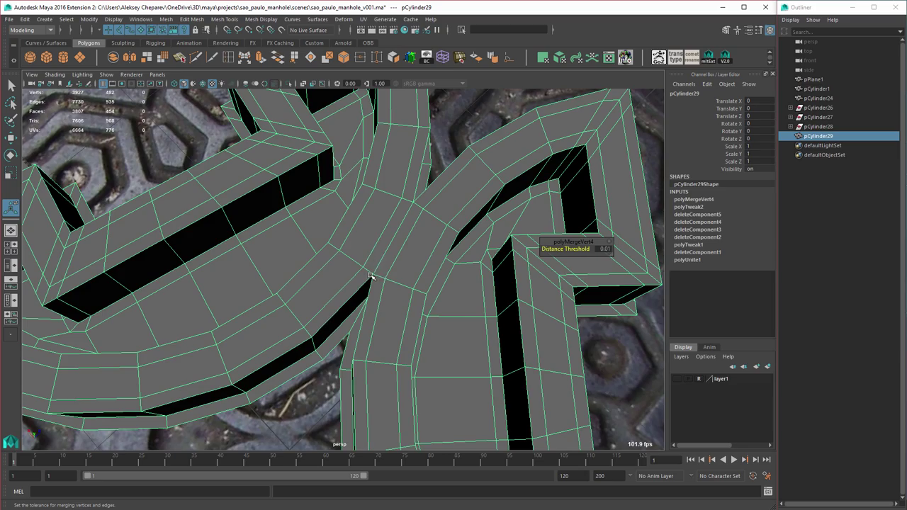
alt+right_drag(370, 276, 411, 286)
mouse_move(398, 277)
alt+mouse_down()
mouse_move(409, 257)
mouse_move(397, 276)
alt+mouse_up()
alt+middle_drag(397, 274, 401, 219)
alt+drag(401, 220, 380, 267)
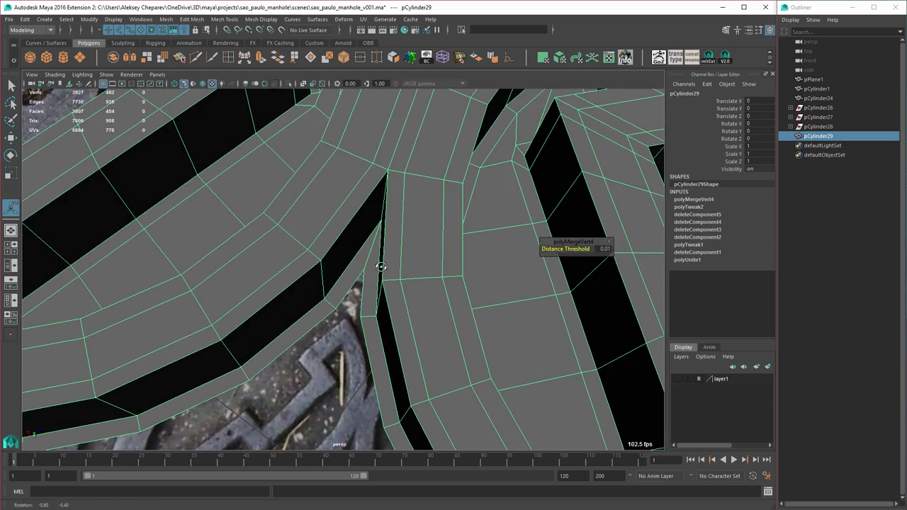
Step: Delete the short cross edges on both sides of the central seam at both ends of the junction
double_click(228, 59)
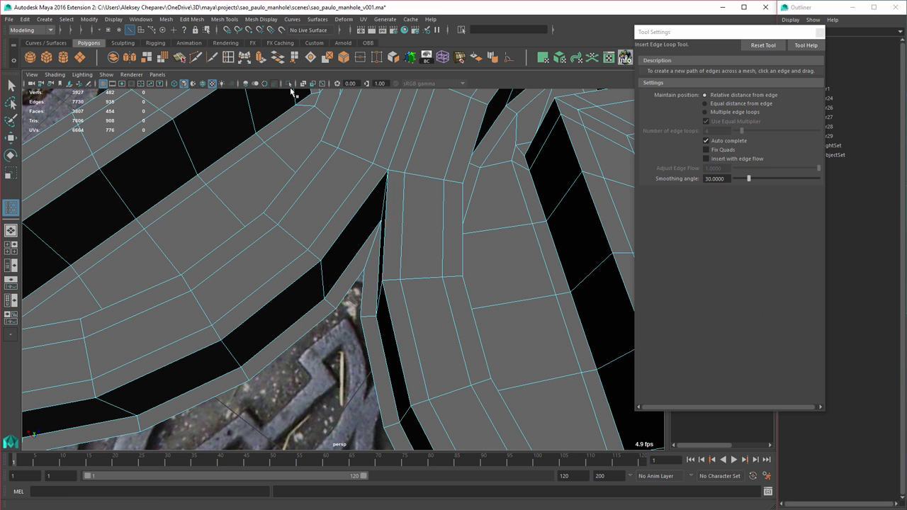
alt+middle_drag(462, 204, 453, 224)
key(w)
right_drag(367, 204, 370, 181)
click(361, 203)
shift+click(375, 206)
key(q)
alt+drag(415, 160, 412, 181)
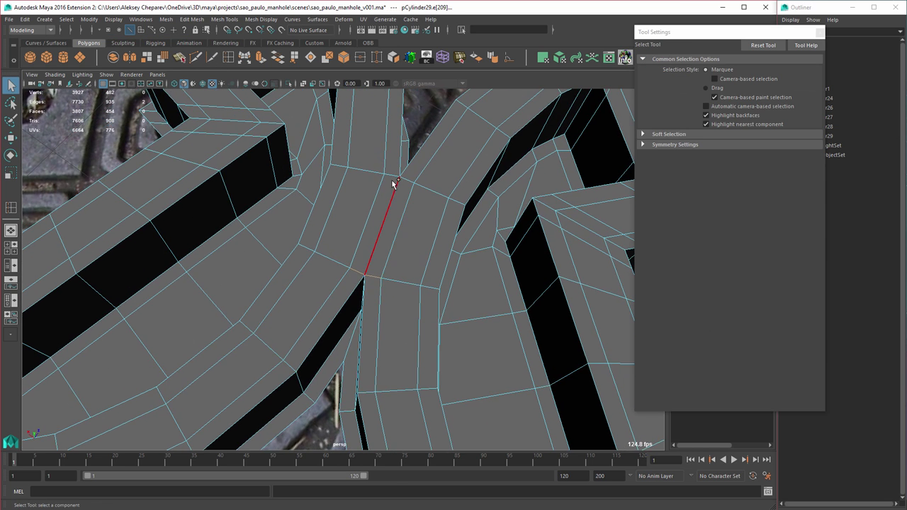
key(Delete)
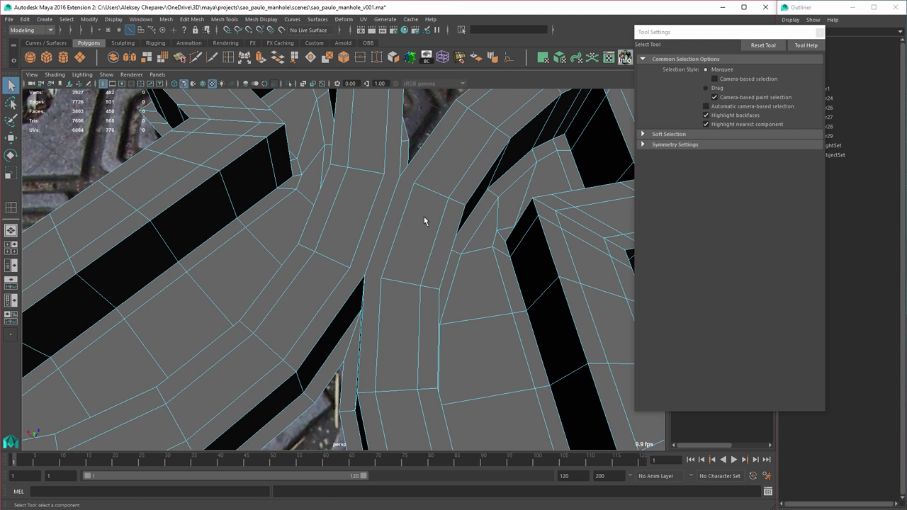
Step: Insert edge loops down the facing side walls close to where the two arrows join, using relative distance from edge
click(228, 58)
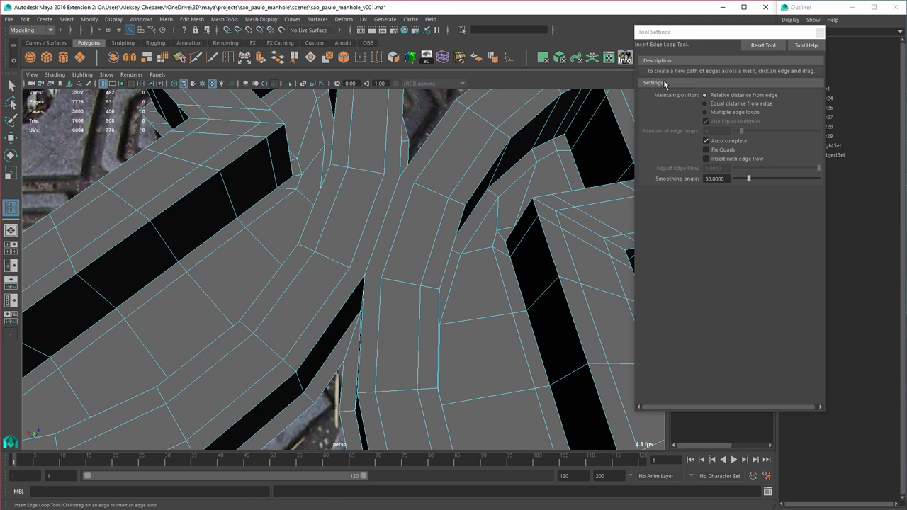
click(721, 98)
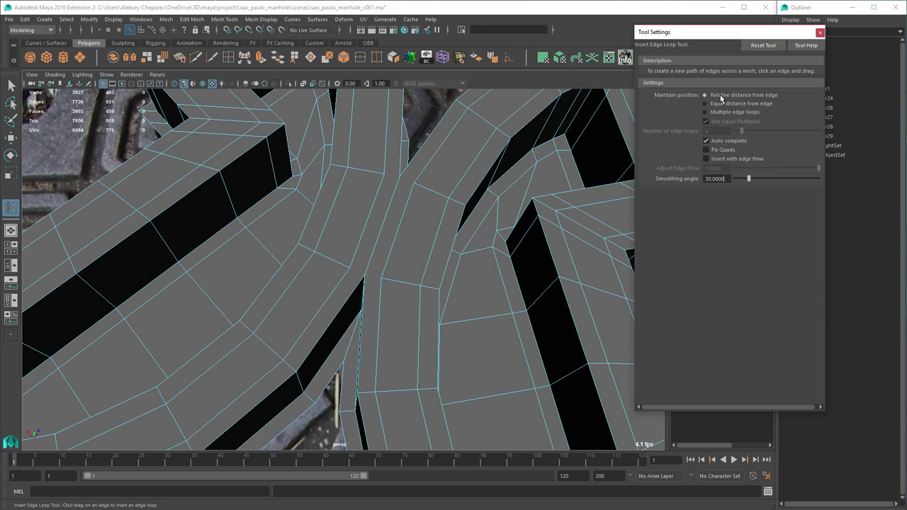
alt+middle_drag(405, 234, 404, 213)
scroll(360, 255, up, 3)
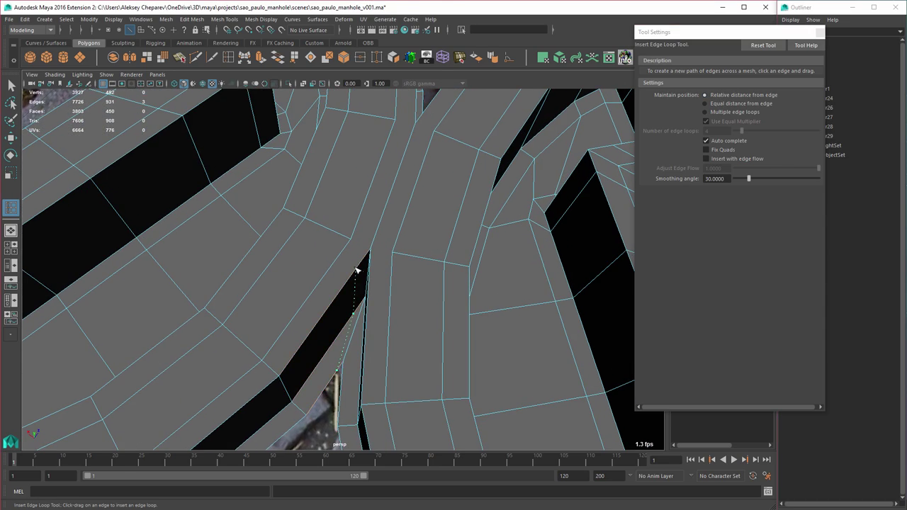
click(356, 270)
alt+drag(357, 270, 405, 265)
click(401, 261)
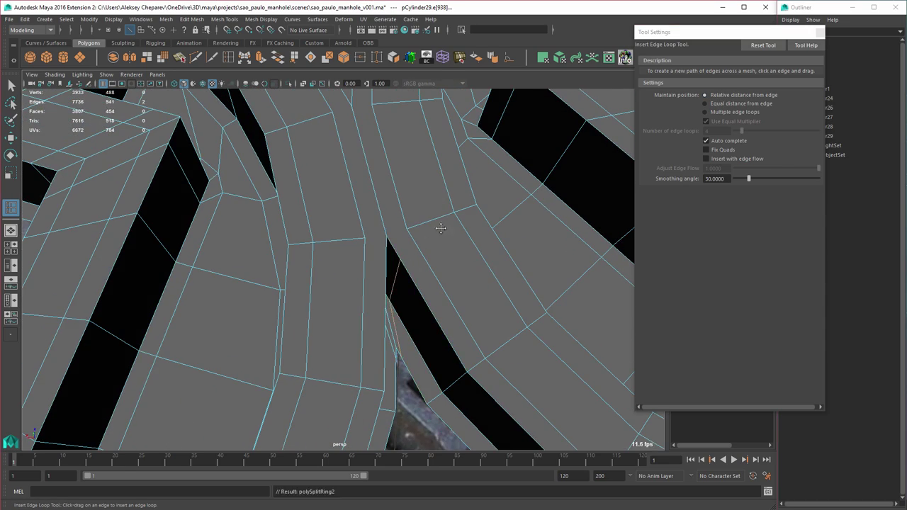
alt+drag(439, 228, 246, 84)
click(298, 232)
click(346, 244)
Step: Multi-Cut new edges around each notch tip, linking the wall loops through the neighbouring rim corners and the central seam
click(211, 59)
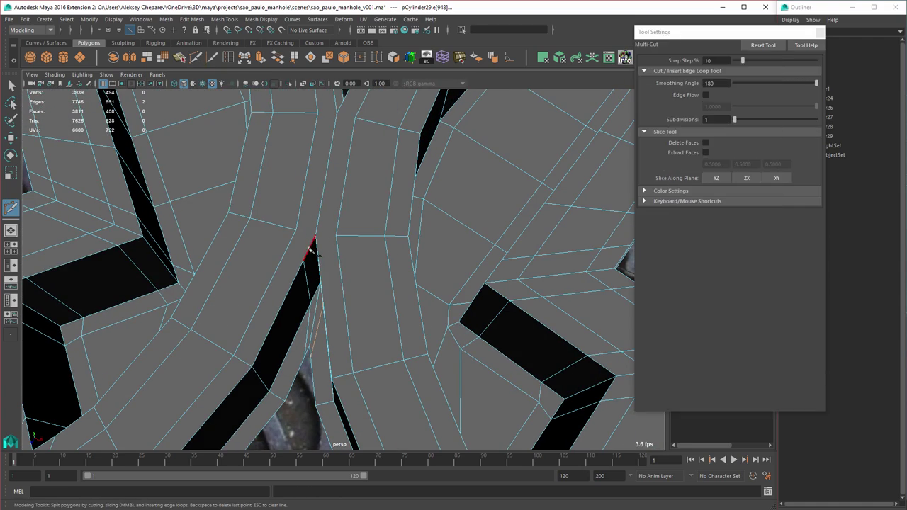
click(297, 228)
alt+drag(312, 207, 374, 120)
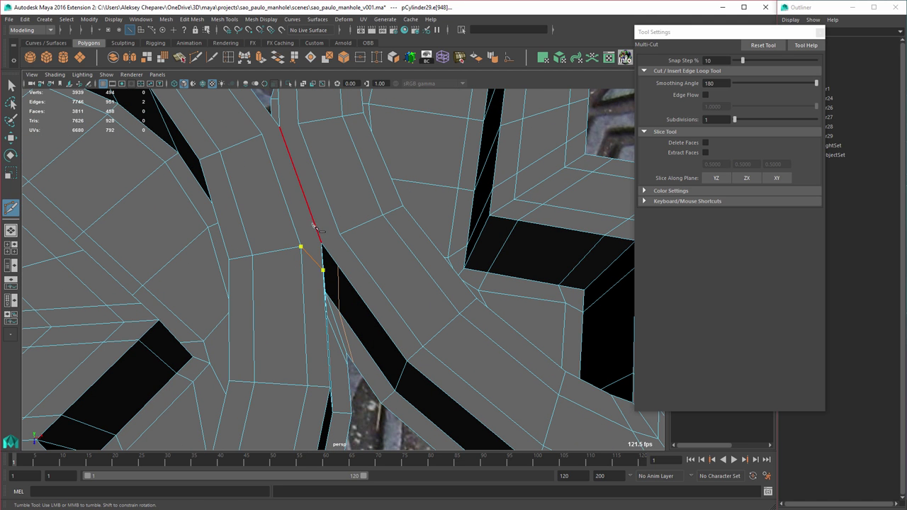
alt+drag(360, 264, 343, 250)
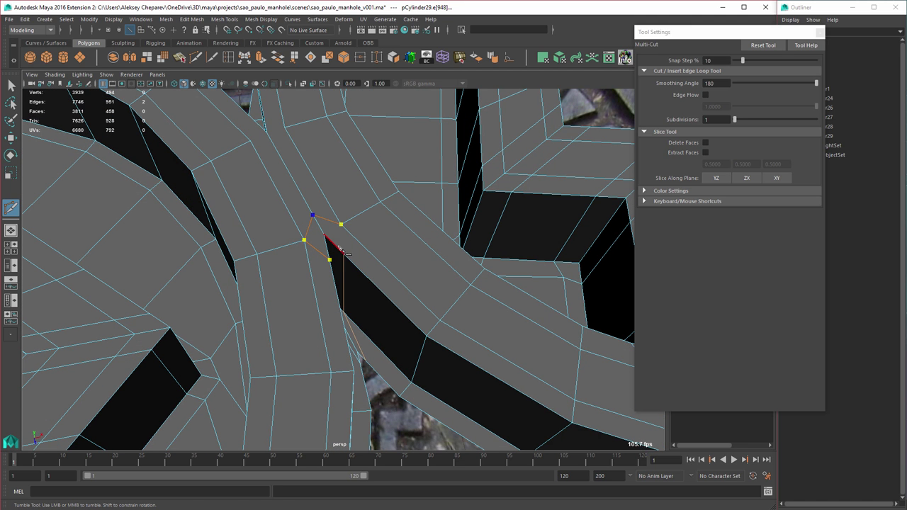
right_click(376, 280)
alt+drag(291, 219, 322, 318)
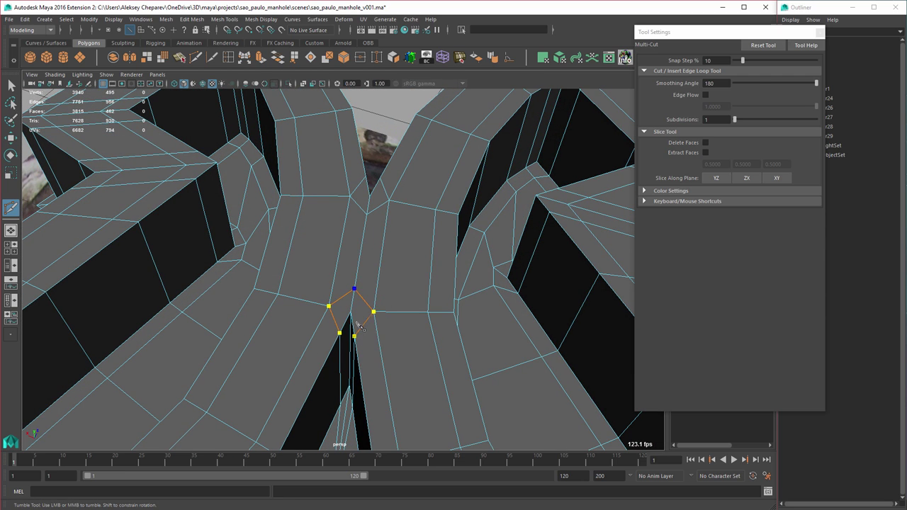
key(w)
Step: Examine the re-cut junction in smooth preview from above and from the side
alt+drag(390, 323, 395, 332)
key(3)
alt+right_drag(420, 247, 427, 212)
click(447, 214)
alt+drag(448, 212, 371, 260)
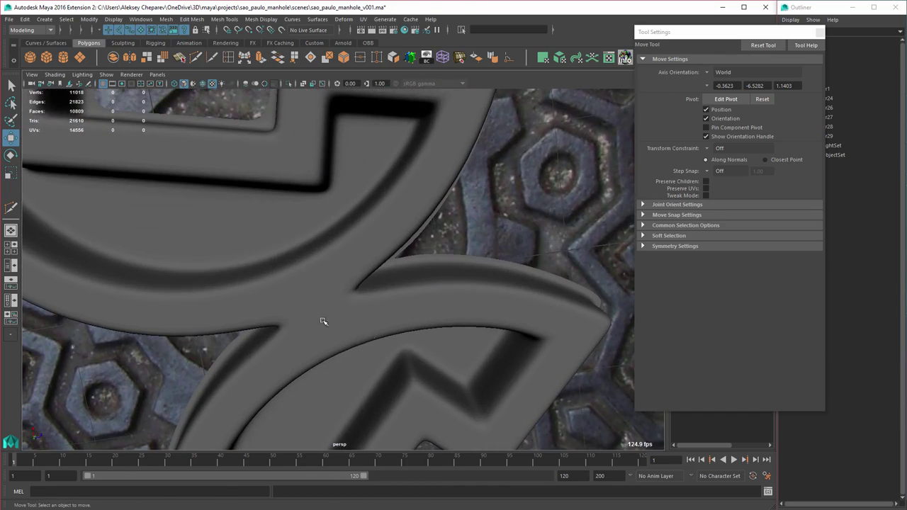
alt+drag(323, 321, 386, 268)
mouse_move(386, 268)
alt+right_down()
mouse_move(306, 269)
mouse_move(378, 280)
alt+right_up()
click(385, 270)
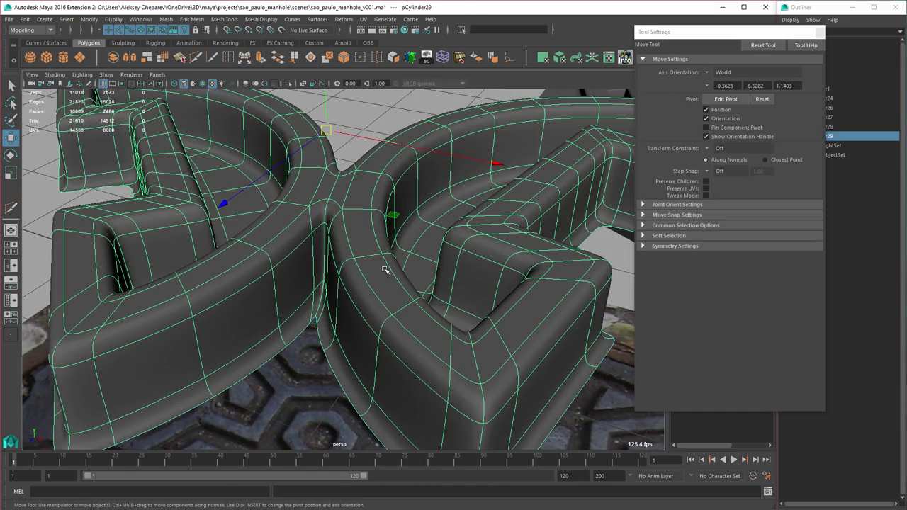
alt+drag(384, 269, 380, 223)
Step: Examine the unsmoothed side walls and base rim inside the notch between the two arrows
key(1)
alt+right_drag(381, 222, 415, 291)
alt+drag(415, 291, 411, 289)
alt+middle_drag(411, 289, 400, 272)
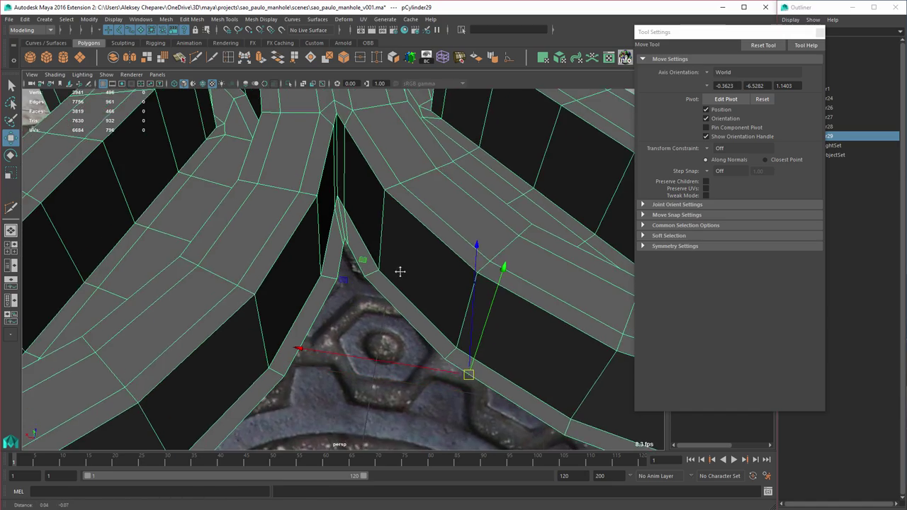
alt+right_drag(400, 272, 528, 358)
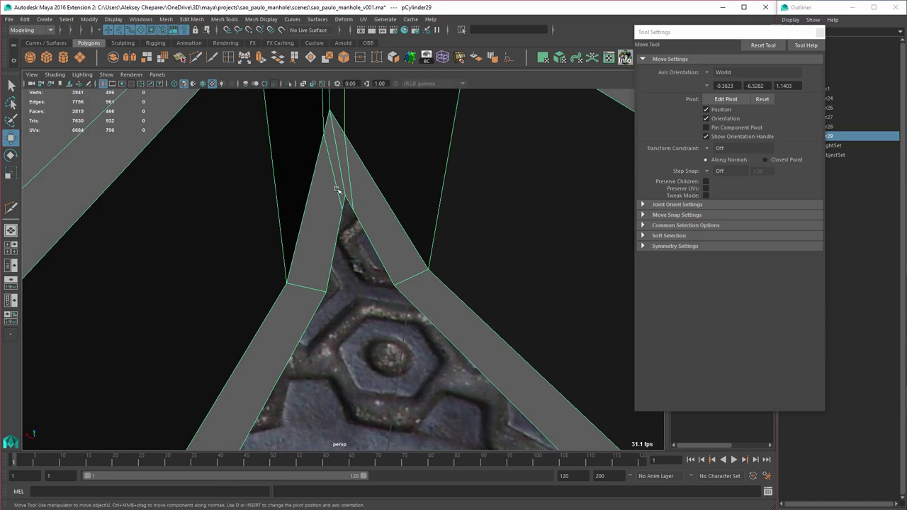
alt+right_drag(434, 253, 204, 199)
alt+right_drag(340, 230, 223, 199)
alt+drag(269, 134, 411, 191)
alt+right_drag(312, 216, 252, 187)
Step: In the top view, select the faces of the right arrow's upper half and delete them
key(space)
key(space)
alt+right_drag(431, 261, 290, 227)
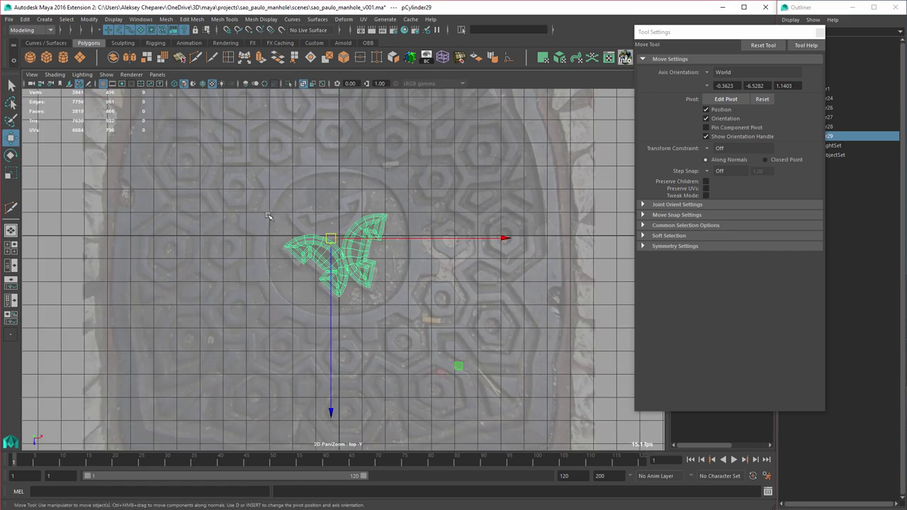
alt+right_drag(375, 241, 476, 273)
alt+middle_drag(477, 273, 474, 320)
alt+right_drag(386, 227, 437, 243)
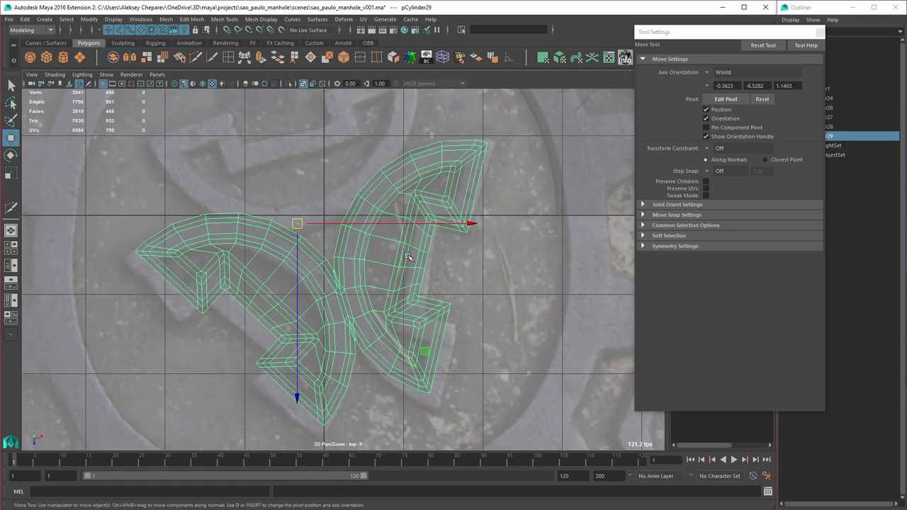
right_click(403, 182)
right_drag(405, 204, 404, 206)
drag(343, 129, 395, 232)
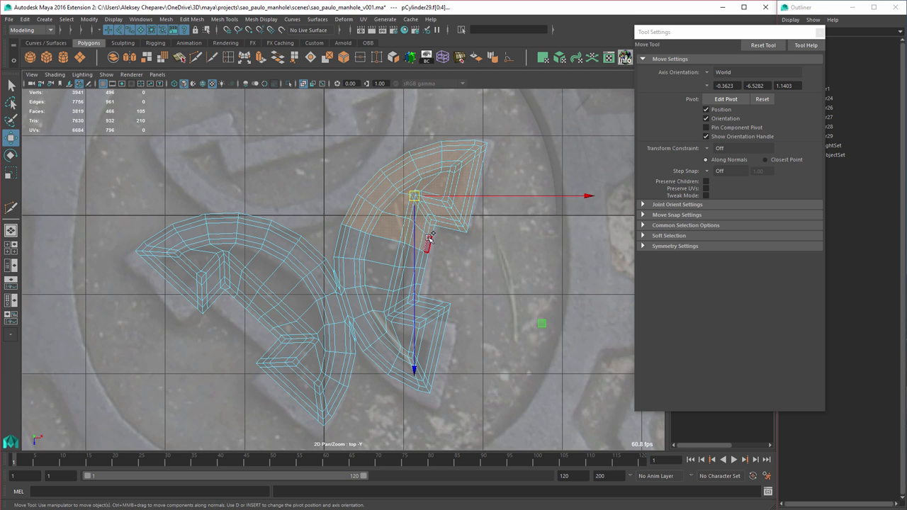
shift+middle_drag(433, 228, 447, 242)
key(ctrl+z)
ctrl+shift+drag(445, 235, 422, 239)
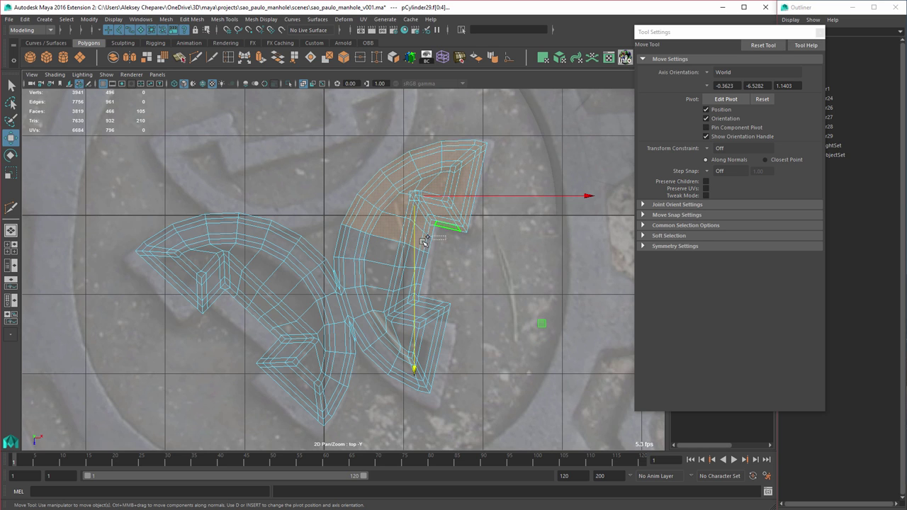
key(Delete)
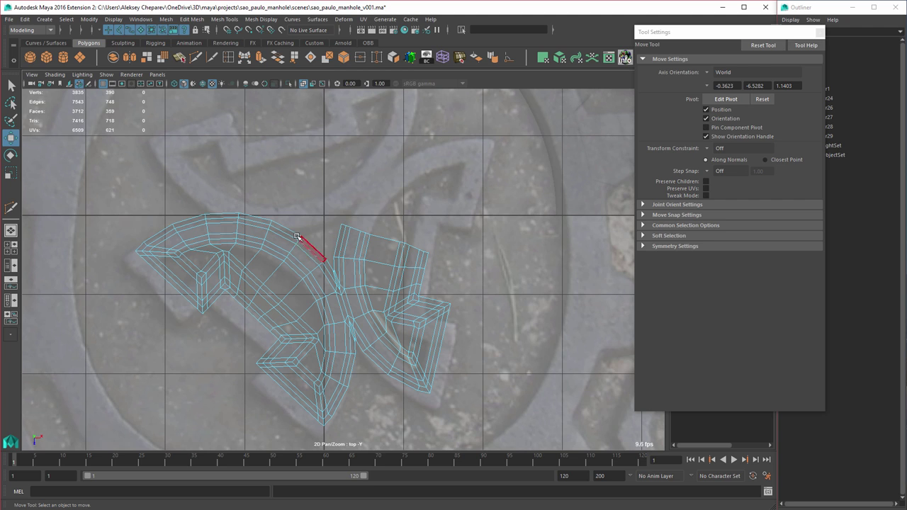
Step: Delete the faces of the left arrow's outer half, including the stray leftover face, and return to object selection
drag(120, 190, 313, 268)
ctrl+shift+drag(128, 216, 251, 316)
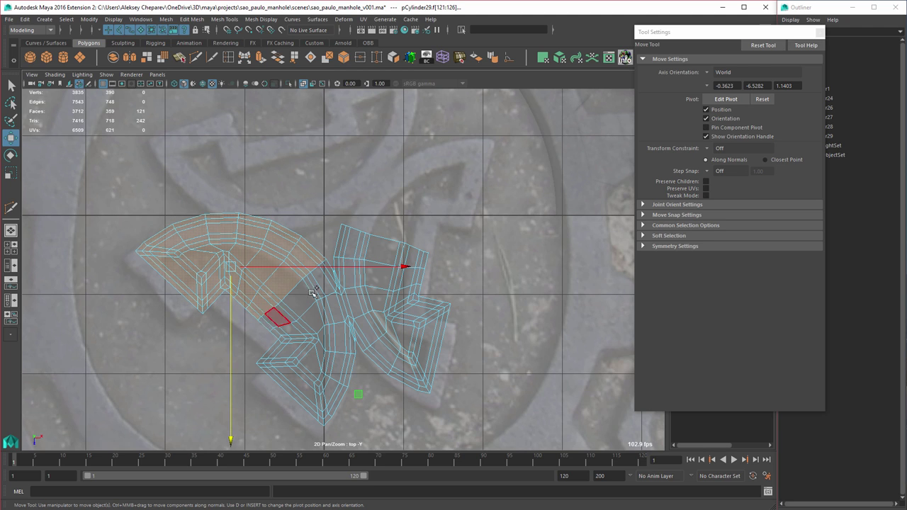
key(Delete)
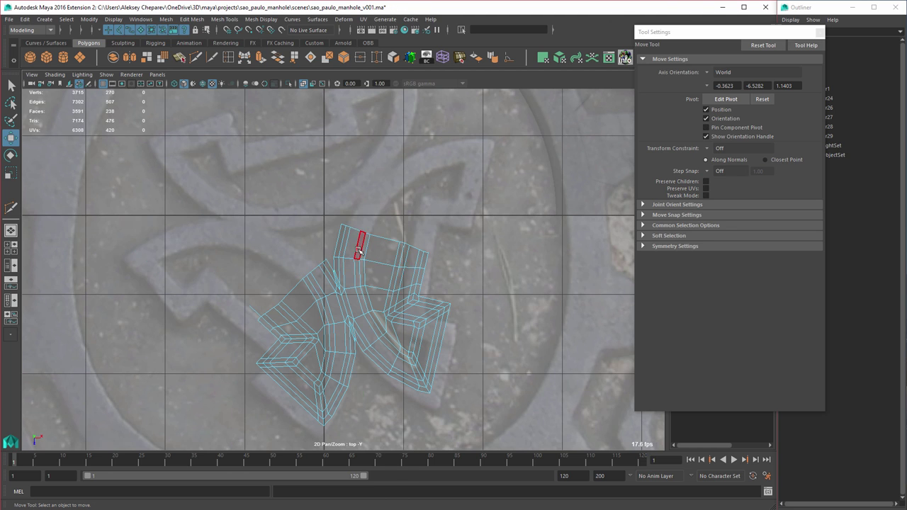
right_drag(359, 249, 357, 273)
drag(226, 281, 264, 312)
key(Delete)
right_drag(359, 249, 378, 243)
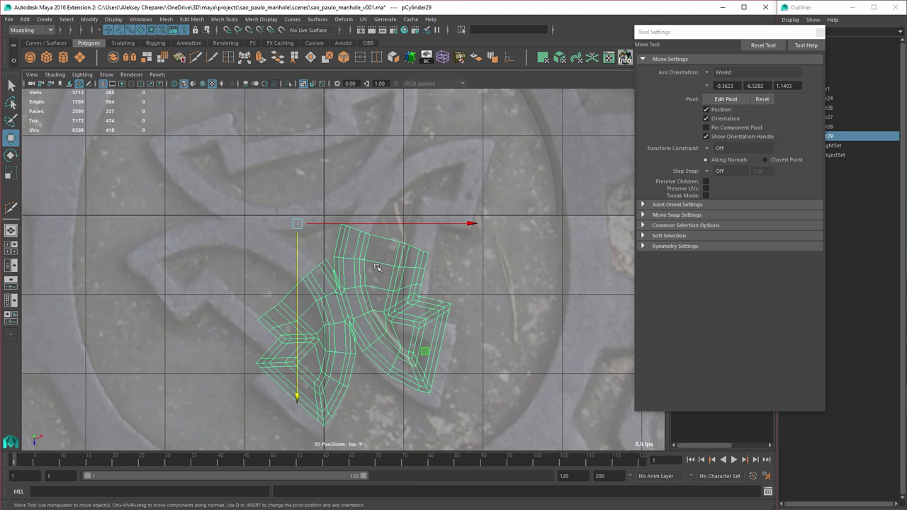
Step: Snap the junction section's pivot to the outer corner vertex at the open end of its upper arm
scroll(305, 270, up, 2)
key(d)
key(v)
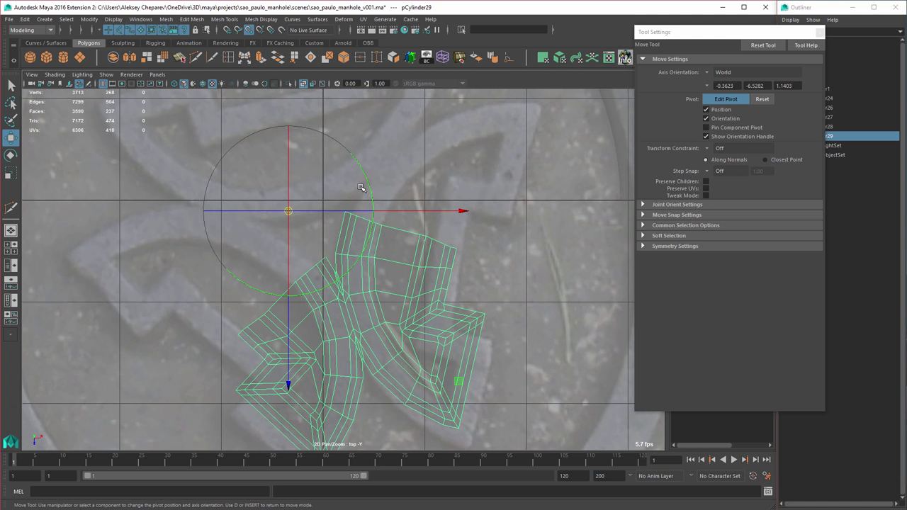
middle_drag(472, 246, 482, 249)
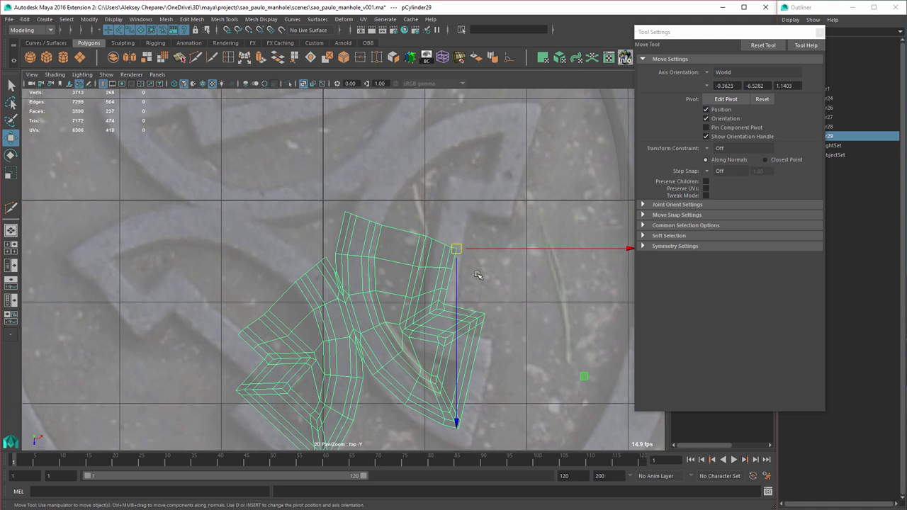
Step: Duplicate the junction section and set the copy's Rotate Y to 120
key(ctrl+d)
key(e)
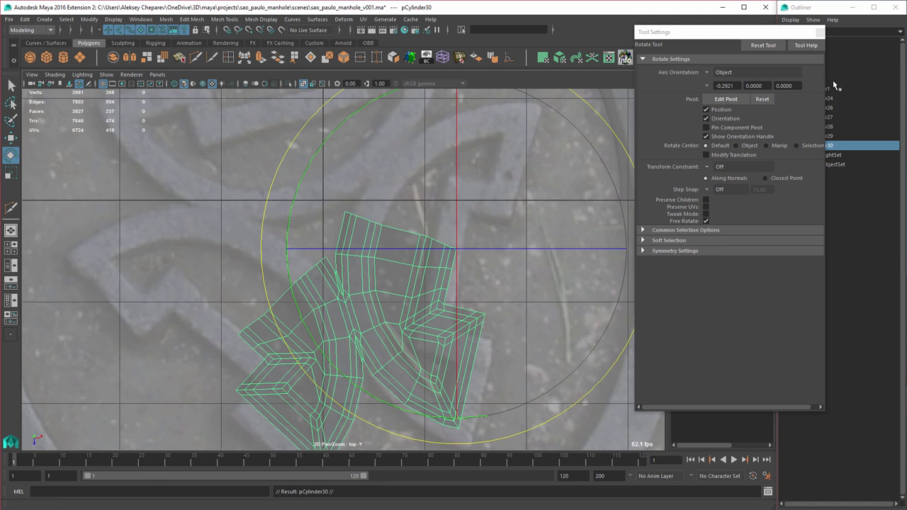
click(819, 32)
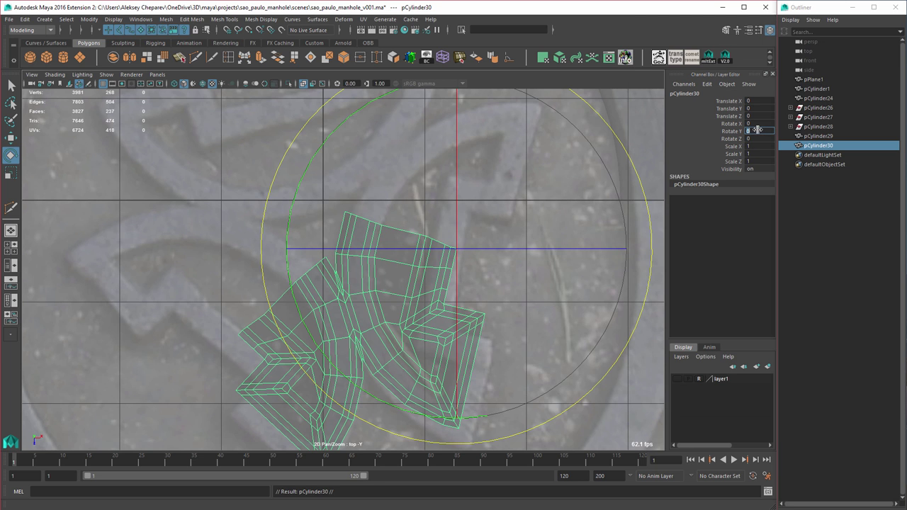
key(Return)
Step: Move the rotated copy so its open-end corner vertex snaps onto the matching corner of the original section
alt+middle_drag(595, 336, 412, 170)
key(w)
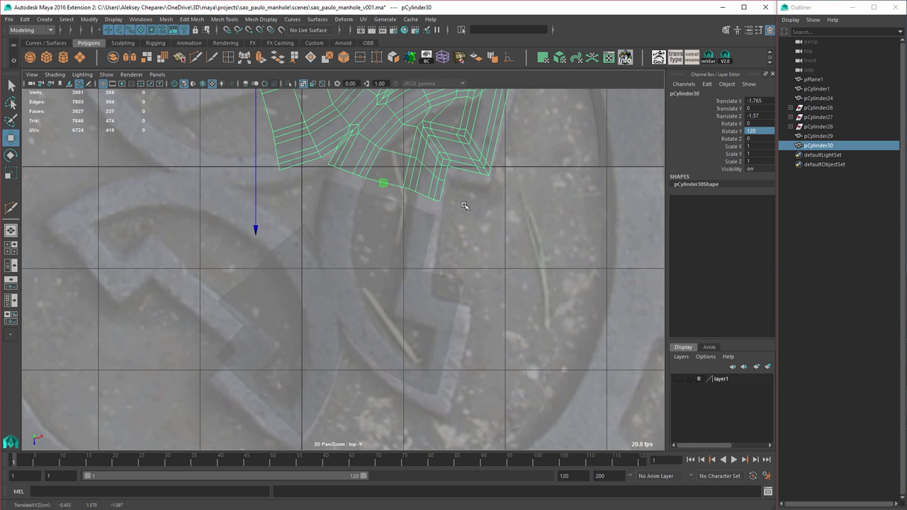
key(d)
key(v)
middle_drag(454, 203, 445, 219)
key(v)
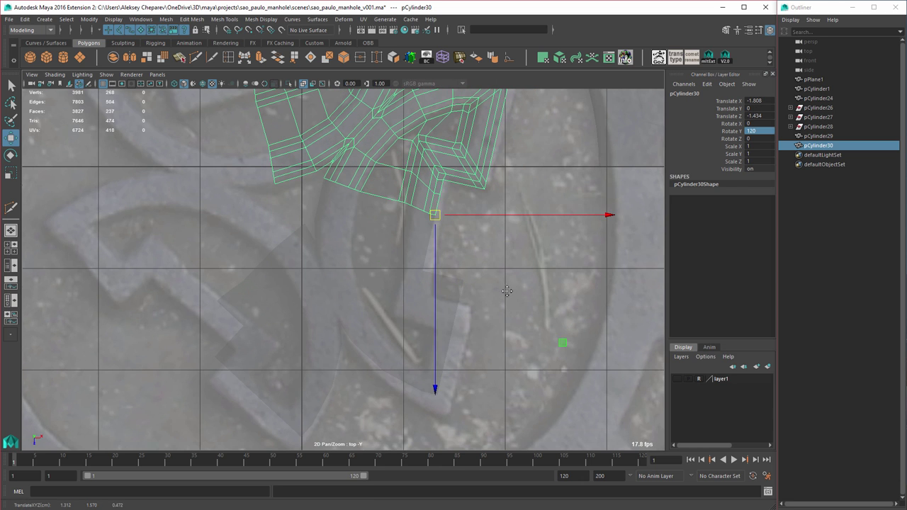
Step: Duplicate the section again with the same transform to make the third one, and switch to the perspective view
alt+middle_drag(506, 290, 585, 345)
alt+right_drag(585, 344, 515, 311)
key(shift+d)
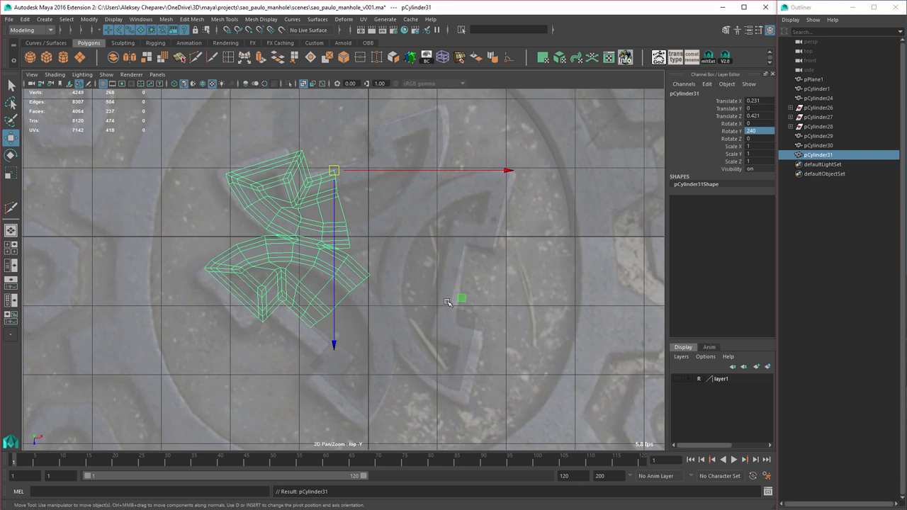
key(space)
key(space)
alt+drag(400, 333, 429, 281)
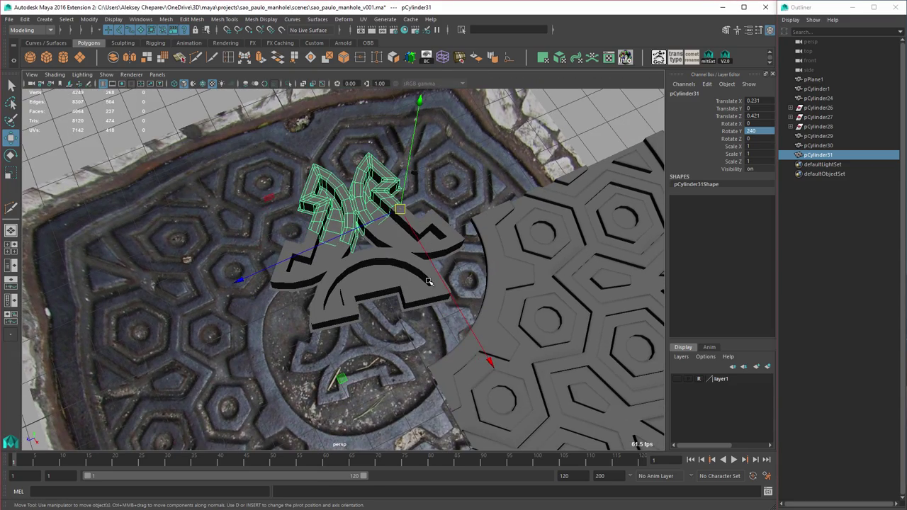
Step: Select all three junction sections, combine them into one mesh, and merge the vertices with a 0.01 distance threshold
shift+click(395, 272)
shift+click(306, 264)
alt+right_drag(306, 264, 415, 303)
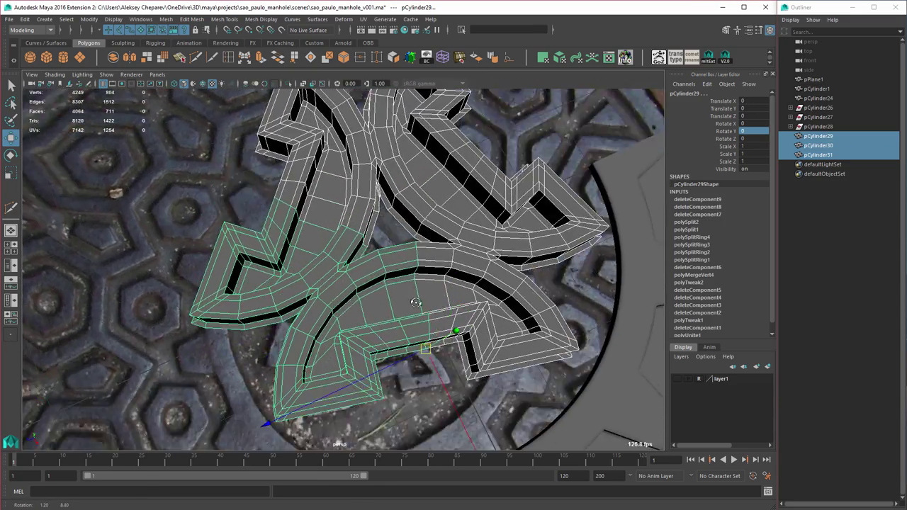
alt+drag(415, 303, 411, 328)
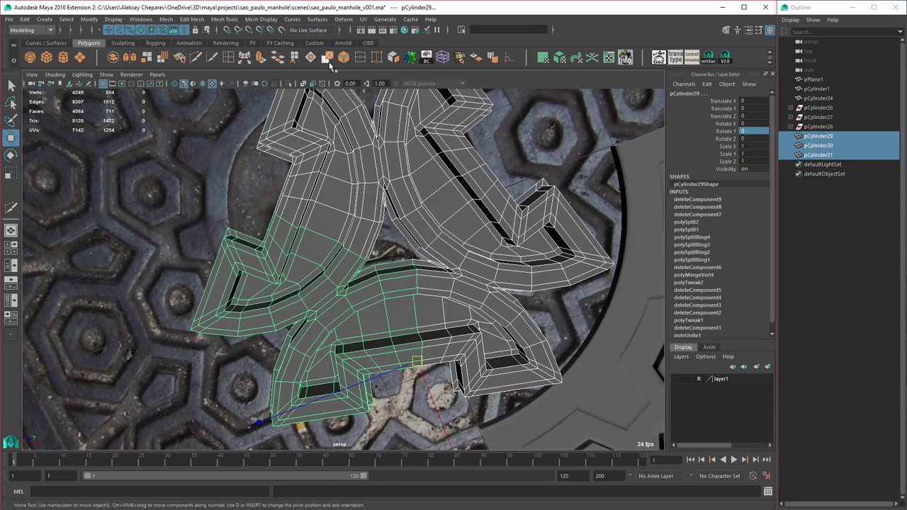
click(113, 58)
click(359, 58)
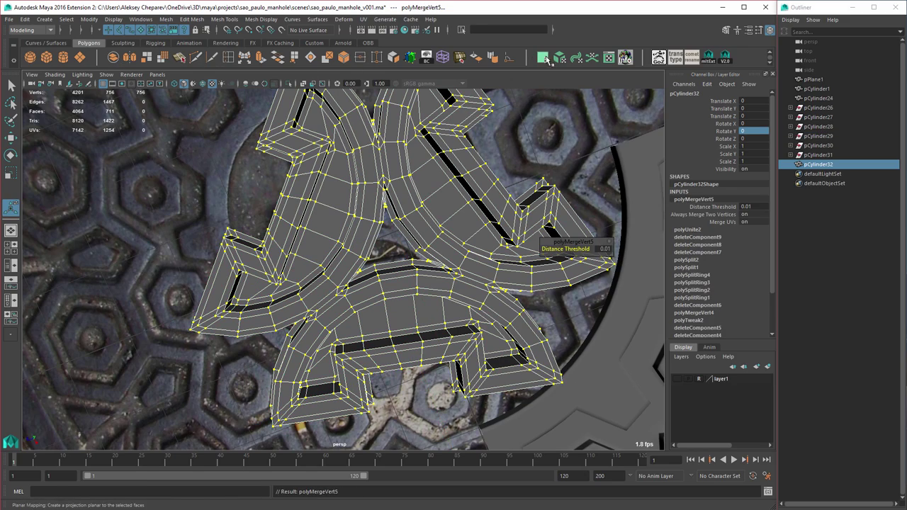
Step: Soften the combined emblem's edges, delete its construction history, and reselect the mesh
click(492, 59)
key(alt+shift+d)
alt+drag(453, 228, 493, 200)
alt+right_drag(493, 200, 406, 243)
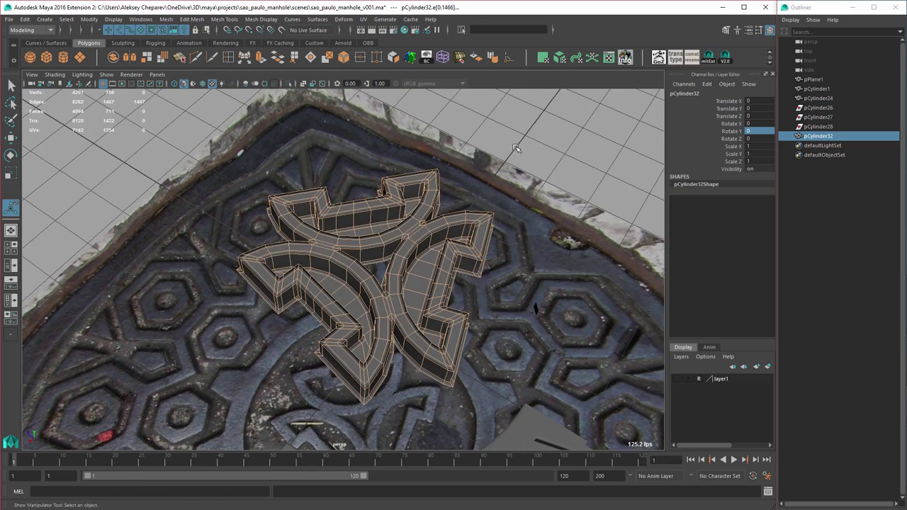
click(404, 244)
click(411, 243)
Step: Select the border edges of the triangular opening at the emblem's centre and fill the hole
key(3)
scroll(425, 265, up, 10)
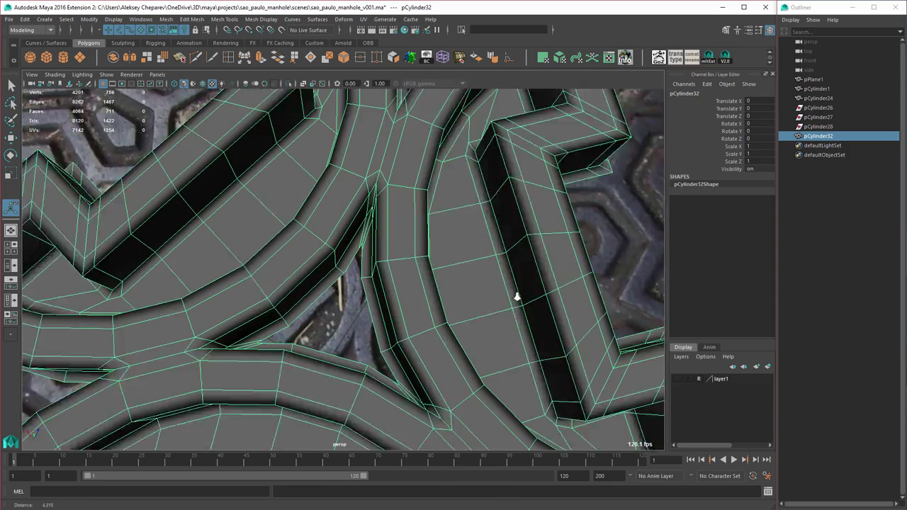
right_click(396, 267)
right_drag(396, 268, 394, 250)
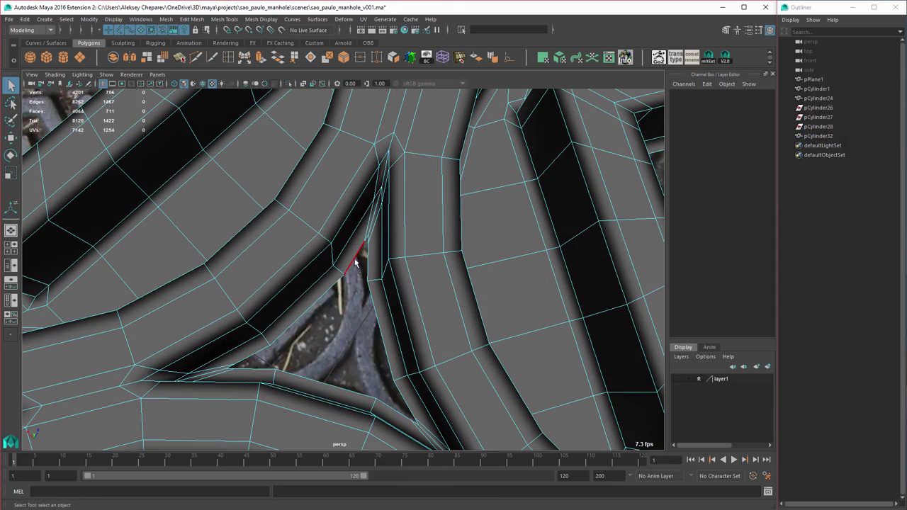
double_click(356, 257)
click(310, 57)
Step: In the top view, cut an edge across each of the three tips of the central cap face
key(space)
key(space)
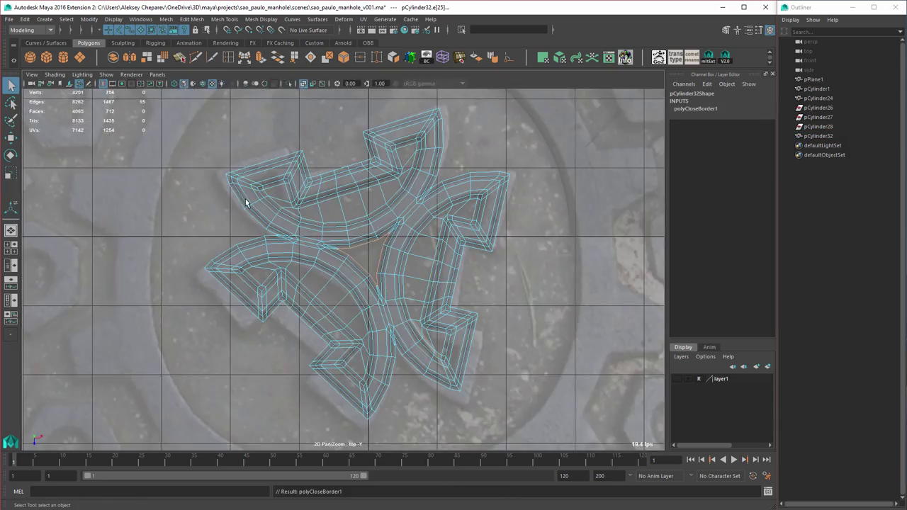
alt+right_drag(310, 228, 751, 375)
alt+middle_drag(424, 241, 354, 285)
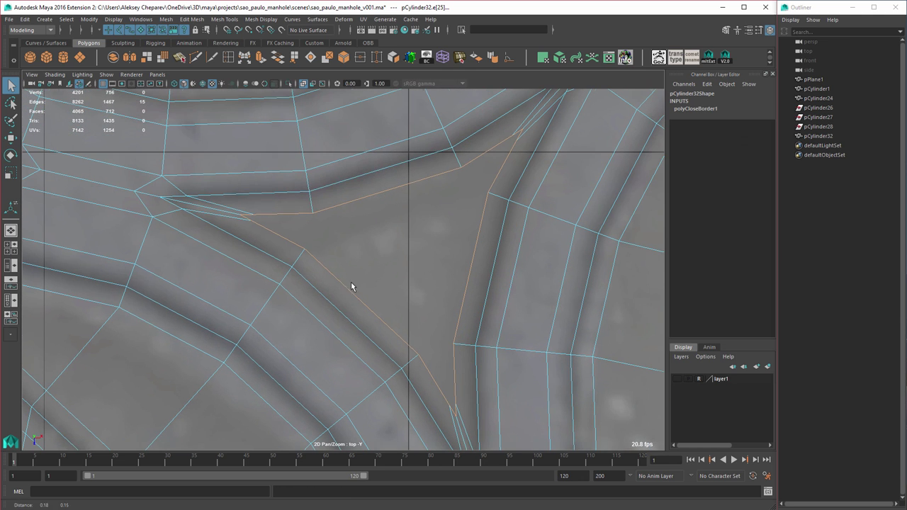
click(195, 58)
click(313, 213)
click(305, 248)
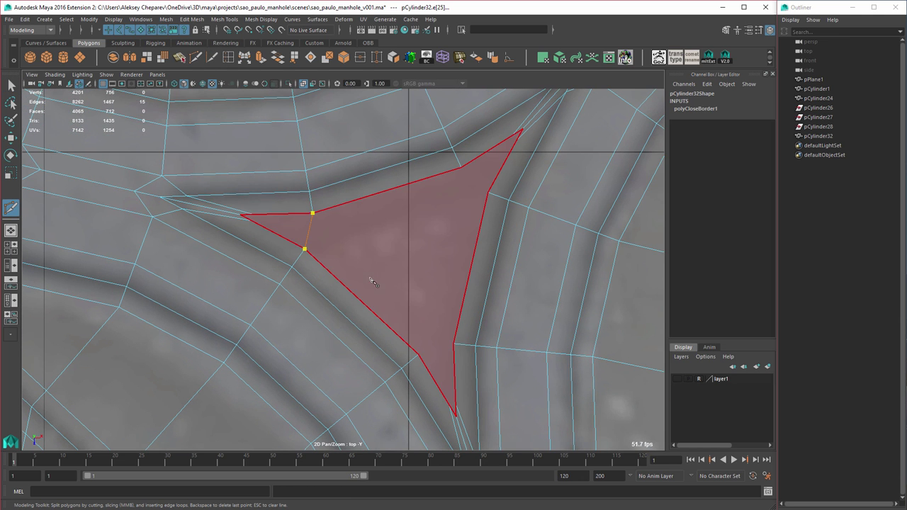
right_click(398, 264)
click(461, 168)
click(488, 191)
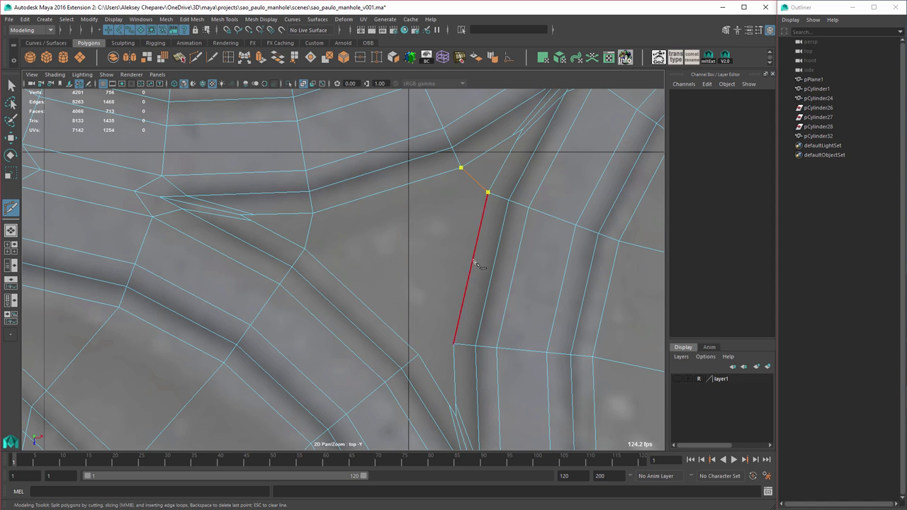
right_click(429, 330)
click(418, 355)
click(454, 344)
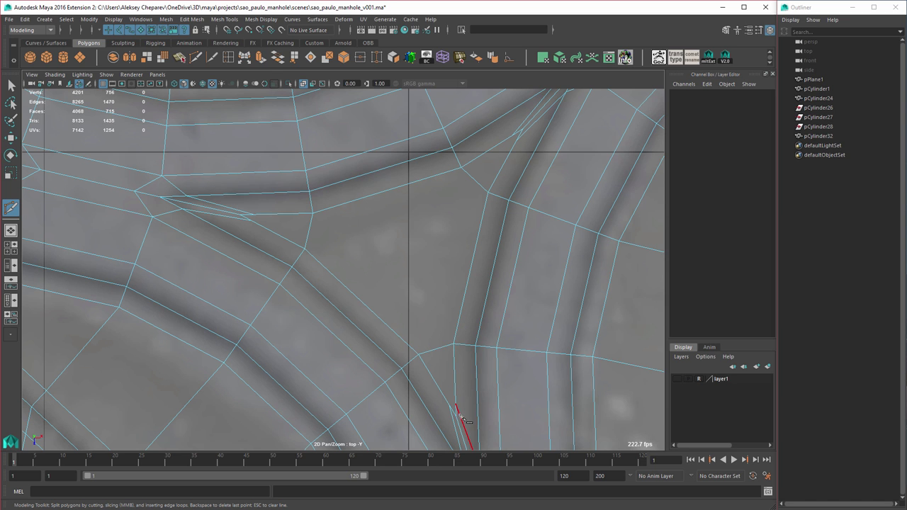
Step: Snap the near-coincident base vertices at the central cap's lower tip together at one point
alt+middle_drag(463, 398, 431, 279)
scroll(431, 280, up, 2)
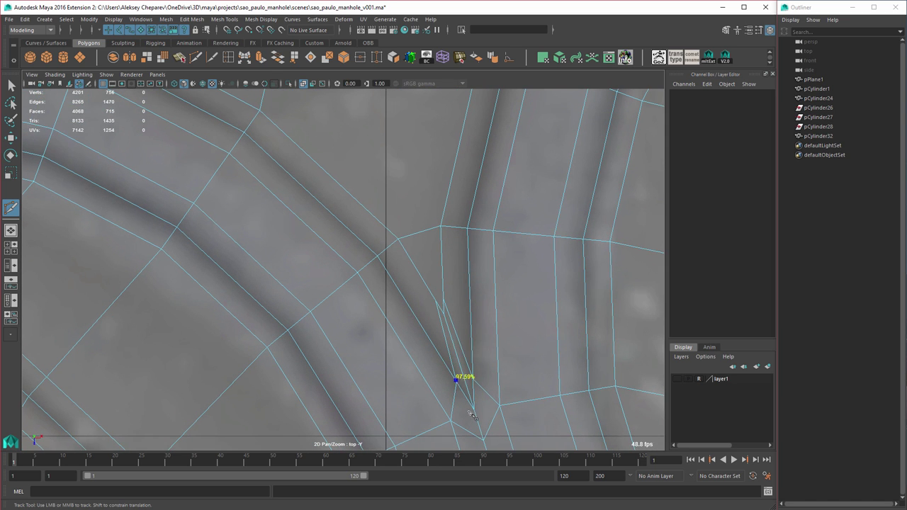
key(w)
right_drag(444, 287, 423, 286)
drag(424, 286, 471, 294)
key(v)
key(ctrl+z)
key(w)
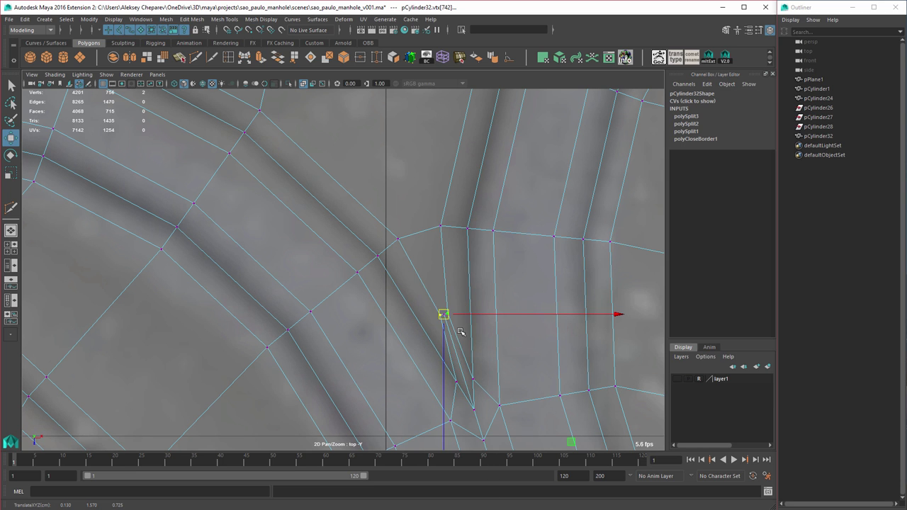
key(v)
middle_drag(460, 331, 449, 318)
key(v)
Step: Snap the paired base vertices together at the central cap's left tip and upper-right tip
alt+middle_drag(389, 216, 499, 385)
drag(321, 262, 322, 263)
key(v)
middle_drag(289, 241, 292, 240)
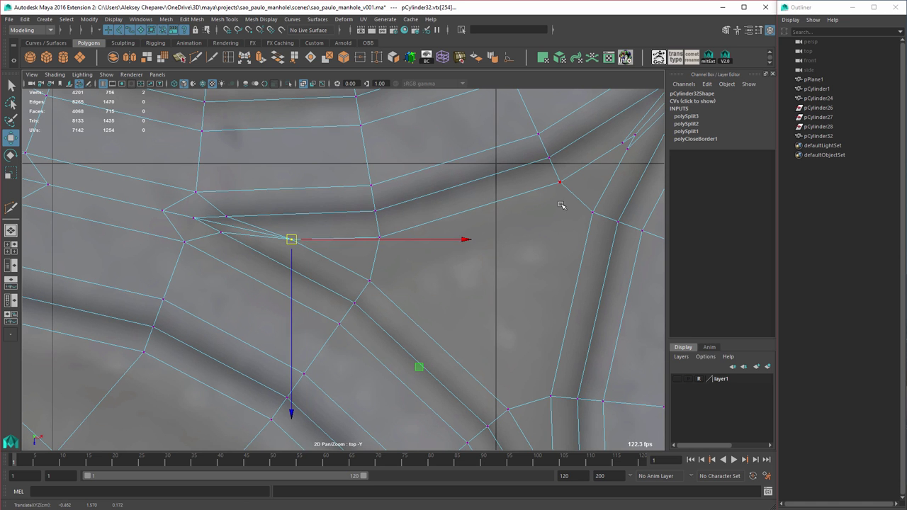
alt+middle_drag(570, 209, 488, 270)
drag(544, 212, 547, 215)
key(v)
middle_drag(550, 222, 547, 212)
drag(555, 211, 553, 193)
click(554, 210)
middle_drag(534, 207, 550, 198)
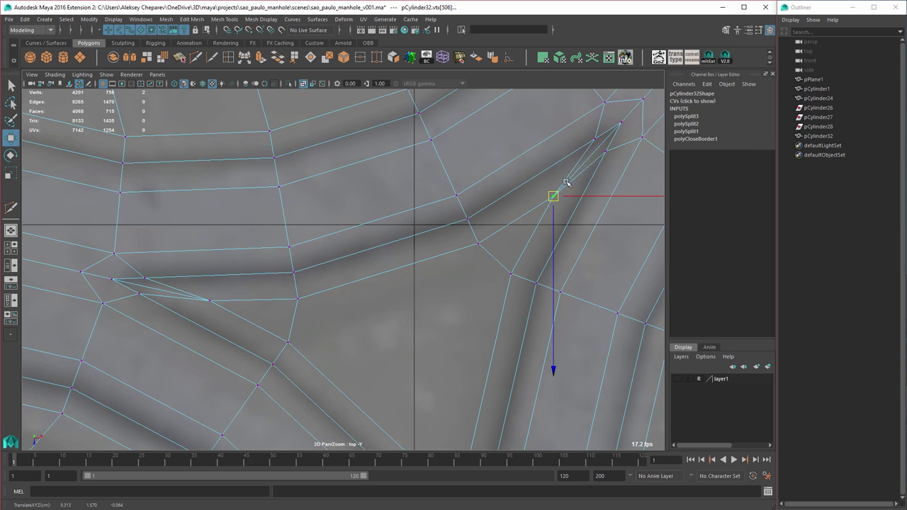
Step: Merge the snapped vertices and delete the surplus inner edge at each of the central cap's three tips
right_drag(566, 177, 560, 134)
click(362, 58)
click(575, 170)
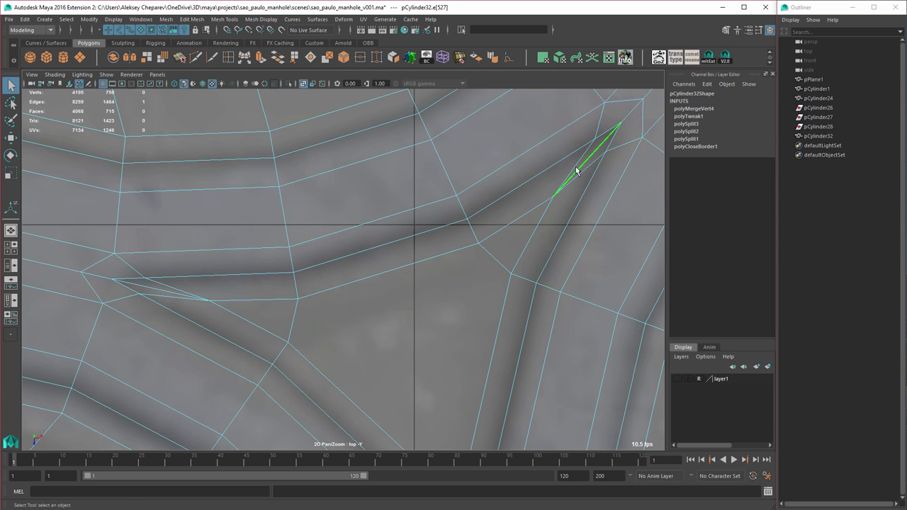
key(ctrl+z)
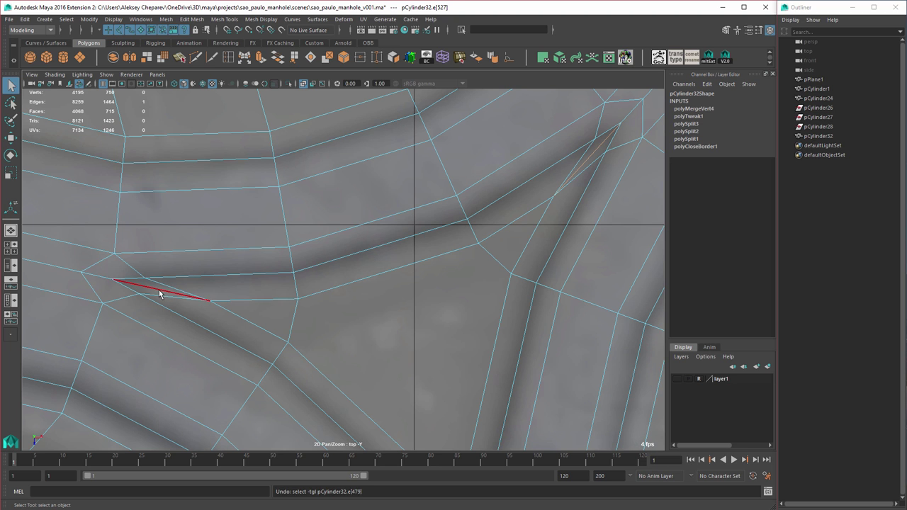
shift+click(160, 293)
alt+middle_drag(408, 384, 356, 174)
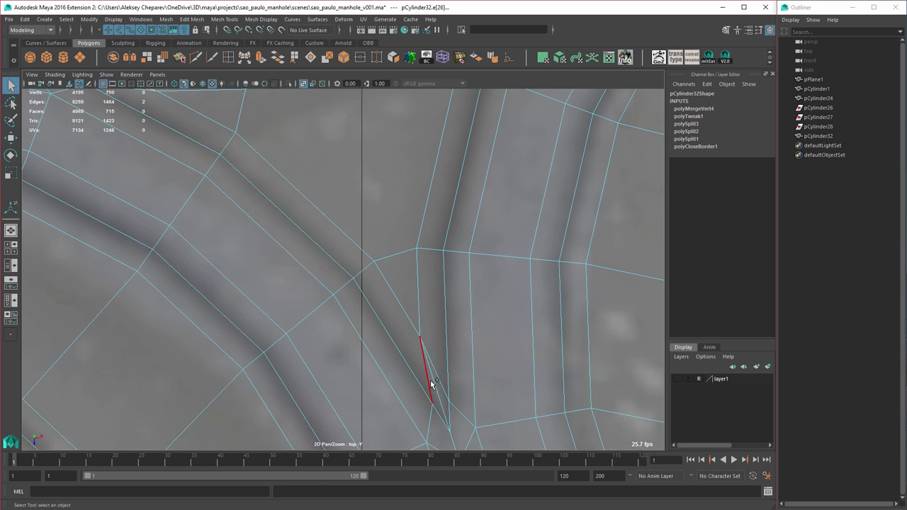
key(Delete)
Step: Snap the base vertices together in the outer notch between the top and right arrows and delete the surplus edge
key(f)
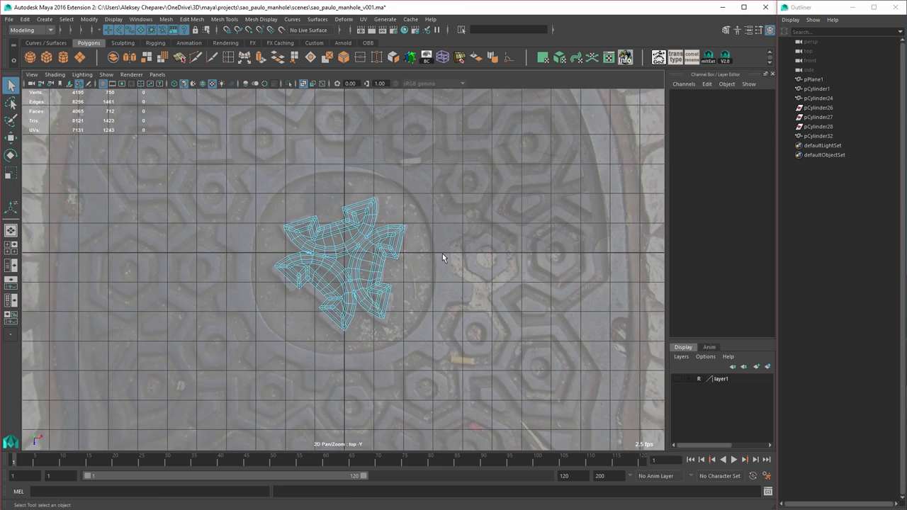
alt+middle_drag(444, 257, 373, 261)
alt+right_drag(372, 261, 499, 250)
alt+middle_drag(499, 250, 474, 262)
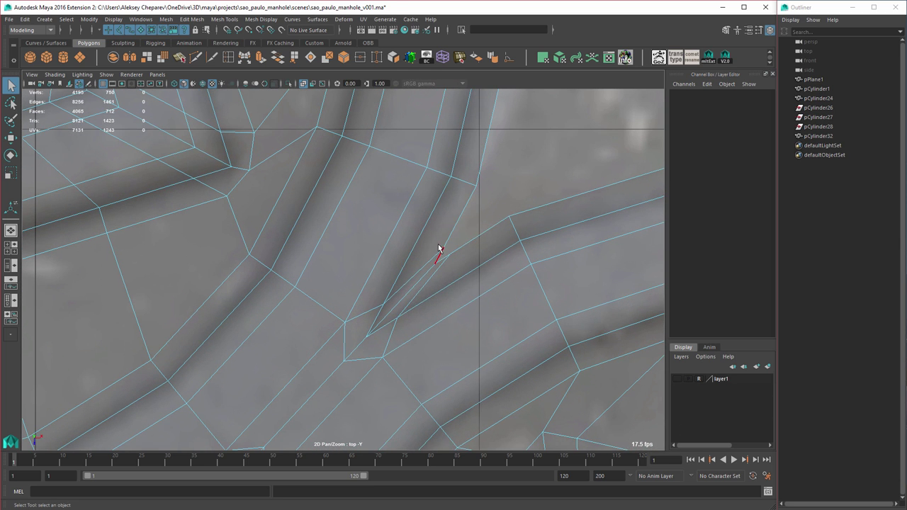
right_drag(439, 252, 415, 250)
click(443, 248)
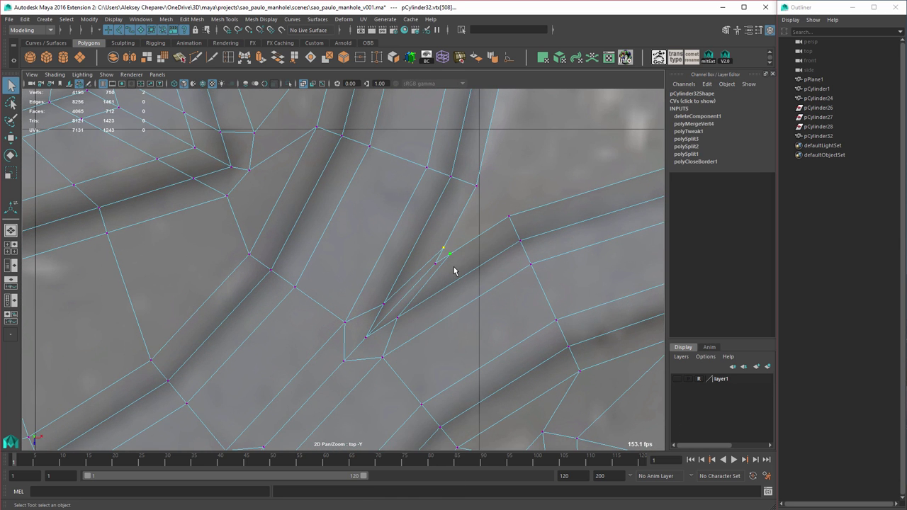
key(w)
middle_drag(450, 267, 447, 266)
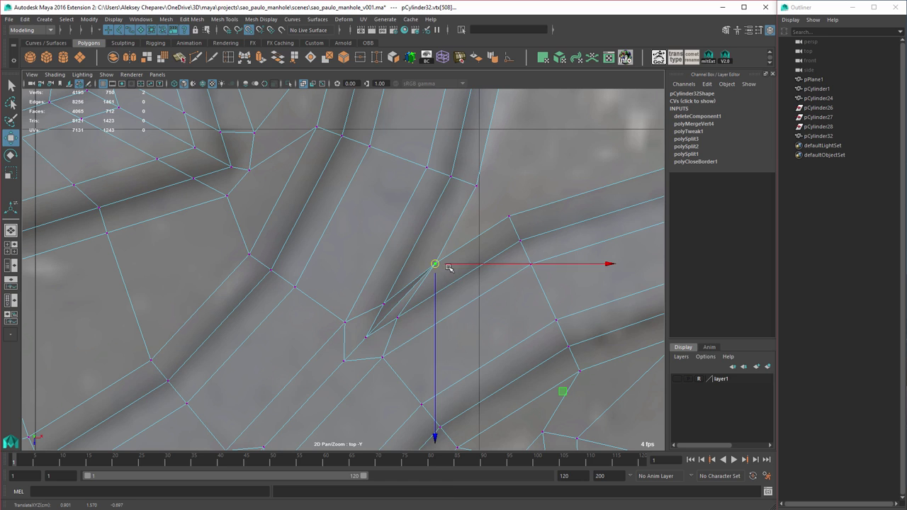
right_drag(405, 305, 406, 284)
click(401, 300)
key(Delete)
Step: Snap the base vertices together in the lower outer notch between the left and right arrows and delete the surplus edge
alt+right_drag(501, 364, 444, 299)
alt+middle_drag(444, 299, 455, 141)
alt+right_drag(456, 141, 617, 376)
alt+middle_drag(617, 376, 632, 295)
alt+right_drag(632, 295, 736, 440)
right_drag(320, 223, 279, 225)
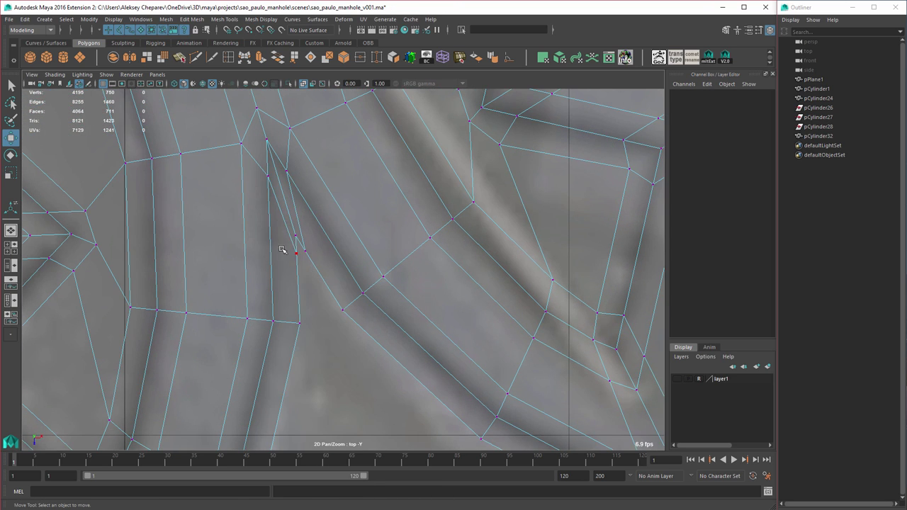
drag(281, 247, 310, 262)
middle_click(295, 234)
right_drag(291, 219, 289, 198)
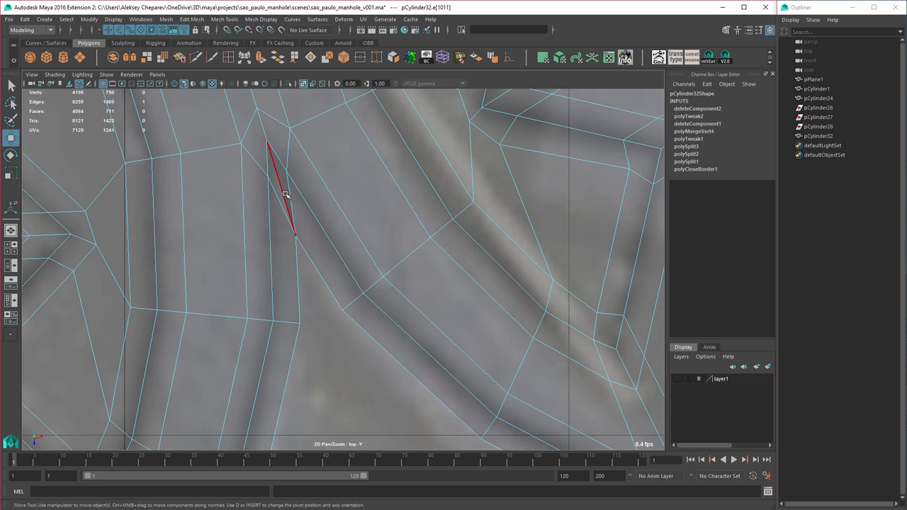
click(287, 194)
key(Delete)
Step: Snap the base vertices together in the outer notch between the top and left arrows and delete the surplus edge
mouse_move(396, 205)
alt+right_down()
mouse_move(329, 213)
mouse_move(141, 163)
alt+right_up()
mouse_move(141, 163)
alt+middle_down()
mouse_move(271, 237)
mouse_move(234, 266)
alt+middle_up()
mouse_move(234, 265)
alt+right_down()
mouse_move(459, 316)
mouse_move(408, 306)
alt+right_up()
drag(420, 329, 442, 359)
middle_click(453, 351)
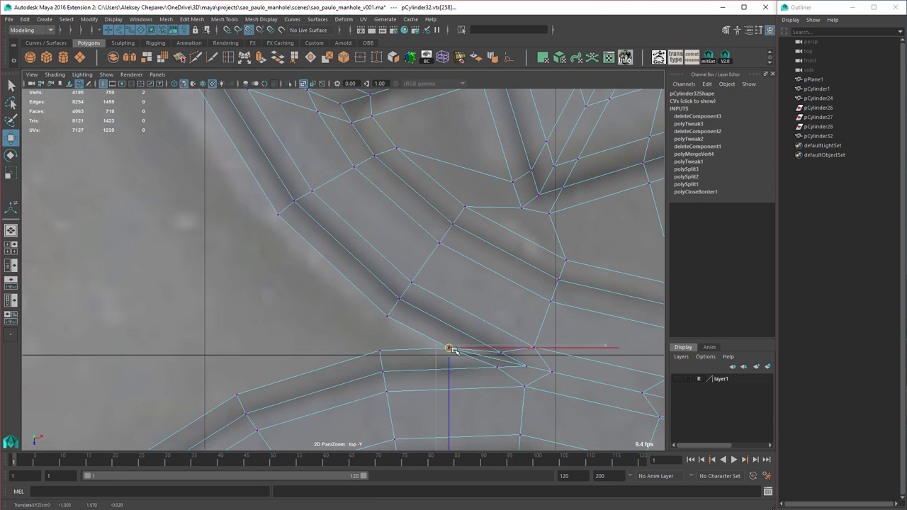
click(498, 365)
right_drag(489, 356, 489, 186)
key(Delete)
Step: Merge the emblem's vertices with a 0.01 distance threshold and switch to face selection around the central cap
click(361, 59)
click(470, 237)
alt+right_drag(347, 253, 646, 384)
alt+middle_drag(646, 385, 479, 330)
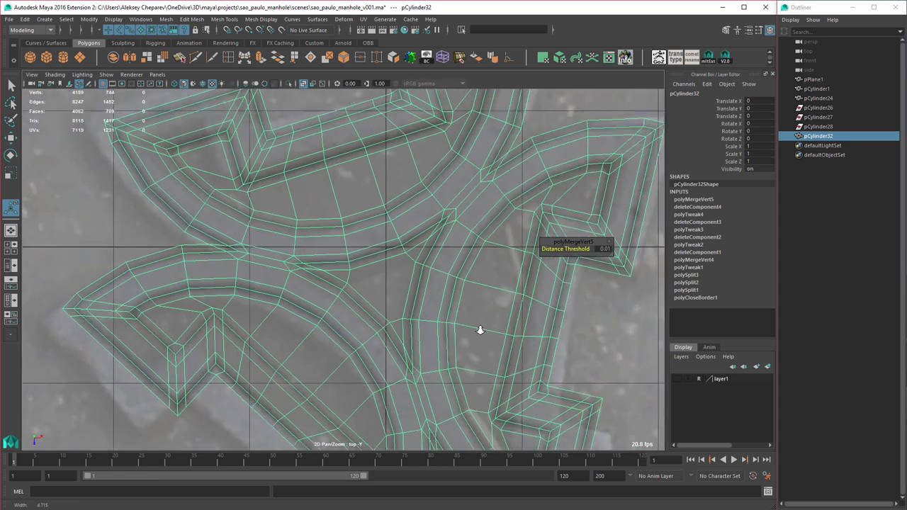
alt+right_drag(473, 328, 494, 332)
right_drag(392, 282, 393, 307)
scroll(355, 284, up, 2)
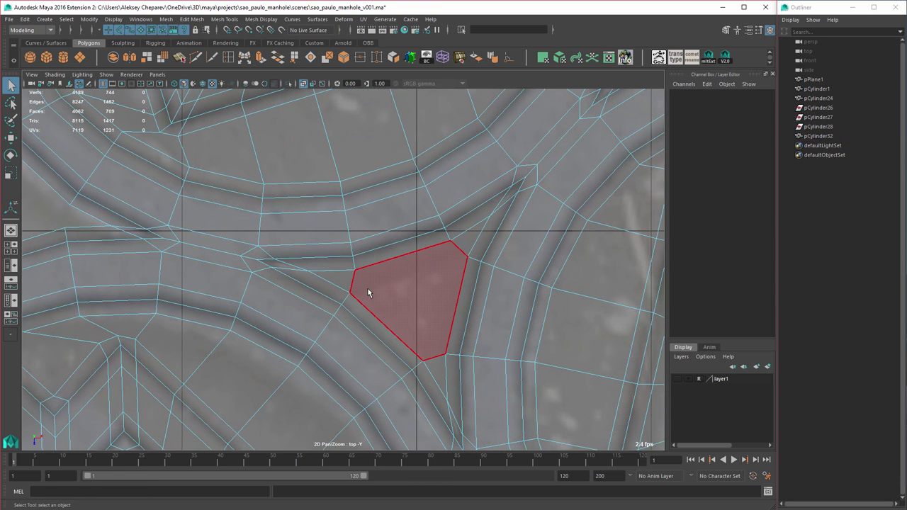
Step: Poke the six-sided central cap face so that edges radiate from a centre vertex, and switch to edge selection
key(t)
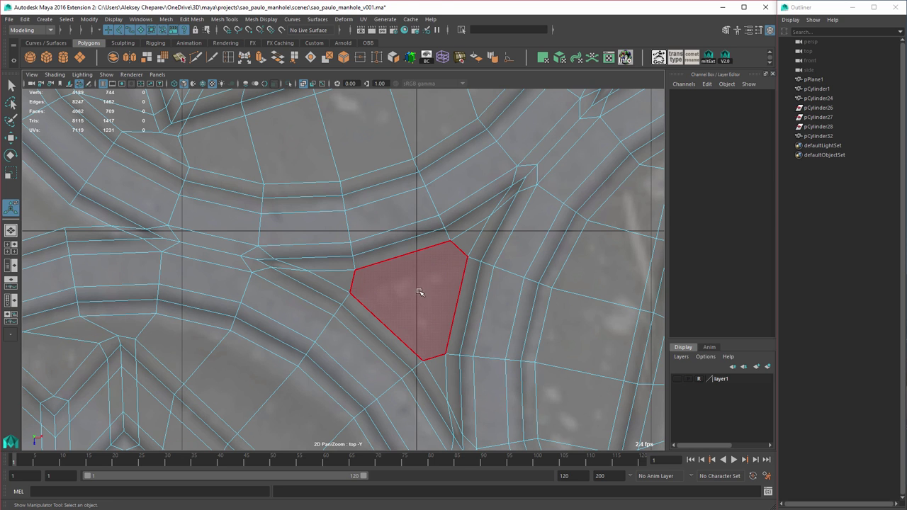
right_drag(419, 292, 373, 281)
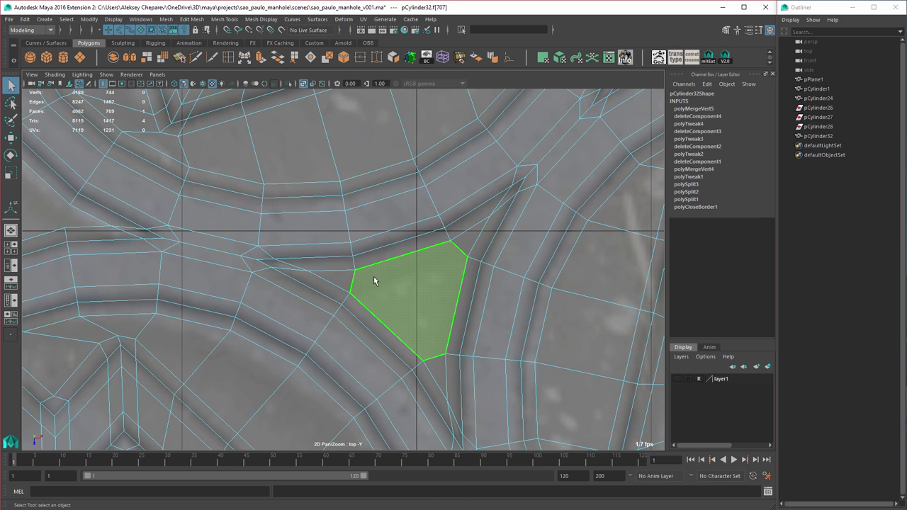
shift+right_click(424, 280)
shift+right_drag(425, 279, 452, 267)
right_drag(398, 291, 397, 266)
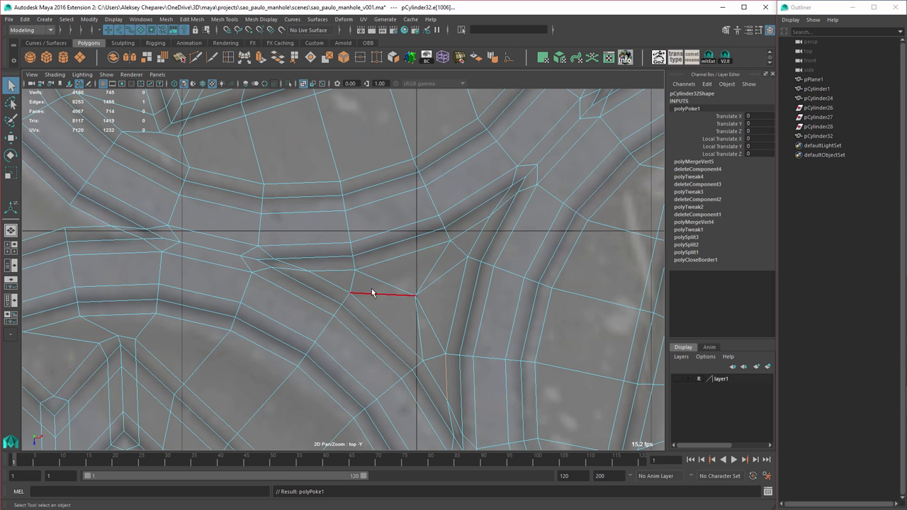
Step: Cut new edges with Multi-Cut from the midpoints of the cap's three short sides to its centre vertex
alt+right_drag(334, 272, 437, 310)
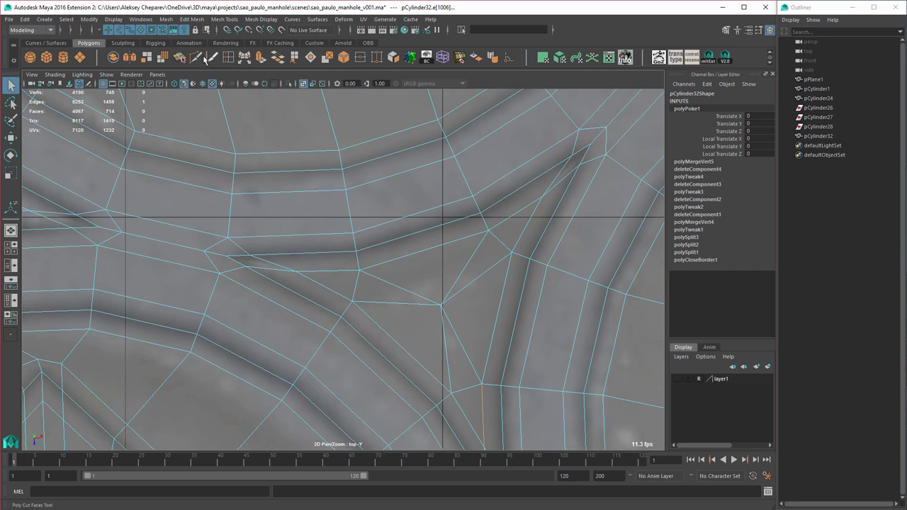
click(194, 58)
click(358, 271)
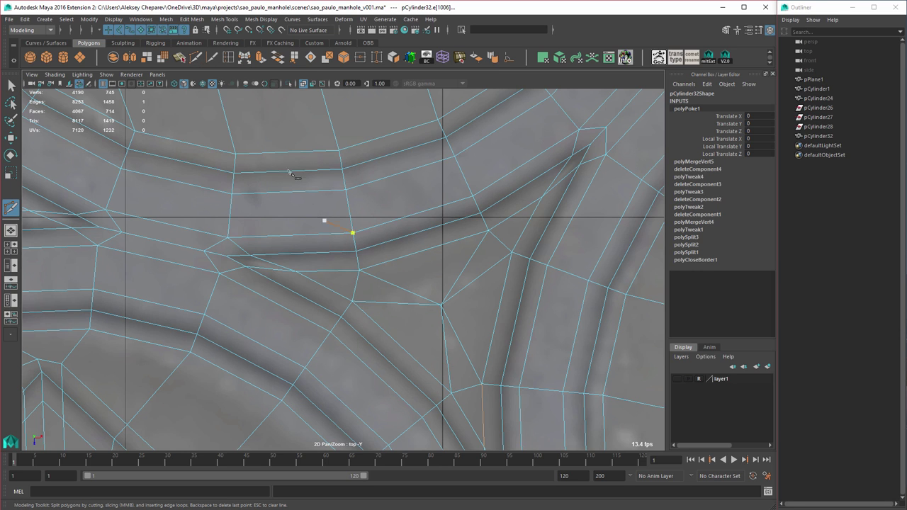
click(355, 286)
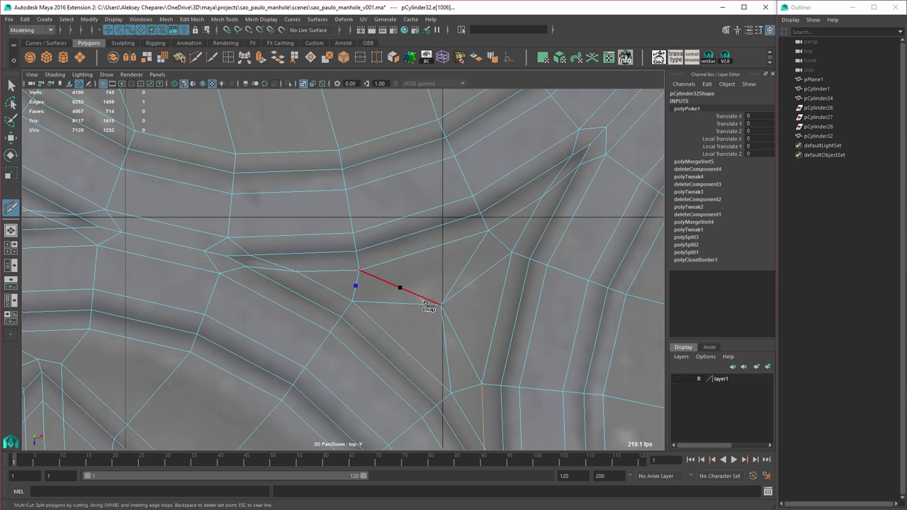
right_click(466, 311)
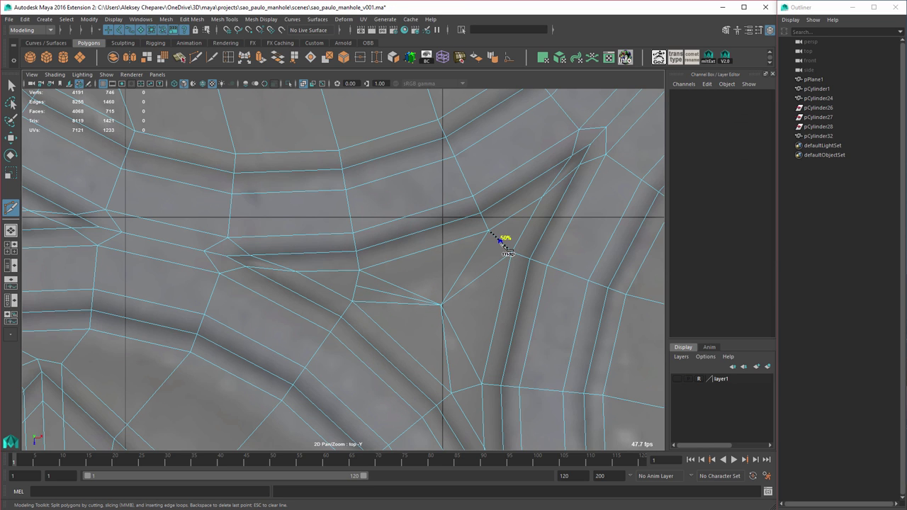
click(441, 305)
right_click(416, 332)
Step: Delete the six edges running from the cap's corners to its centre, keeping only the three midpoint cuts
key(w)
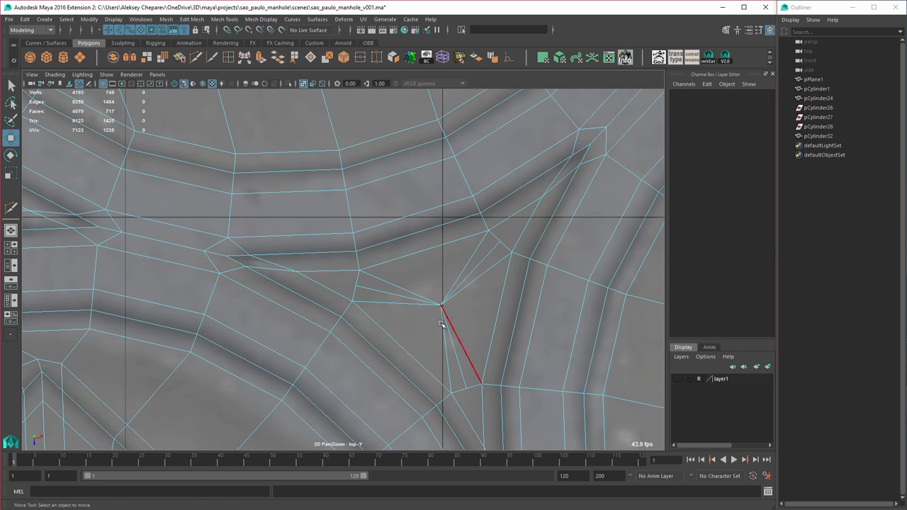
right_drag(427, 316, 427, 294)
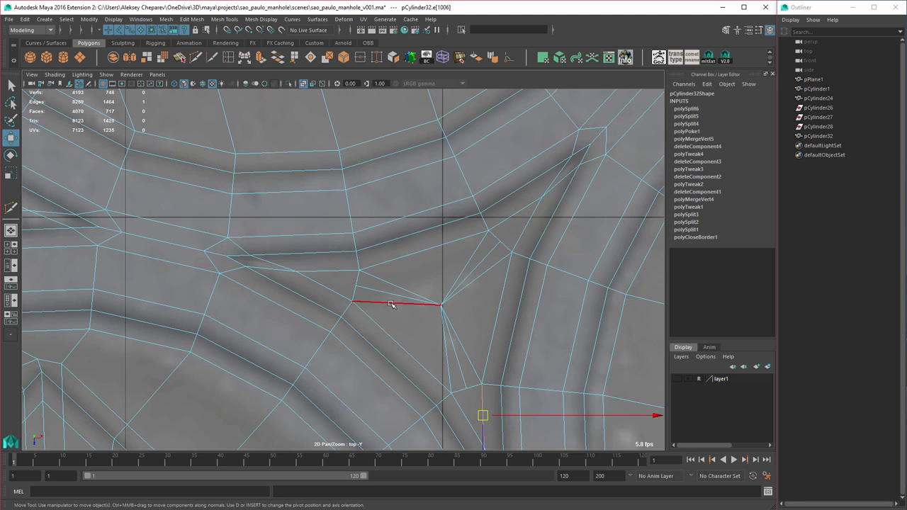
click(390, 304)
shift+click(410, 292)
key(q)
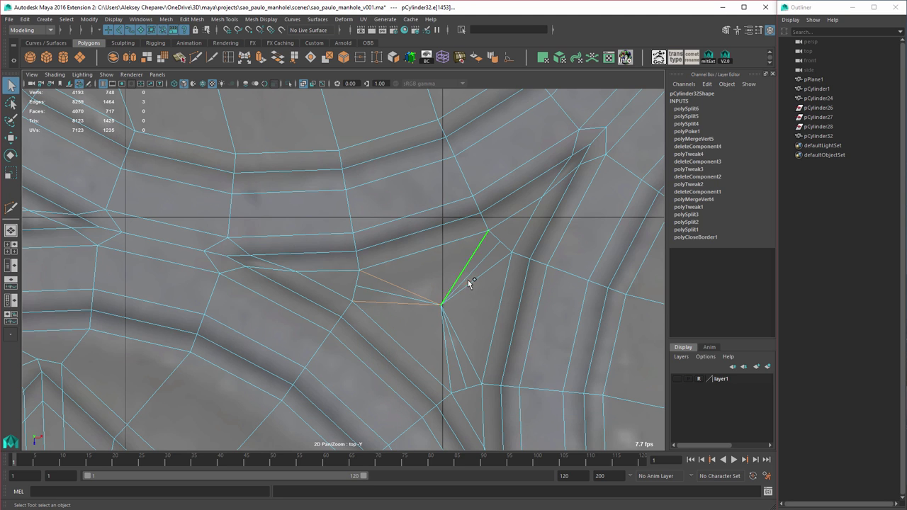
shift+click(469, 282)
shift+click(447, 333)
shift+click(455, 331)
key(Delete)
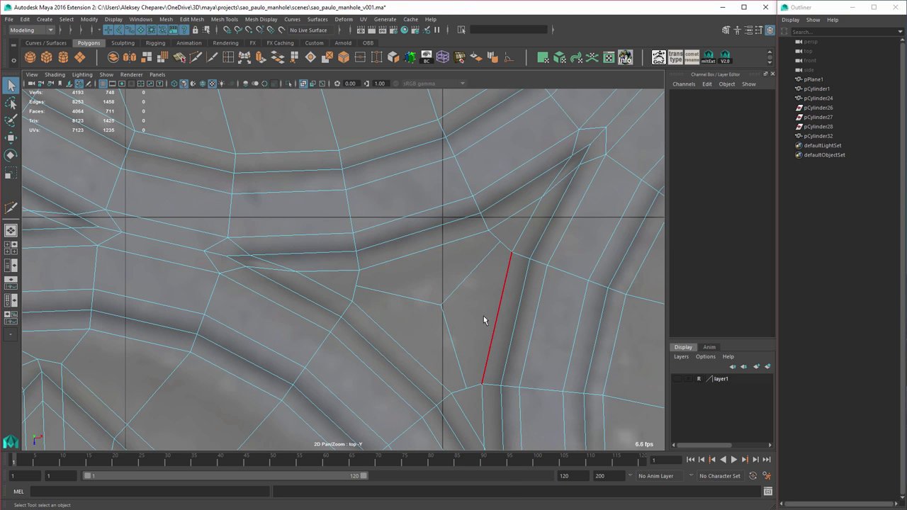
Step: Scale the three short-side midpoint vertices inward around a pivot snapped to the cap's centre vertex
right_drag(467, 295, 433, 296)
click(488, 231)
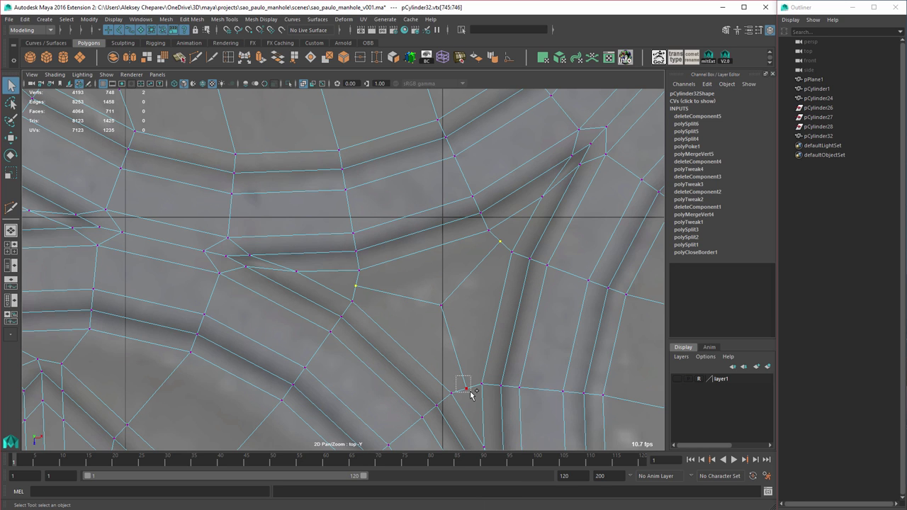
shift+drag(456, 377, 471, 395)
key(w)
key(d)
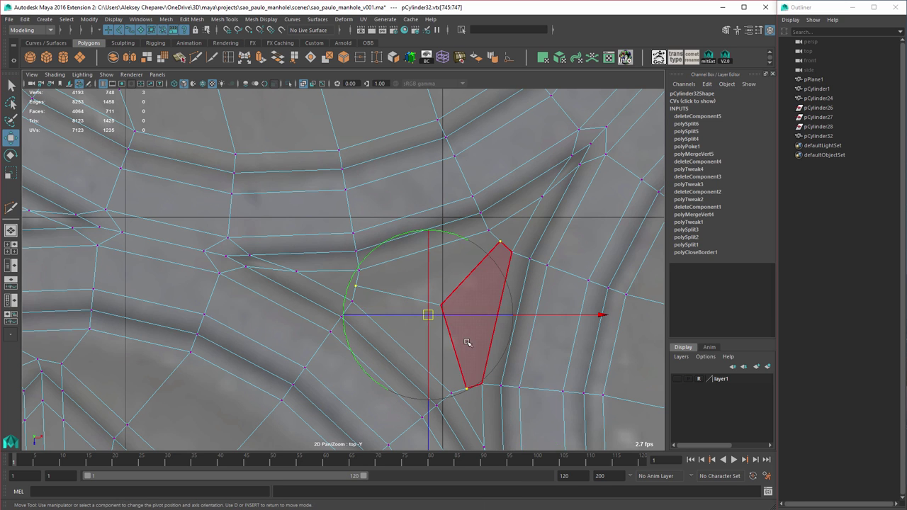
click(442, 306)
middle_drag(545, 365, 522, 365)
key(ctrl+z)
key(r)
Step: Examine the reworked central cap with smooth preview, first in the top view and then shaded in perspective
right_drag(452, 295, 451, 299)
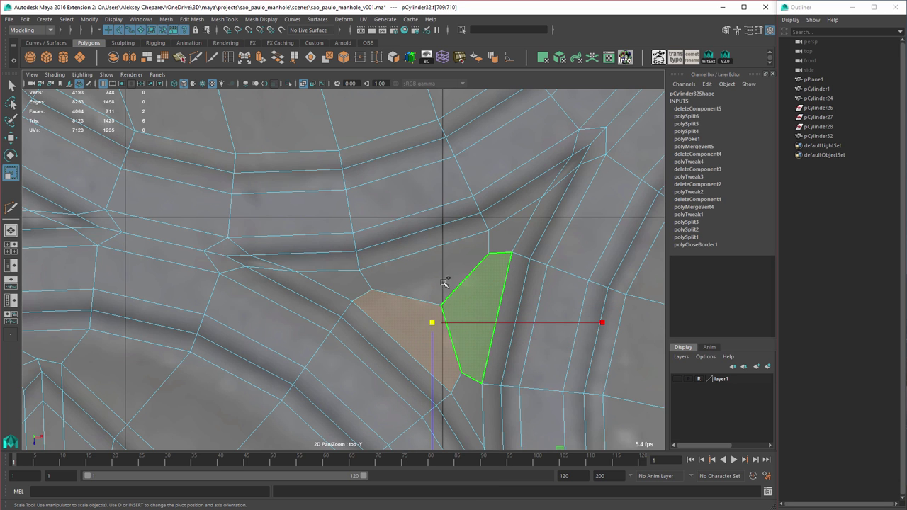
key(3)
alt+right_drag(563, 366, 416, 328)
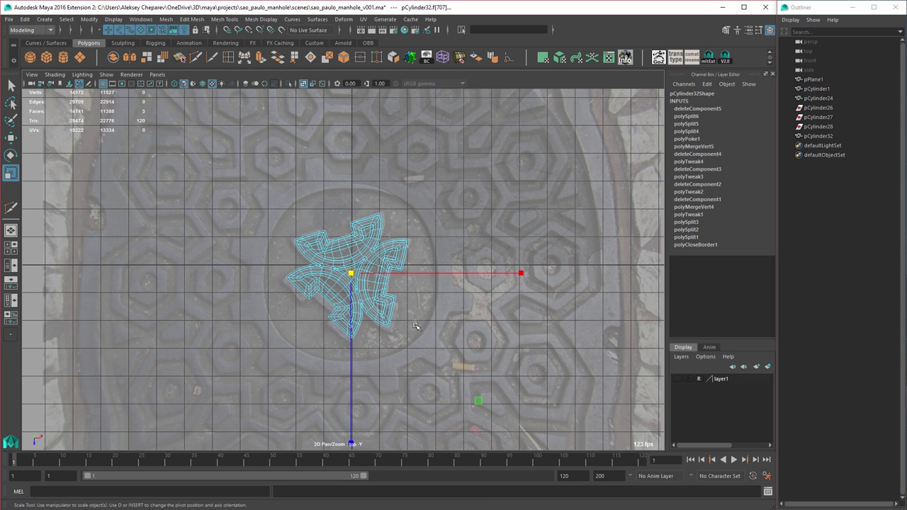
key(1)
right_drag(370, 270, 400, 248)
key(space)
key(space)
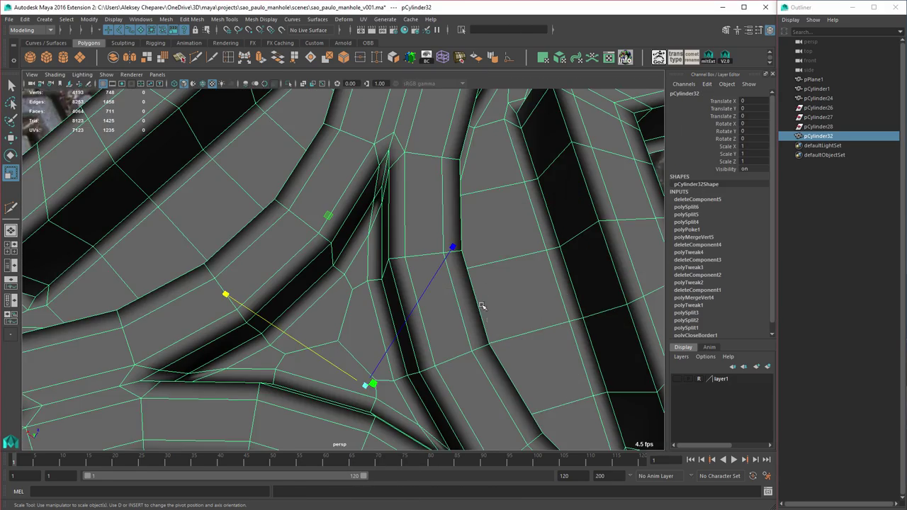
alt+right_drag(496, 313, 383, 302)
key(5)
alt+drag(382, 303, 477, 318)
key(3)
Step: Return the emblem to its unsmoothed display and delete its construction history
click(516, 168)
click(448, 282)
key(1)
key(alt+shift+d)
Step: Examine the emblem's arrows, side walls and open outer notch from several angles in perspective
alt+right_drag(478, 318, 411, 309)
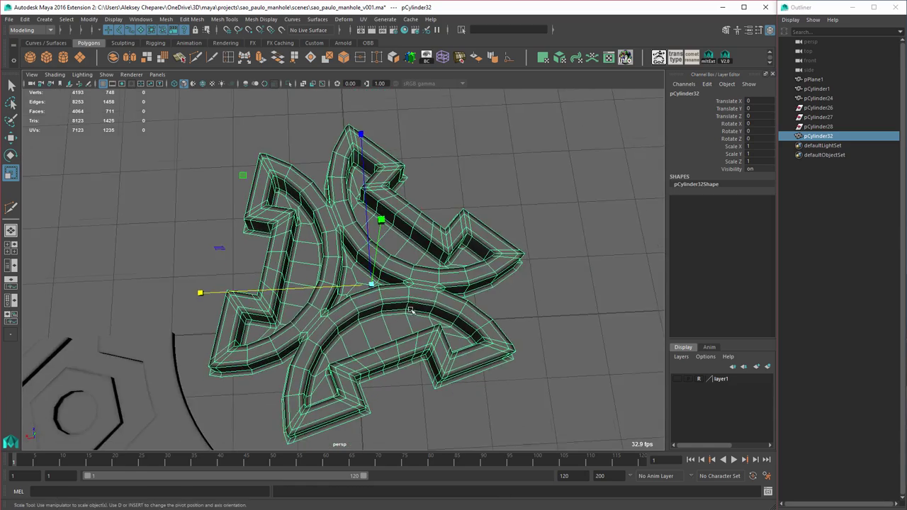
alt+drag(411, 309, 401, 295)
alt+right_drag(402, 296, 405, 323)
alt+drag(405, 323, 391, 294)
alt+right_drag(390, 293, 411, 328)
alt+drag(411, 327, 456, 328)
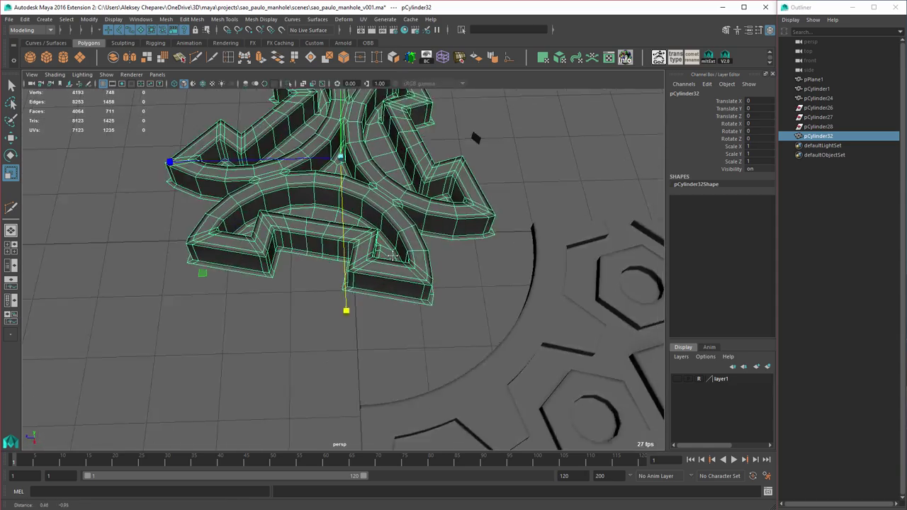
alt+right_drag(457, 328, 496, 333)
alt+drag(300, 293, 282, 284)
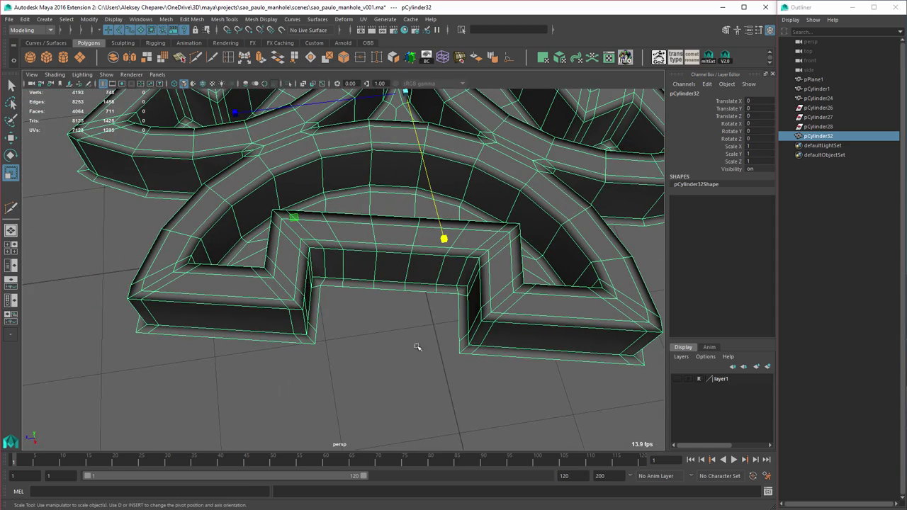
alt+right_drag(501, 355, 322, 301)
alt+drag(322, 301, 356, 300)
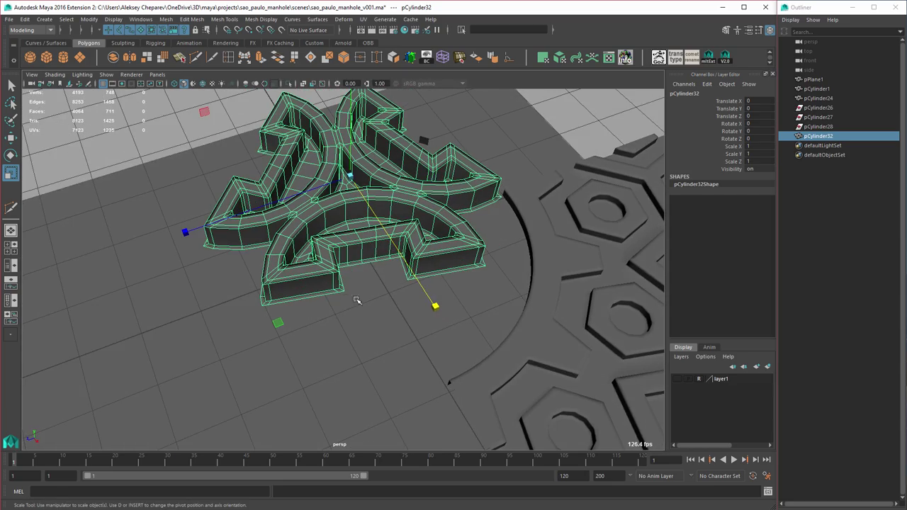
alt+middle_drag(491, 290, 467, 314)
alt+right_drag(459, 343, 486, 354)
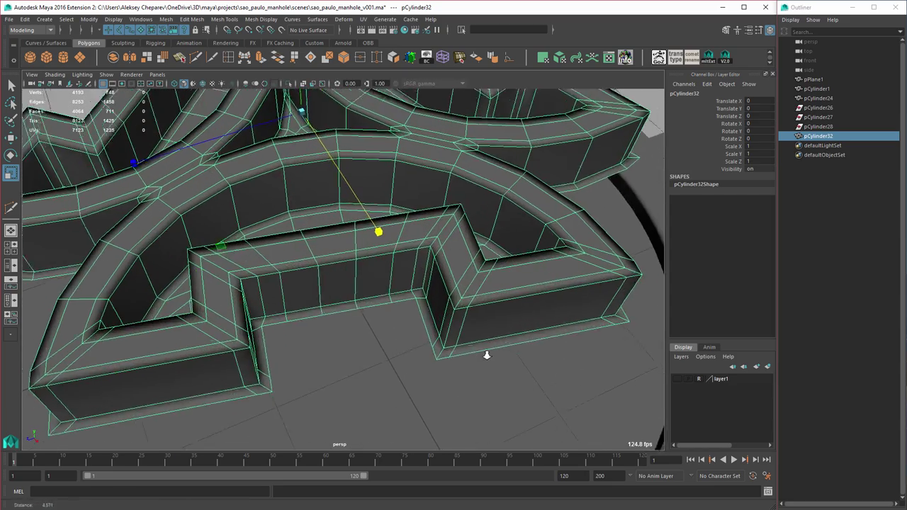
alt+drag(485, 354, 460, 345)
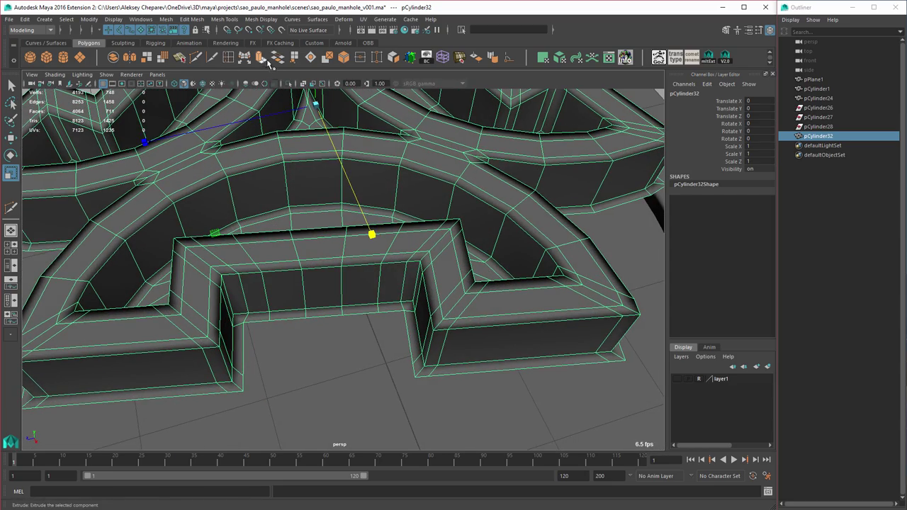
Step: Bridge the two sides of the arrow's outer notch with an appended polygon and fill the hole enclosed behind it
click(243, 380)
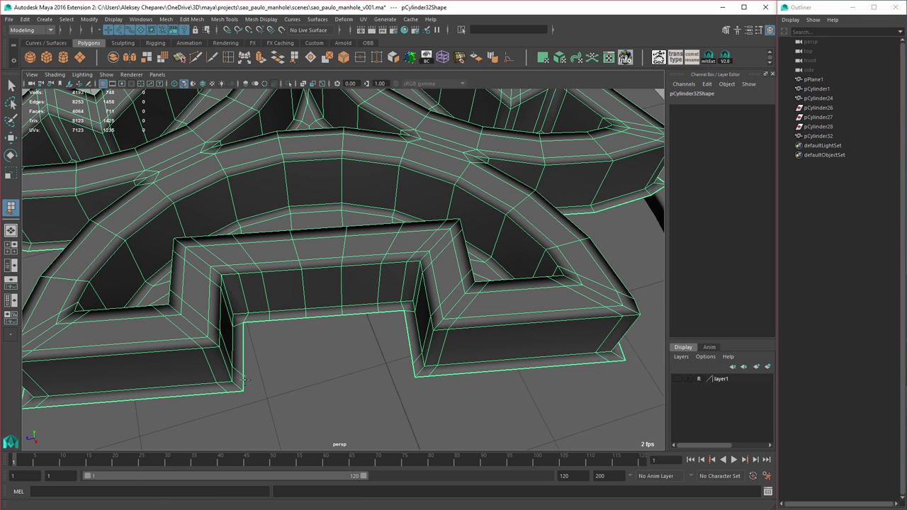
click(414, 369)
key(w)
right_drag(325, 371, 315, 319)
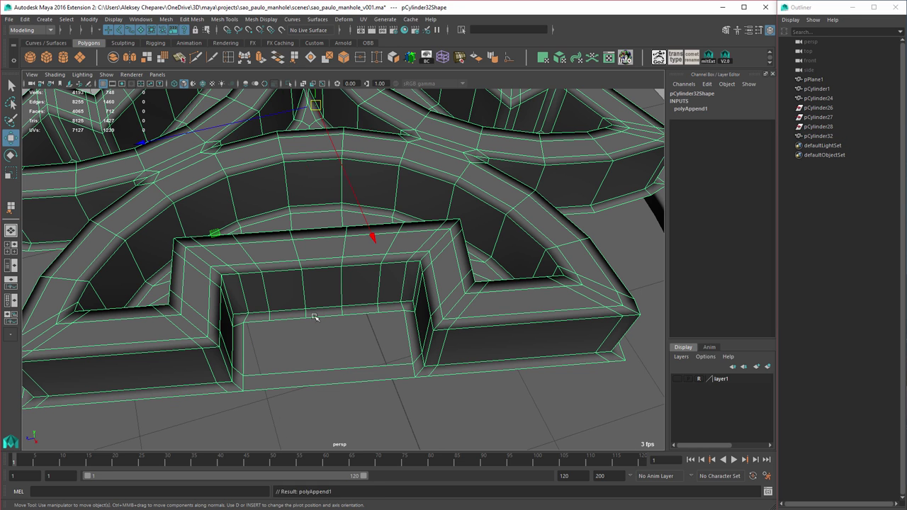
click(316, 317)
click(310, 59)
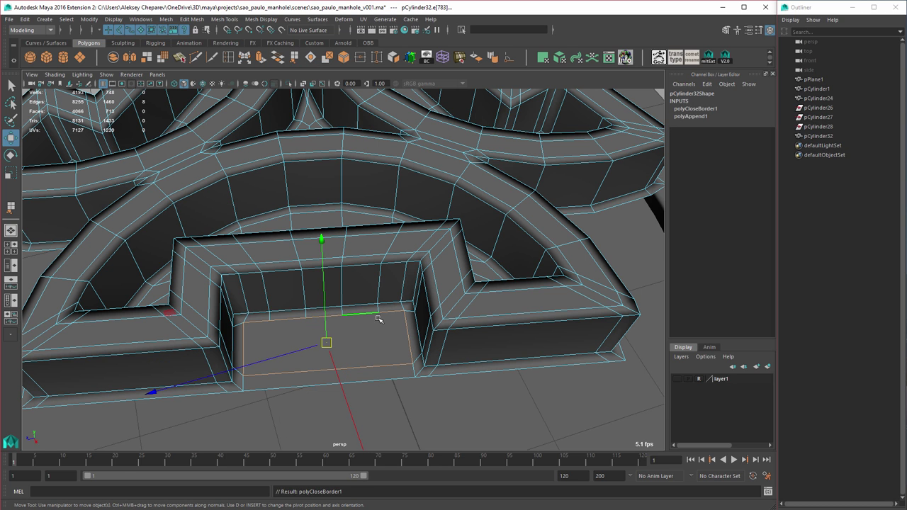
Step: Insert four evenly spaced edge loops across the bridging strip using the Multiple edge loops setting
double_click(230, 59)
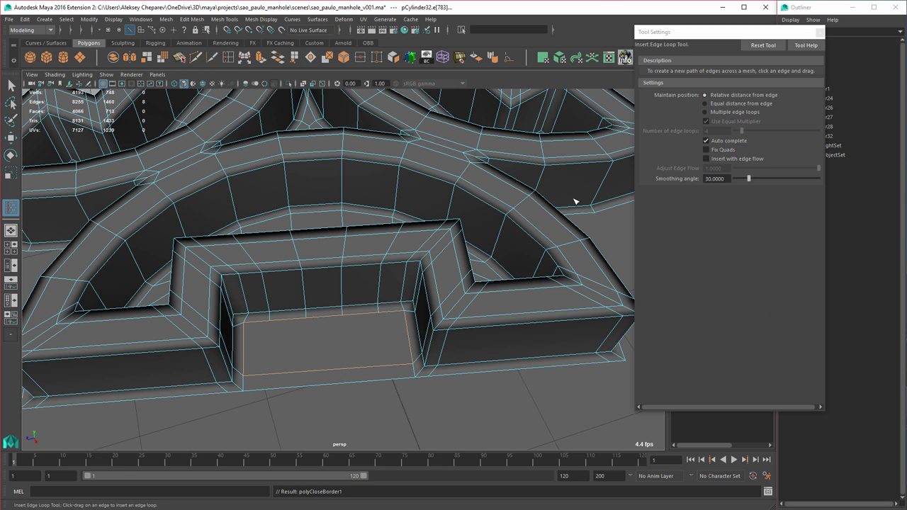
click(718, 112)
click(342, 372)
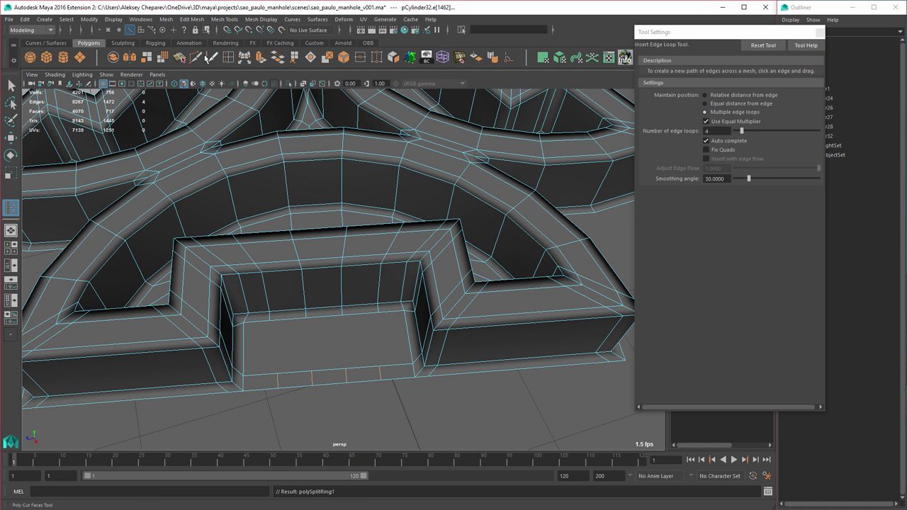
Step: Cut edges across the notch fill with Multi-Cut, joining the inner wall's vertices to the strip's four divisions
click(195, 57)
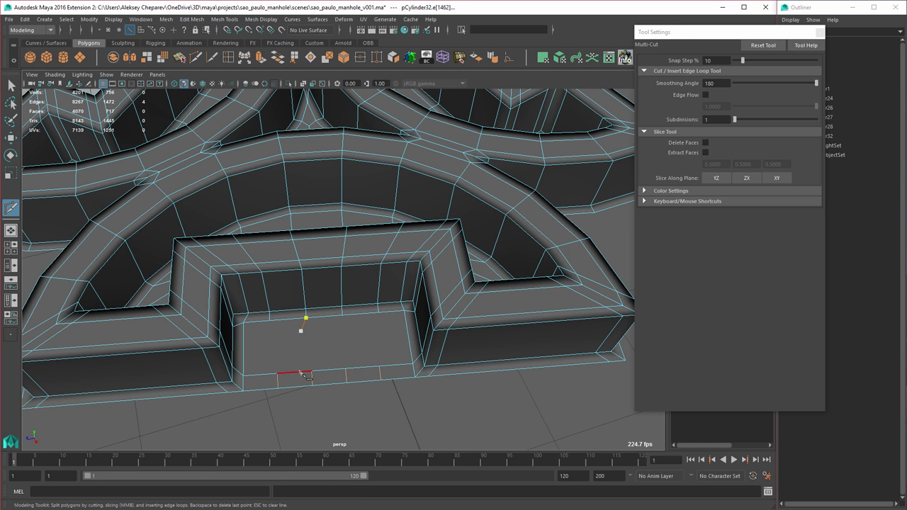
right_click(329, 337)
drag(323, 318, 343, 315)
drag(334, 369, 388, 372)
right_click(387, 372)
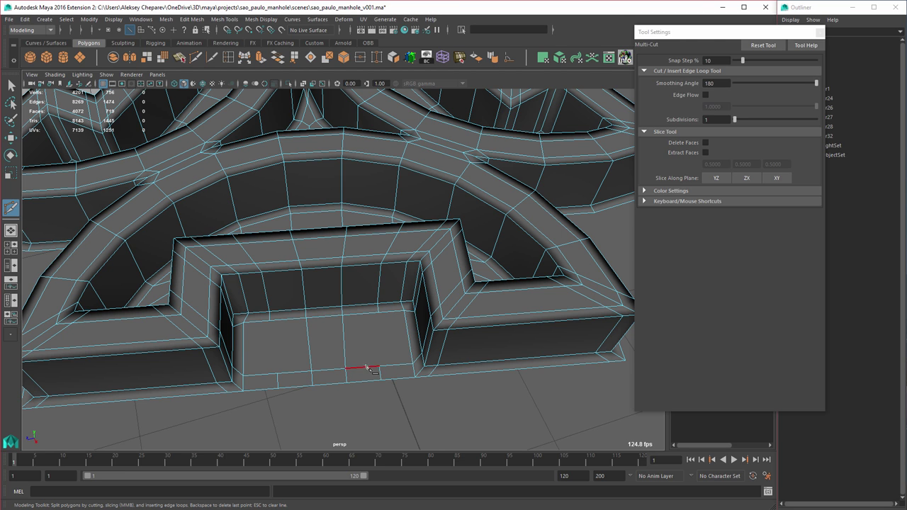
click(378, 311)
click(278, 372)
key(w)
Step: Select all the faces filling the notch and extract them from the emblem as a separate mesh
right_drag(300, 329, 303, 357)
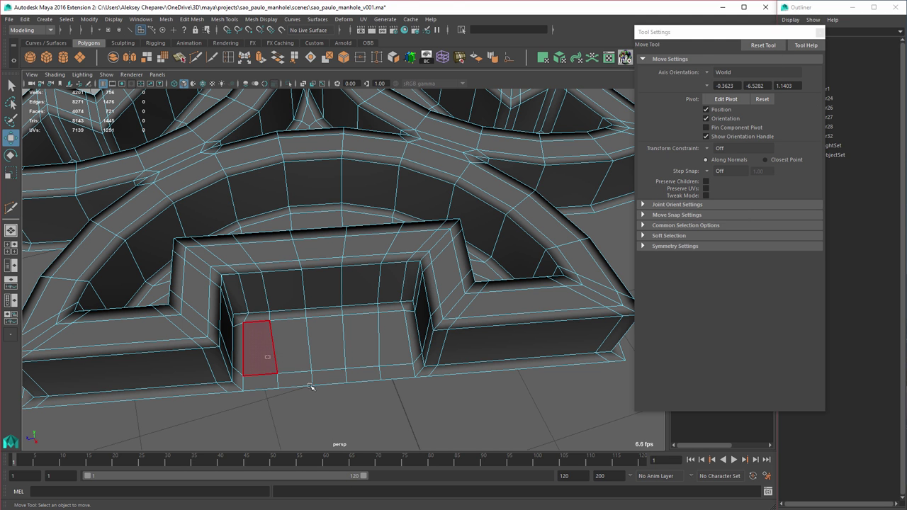
drag(266, 355, 398, 417)
alt+right_drag(429, 395, 377, 190)
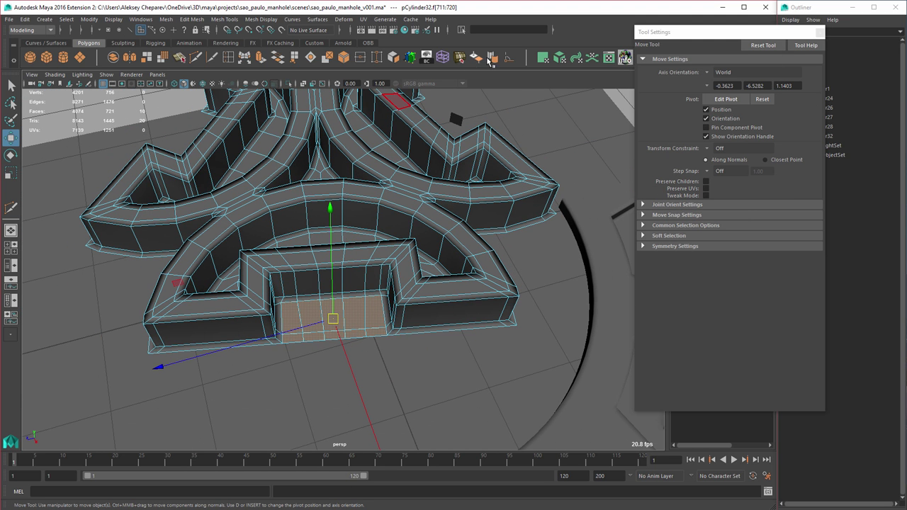
click(146, 57)
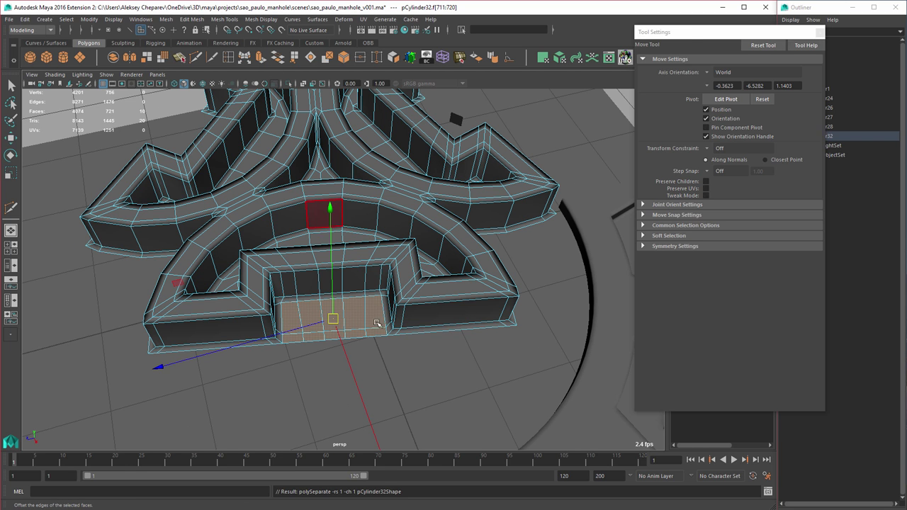
Step: Select the extracted notch patch and snap its pivot to the emblem's centre vertex
click(333, 303)
key(d)
key(v)
middle_click(288, 304)
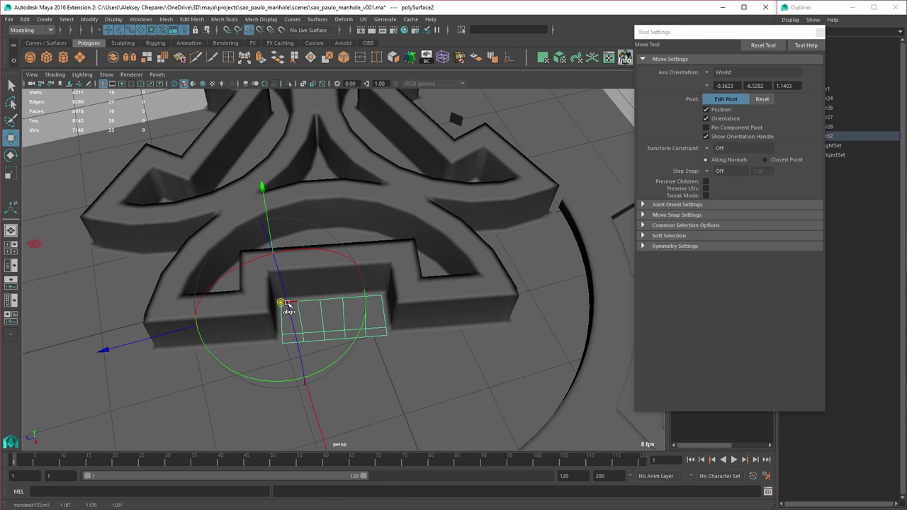
alt+drag(411, 284, 334, 213)
key(4)
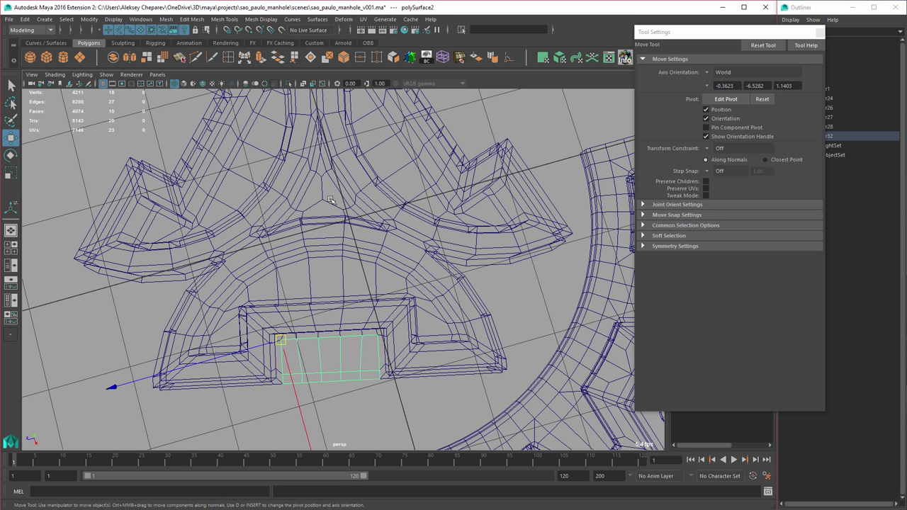
key(d)
key(v)
middle_click(326, 201)
Step: Return to shaded display, duplicate the notch patch and close the tool settings window
mouse_move(427, 286)
alt+mouse_down()
mouse_move(418, 275)
mouse_move(427, 285)
alt+mouse_up()
key(5)
key(ctrl+d)
click(818, 33)
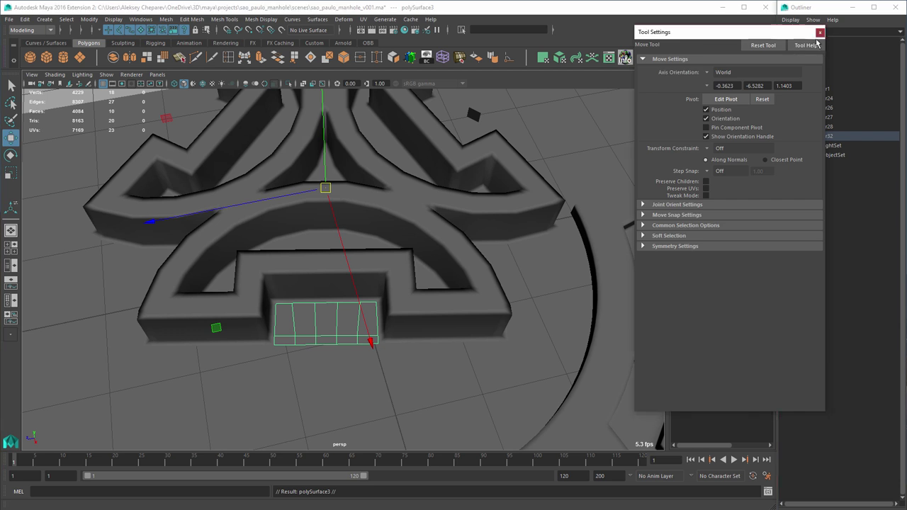
Step: Set the duplicated notch patch's Rotate Y to 120 and duplicate it with the same transform for the remaining notch
click(820, 33)
text(120)
key(Return)
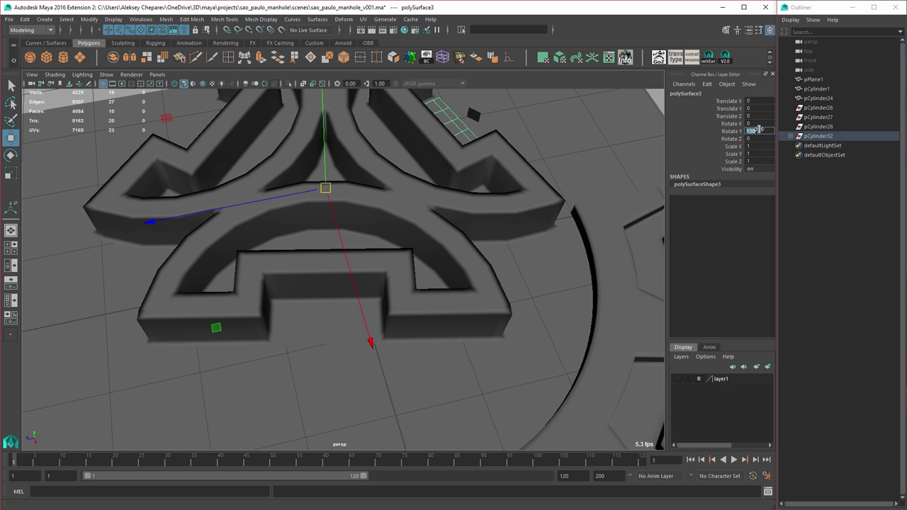
alt+drag(527, 215, 441, 243)
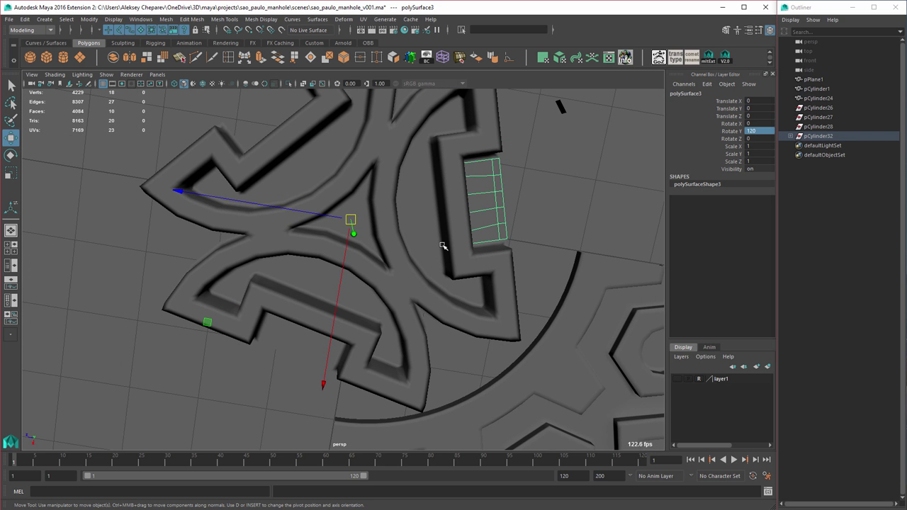
key(shift+d)
alt+drag(388, 279, 403, 275)
Step: Select the three notch patches together with the emblem and combine them into one mesh
shift+click(491, 204)
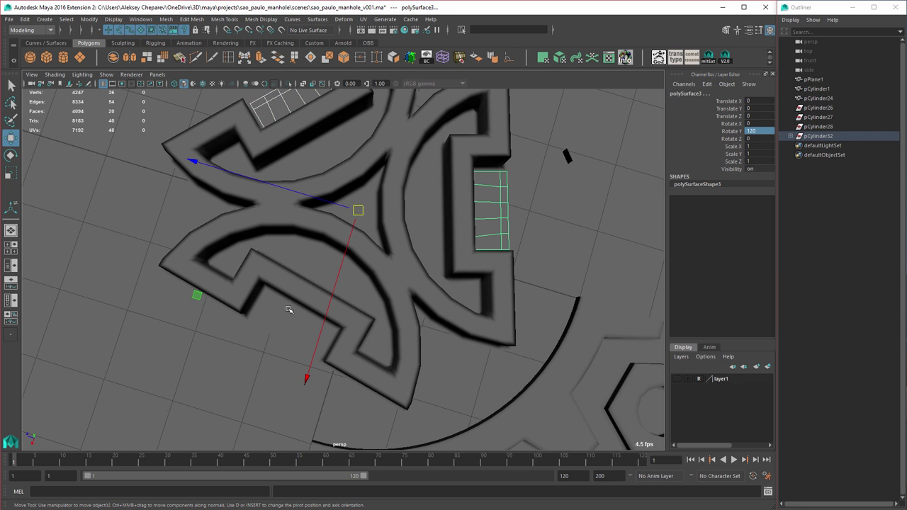
shift+click(288, 308)
shift+click(291, 279)
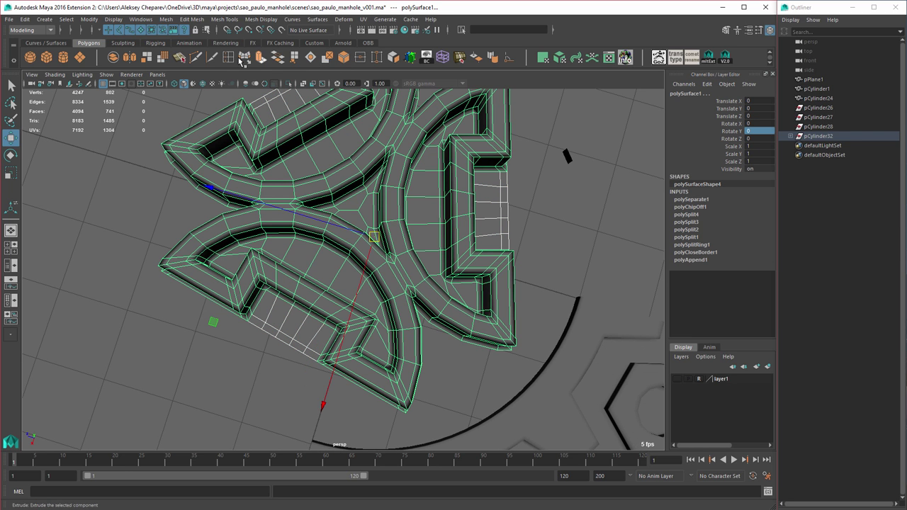
click(129, 58)
Step: Merge the combined emblem's vertices with a 0.01 distance threshold and delete its construction history
click(362, 58)
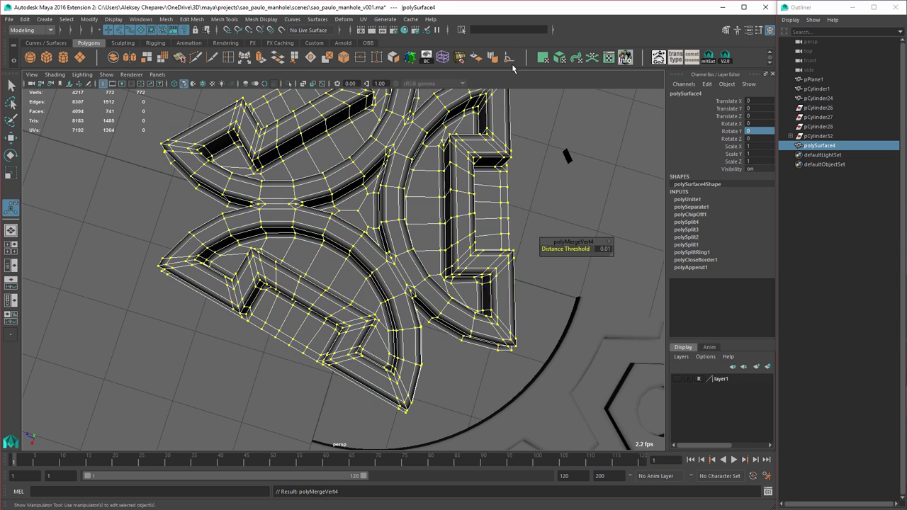
click(489, 61)
right_drag(414, 185, 445, 182)
key(alt+shift+d)
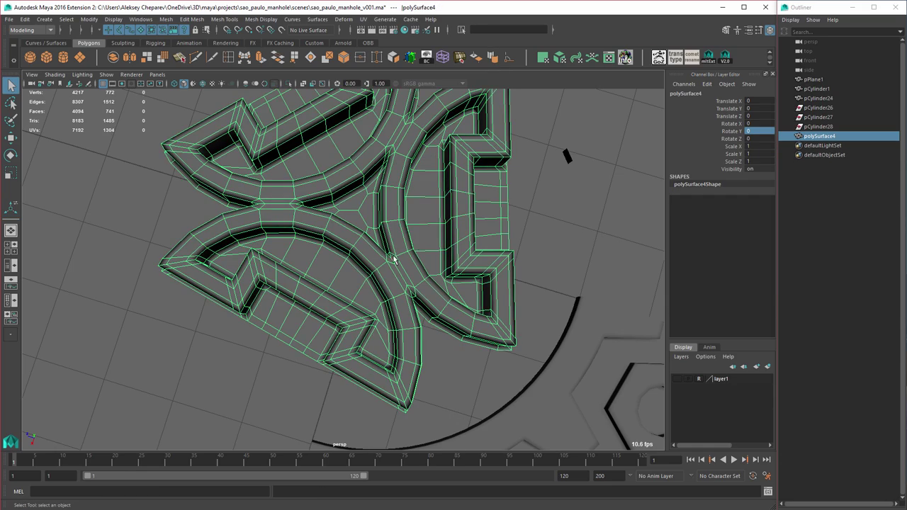
Step: Preview the emblem with smoothing, inspect it from above and from the side, and return to the unsmoothed display
mouse_move(394, 258)
alt+mouse_down()
mouse_move(381, 209)
mouse_move(394, 247)
alt+mouse_up()
click(391, 213)
click(394, 248)
key(3)
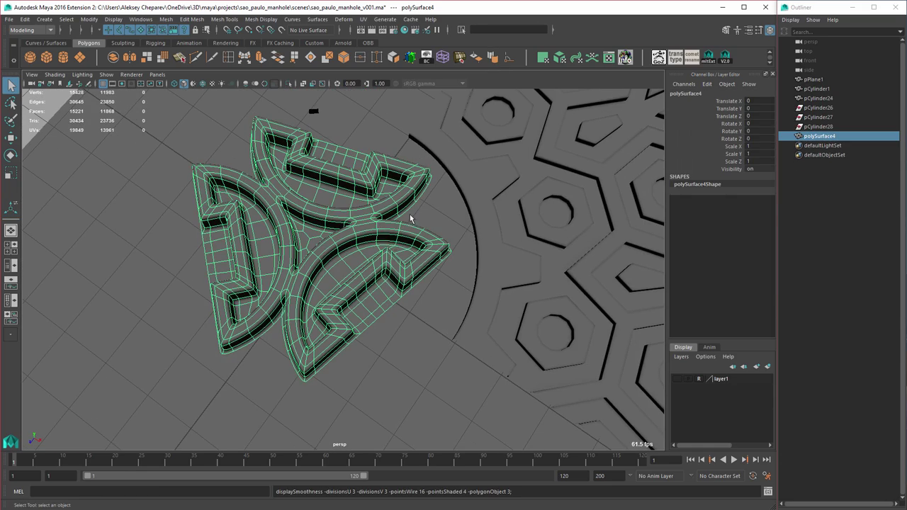
alt+middle_drag(428, 185, 428, 224)
click(433, 143)
alt+drag(434, 144, 455, 53)
click(473, 266)
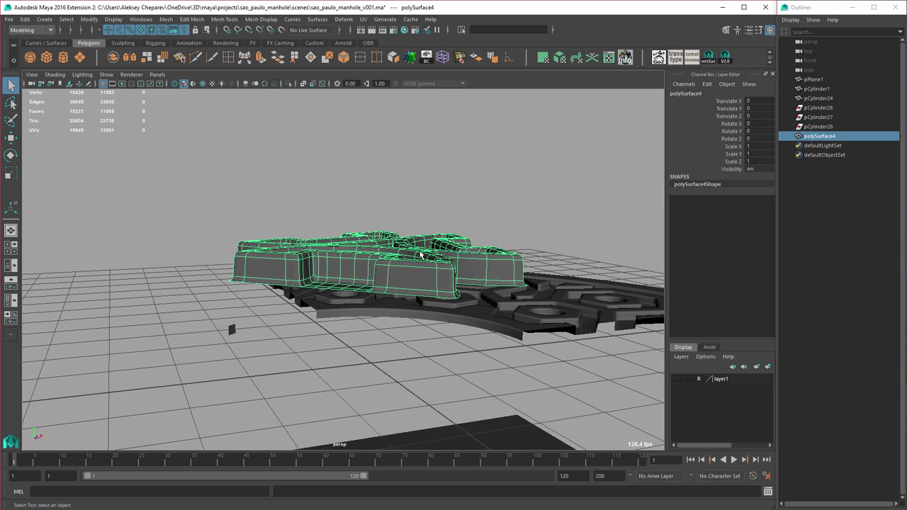
key(1)
Step: In the side view, select the emblem's bottom row of vertices and lower it to the manhole ring's base level
key(space)
drag(524, 315, 573, 348)
alt+right_drag(573, 348, 481, 180)
alt+middle_drag(482, 181, 414, 178)
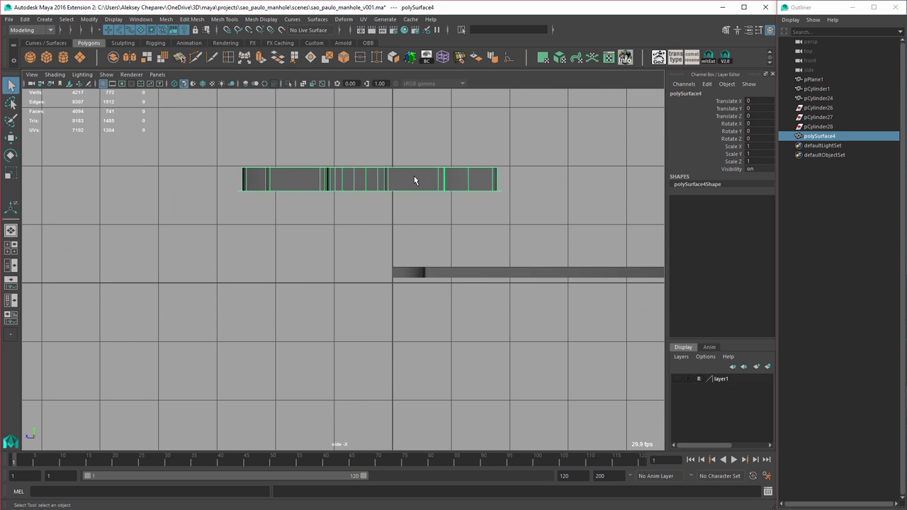
right_drag(414, 176, 333, 177)
drag(210, 189, 524, 218)
key(w)
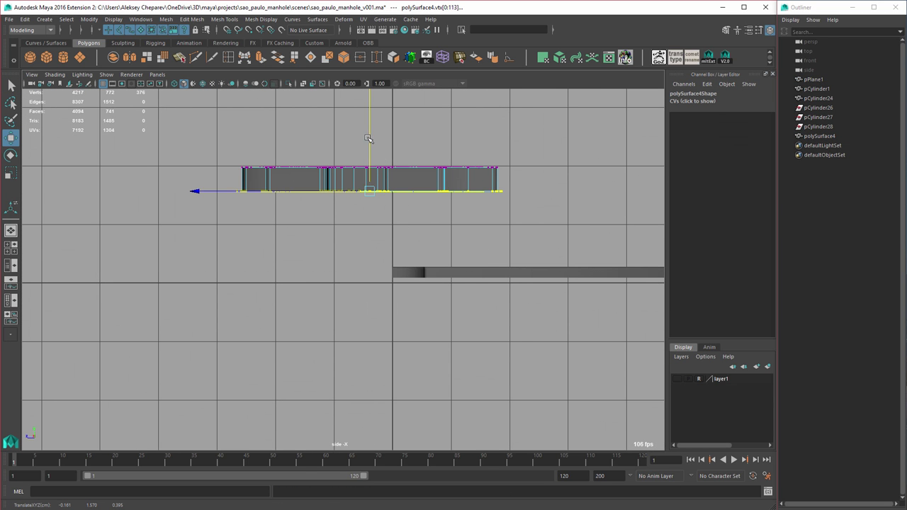
middle_drag(368, 278, 394, 277)
Step: Select the emblem's upper row of vertices and snap it down to the ring's top surface level
drag(205, 151, 542, 190)
key(v)
middle_drag(550, 241, 518, 253)
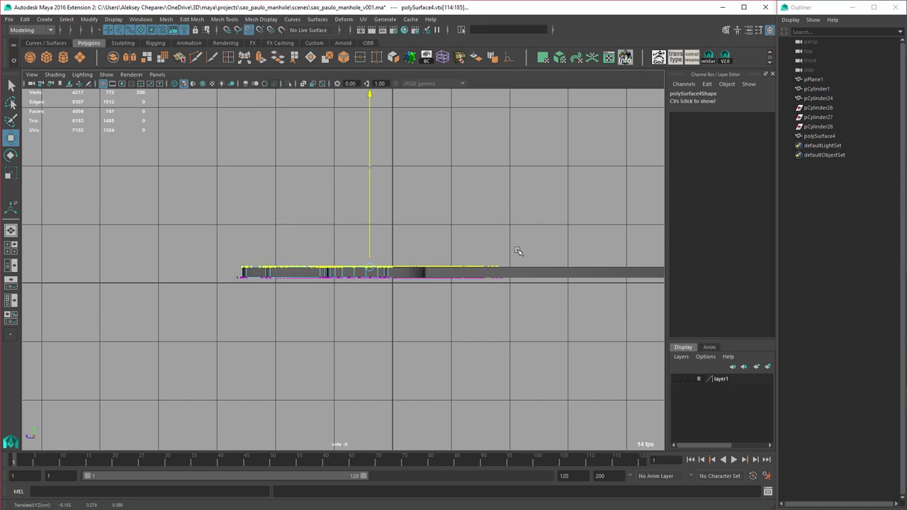
alt+middle_drag(439, 274, 412, 270)
alt+right_drag(412, 270, 447, 263)
key(space)
key(space)
alt+drag(459, 248, 477, 295)
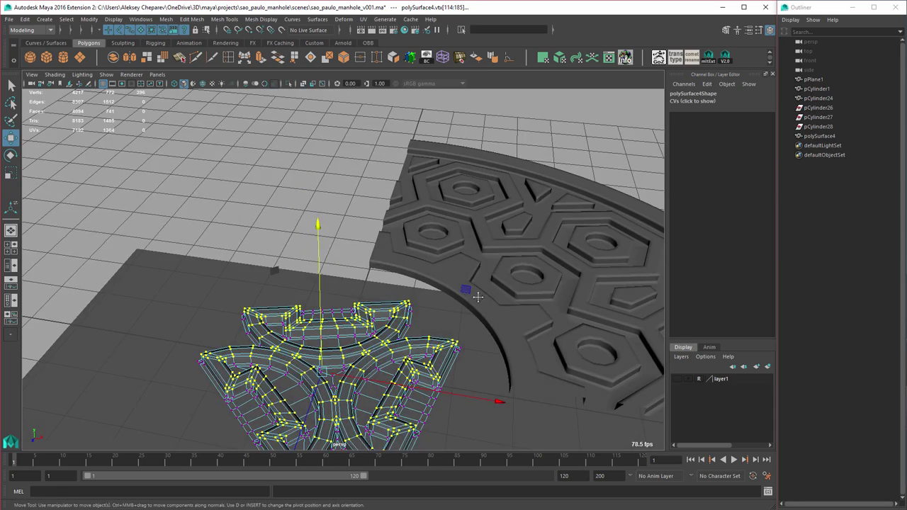
alt+middle_drag(478, 295, 449, 254)
Step: Return to object mode, select the manhole reference plane in the top view and hide it
key(F8)
key(space)
key(space)
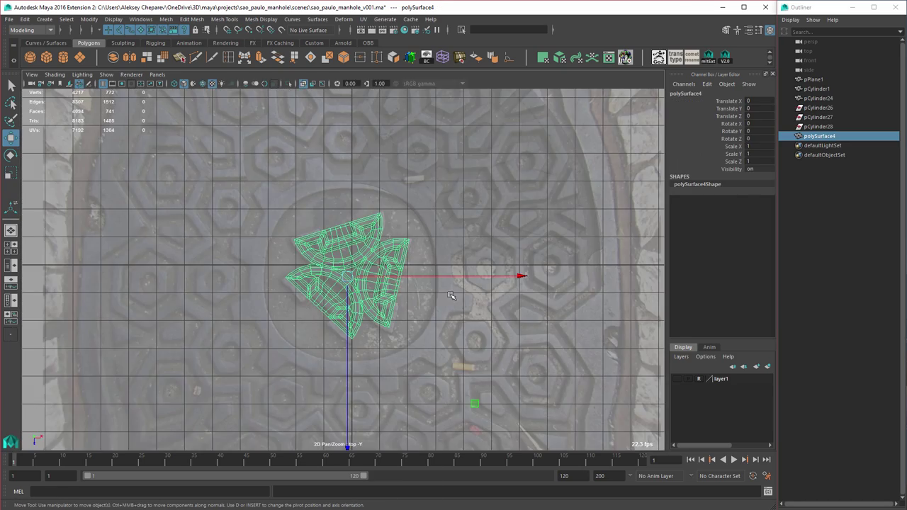
alt+right_drag(502, 316, 568, 359)
click(427, 337)
key(1)
scroll(525, 351, up, 3)
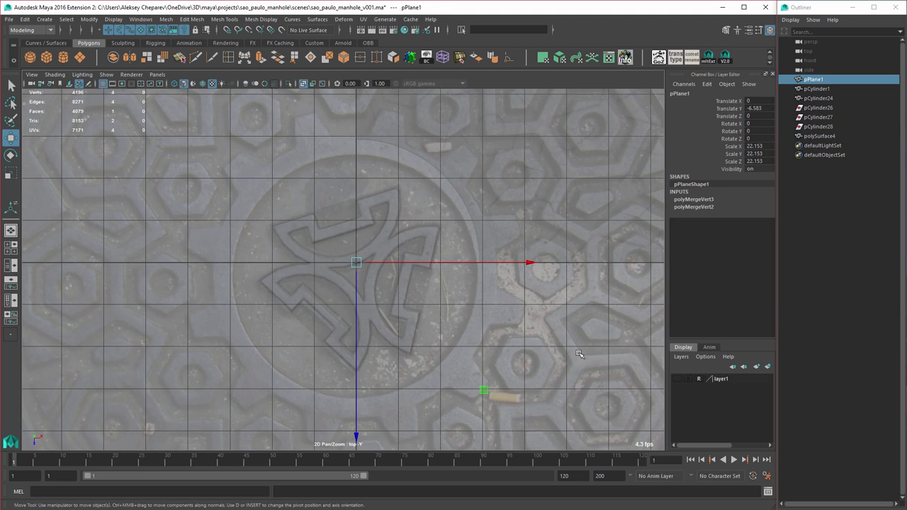
scroll(528, 340, down, 3)
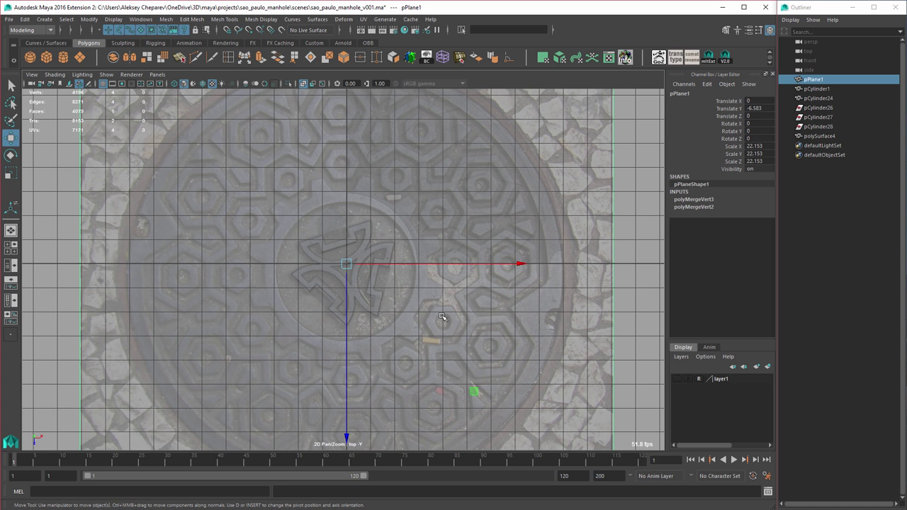
key(ctrl+h)
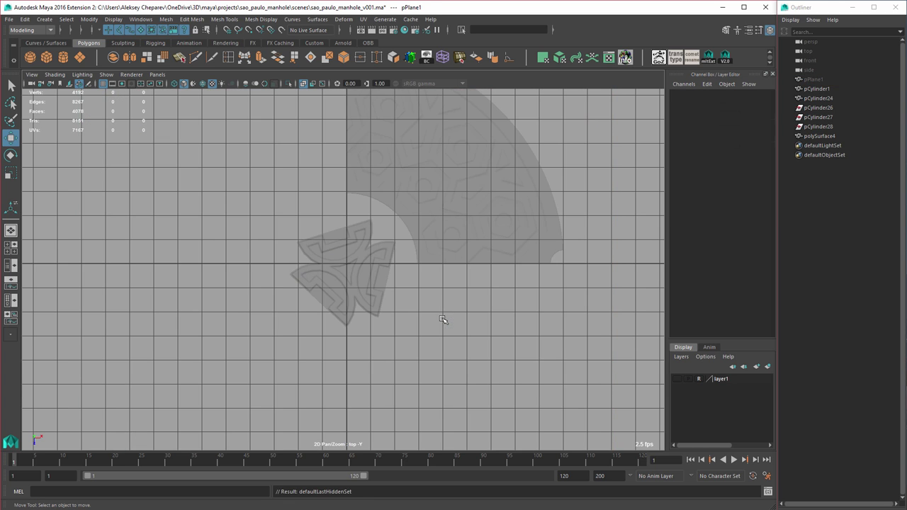
Step: Rotate the emblem to about 13.4° in Y so one arrow's outer edge runs parallel to the grid
click(374, 289)
alt+right_drag(374, 289, 556, 345)
key(e)
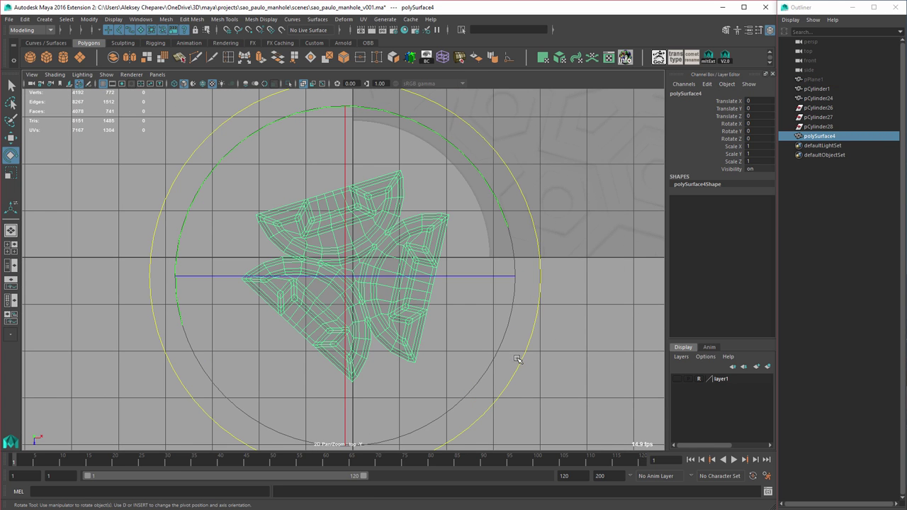
drag(519, 360, 545, 324)
scroll(491, 318, up, 3)
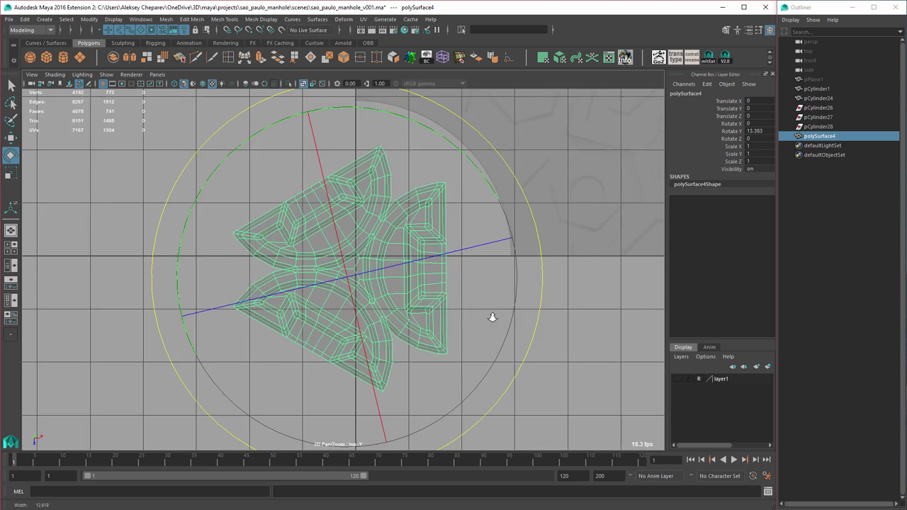
key(w)
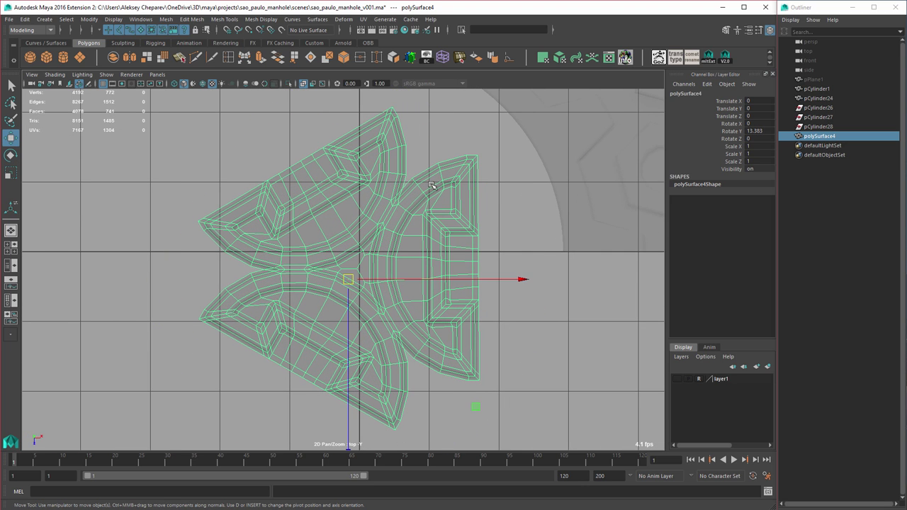
alt+middle_drag(482, 206, 398, 192)
scroll(399, 192, up, 2)
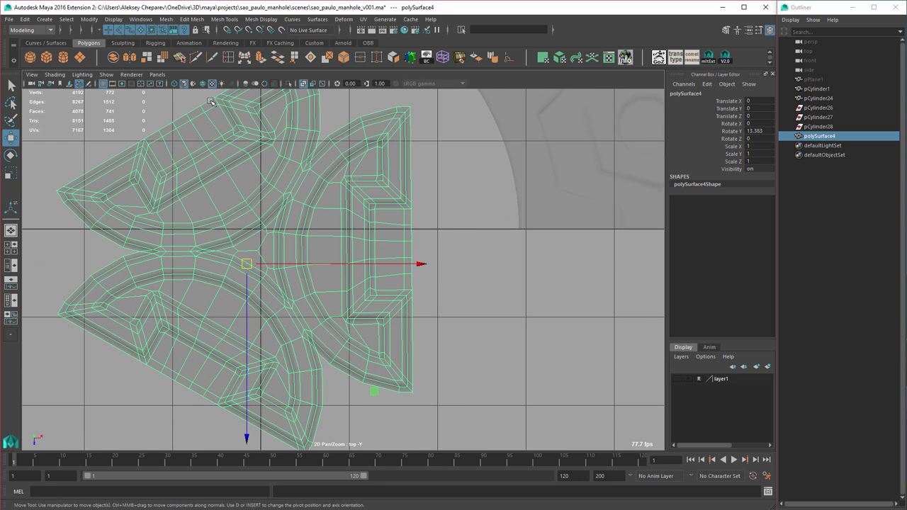
Step: Create a polygon cube as an alignment helper, place it beside the emblem's straightened edge and scale it uniformly to about 3.79
click(47, 58)
key(v)
middle_drag(459, 235, 563, 266)
key(r)
key(w)
middle_drag(397, 198, 569, 262)
alt+middle_drag(427, 201, 367, 174)
key(r)
middle_drag(437, 186, 450, 189)
alt+right_drag(450, 189, 333, 199)
alt+middle_drag(332, 199, 327, 217)
key(w)
Step: Move the emblem away from the helper cube to about -0.455 in X and 0.19 in Z
click(324, 178)
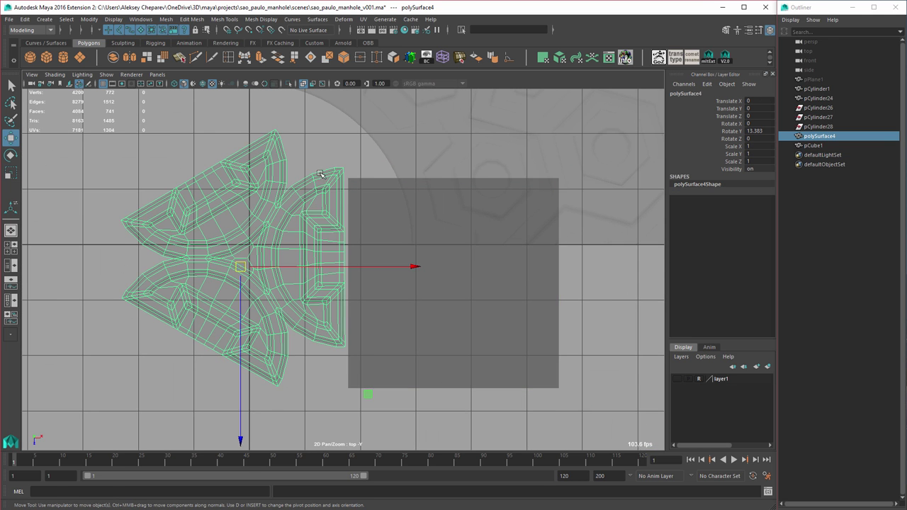
alt+right_drag(321, 185, 408, 182)
middle_drag(305, 196, 274, 209)
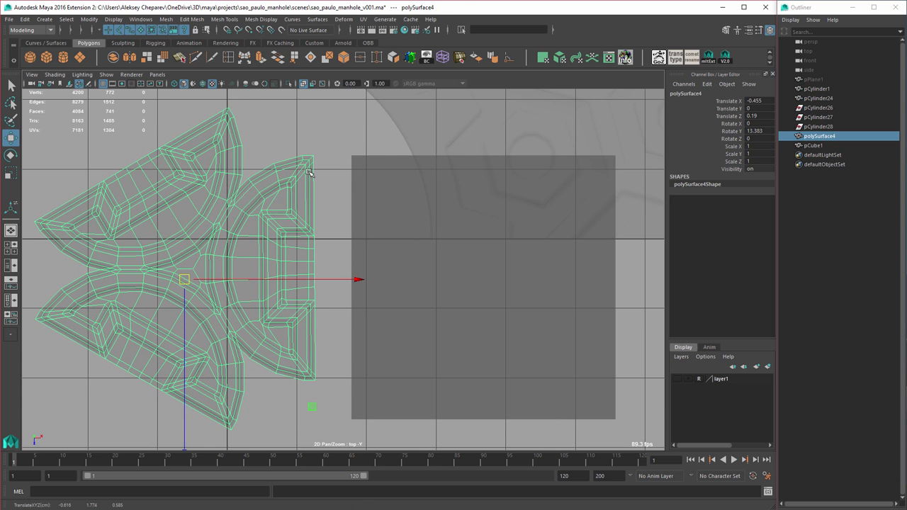
Step: Align the emblem arrow's two outer corner vertices to the cube's top edge vertices with Snap Align 2 Points to 2 Points
right_drag(308, 172, 330, 169)
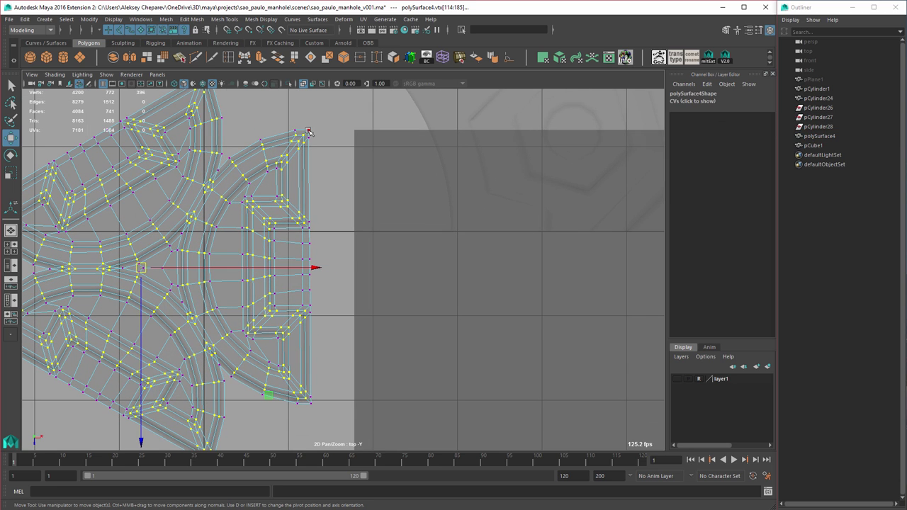
click(308, 132)
shift+click(311, 403)
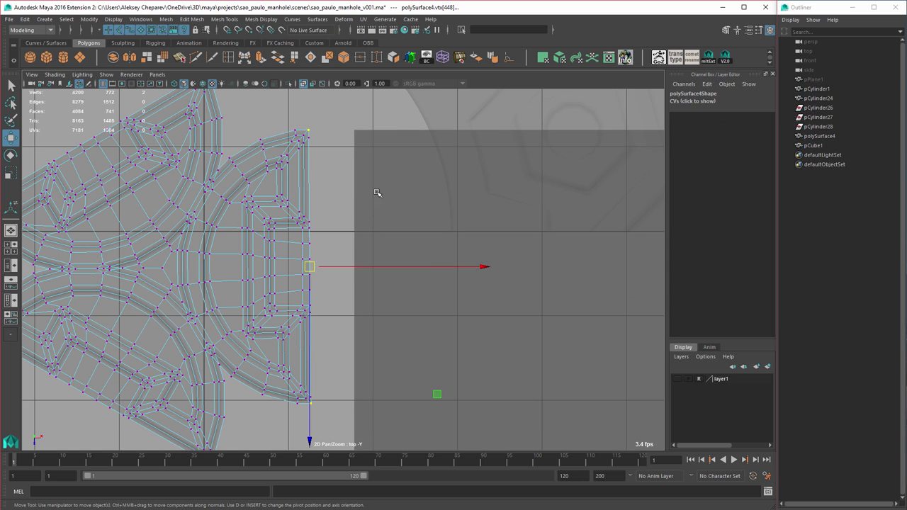
right_drag(380, 162, 353, 162)
key(space)
key(space)
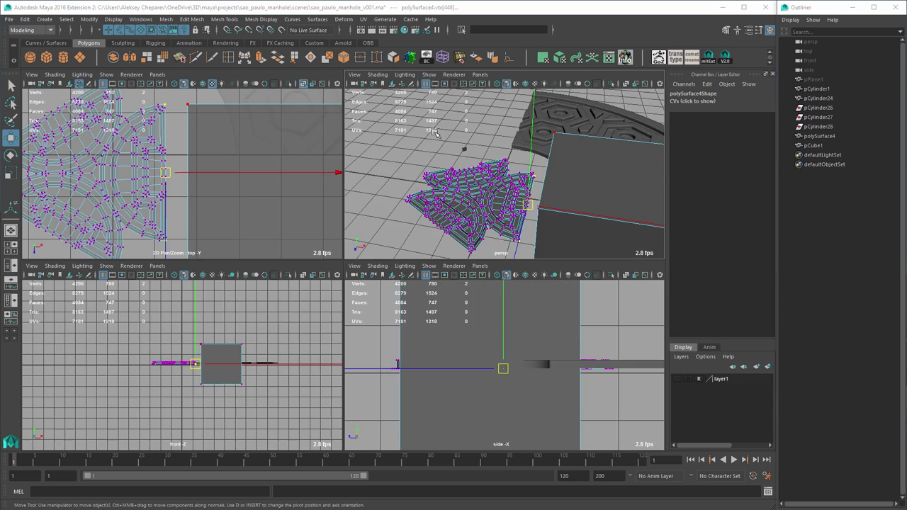
mouse_move(422, 202)
alt+mouse_down()
mouse_move(403, 226)
mouse_move(410, 190)
alt+mouse_up()
shift+click(549, 257)
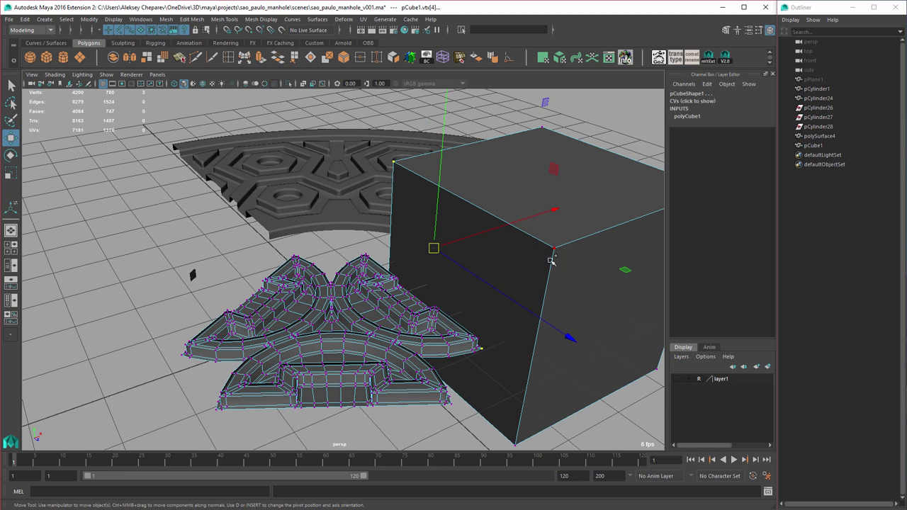
shift+click(554, 249)
alt+drag(480, 263, 347, 216)
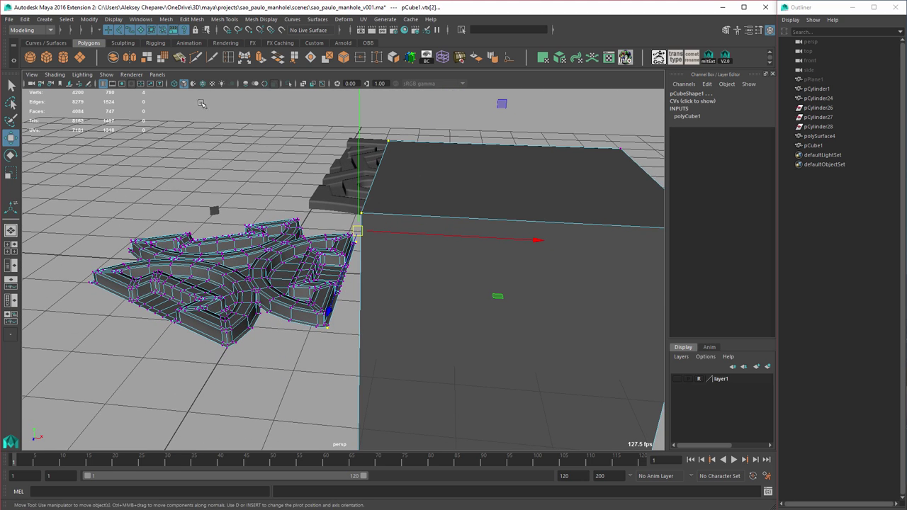
click(93, 21)
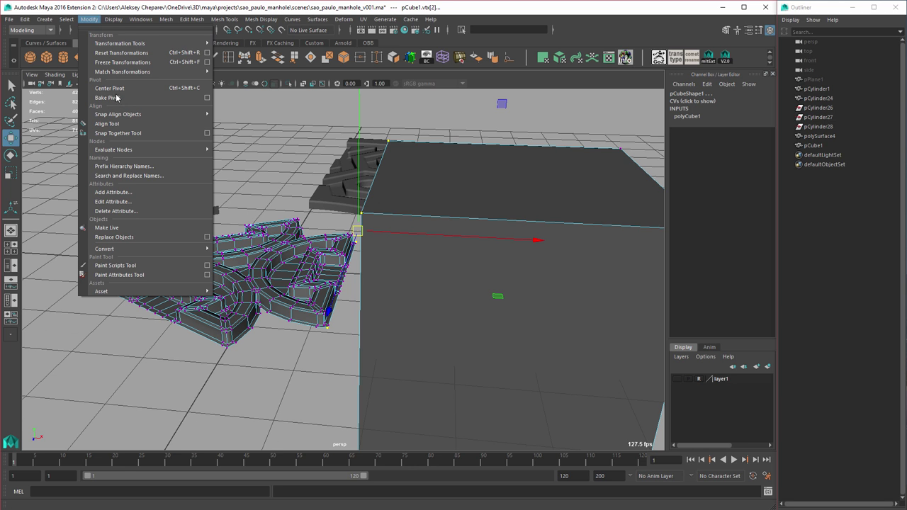
mouse_move(124, 114)
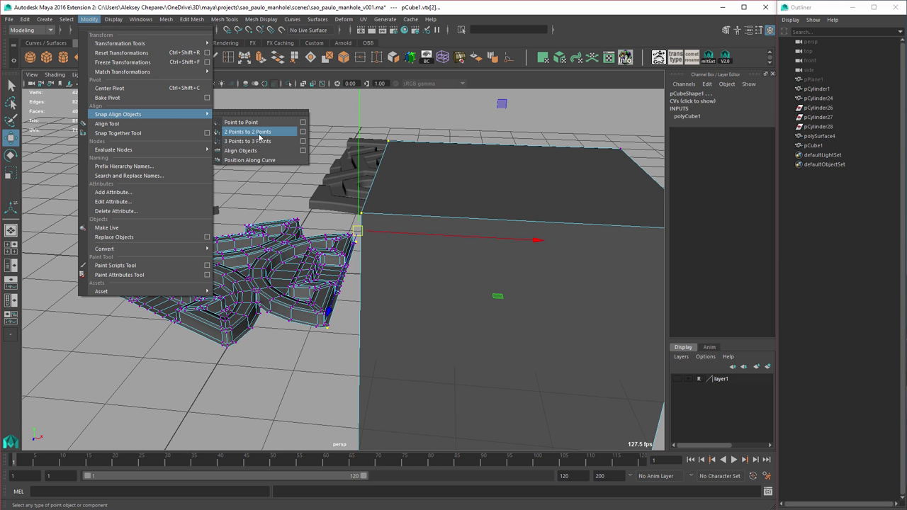
click(259, 131)
Step: Return the meshes to object mode and delete the helper cube
alt+drag(335, 189, 393, 204)
alt+middle_drag(461, 220, 356, 267)
alt+drag(356, 267, 331, 239)
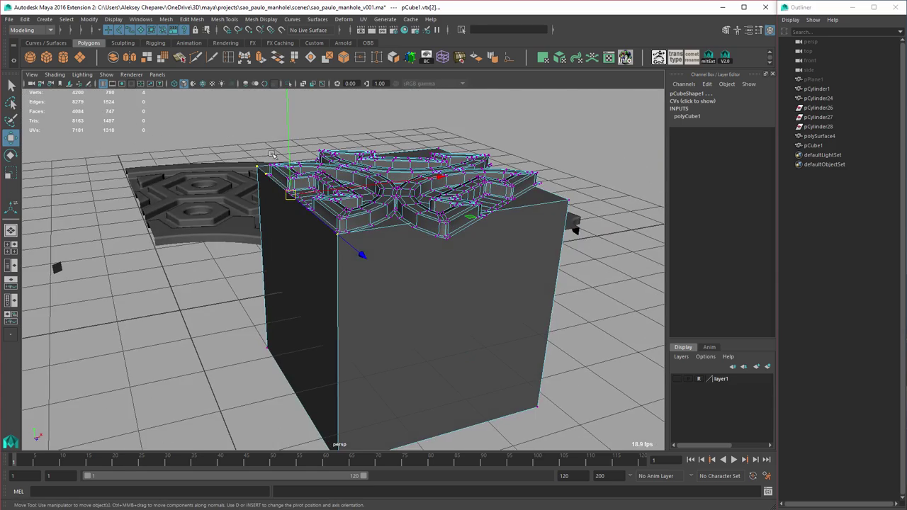
alt+drag(399, 212, 416, 232)
right_drag(400, 209, 450, 197)
mouse_move(524, 287)
right_down()
mouse_move(498, 288)
mouse_move(535, 284)
right_up()
click(517, 292)
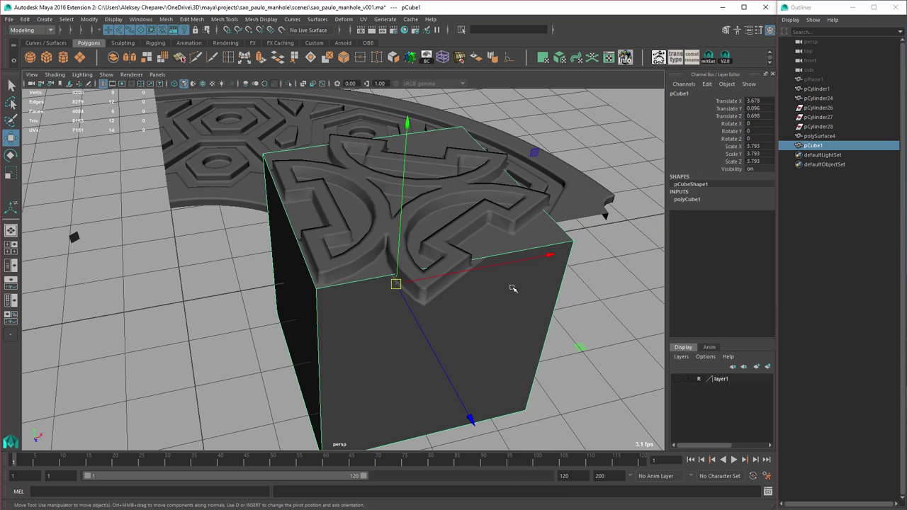
key(Delete)
Step: Select the aligned emblem and freeze its transformations
click(454, 258)
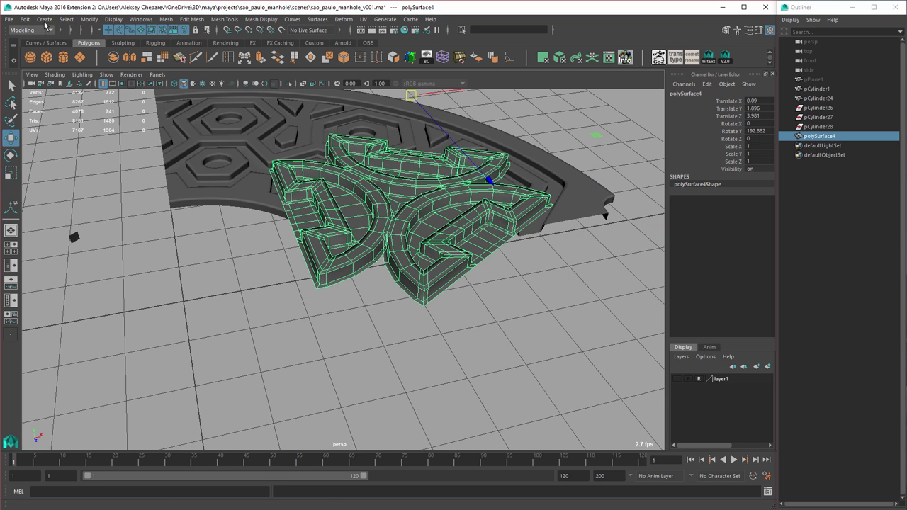
click(46, 21)
mouse_move(87, 21)
click(102, 65)
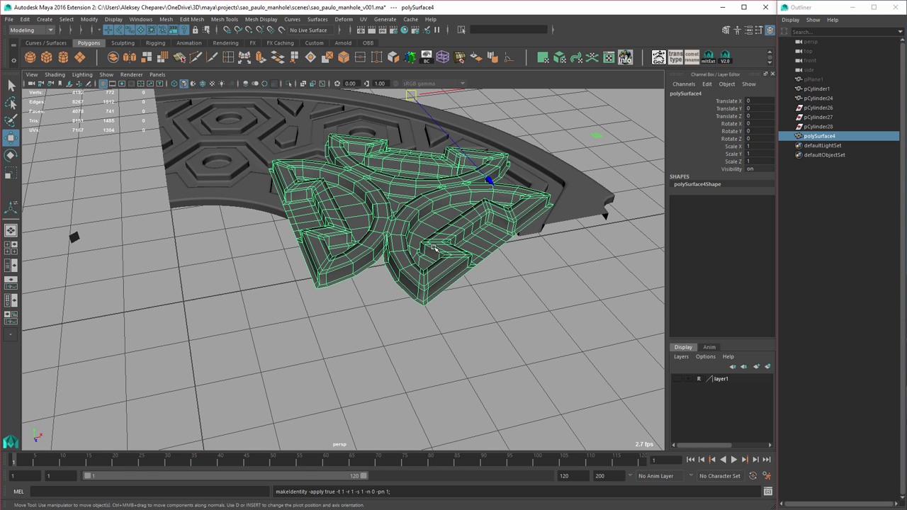
Step: Center the emblem's pivot in the top view and activate the Rotate tool
key(e)
key(space)
key(space)
key(w)
alt+right_drag(463, 272, 421, 277)
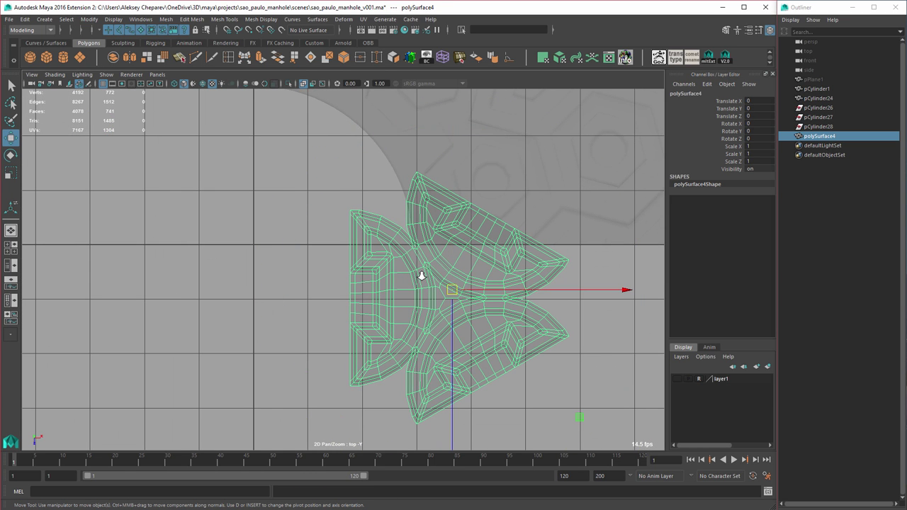
key(alt+c)
alt+middle_drag(455, 299, 435, 287)
key(e)
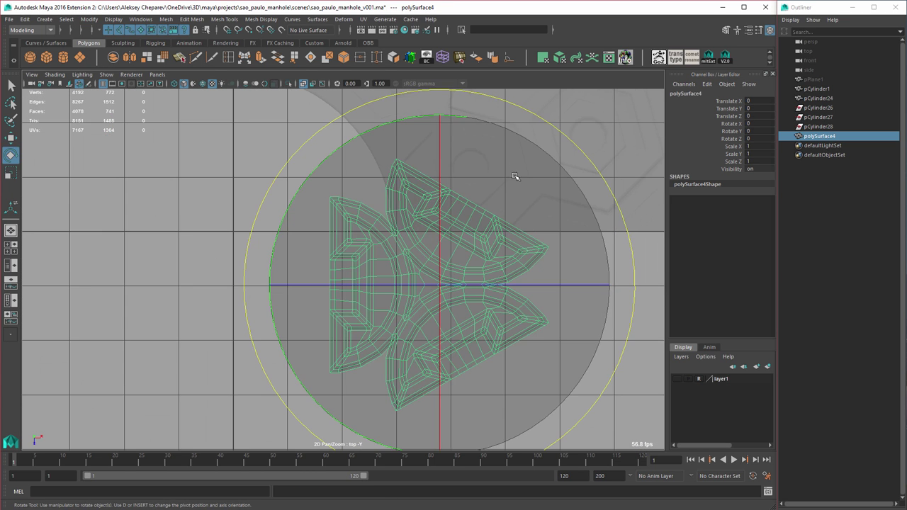
Step: Set the emblem's Y rotation to 180 and snap the emblem to the grid origin
drag(458, 116, 702, 170)
text(180)
key(Return)
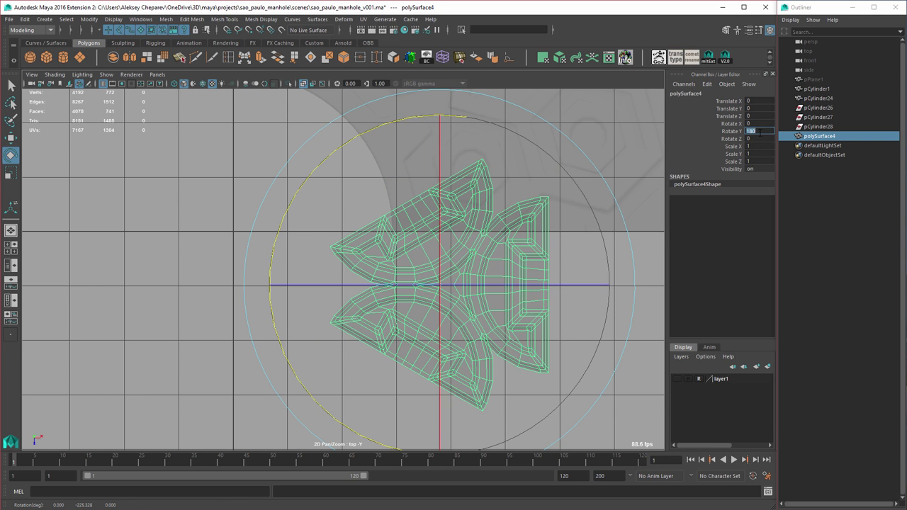
alt+middle_drag(452, 245, 486, 257)
key(w)
key(x)
middle_click(276, 246)
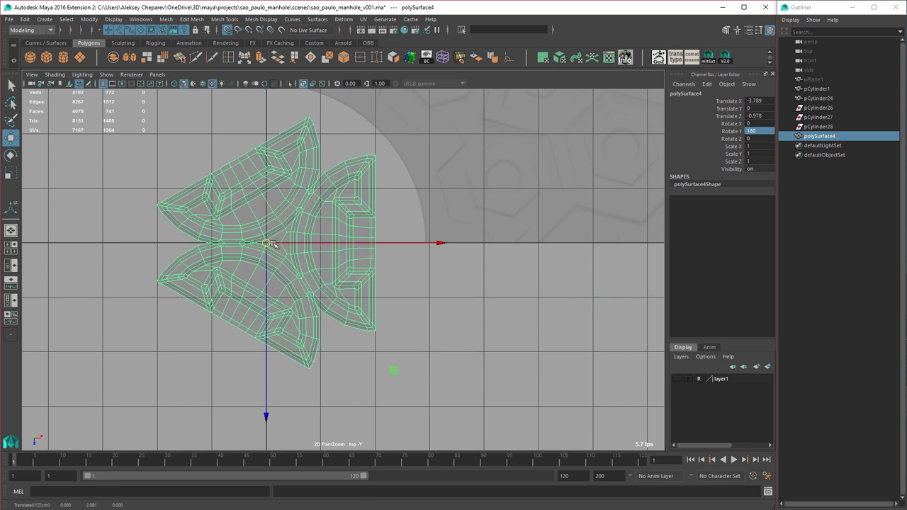
Step: Snap the emblem's pivot to the central vertex where the arrows meet, and snap the emblem along X onto the grid origin
alt+middle_drag(341, 249, 408, 271)
alt+right_drag(409, 271, 468, 274)
key(d)
key(v)
middle_click(363, 274)
key(d)
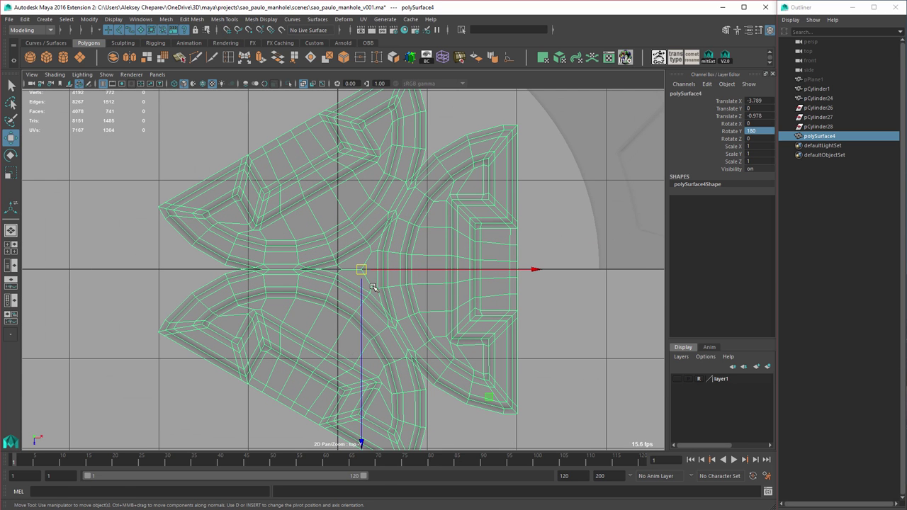
drag(362, 270, 338, 271)
key(x)
alt+right_drag(500, 303, 453, 282)
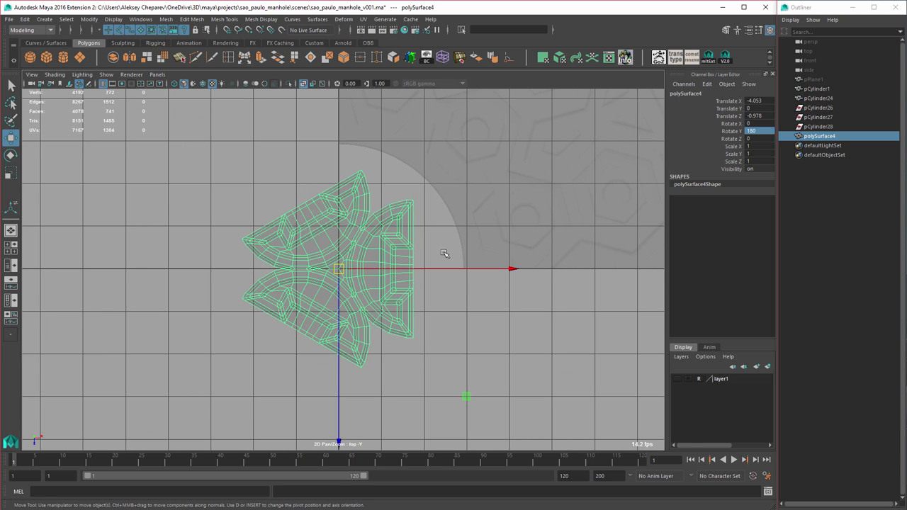
Step: Delete the stray faces of the patterned ring mesh that lie detached beside the emblem's upper arrow
click(477, 226)
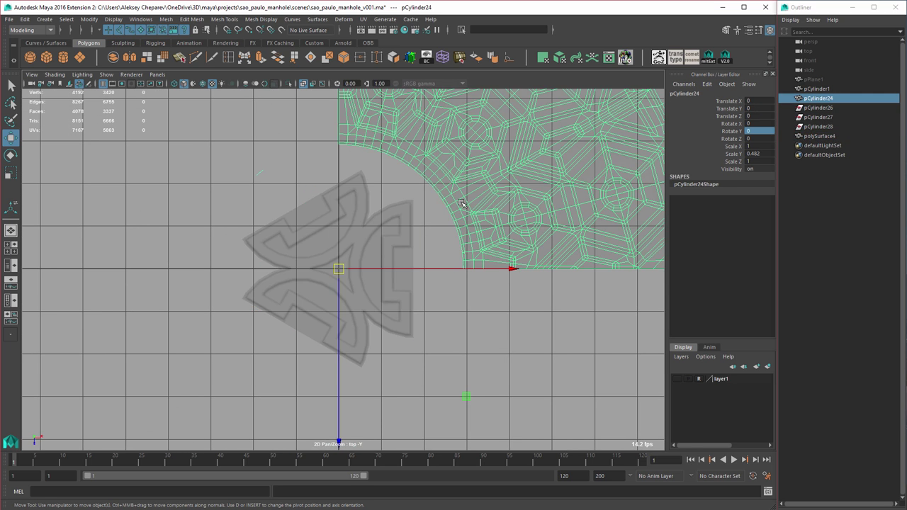
right_click(460, 204)
right_drag(460, 203, 459, 228)
drag(249, 165, 286, 187)
key(Delete)
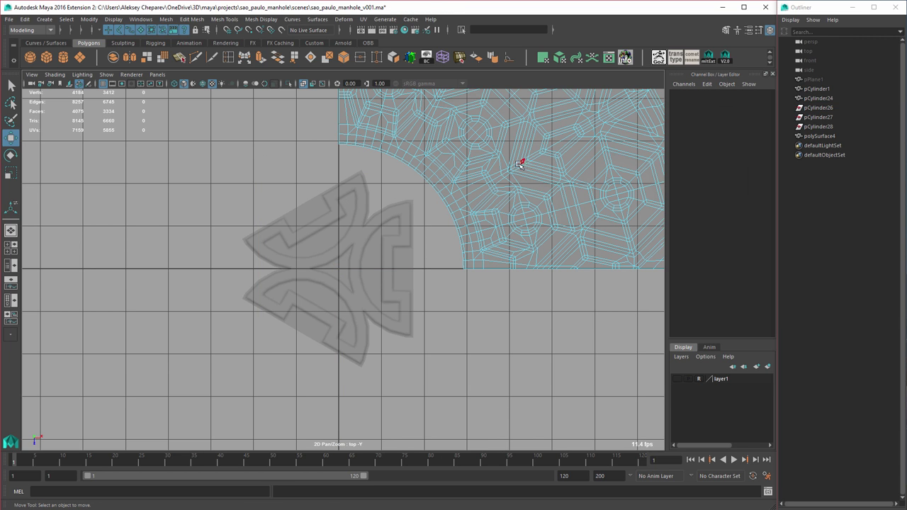
Step: Bridge the gap between the emblem's upper and right arrows with an Append to Polygon face between their facing outer border edges
click(405, 211)
alt+middle_drag(407, 212, 420, 277)
alt+right_drag(421, 277, 643, 381)
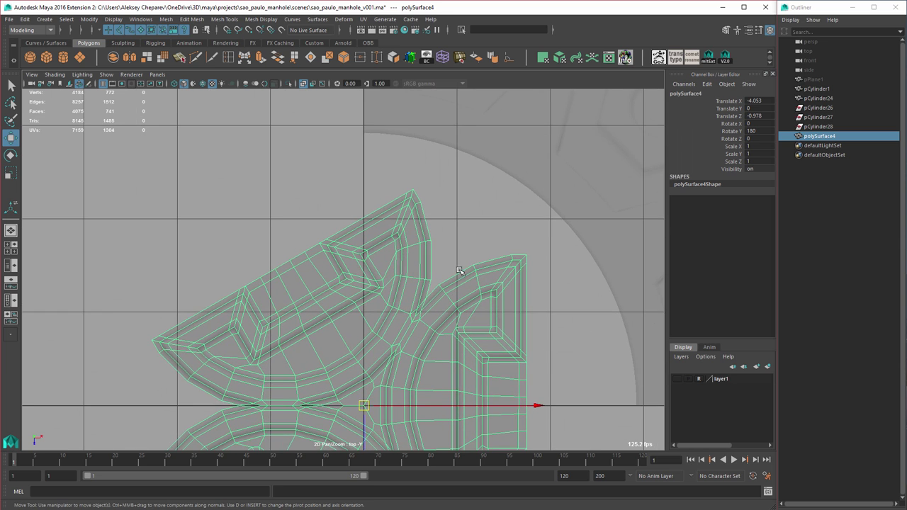
alt+middle_drag(460, 270, 410, 253)
scroll(441, 211, up, 3)
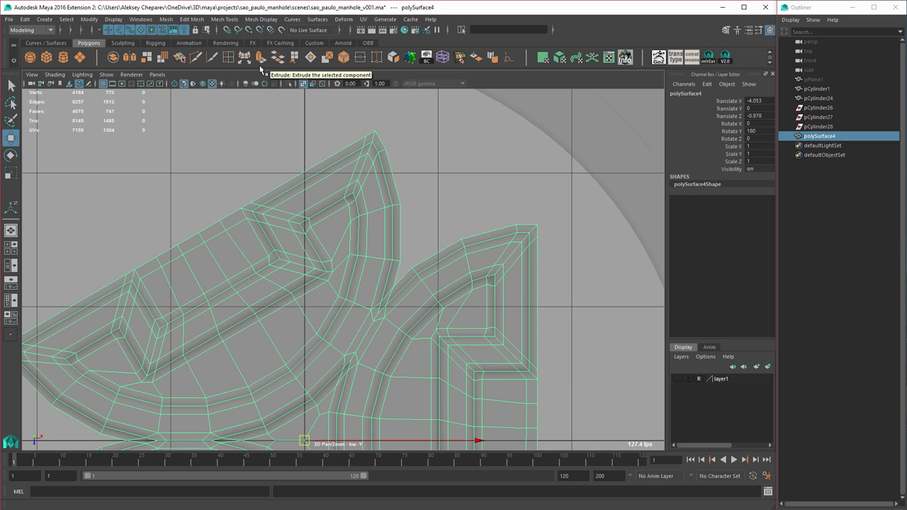
click(295, 60)
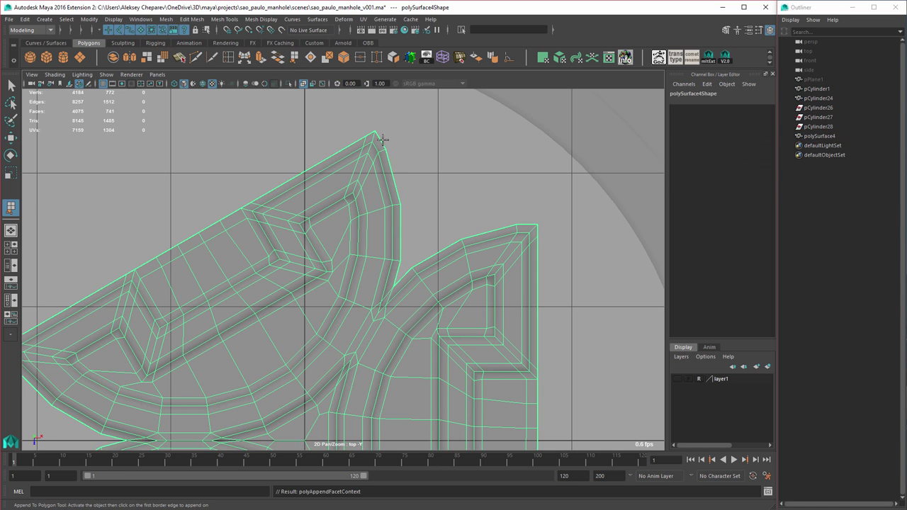
key(w)
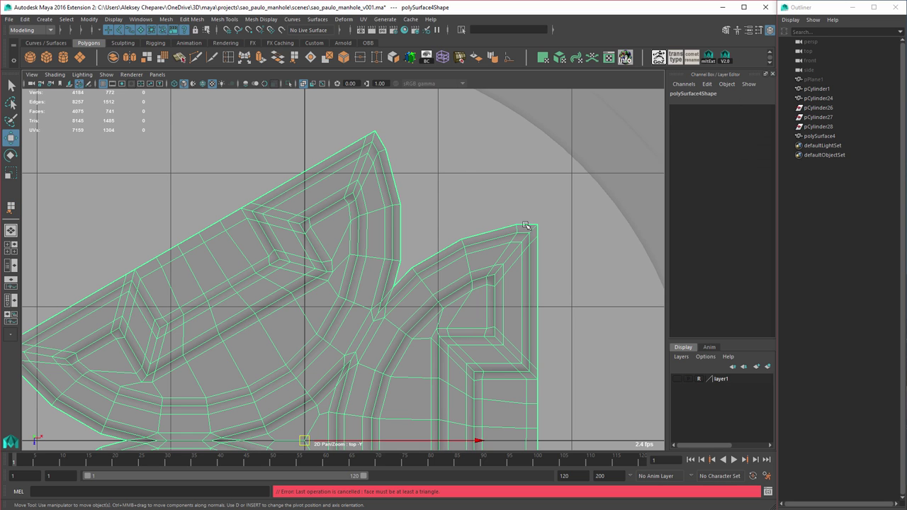
key(y)
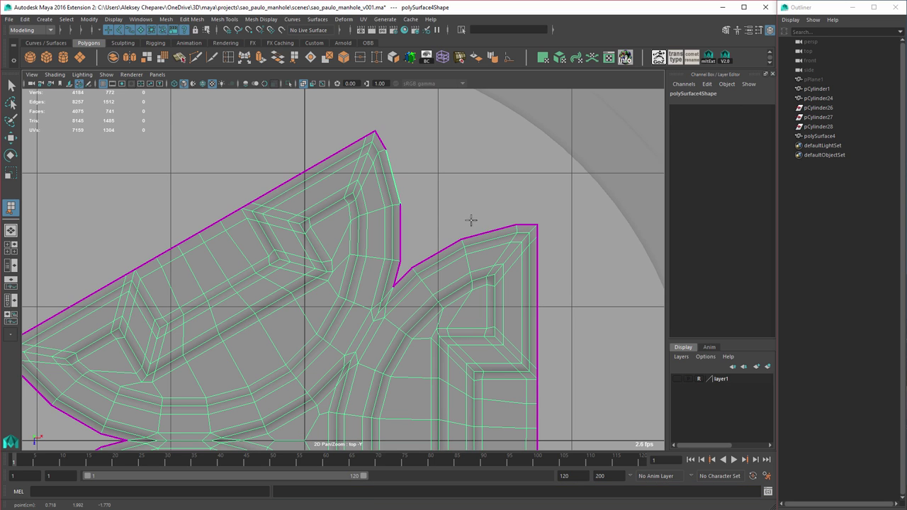
click(480, 233)
key(Return)
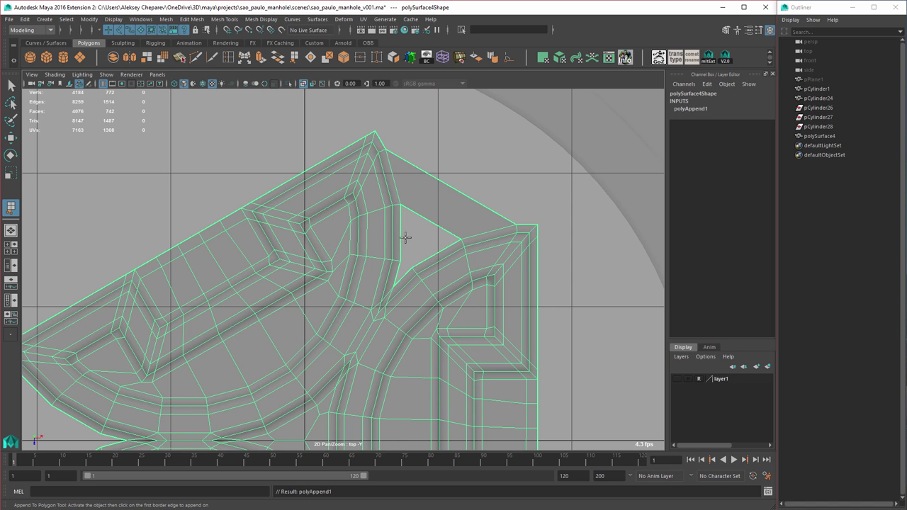
click(415, 246)
key(w)
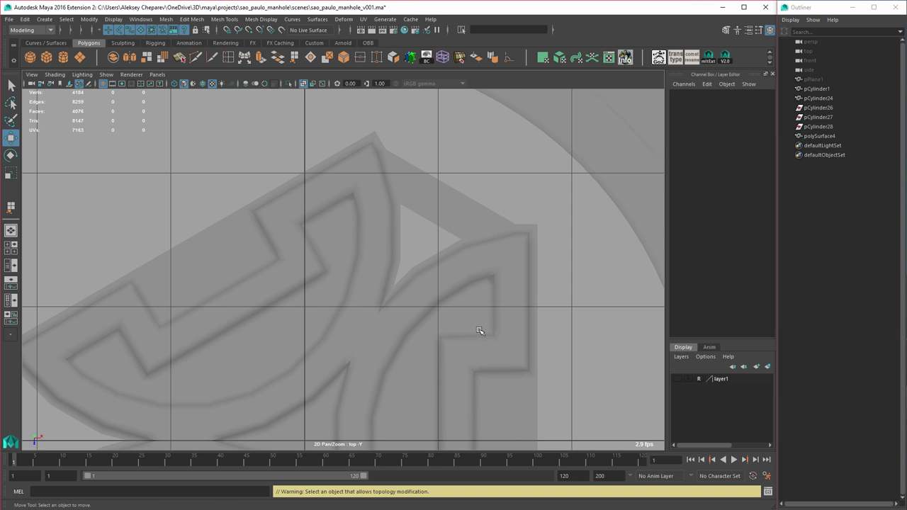
Step: Append faces across the emblem's two remaining gaps, at the lower right and at the left between the arrow tips
scroll(387, 246, down, 5)
click(333, 255)
alt+right_drag(383, 289, 498, 336)
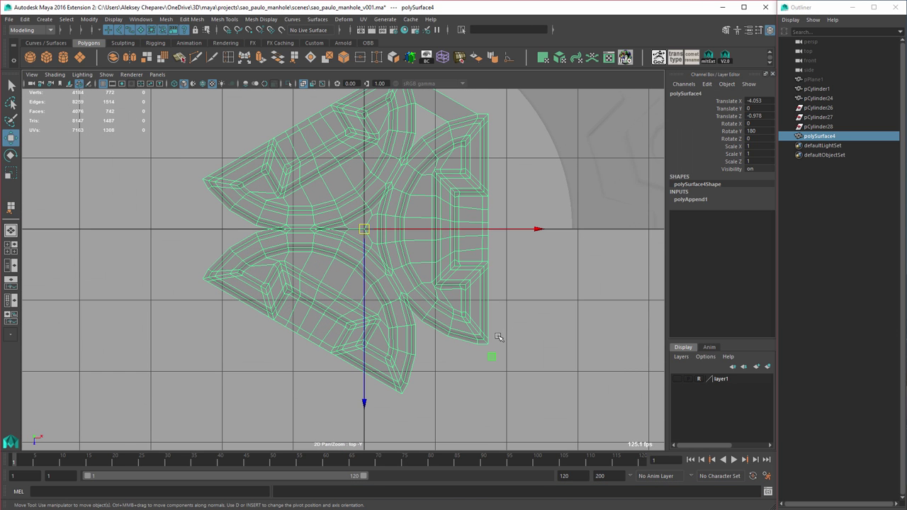
key(g)
click(411, 367)
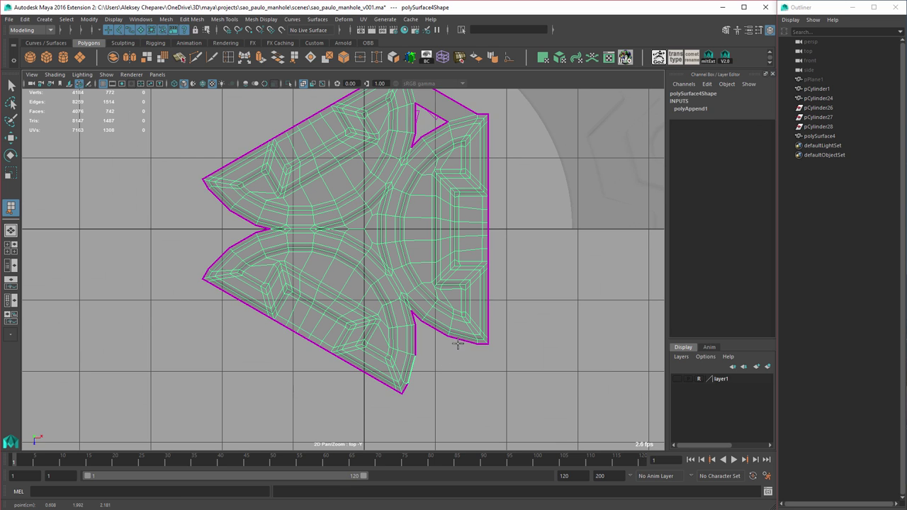
click(457, 342)
key(Return)
click(220, 259)
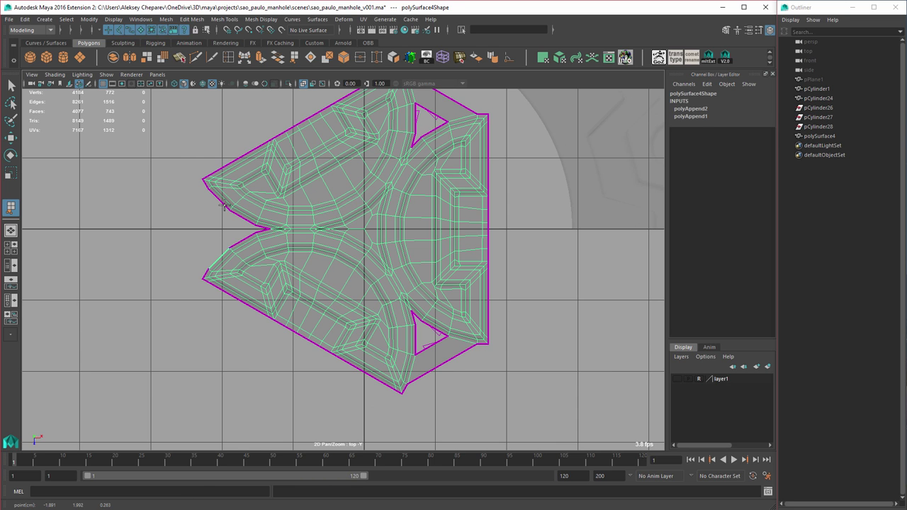
click(224, 204)
key(w)
Step: Select the border edges of the three holes inside the bridged gaps and fill them with Fill Hole
right_drag(255, 203, 256, 179)
click(229, 225)
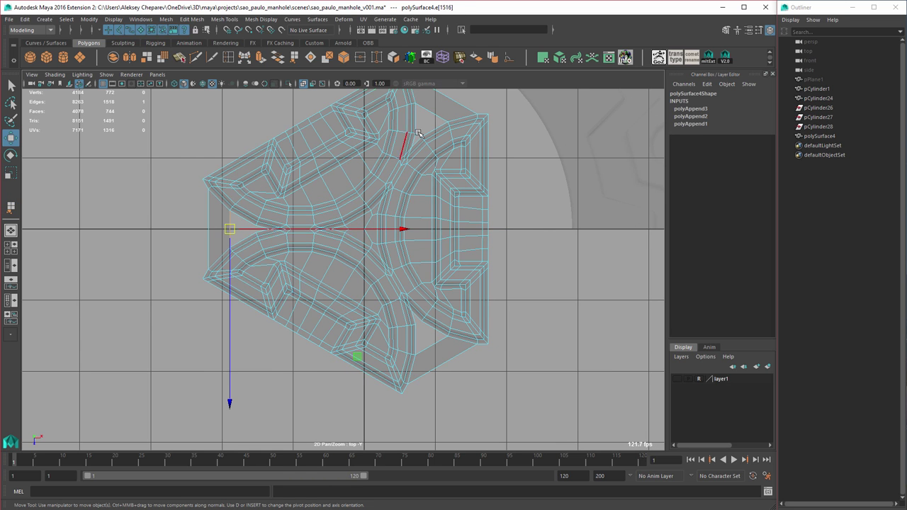
shift+click(435, 121)
shift+drag(418, 340, 406, 316)
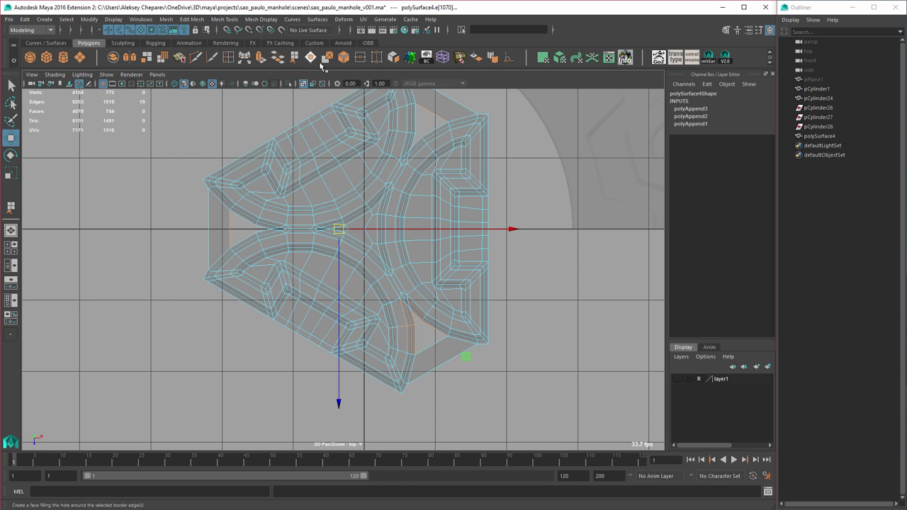
click(324, 59)
alt+right_drag(345, 195, 439, 252)
alt+middle_drag(374, 158, 343, 237)
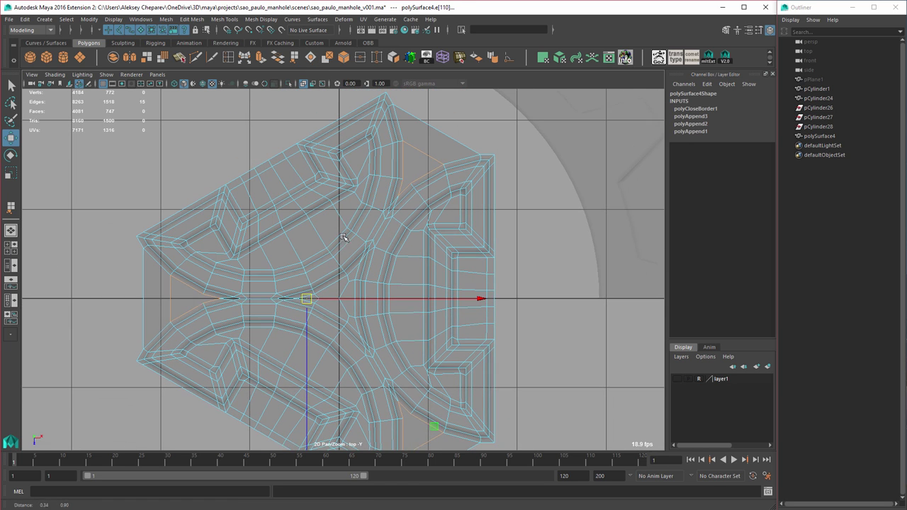
Step: Cut a new edge across each of the three filled faces with Multi-Cut, connecting opposite vertices of the neighbouring arrows
click(195, 59)
click(399, 194)
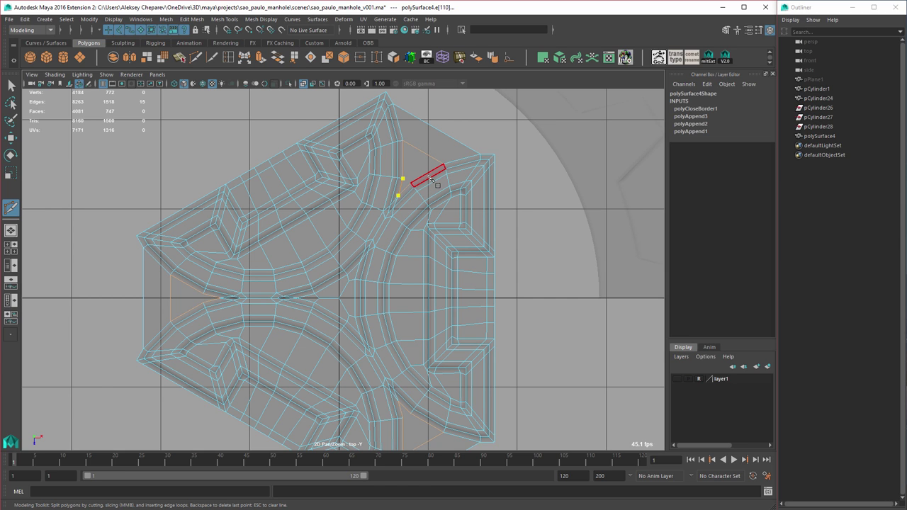
drag(428, 175, 405, 187)
key(Return)
drag(212, 272, 194, 293)
click(203, 293)
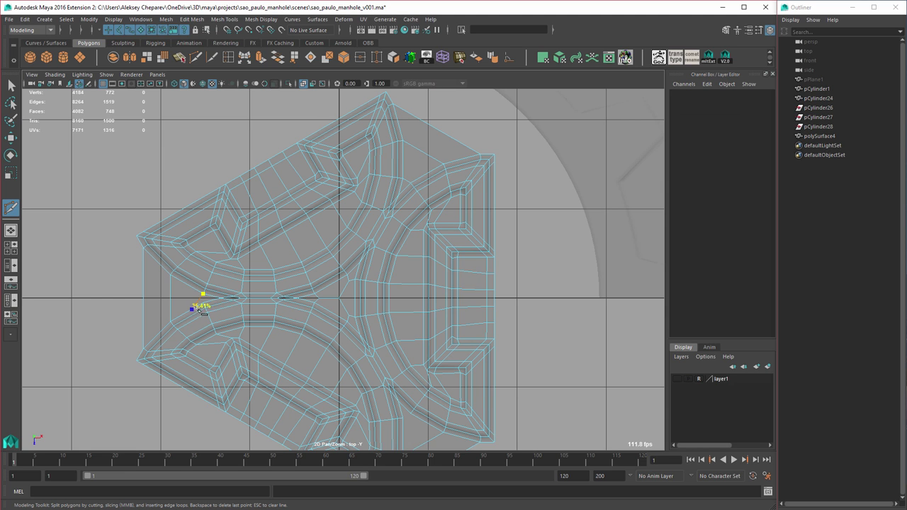
key(Return)
alt+middle_drag(417, 364, 426, 321)
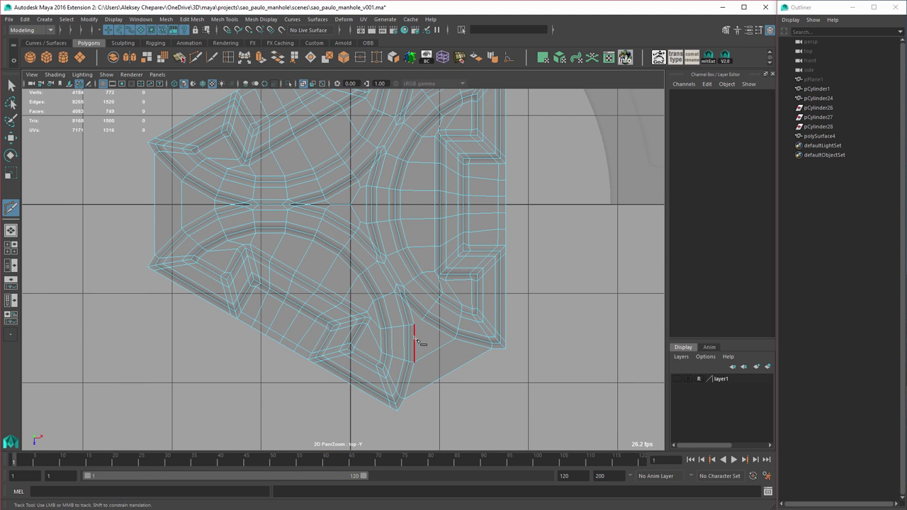
drag(414, 338, 425, 319)
key(Return)
key(w)
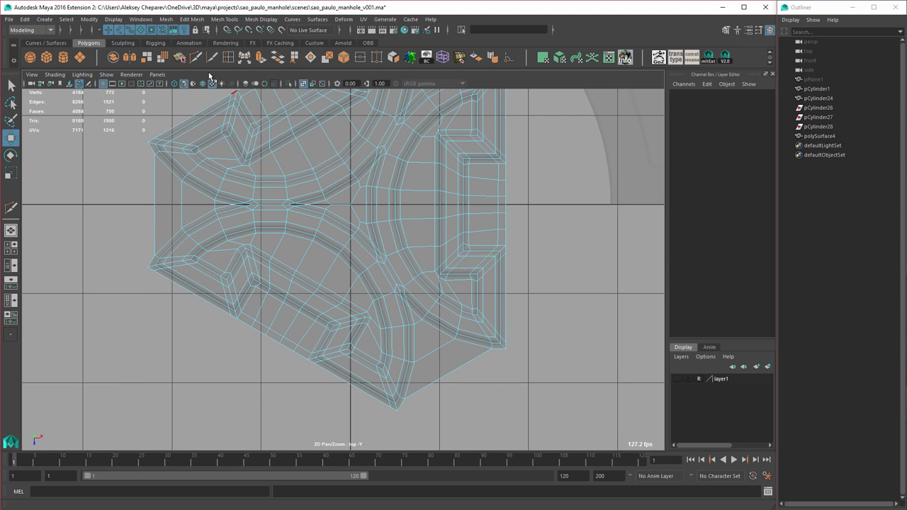
Step: Set Insert Edge Loop to 1 loop and insert a centered loop through each of the three bridged gaps
double_click(227, 61)
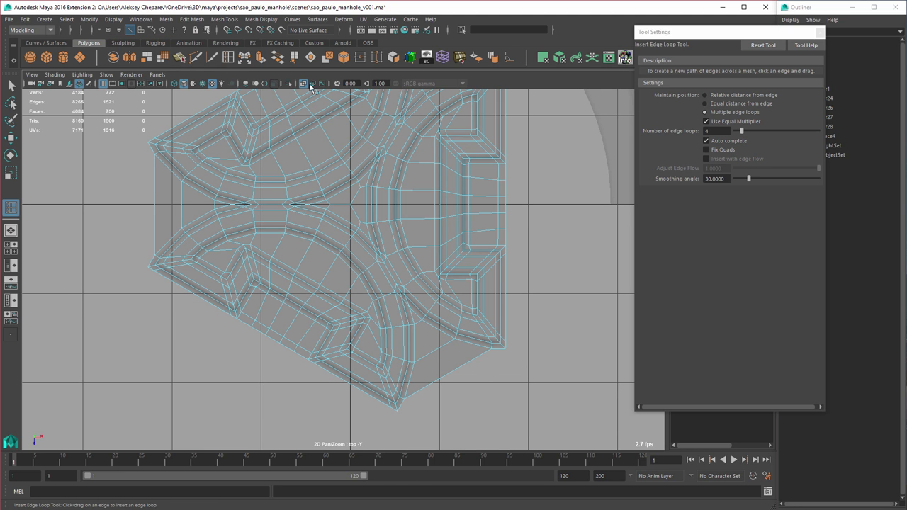
click(717, 131)
alt+middle_drag(445, 286, 441, 301)
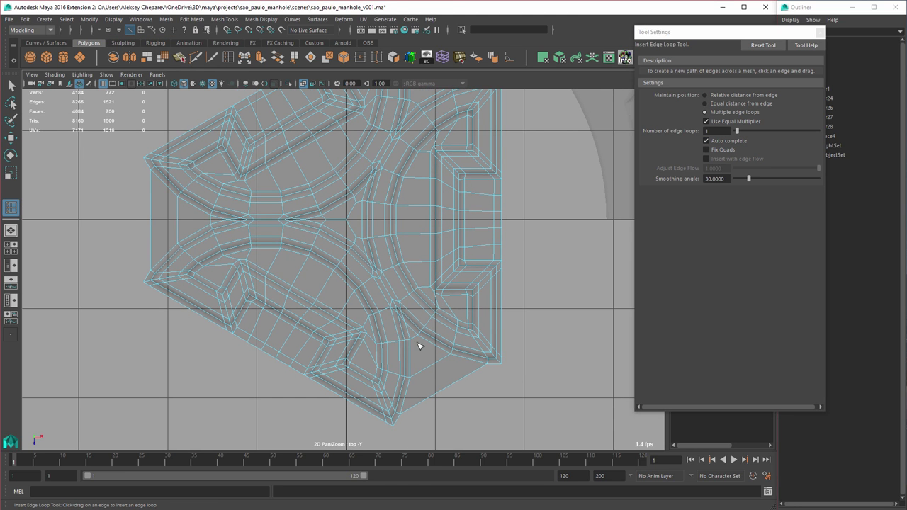
click(416, 341)
alt+middle_drag(470, 247, 483, 352)
click(426, 209)
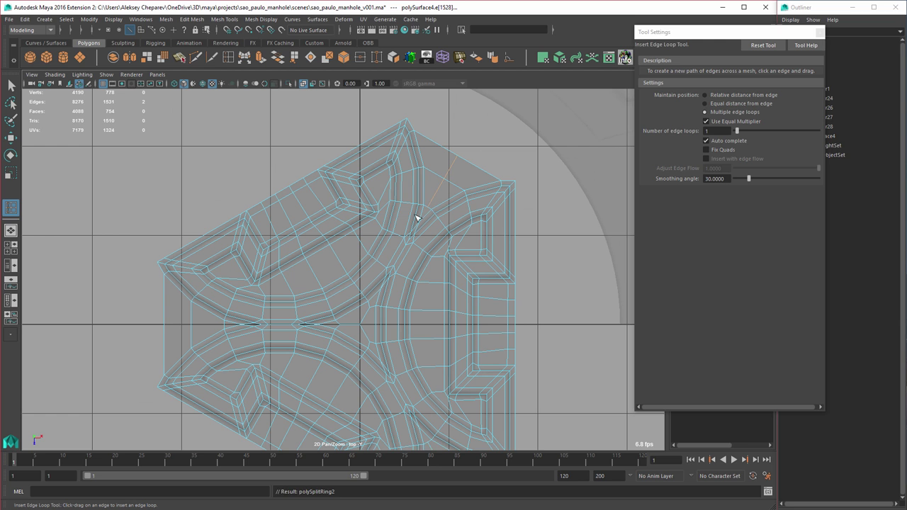
click(192, 326)
key(w)
Step: Select the three inner midpoint vertices of the filled gaps and scale them outward by about 1.035 from the emblem's center
alt+middle_drag(238, 322, 306, 289)
alt+right_drag(306, 290, 429, 340)
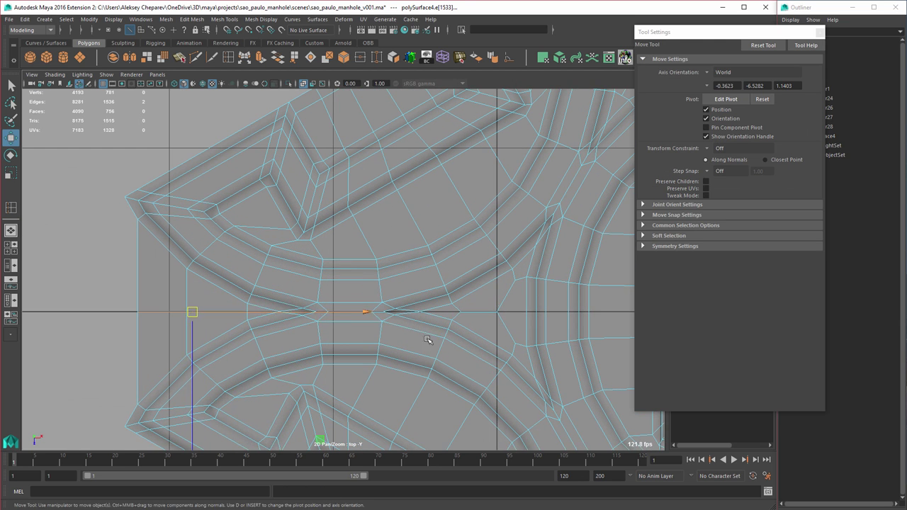
key(q)
right_drag(253, 304, 237, 314)
drag(252, 312, 255, 310)
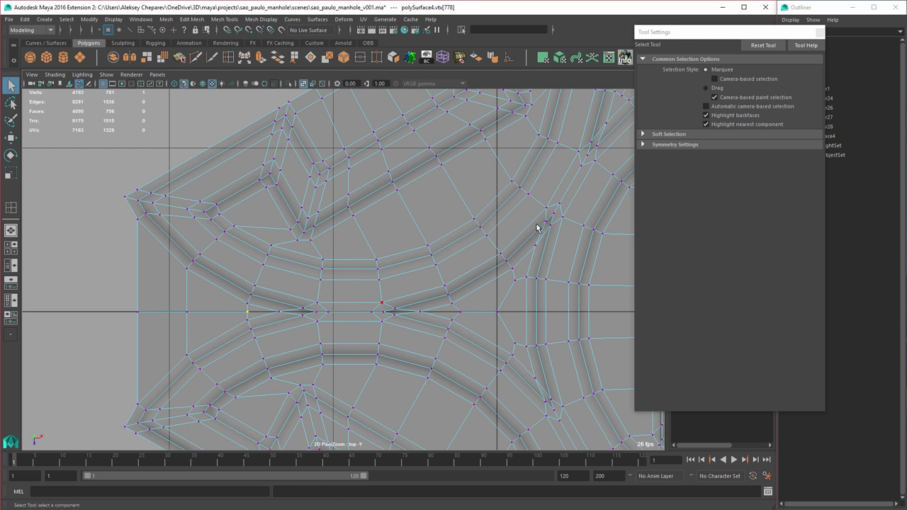
alt+middle_drag(628, 103, 451, 232)
alt+middle_drag(424, 365, 407, 133)
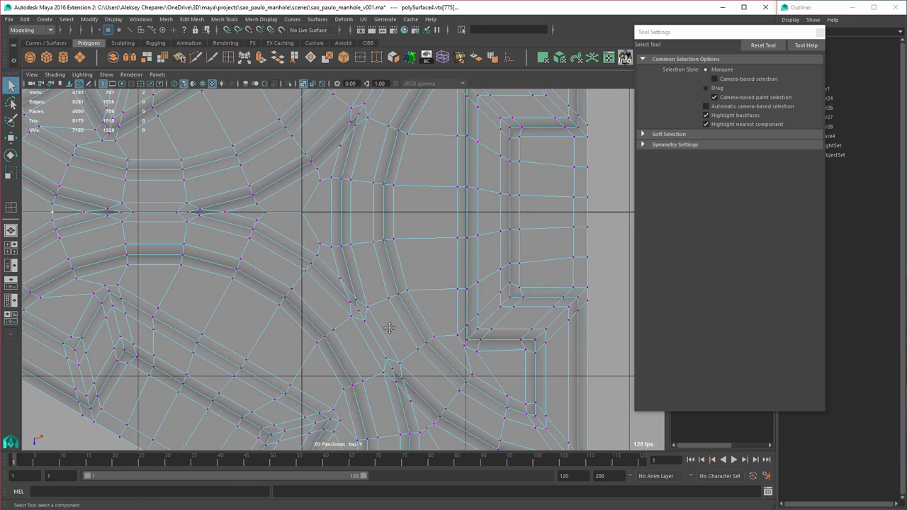
alt+middle_drag(388, 372, 430, 229)
shift+drag(465, 273, 470, 285)
alt+right_drag(508, 305, 431, 275)
alt+middle_drag(430, 275, 441, 325)
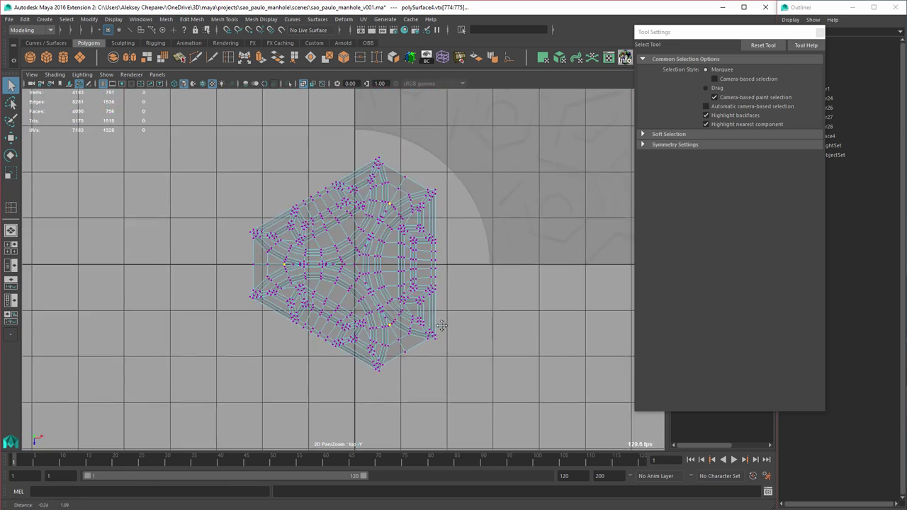
alt+right_drag(441, 326, 473, 320)
key(w)
alt+right_drag(292, 281, 340, 289)
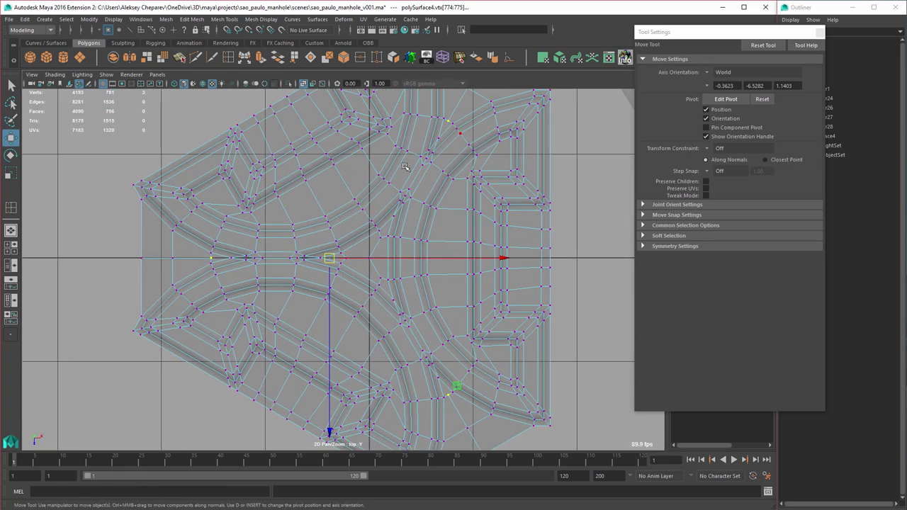
scroll(322, 271, up, 1)
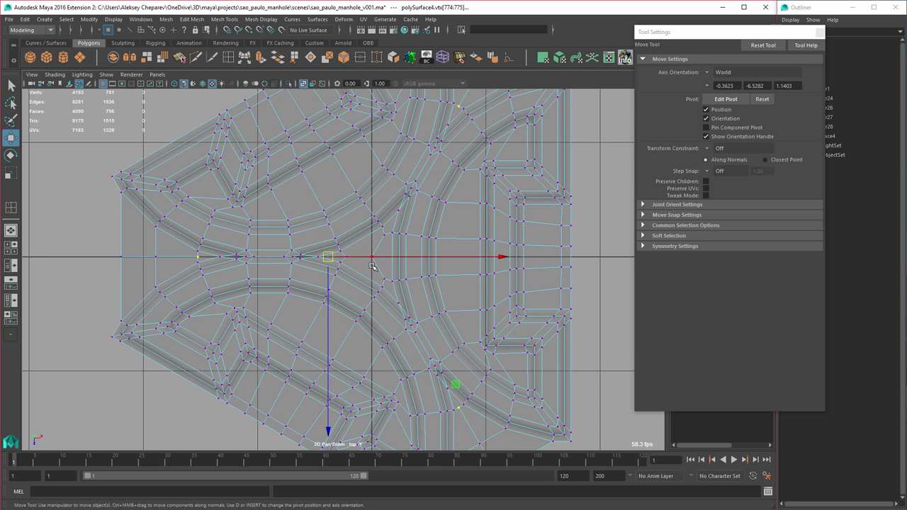
key(d)
middle_click(374, 264)
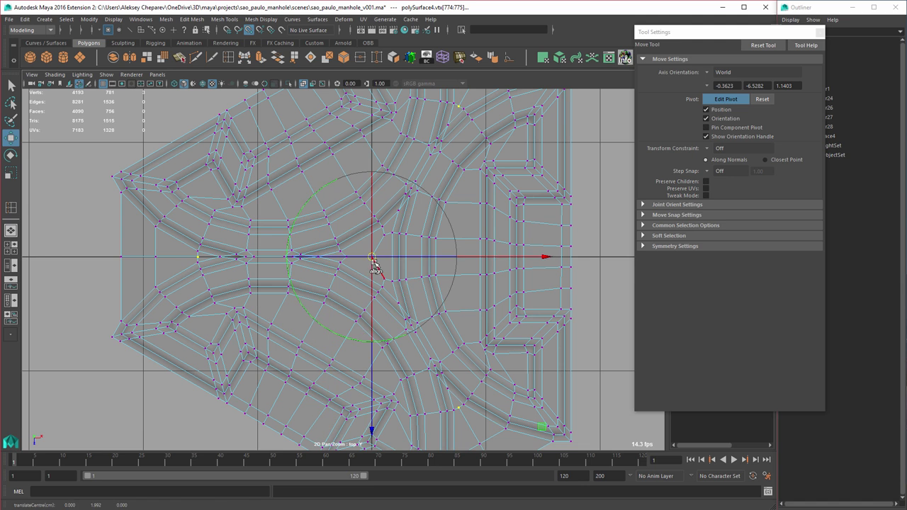
key(r)
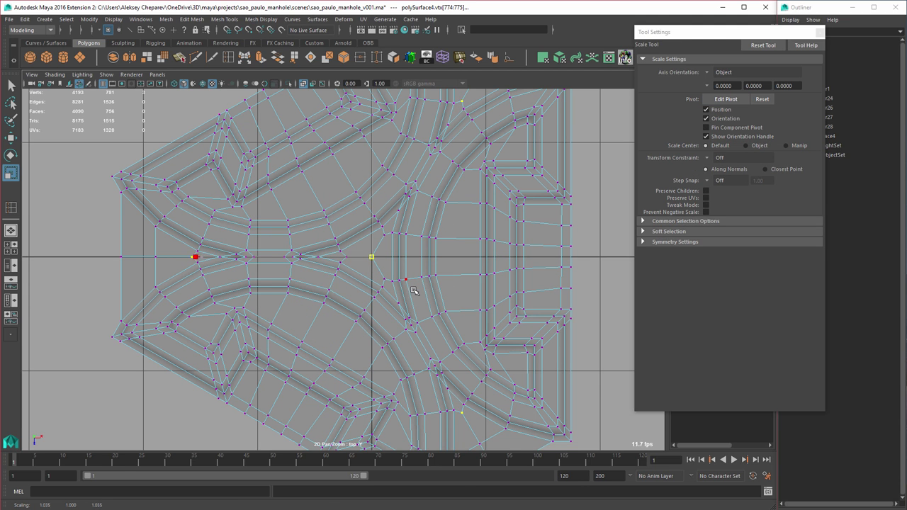
Step: Select the emblem's entire outer border edge loop to check how many edges it has
scroll(414, 290, down, 4)
key(w)
right_drag(420, 201, 440, 129)
double_click(440, 146)
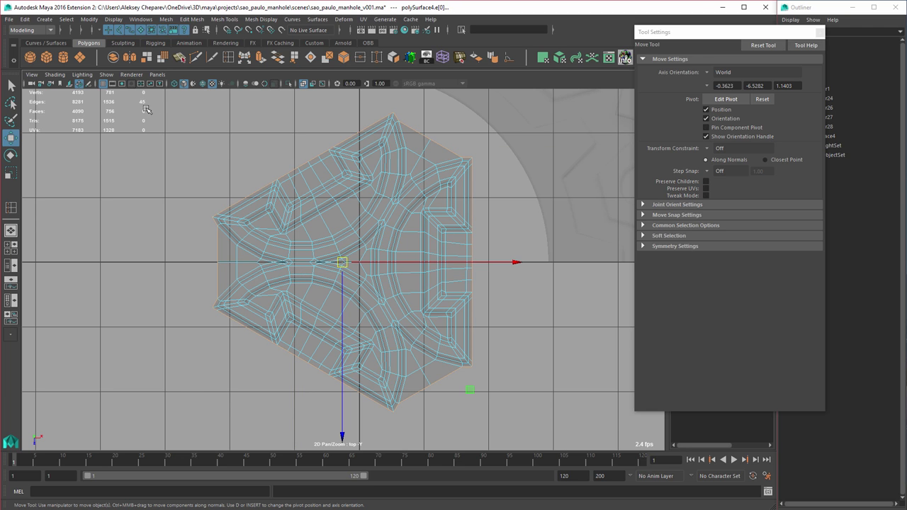
click(164, 20)
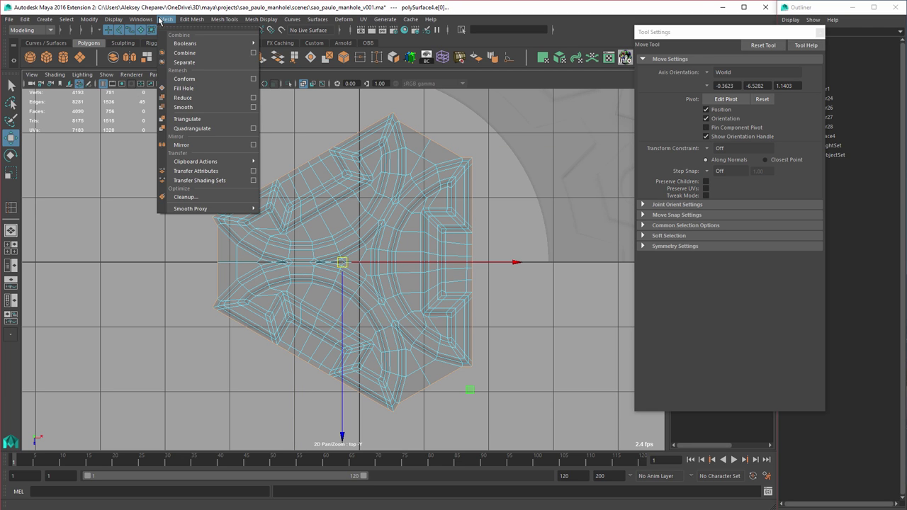
mouse_move(112, 22)
mouse_move(142, 52)
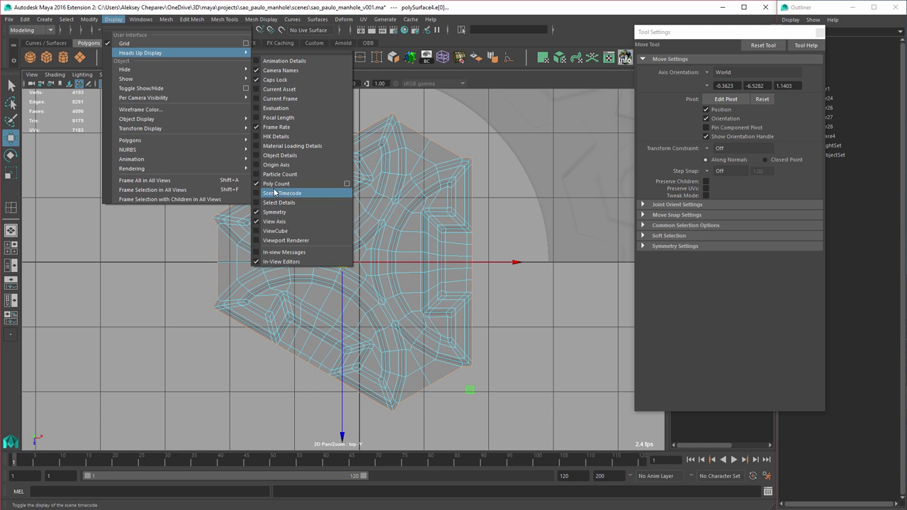
alt+middle_drag(190, 136, 193, 163)
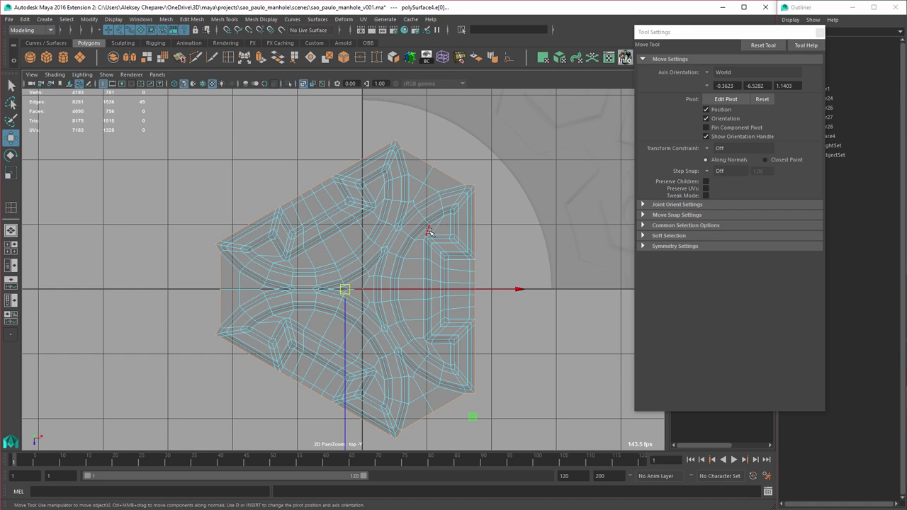
Step: Close the tool settings window and examine the patterned quarter ring beside the emblem in the top and perspective views
click(571, 245)
alt+right_drag(524, 189, 432, 170)
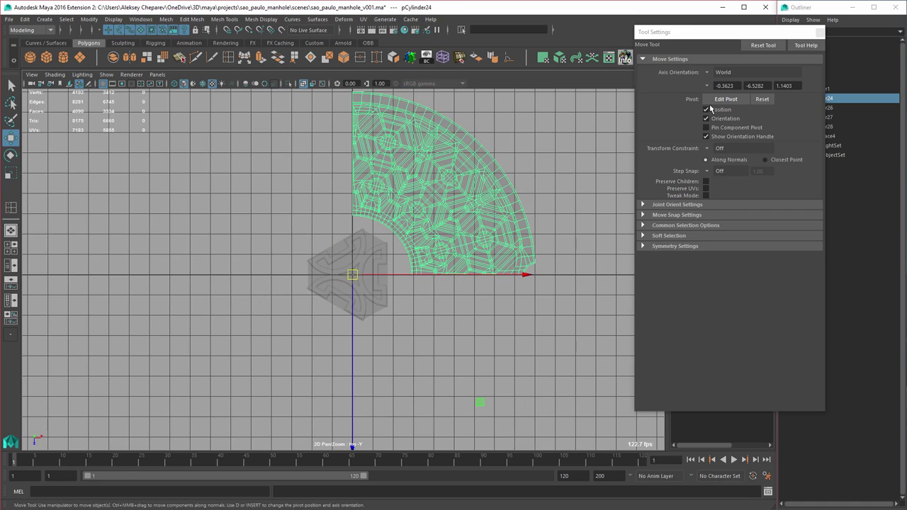
click(819, 33)
alt+middle_drag(421, 199, 419, 207)
alt+right_drag(419, 207, 584, 143)
alt+middle_drag(584, 144, 537, 194)
key(space)
key(space)
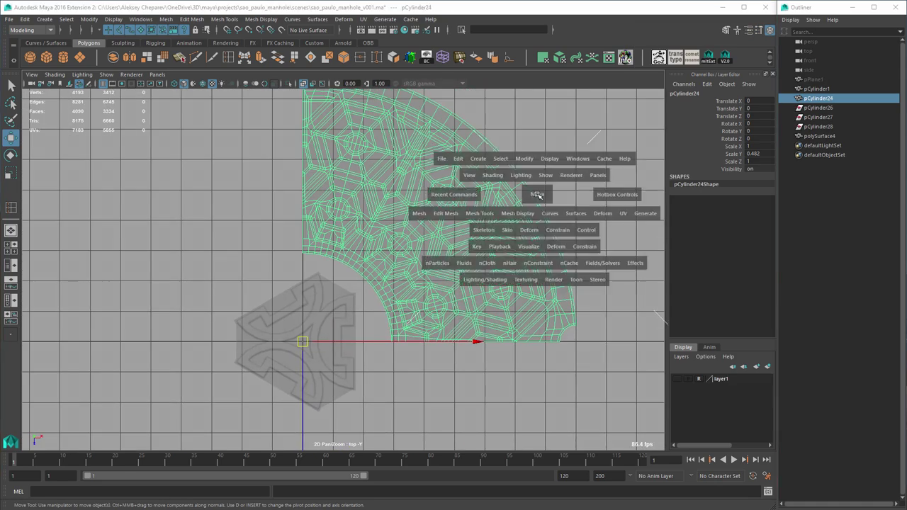
alt+right_drag(526, 272, 408, 241)
alt+middle_drag(408, 242, 447, 262)
alt+drag(447, 262, 365, 219)
Step: Snap the emblem's pivot to its base and lower the emblem toward the quarter ring's underside, to about -1.76 in Y
click(307, 214)
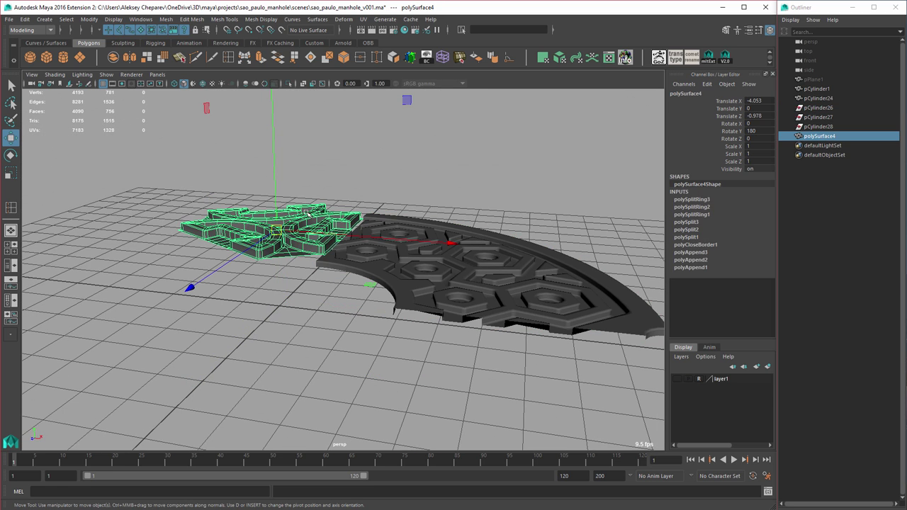
key(d)
click(274, 126)
key(v)
middle_drag(290, 248, 289, 252)
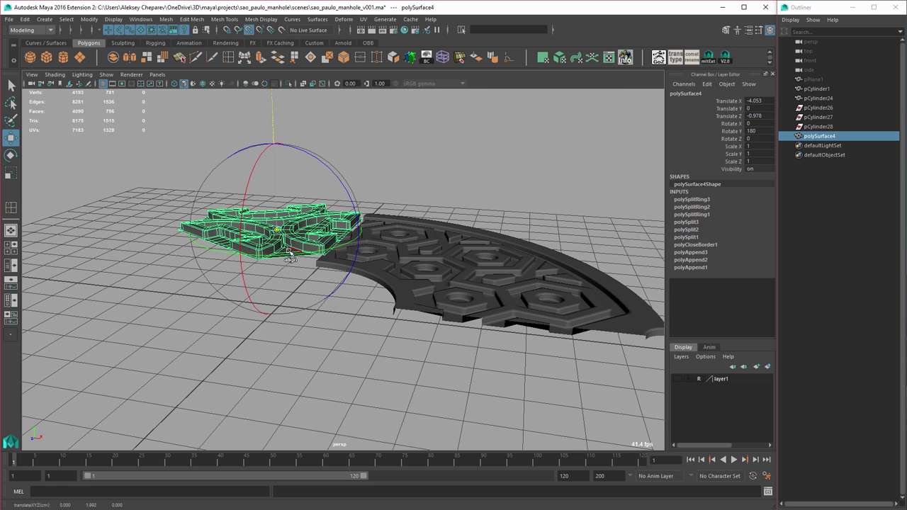
key(w)
drag(275, 150, 275, 146)
key(v)
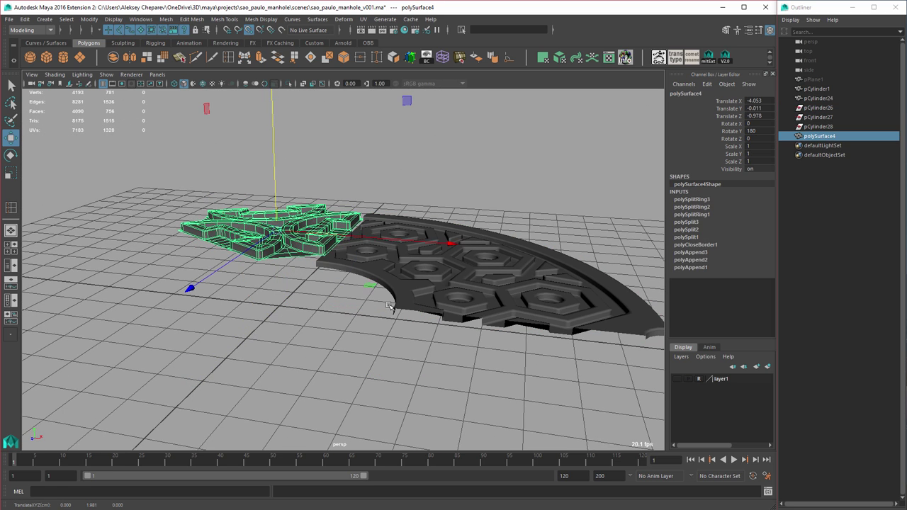
middle_drag(393, 310, 395, 312)
click(397, 310)
alt+drag(410, 312, 416, 294)
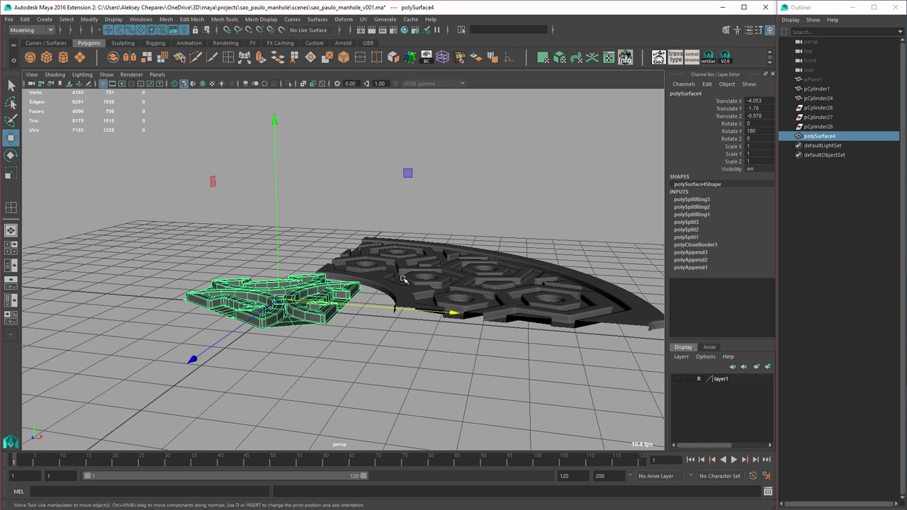
Step: In the side view, snap the emblem vertically to the quarter ring so its Translate Y is -1.896
shift+click(402, 279)
click(331, 284)
key(space)
key(space)
alt+middle_drag(417, 264, 343, 294)
click(326, 244)
key(v)
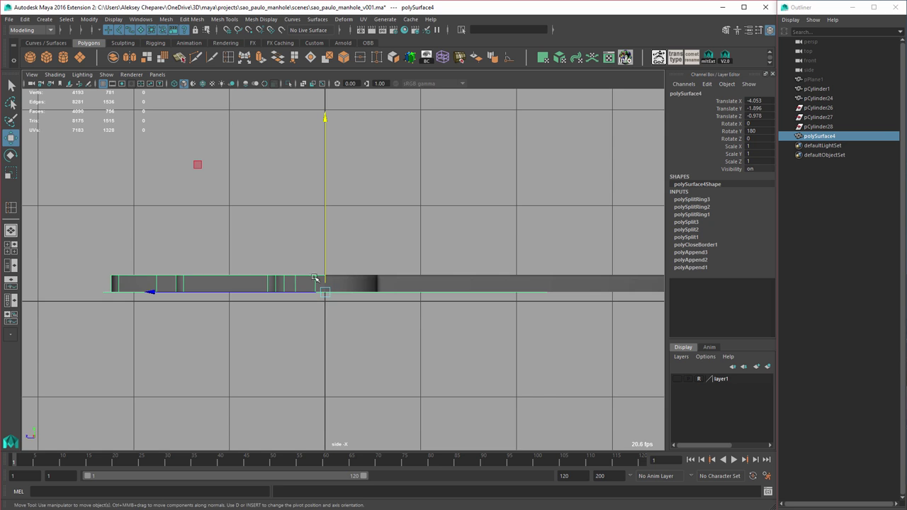
Step: Cut two horizontal lines through the emblem's side walls in wireframe, matching the heights of the ring's horizontal edges
alt+right_drag(318, 281, 437, 315)
key(4)
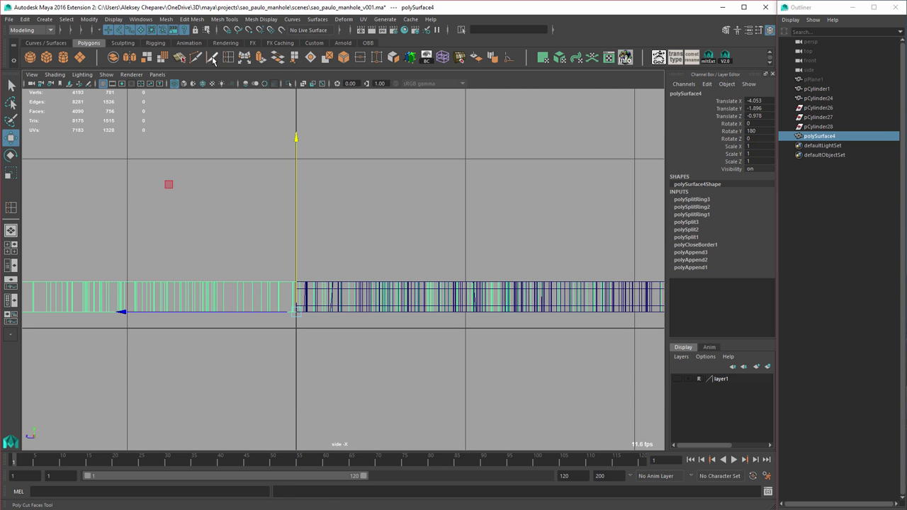
click(213, 58)
alt+middle_drag(301, 243, 328, 257)
alt+right_drag(328, 257, 477, 351)
shift+drag(319, 369, 360, 374)
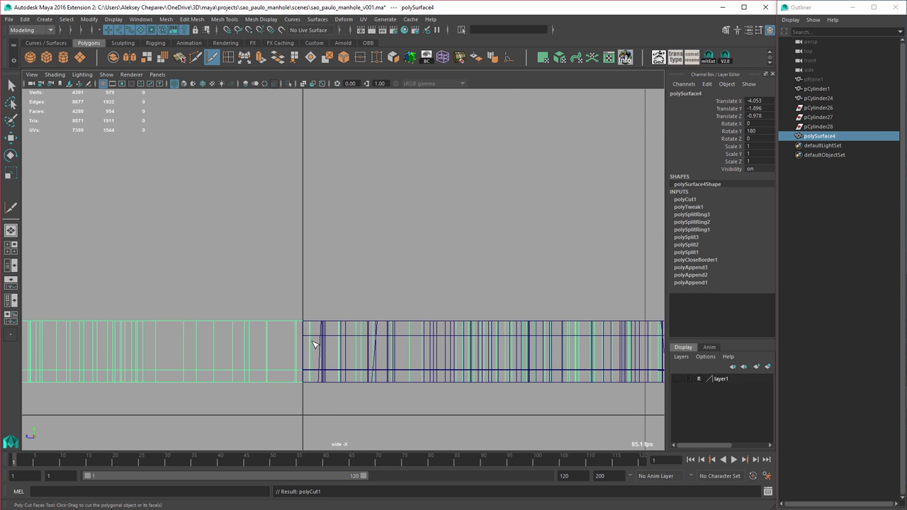
shift+drag(308, 337, 354, 337)
key(space)
key(space)
alt+drag(427, 260, 374, 318)
key(w)
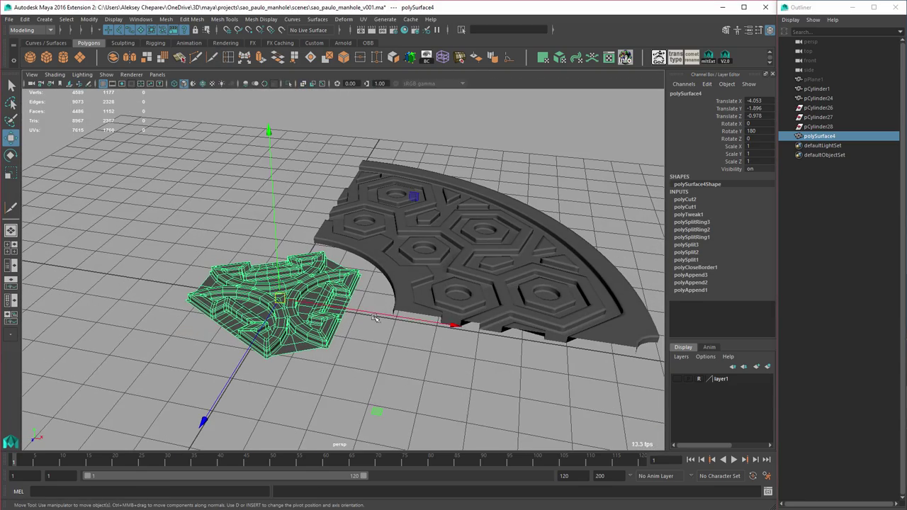
Step: Compare the emblem's outer edge with the quarter ring's inner rim from several perspective angles
alt+right_drag(327, 277, 423, 325)
alt+middle_drag(424, 325, 379, 270)
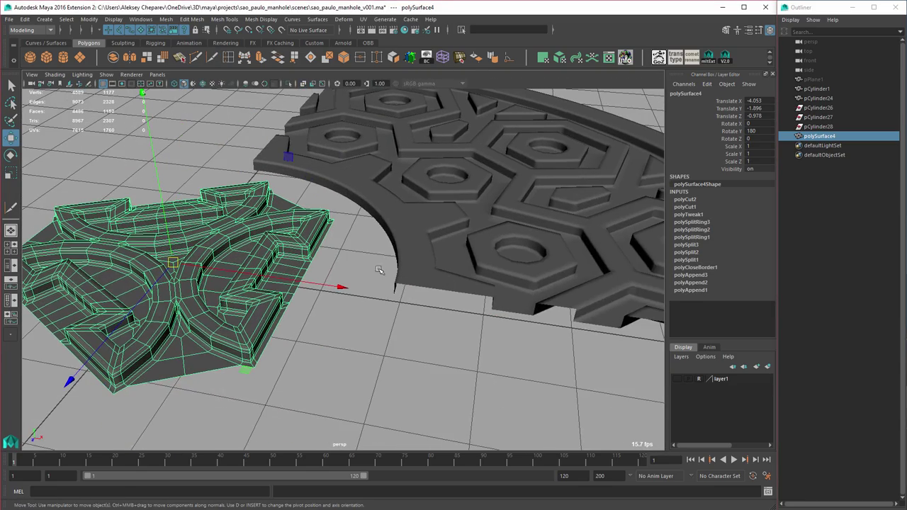
click(405, 250)
alt+right_drag(405, 249, 225, 169)
alt+drag(226, 168, 269, 203)
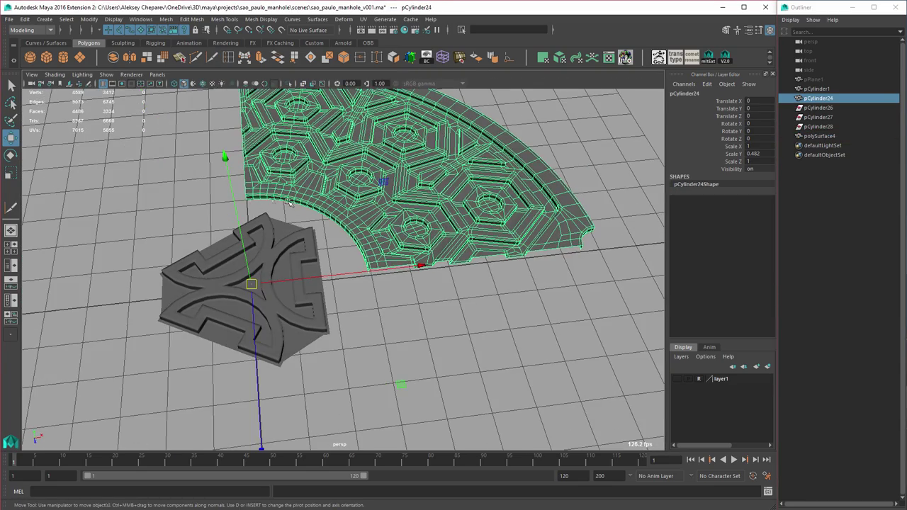
alt+right_drag(422, 290, 394, 293)
click(284, 236)
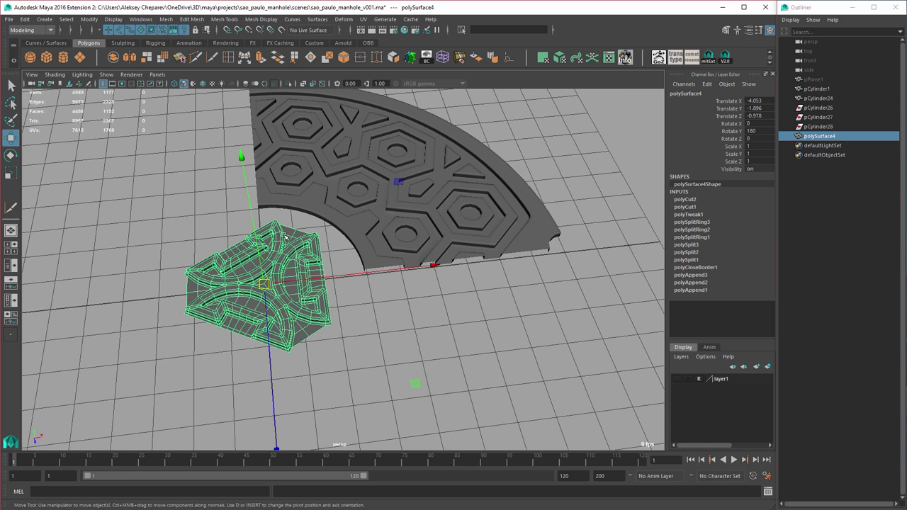
alt+middle_drag(283, 252, 352, 269)
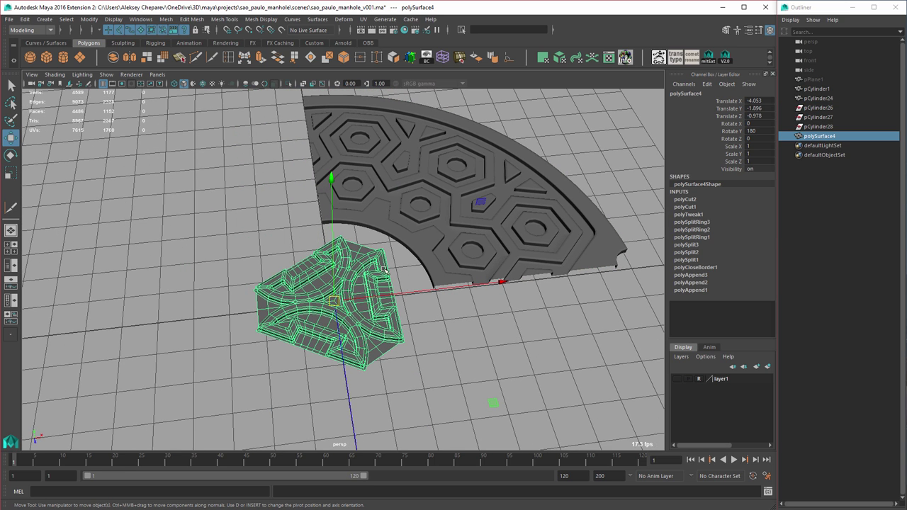
alt+drag(423, 294, 359, 245)
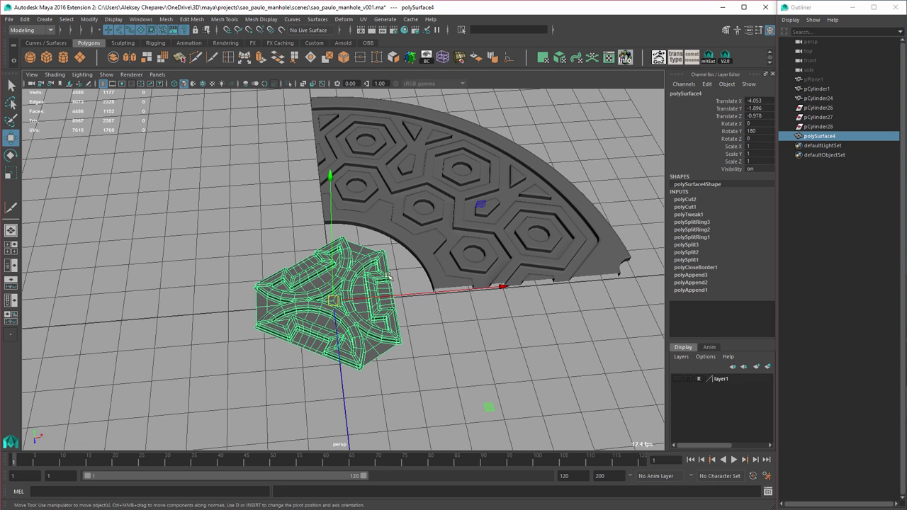
alt+right_drag(403, 272, 436, 260)
Step: Duplicate the patterned quarter ring and mirror the copy by setting its Scale X to -1
click(439, 252)
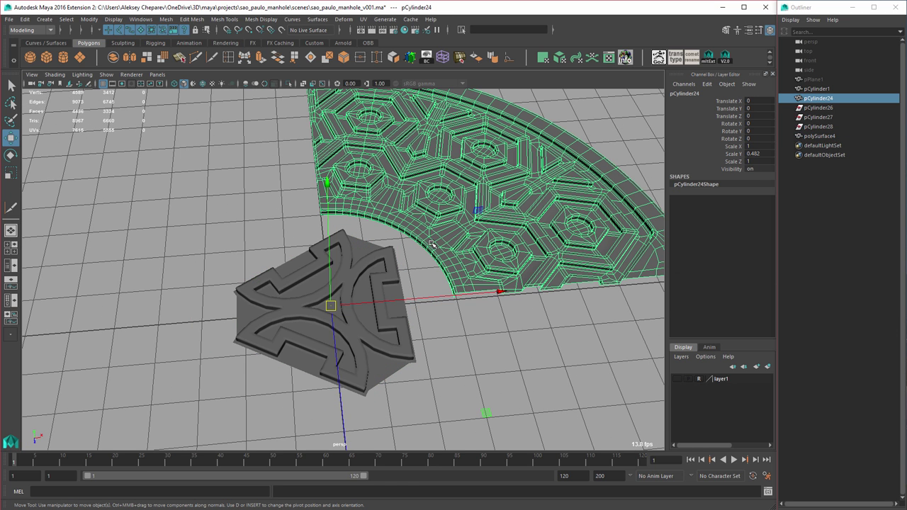
key(ctrl+d)
key(r)
drag(498, 291, 324, 301)
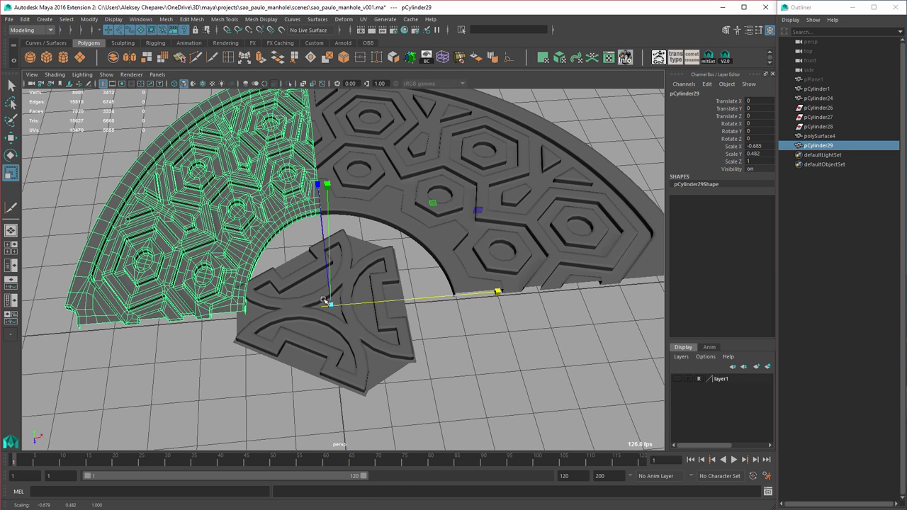
key(ctrl+z)
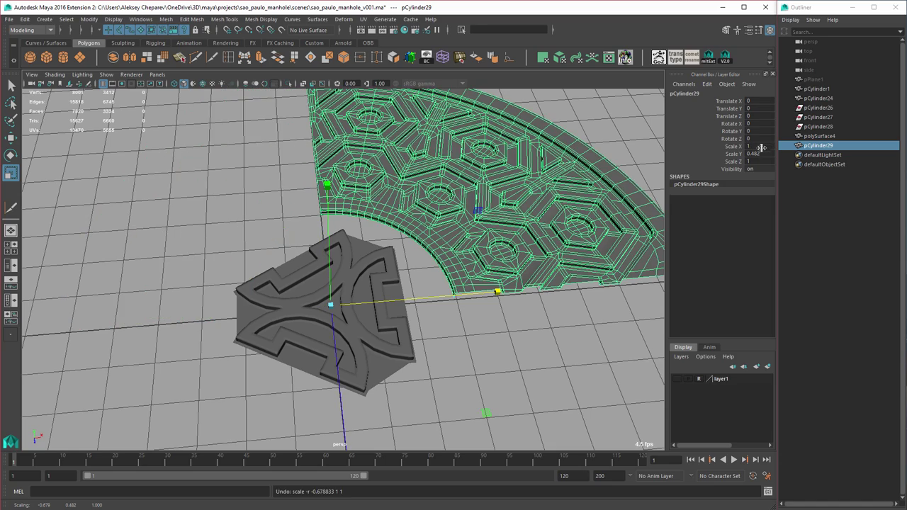
alt+right_drag(570, 248, 552, 252)
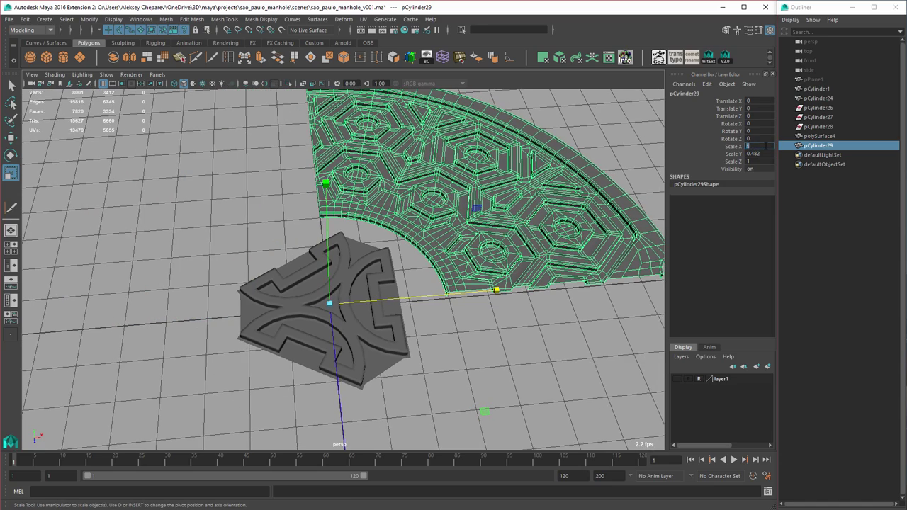
key(Return)
Step: Duplicate both quarters of the ring together and mirror the copies by setting Scale Z to -1
shift+click(517, 199)
alt+drag(357, 272, 424, 275)
key(ctrl+d)
drag(490, 419, 603, 238)
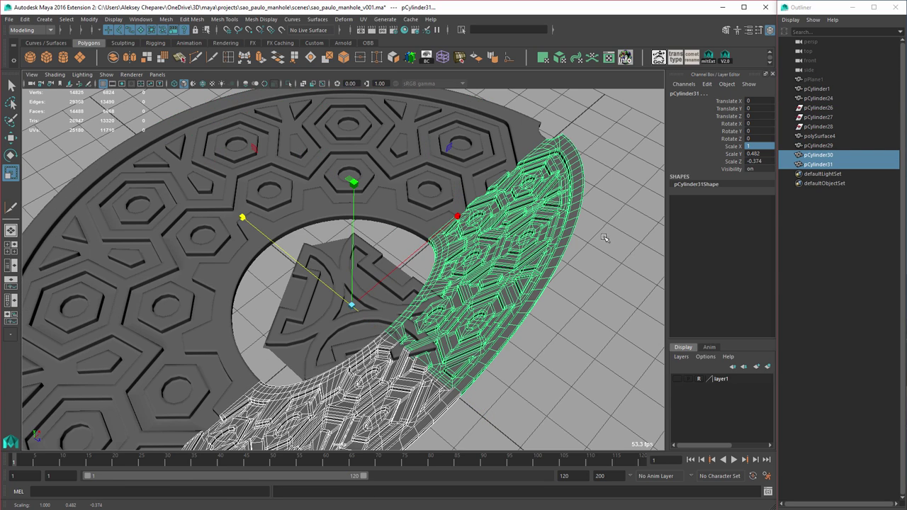
click(761, 162)
text(-1)
key(Return)
Step: Select all four ring quarters and combine them into one mesh
shift+click(393, 204)
shift+click(206, 282)
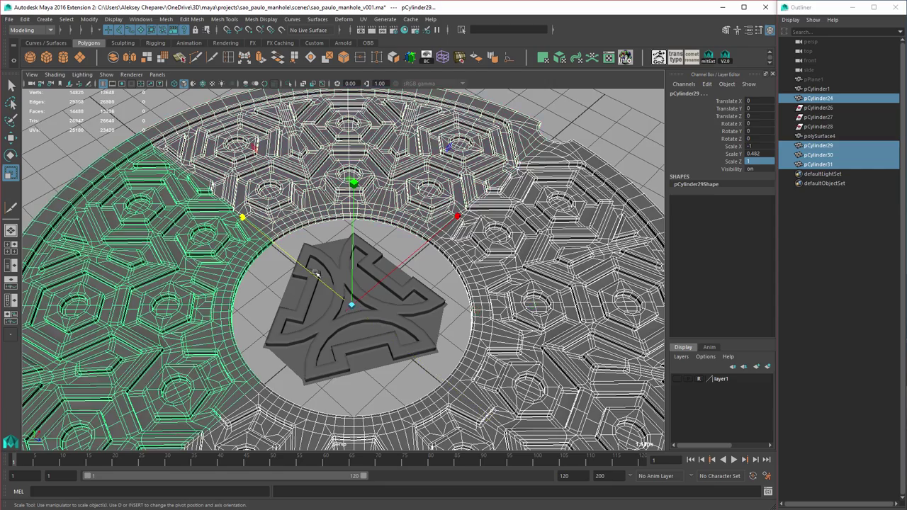
alt+drag(315, 273, 270, 170)
key(w)
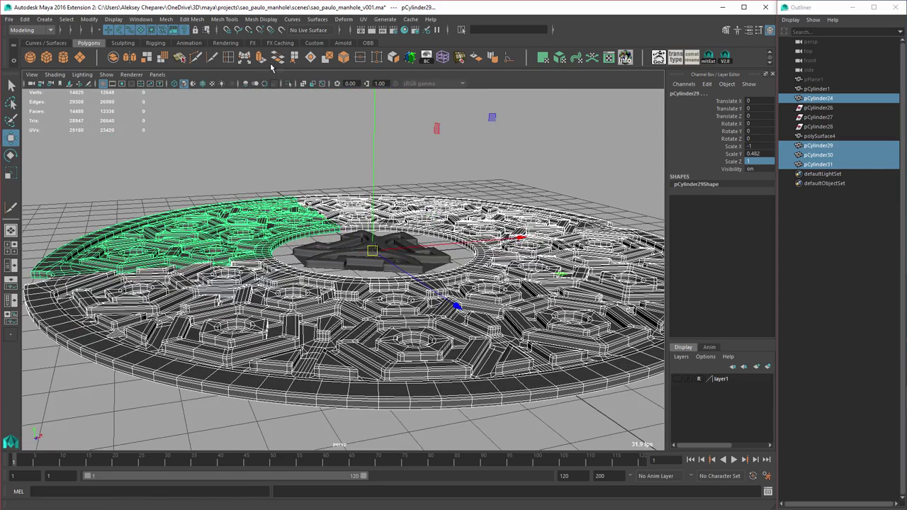
click(115, 61)
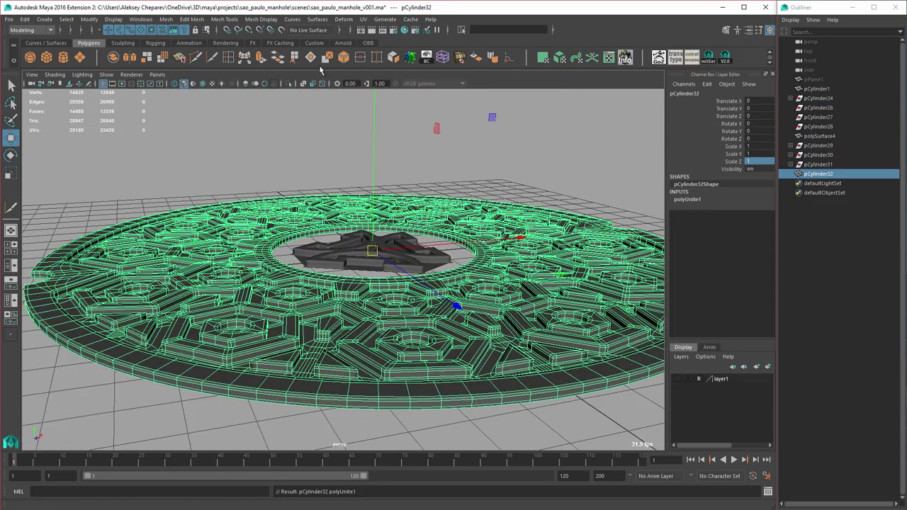
Step: Merge the combined ring's seam vertices with a 0.01 distance threshold and soften its edges
click(362, 59)
click(476, 62)
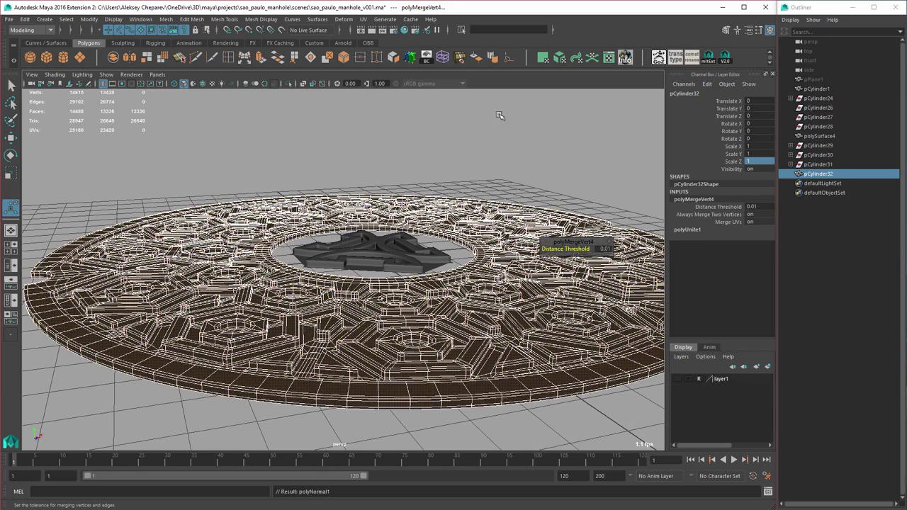
click(494, 61)
click(509, 61)
click(504, 139)
alt+drag(500, 245, 500, 297)
click(531, 255)
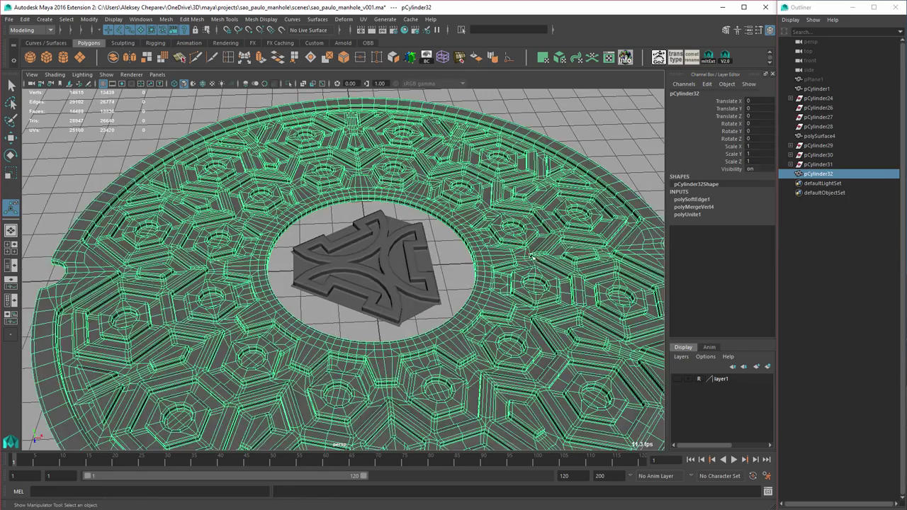
Step: Switch the full ring to edge selection and select the two short seam edges at the ends of one small pentagonal motif
alt+middle_drag(531, 254, 439, 263)
alt+right_drag(439, 262, 562, 319)
alt+drag(471, 227, 468, 267)
alt+middle_drag(638, 244, 473, 255)
right_drag(473, 252, 475, 226)
alt+middle_drag(500, 285, 354, 314)
alt+right_drag(354, 314, 392, 291)
click(314, 280)
scroll(396, 295, down, 5)
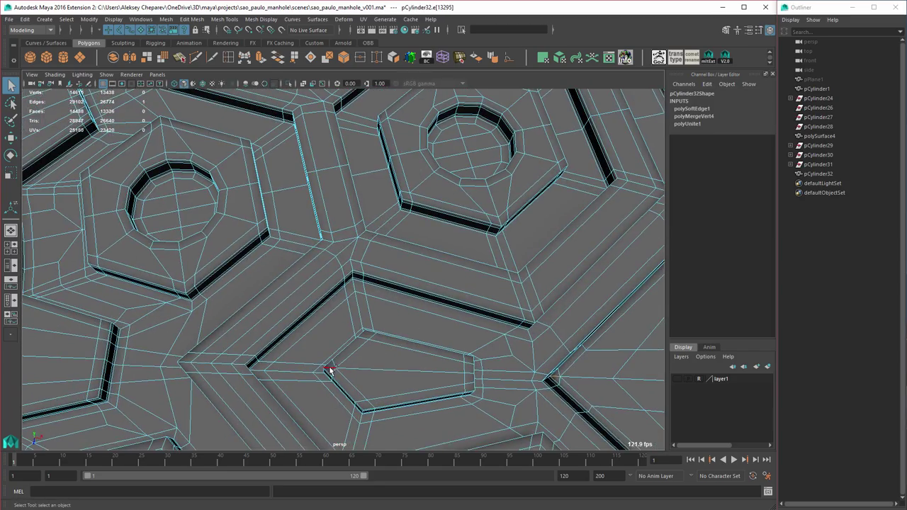
shift+click(329, 370)
Step: Add the matching short seam edges at the ends of the other pentagonal motifs around the ring to the selection and delete them all
alt+right_drag(365, 334, 282, 308)
alt+drag(286, 227, 297, 270)
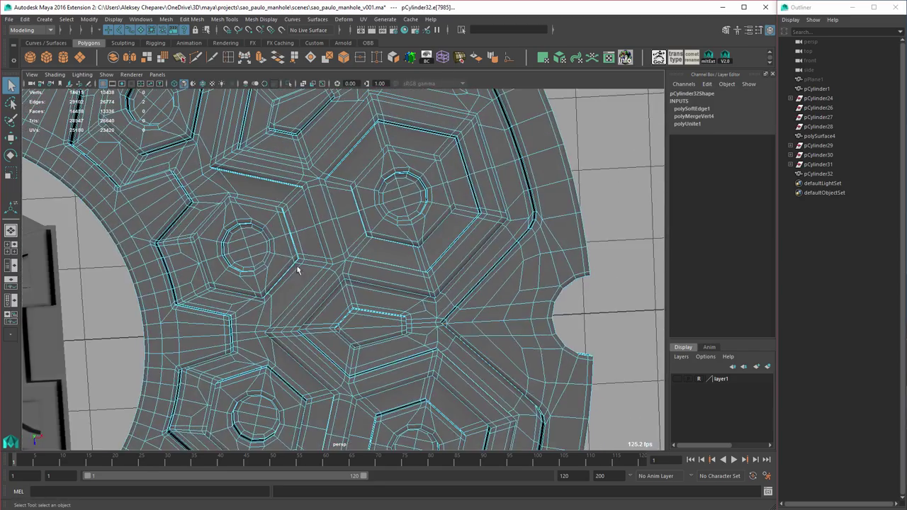
alt+middle_drag(261, 113, 373, 239)
alt+drag(373, 239, 453, 248)
alt+middle_drag(454, 248, 333, 289)
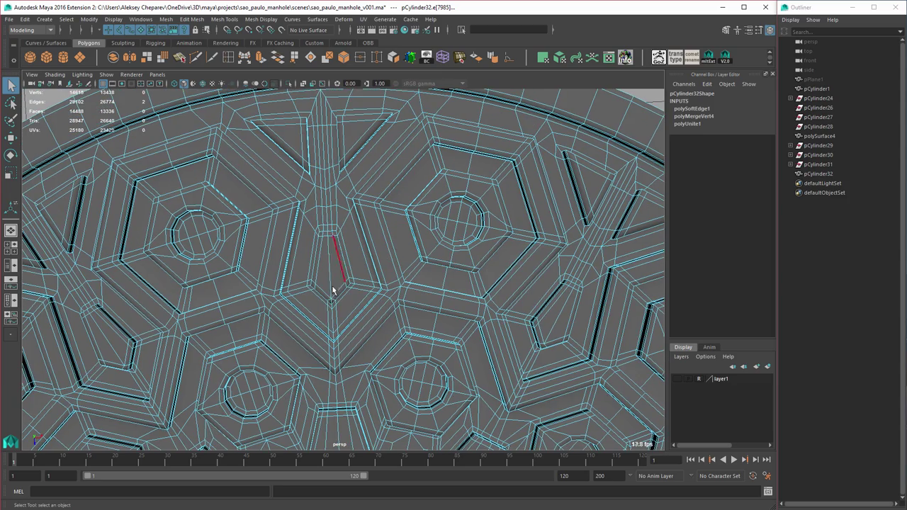
alt+middle_drag(381, 359, 401, 181)
alt+drag(291, 257, 483, 320)
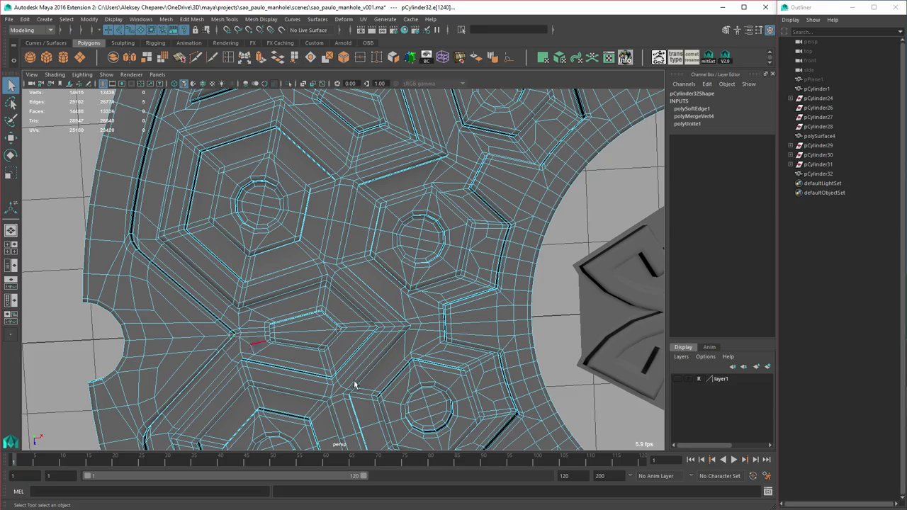
alt+drag(354, 385, 463, 378)
alt+right_drag(463, 379, 333, 318)
alt+drag(234, 305, 382, 306)
alt+middle_drag(382, 306, 331, 289)
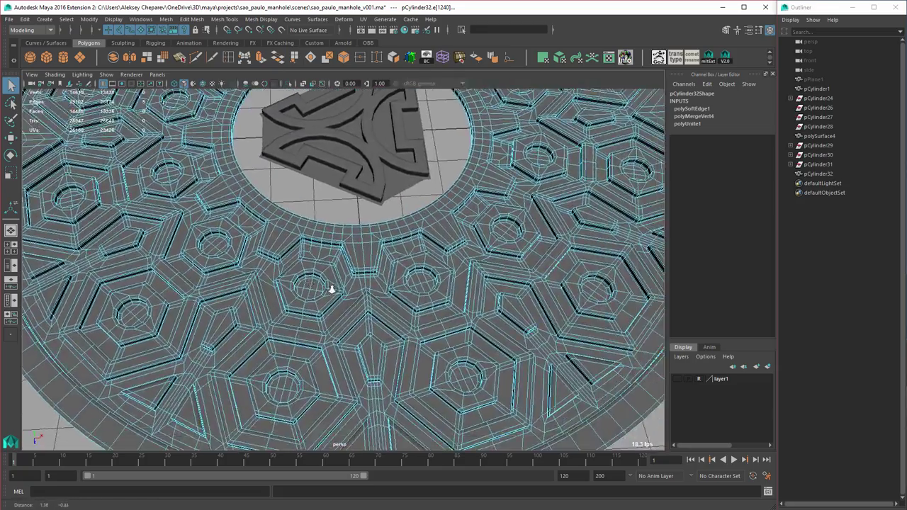
alt+right_drag(331, 289, 418, 335)
alt+middle_drag(427, 435, 377, 275)
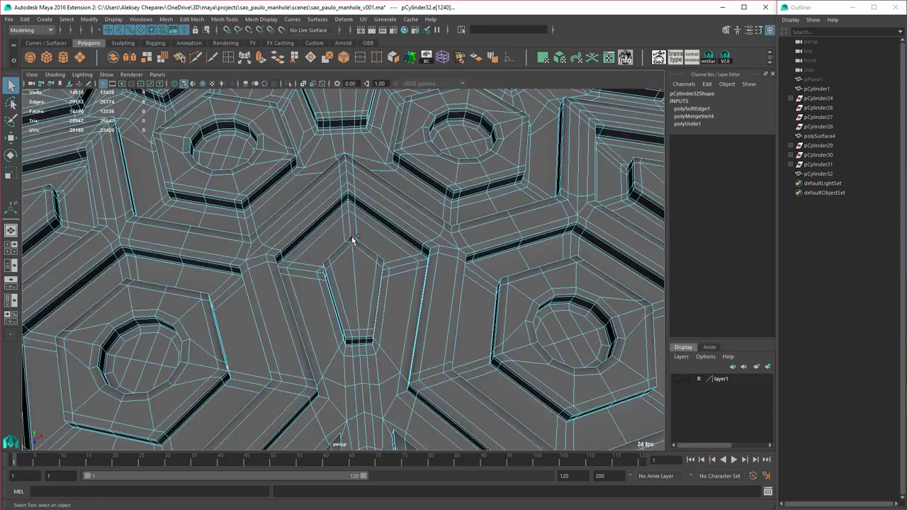
alt+right_drag(495, 320, 401, 336)
alt+middle_drag(401, 335, 446, 354)
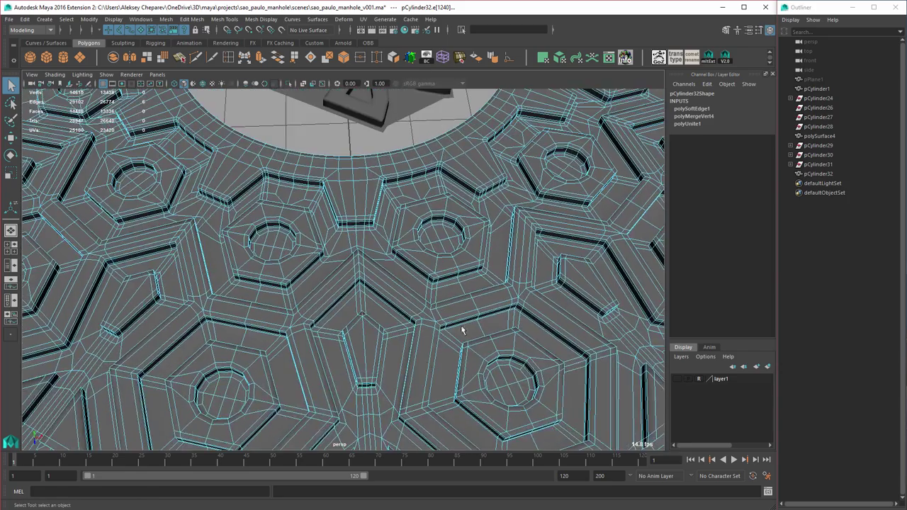
alt+right_drag(461, 328, 415, 301)
key(Delete)
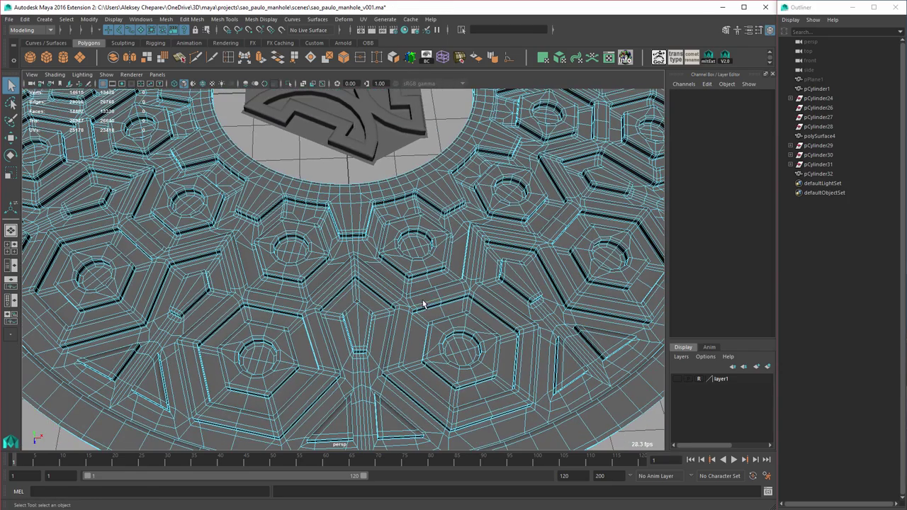
alt+right_drag(506, 296, 433, 245)
click(598, 336)
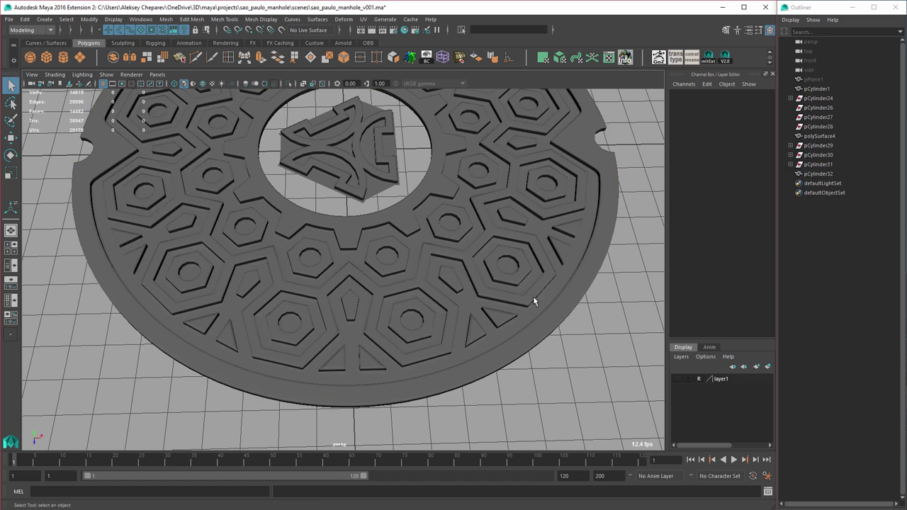
Step: Preview the full ring smoothed, inspect it from several angles and return it to the unsmoothed display
click(534, 300)
key(3)
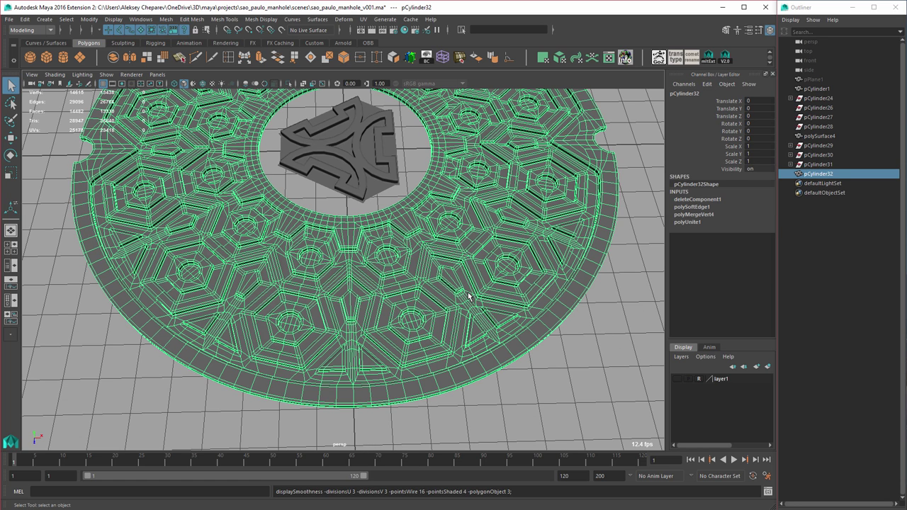
alt+middle_drag(467, 296, 471, 331)
click(589, 345)
alt+drag(455, 330, 390, 351)
alt+right_drag(396, 329, 385, 329)
alt+drag(385, 329, 243, 270)
alt+right_drag(243, 270, 370, 314)
alt+drag(370, 313, 420, 296)
click(430, 331)
alt+right_drag(420, 297, 354, 287)
key(1)
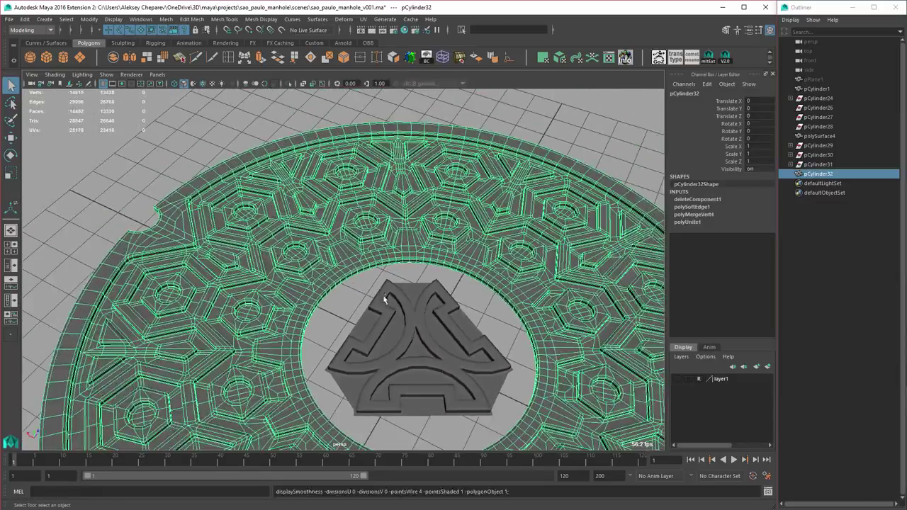
Step: Select the complete edge loop around the ring's central hole to check its edge count
alt+drag(387, 299, 468, 306)
alt+middle_drag(468, 306, 322, 326)
alt+right_drag(323, 326, 400, 315)
click(366, 272)
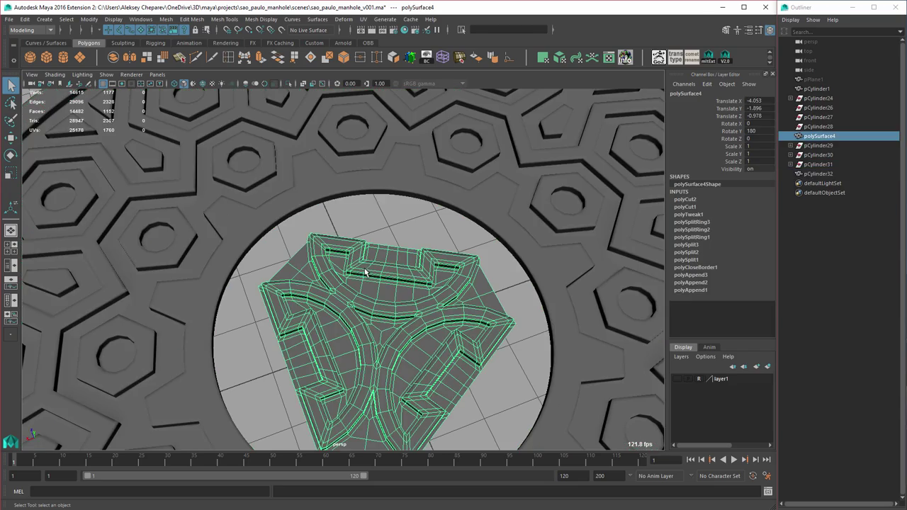
click(335, 168)
right_drag(335, 169, 335, 149)
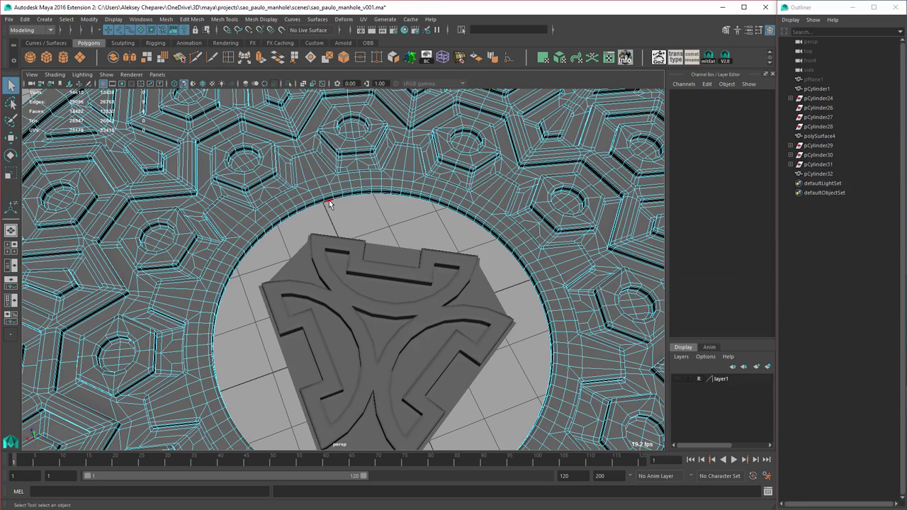
double_click(329, 203)
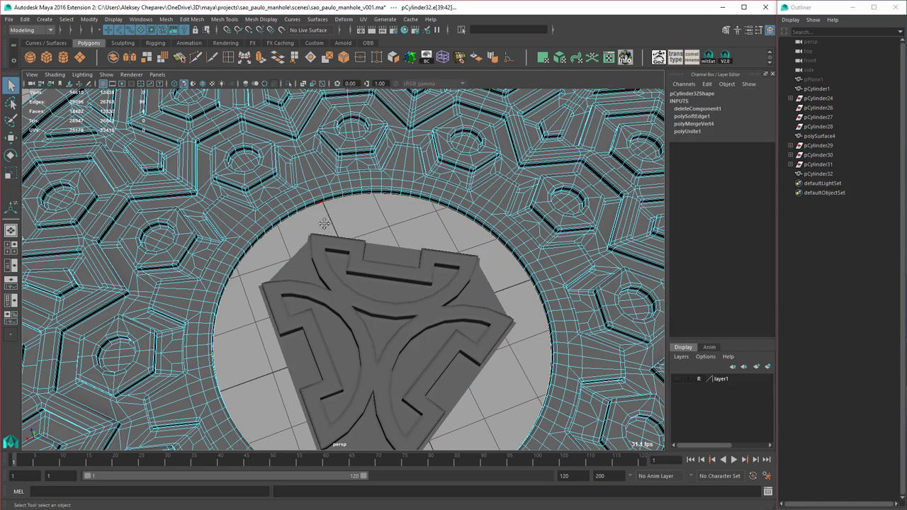
alt+middle_drag(324, 224, 329, 175)
Step: Select the outer border edges of the three-arrow emblem to check their count against the ring's hole
click(324, 228)
alt+drag(307, 242, 309, 246)
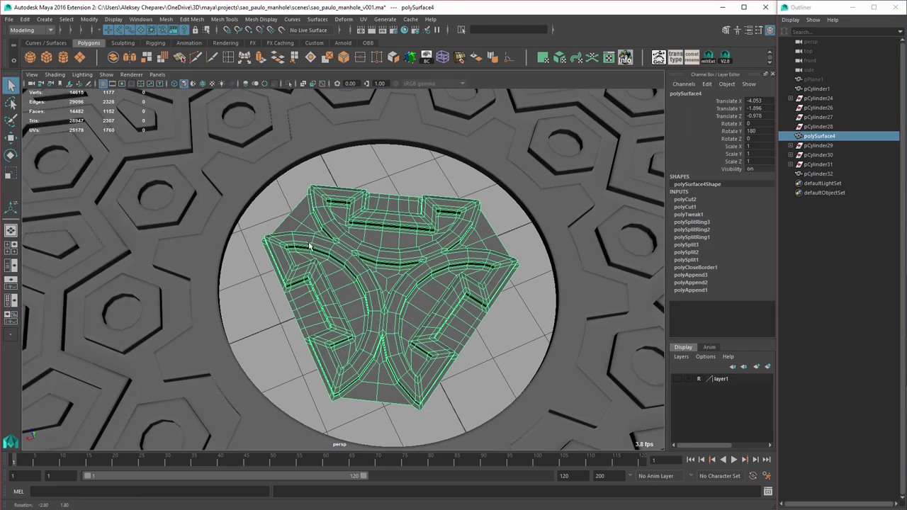
right_drag(305, 217, 304, 198)
click(298, 206)
alt+drag(374, 246, 356, 251)
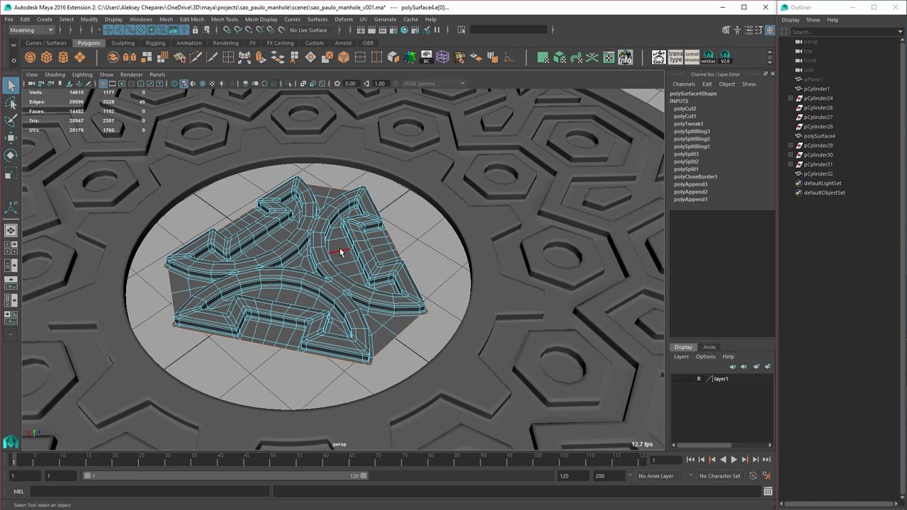
Step: Return the emblem to object selection and examine the topology along its outer border up close
right_drag(354, 224, 378, 214)
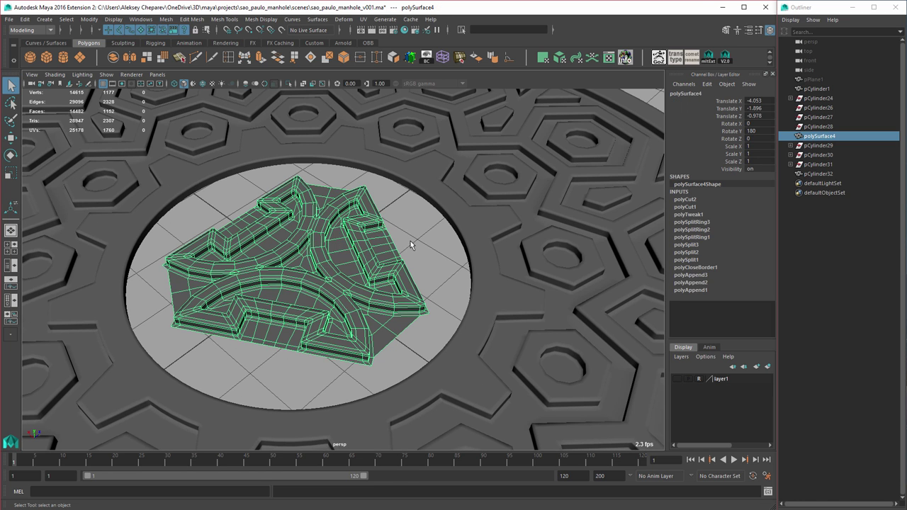
click(410, 242)
alt+right_drag(315, 236, 390, 257)
click(390, 259)
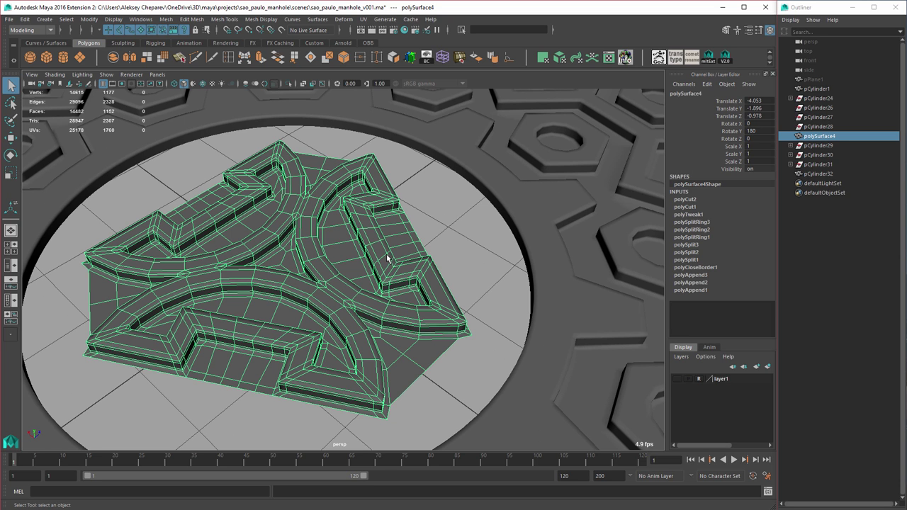
alt+drag(373, 276, 395, 237)
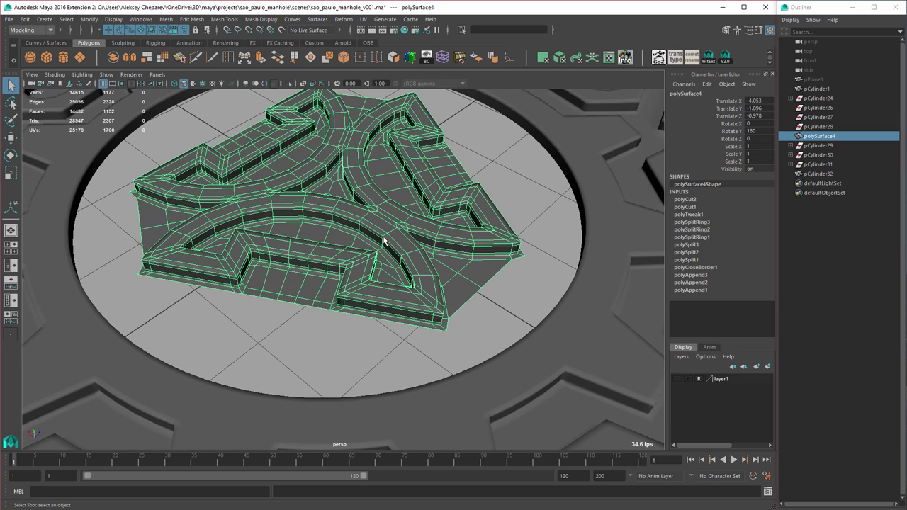
alt+drag(384, 239, 347, 239)
alt+middle_drag(322, 249, 362, 237)
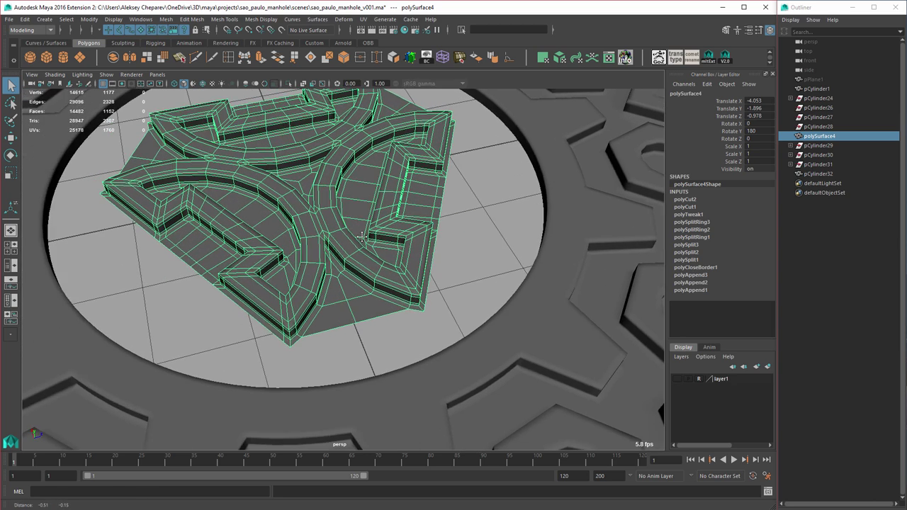
alt+right_drag(361, 237, 371, 256)
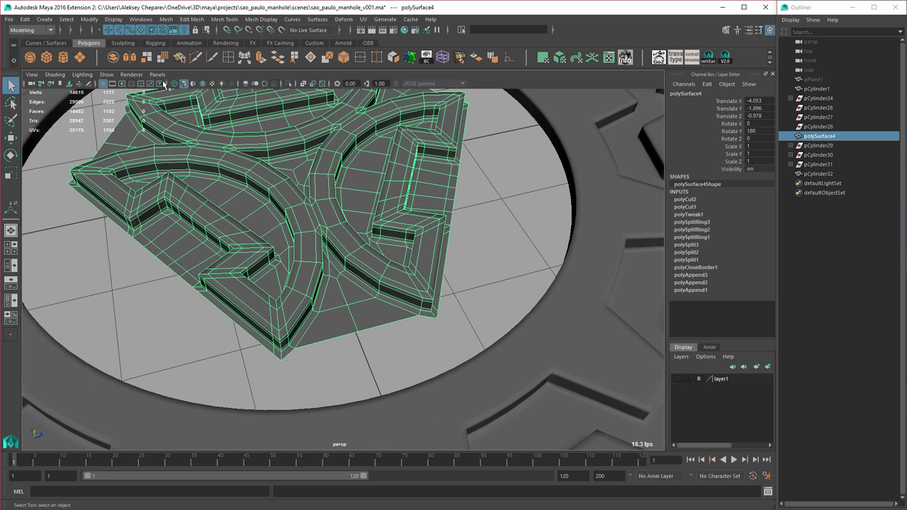
double_click(228, 57)
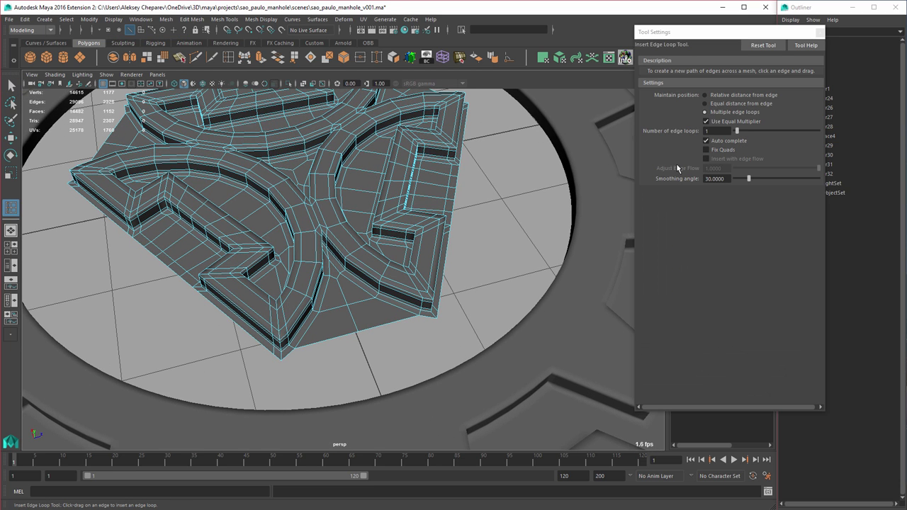
scroll(449, 237, up, 6)
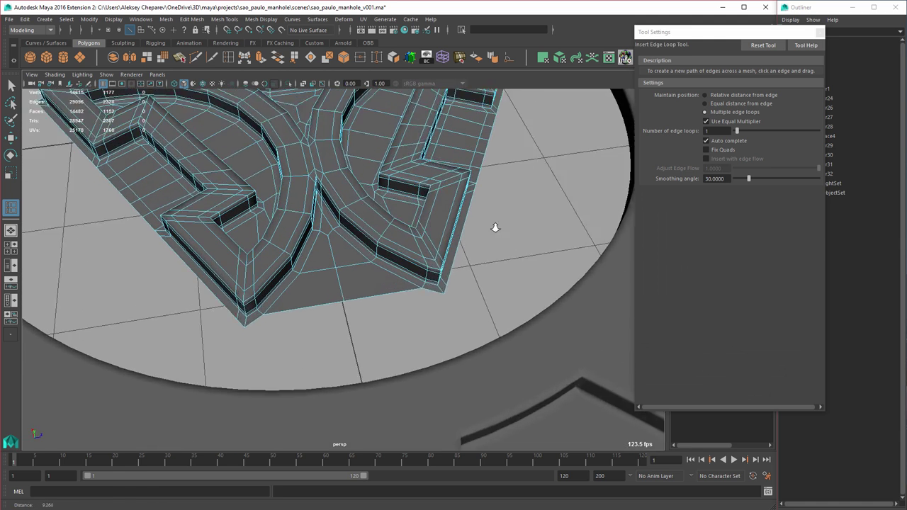
key(w)
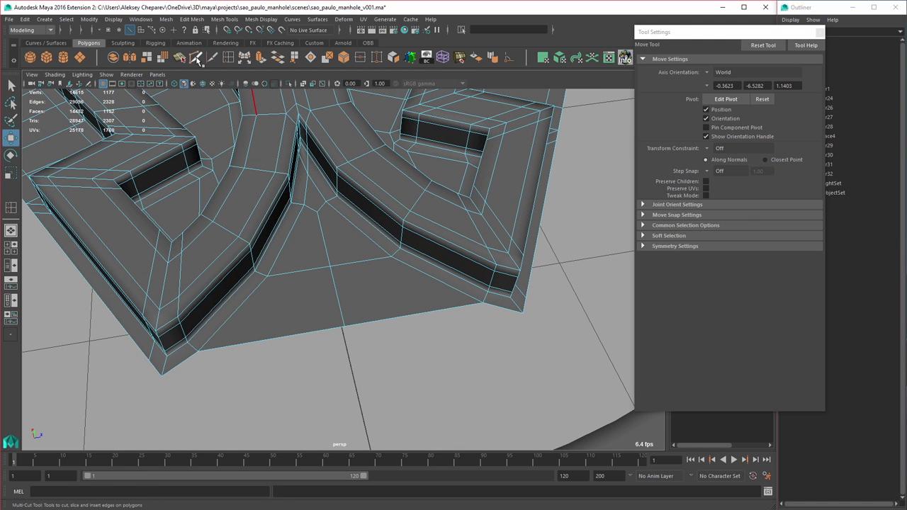
Step: With Multi-Cut, add an edge line on one side of the centre edge in an emblem gap, from the outer border into the notch
click(272, 338)
click(299, 271)
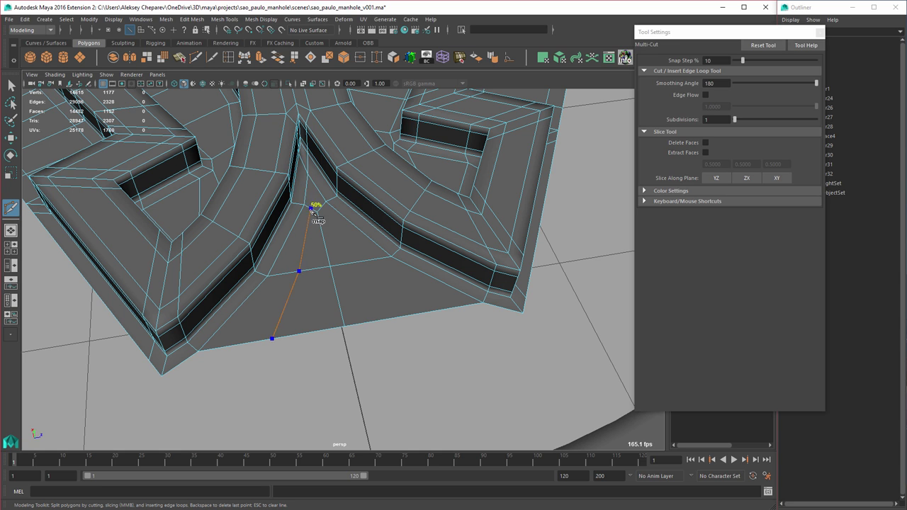
click(311, 207)
click(316, 187)
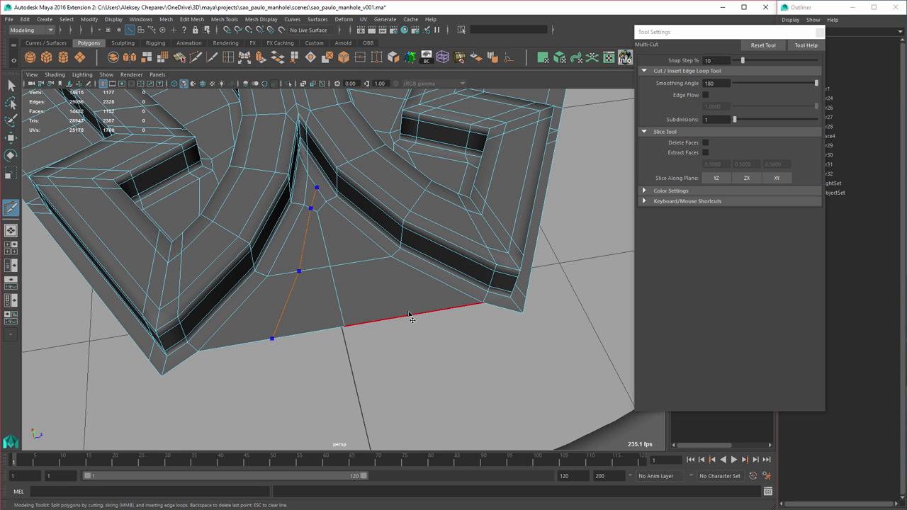
right_click(397, 303)
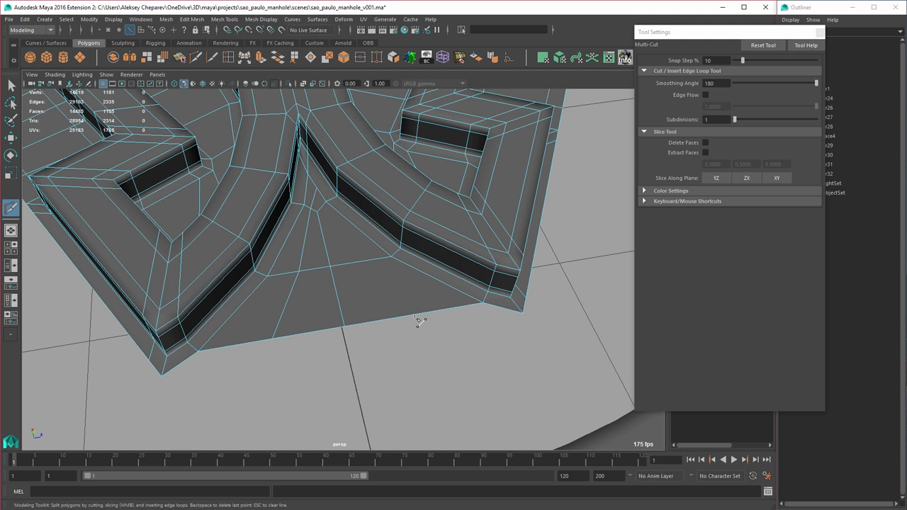
Step: Cut the matching edge line on the other side of that gap's centre edge and delete the extra short edge inside the notch
shift+click(414, 315)
shift+click(360, 261)
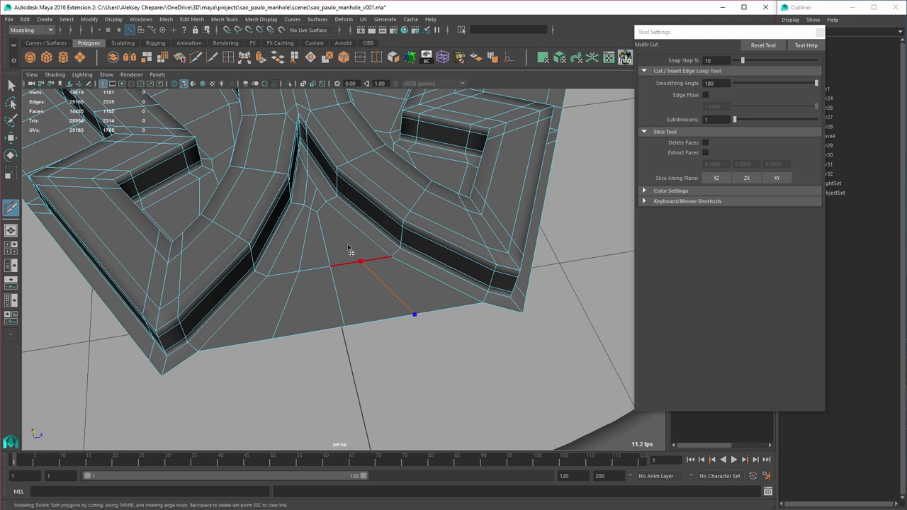
shift+click(321, 207)
alt+right_drag(309, 101, 331, 98)
alt+middle_drag(332, 98, 314, 299)
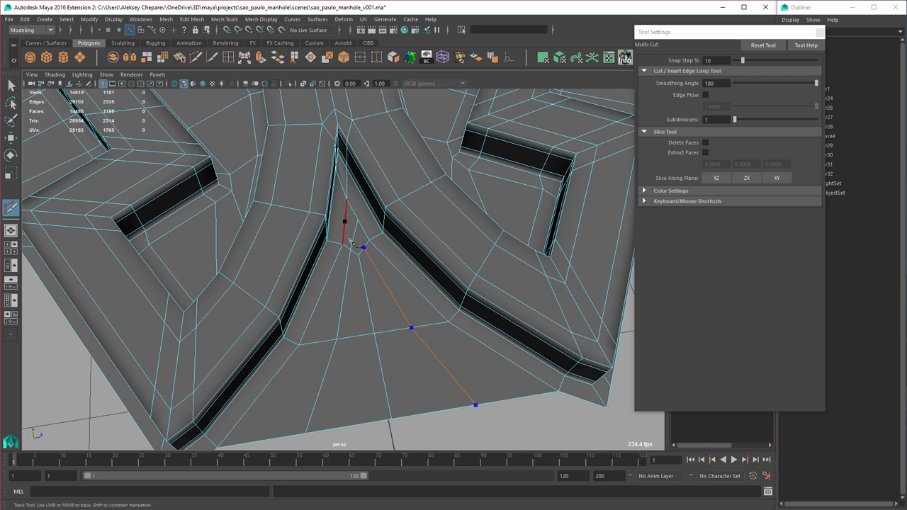
click(355, 232)
click(348, 207)
key(w)
right_drag(359, 245, 360, 227)
click(357, 227)
key(Delete)
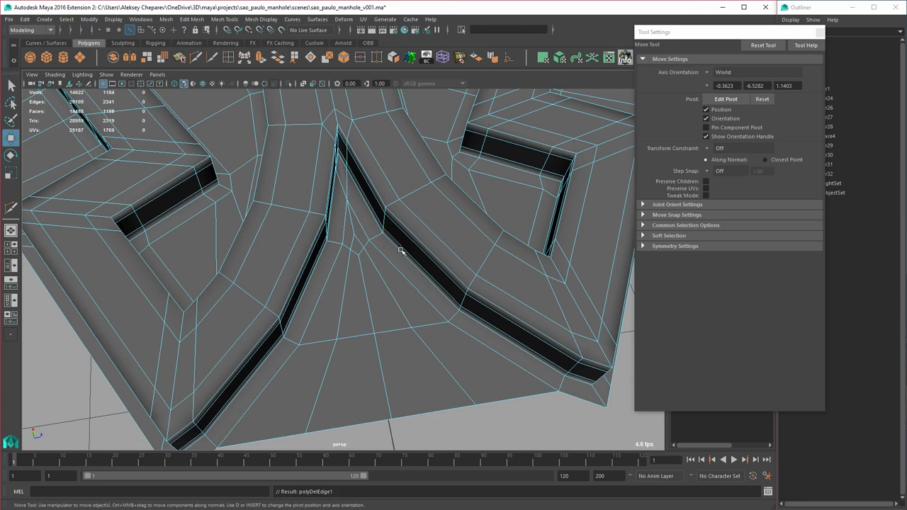
Step: In the next gap between two emblem arrows, cut an edge line on one side of the centre edge, from the border midpoint into the notch
alt+right_drag(512, 259, 340, 255)
alt+drag(340, 254, 374, 271)
alt+middle_drag(374, 271, 333, 230)
alt+right_drag(333, 230, 411, 264)
alt+drag(411, 264, 360, 265)
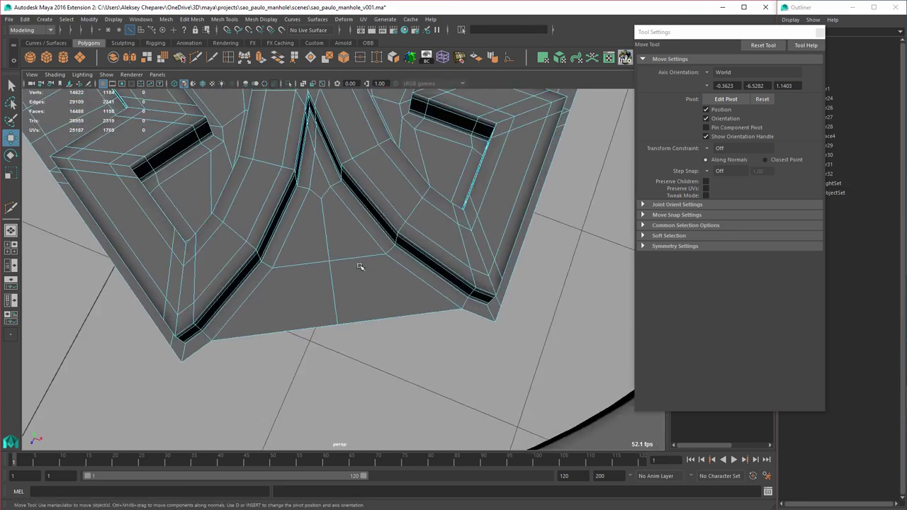
alt+right_drag(360, 265, 382, 271)
key(ctrl+shift+x)
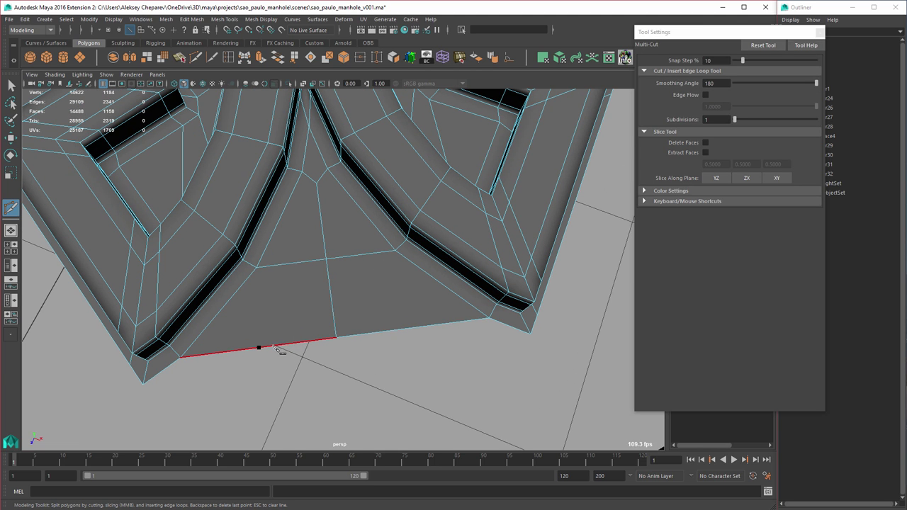
click(269, 346)
click(293, 264)
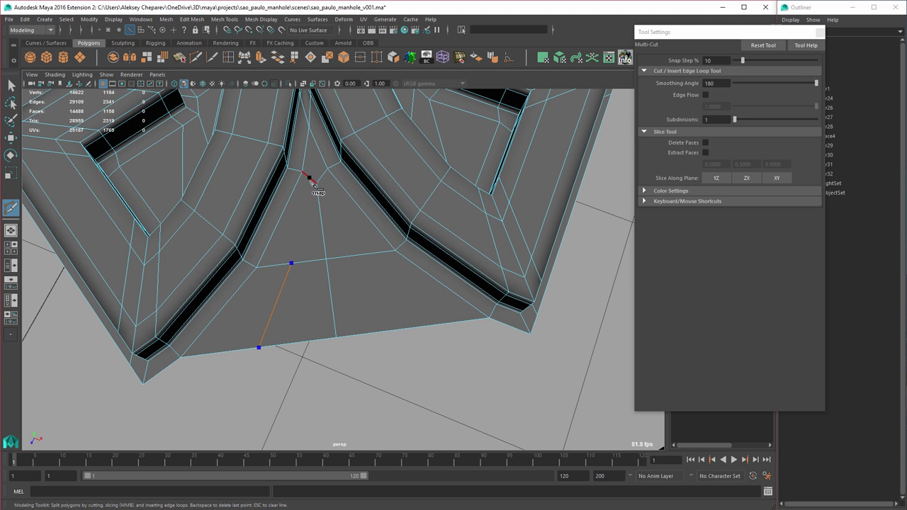
right_click(329, 181)
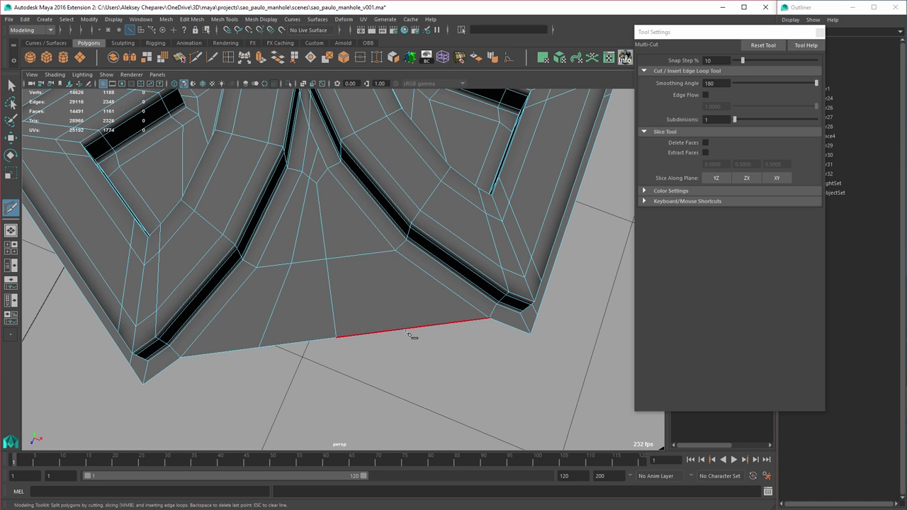
Step: Cut the mirrored edge line across the other half of this second emblem gap, from the border midpoint up to the notch's inner vertex
click(412, 328)
click(360, 254)
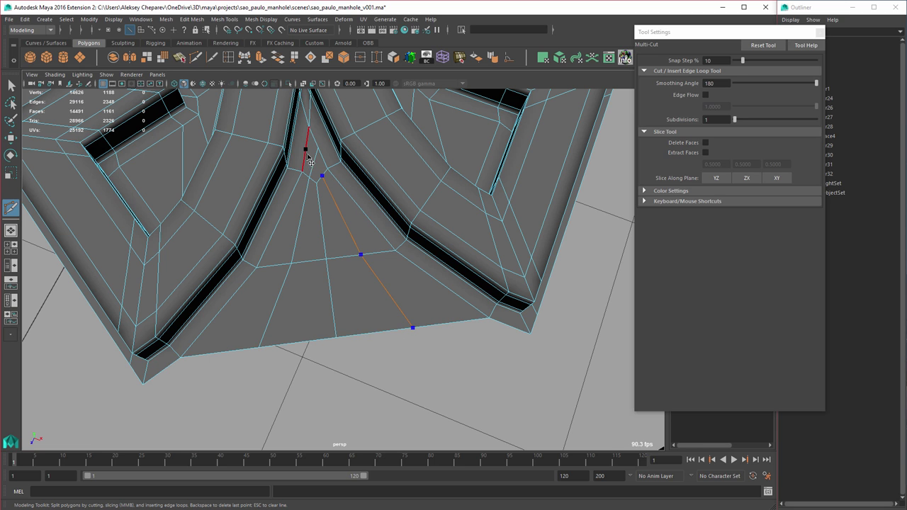
click(317, 166)
click(310, 133)
key(w)
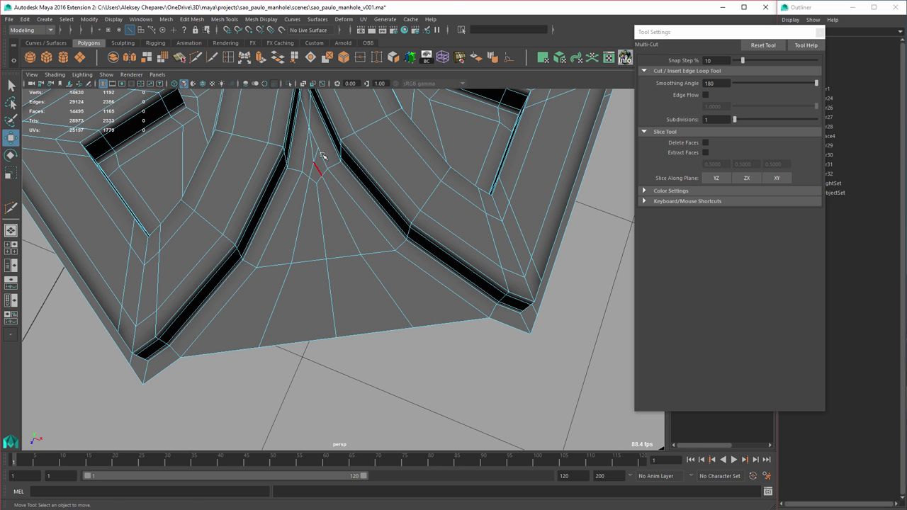
Step: Delete the extra short edge inside the notch of the second emblem gap
right_drag(322, 155, 321, 130)
click(318, 157)
key(ctrl+Delete)
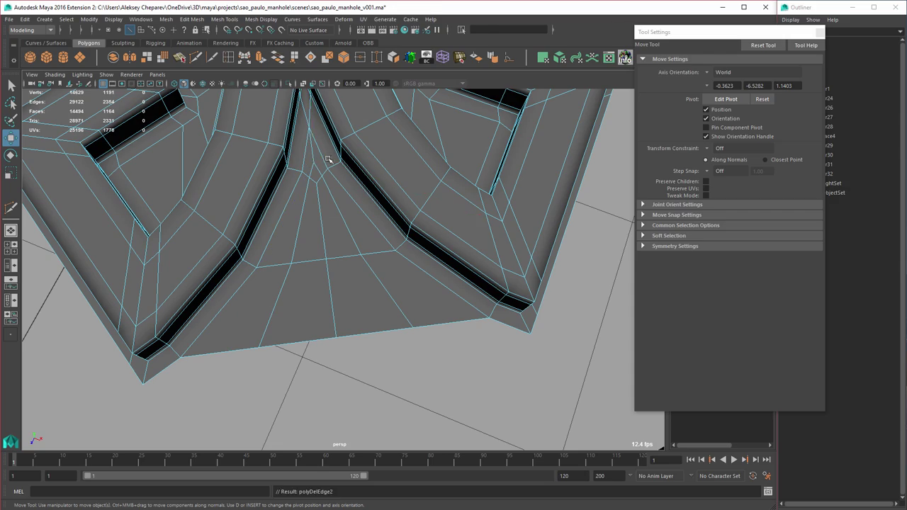
Step: In the third gap between two emblem arrows, use Multi-Cut to add an edge line beside the centre edge, from the outer border into the notch
alt+right_drag(402, 214, 369, 214)
alt+drag(283, 238, 364, 253)
alt+middle_drag(602, 255, 304, 241)
alt+drag(304, 241, 206, 231)
alt+right_drag(281, 299, 332, 234)
alt+middle_drag(333, 234, 389, 359)
key(y)
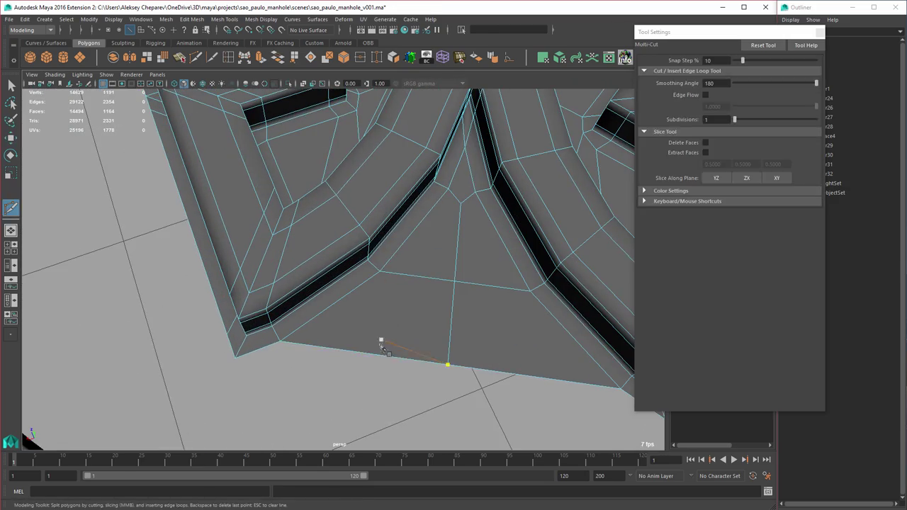
shift+click(376, 354)
shift+click(423, 276)
click(417, 276)
right_click(532, 290)
Step: Cut the matching edge line on the other side of the third gap's centre edge and delete the extra short edge inside the notch
shift+click(533, 376)
click(491, 286)
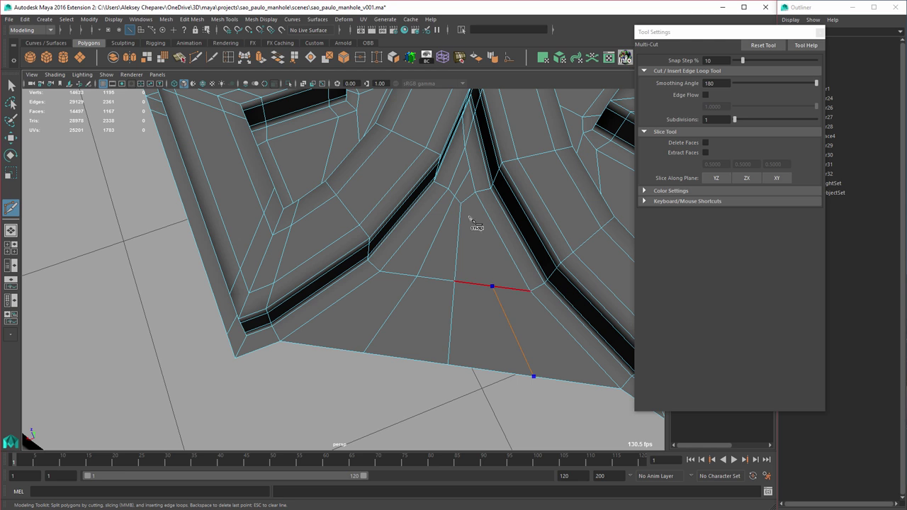
click(466, 202)
click(464, 148)
key(w)
right_drag(472, 178, 474, 161)
click(465, 174)
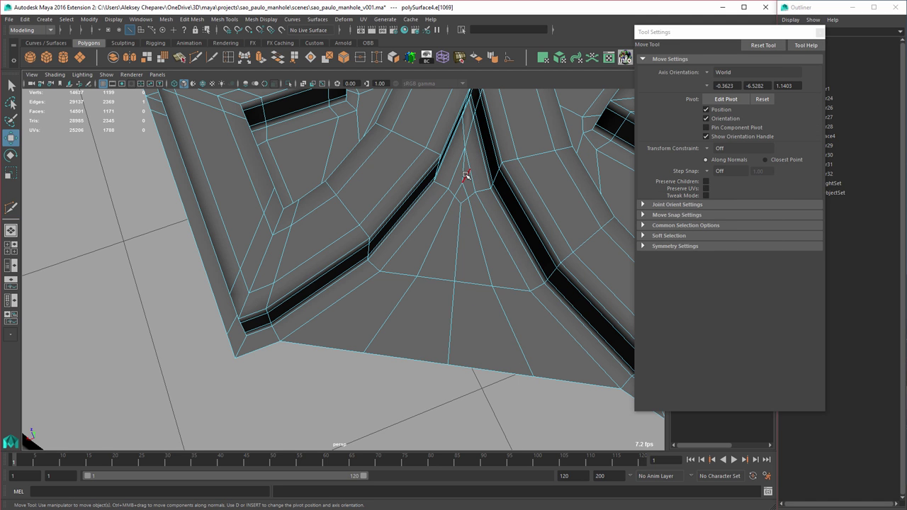
key(Delete)
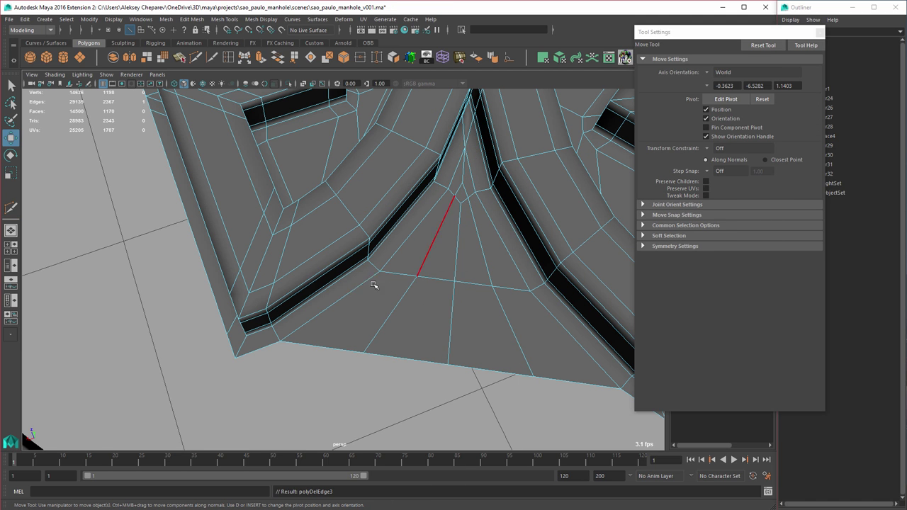
Step: Select the emblem's complete outer border edge loop to check its edge count
double_click(331, 346)
alt+right_drag(457, 304, 306, 251)
alt+drag(306, 251, 366, 248)
alt+right_drag(367, 248, 415, 298)
alt+drag(415, 298, 405, 301)
alt+right_drag(404, 302, 407, 299)
alt+drag(406, 299, 411, 297)
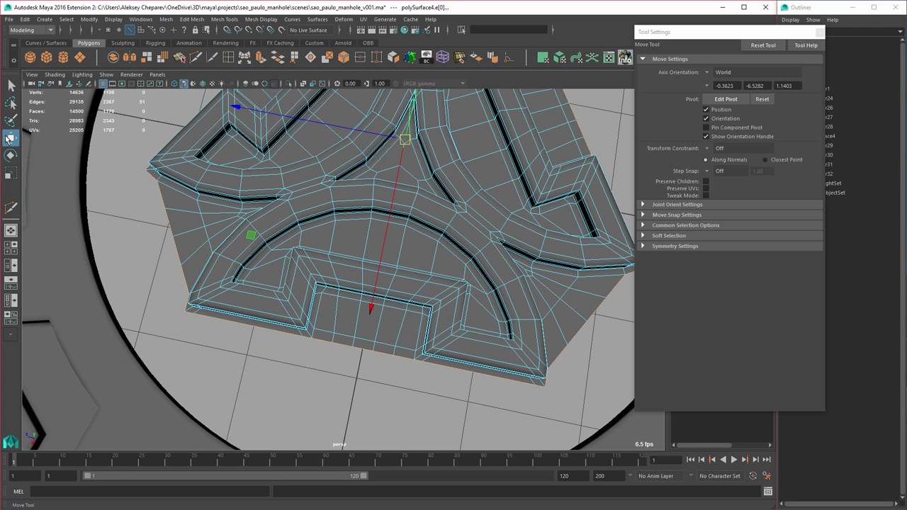
click(228, 57)
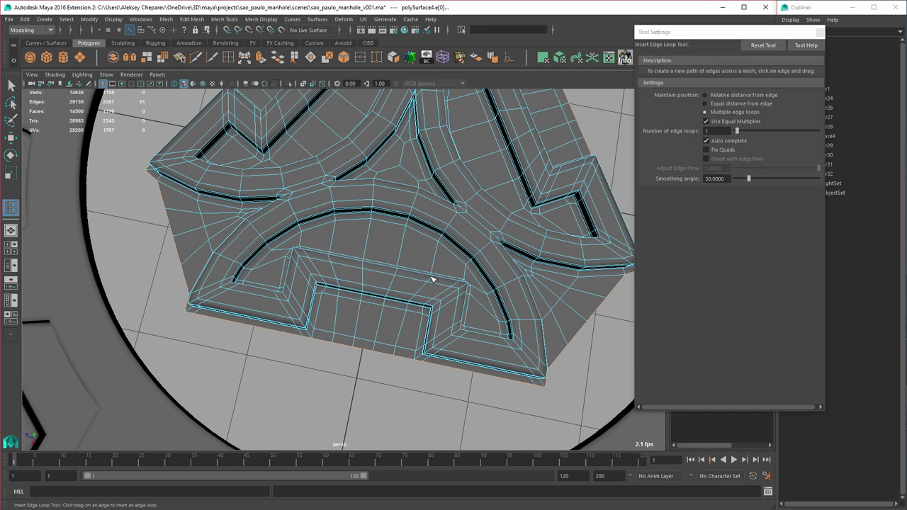
alt+middle_drag(430, 276, 419, 265)
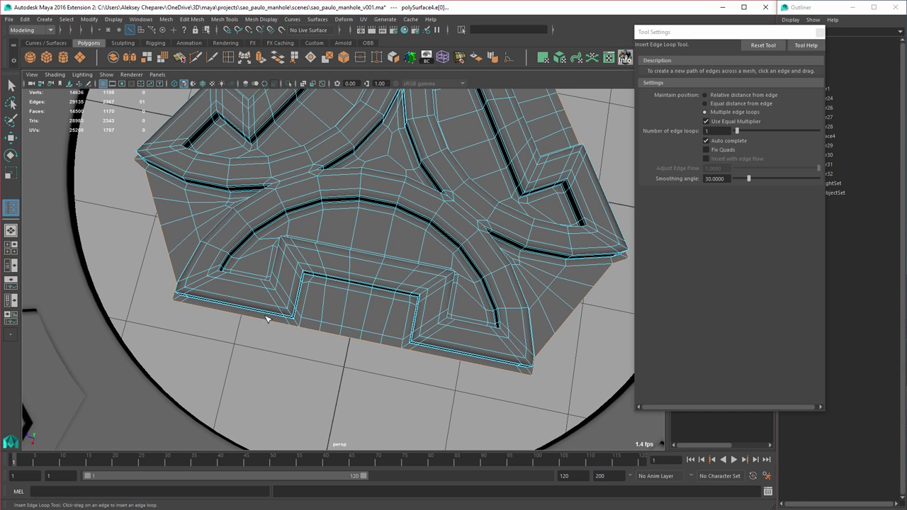
alt+right_drag(264, 285, 294, 297)
mouse_move(294, 297)
alt+mouse_down()
mouse_move(284, 307)
mouse_move(290, 299)
alt+mouse_up()
alt+middle_drag(572, 311, 530, 302)
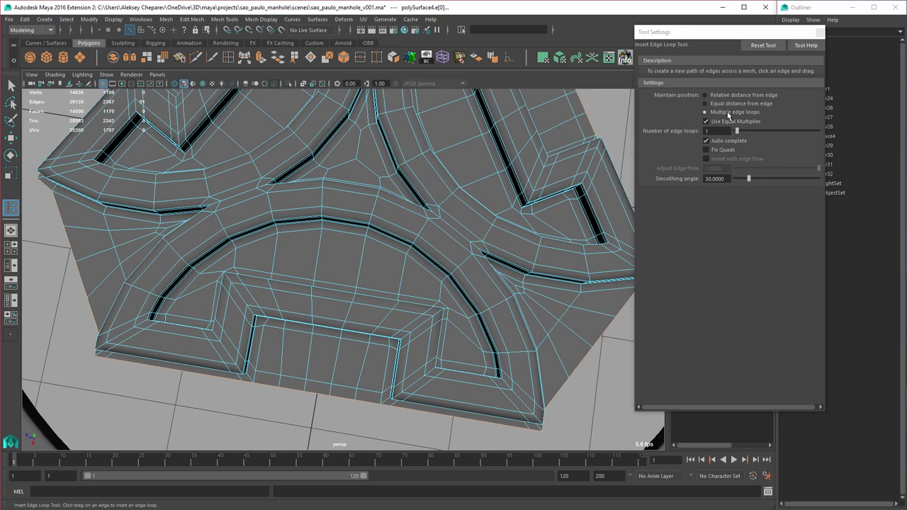
click(719, 130)
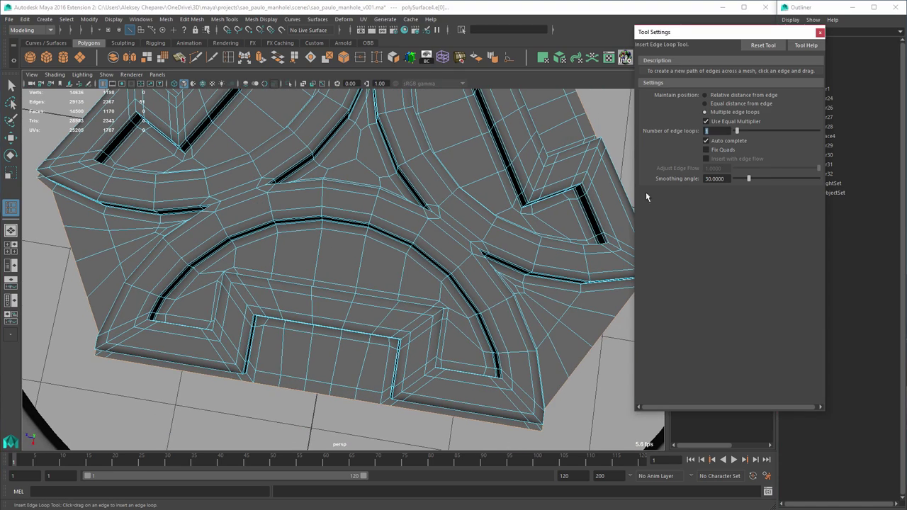
alt+right_drag(544, 245, 403, 223)
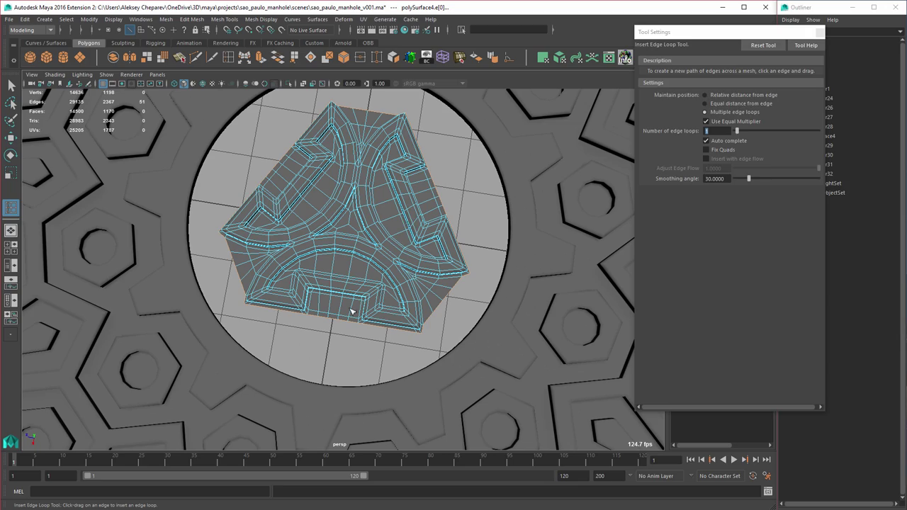
key(w)
key(XF86Calculator)
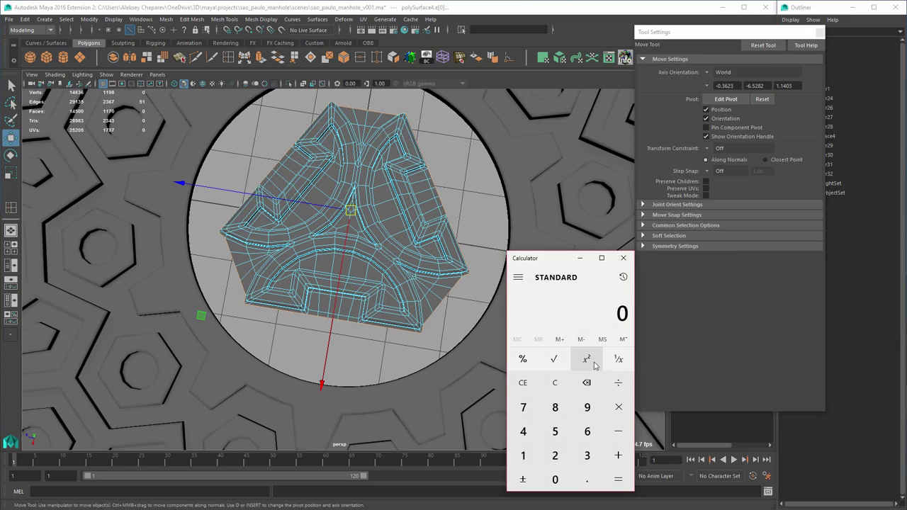
Step: Select the inner border edge loop of the surrounding ring and extrude it slightly inward toward the emblem
right_drag(430, 381, 431, 358)
alt+middle_drag(466, 223, 437, 362)
alt+drag(437, 362, 445, 333)
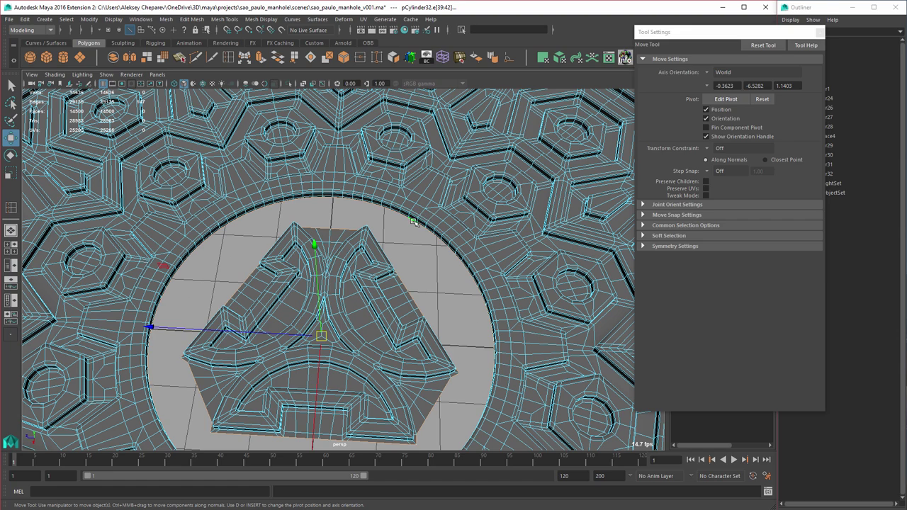
scroll(386, 233, up, 4)
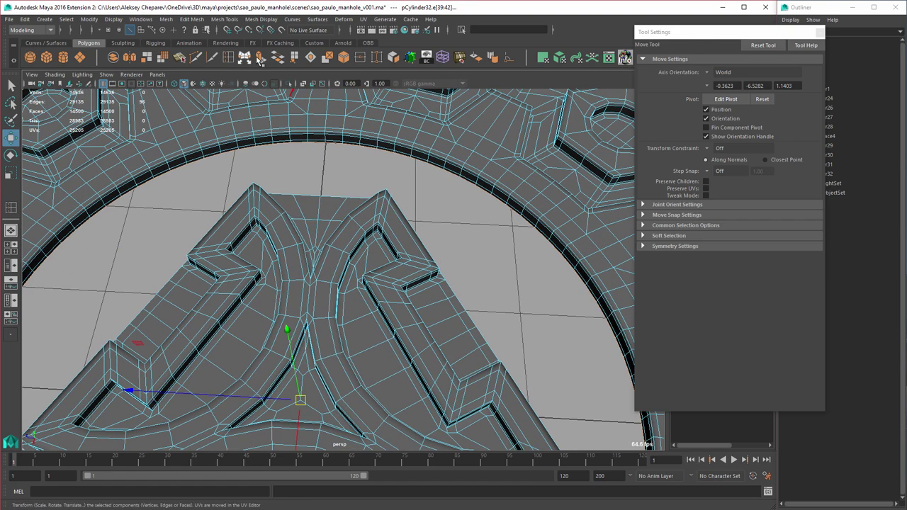
key(ctrl+e)
middle_drag(470, 238, 447, 240)
key(ctrl+z)
key(r)
mouse_move(489, 196)
right_down()
mouse_move(505, 187)
mouse_move(478, 183)
right_up()
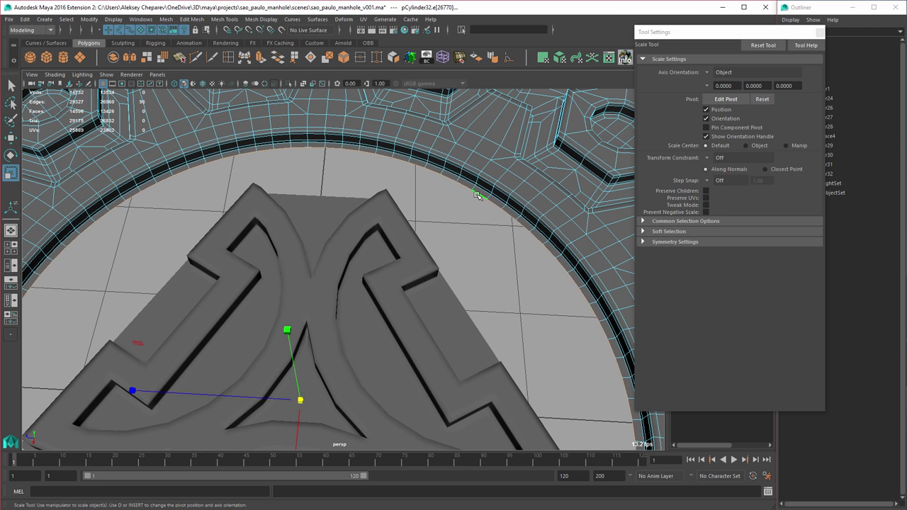
Step: Switch to the Calculator, subtract 51 from 96, divide the result by 3, and close the Calculator
key(alt+Tab)
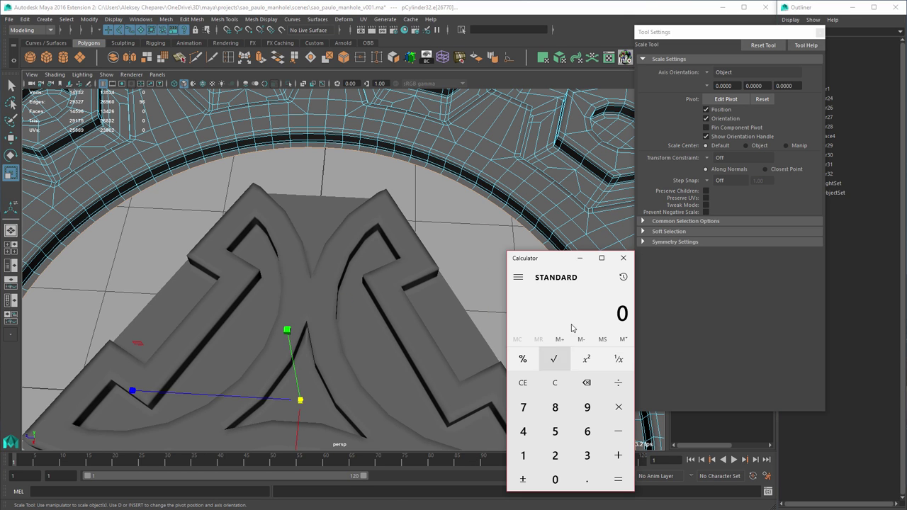
click(586, 415)
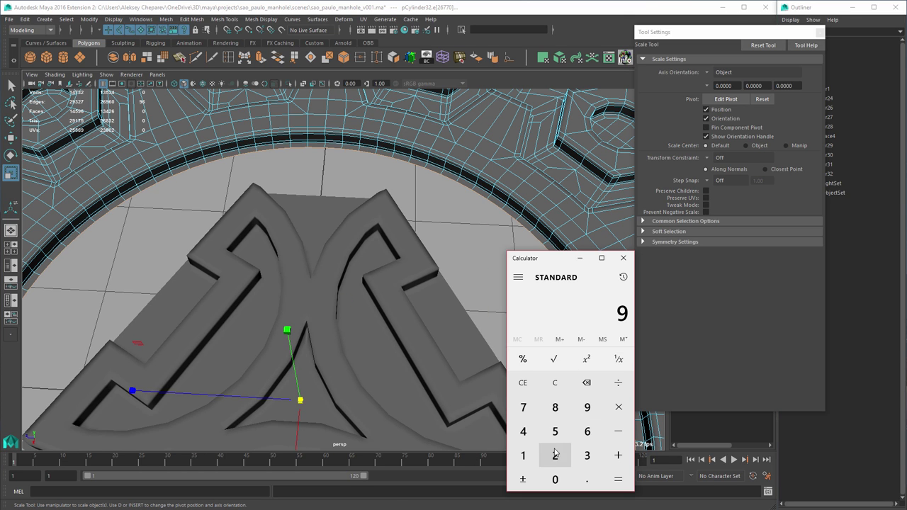
click(586, 431)
click(617, 431)
click(555, 431)
click(522, 456)
click(615, 479)
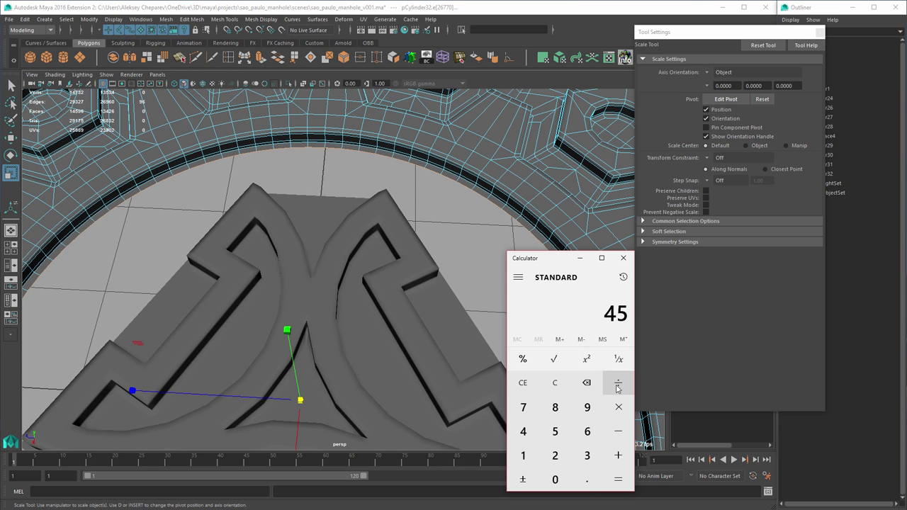
click(617, 382)
click(587, 456)
click(618, 480)
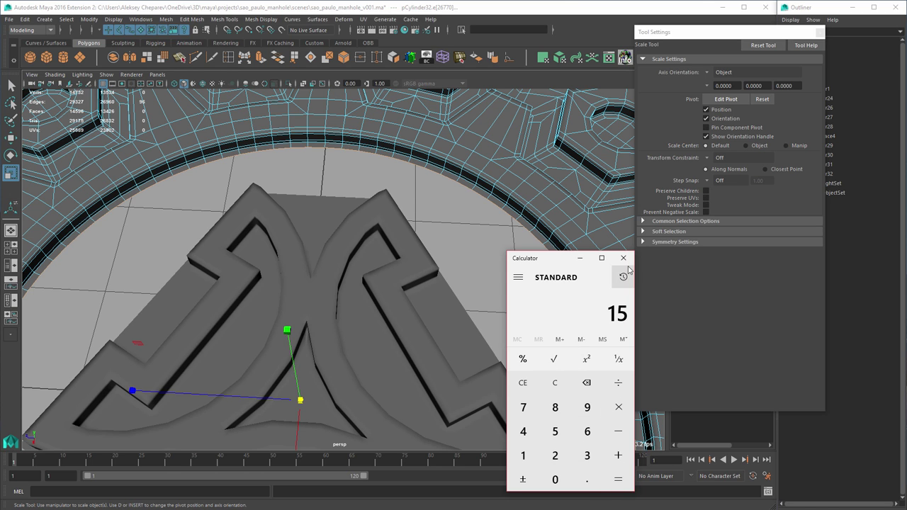
click(621, 260)
Step: Select the three-arrow emblem mesh and activate the Insert Edge Loop Tool on it
alt+right_drag(430, 331, 364, 348)
alt+middle_drag(364, 347, 394, 238)
alt+right_drag(394, 239, 443, 298)
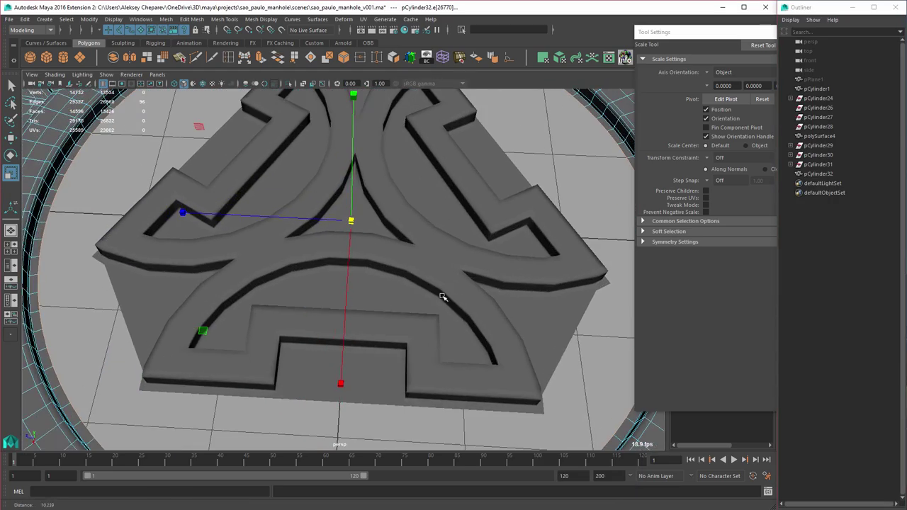
click(465, 332)
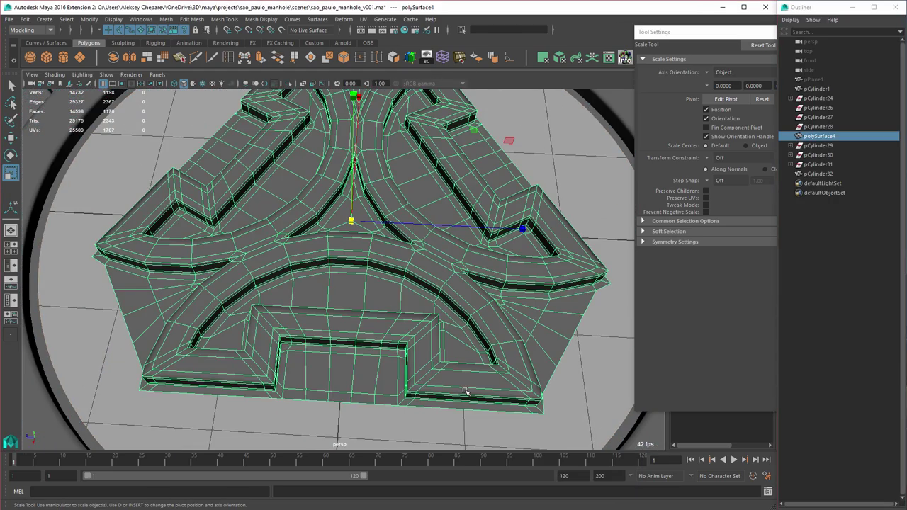
alt+drag(463, 383, 429, 372)
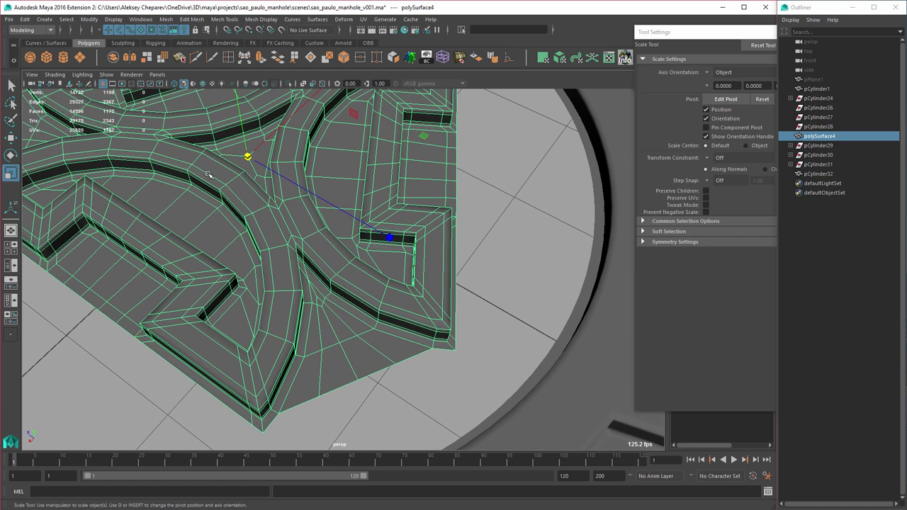
click(228, 57)
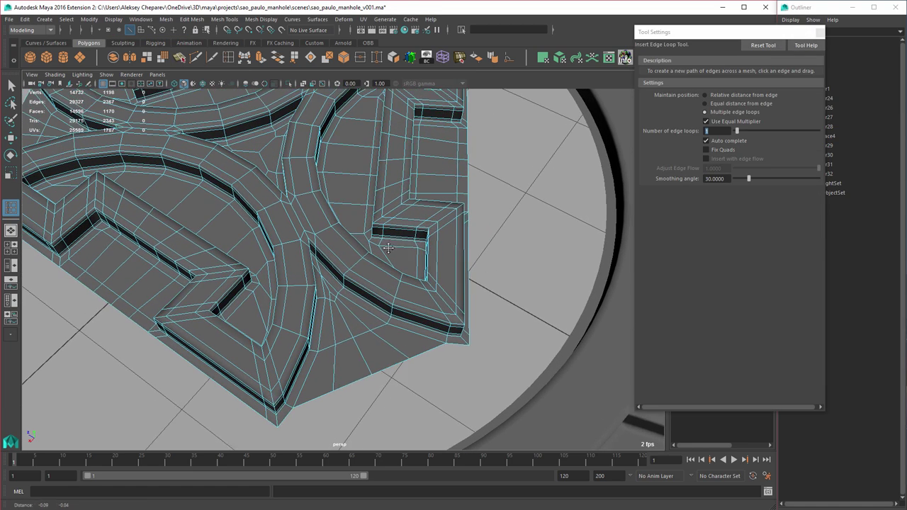
alt+drag(427, 283, 473, 289)
Step: Try inserting 3 edge loops at a time into the outermost segments of a gap between two emblem arrows
drag(716, 131, 704, 149)
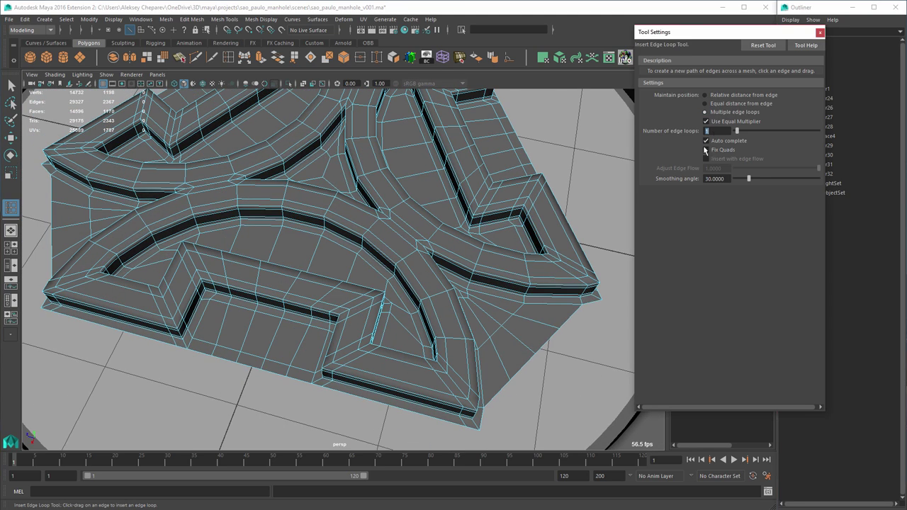
alt+middle_drag(481, 336, 374, 298)
click(391, 350)
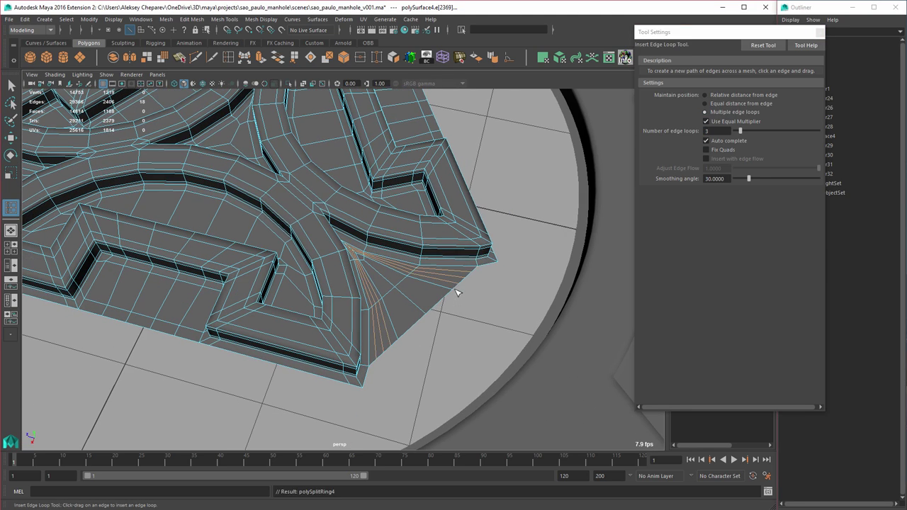
alt+drag(457, 293, 340, 295)
alt+middle_drag(340, 295, 467, 315)
alt+drag(467, 316, 532, 309)
key(ctrl+z)
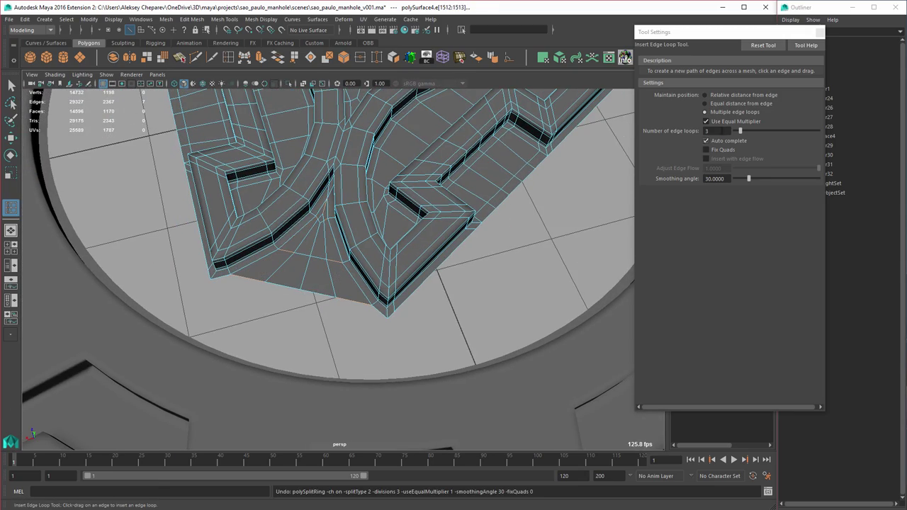
Step: Set the number of edge loops to 2 and insert them into both outermost segments of all three emblem gaps
click(721, 131)
alt+drag(333, 241, 429, 239)
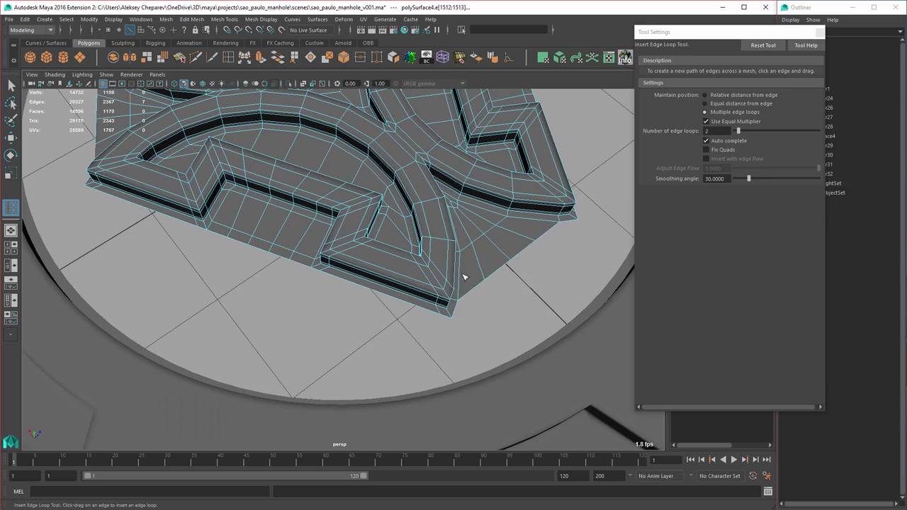
click(471, 293)
alt+drag(353, 259, 419, 279)
click(293, 344)
alt+drag(293, 344, 397, 299)
click(328, 297)
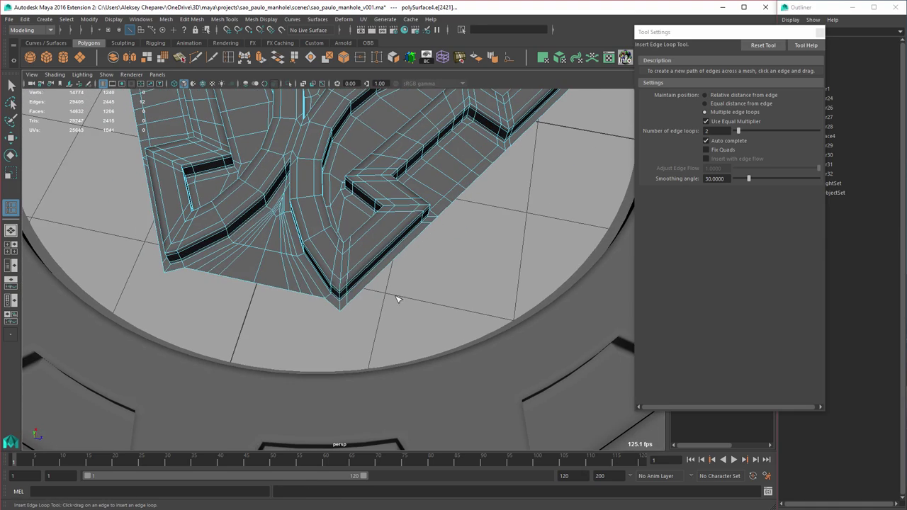
Step: Reselect the subdivided emblem's outer border loop to compare its edge count with the ring's inner border
key(w)
right_drag(278, 262, 279, 239)
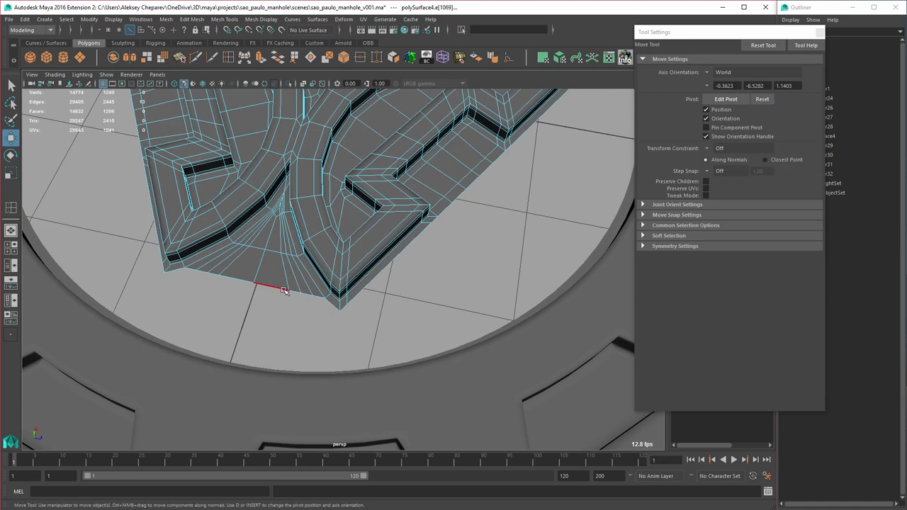
double_click(283, 291)
alt+drag(379, 247, 308, 254)
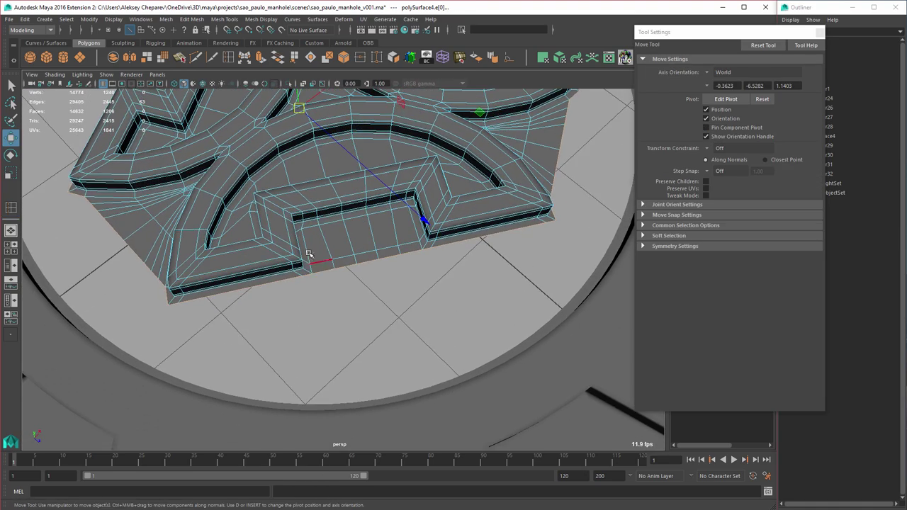
Step: Set the number of edge loops to 5 and insert them through both ends and the inner arc of each of the three arrows
key(y)
double_click(718, 129)
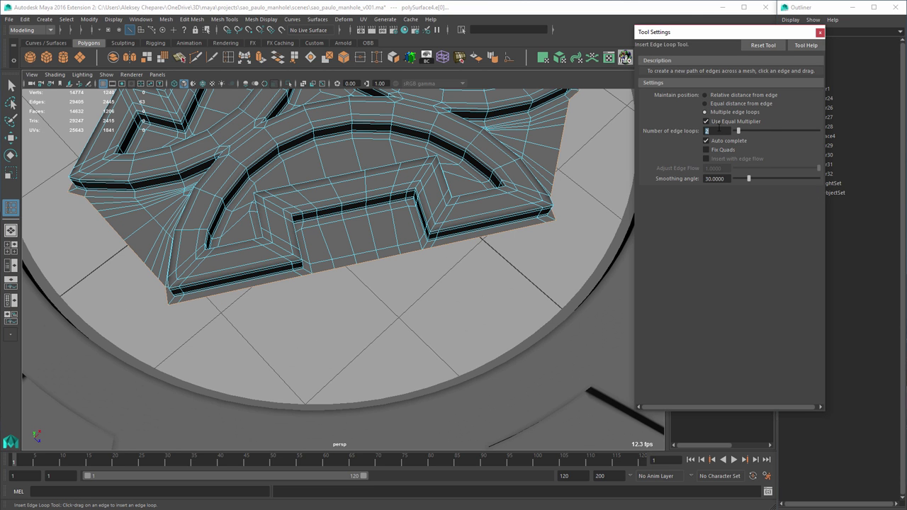
click(254, 265)
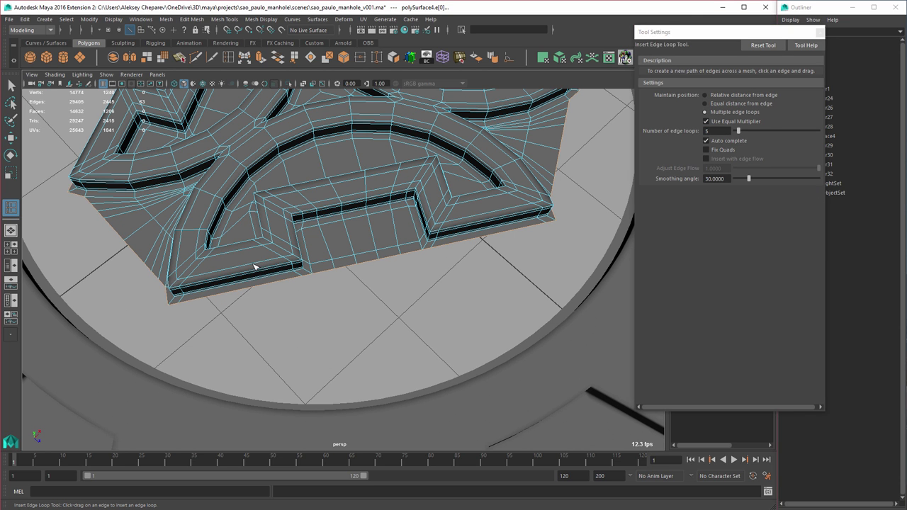
alt+drag(419, 262, 312, 253)
click(444, 235)
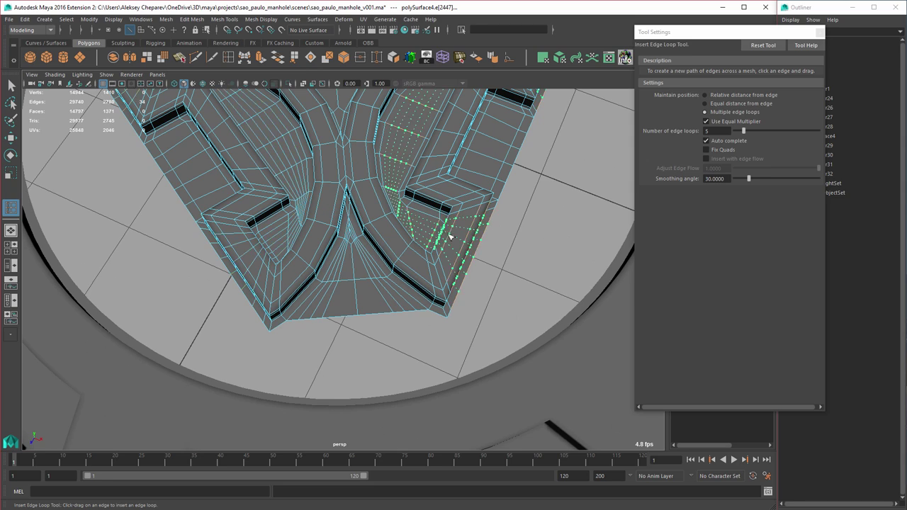
alt+drag(375, 256, 395, 252)
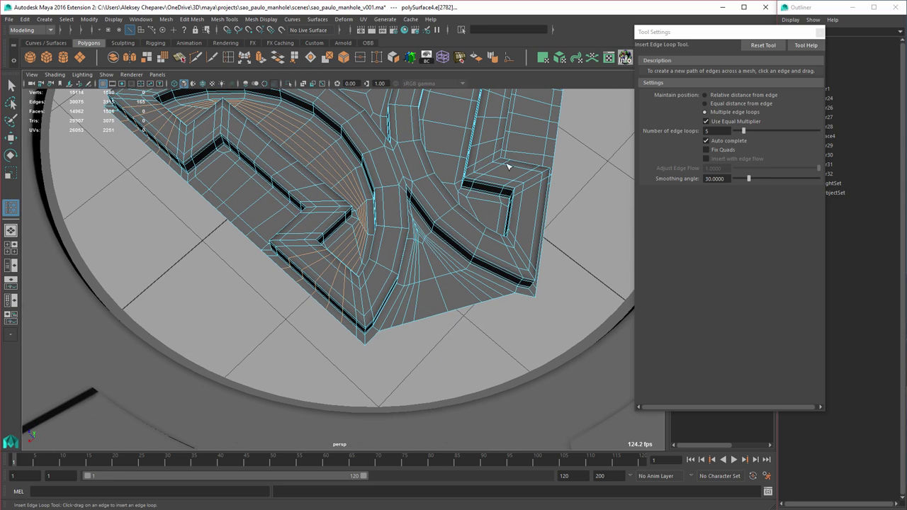
click(446, 157)
key(w)
right_drag(430, 222, 429, 193)
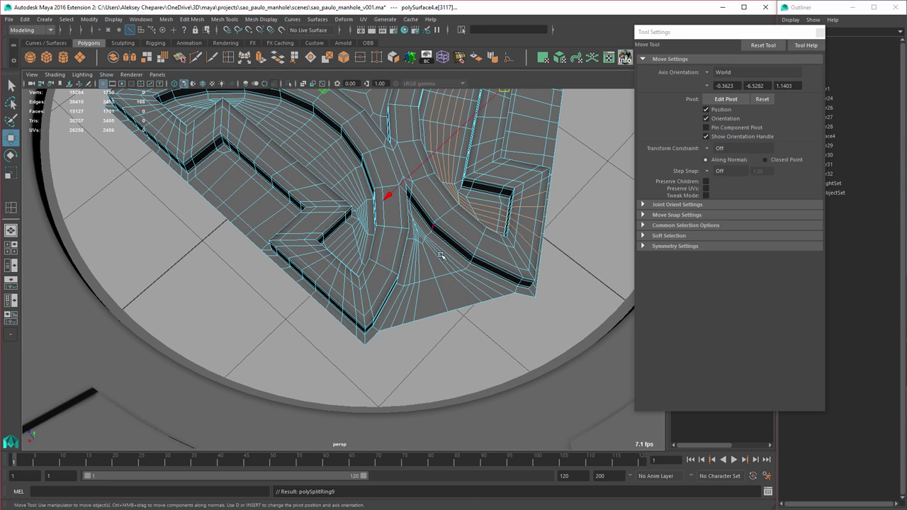
Step: Select the emblem's outer border edge loop and examine its segments in the perspective and top views
double_click(458, 307)
alt+middle_drag(424, 247, 387, 260)
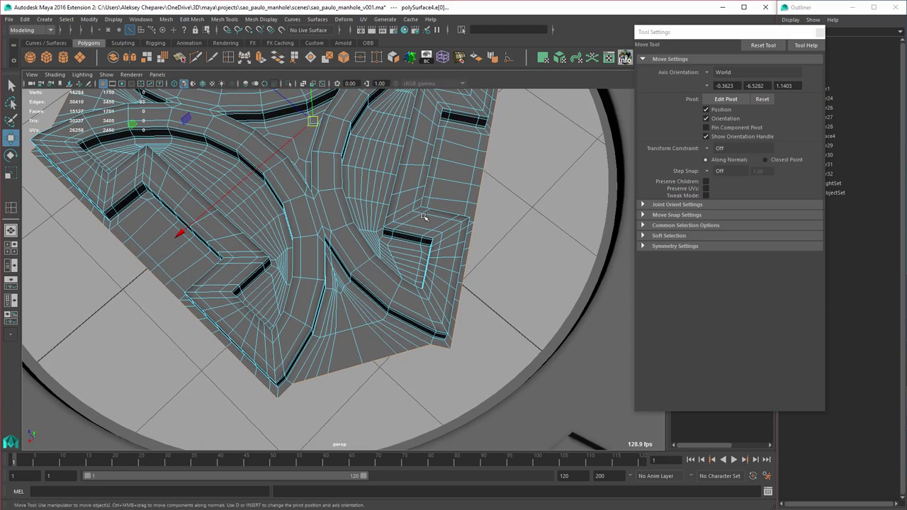
alt+right_drag(459, 240, 353, 228)
alt+drag(378, 231, 370, 328)
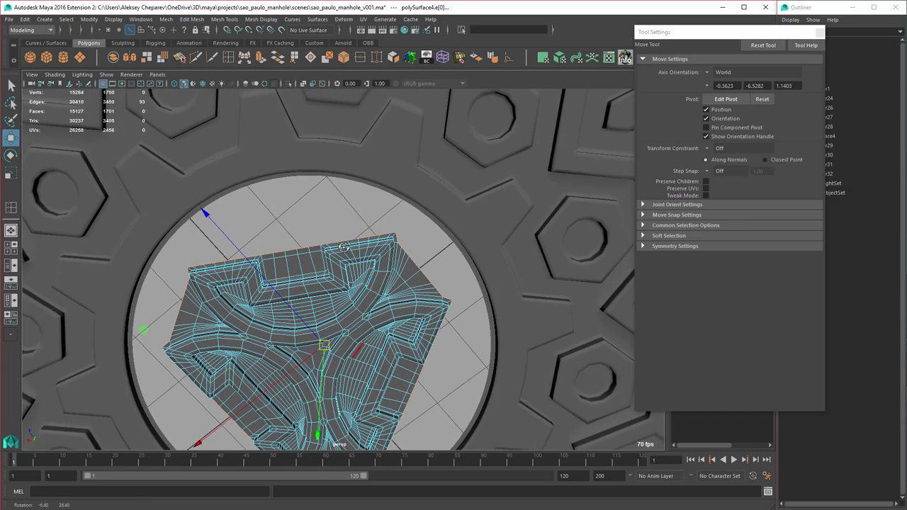
alt+drag(350, 277, 344, 195)
alt+middle_drag(343, 195, 366, 238)
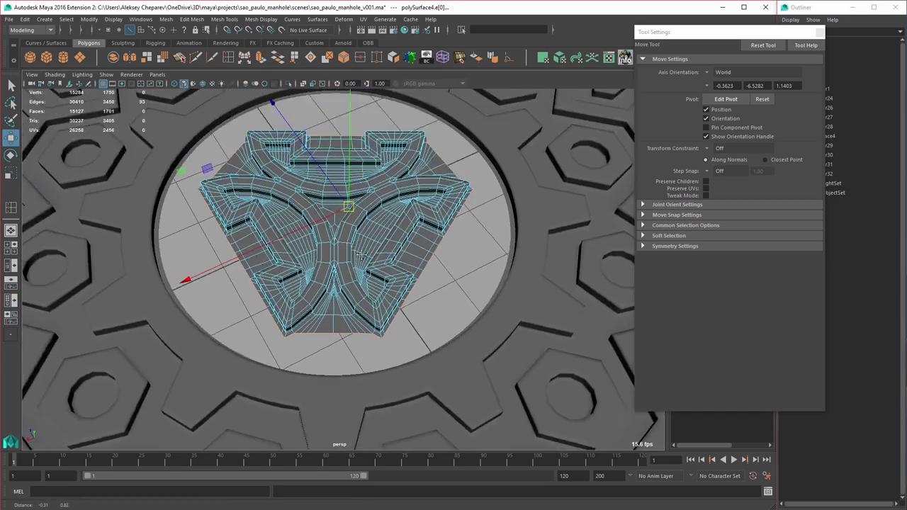
alt+drag(367, 238, 334, 246)
alt+middle_drag(334, 246, 363, 257)
alt+drag(362, 257, 406, 253)
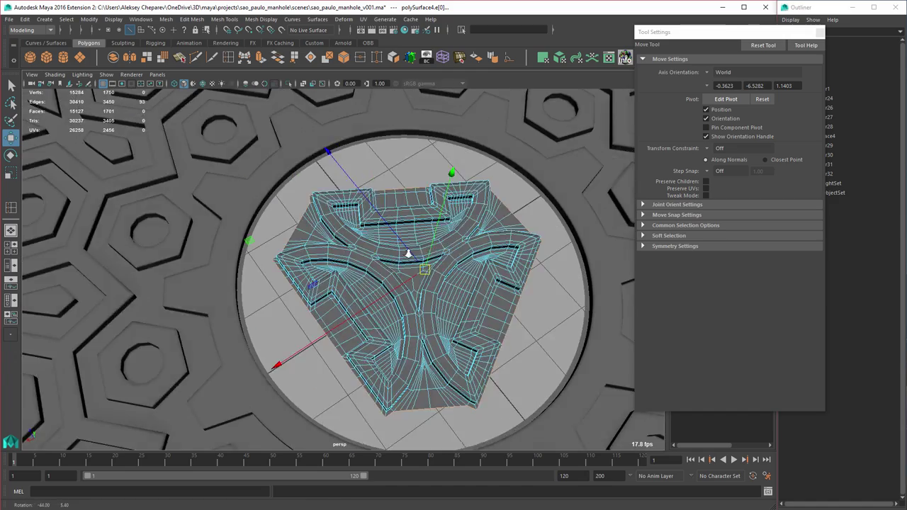
alt+right_drag(407, 253, 369, 248)
alt+drag(370, 248, 333, 253)
key(space)
key(space)
alt+middle_drag(346, 238, 359, 184)
alt+right_drag(360, 184, 552, 285)
alt+middle_drag(368, 230, 387, 218)
alt+right_drag(387, 218, 481, 266)
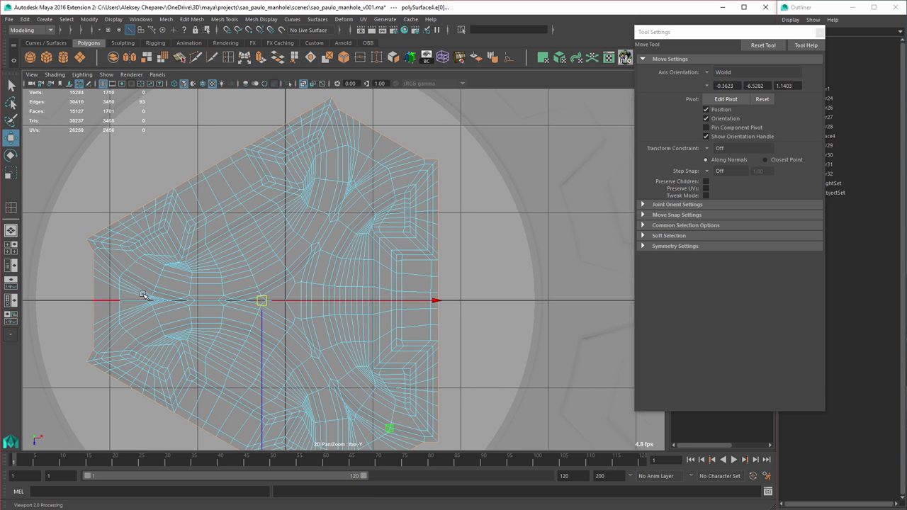
alt+middle_drag(136, 291, 300, 254)
alt+right_drag(299, 254, 496, 313)
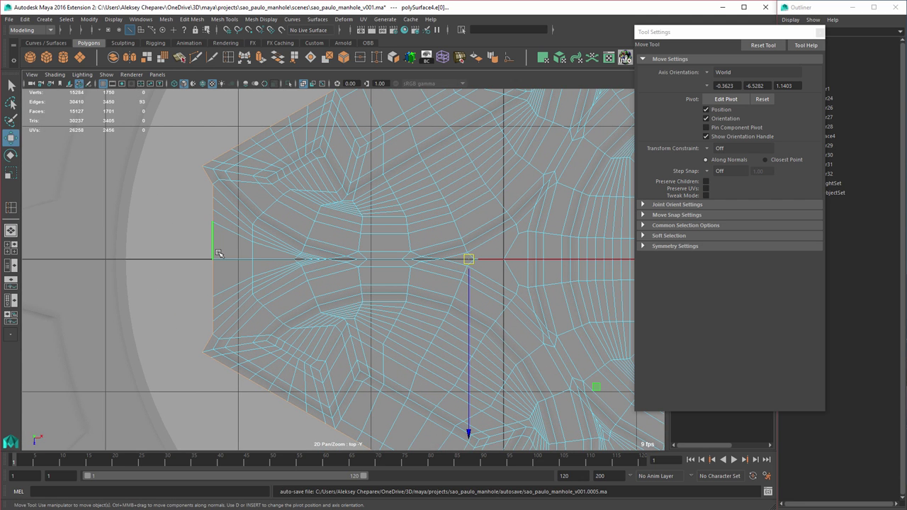
Step: Select the ring's inner border loop, add the emblem's outer border, and reselect the emblem's alone to compare edge counts
right_drag(143, 160, 144, 153)
double_click(141, 157)
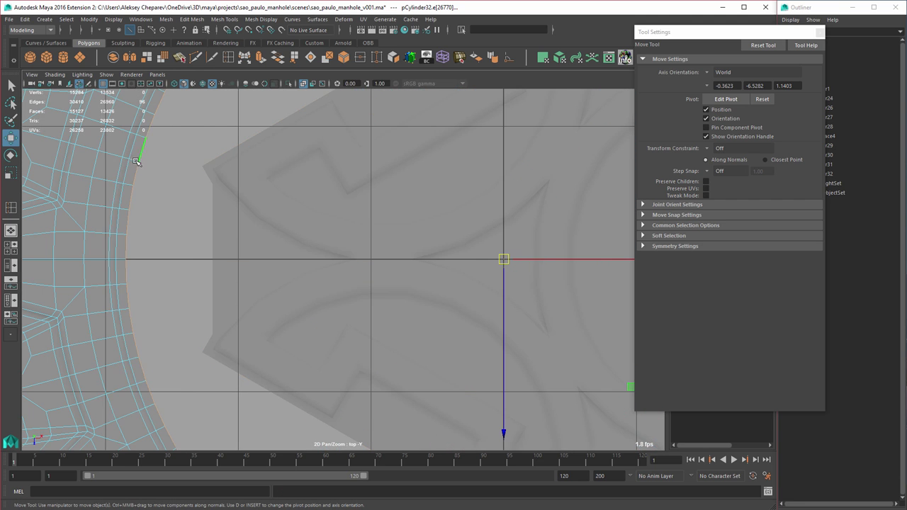
right_click(134, 162)
click(135, 150)
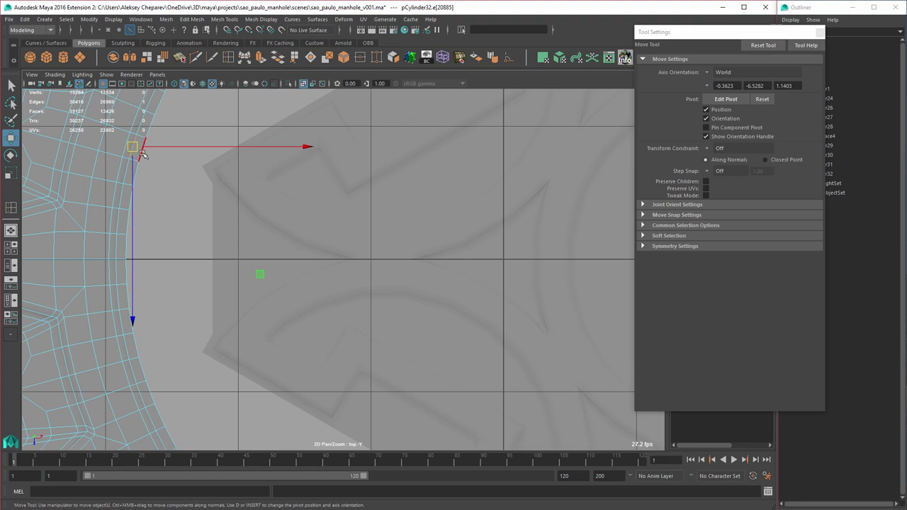
double_click(143, 154)
right_drag(253, 238, 251, 215)
shift+double_click(214, 221)
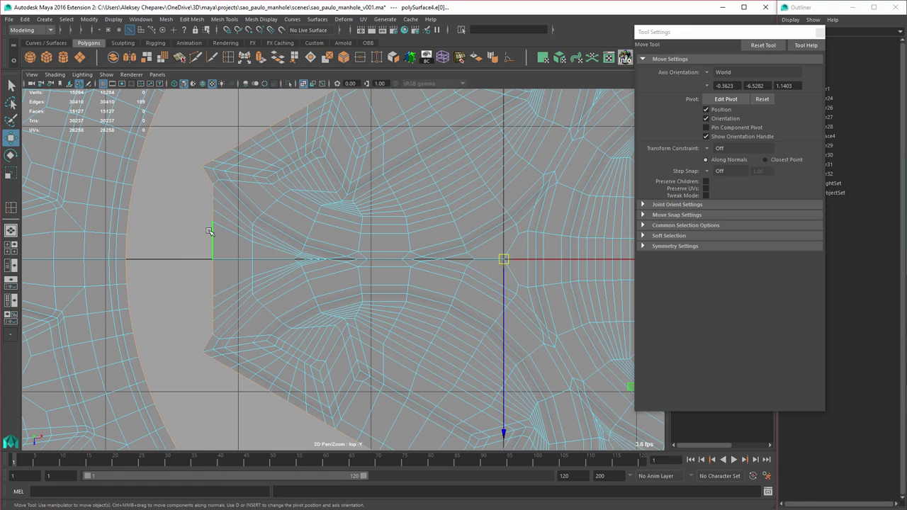
double_click(209, 230)
alt+right_drag(406, 301, 373, 296)
scroll(289, 275, up, 5)
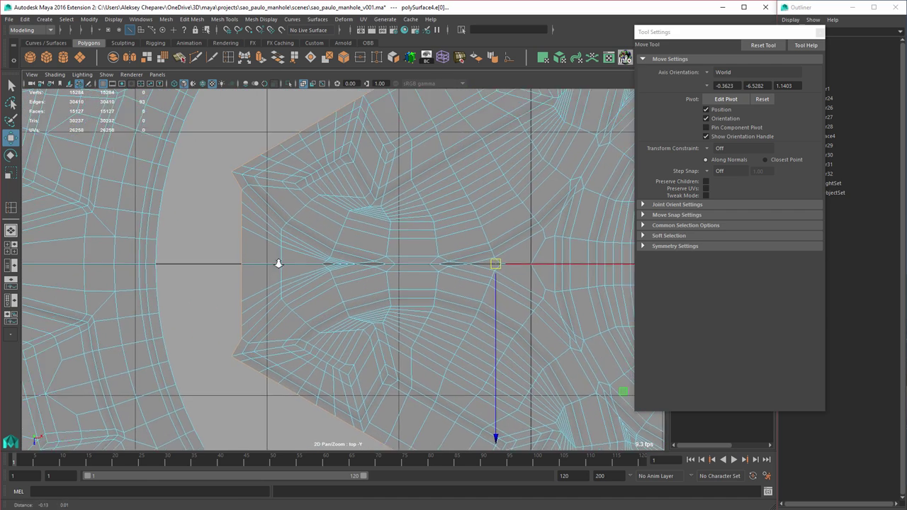
Step: Use Multi-Cut to split the two central border segments of one emblem gap and route the new edges around its centre line
click(196, 58)
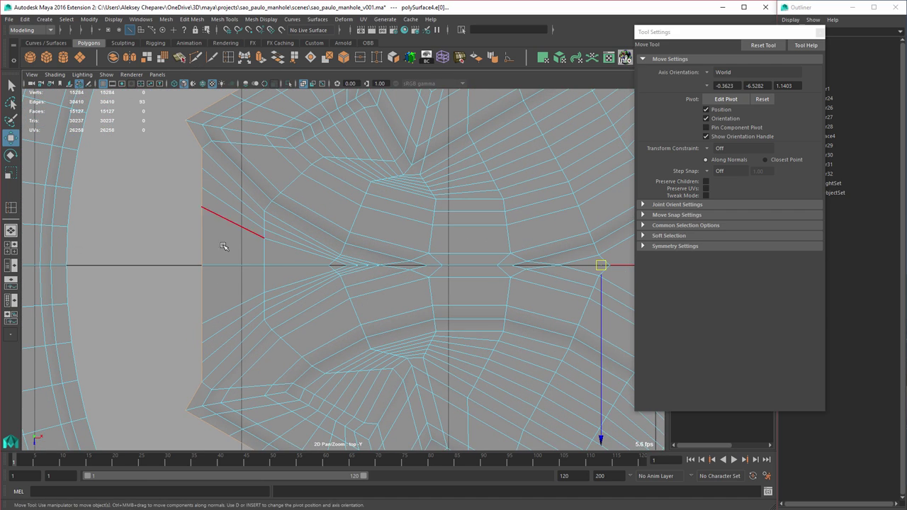
click(201, 265)
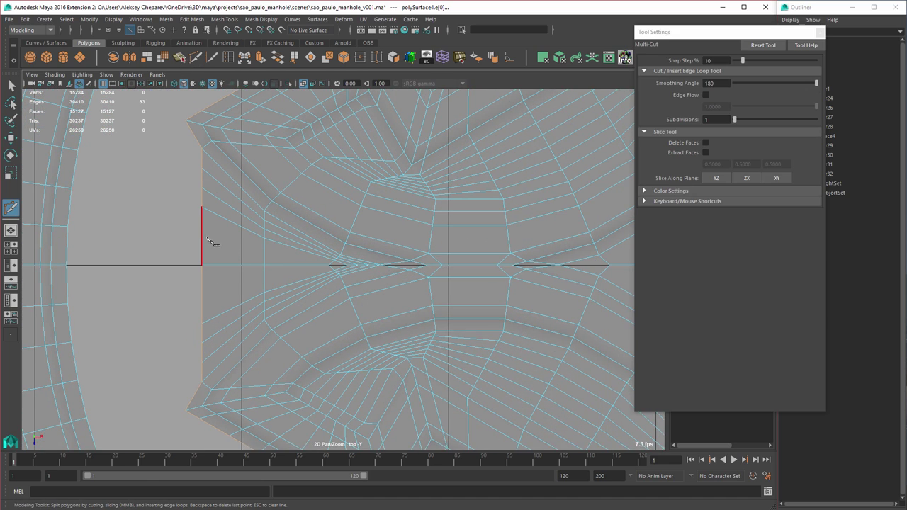
shift+click(201, 237)
shift+click(265, 252)
click(269, 255)
right_click(259, 269)
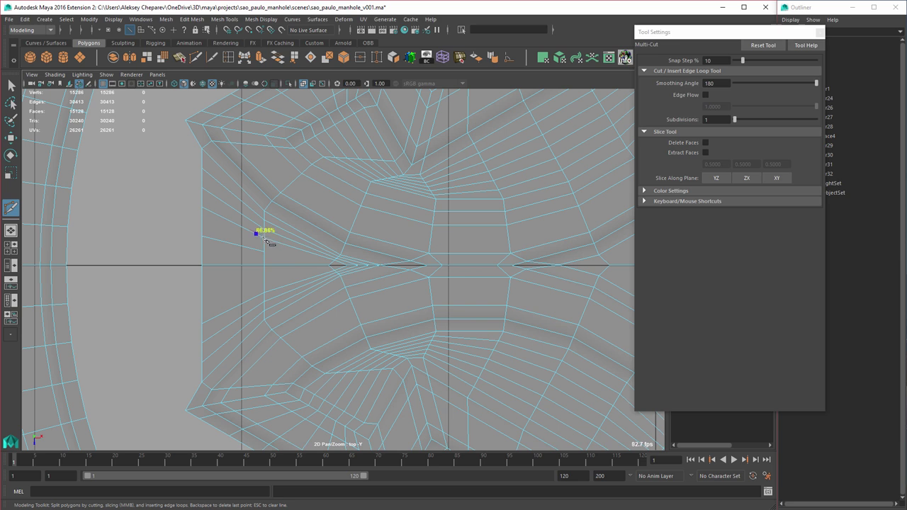
shift+click(233, 266)
shift+click(235, 308)
key(Return)
shift+click(232, 287)
Step: Delete the leftover edges beside the new cuts in the gap and reselect the emblem's outer border loop
key(w)
right_drag(245, 259, 221, 239)
click(251, 249)
shift+click(231, 299)
key(Delete)
key(r)
double_click(202, 226)
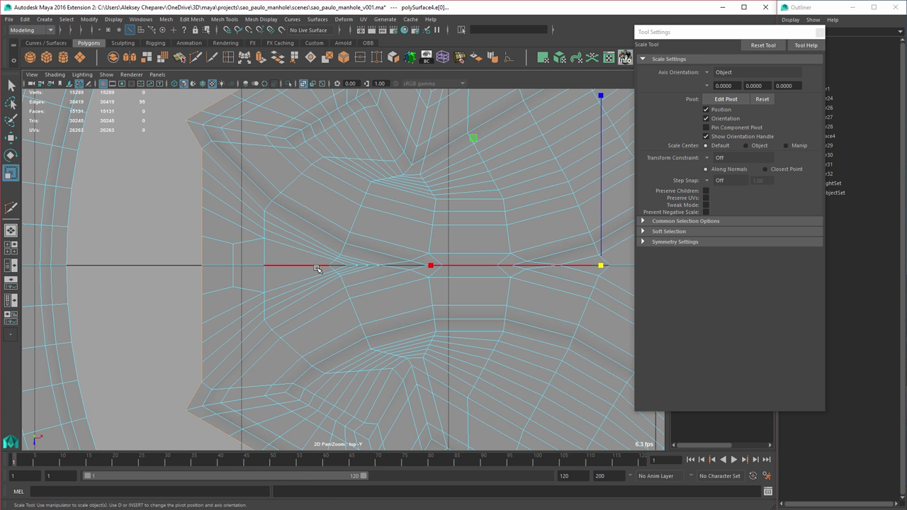
Step: Close the tool settings and select the ring's inner border together with the emblem's outer border to compare their edge counts
scroll(384, 241, down, 10)
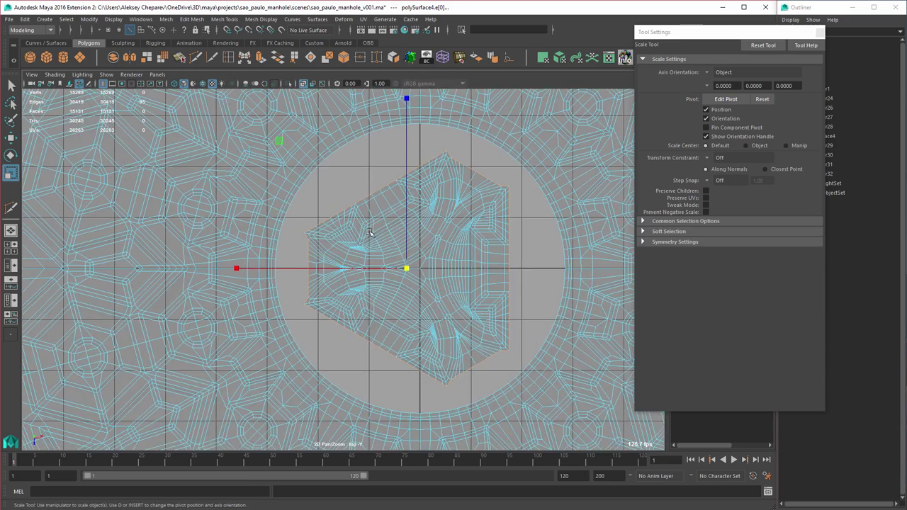
alt+right_drag(386, 255, 483, 197)
click(820, 34)
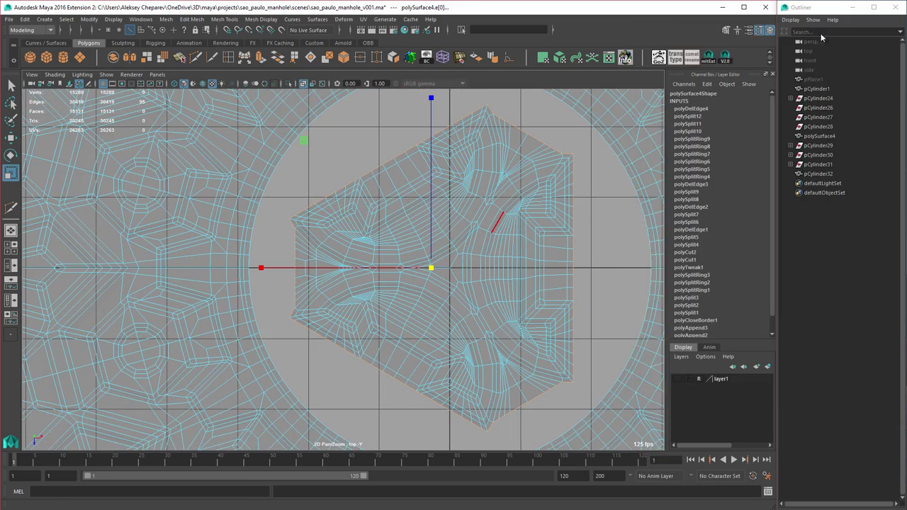
alt+middle_drag(420, 183, 389, 195)
alt+right_drag(389, 195, 488, 174)
alt+middle_drag(495, 172, 420, 203)
key(w)
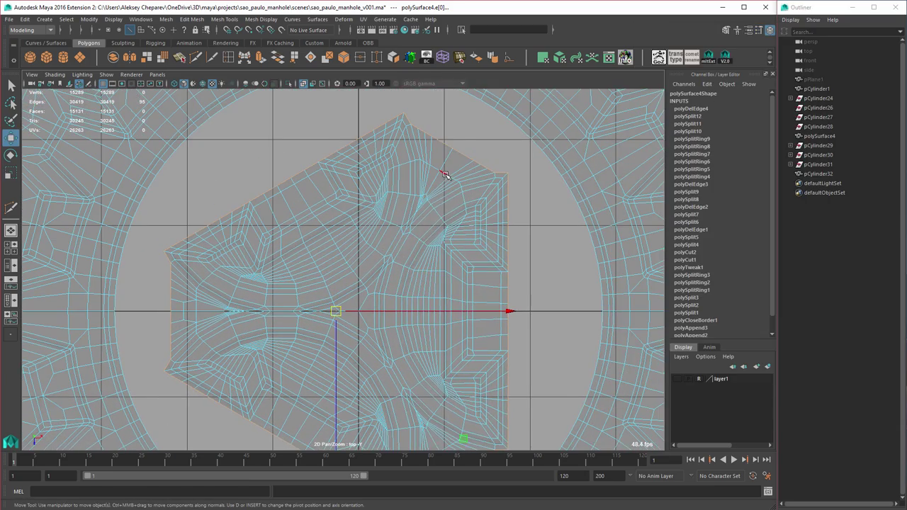
right_drag(445, 174, 443, 153)
alt+middle_drag(383, 170, 380, 179)
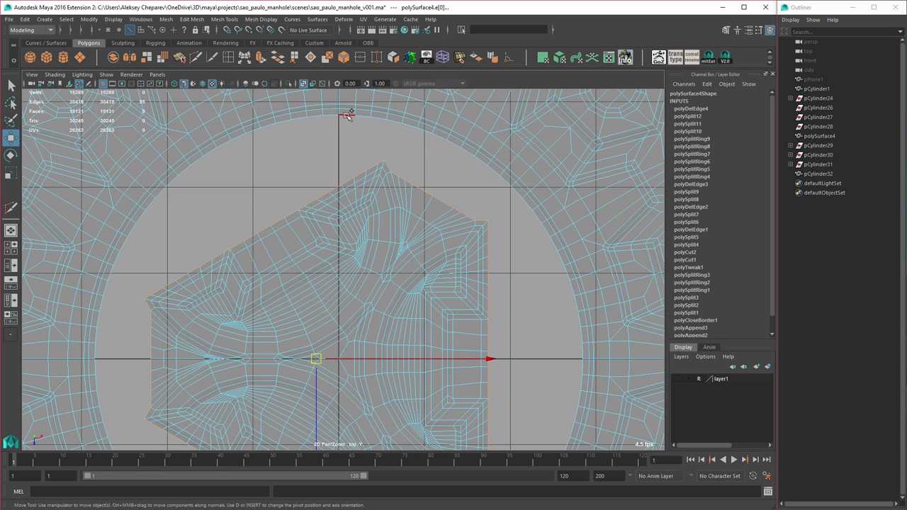
double_click(347, 115)
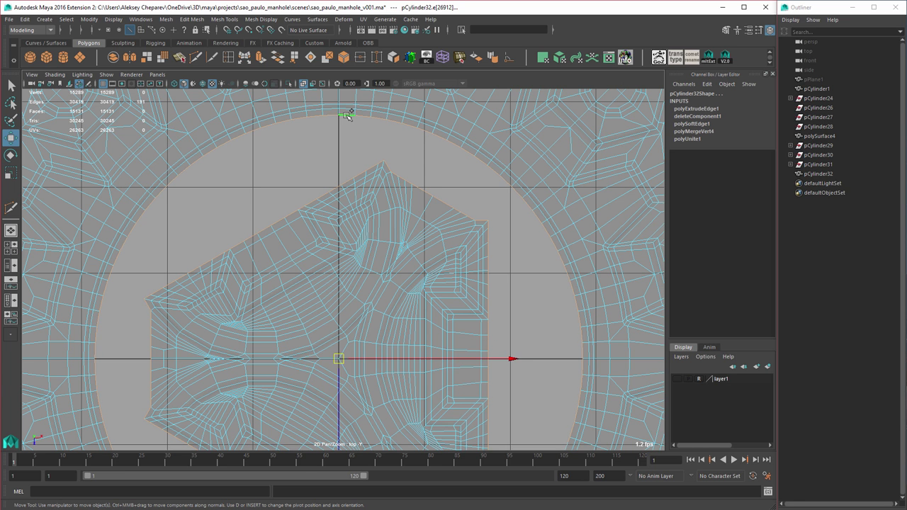
Step: Use Multi-Cut to cut from the middle of the opposite arrow's outer border inward to the emblem's central vertex
alt+middle_drag(455, 294, 380, 232)
alt+right_drag(381, 232, 495, 304)
key(q)
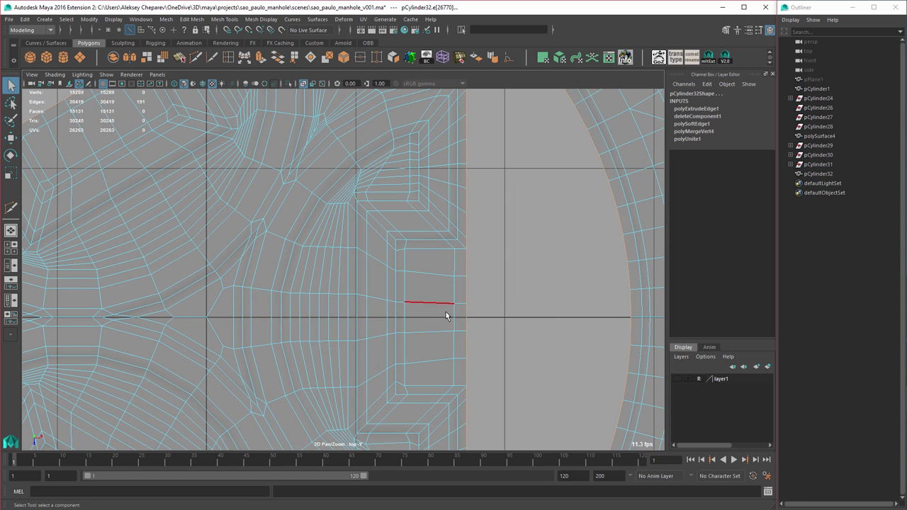
click(195, 57)
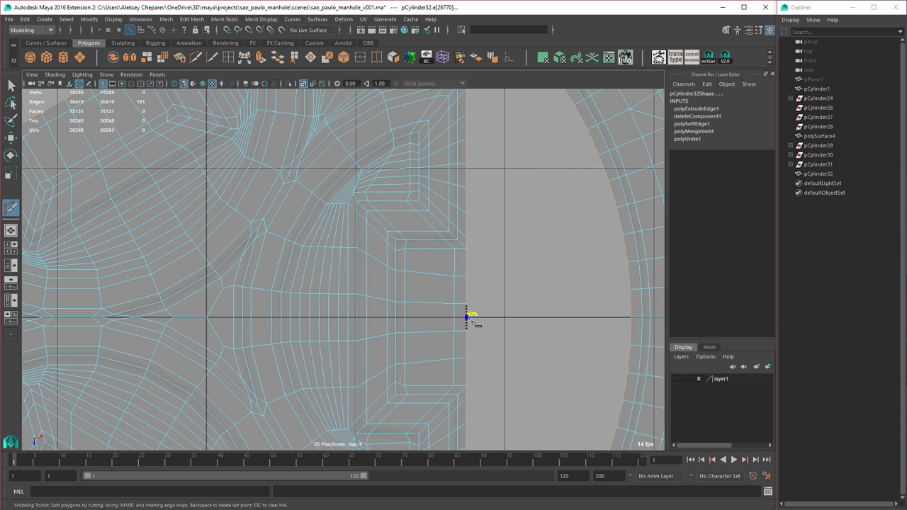
shift+click(468, 317)
shift+click(406, 317)
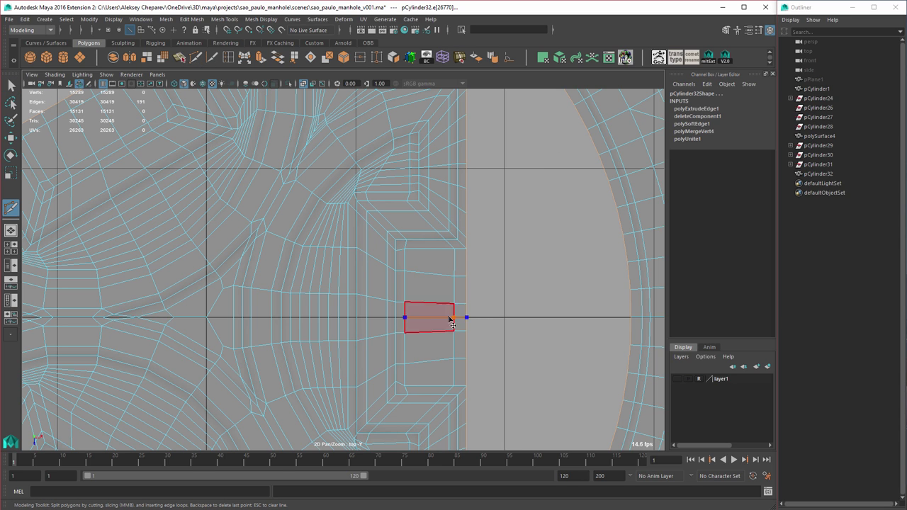
key(w)
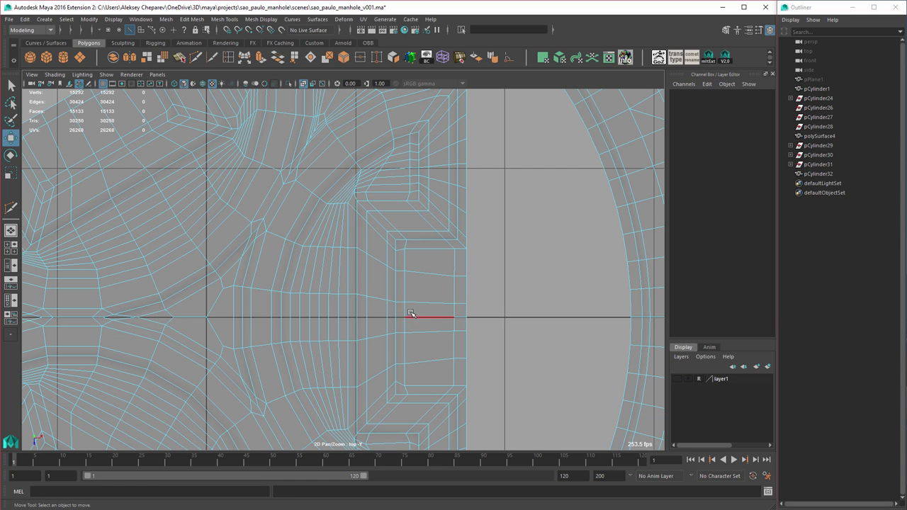
key(g)
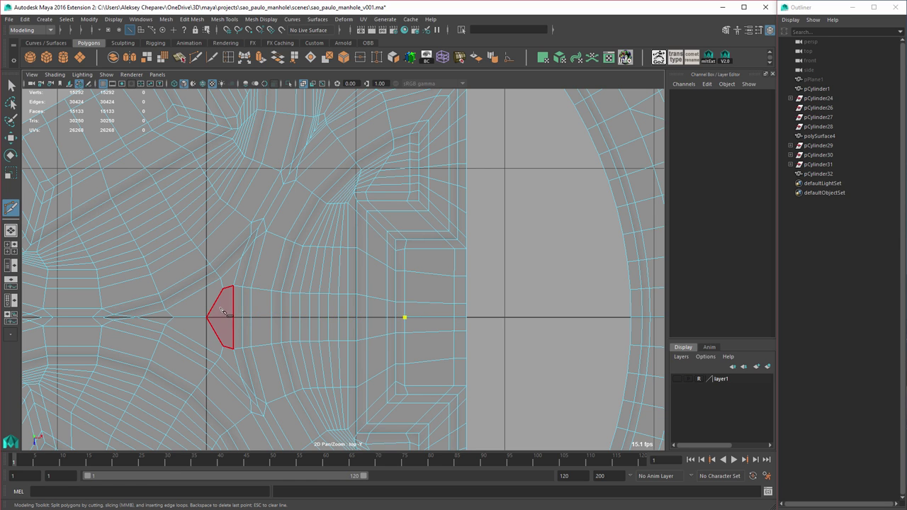
click(208, 316)
key(w)
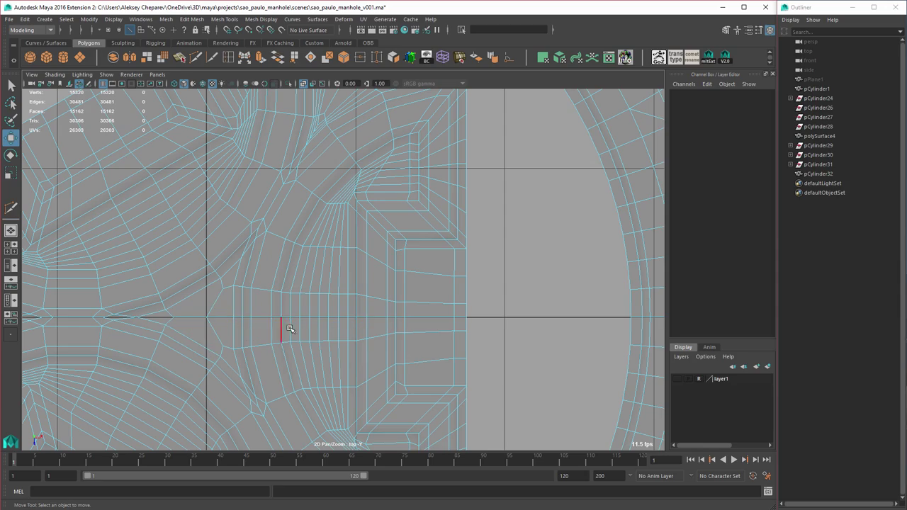
Step: Reselect the emblem's outer border loop to check its edge count after the centre cut
alt+right_drag(265, 314, 439, 334)
right_drag(373, 281, 375, 257)
key(q)
click(389, 278)
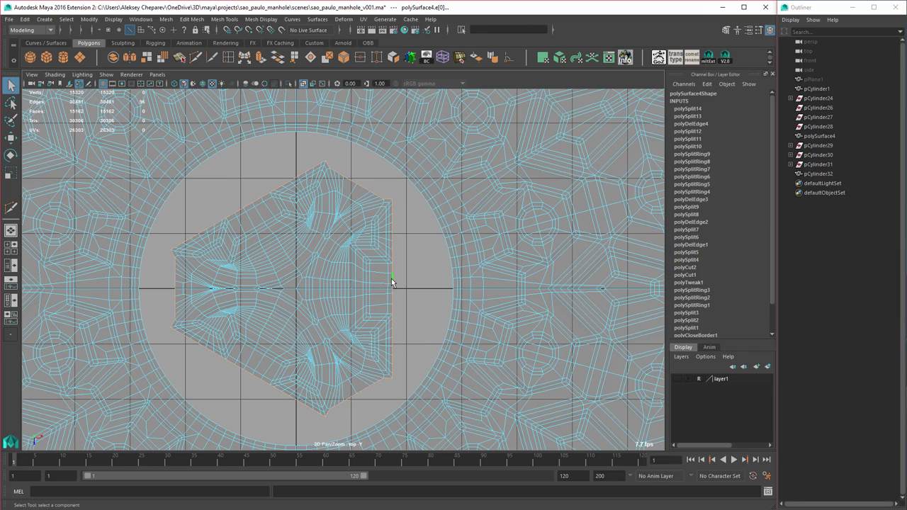
alt+right_drag(243, 274, 508, 347)
Step: Select vertices along the arrow's new centre cut, turn on the emblem's smooth mesh preview, and return to object mode
scroll(376, 314, up, 2)
right_drag(377, 313, 354, 314)
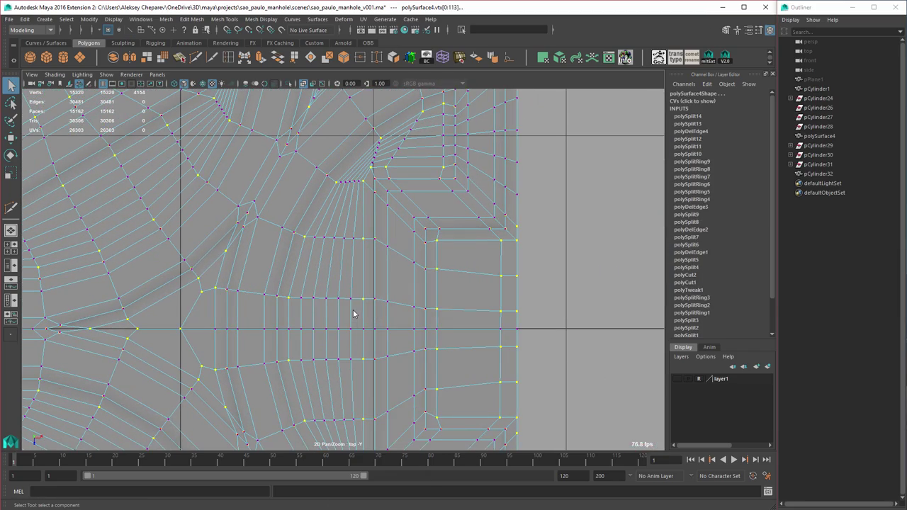
alt+middle_drag(314, 325, 359, 301)
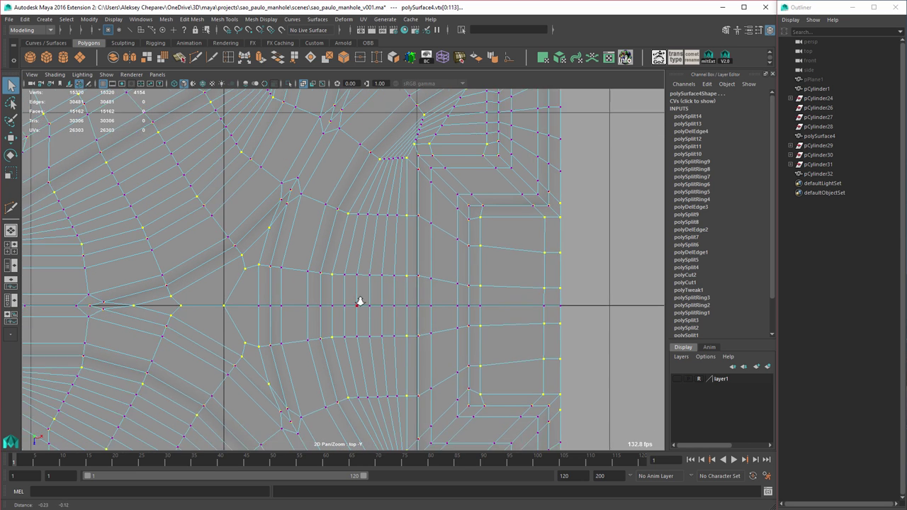
alt+right_drag(360, 301, 362, 323)
drag(239, 298, 346, 312)
key(w)
key(3)
key(3)
alt+right_drag(376, 315, 363, 315)
middle_drag(372, 317, 373, 317)
right_drag(352, 261, 386, 249)
alt+right_drag(489, 309, 464, 302)
alt+right_drag(384, 269, 504, 310)
scroll(504, 309, up, 1)
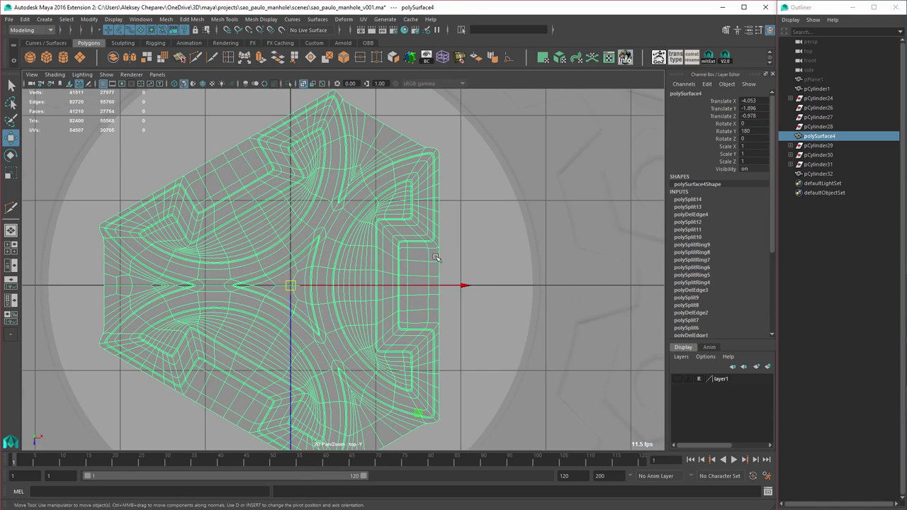
Step: Select the smoothed emblem's outer border loop and inspect it within the ring in the perspective view
right_drag(438, 253, 440, 238)
double_click(439, 258)
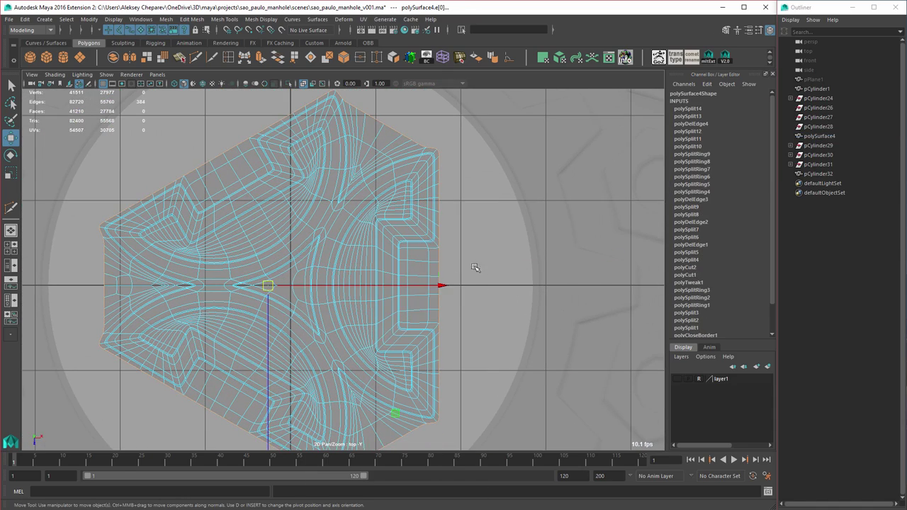
key(space)
key(space)
alt+drag(453, 271, 435, 249)
Step: Delete the history of the emblem and the ring, combine them into one mesh, and clear the combined mesh's history
right_drag(416, 248, 440, 237)
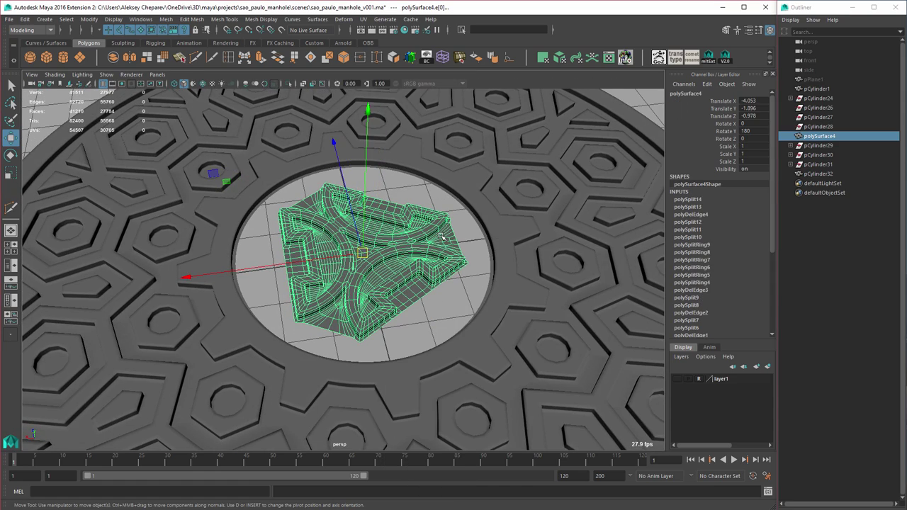
shift+click(501, 214)
key(alt+shift+d)
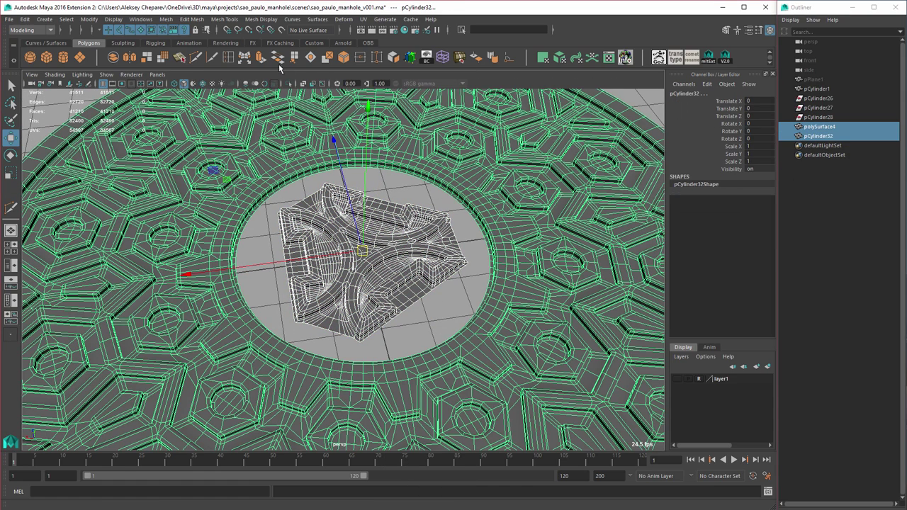
click(114, 59)
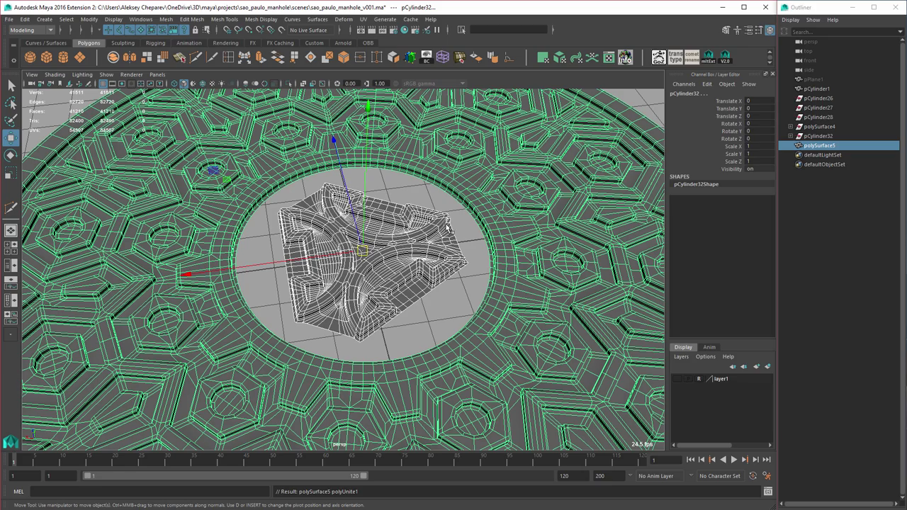
key(alt+shift+d)
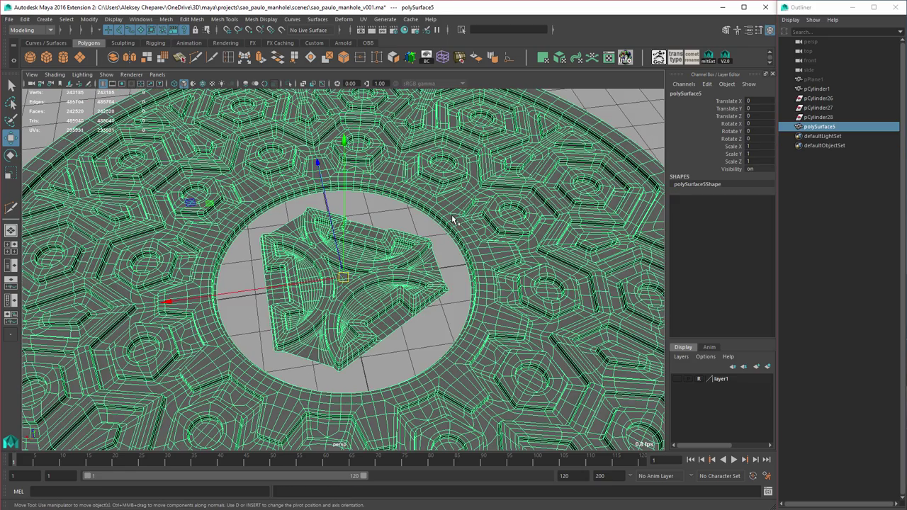
alt+right_drag(442, 225, 458, 271)
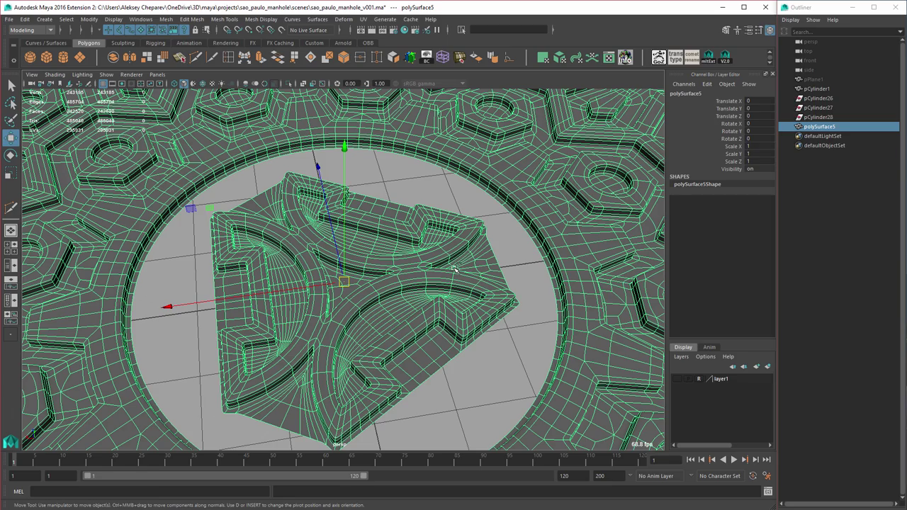
Step: Save the scene and turn off the combined mesh's smooth preview
key(ctrl+s)
key(1)
alt+right_drag(454, 269, 524, 282)
alt+middle_drag(567, 285, 479, 287)
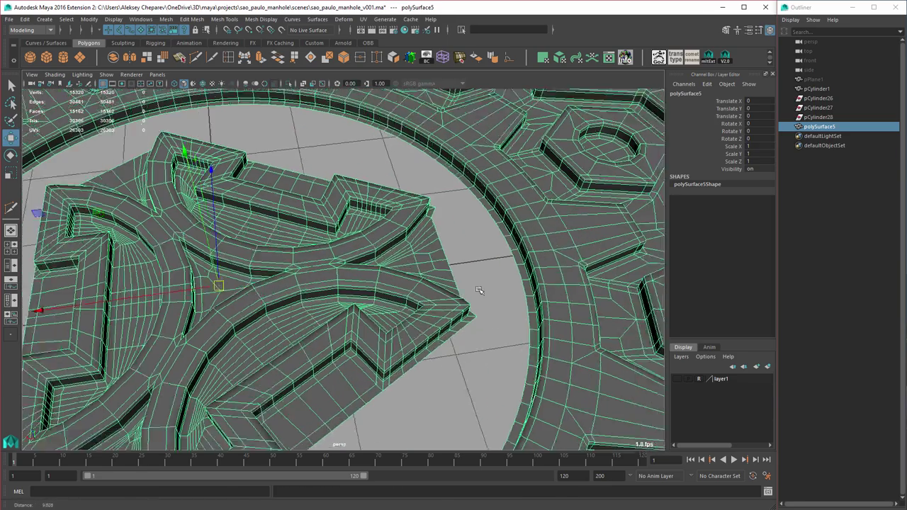
Step: Select the emblem's outer border edges and the ring's inner border edges, and bridge the gap between them
alt+drag(480, 288, 473, 304)
right_drag(441, 251, 444, 228)
key(q)
click(455, 242)
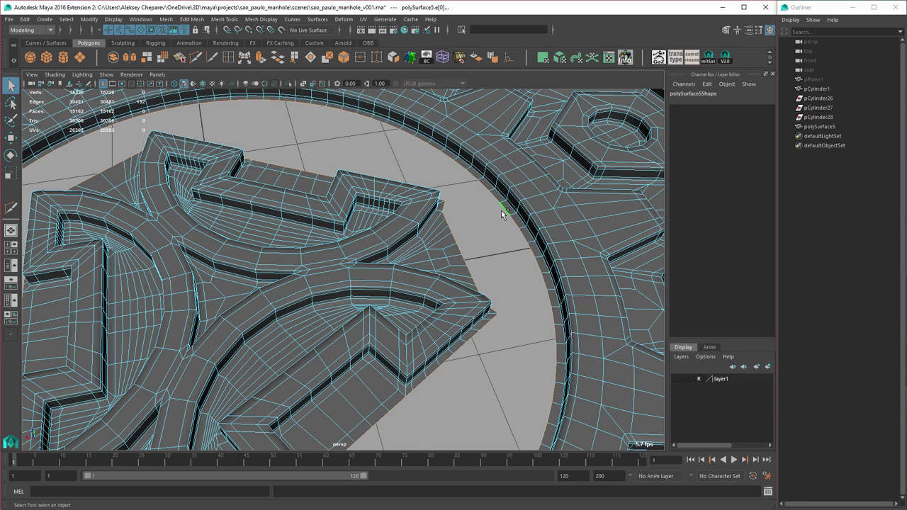
alt+drag(501, 215, 439, 265)
alt+middle_drag(439, 264, 425, 247)
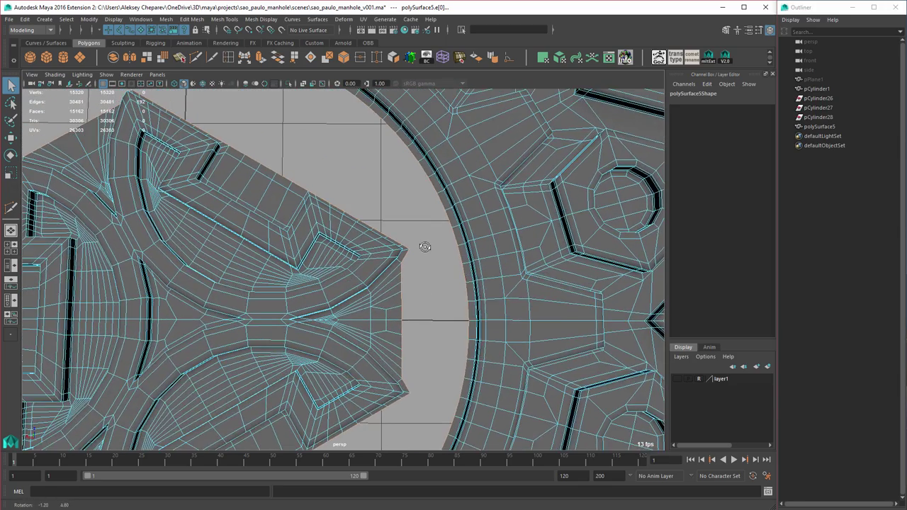
alt+right_drag(425, 247, 434, 348)
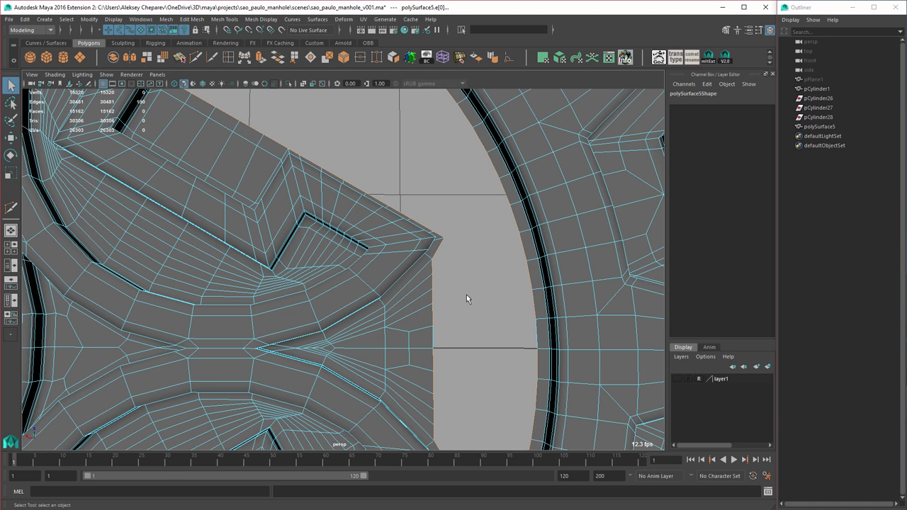
click(278, 58)
Step: Select the bridged mesh in object mode and run Fill Hole on it
alt+right_drag(490, 329, 275, 280)
alt+middle_drag(275, 280, 263, 226)
alt+right_drag(263, 227, 439, 172)
click(420, 179)
click(312, 61)
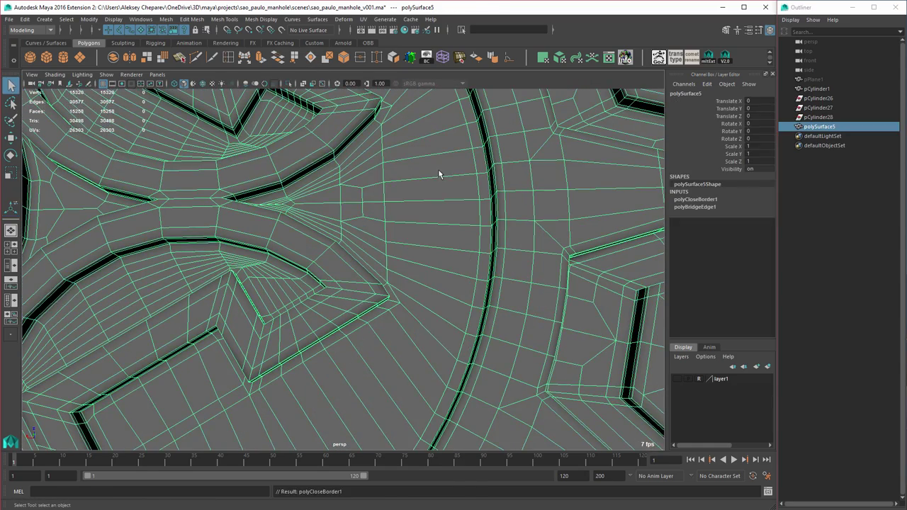
Step: Turn on the joined mesh's smooth preview, accepting the large face count, then deselect it and inspect the whole cover
key(3)
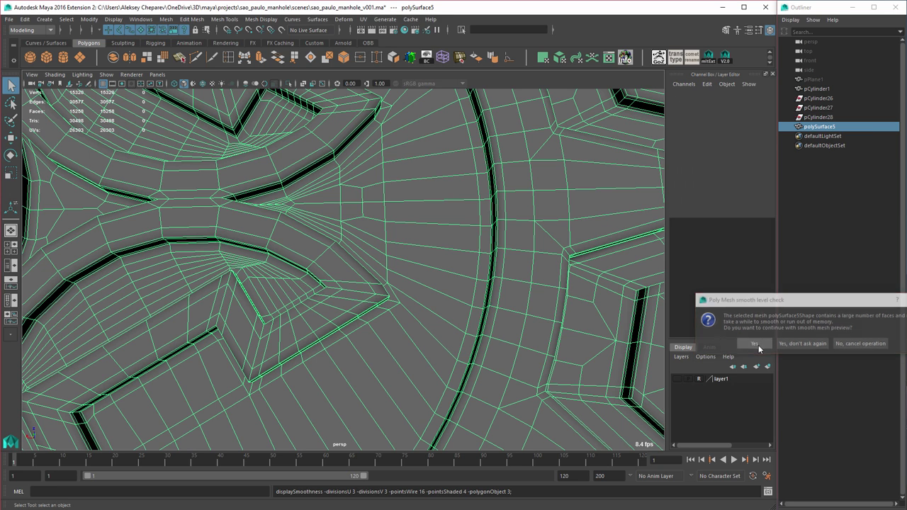
click(755, 344)
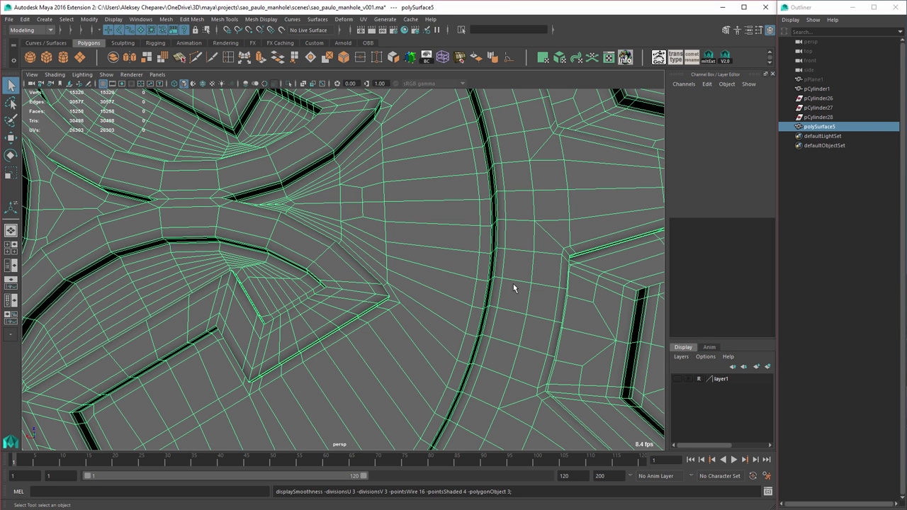
alt+right_drag(513, 283, 382, 251)
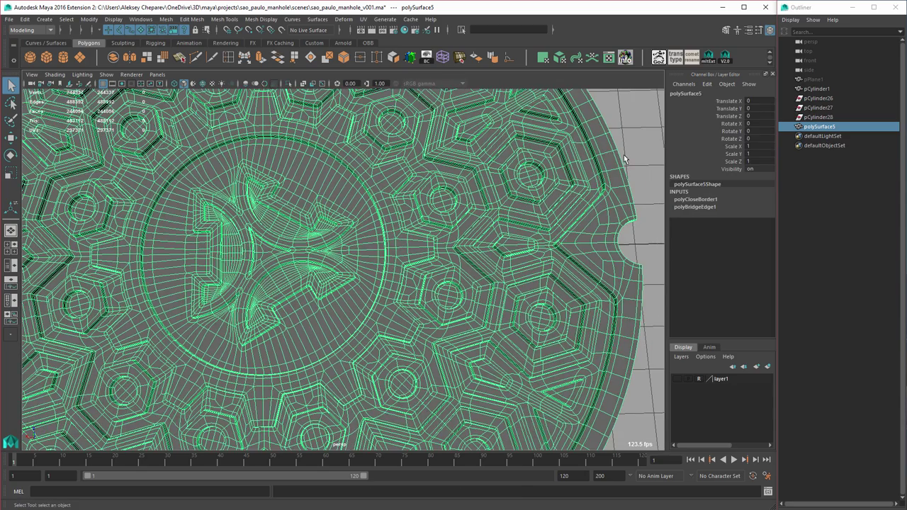
click(625, 158)
alt+middle_drag(539, 206, 556, 234)
alt+drag(453, 326, 425, 220)
alt+right_drag(397, 269, 443, 333)
alt+drag(425, 262, 375, 305)
alt+right_drag(390, 333, 396, 305)
alt+drag(453, 290, 489, 361)
alt+right_drag(482, 319, 423, 284)
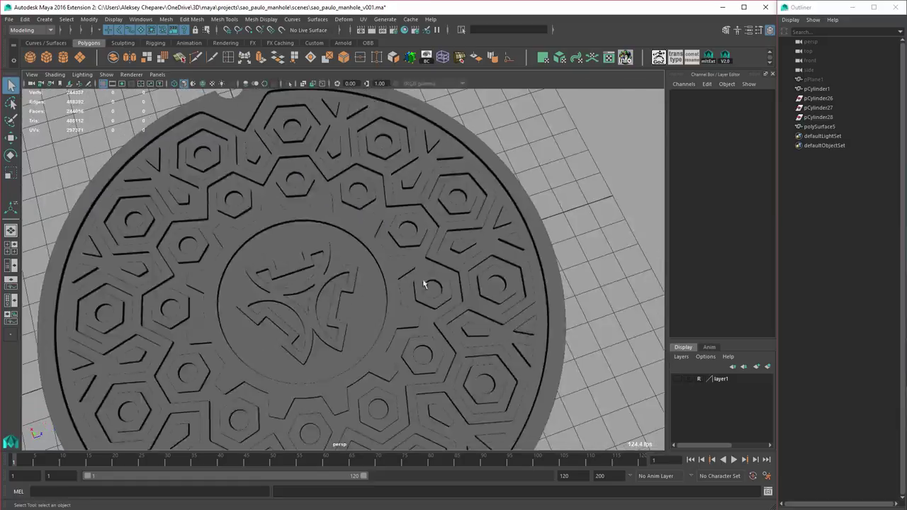
Step: Delete the joined cover mesh's history, deselect it, and view the cover's outer side wall
click(440, 284)
alt+drag(435, 314, 403, 283)
key(alt+shift+d)
alt+right_drag(404, 283, 379, 280)
mouse_move(379, 279)
alt+mouse_down()
mouse_move(405, 293)
mouse_move(391, 320)
mouse_move(380, 289)
mouse_move(358, 275)
alt+mouse_up()
click(543, 326)
alt+drag(461, 322, 231, 296)
alt+drag(305, 298, 224, 288)
Step: Select the border edge loop at the bottom of the cover's side wall, move it down to deepen the rim, and return to object mode
right_drag(319, 248, 318, 228)
alt+right_drag(322, 244, 359, 309)
double_click(415, 323)
key(w)
drag(312, 132, 313, 158)
alt+drag(418, 248, 395, 276)
right_click(397, 274)
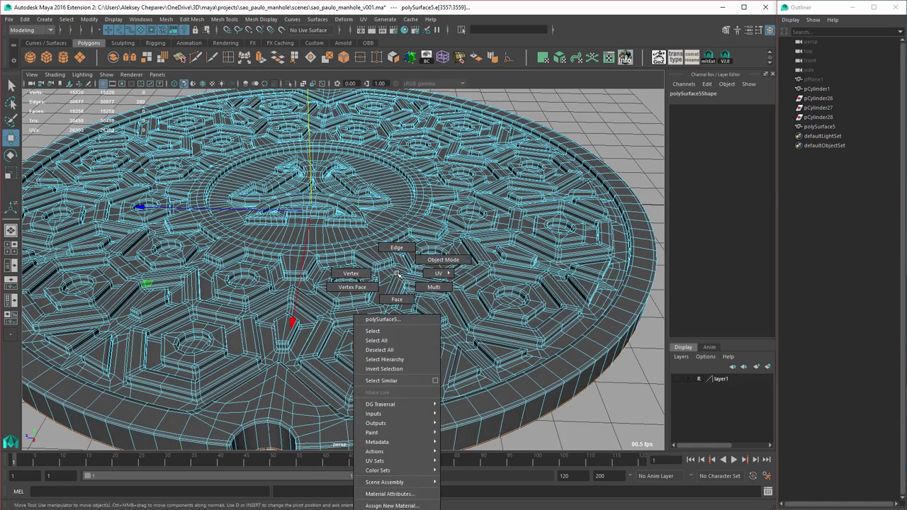
right_drag(397, 273, 443, 260)
click(592, 402)
Step: Hide the viewport grid and inspect the finished manhole cover as a whole in the perspective view
alt+right_drag(514, 358, 311, 310)
alt+drag(312, 309, 441, 297)
alt+right_drag(362, 292, 427, 300)
alt+drag(427, 300, 471, 322)
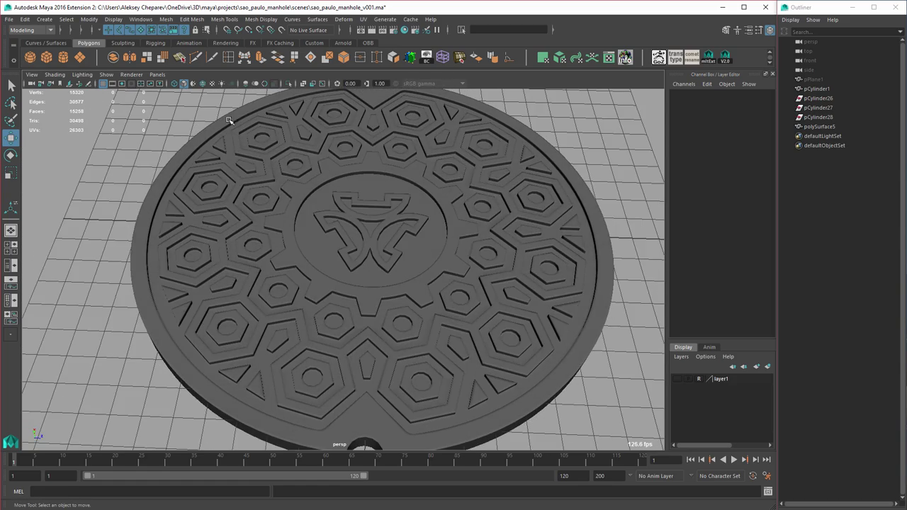
alt+right_drag(440, 261, 361, 233)
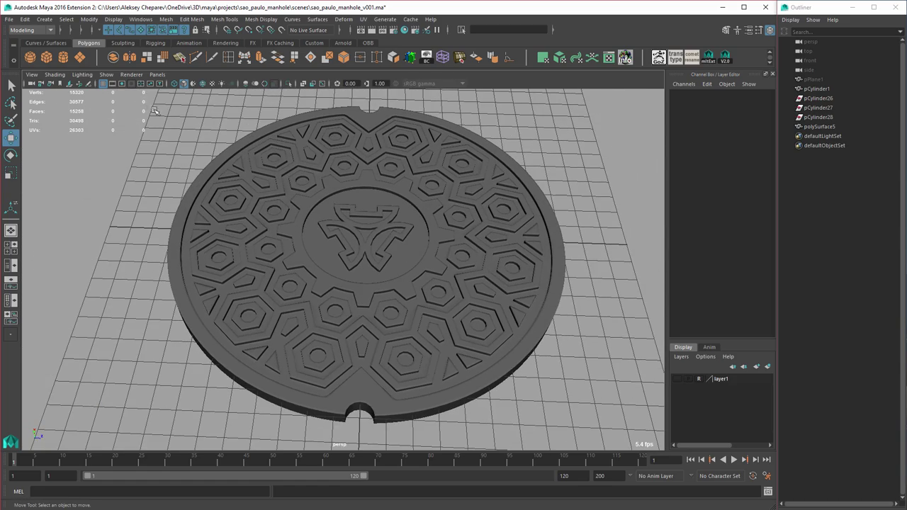
click(104, 86)
alt+drag(323, 231, 295, 214)
alt+right_drag(296, 215, 372, 247)
alt+middle_drag(404, 248, 381, 241)
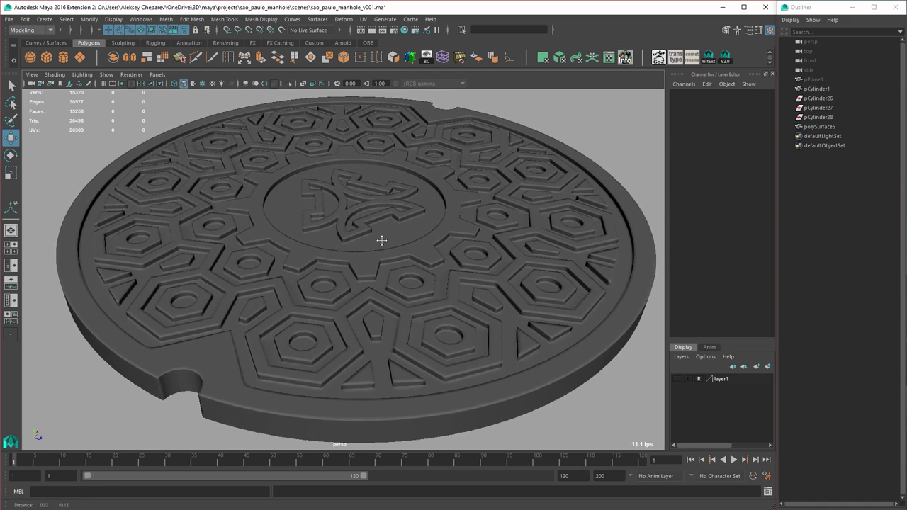